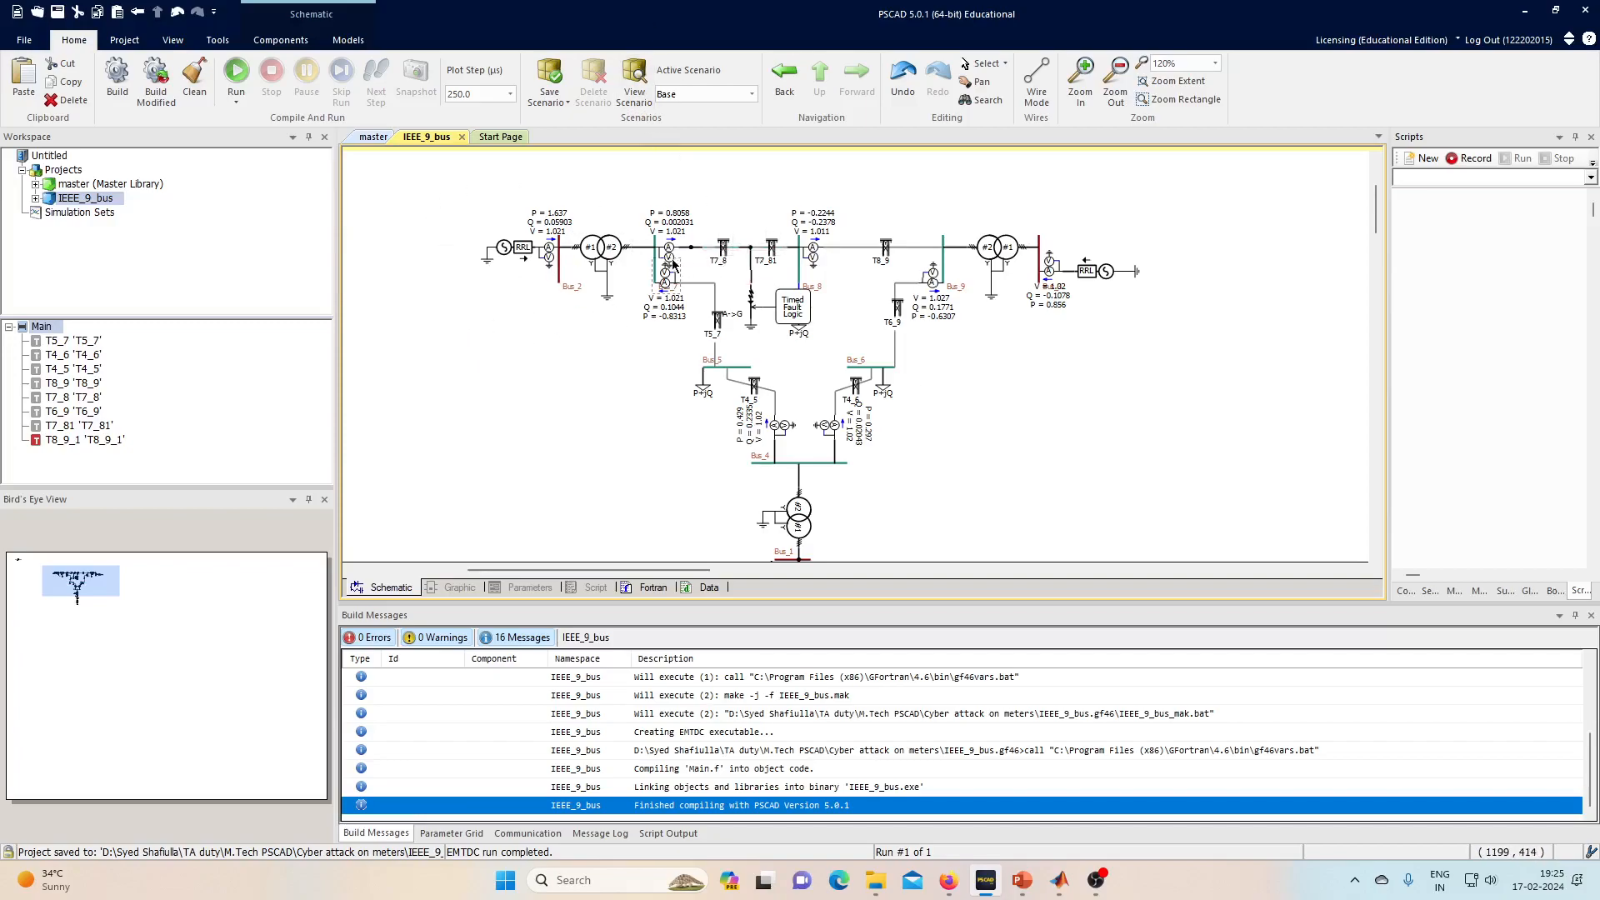
- Place two data signal labels beside the circuit, one aligned below the other
left_click(296, 46)
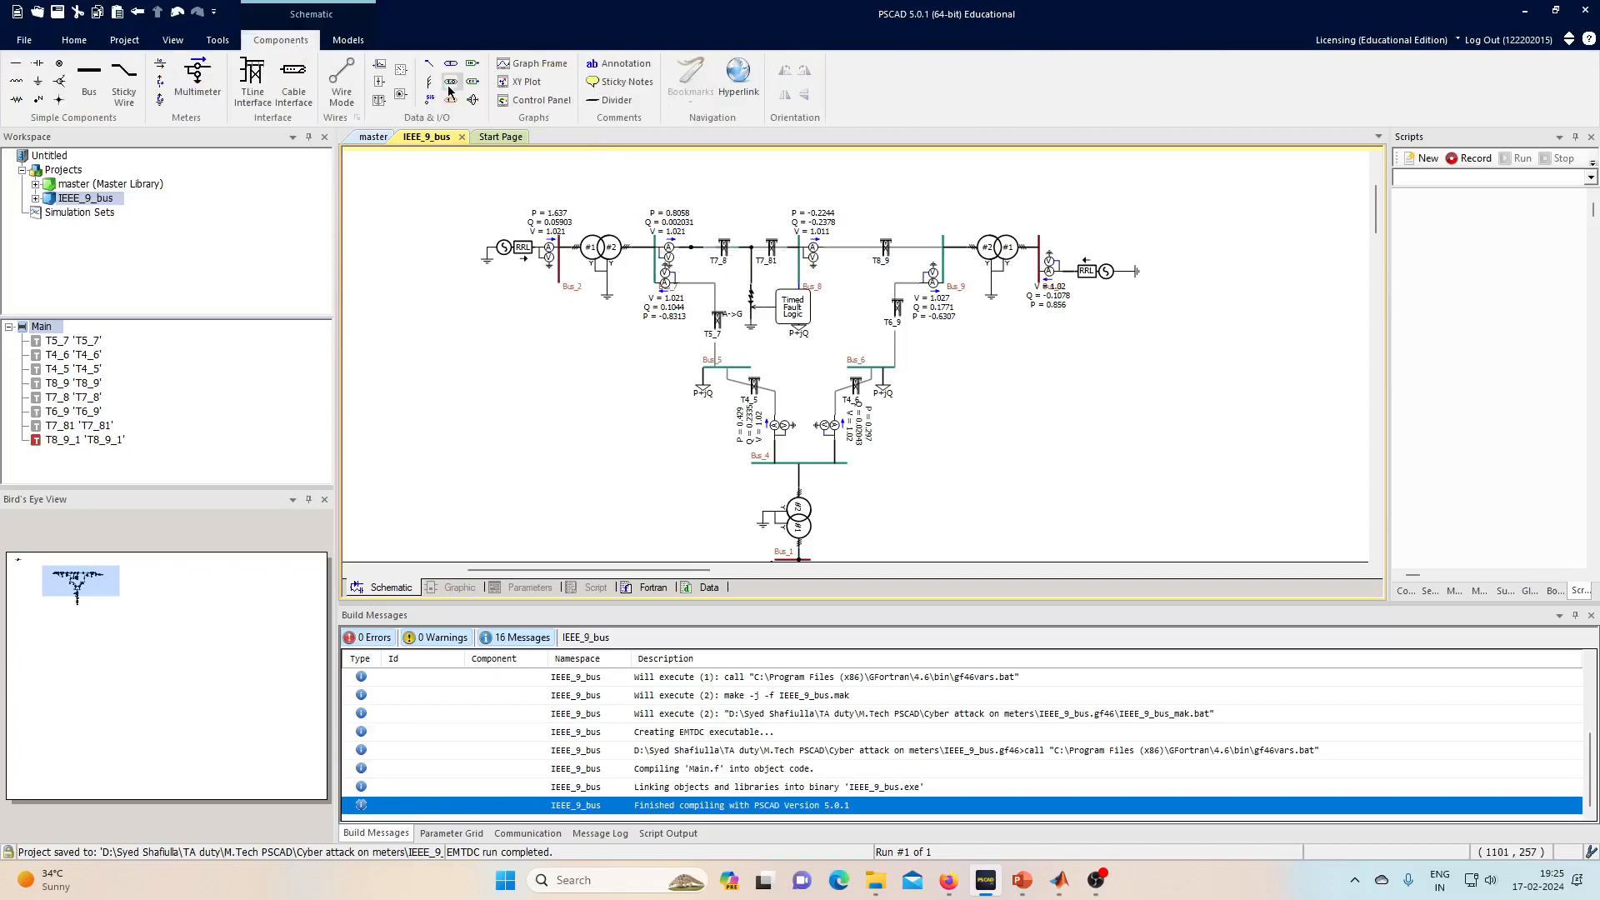
left_click(429, 101)
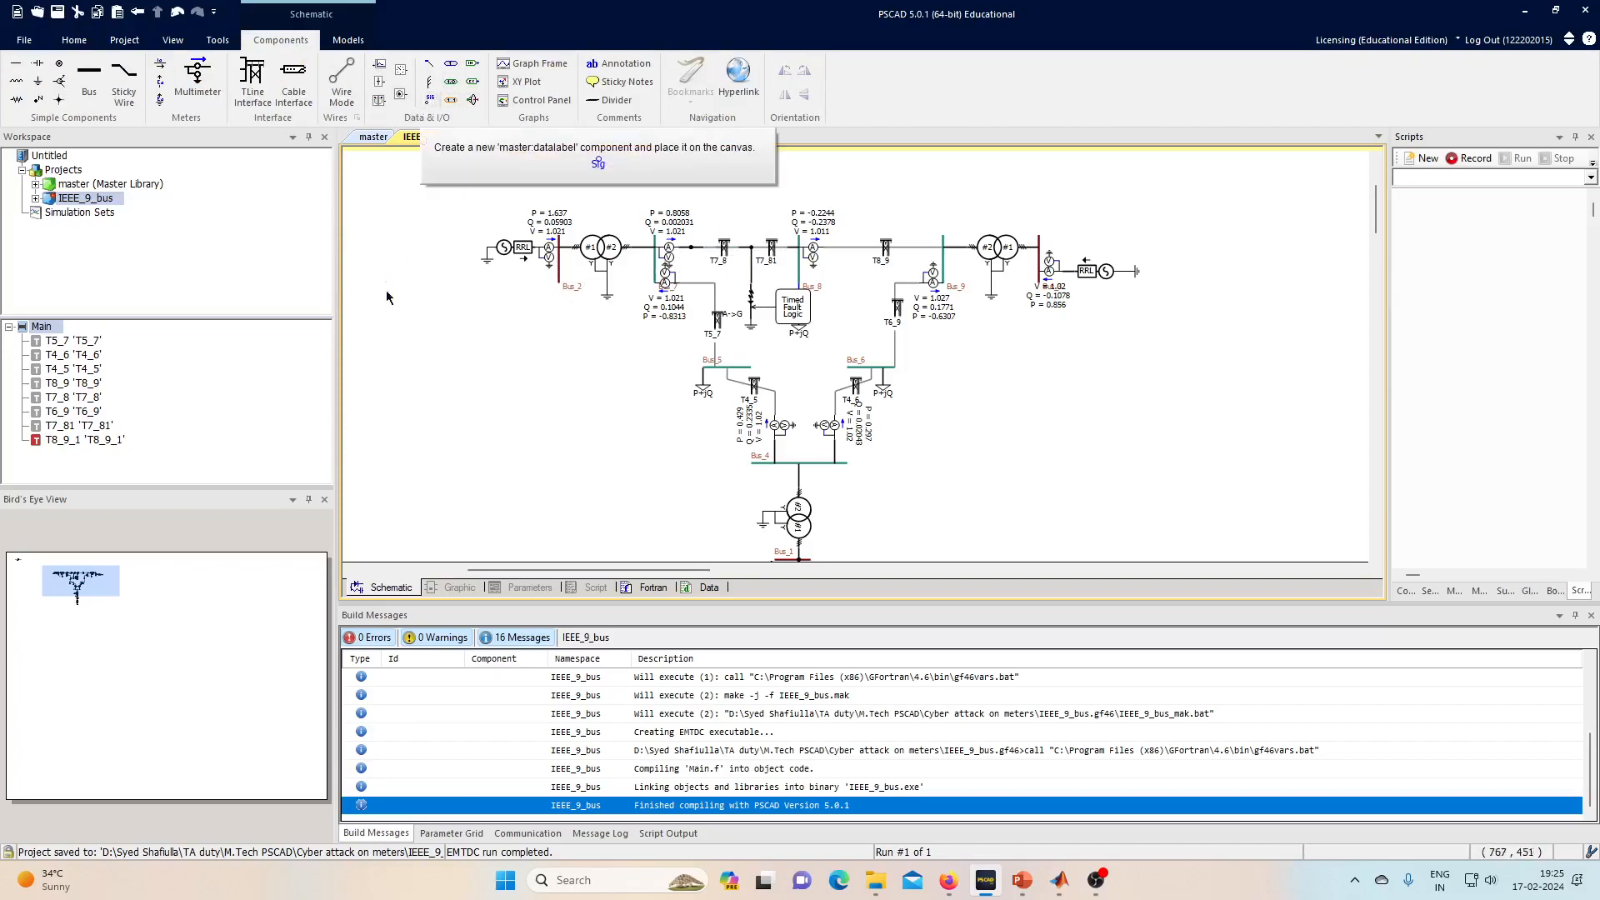
left_click(431, 102)
left_click(396, 395)
left_click(405, 359)
left_click_drag(389, 400, 402, 396)
- Rename the labels' Data Signal Names from Sig_1 and Sig_2 to v7 and i78
double_click(405, 365)
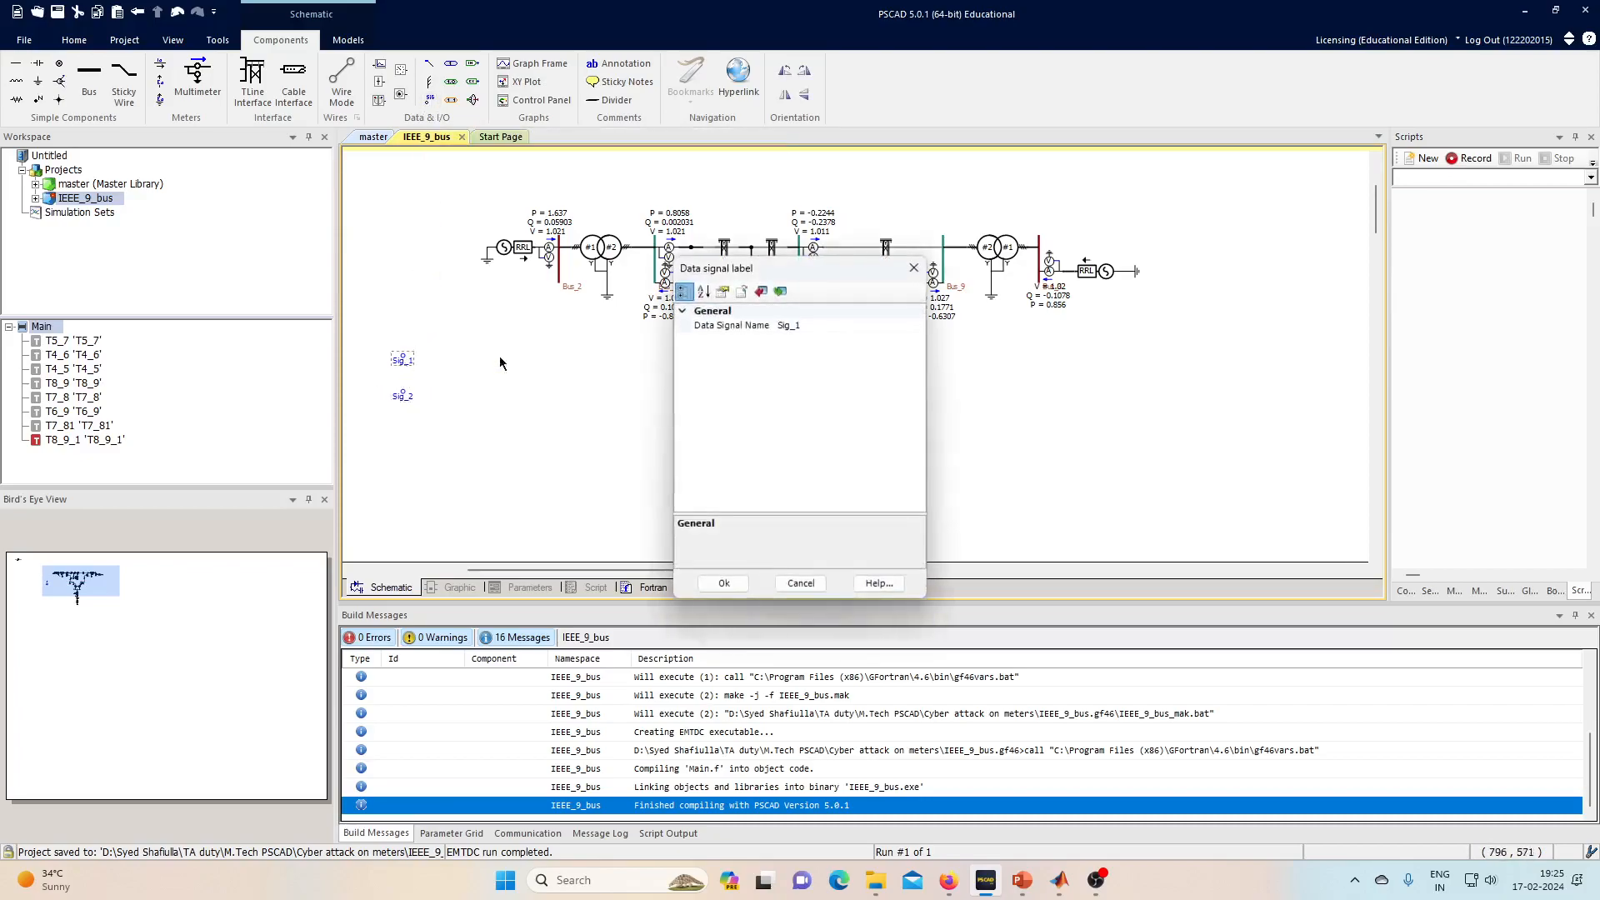
left_click(823, 323)
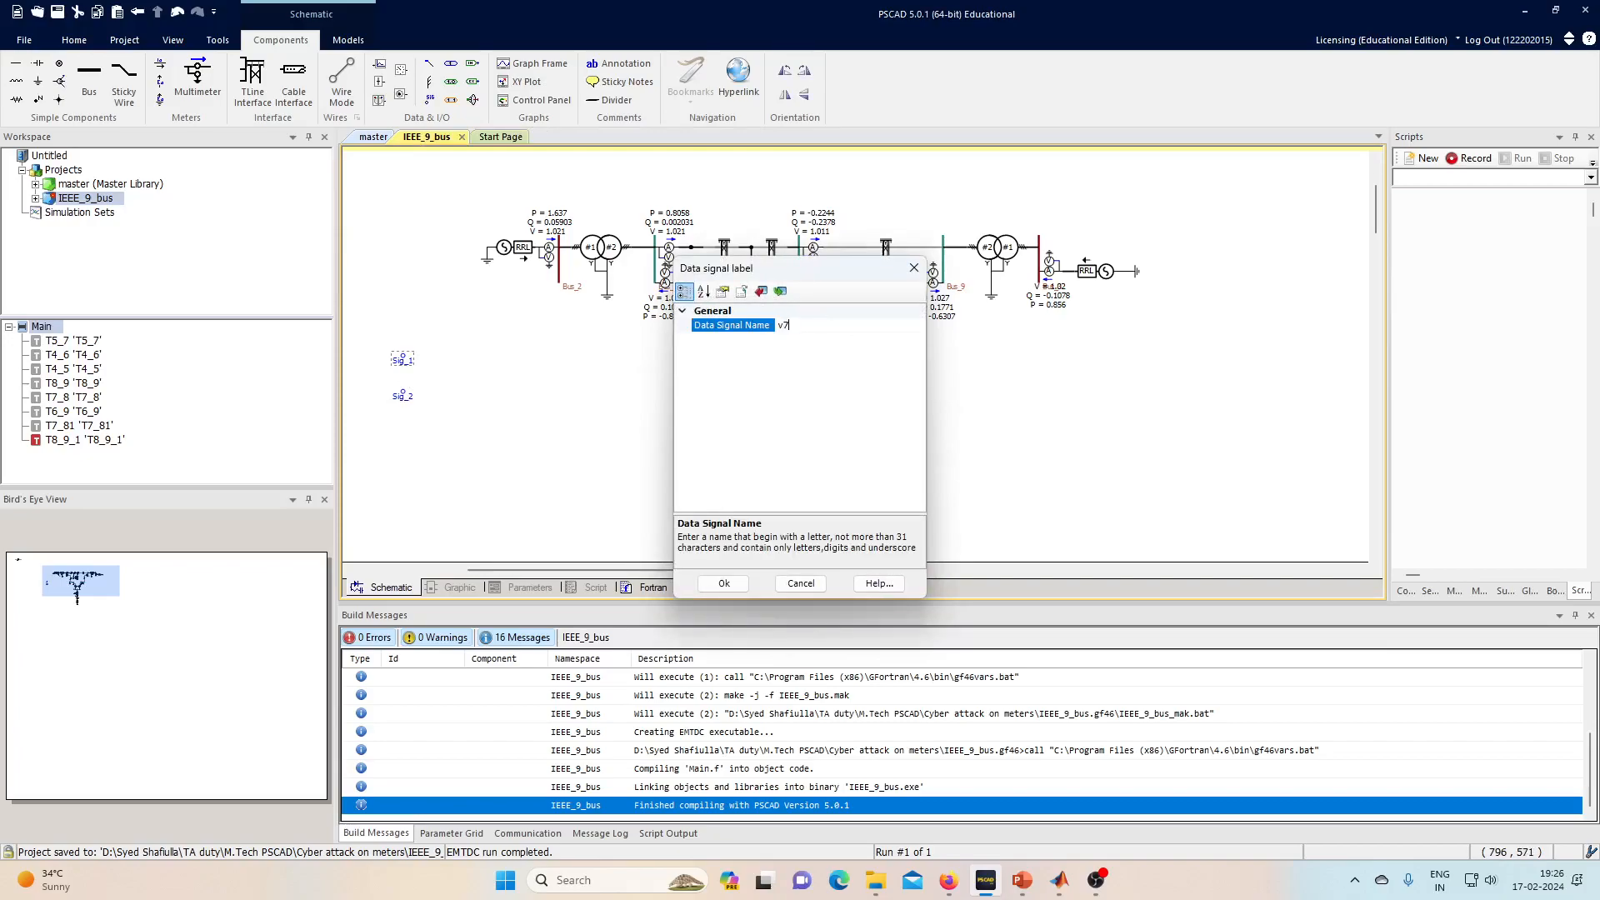
key("Return")
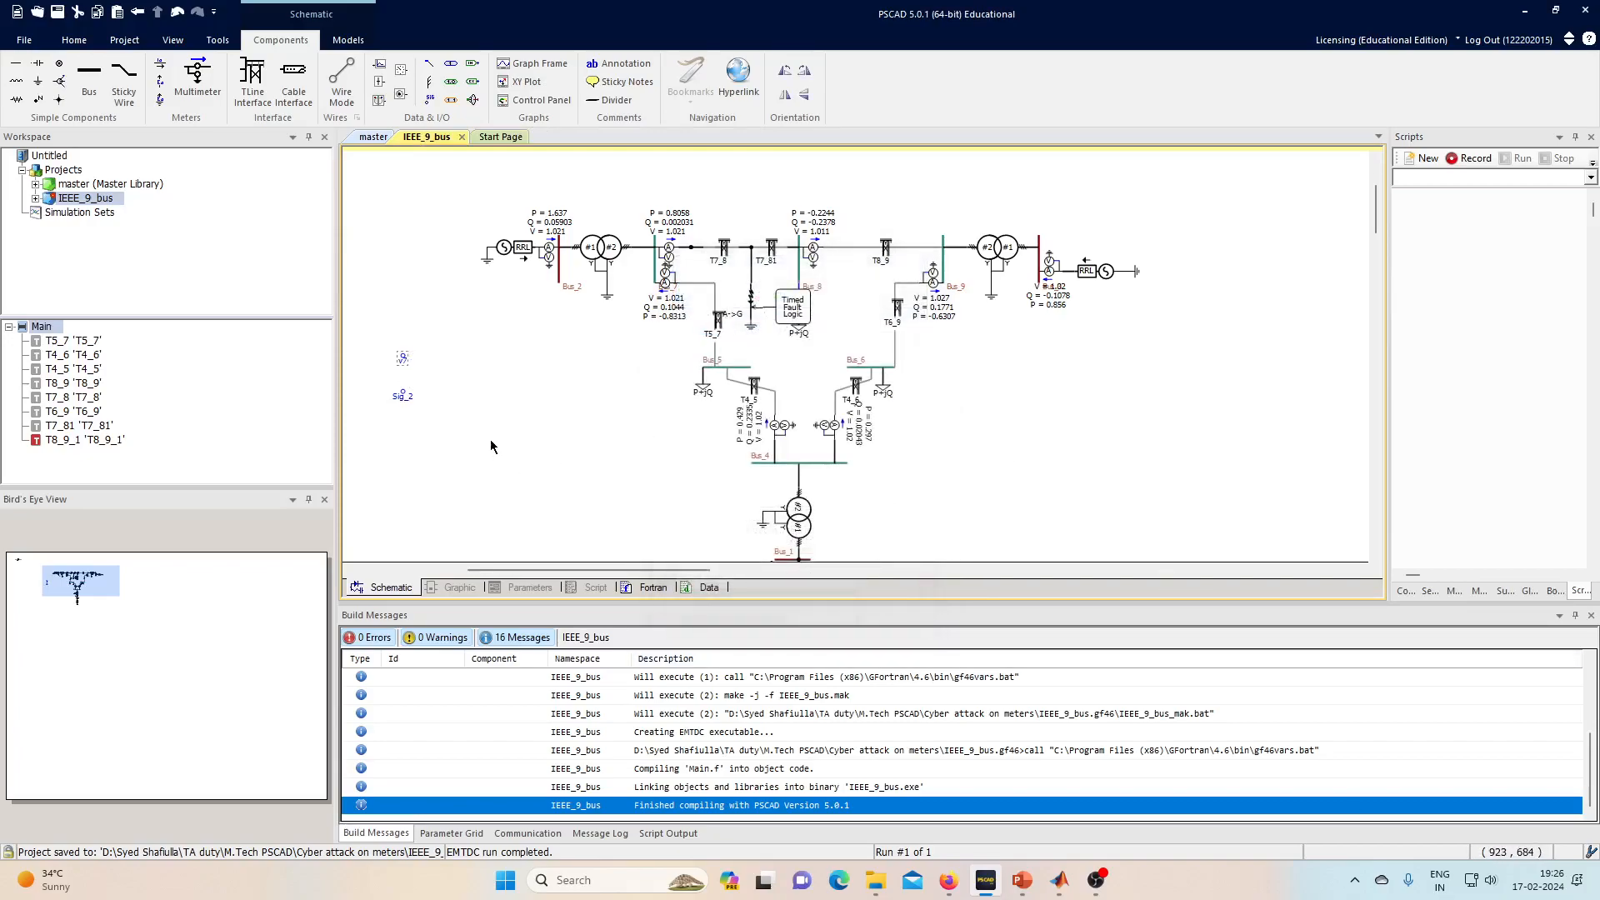
double_click(398, 403)
left_click(825, 324)
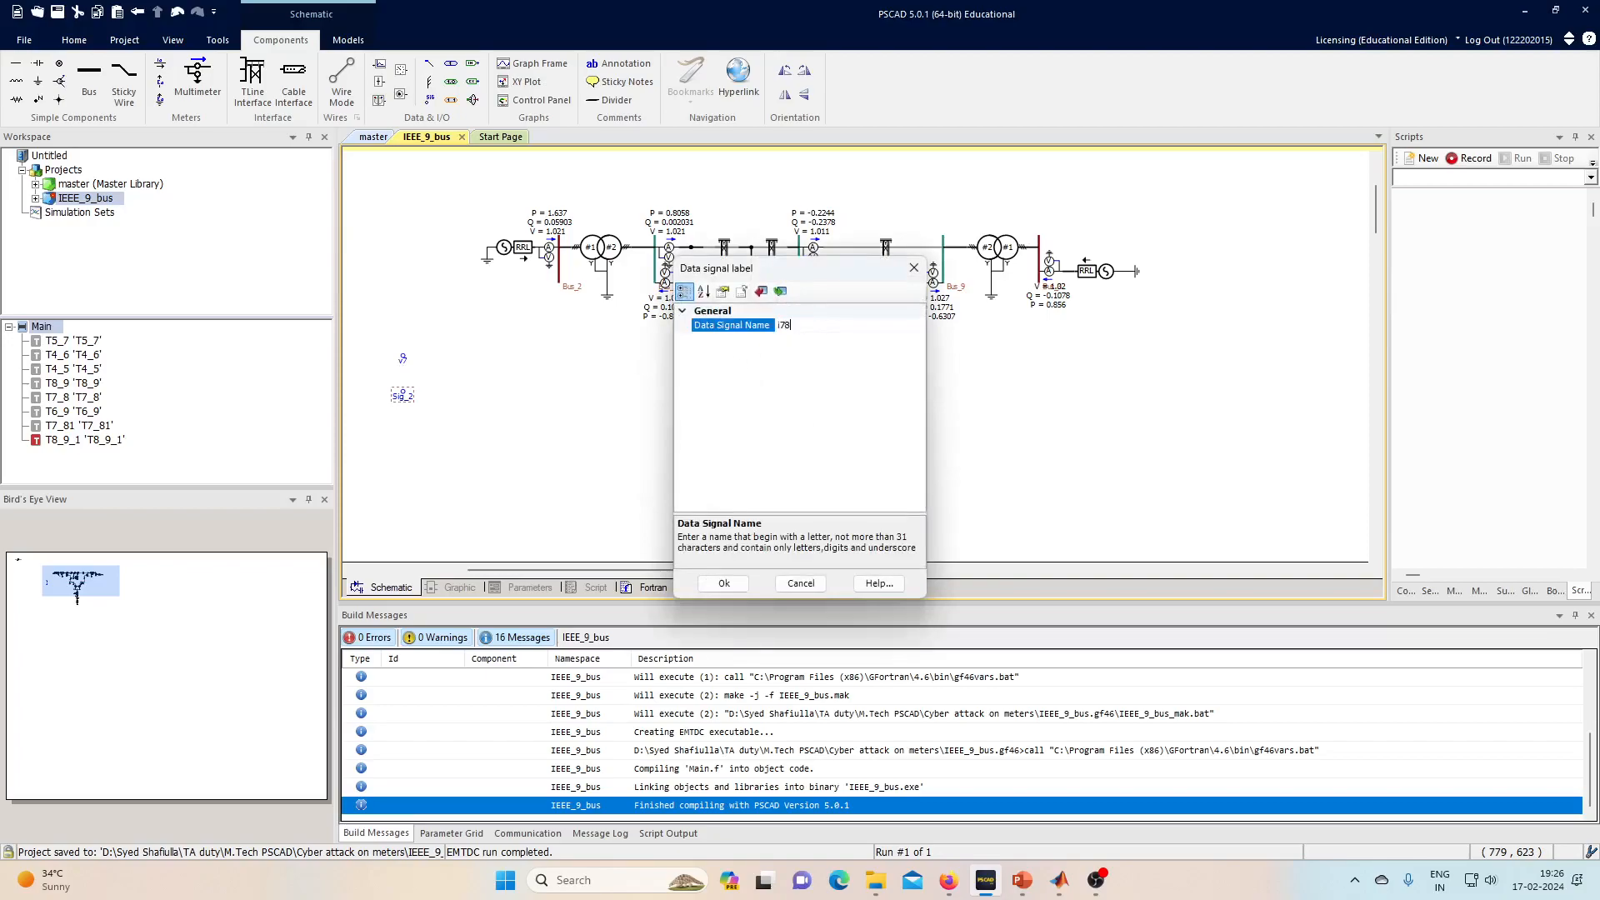
key("Return")
left_click(399, 72)
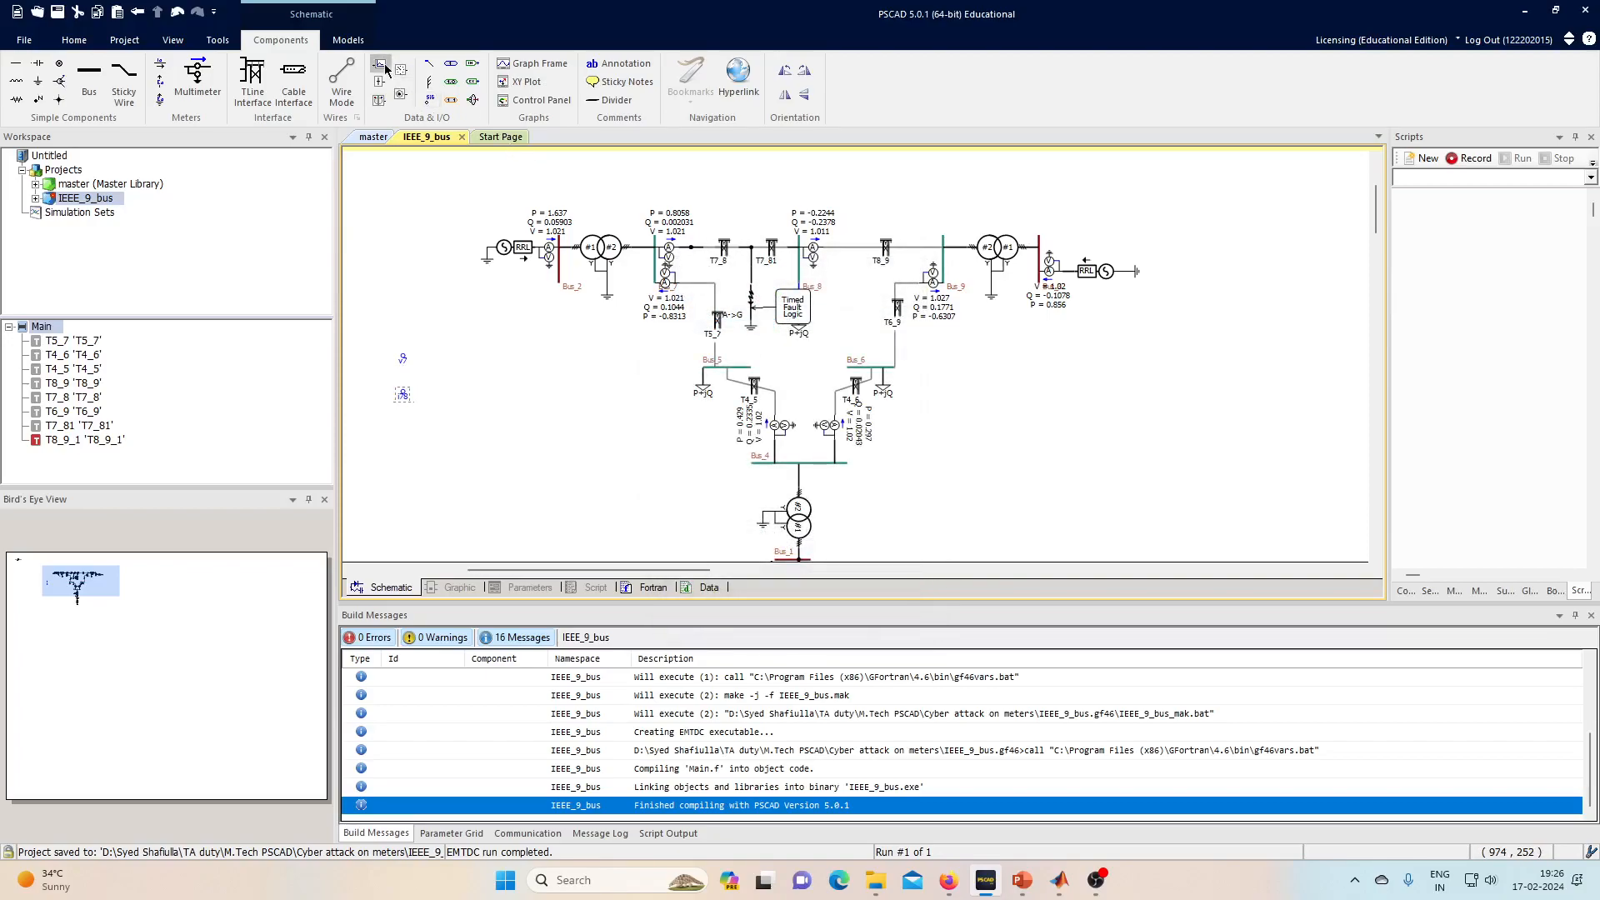
- Attach output channels to the v7 and i78 labels and drop a graph frame below them
left_click(404, 361)
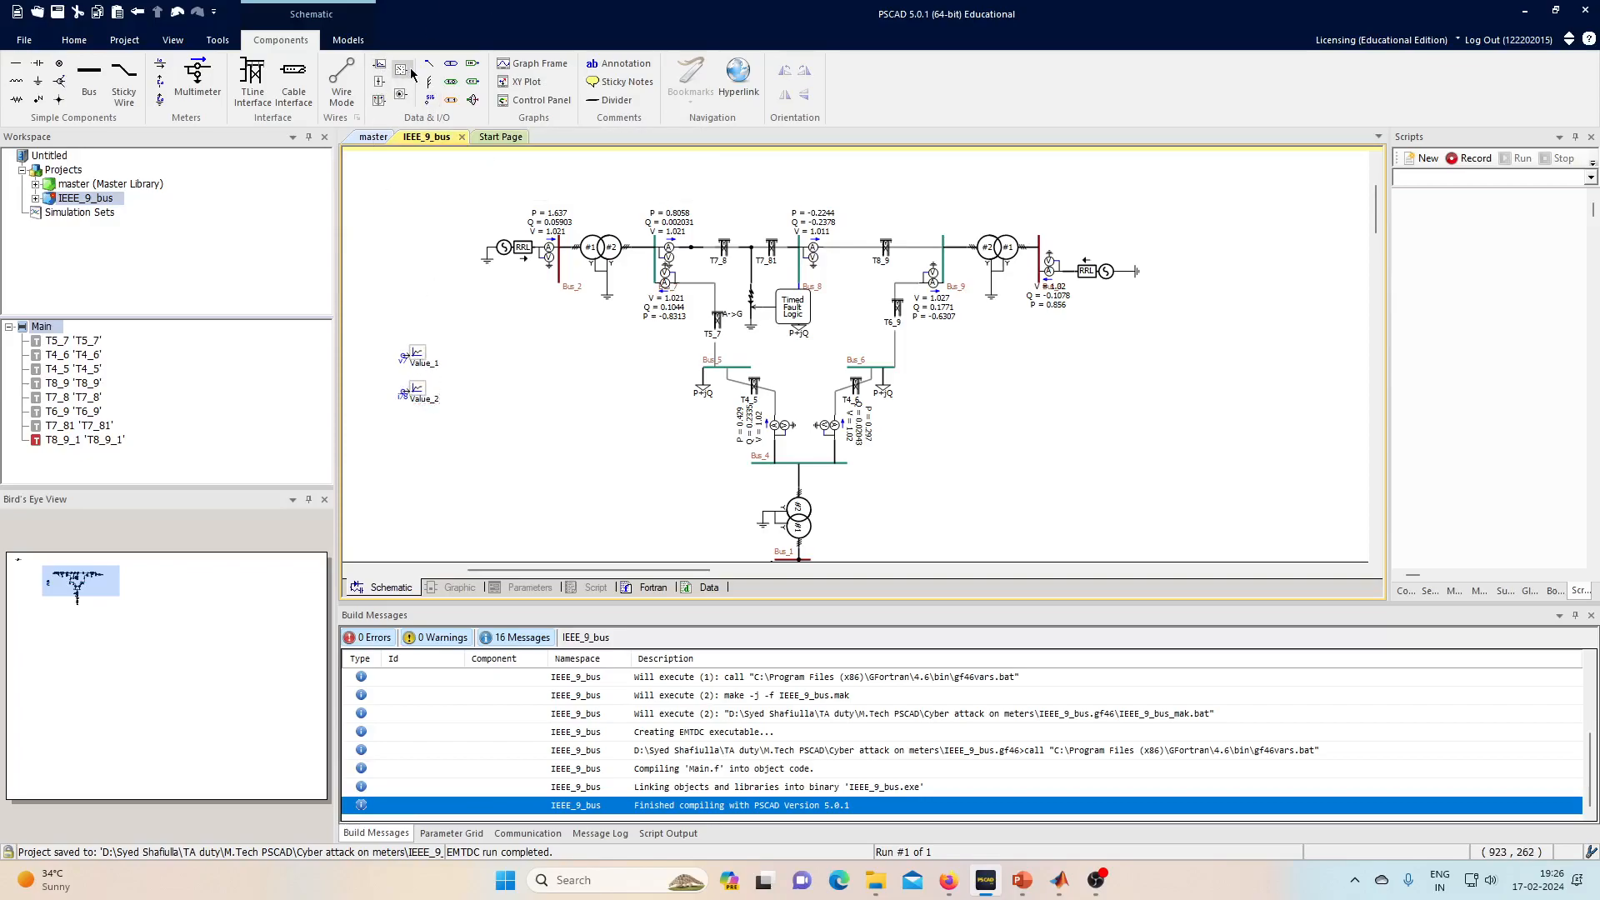
left_click(538, 64)
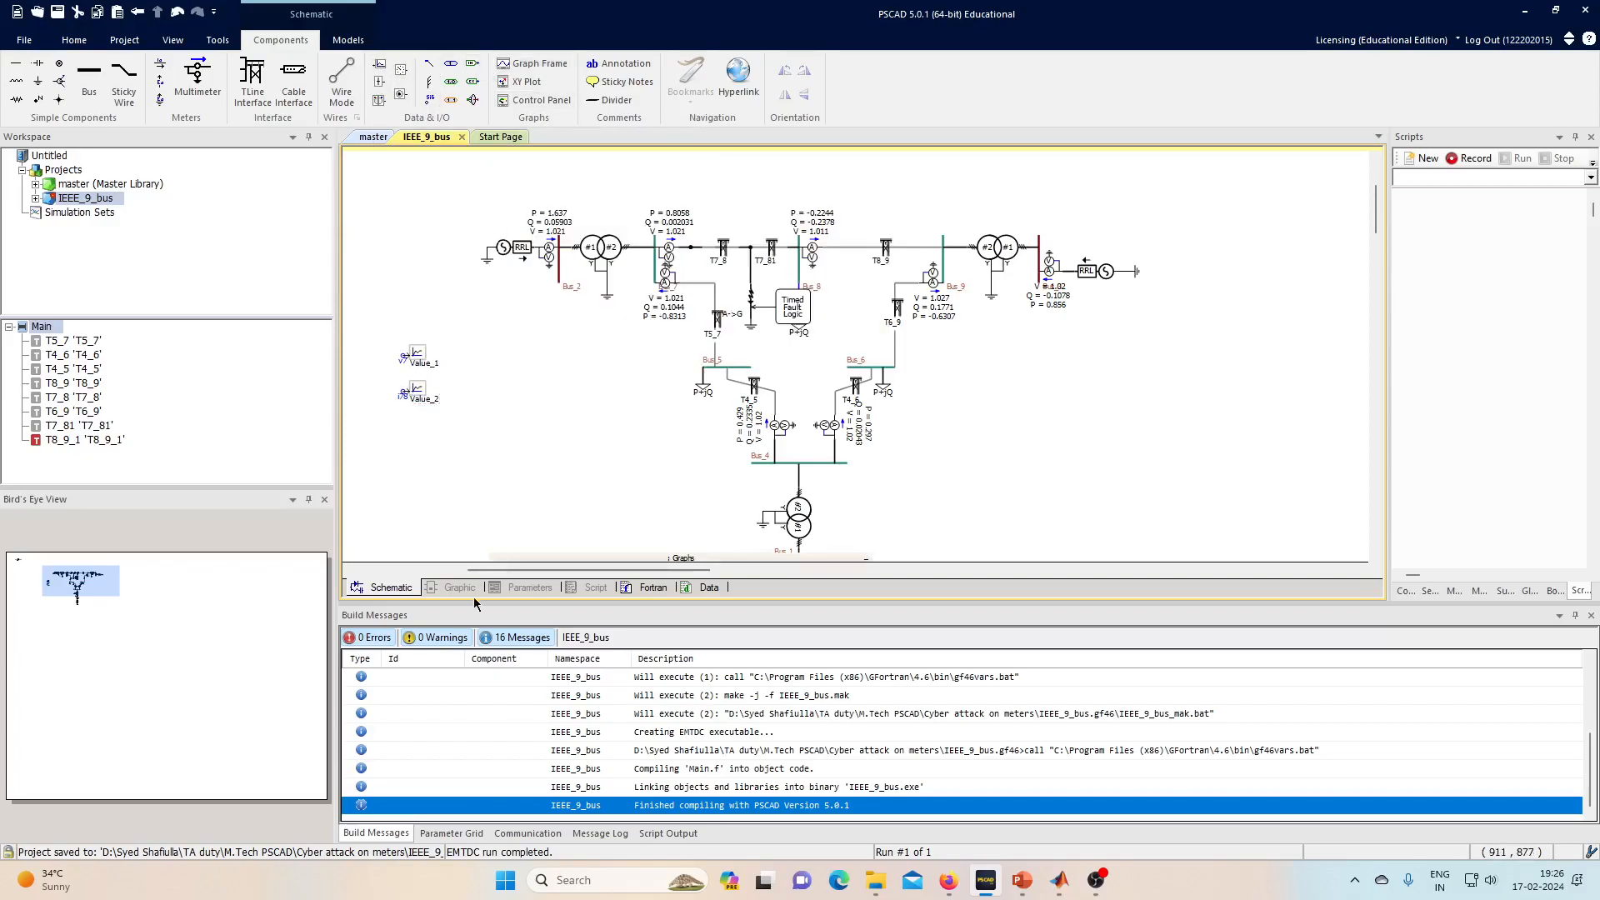
left_click(367, 482)
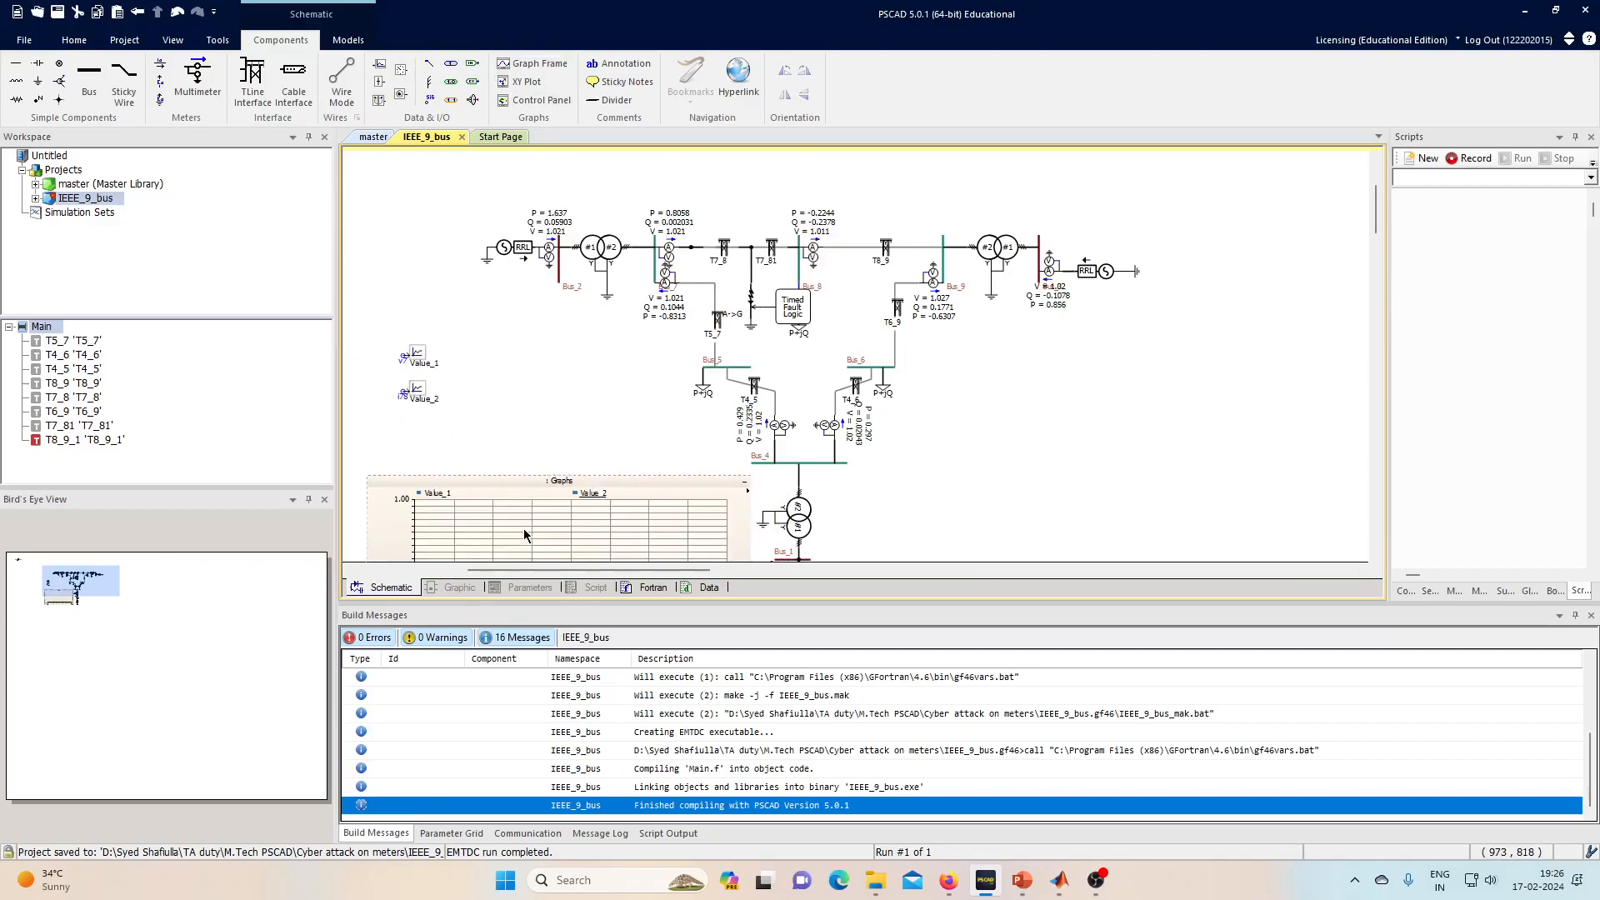
scroll(524, 466, "down", 5)
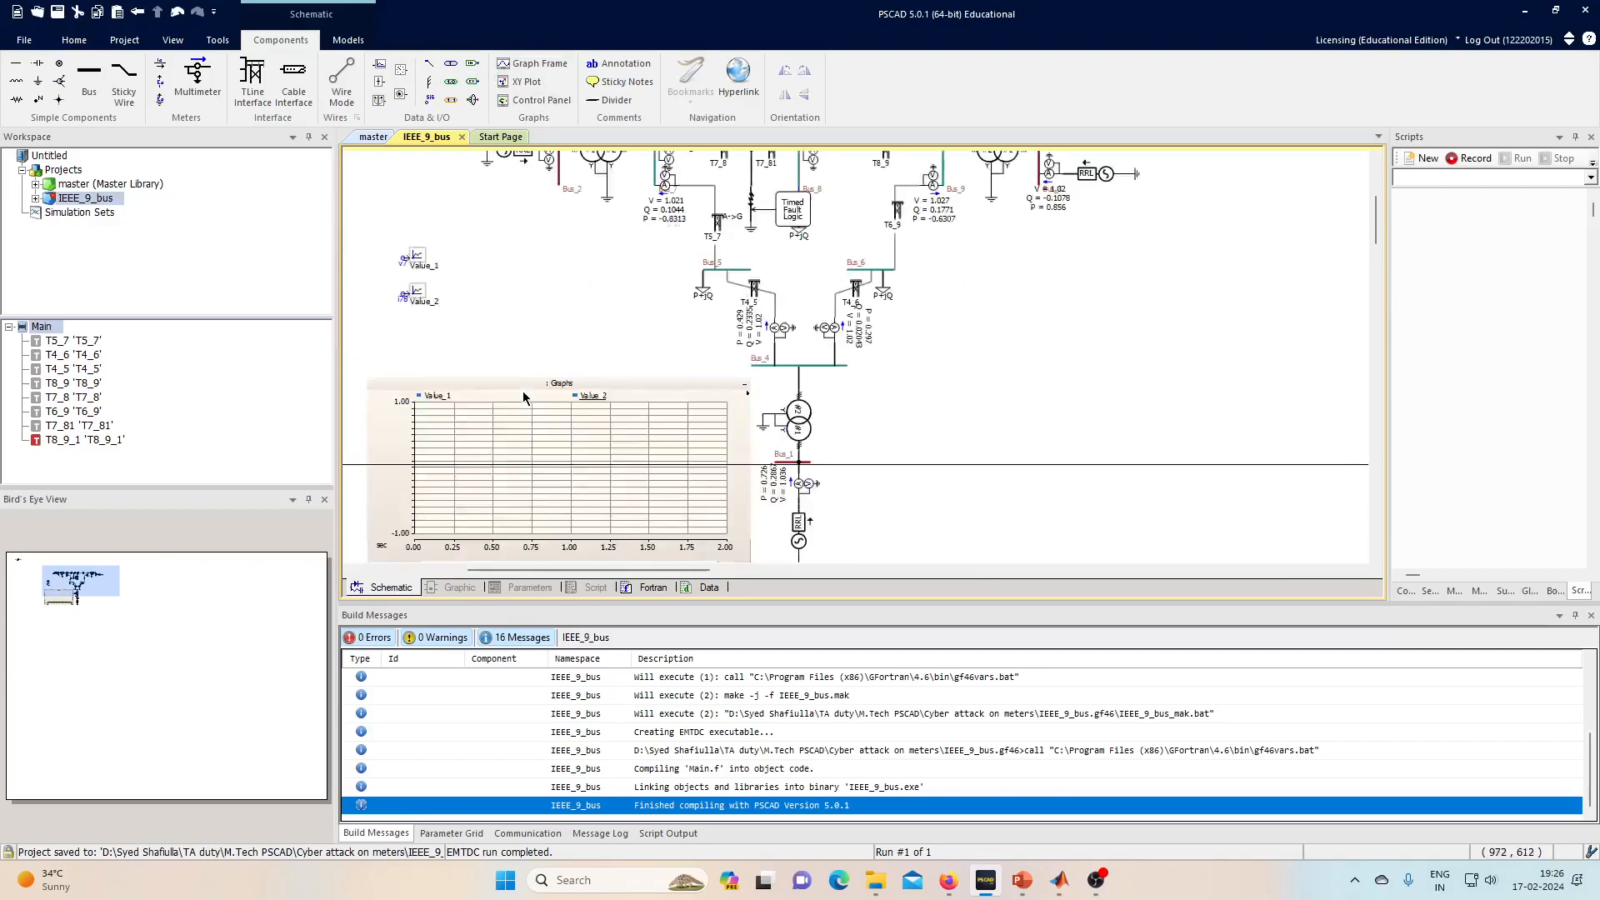
left_click(75, 40)
scroll(772, 243, "up", 7)
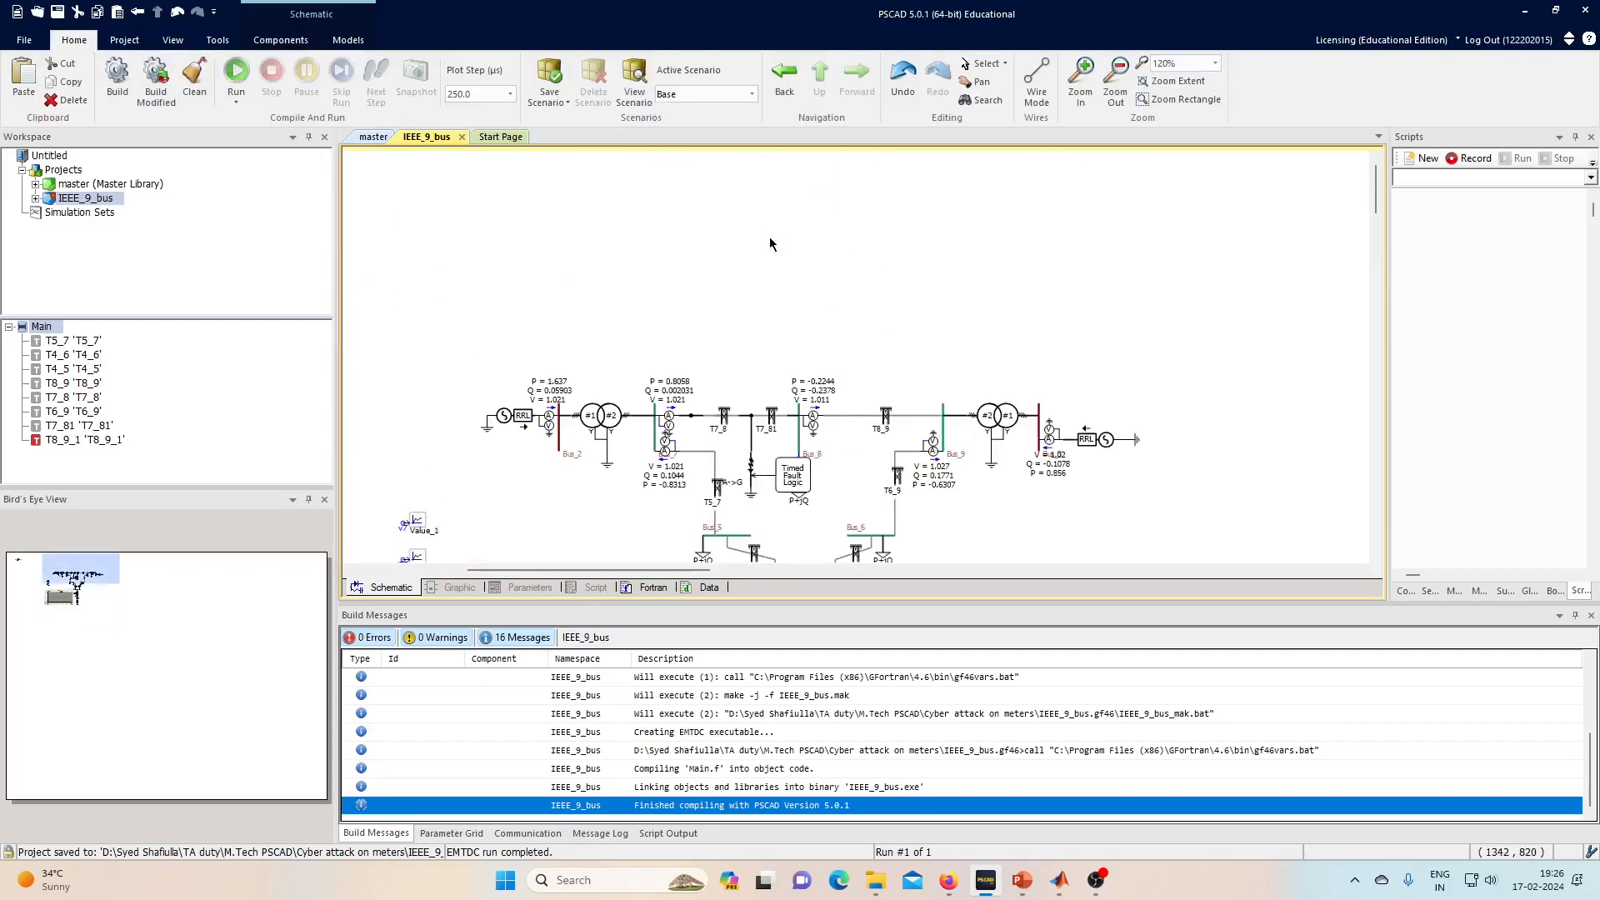
- Set the Three Phase Fault's phase and neutral fault types to No, then run the simulation
double_click(757, 481)
left_click(658, 317)
double_click(967, 326)
left_click(945, 369)
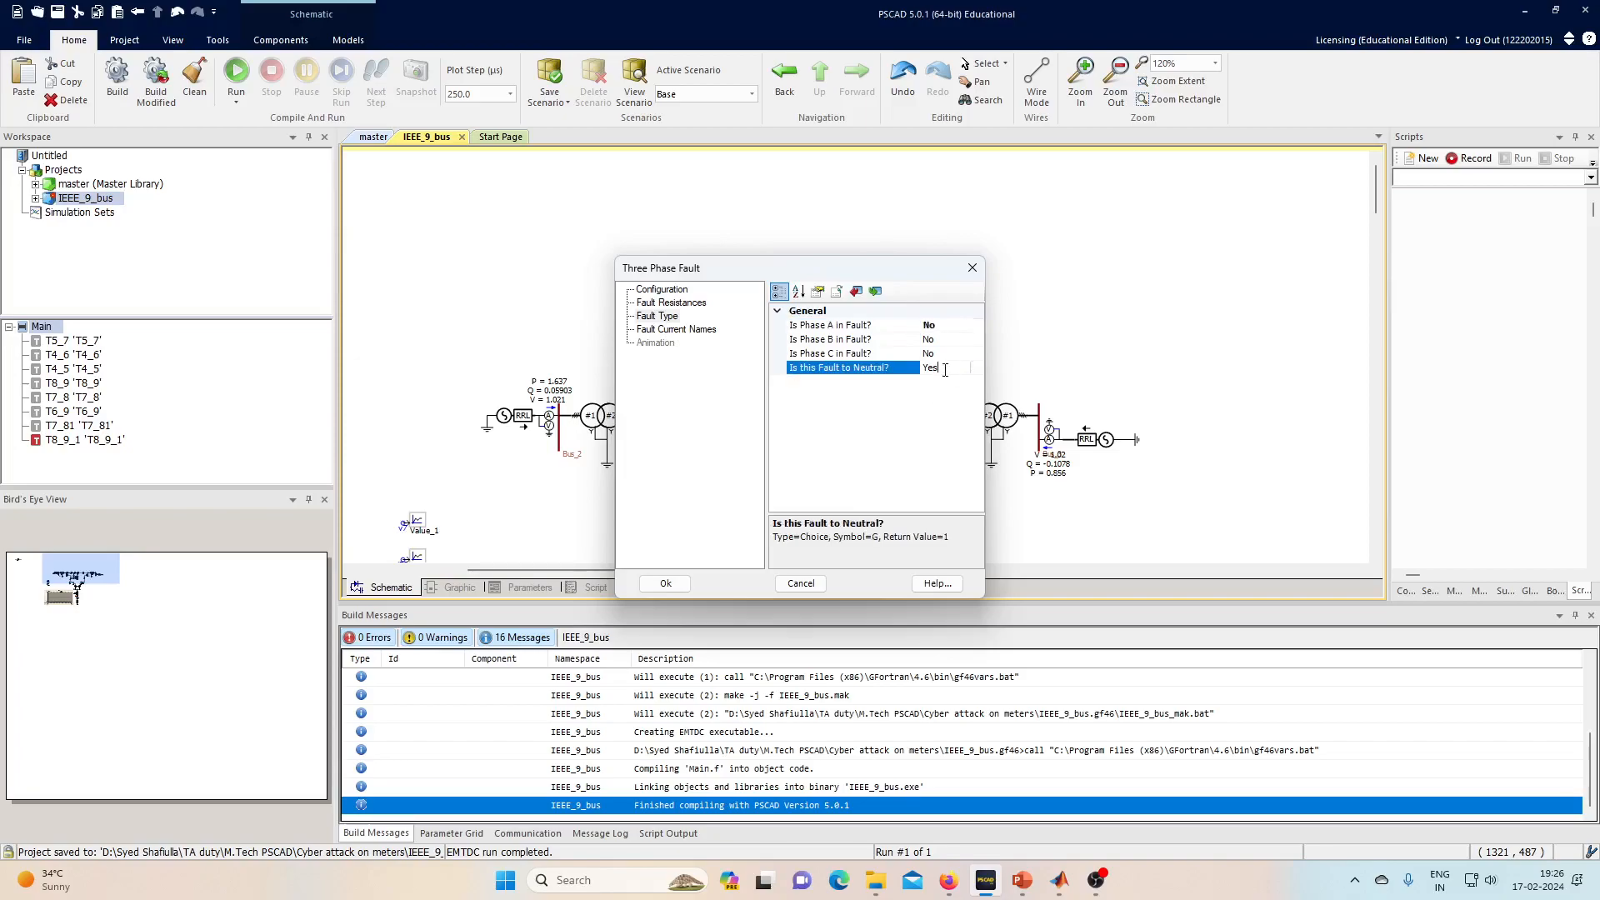
left_click(666, 584)
scroll(750, 417, "down", 5)
left_click(237, 73)
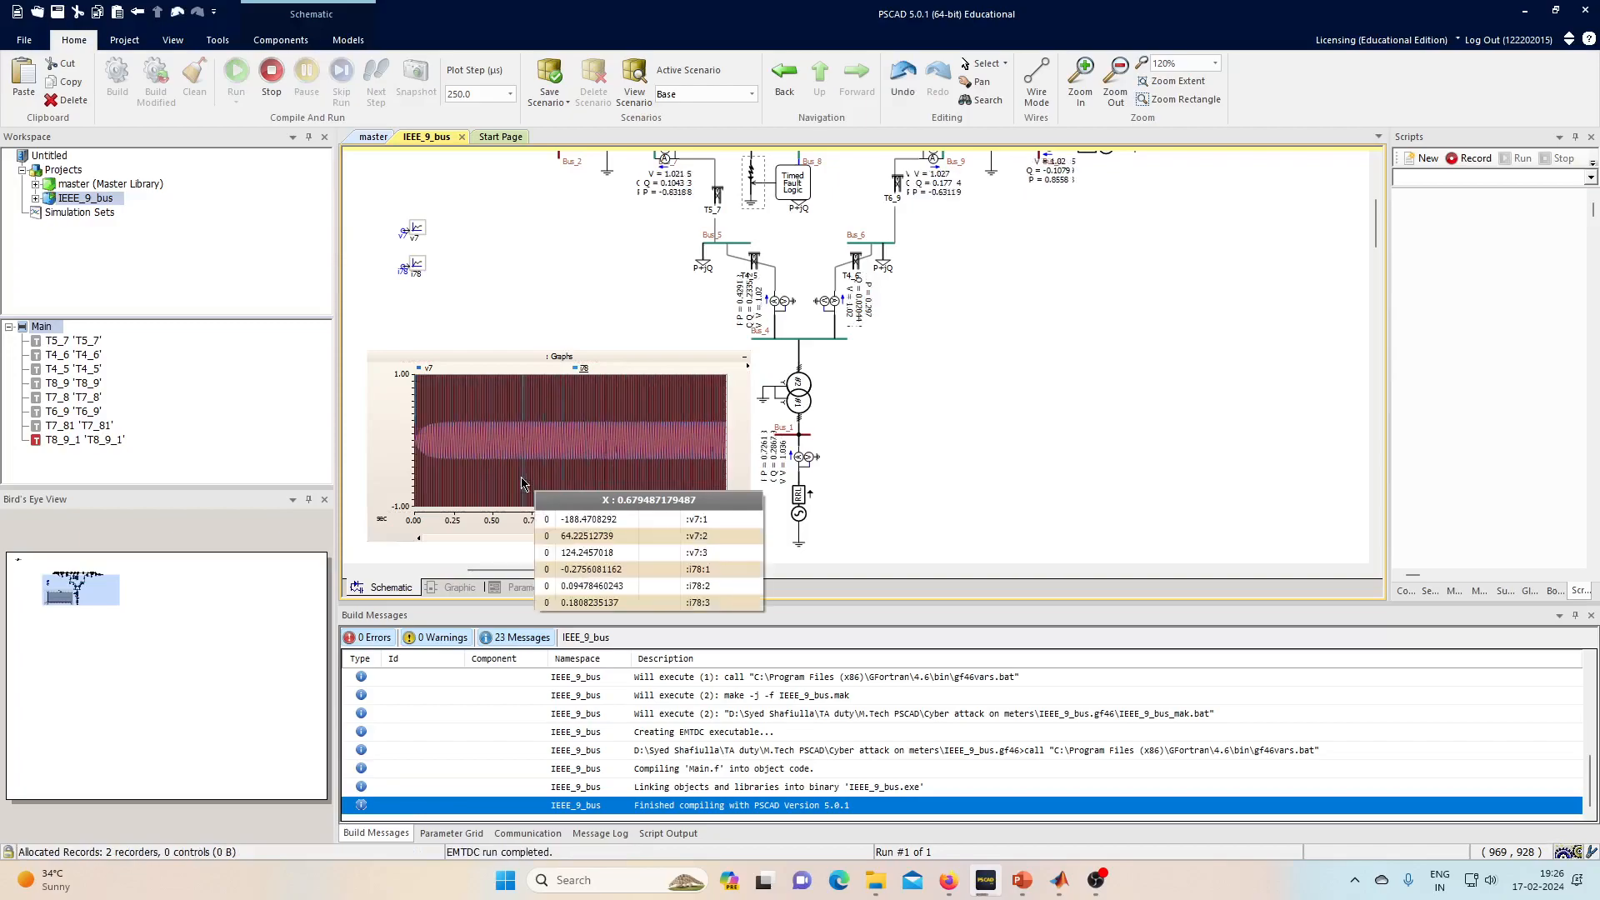
- Autoscale the graph, hide v7 traces 2 and 3, and zoom onto a single peak
left_click(522, 483)
key("y")
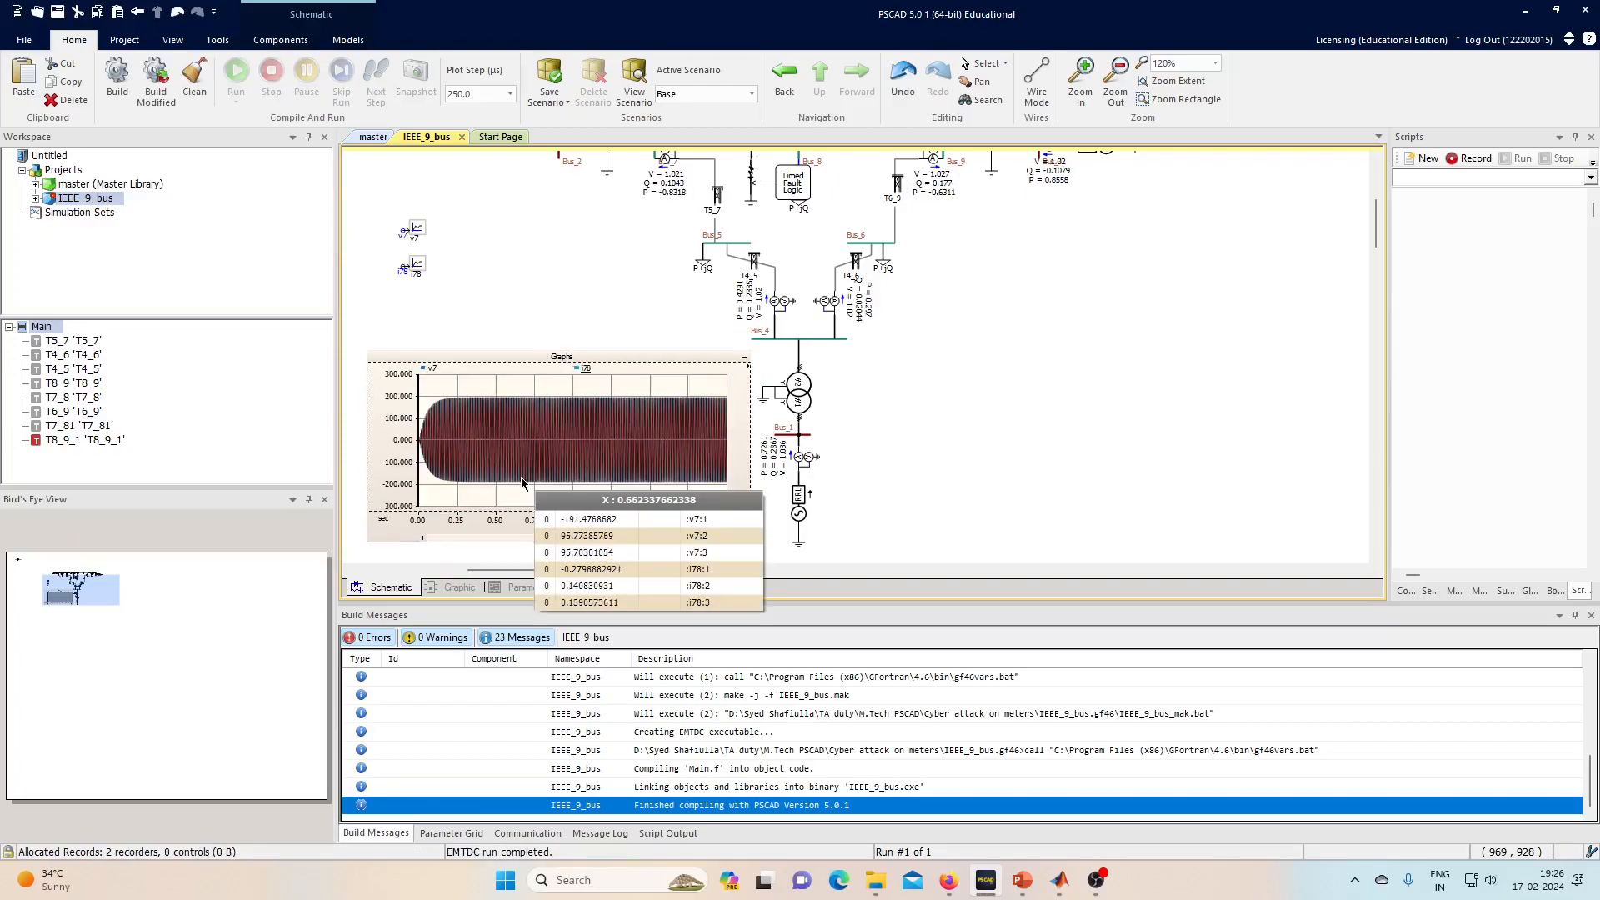
left_click(585, 371)
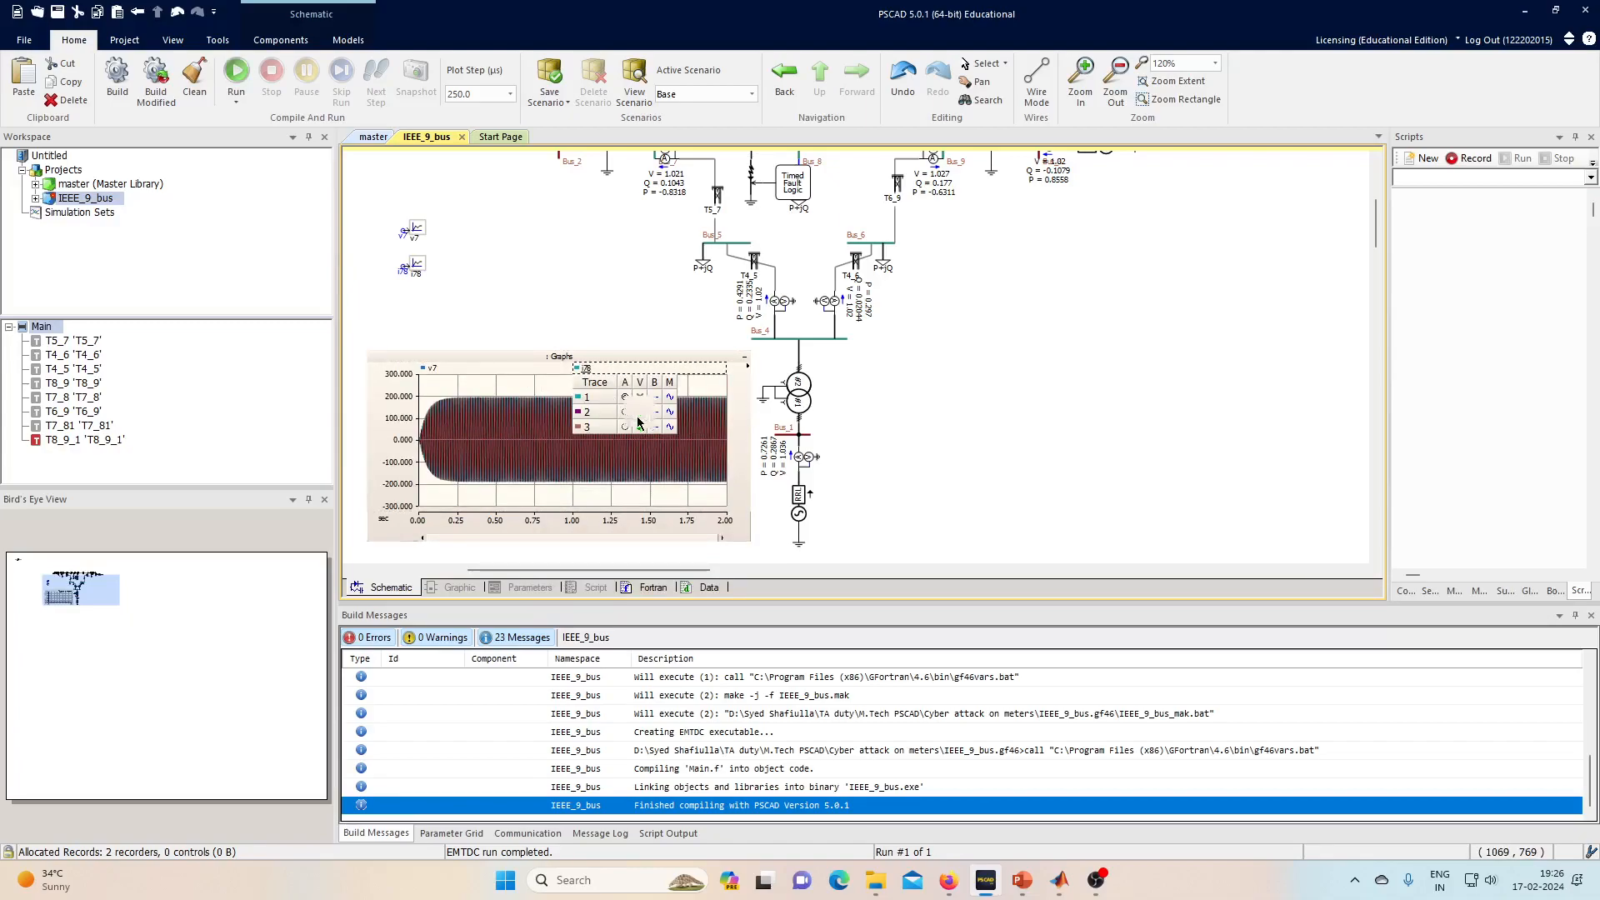
left_click(626, 457)
left_click(490, 368)
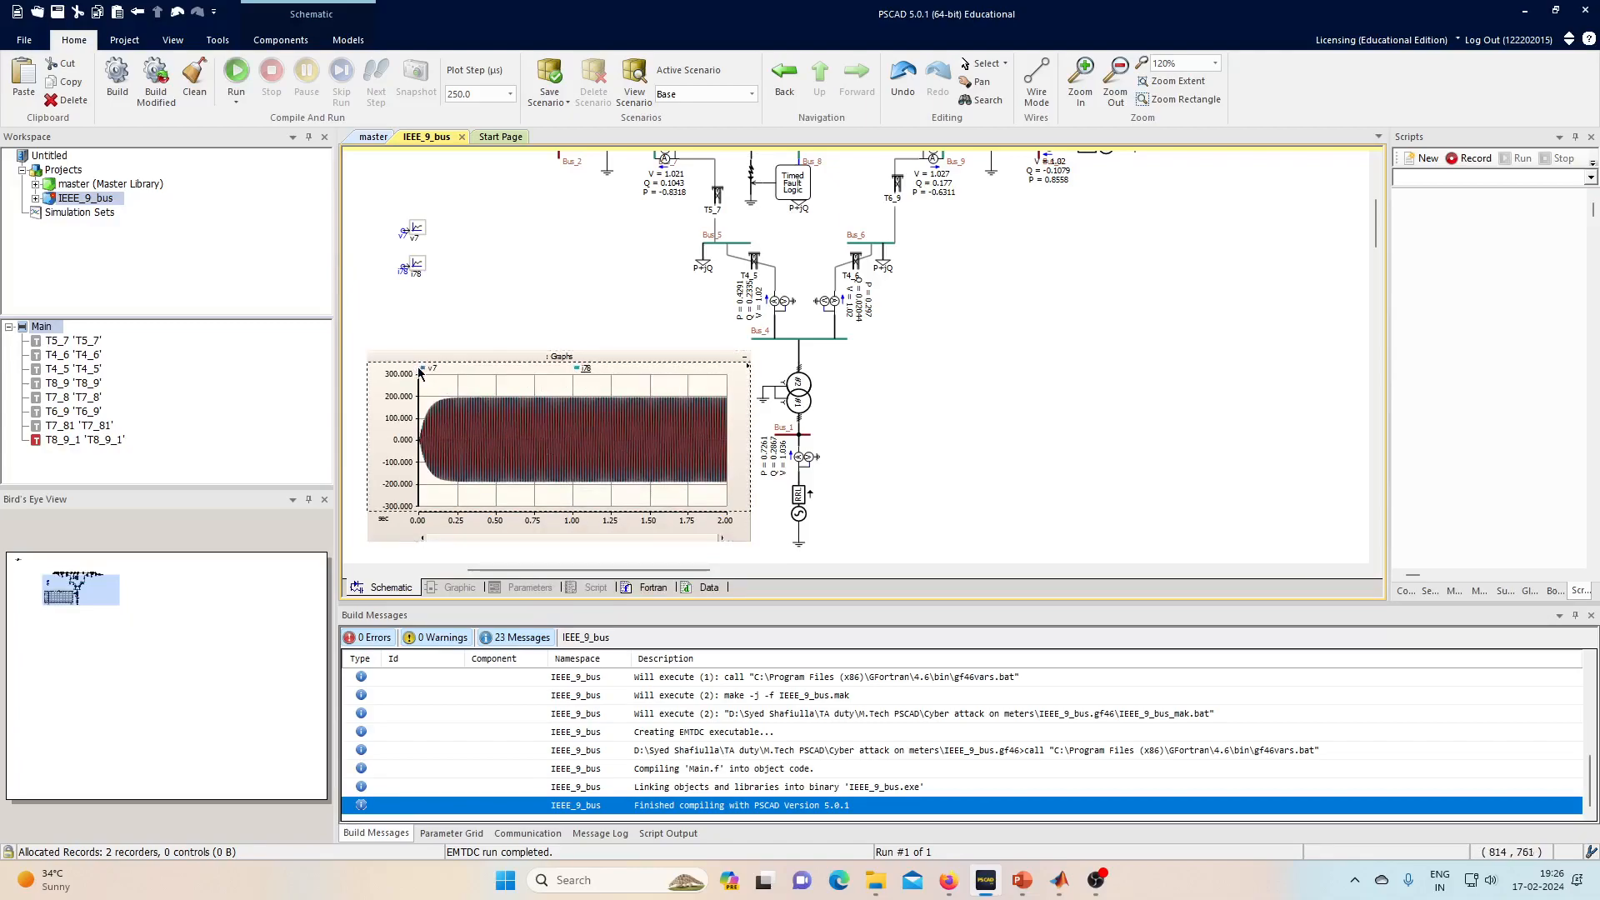
left_click(486, 411)
left_click(486, 427)
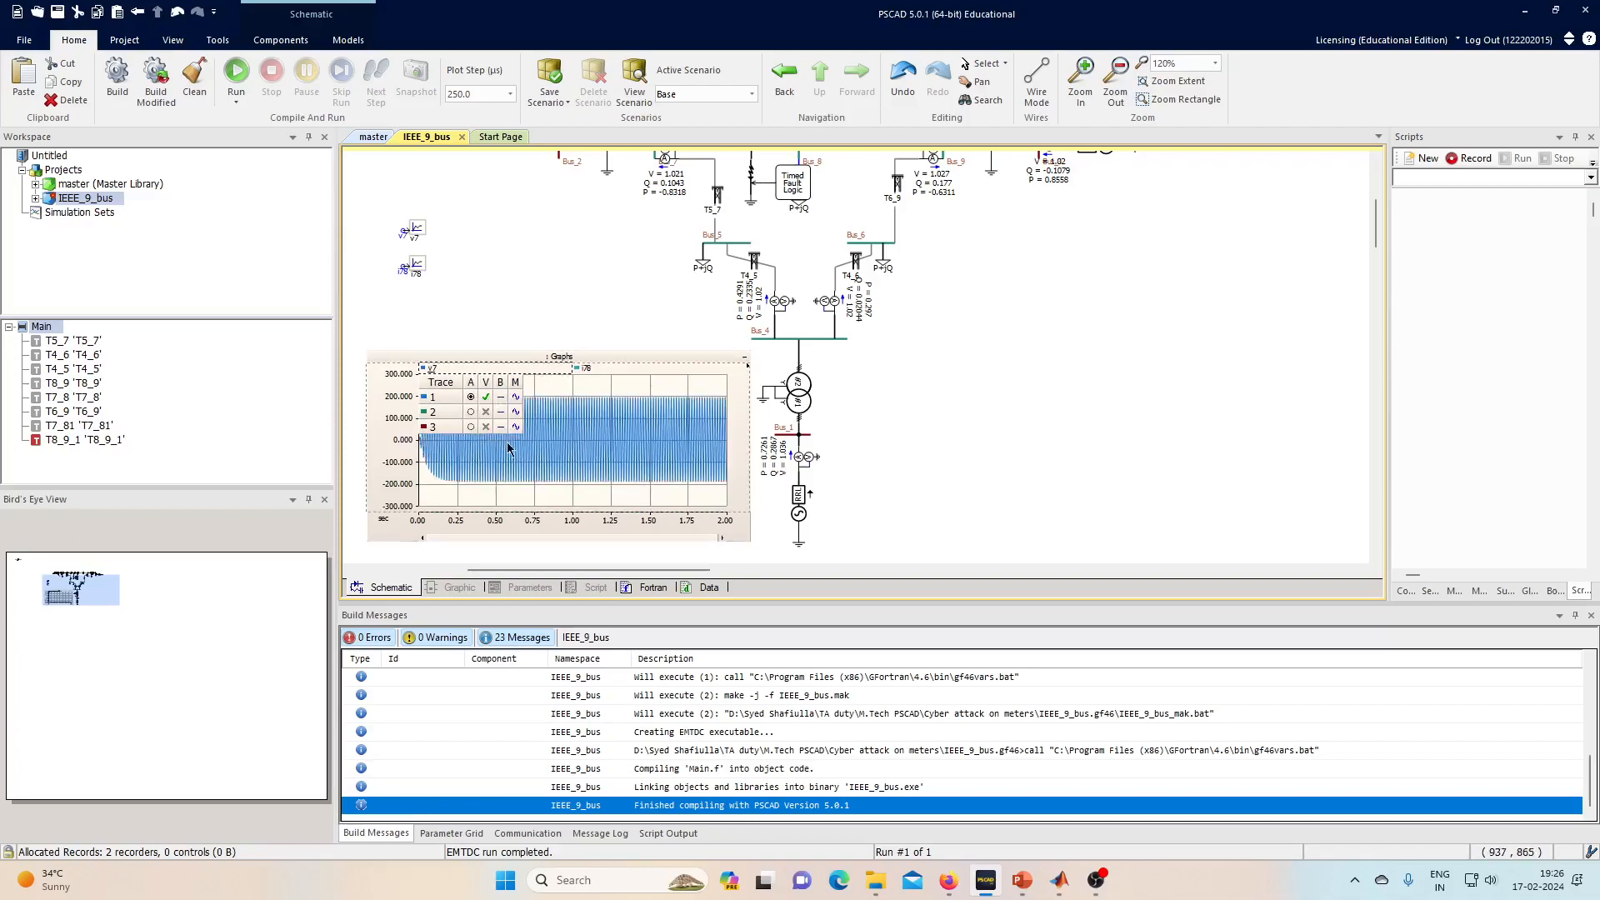
left_click(552, 418)
left_click_drag(557, 404, 614, 447)
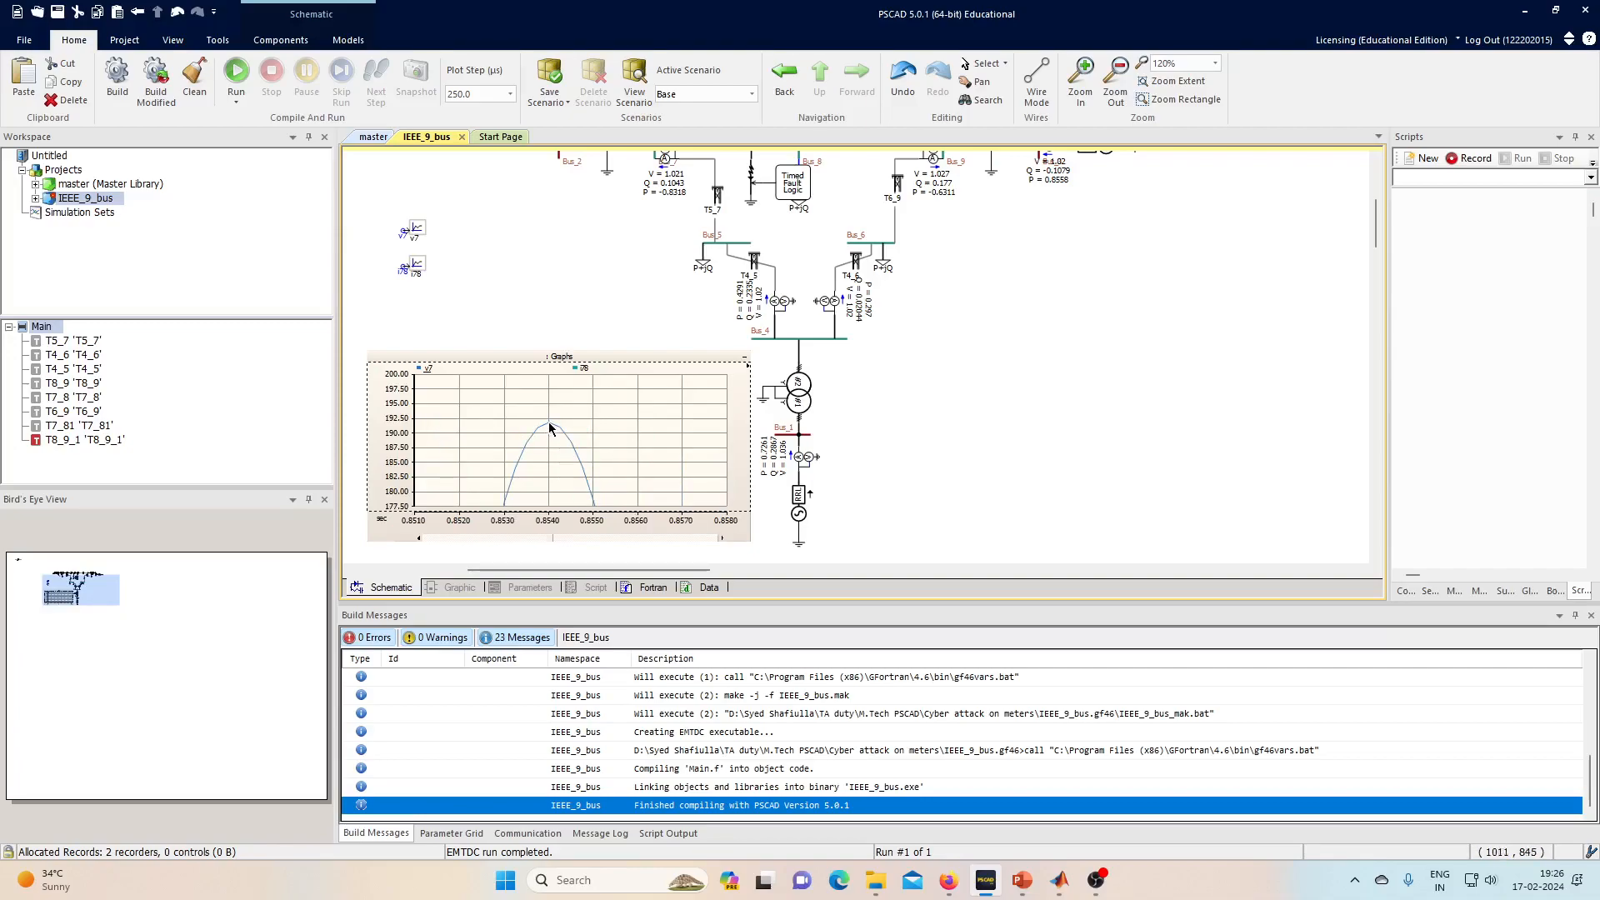
- Hide v7 so only the i78 current peak near 0.854 s is shown, then go to MATLAB
mouse_move(550, 430)
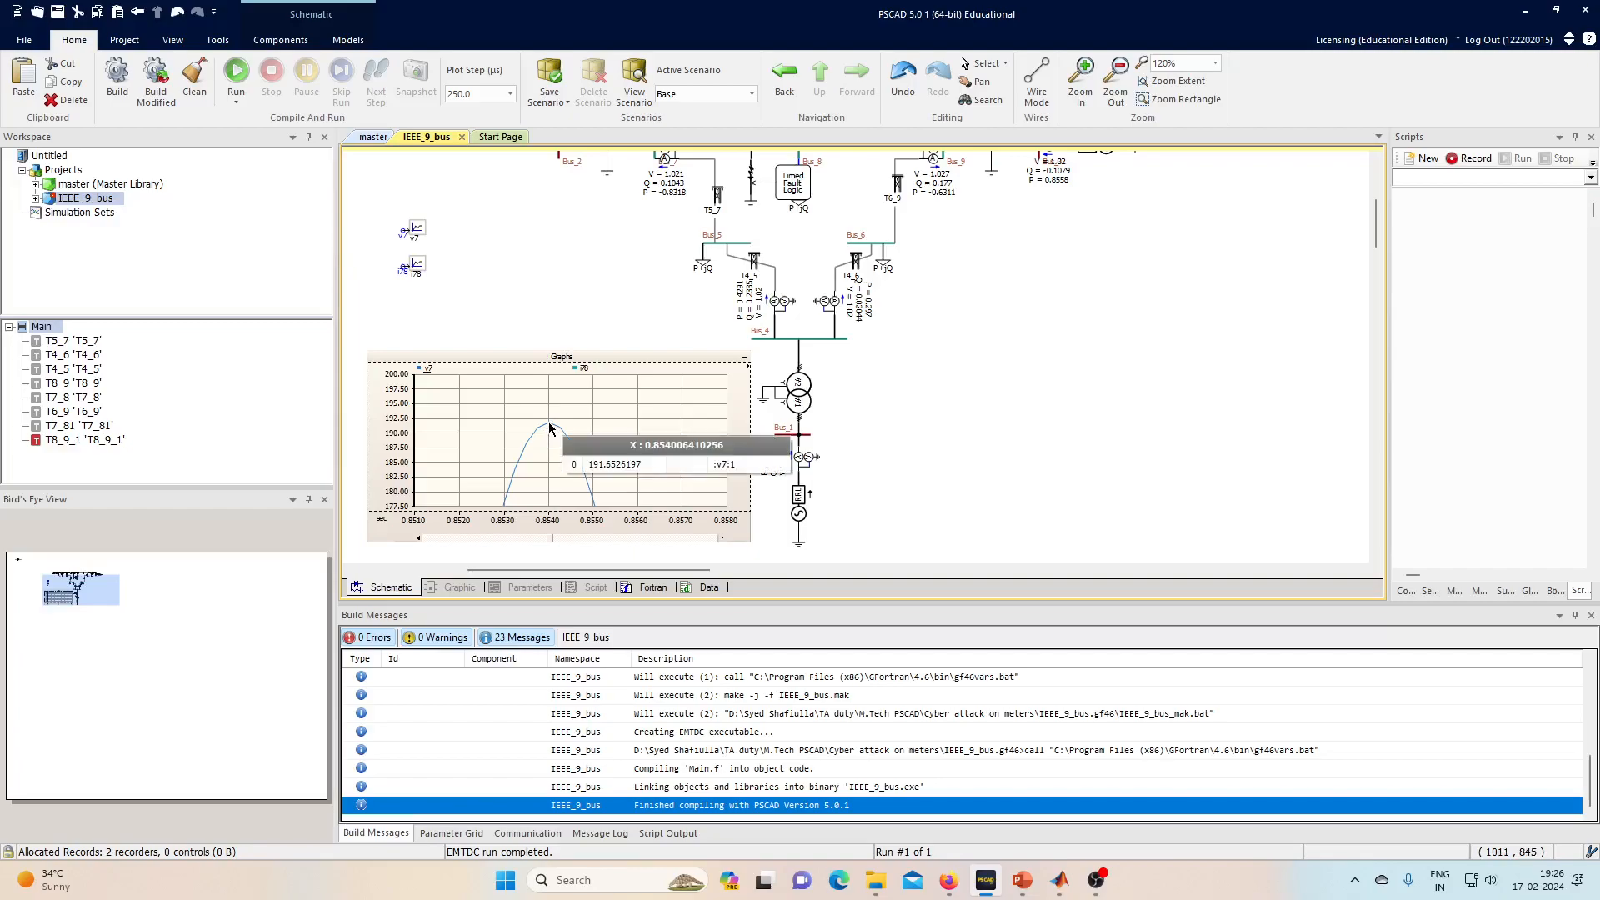
left_click(423, 376)
left_click(483, 404)
left_click(579, 371)
left_click(636, 398)
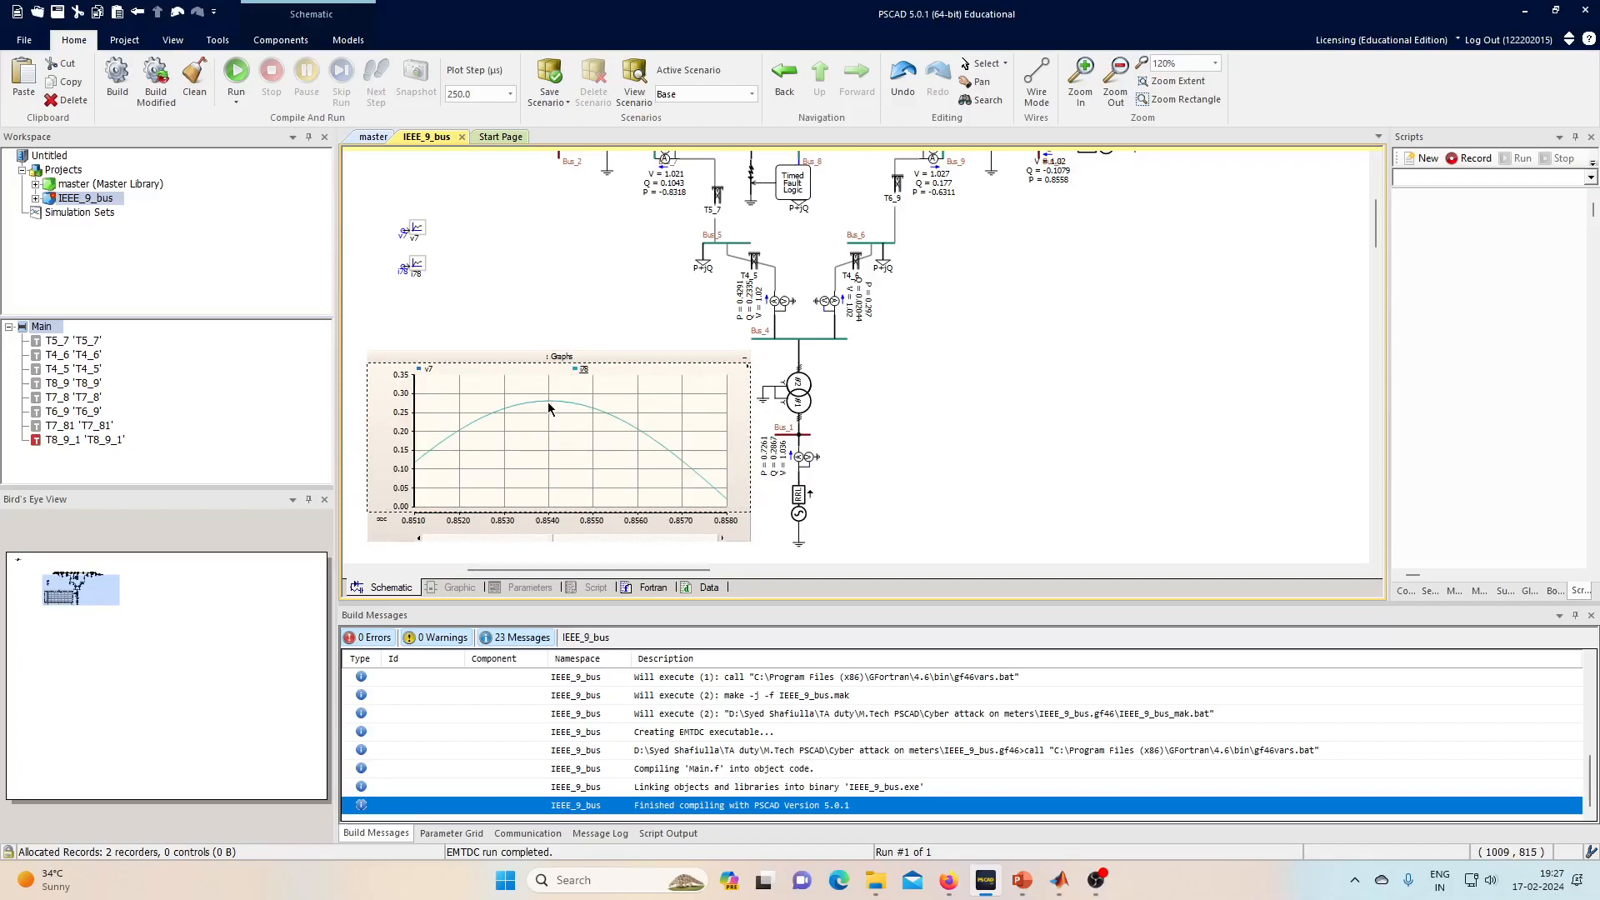
mouse_move(550, 408)
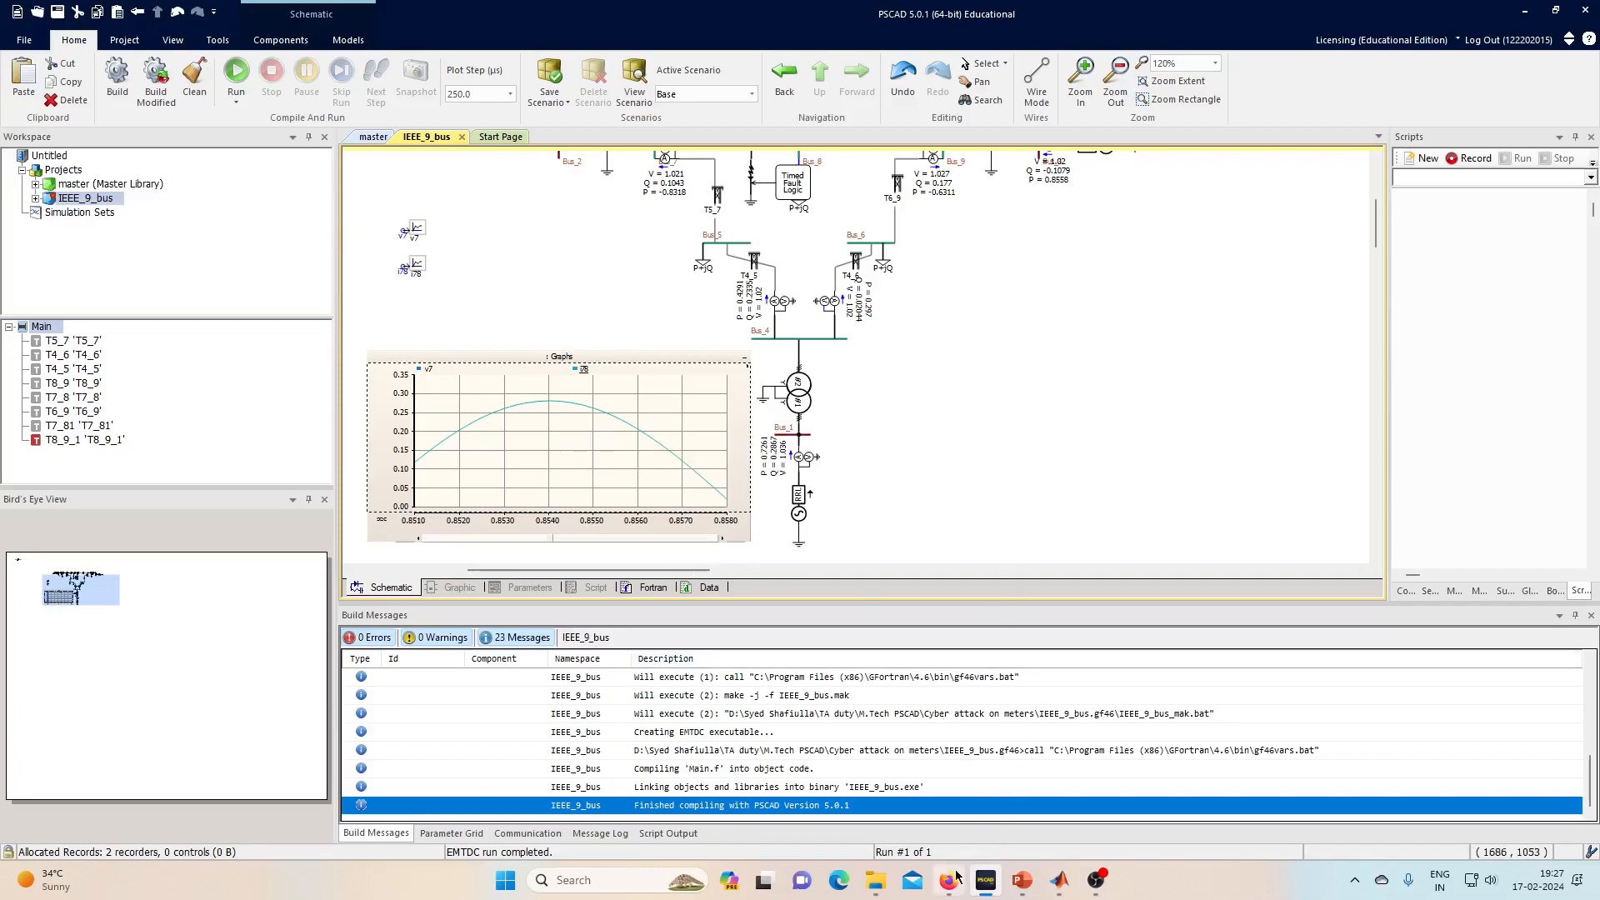
left_click(1061, 882)
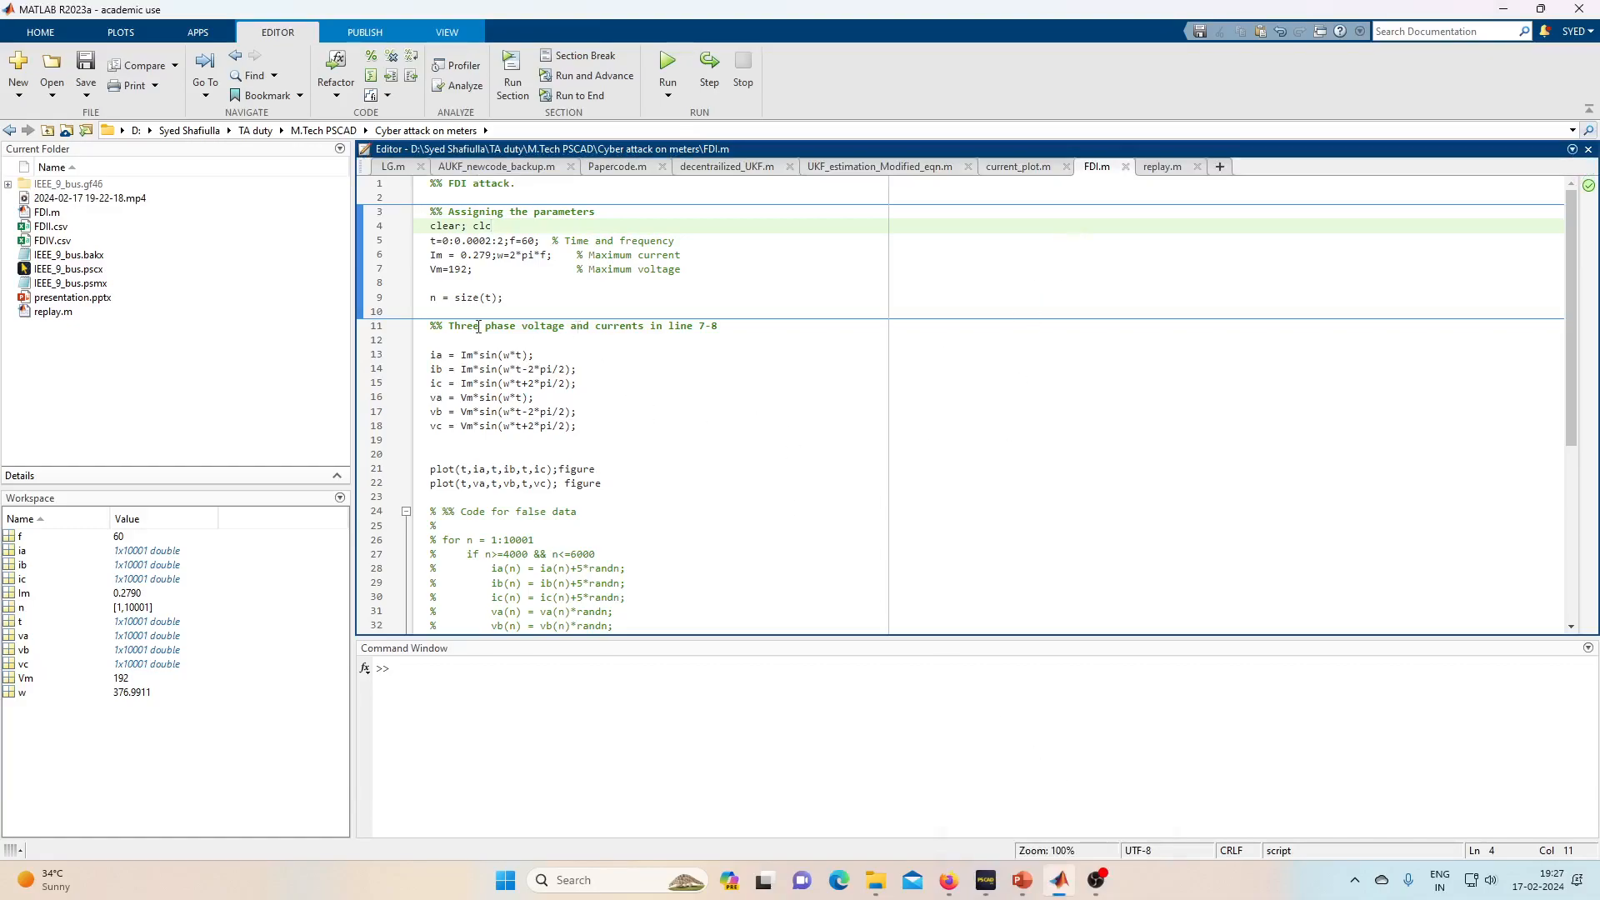
scroll(647, 351, "down", 8)
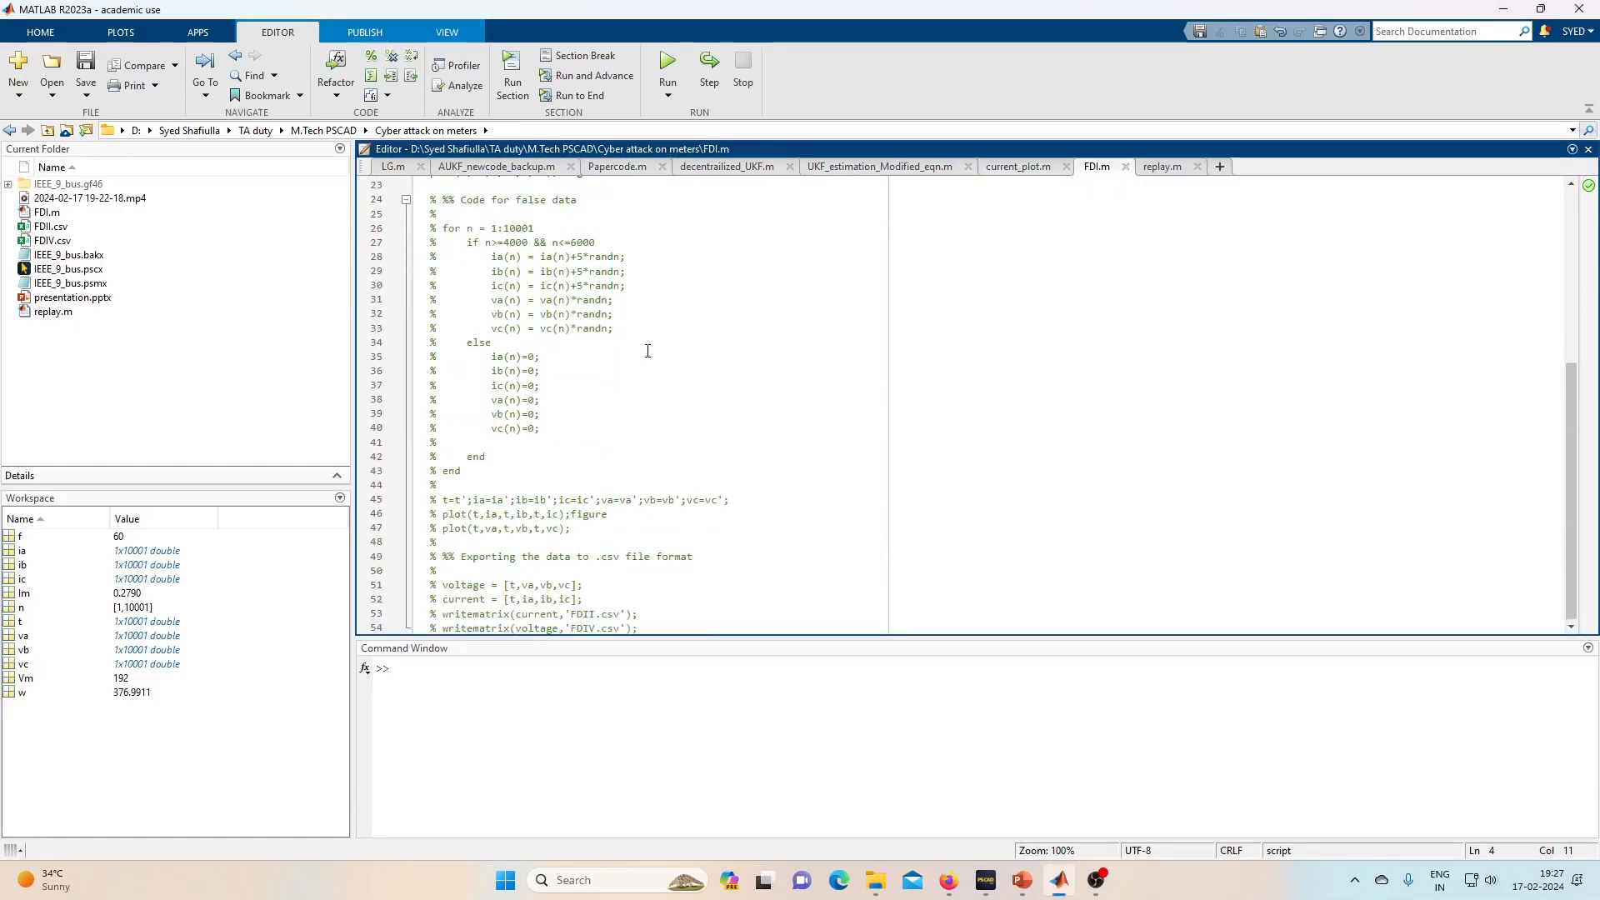
scroll(648, 351, "up", 8)
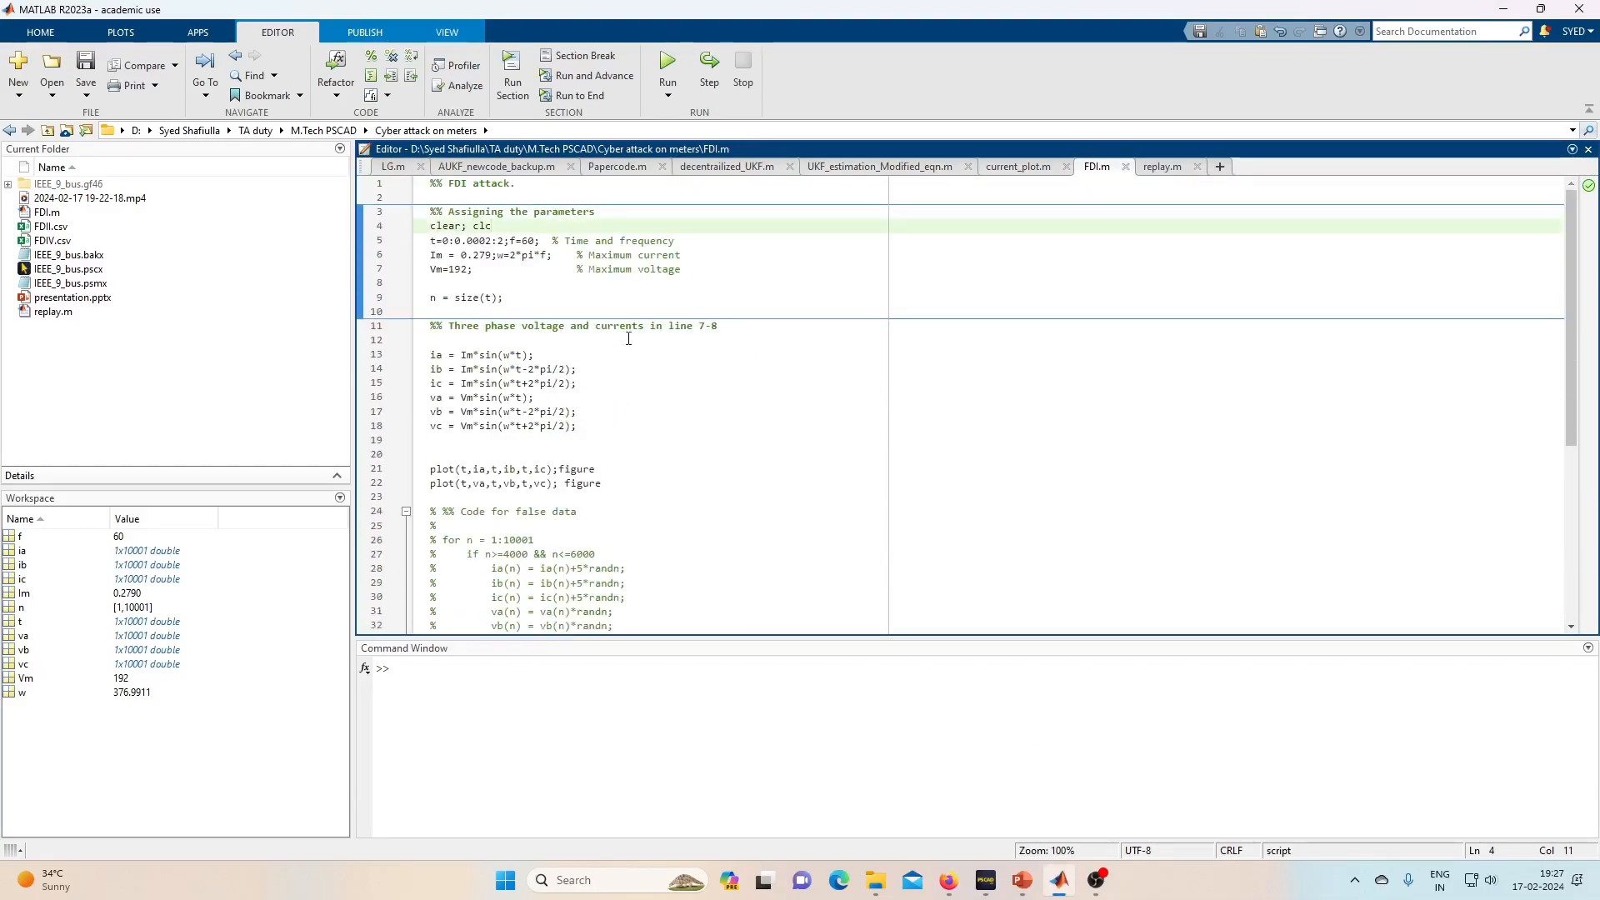
left_click(412, 232)
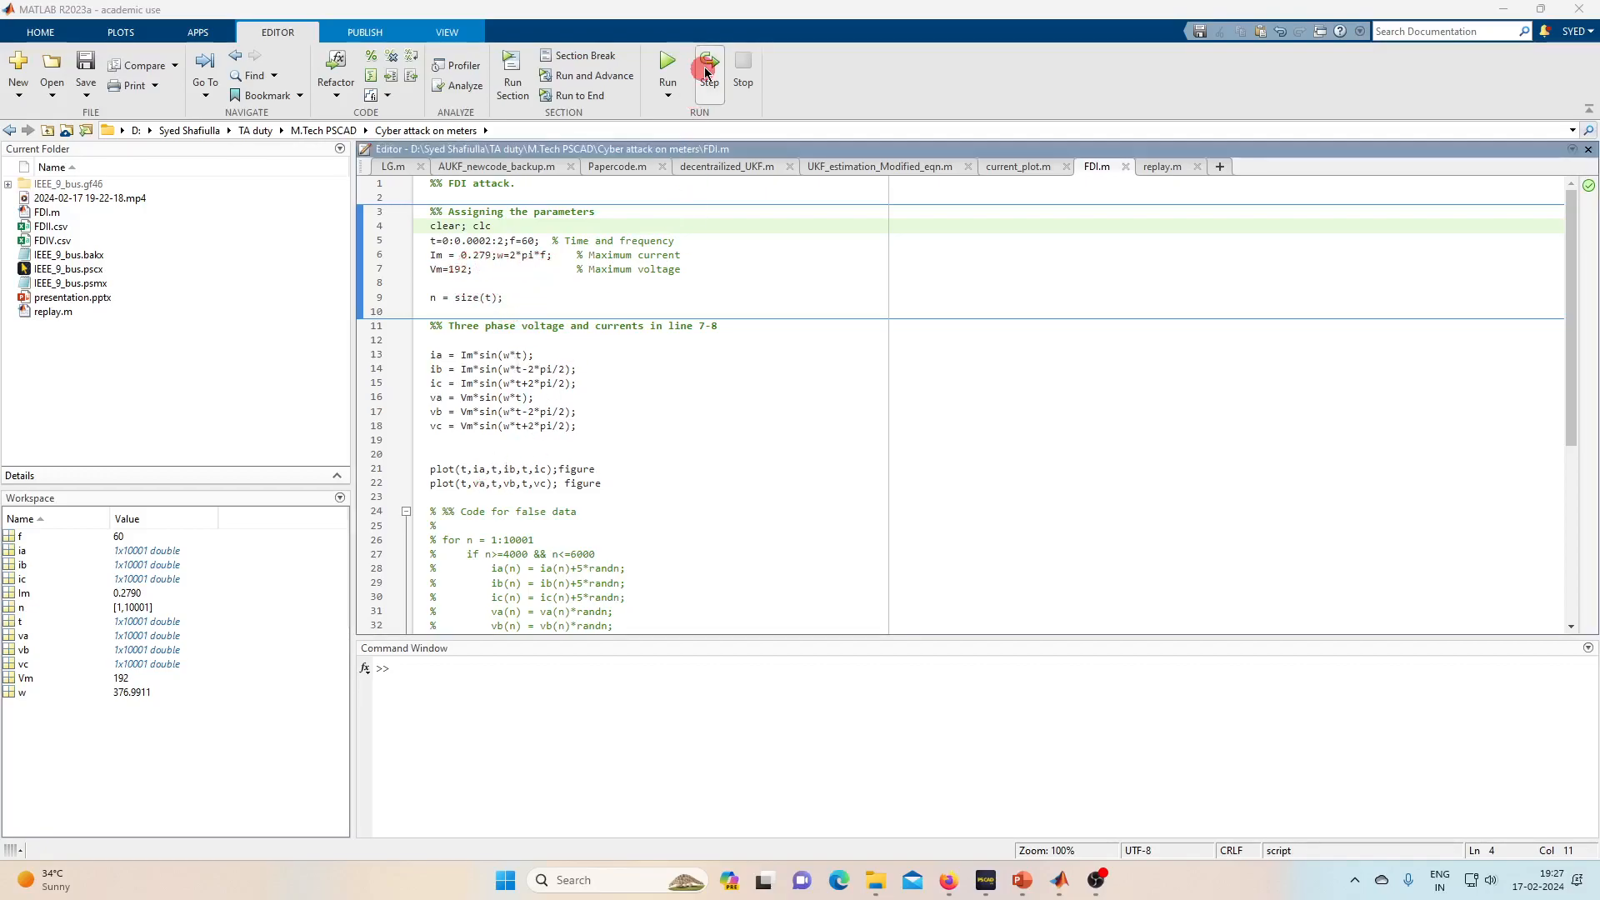
- Run FDI.m, zoom the voltage plot to about 0.66–1.08 s, then restore its full view
left_click(676, 60)
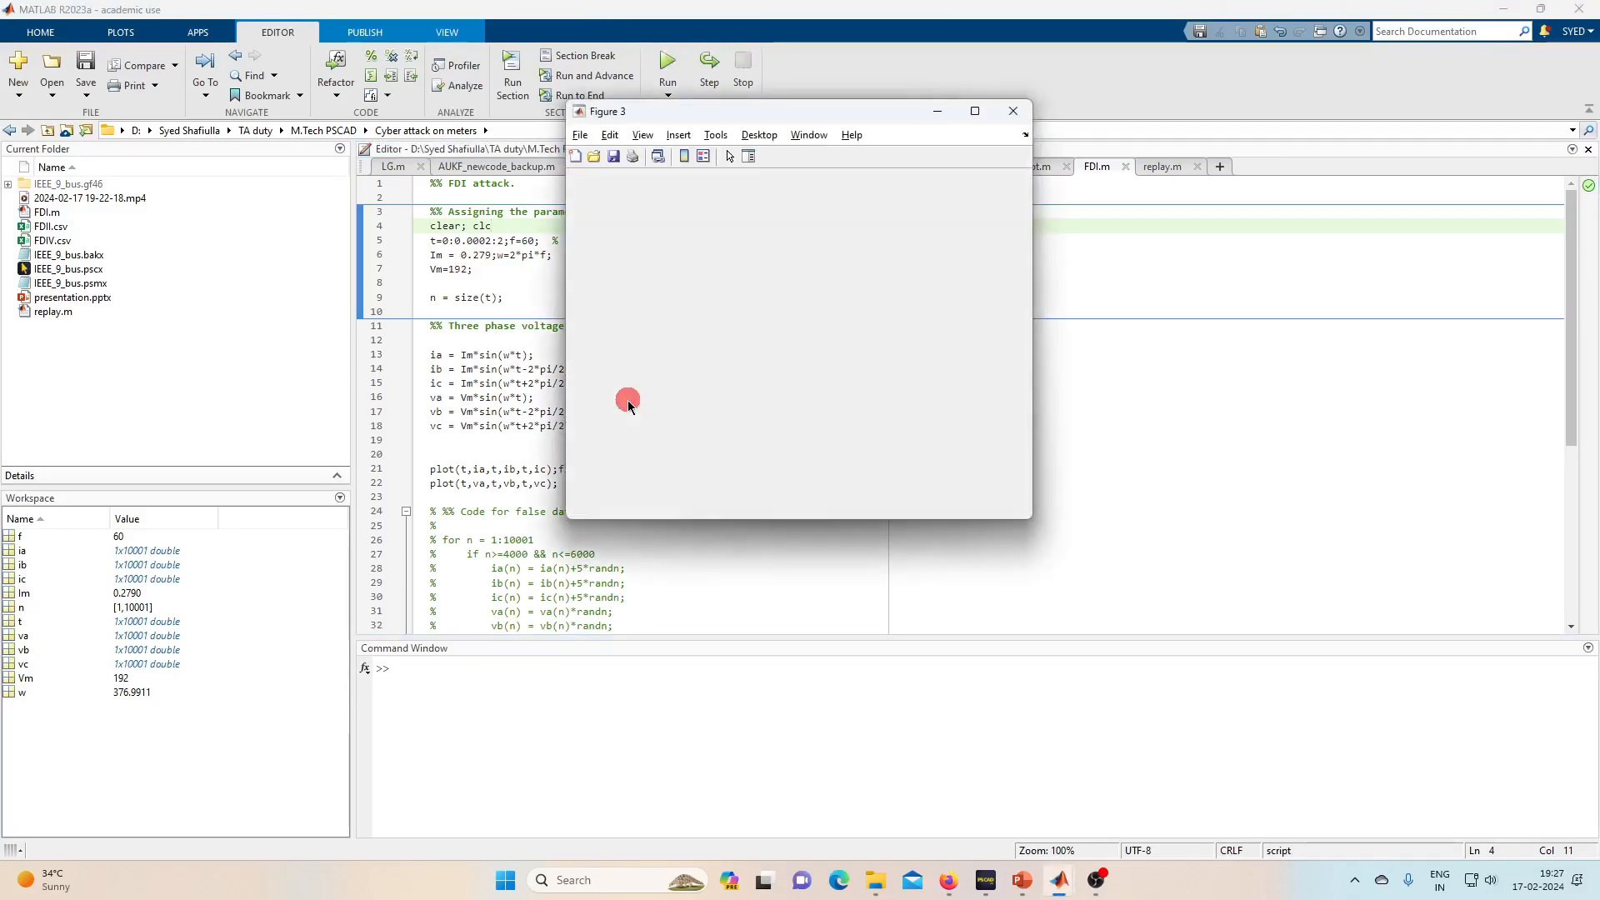
left_click(1014, 111)
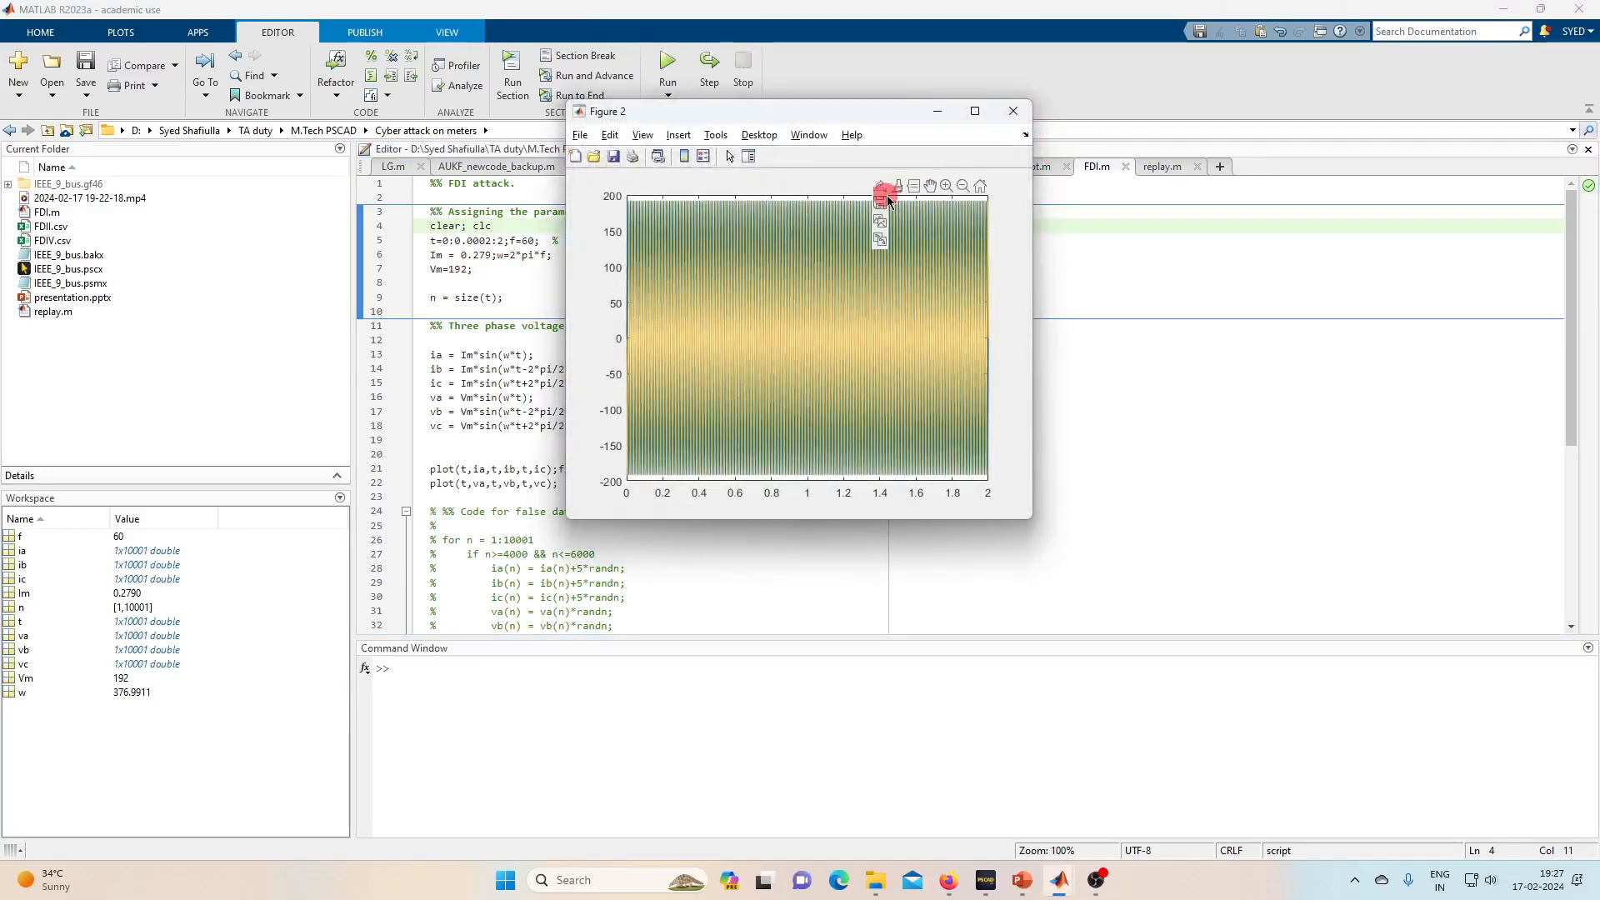
left_click(946, 186)
left_click_drag(747, 317, 822, 339)
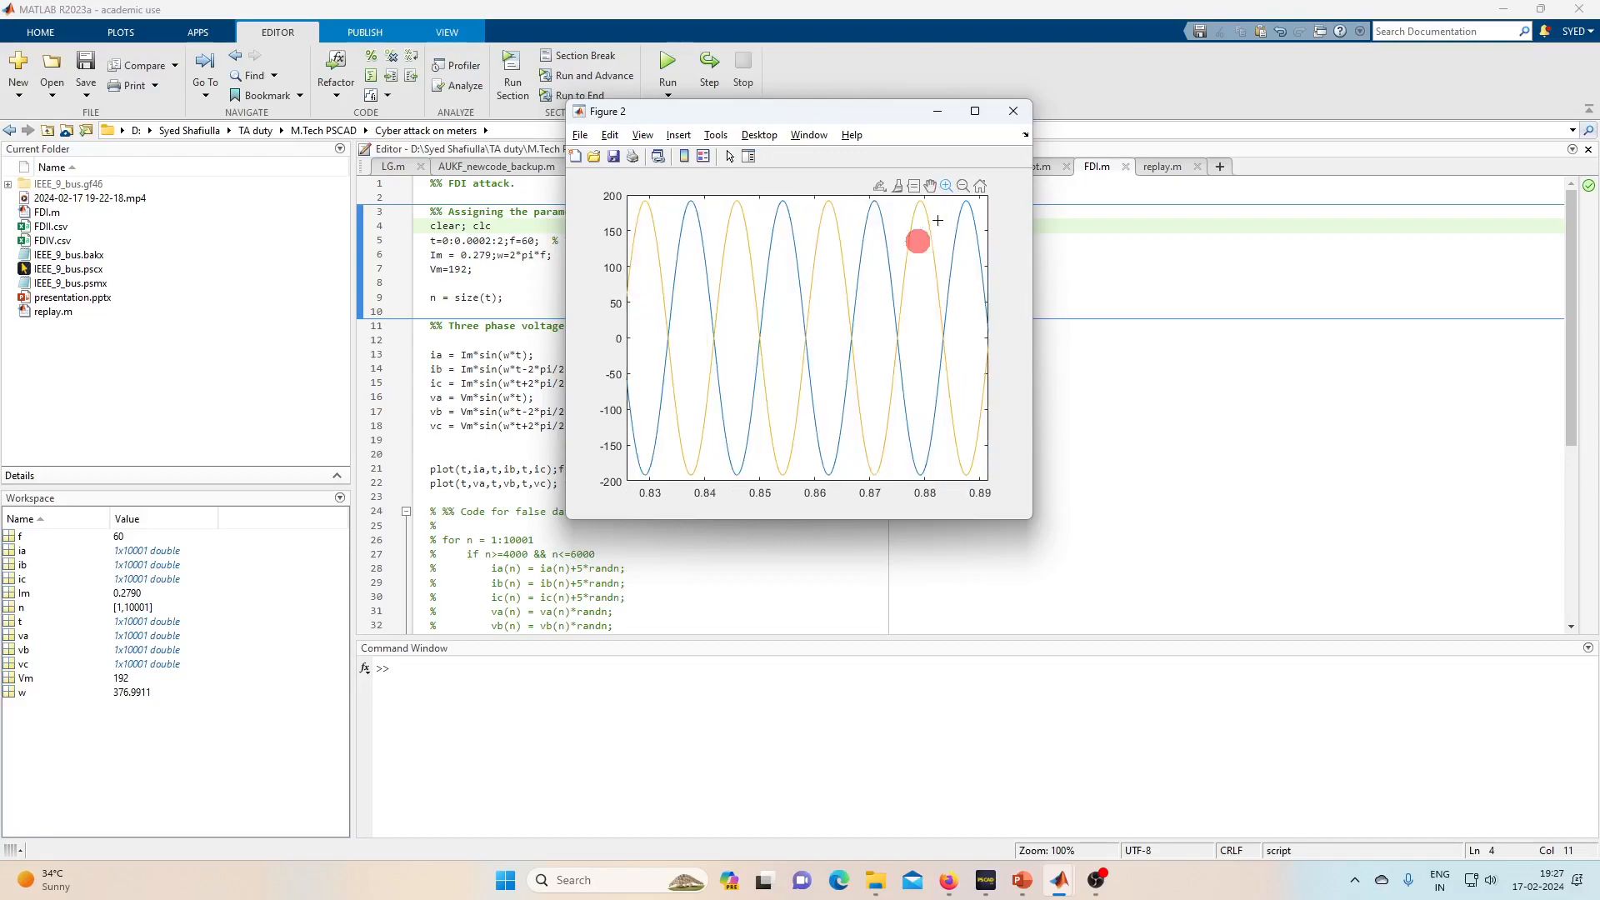
left_click(987, 180)
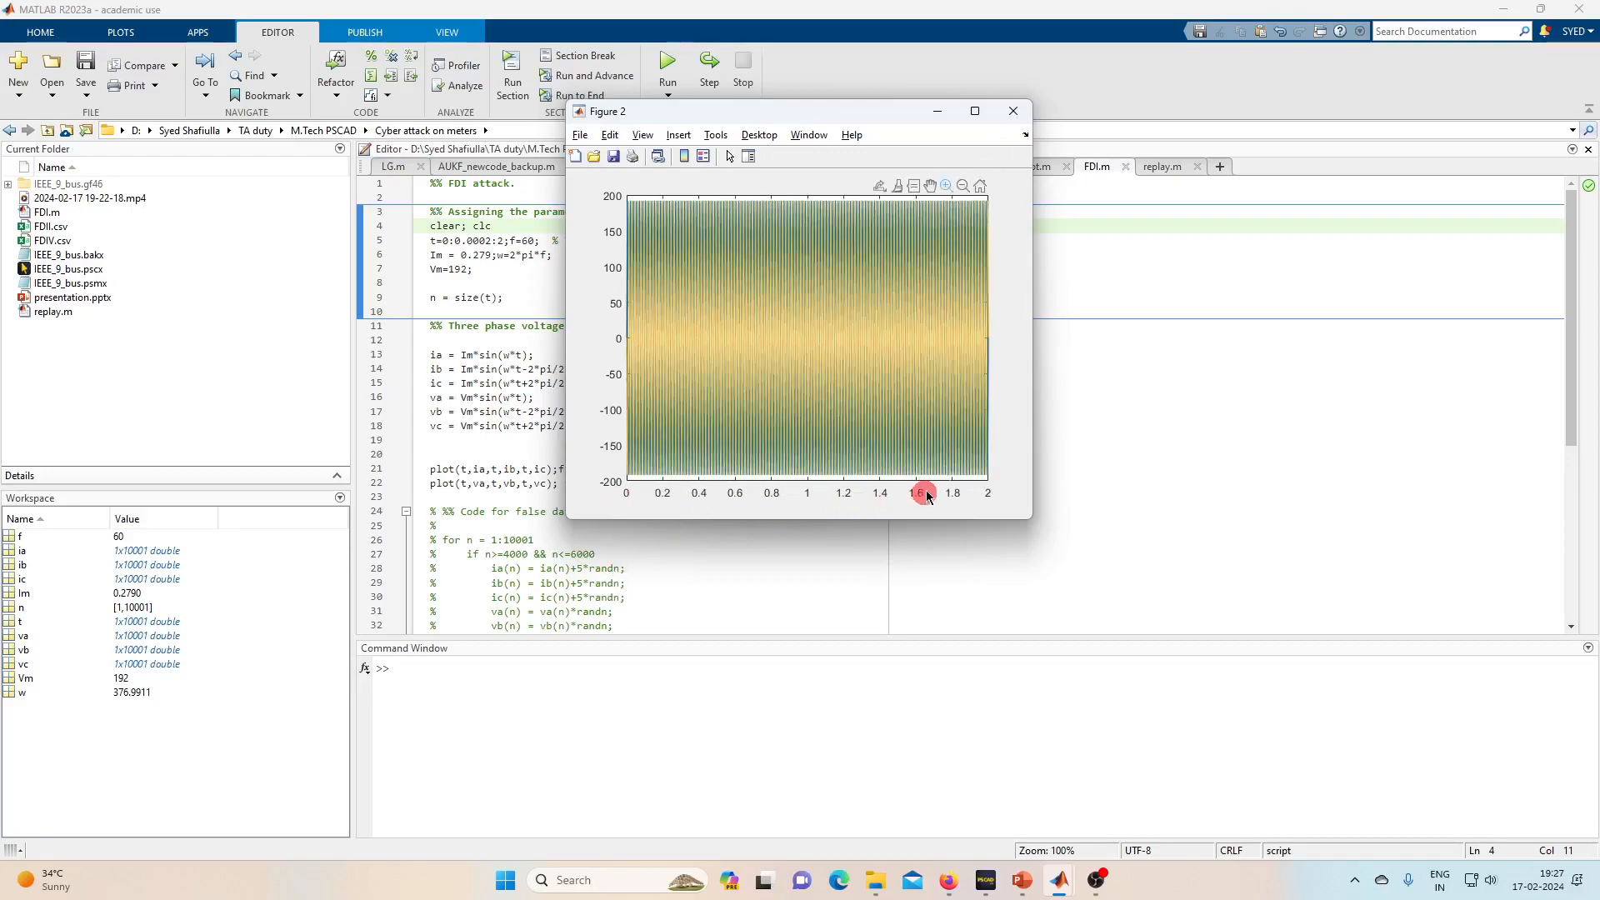
- Zoom the current plot around 0.8 s, then close both figure windows
left_click(1016, 112)
left_click(950, 185)
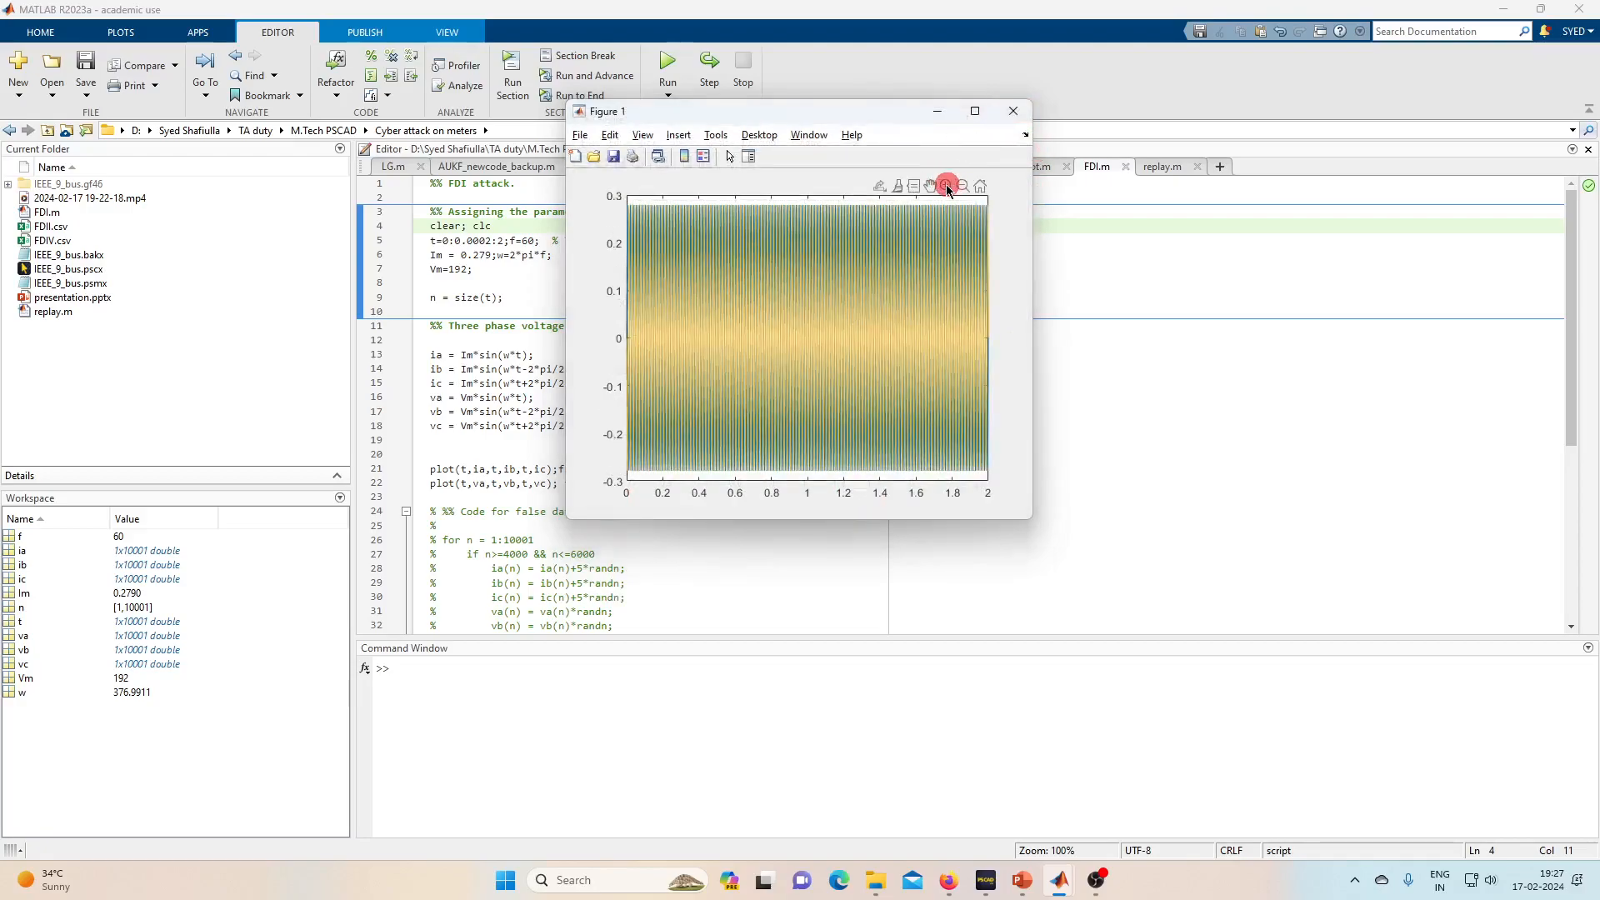
left_click_drag(786, 333, 917, 338)
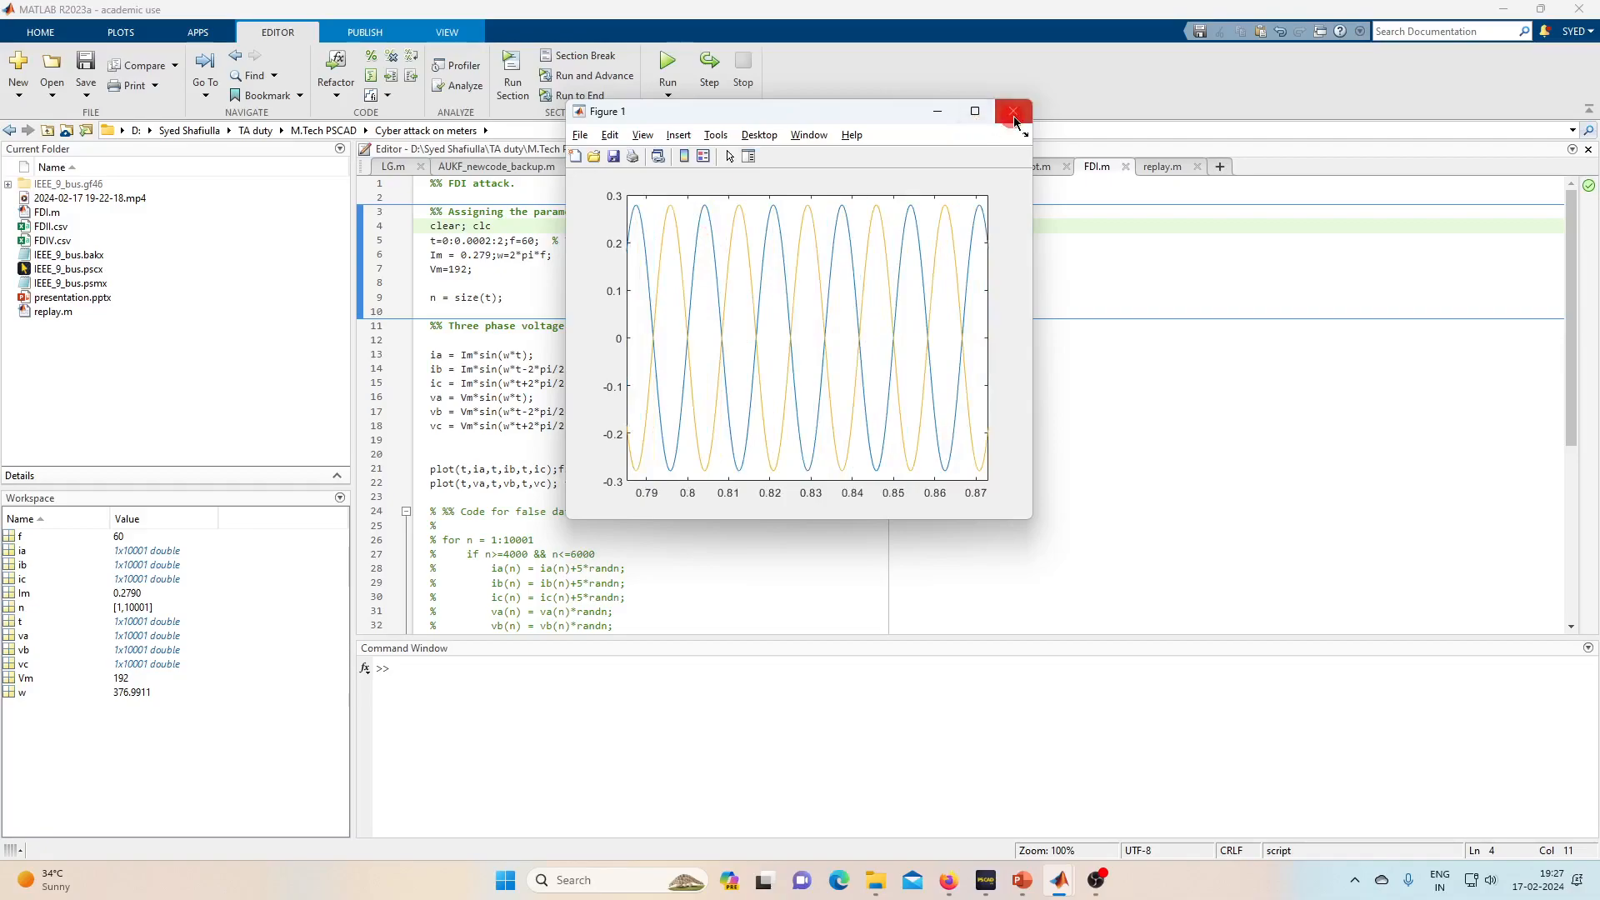
left_click(1014, 117)
scroll(638, 473, "down", 7)
scroll(638, 473, "up", 4)
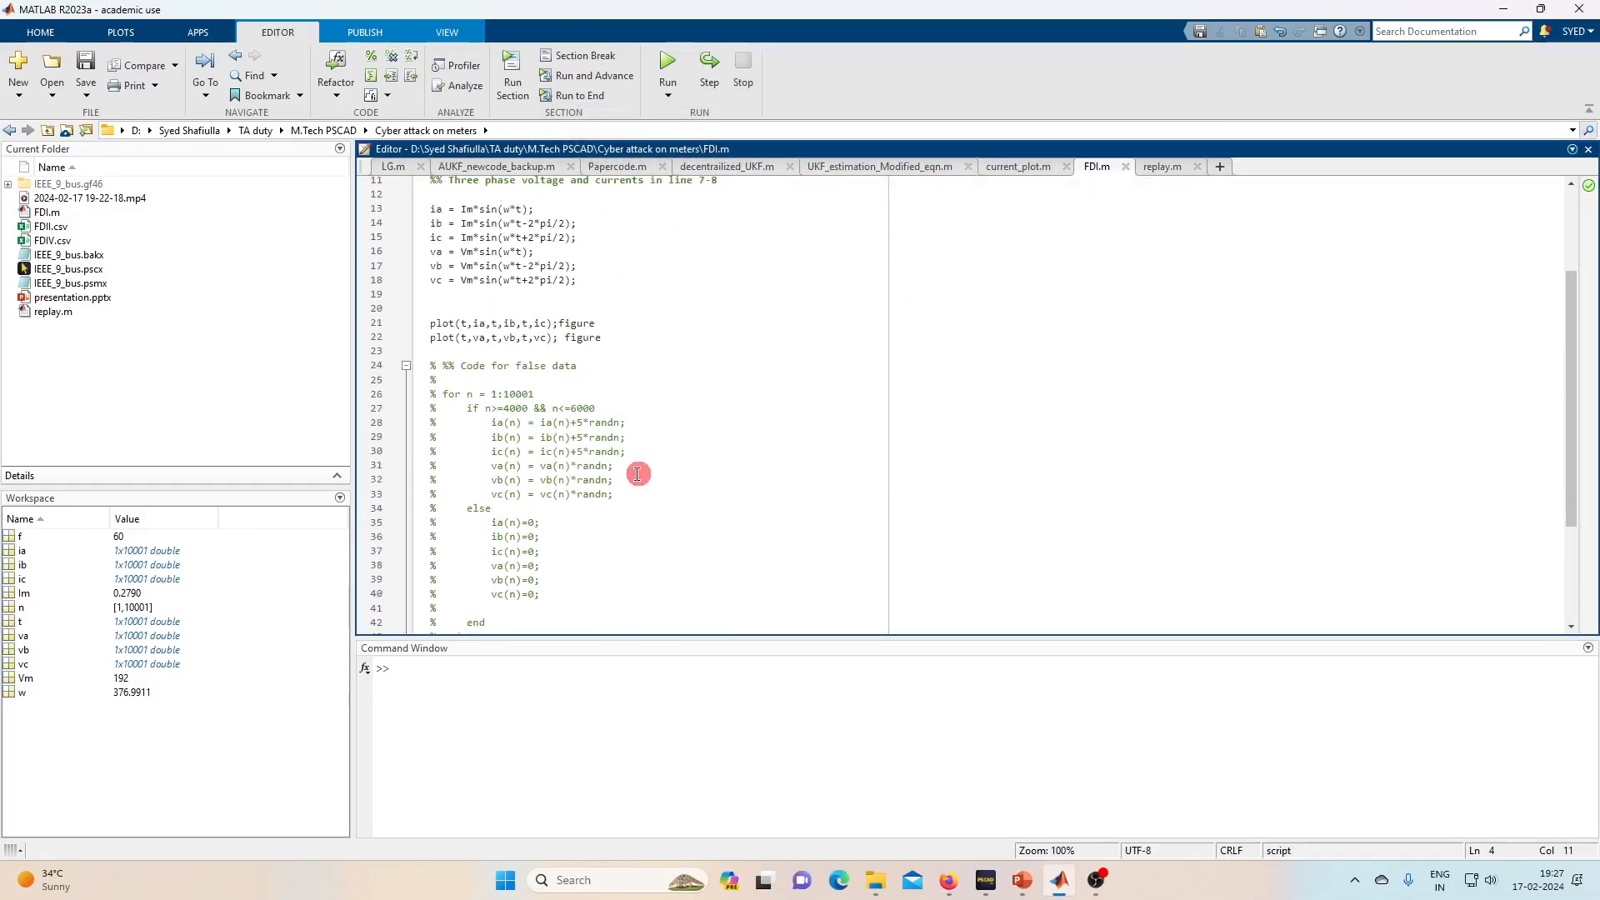
- Uncomment lines 24–54 of FDI.m with Ctrl+T and run the script with F5
scroll(667, 417, "up", 3)
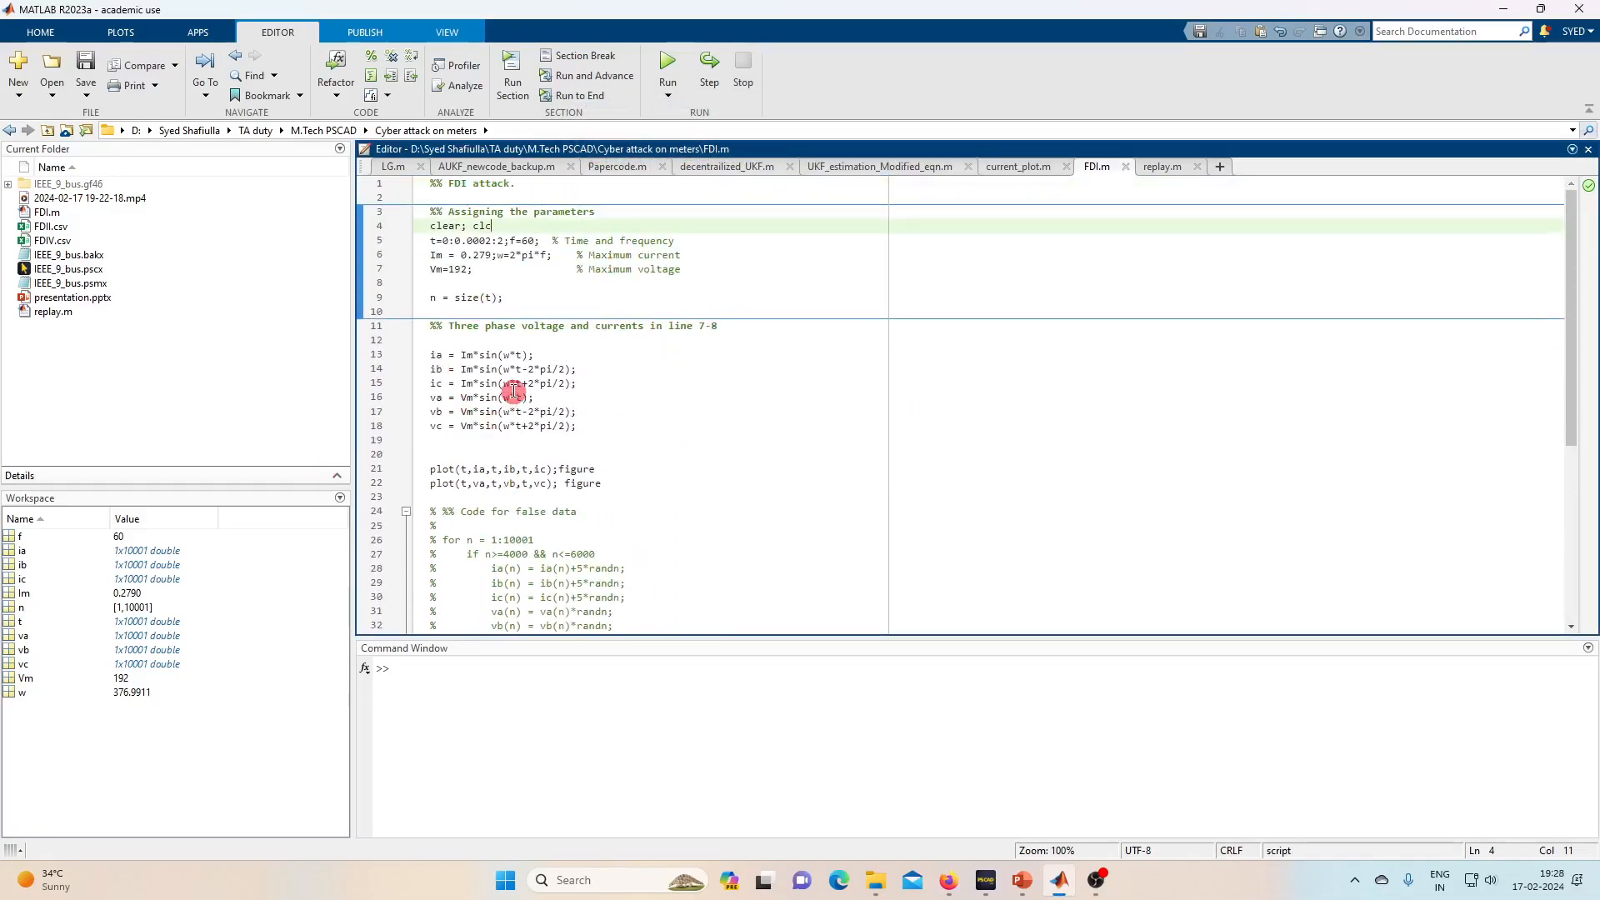
scroll(514, 391, "down", 6)
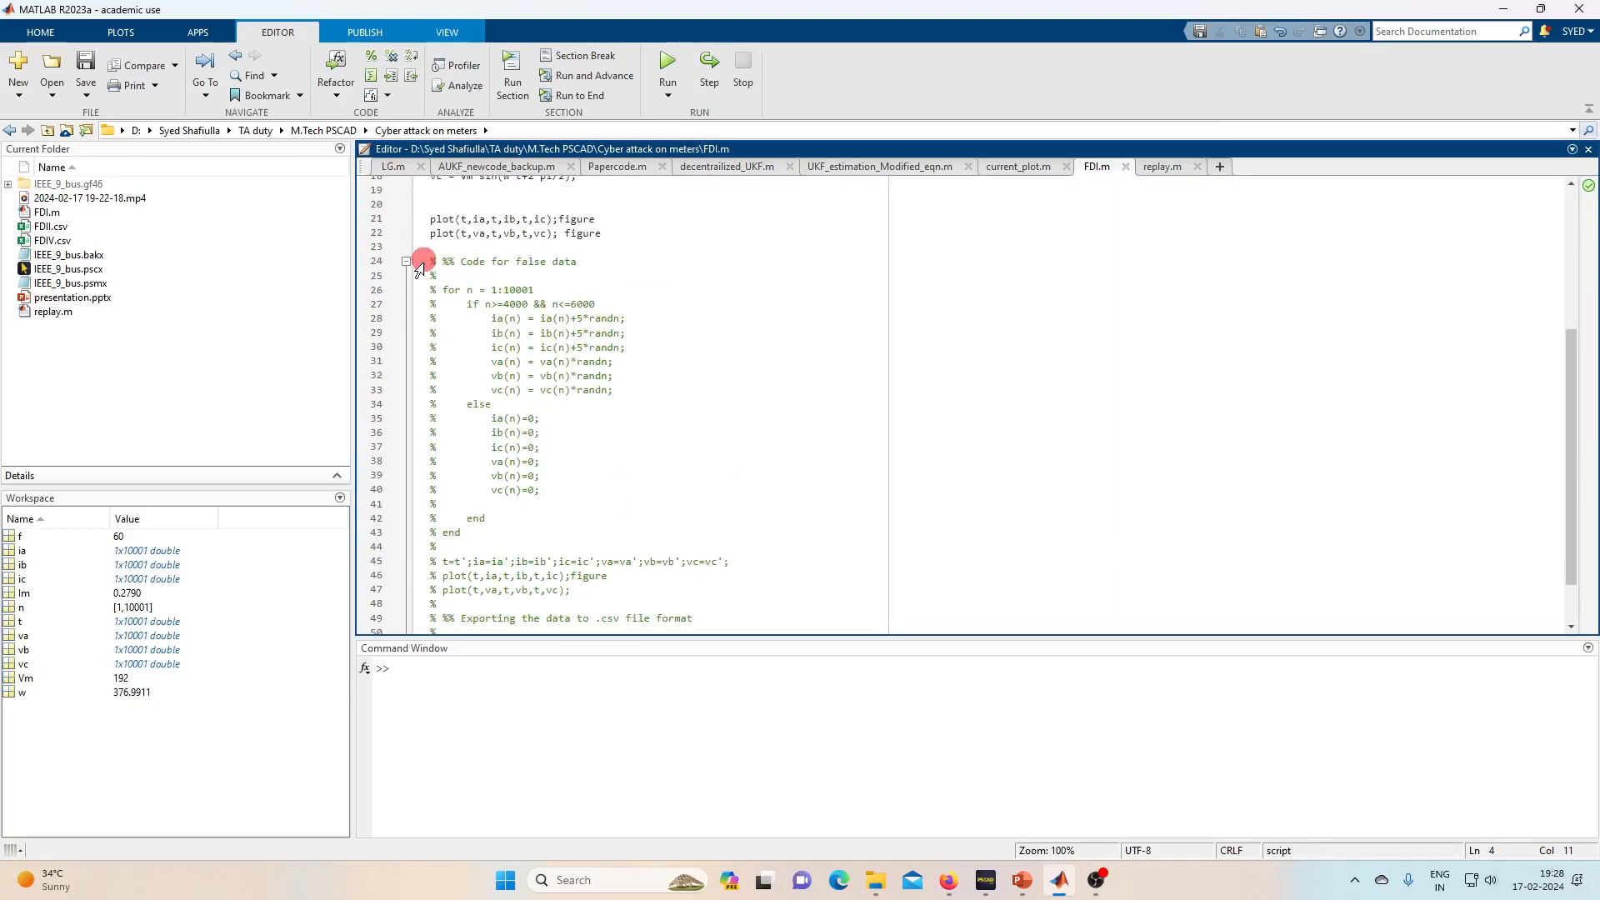
left_click_drag(424, 255, 752, 705)
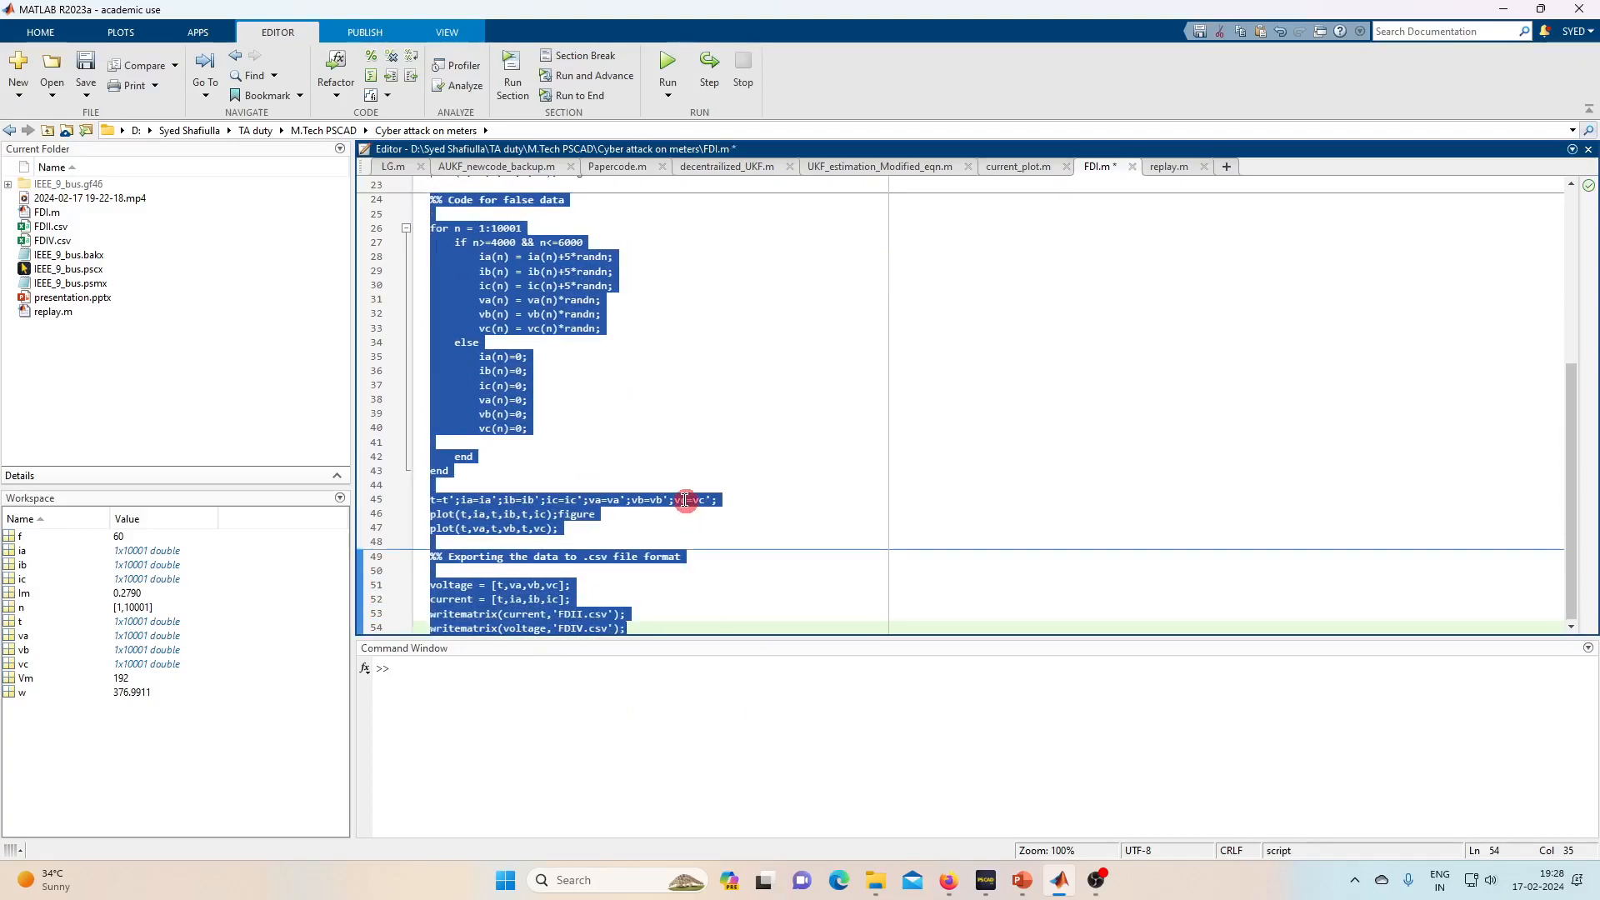
key("ctrl+t")
left_click(837, 442)
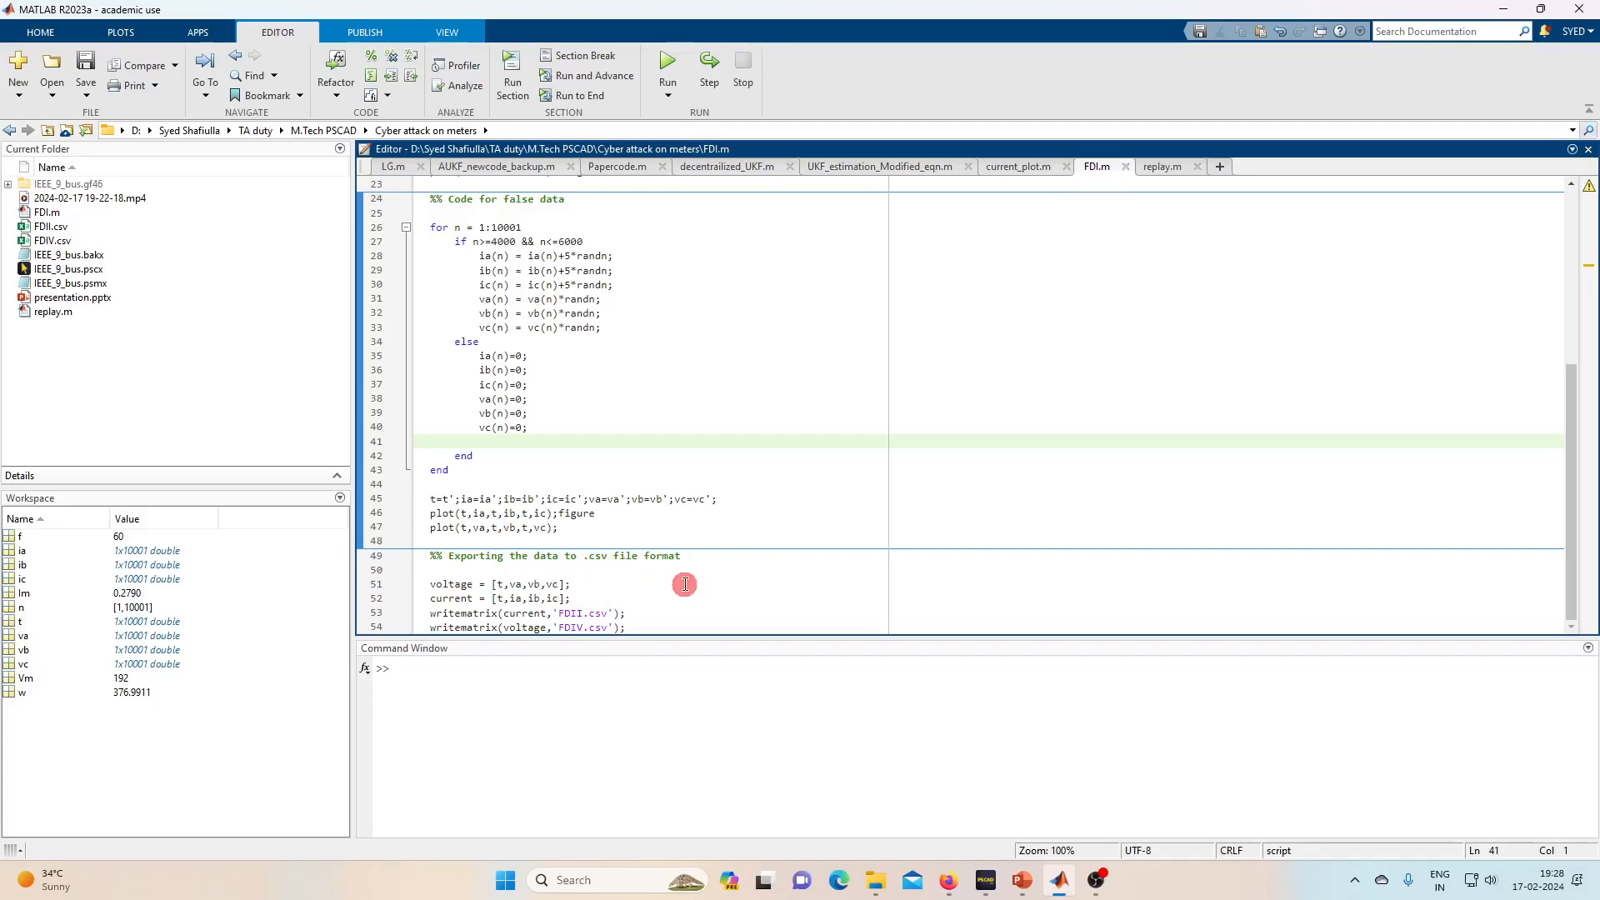
key("F5")
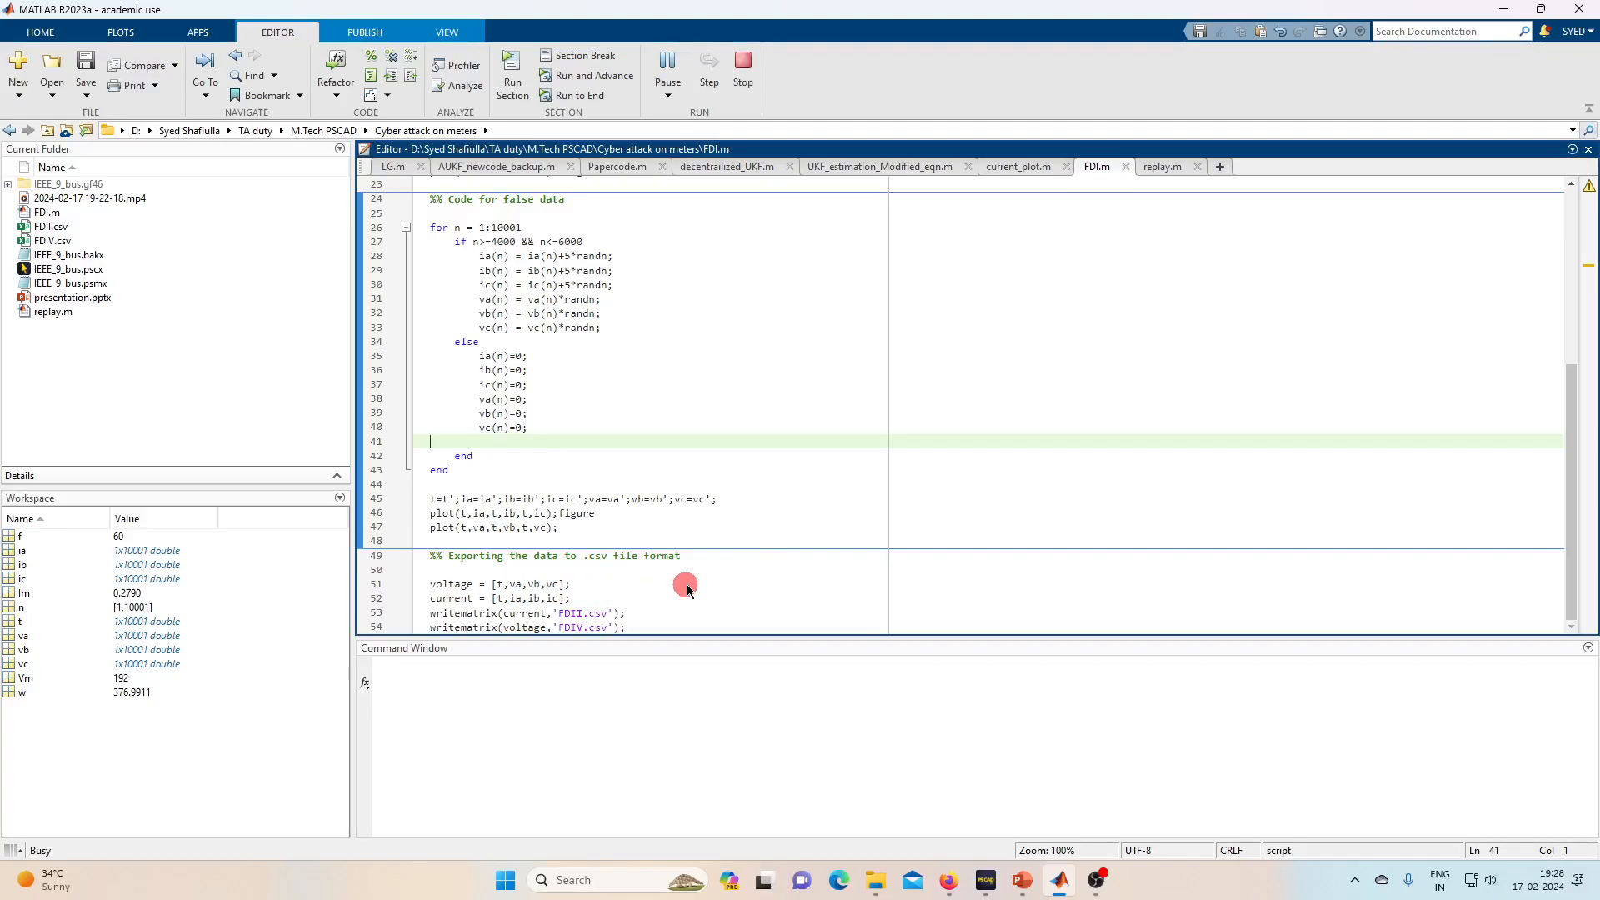
- Zoom Figure 4 onto the 0.8–1.2 s noise stretch, then close Figures 4, 3 and 1
left_click(947, 185)
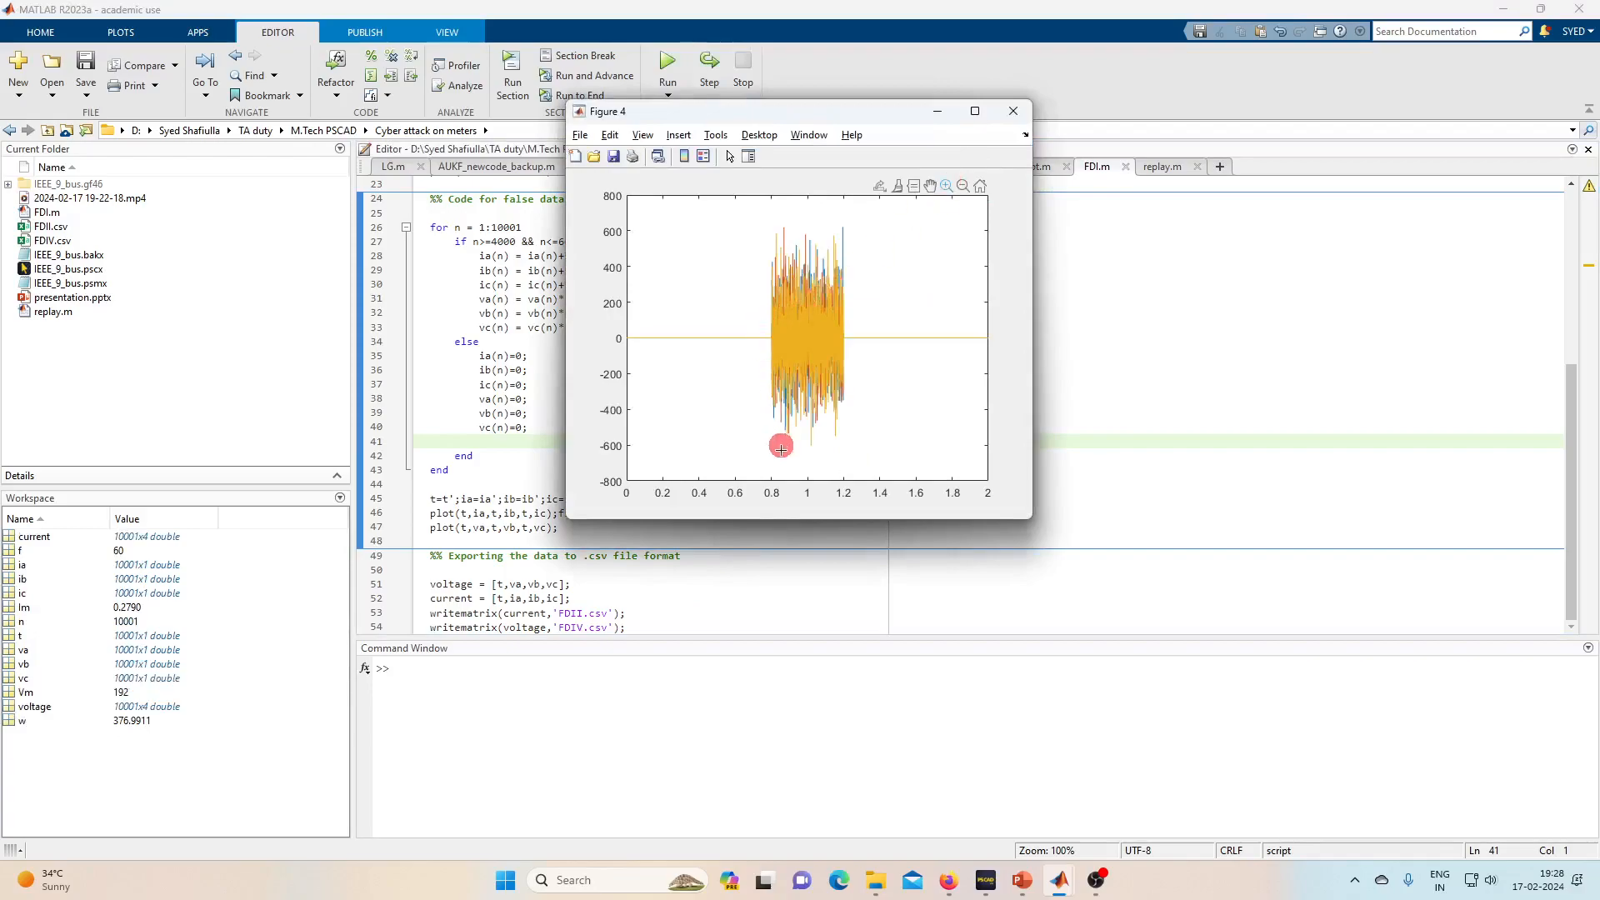
left_click_drag(767, 331, 867, 332)
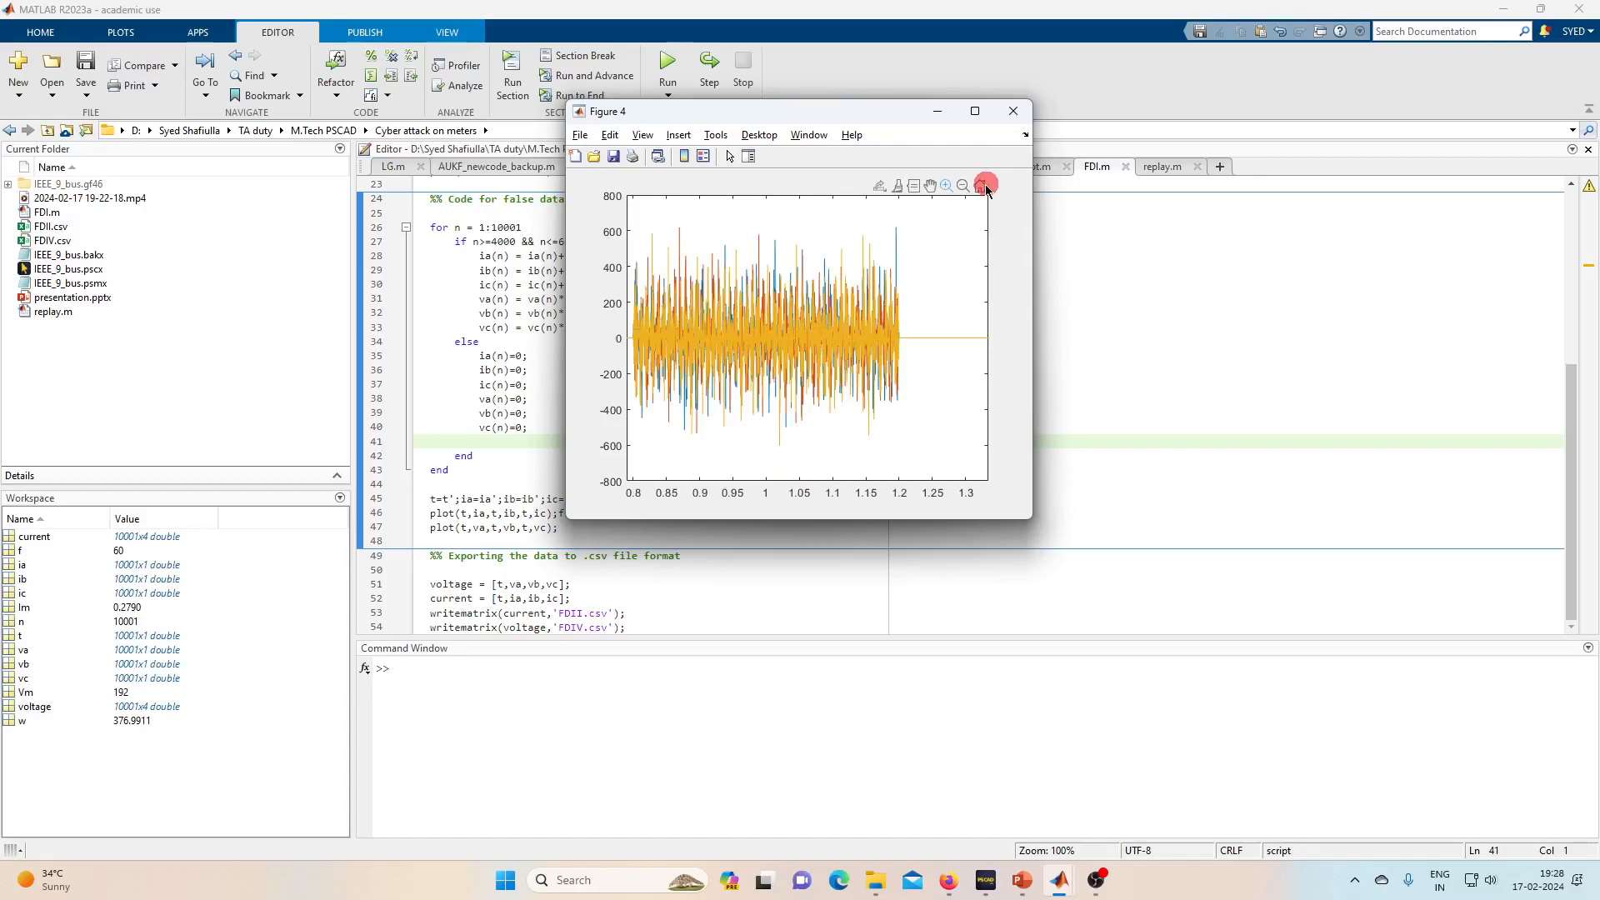
left_click(1013, 111)
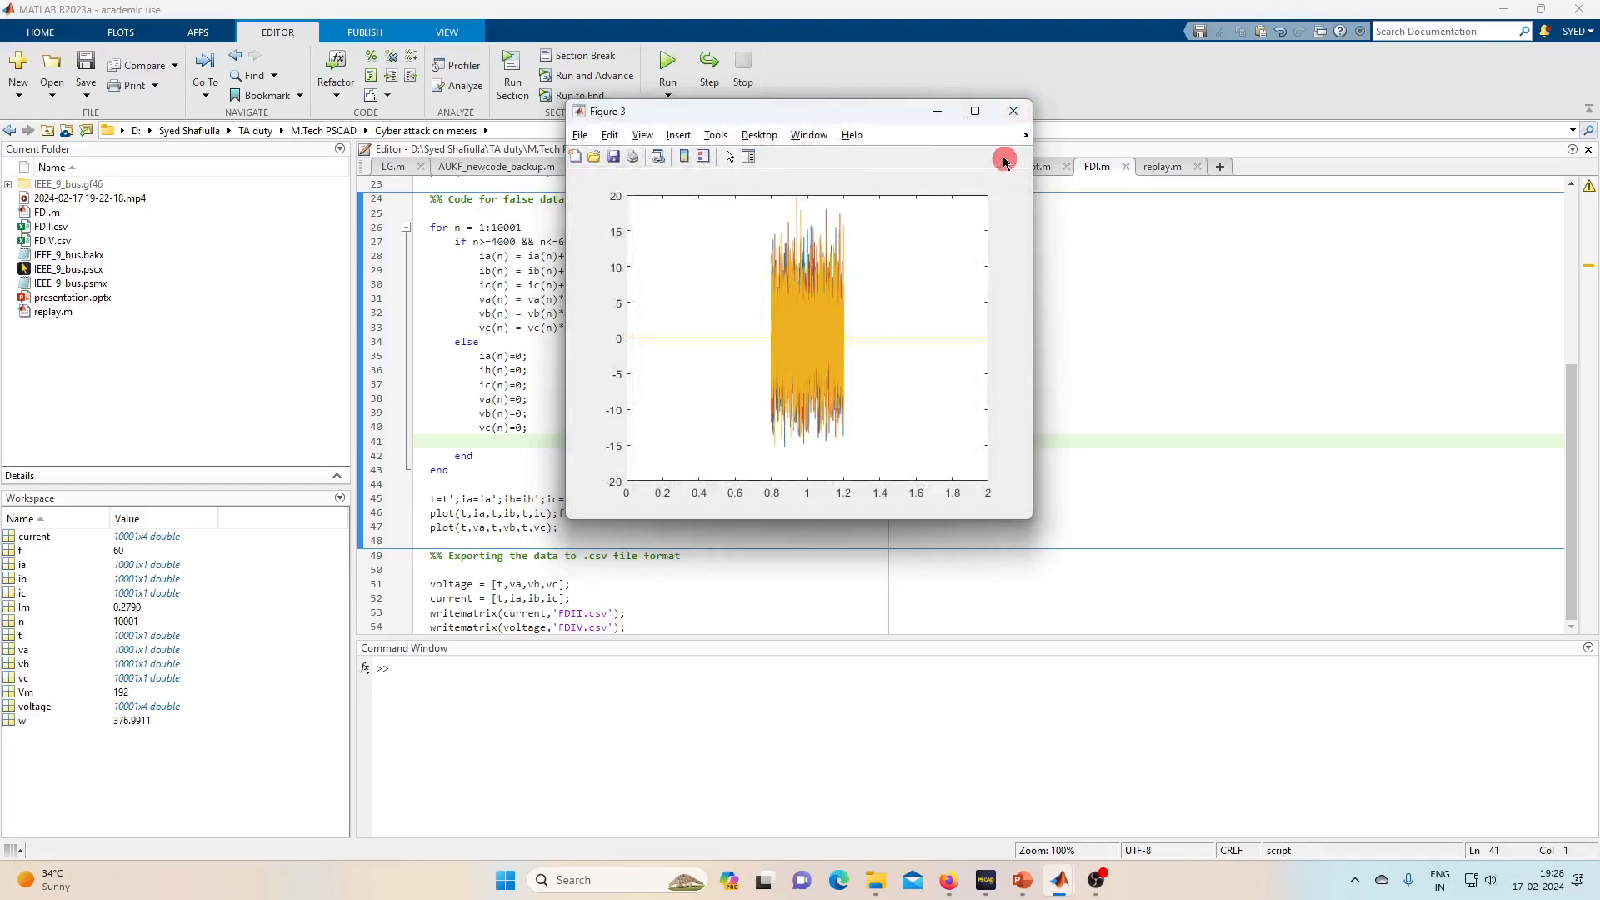
left_click(1013, 115)
left_click(1017, 118)
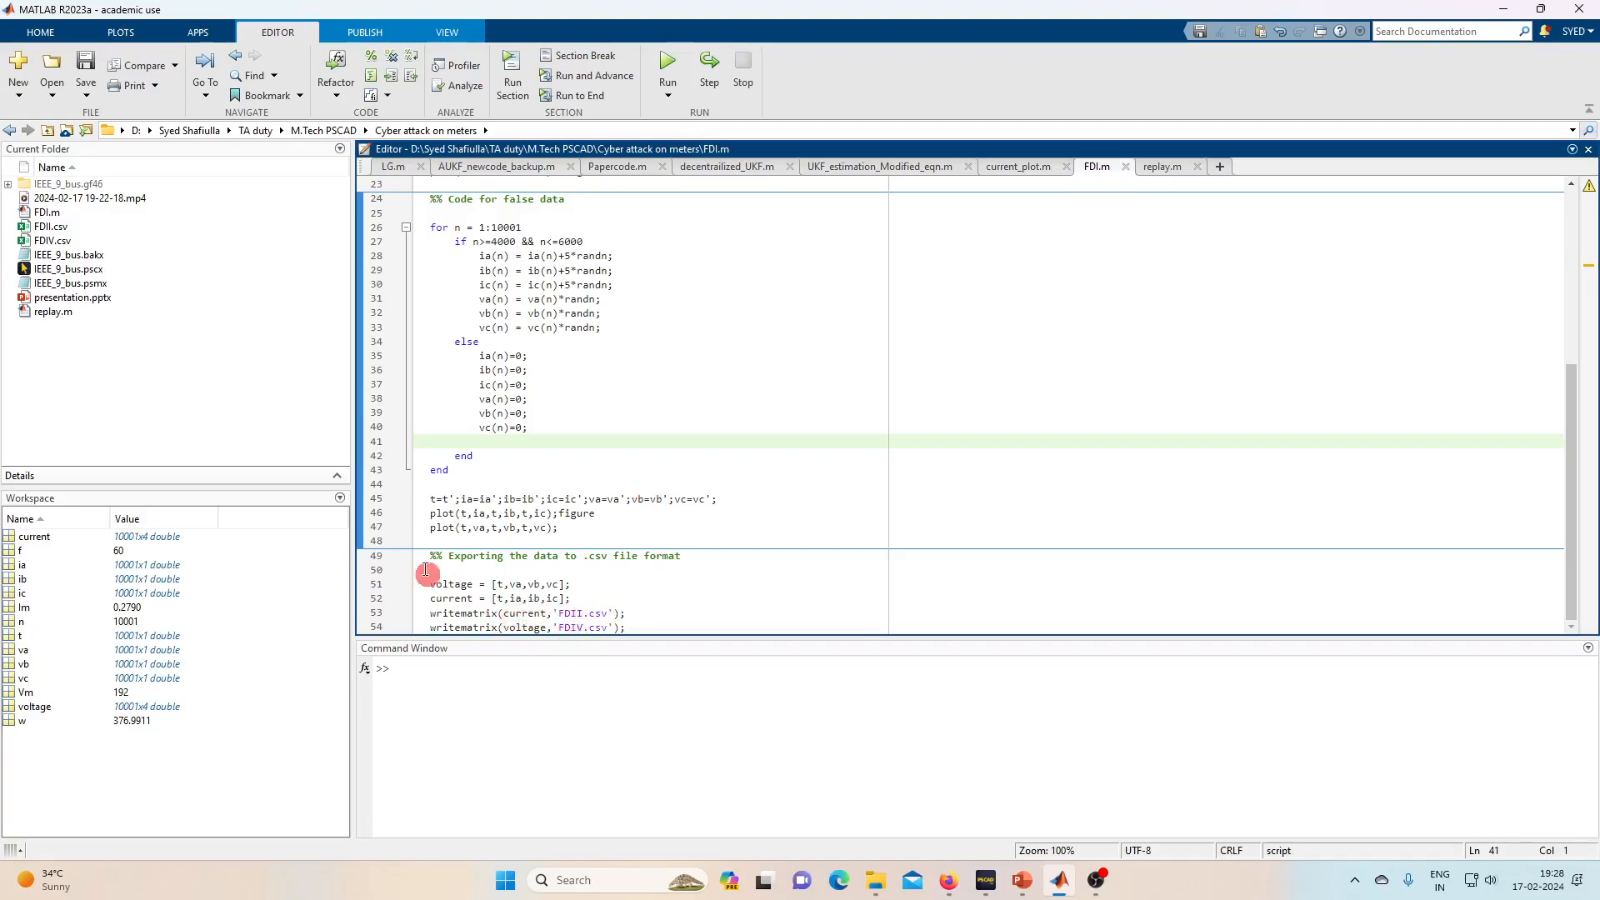
- Verify FDII and FDIV CSV files (226 KB) exist in the Cyber attack on meters folder
left_click(875, 880)
left_click(822, 379)
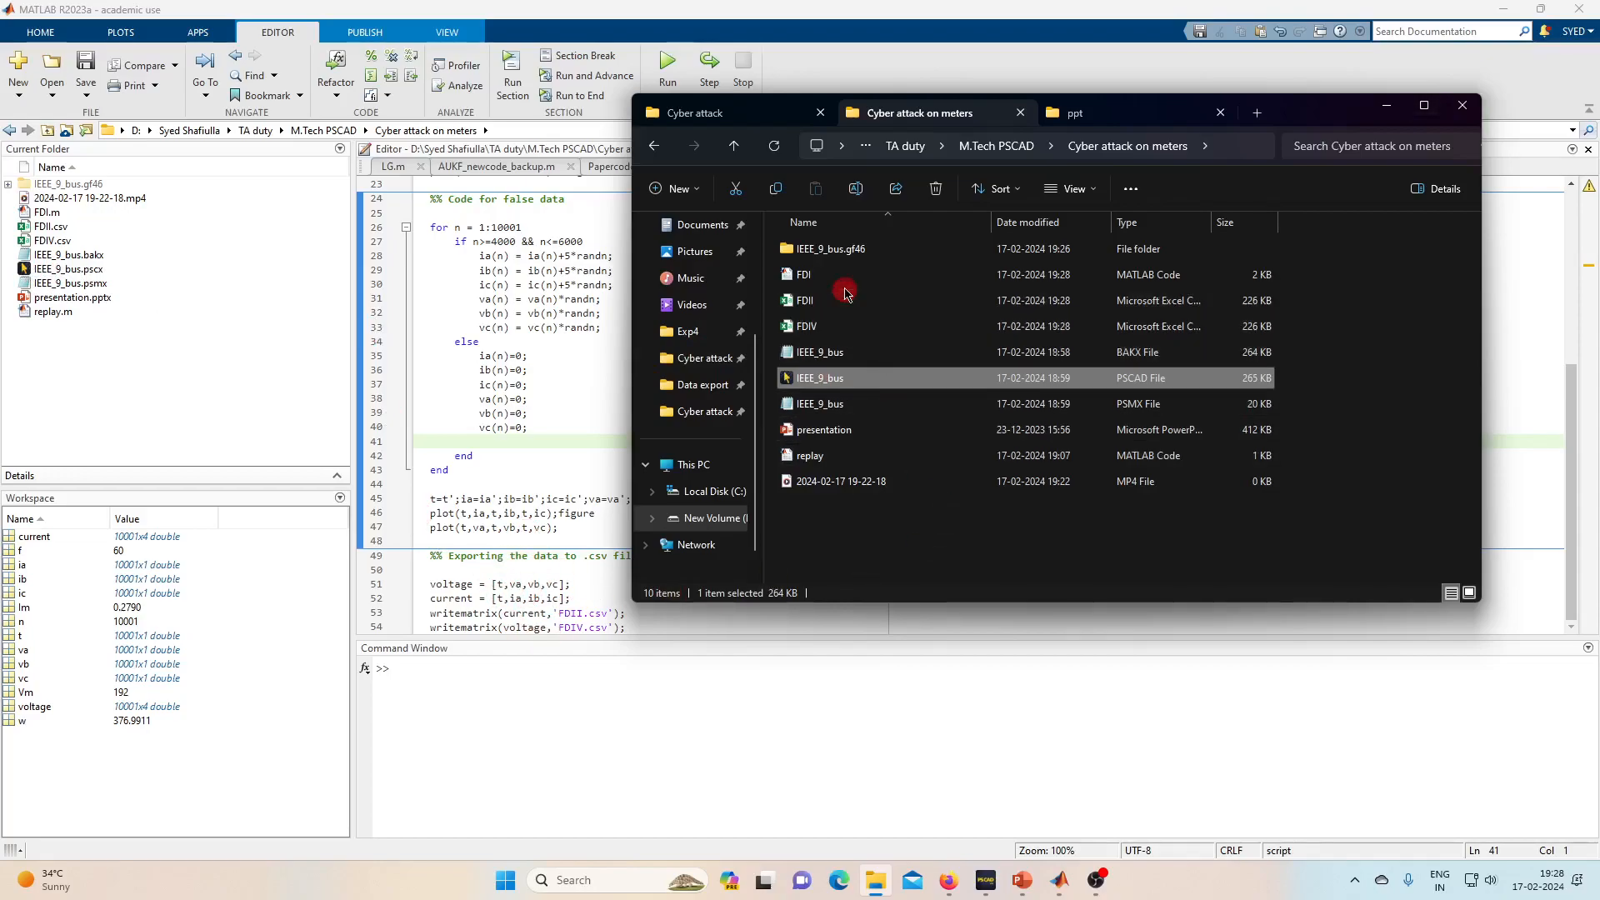
left_click(810, 330)
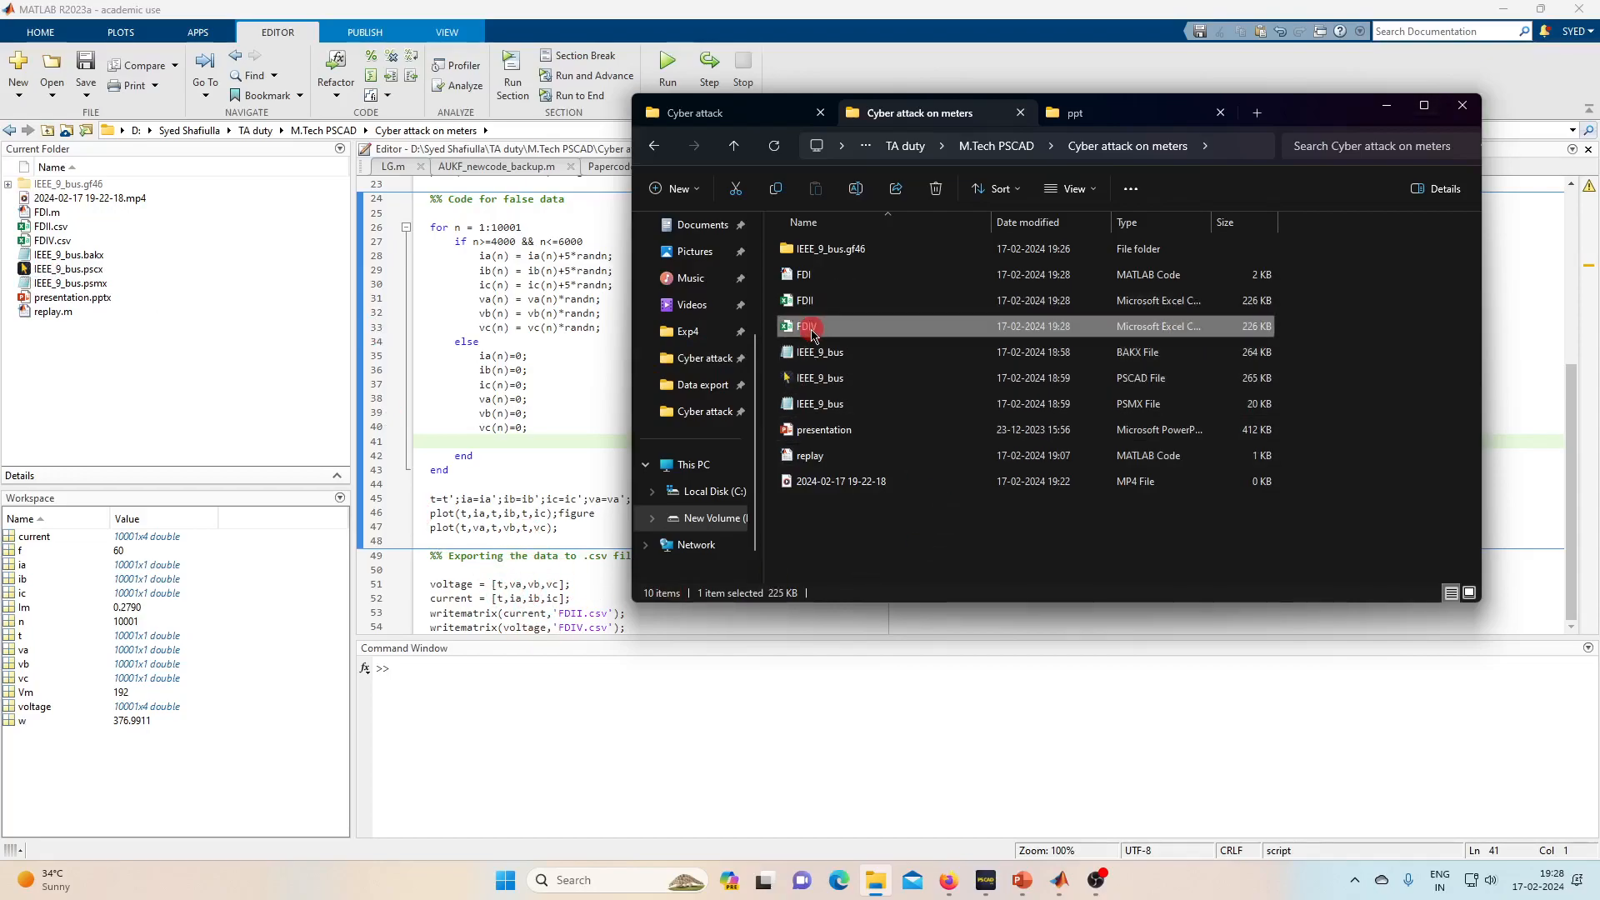
left_click(875, 305)
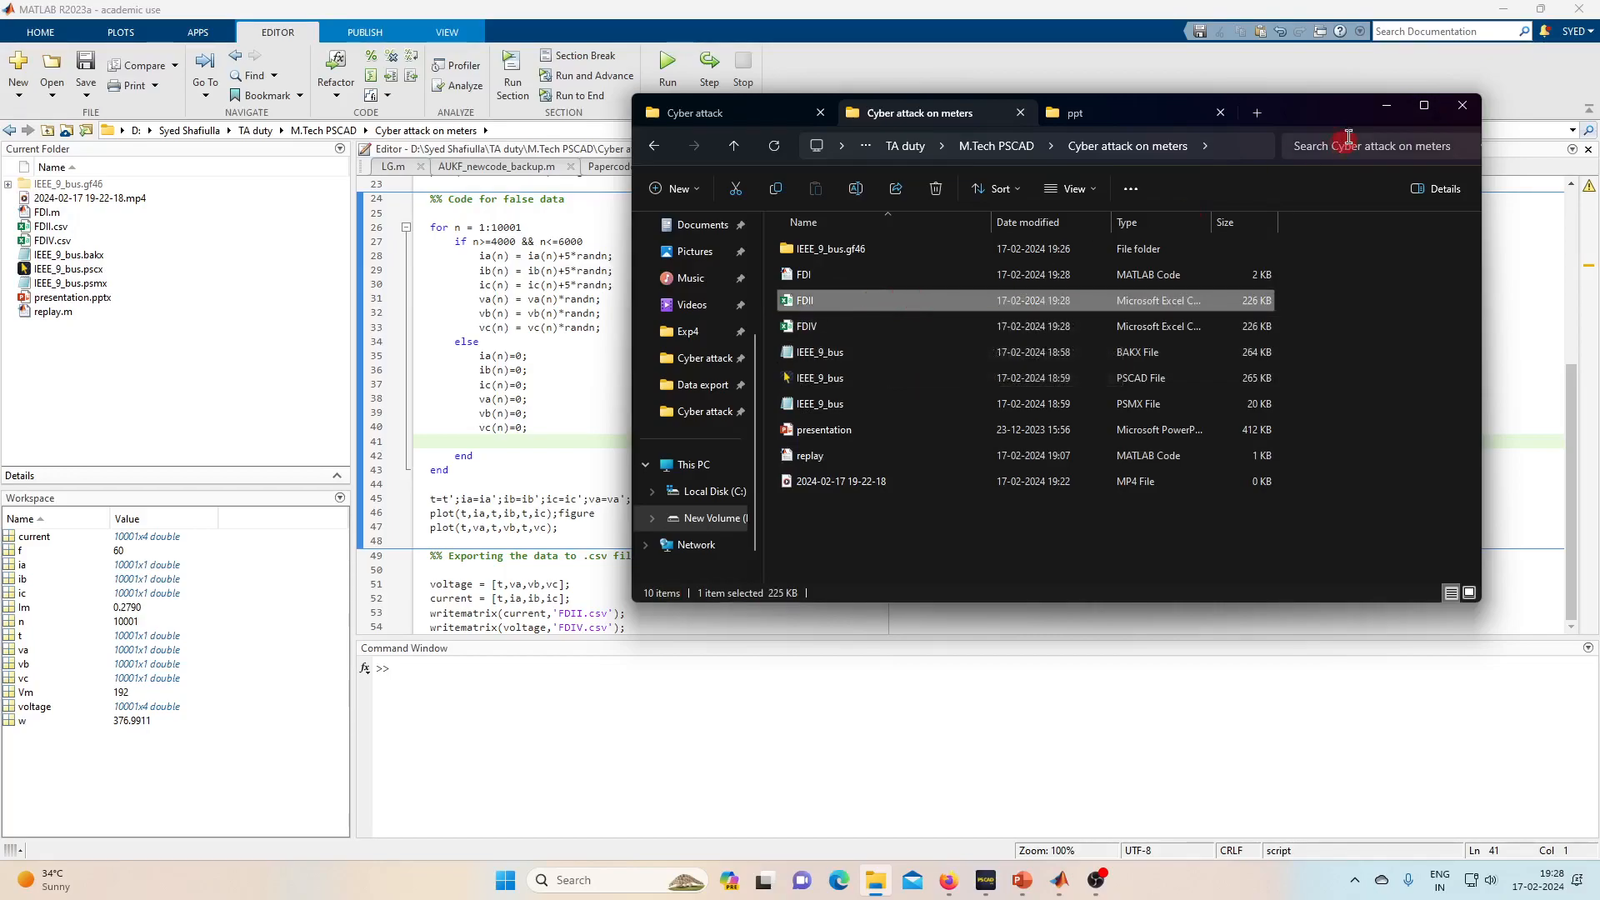
left_click(1386, 105)
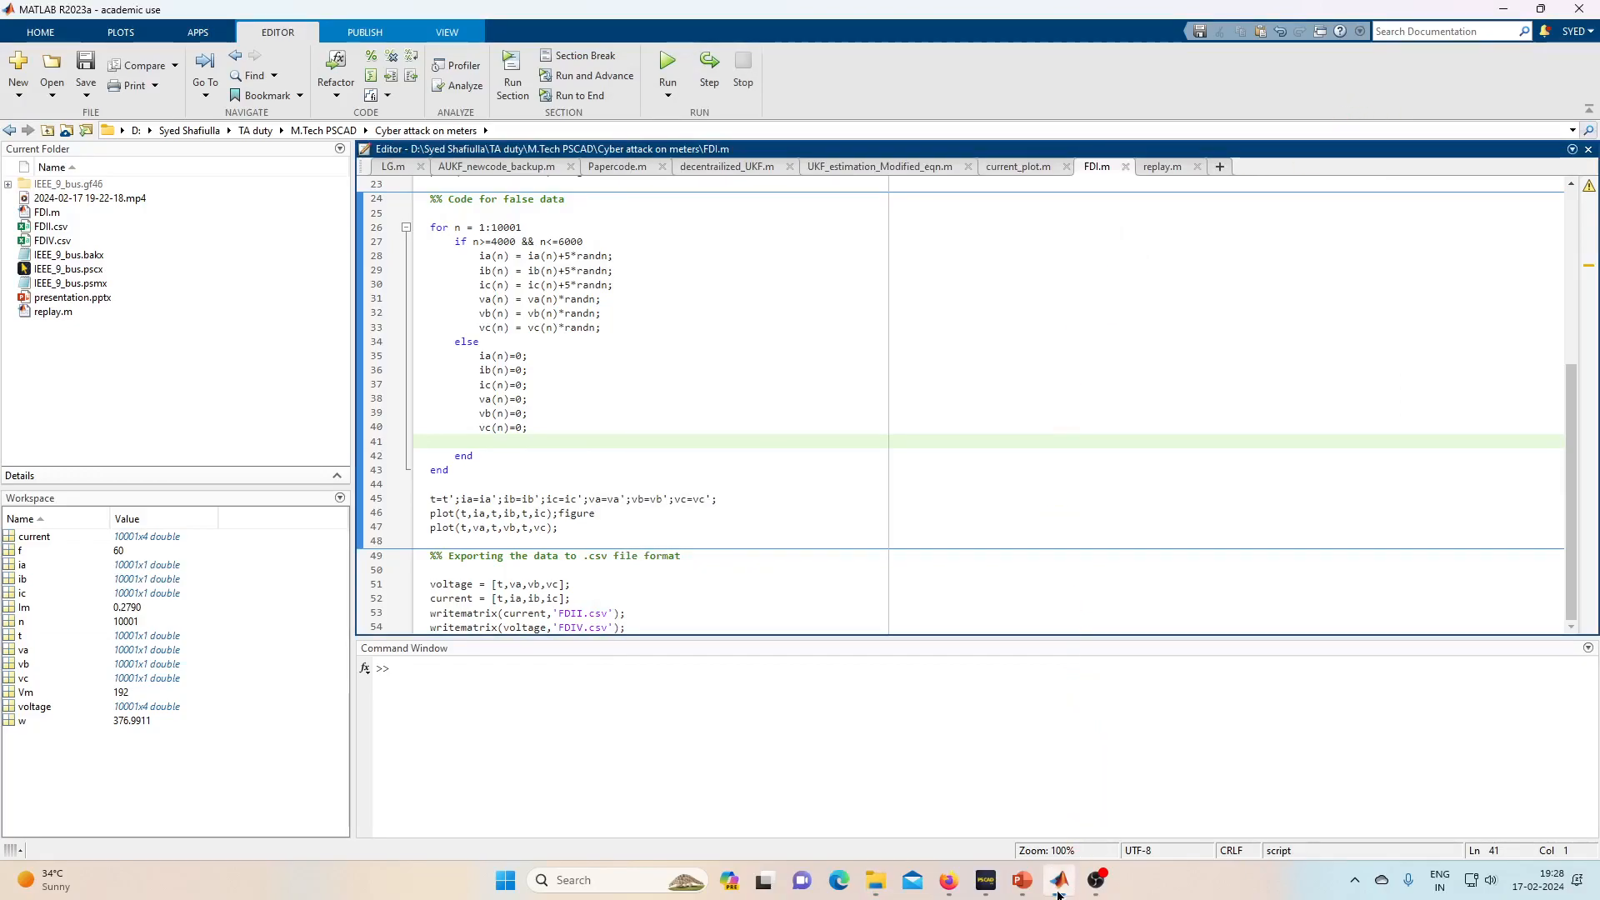
left_click(986, 880)
- Reset the graph to show its full 0–2 s range
left_click(651, 436)
key("r")
scroll(818, 417, "down", 3)
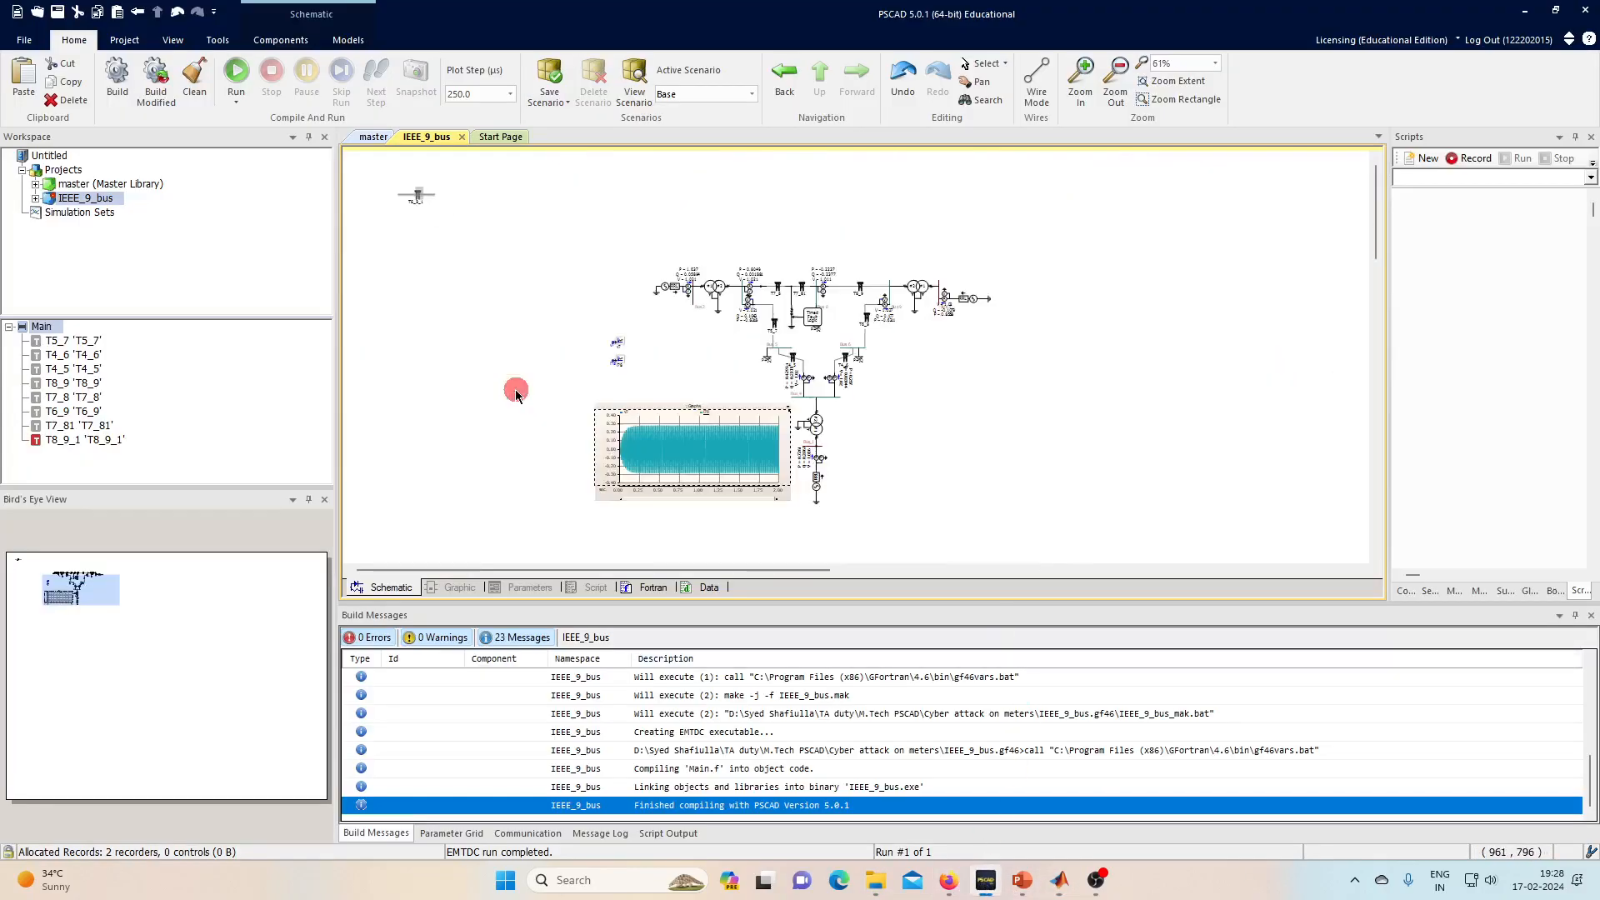
scroll(510, 306, "down", 2)
scroll(902, 250, "up", 3)
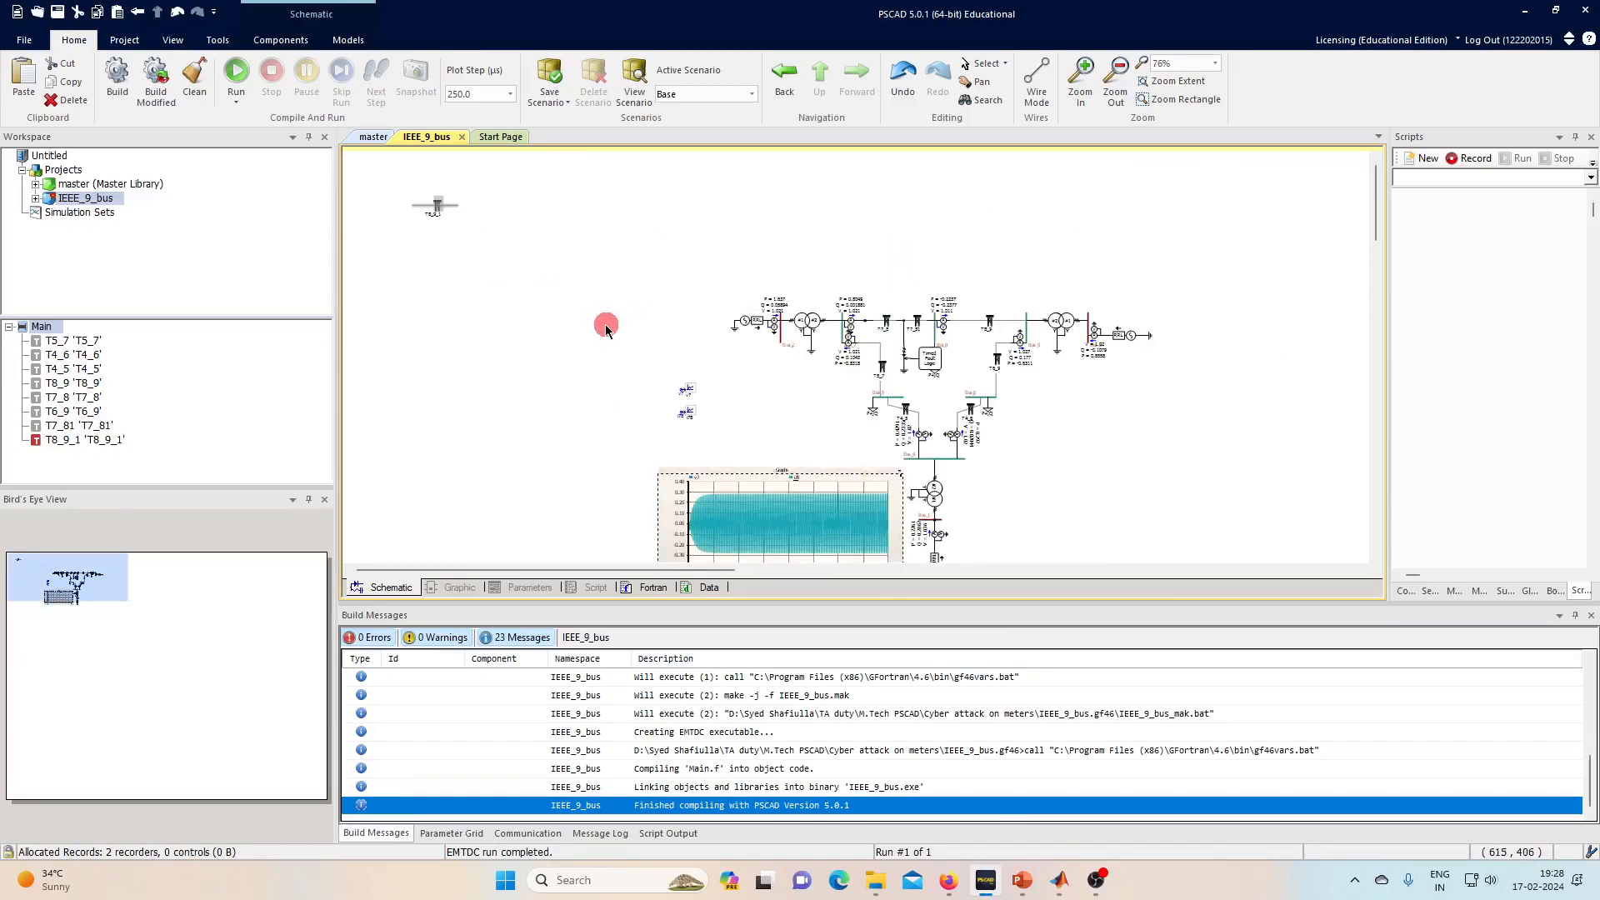
scroll(1157, 309, "up", 2)
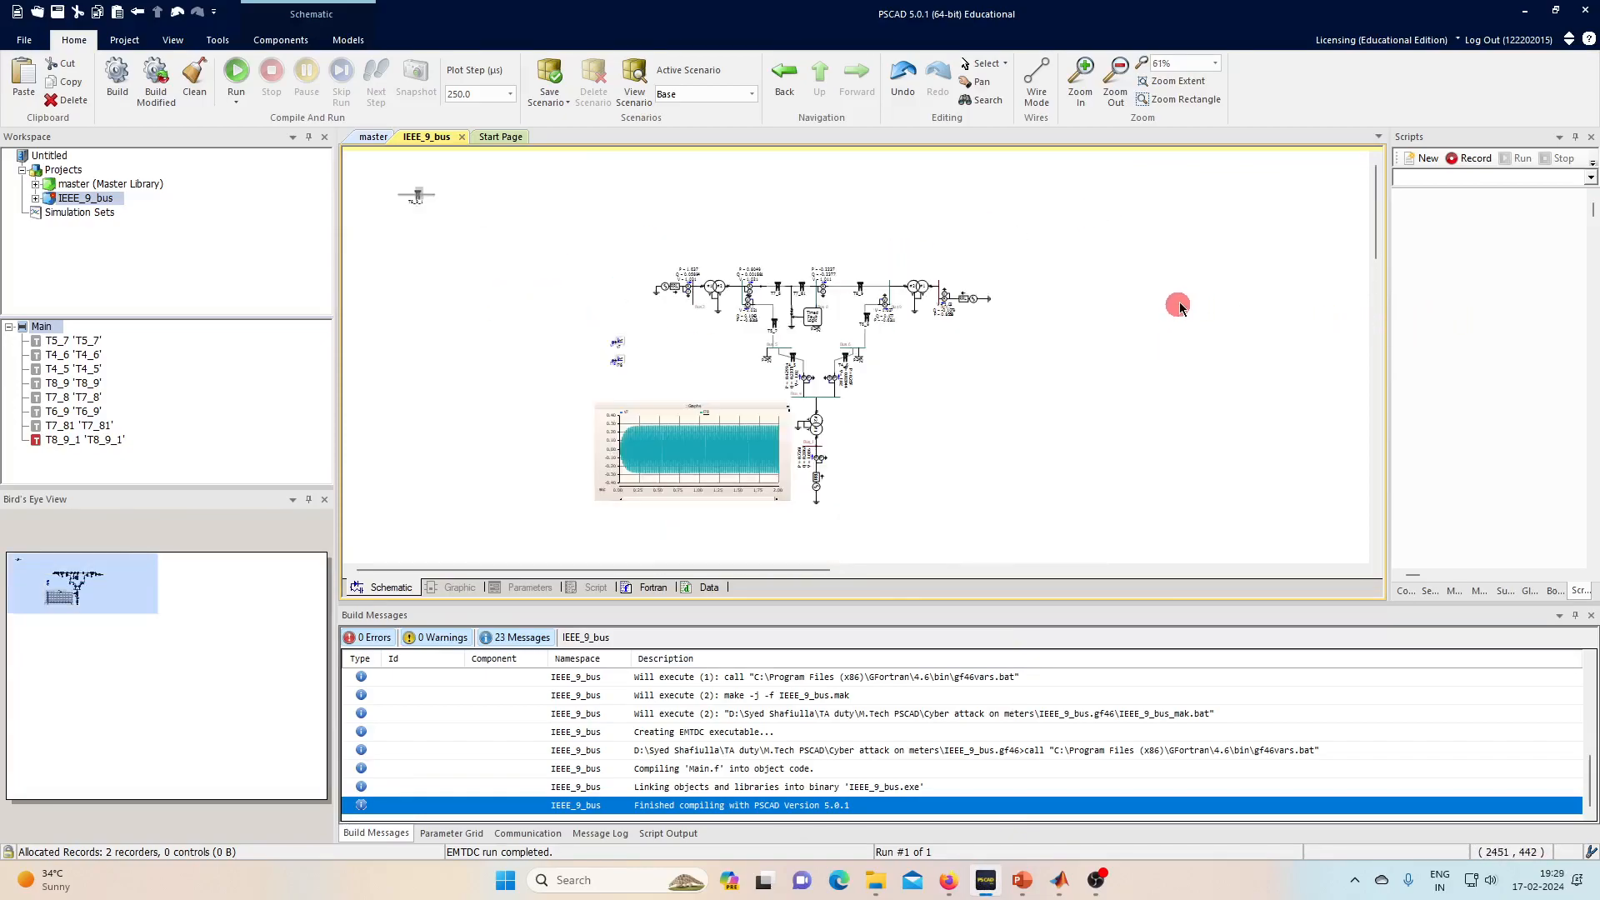
- Open the master library's Data_recorders_Readers page with the File Reader component
left_click(365, 138)
scroll(66, 408, "down", 5)
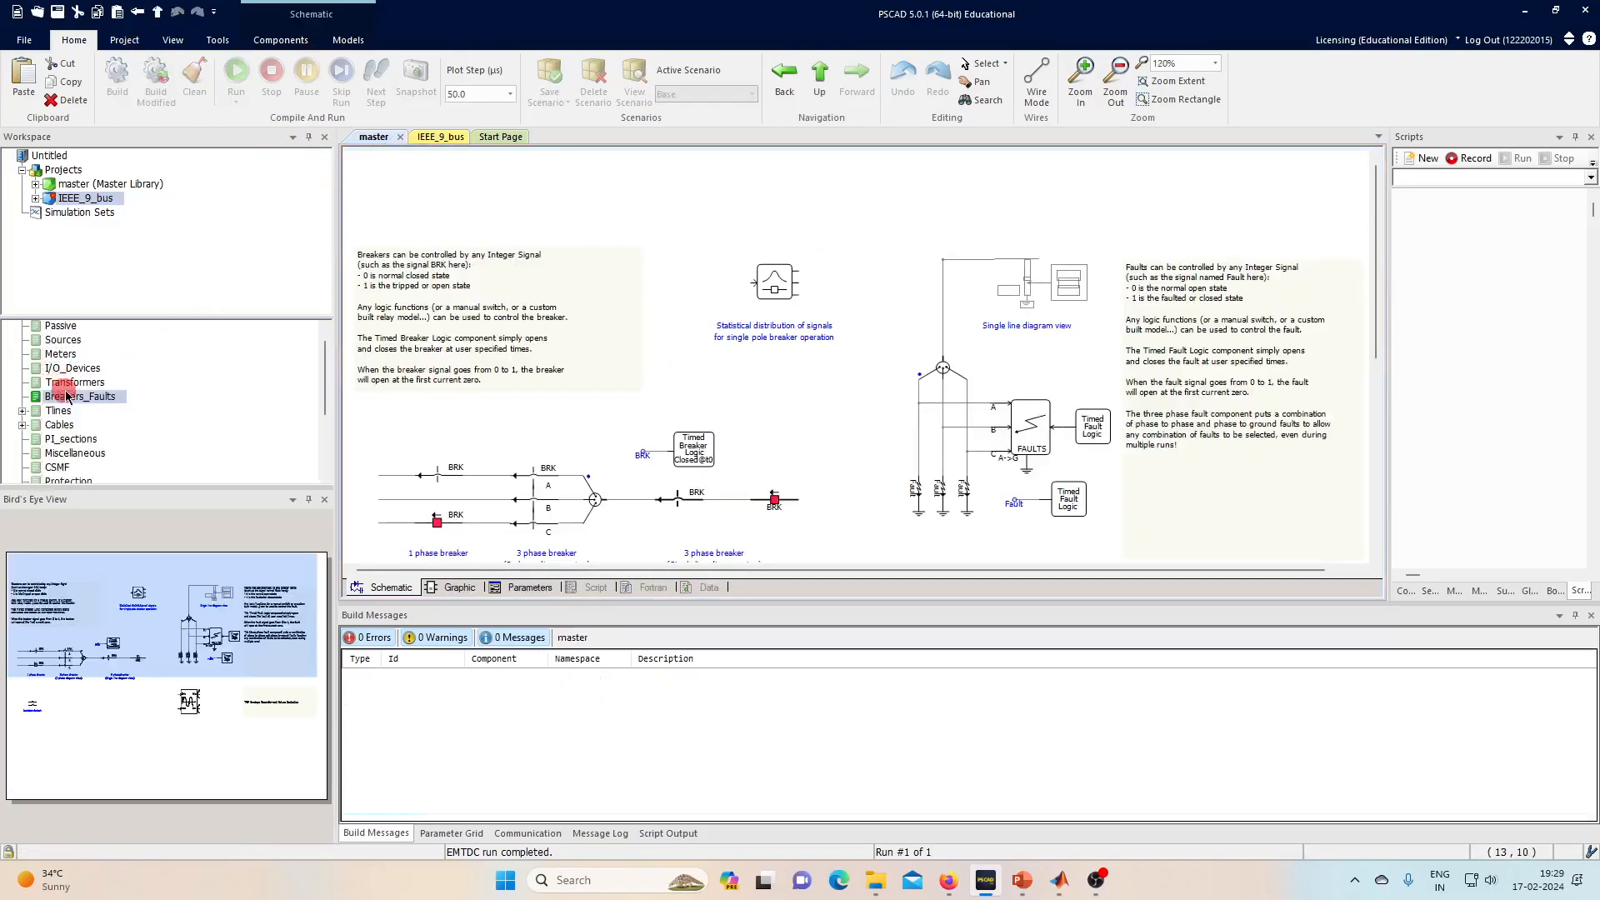
left_click(87, 434)
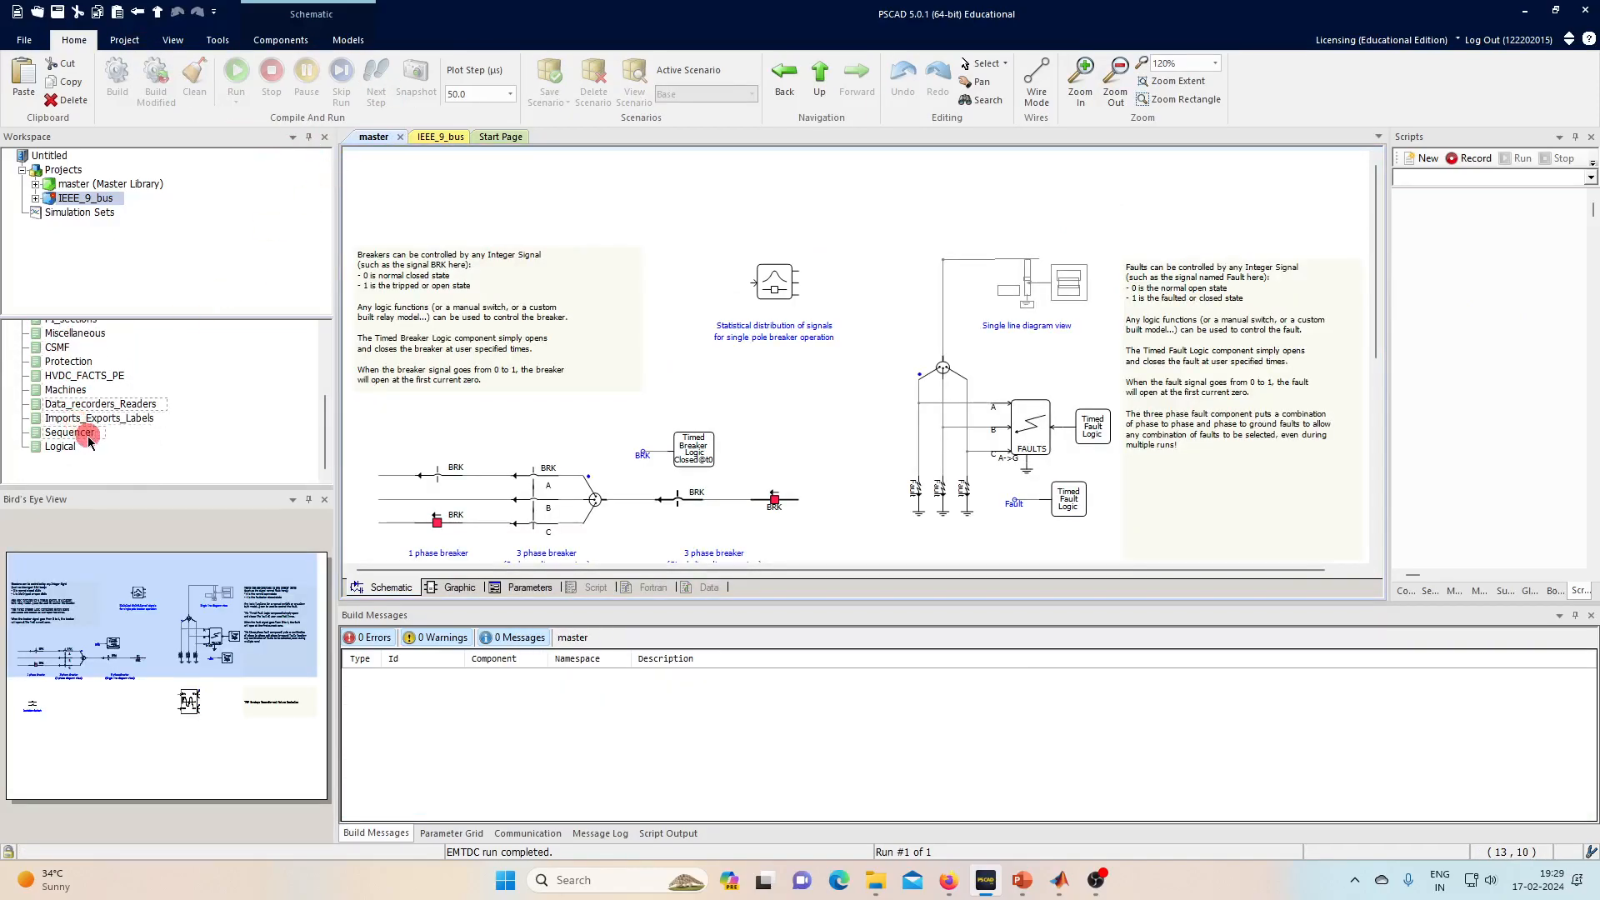
double_click(108, 404)
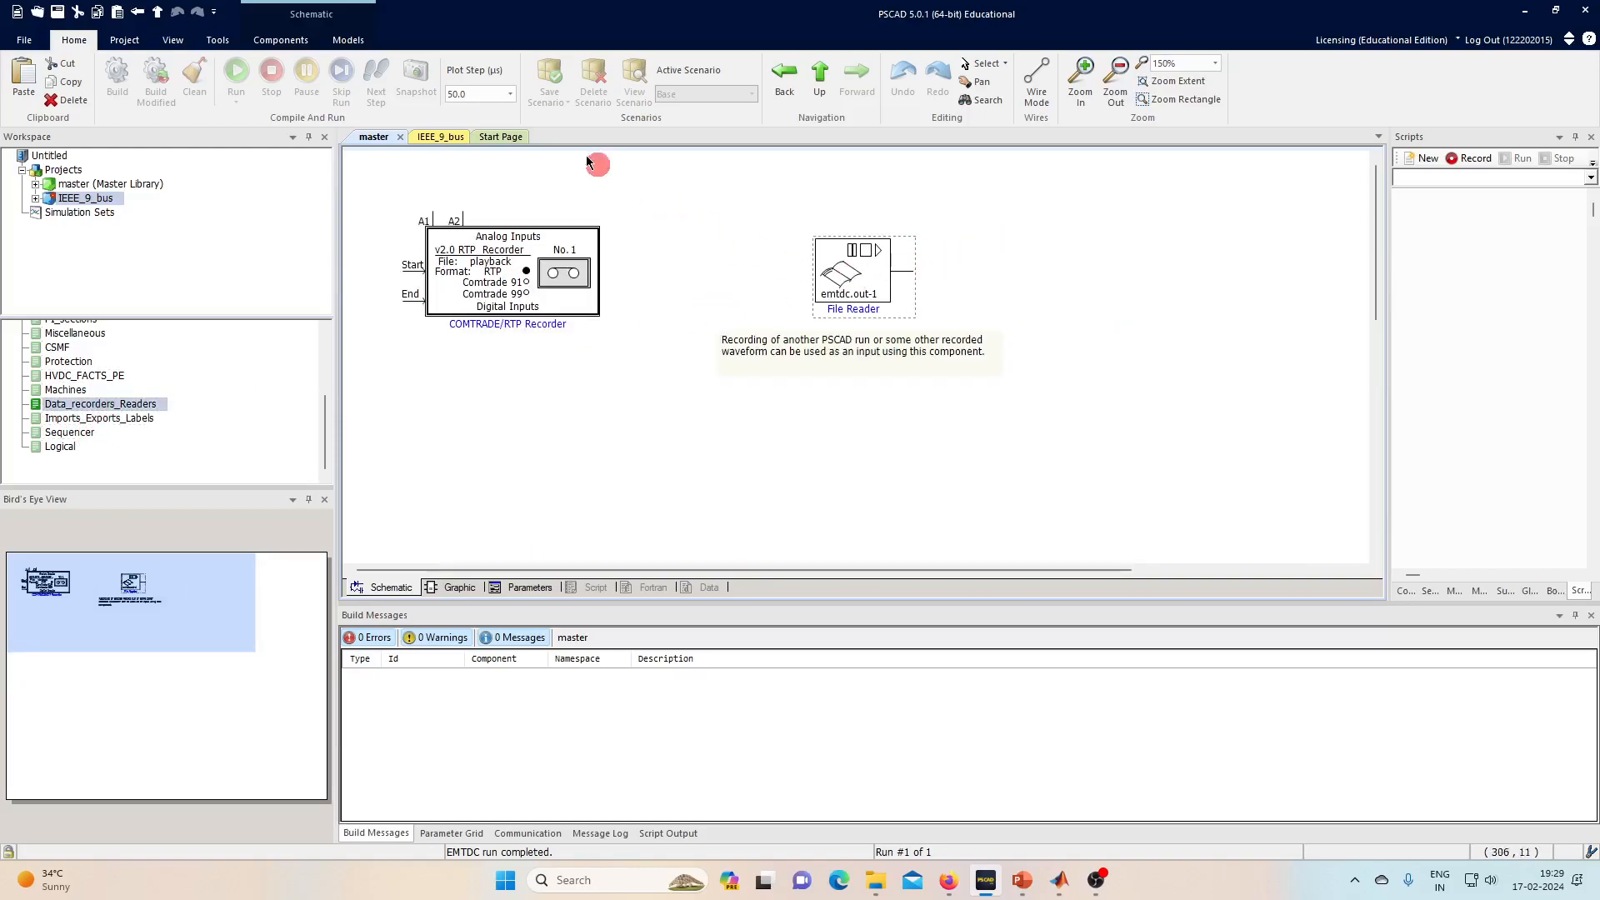
- Paste two File Readers into the IEEE_9_bus schematic and set the top one's file to FDIV
left_click(439, 137)
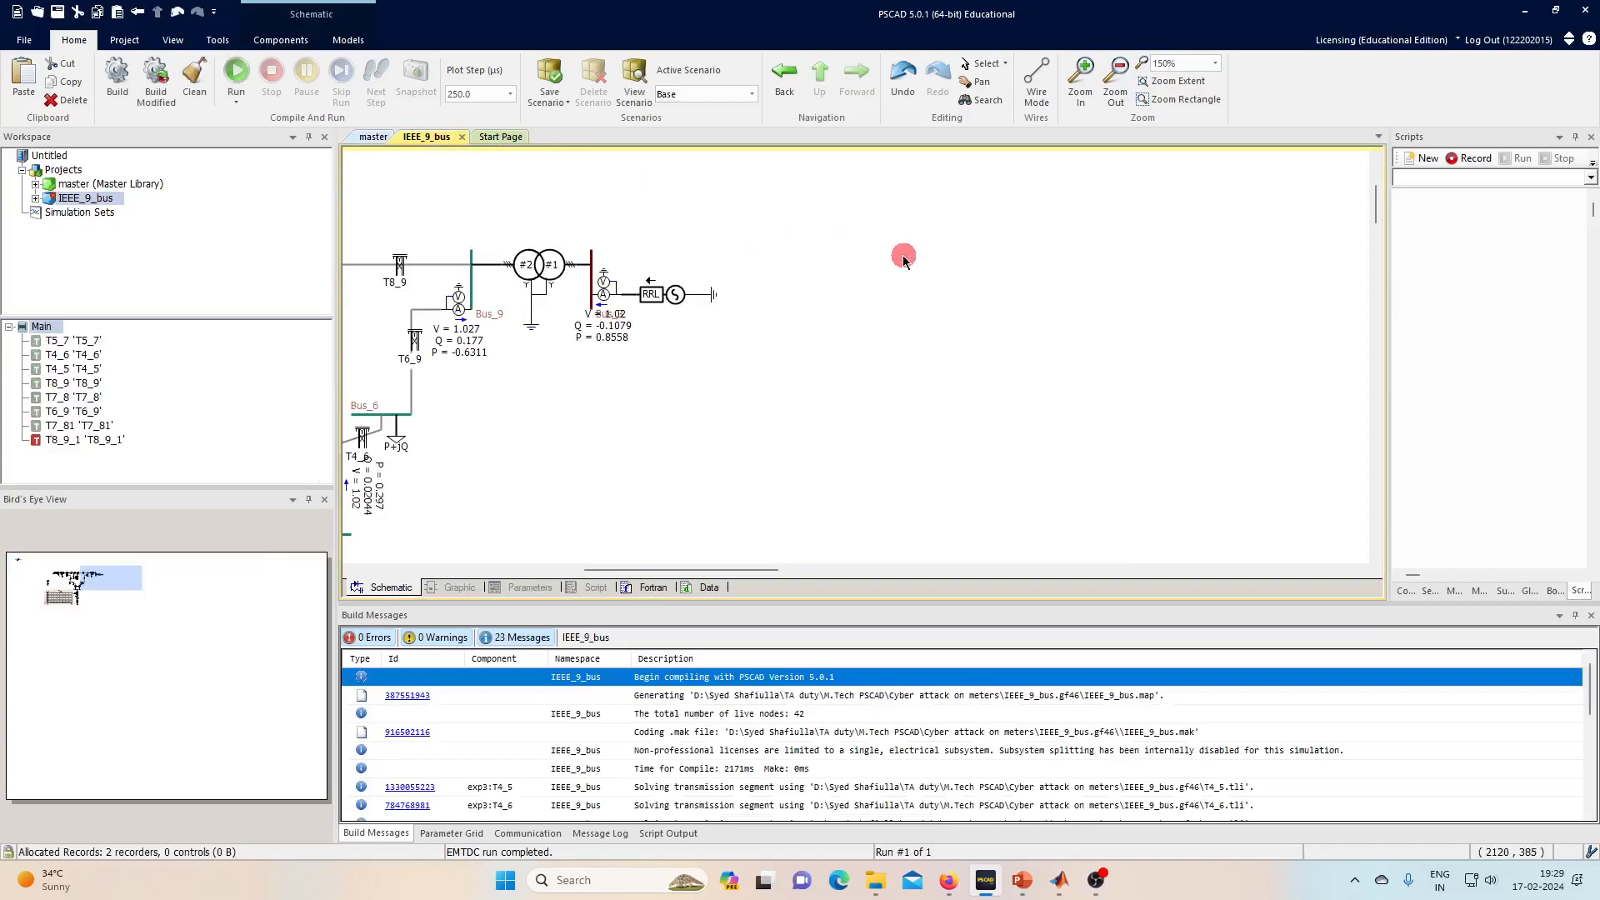
key("ctrl+v")
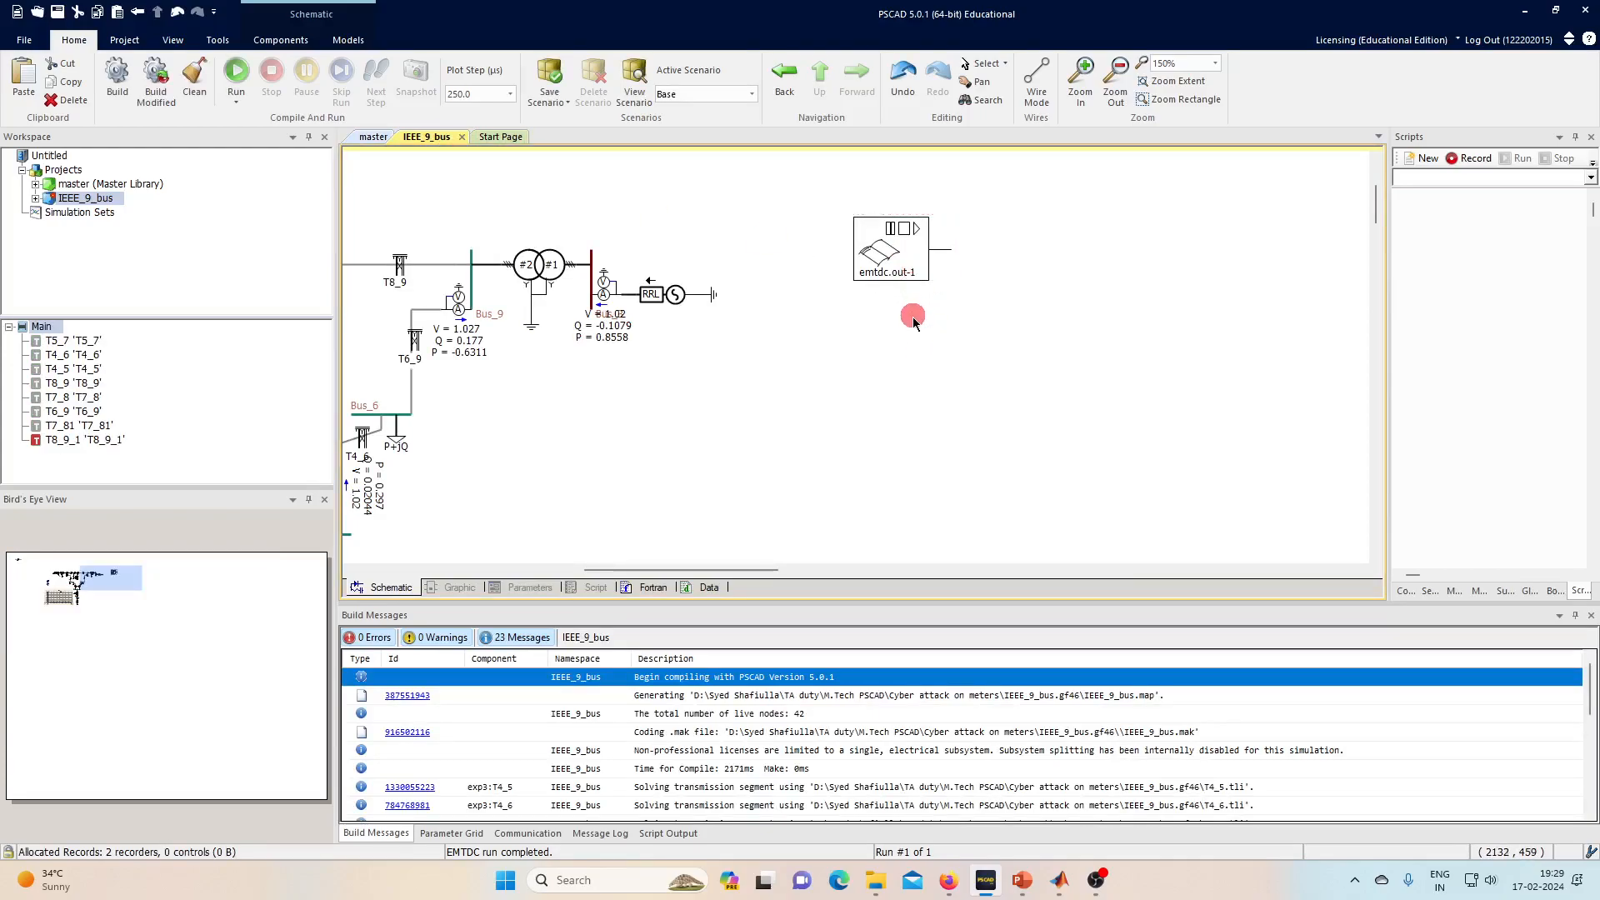
key("ctrl+v")
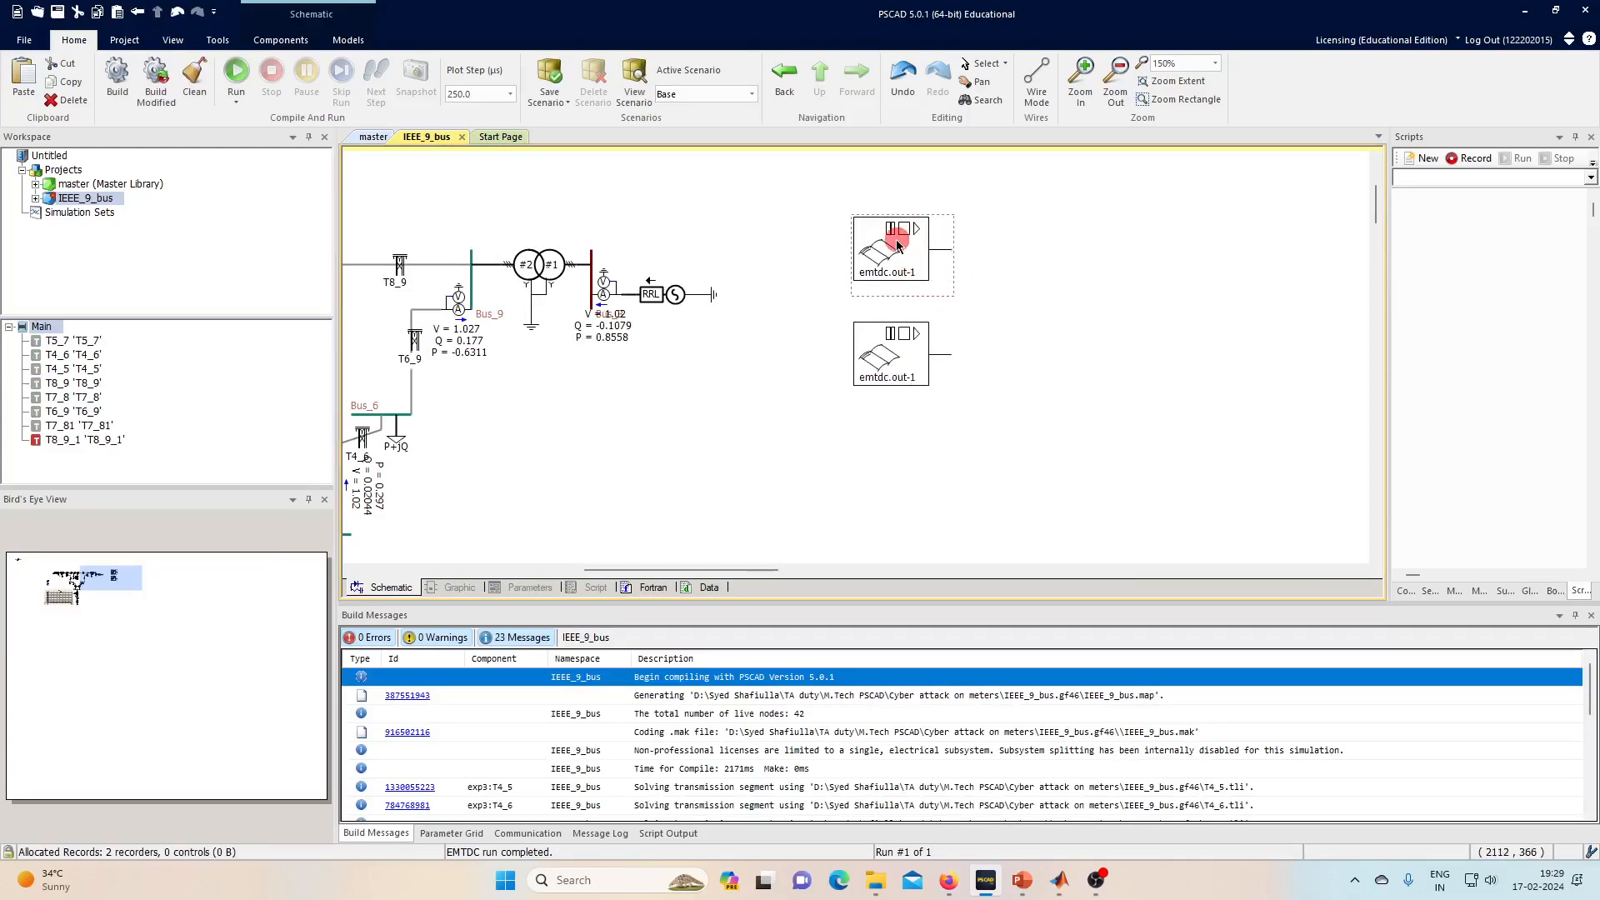
double_click(903, 262)
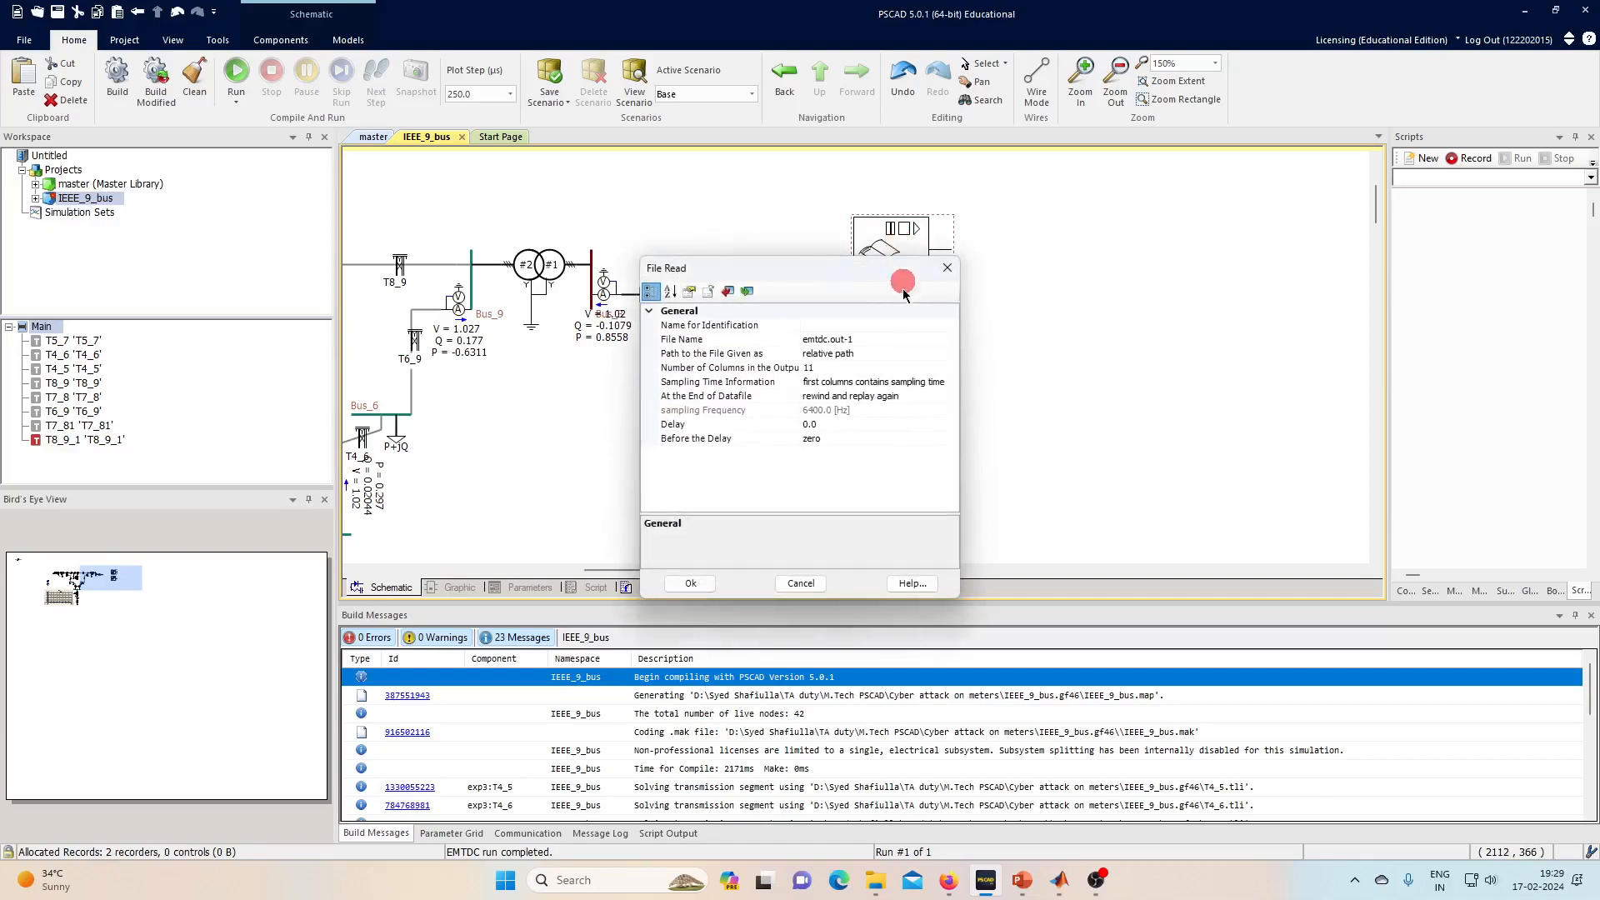
left_click(877, 336)
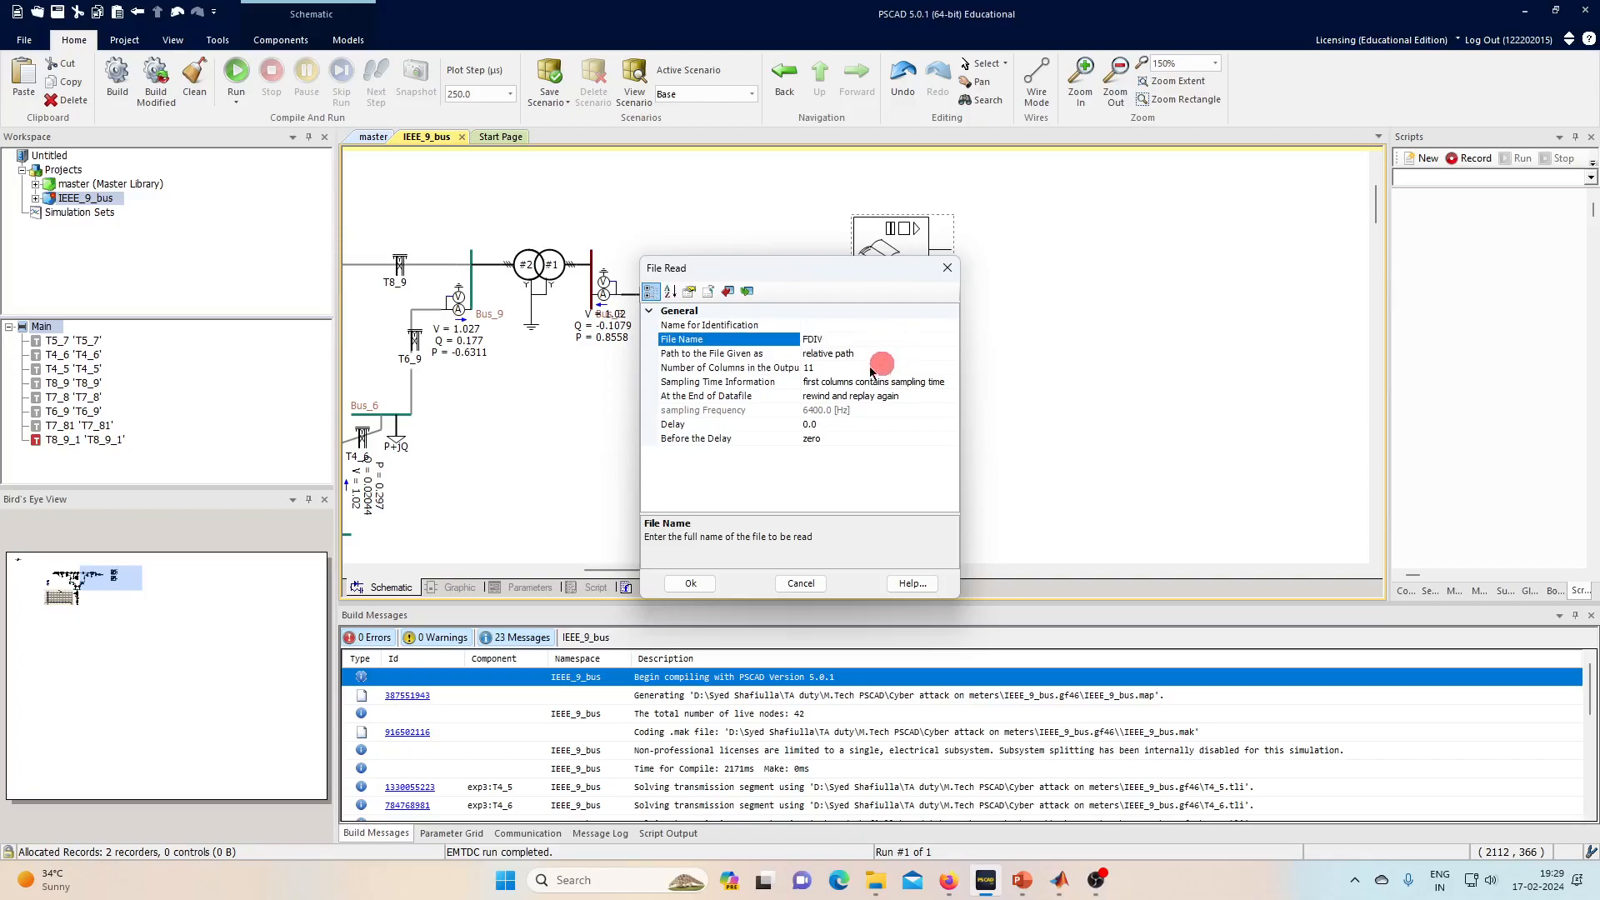
- Set the FDIV reader to 4 columns with a known sampling frequency of 4000 Hz
left_click(829, 368)
left_click(951, 368)
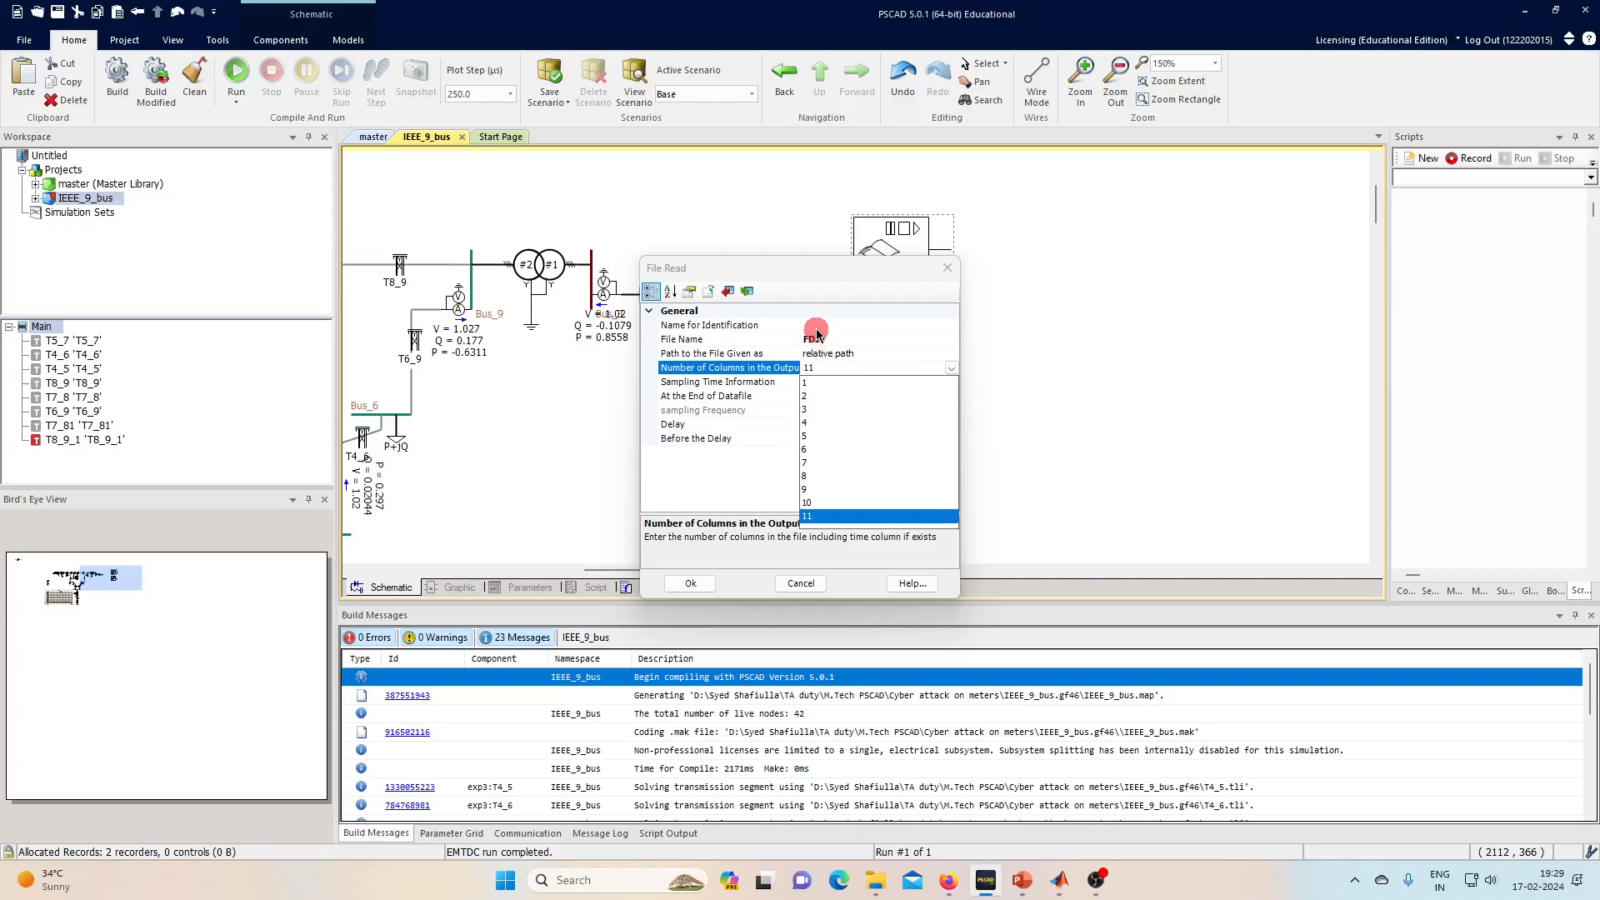
left_click(808, 424)
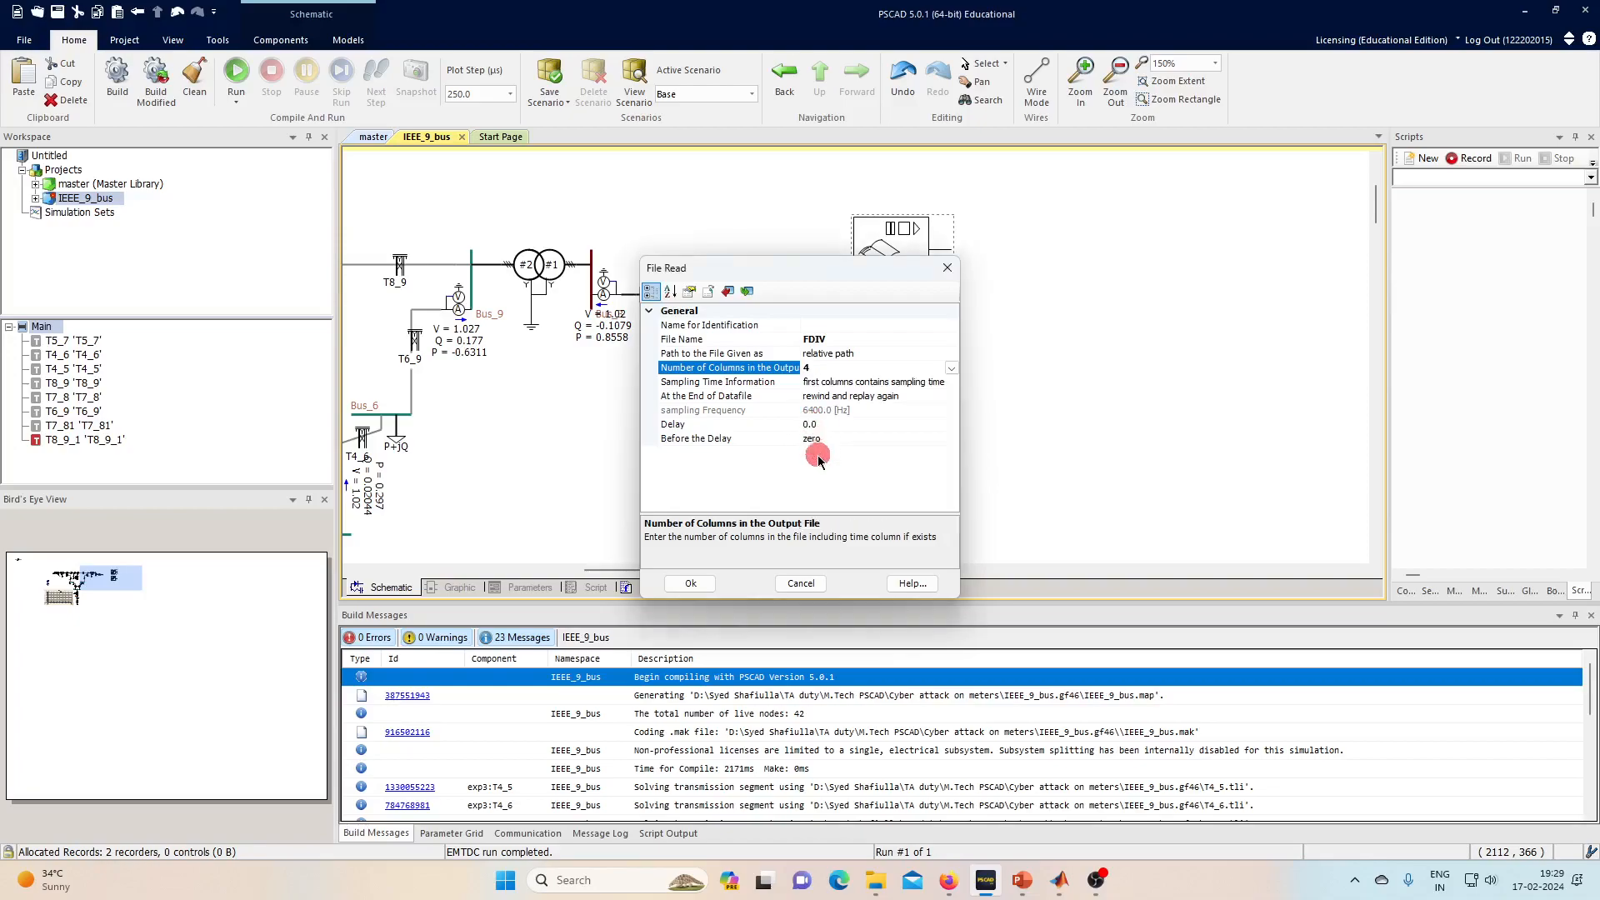
left_click(929, 383)
left_click(951, 383)
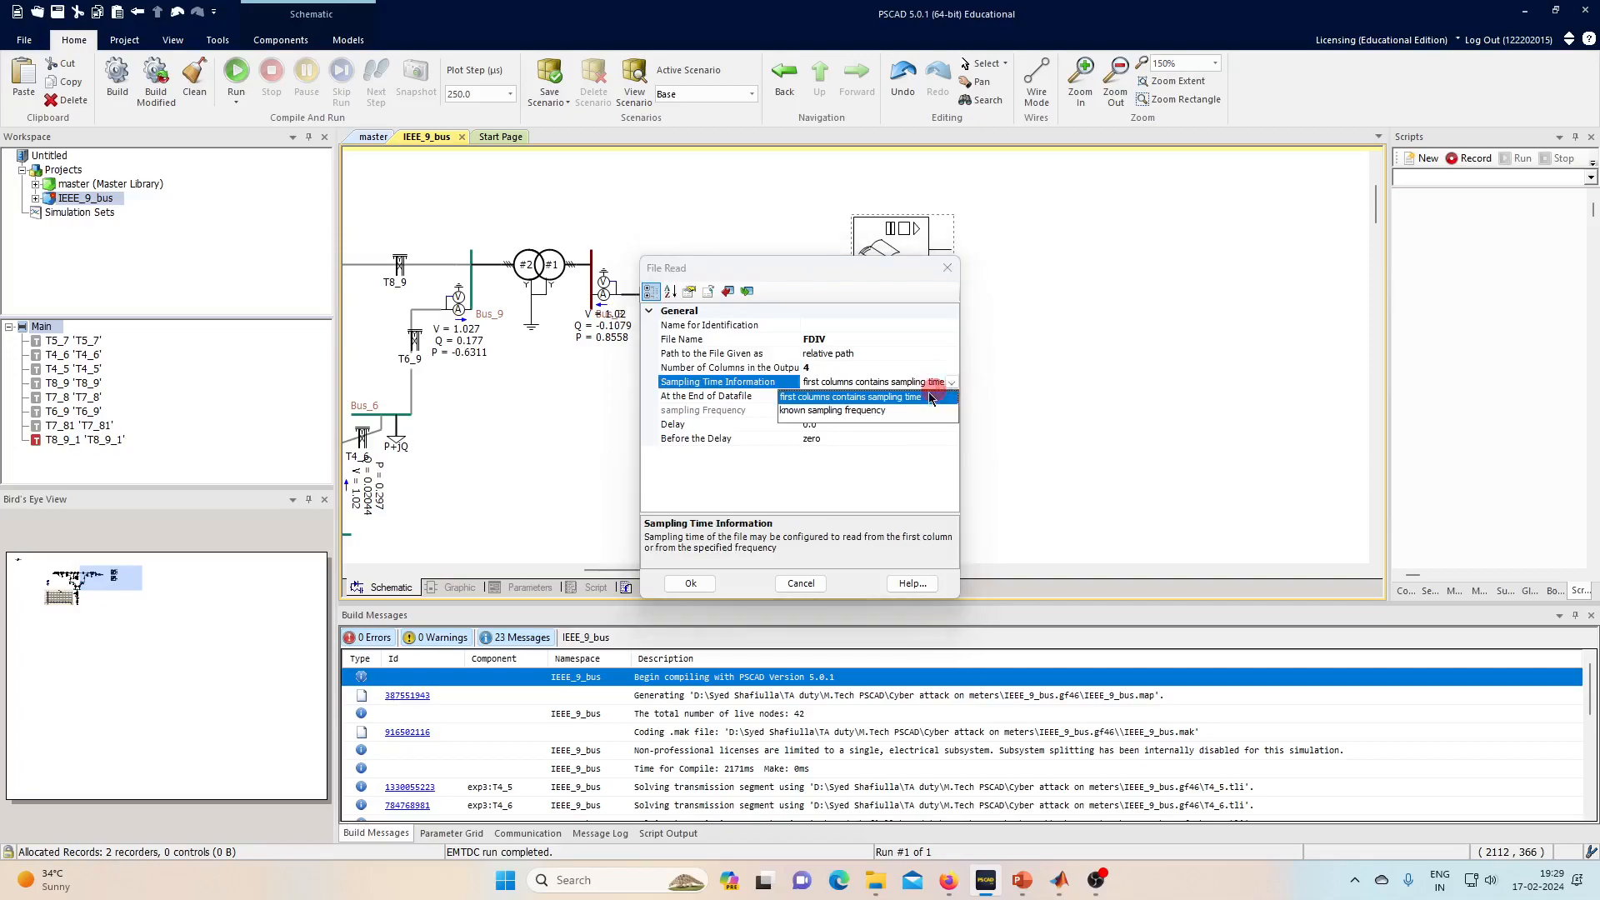
left_click(850, 407)
left_click(811, 413)
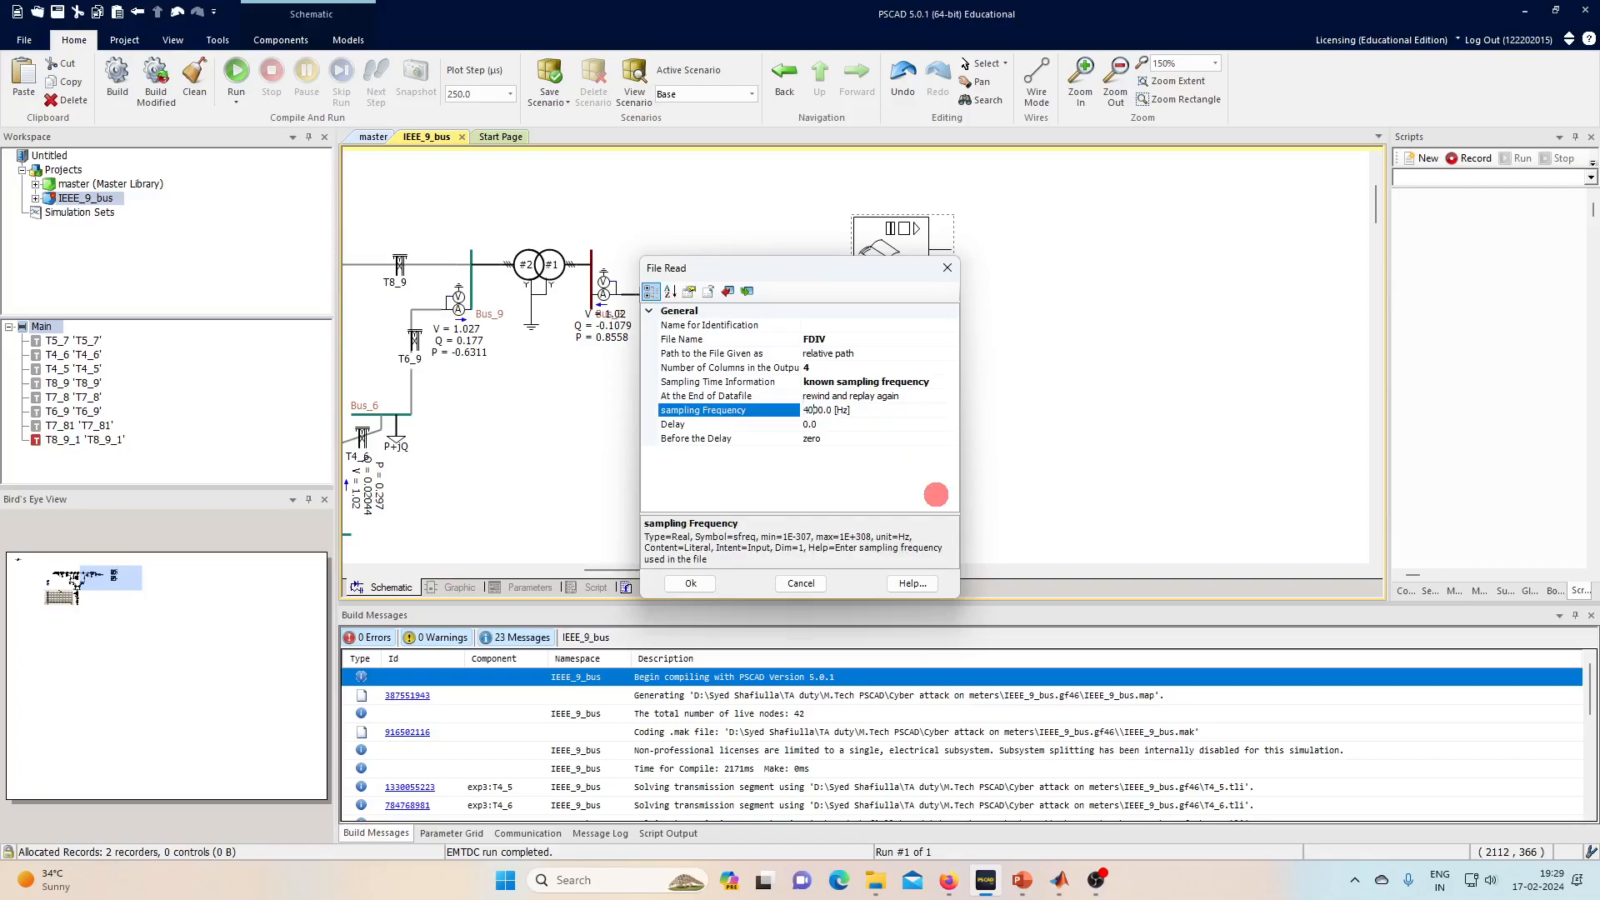
left_click(691, 584)
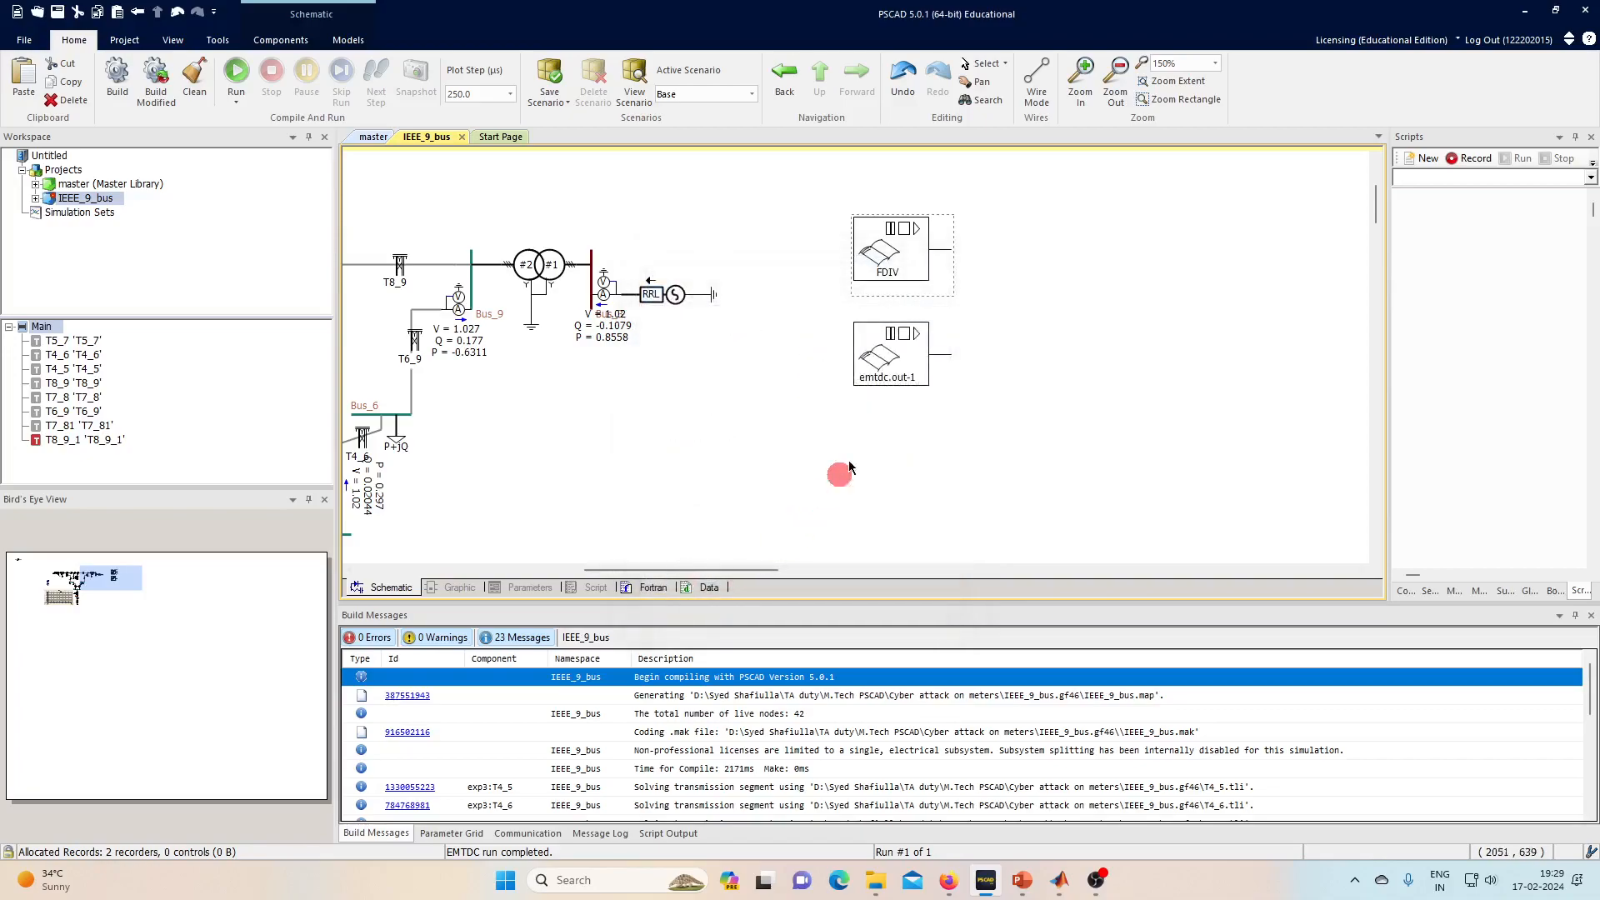
- Delete the emtdc.out-1 file reader
double_click(902, 352)
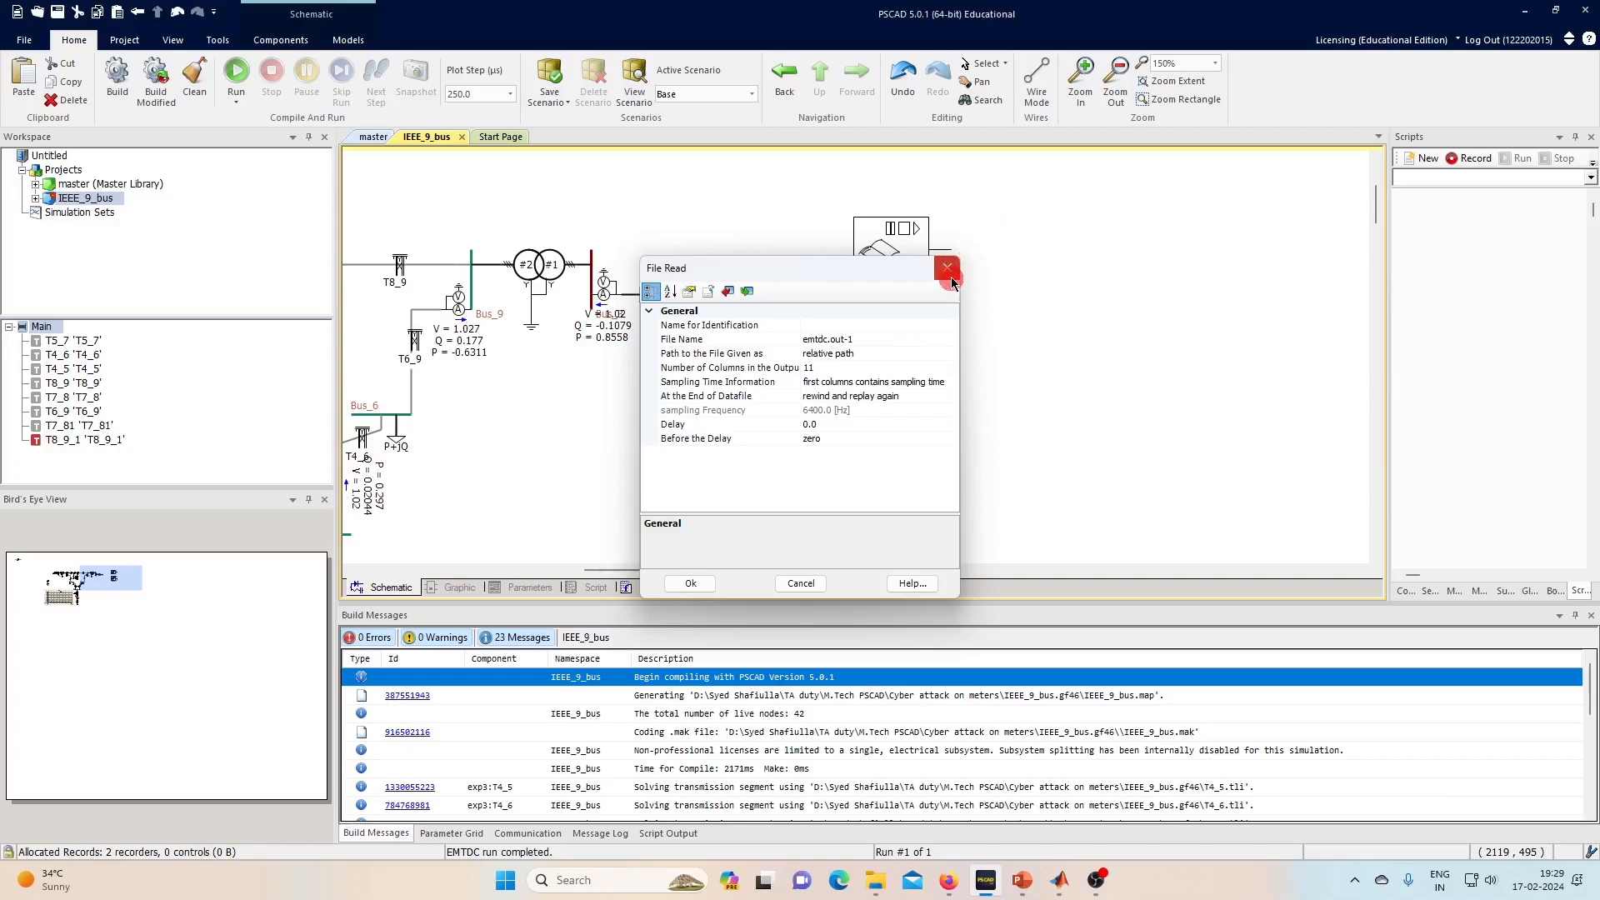
left_click(946, 268)
left_click(902, 353)
key("Delete")
- Duplicate the FDIV reader below itself and give the copy a new file name
left_click(890, 265)
key("ctrl+c")
key("ctrl+v")
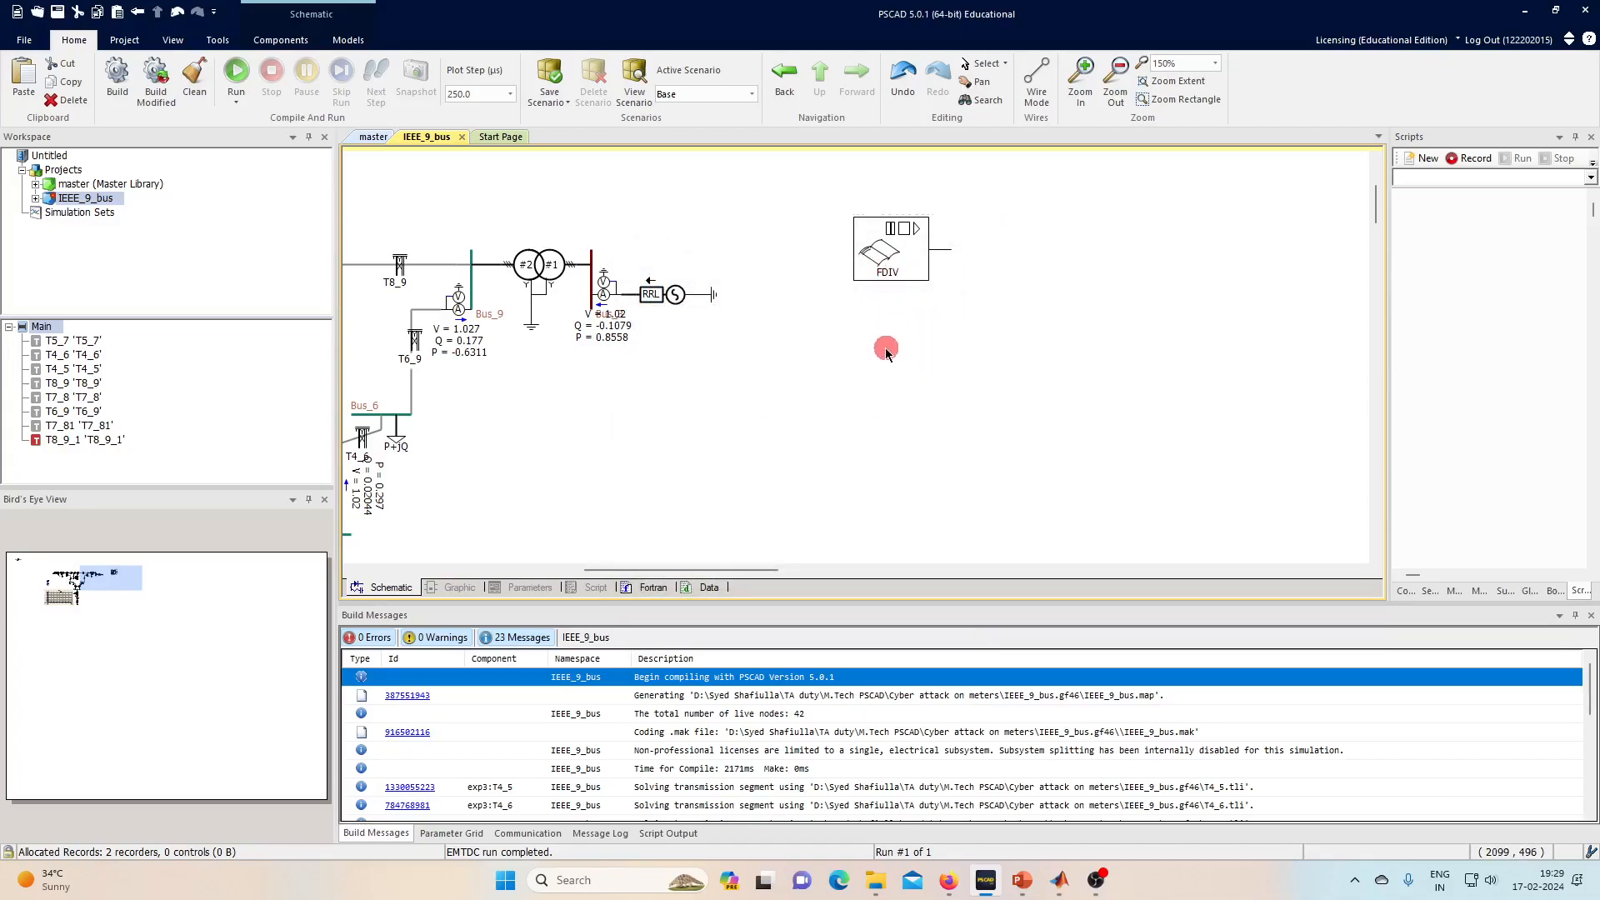
left_click(903, 348)
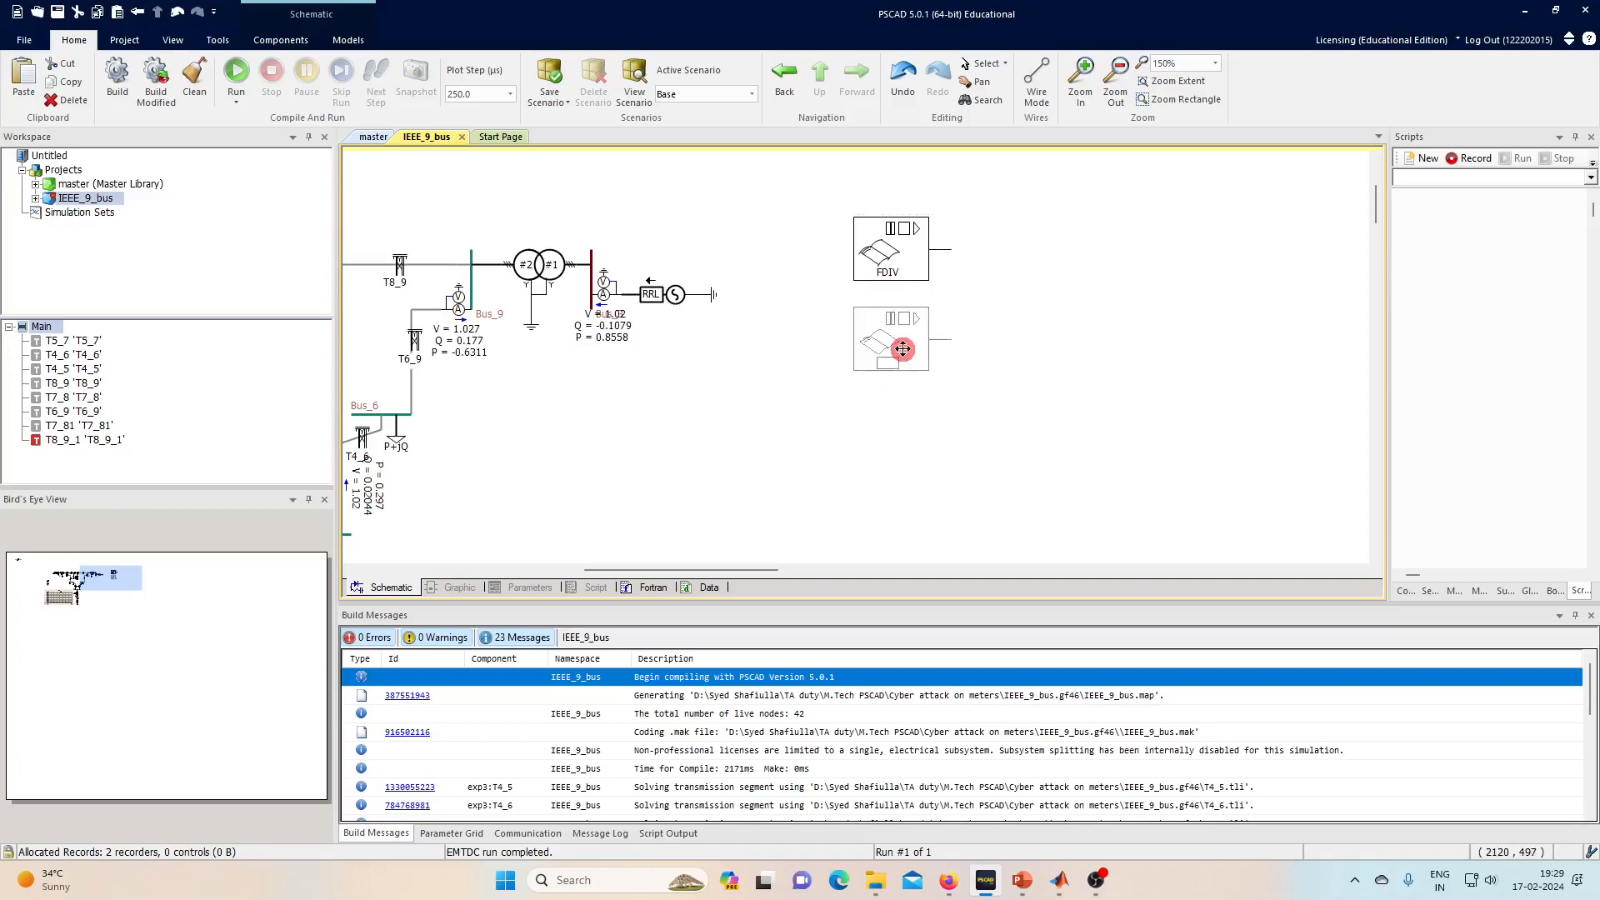
double_click(904, 351)
left_click(834, 343)
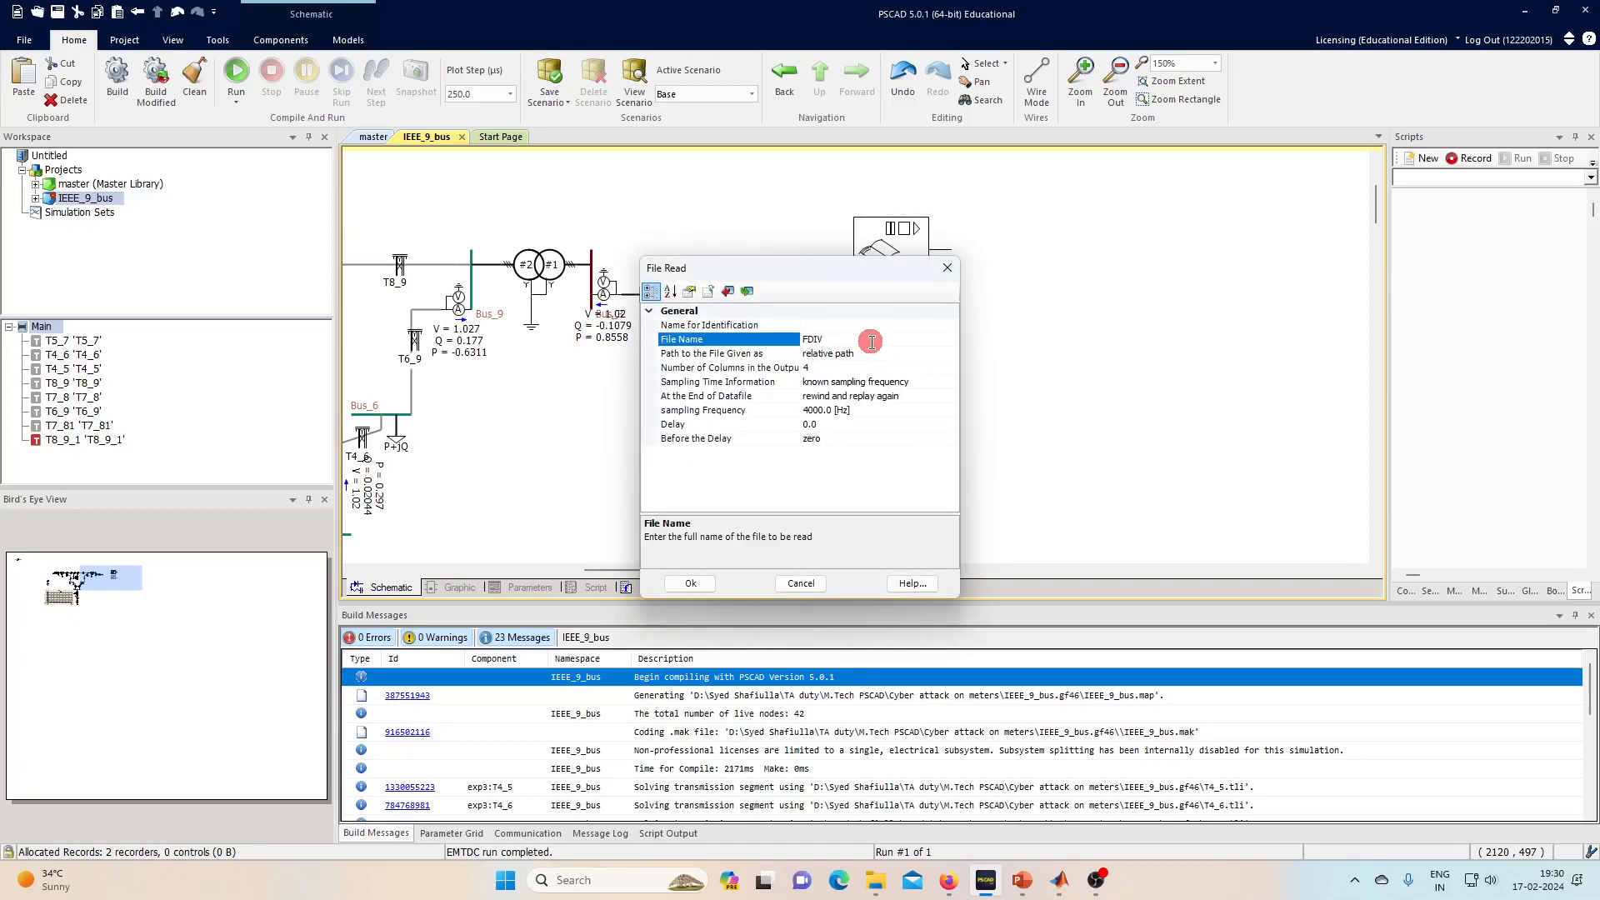
left_click(690, 582)
left_click(299, 41)
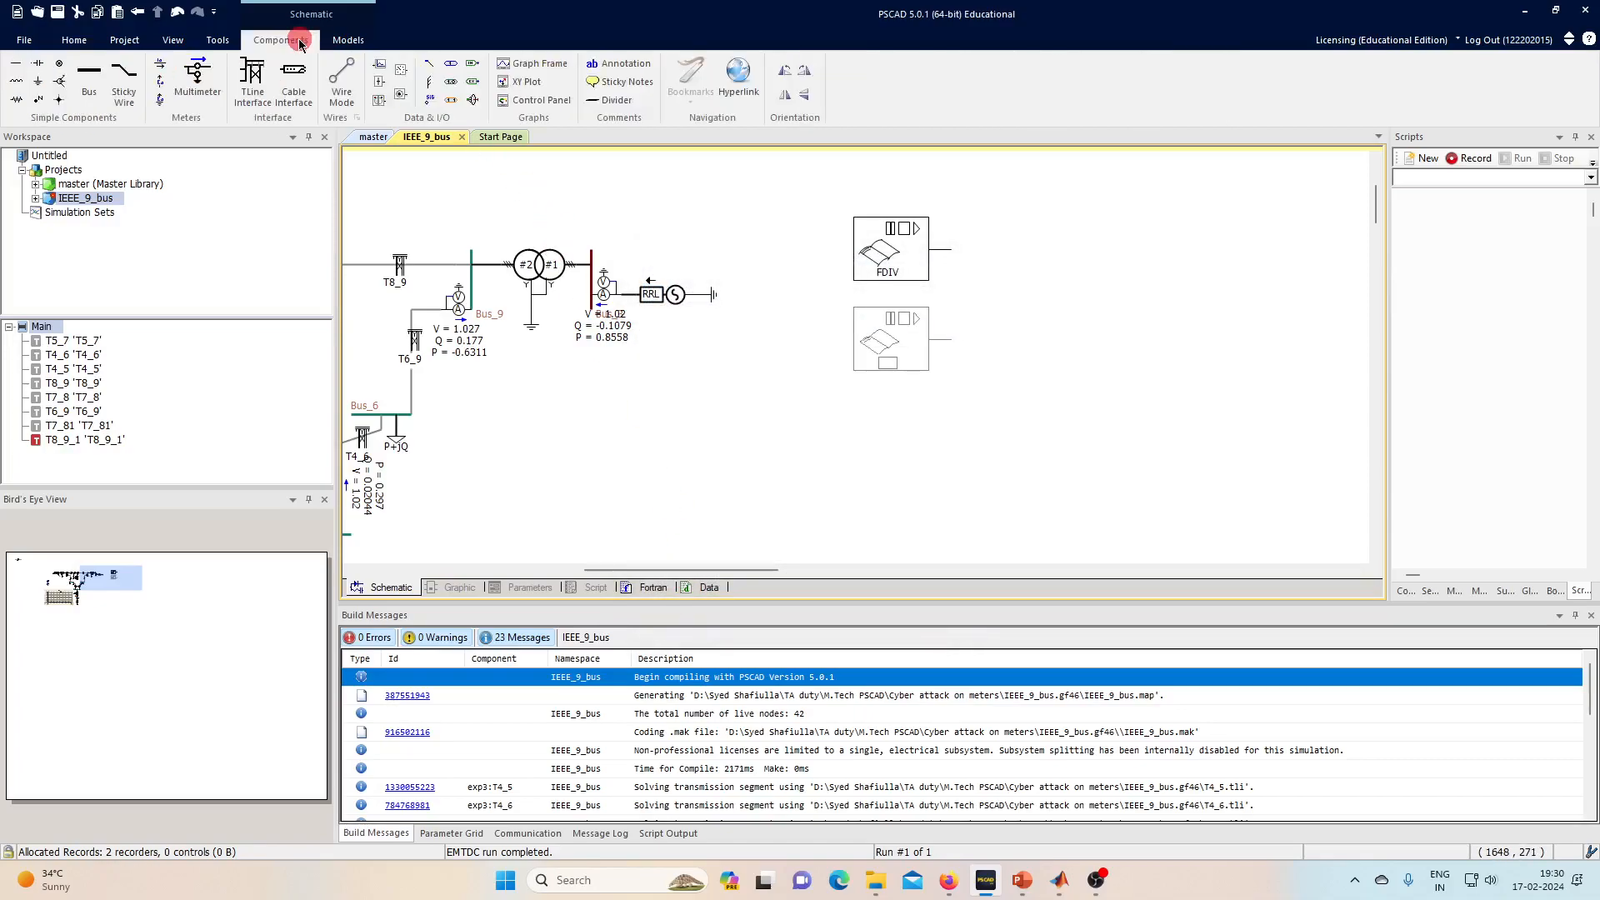
- Place a data tap and a signal label on each file reader's output
left_click(431, 102)
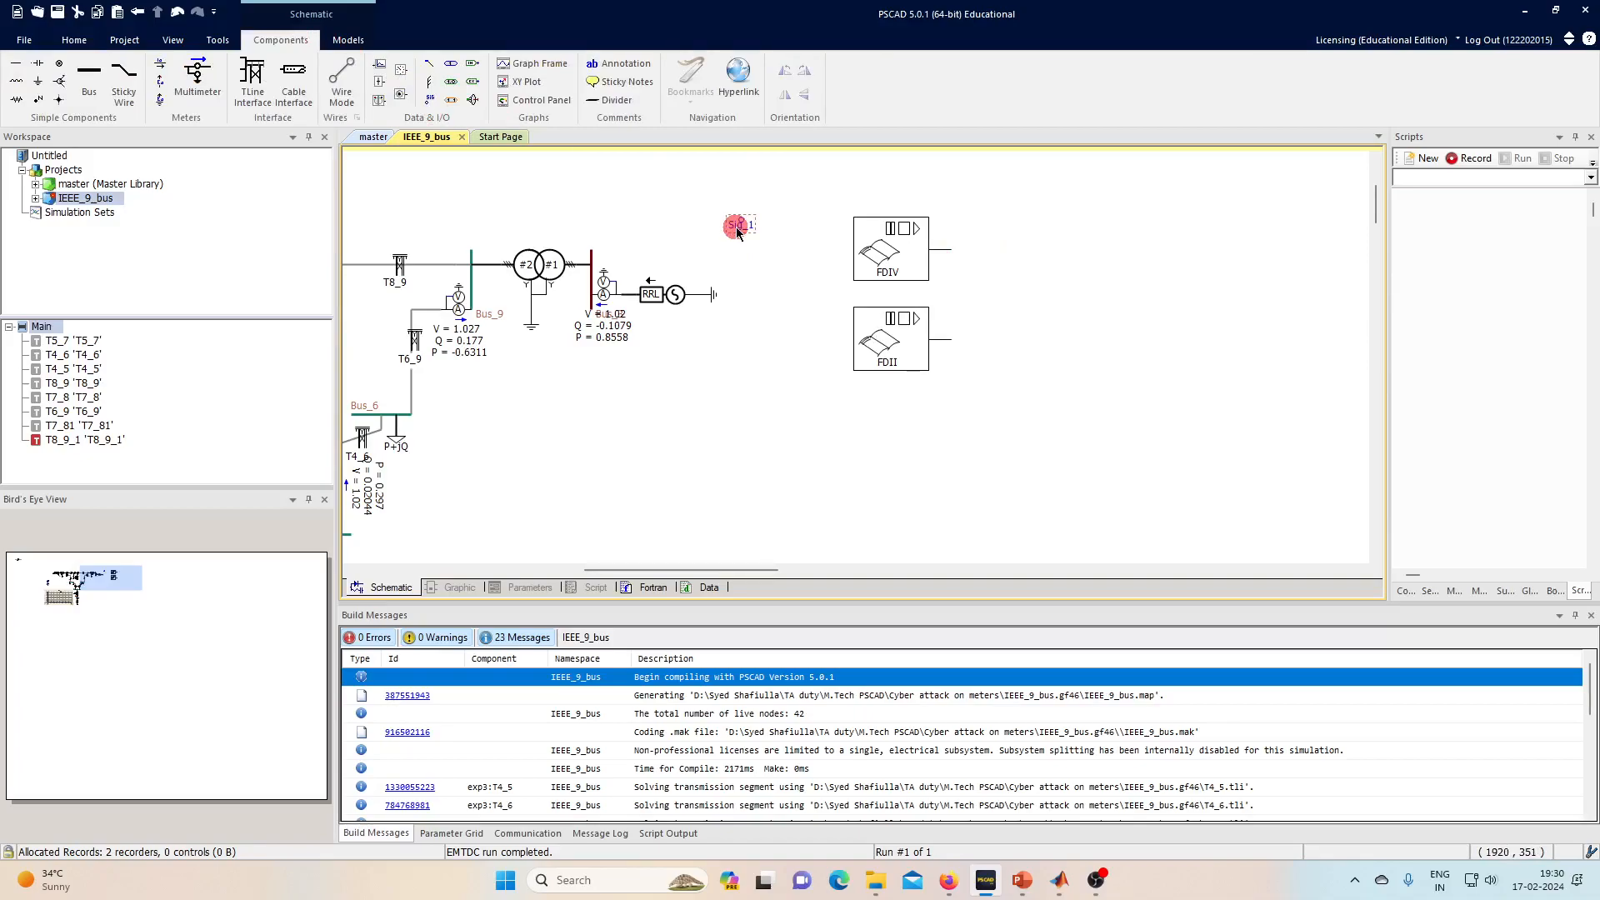
left_click(429, 62)
left_click(965, 271)
left_click(429, 62)
left_click(969, 356)
left_click(430, 102)
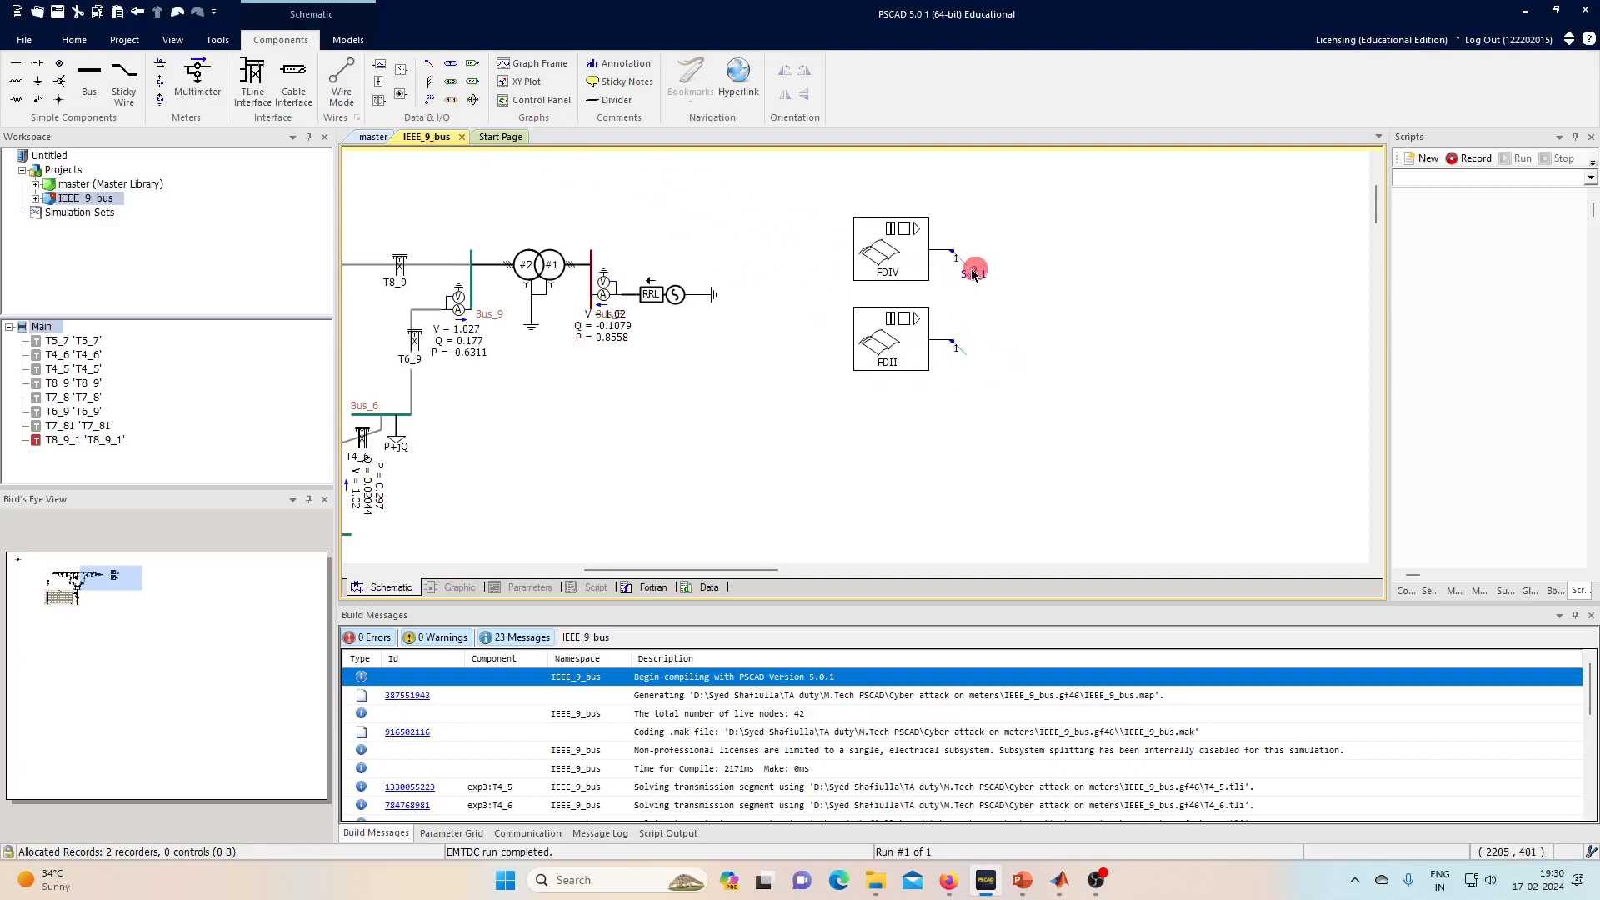
left_click(968, 273)
left_click(434, 106)
left_click(965, 369)
- Set both taps to Start Index 2 and Dimension 3
left_click(959, 258)
double_click(957, 260)
left_click(858, 340)
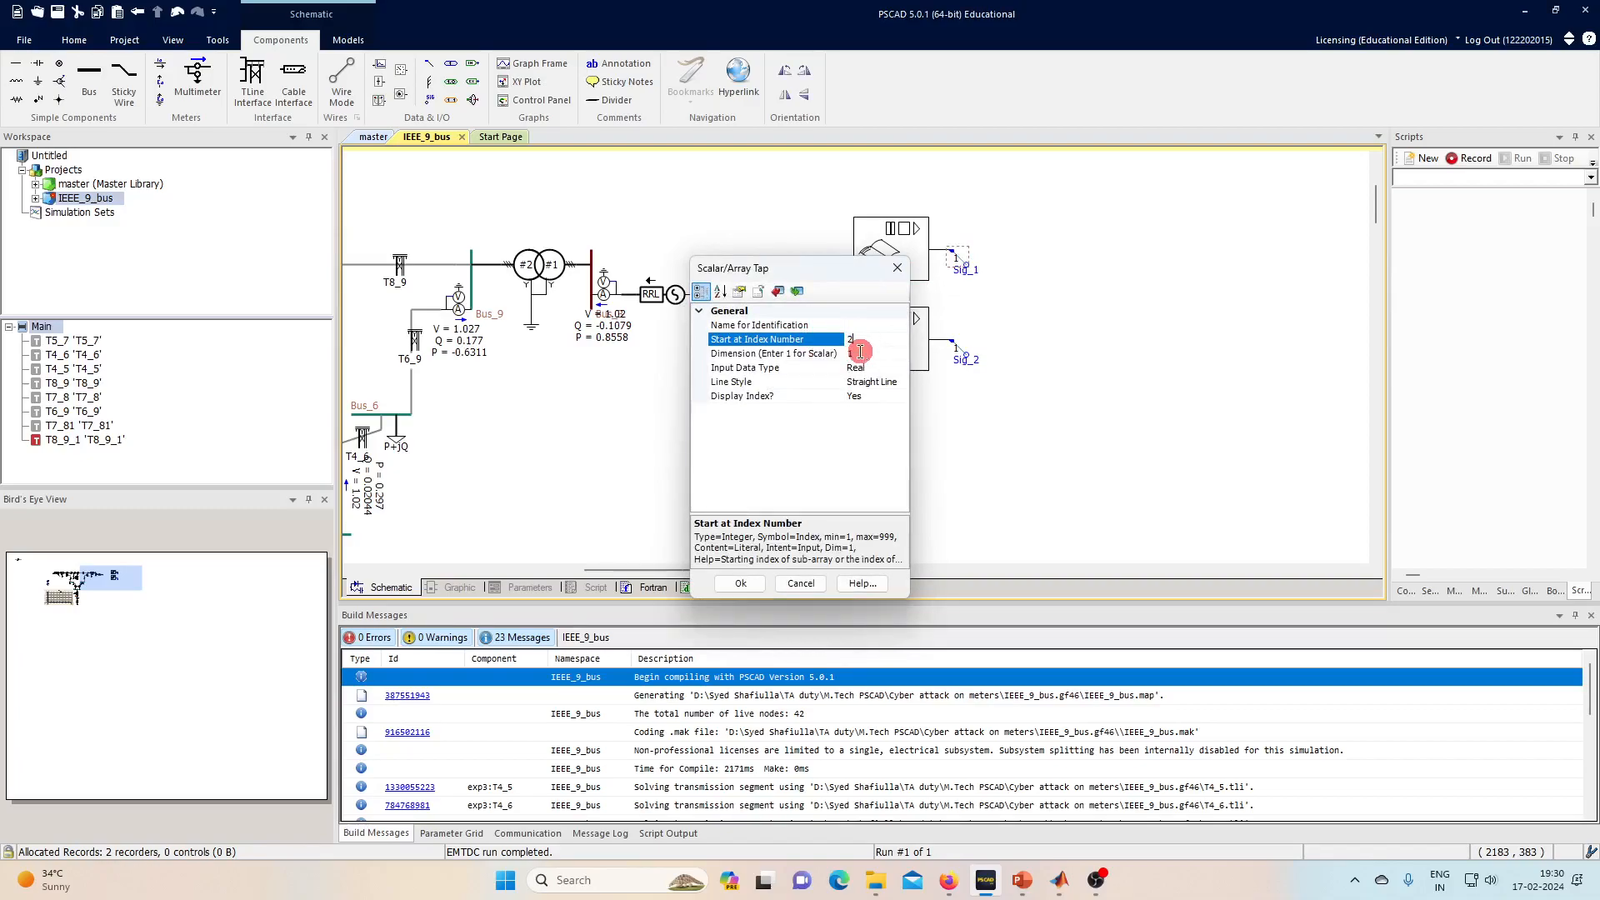
left_click(861, 353)
type("3")
key("Return")
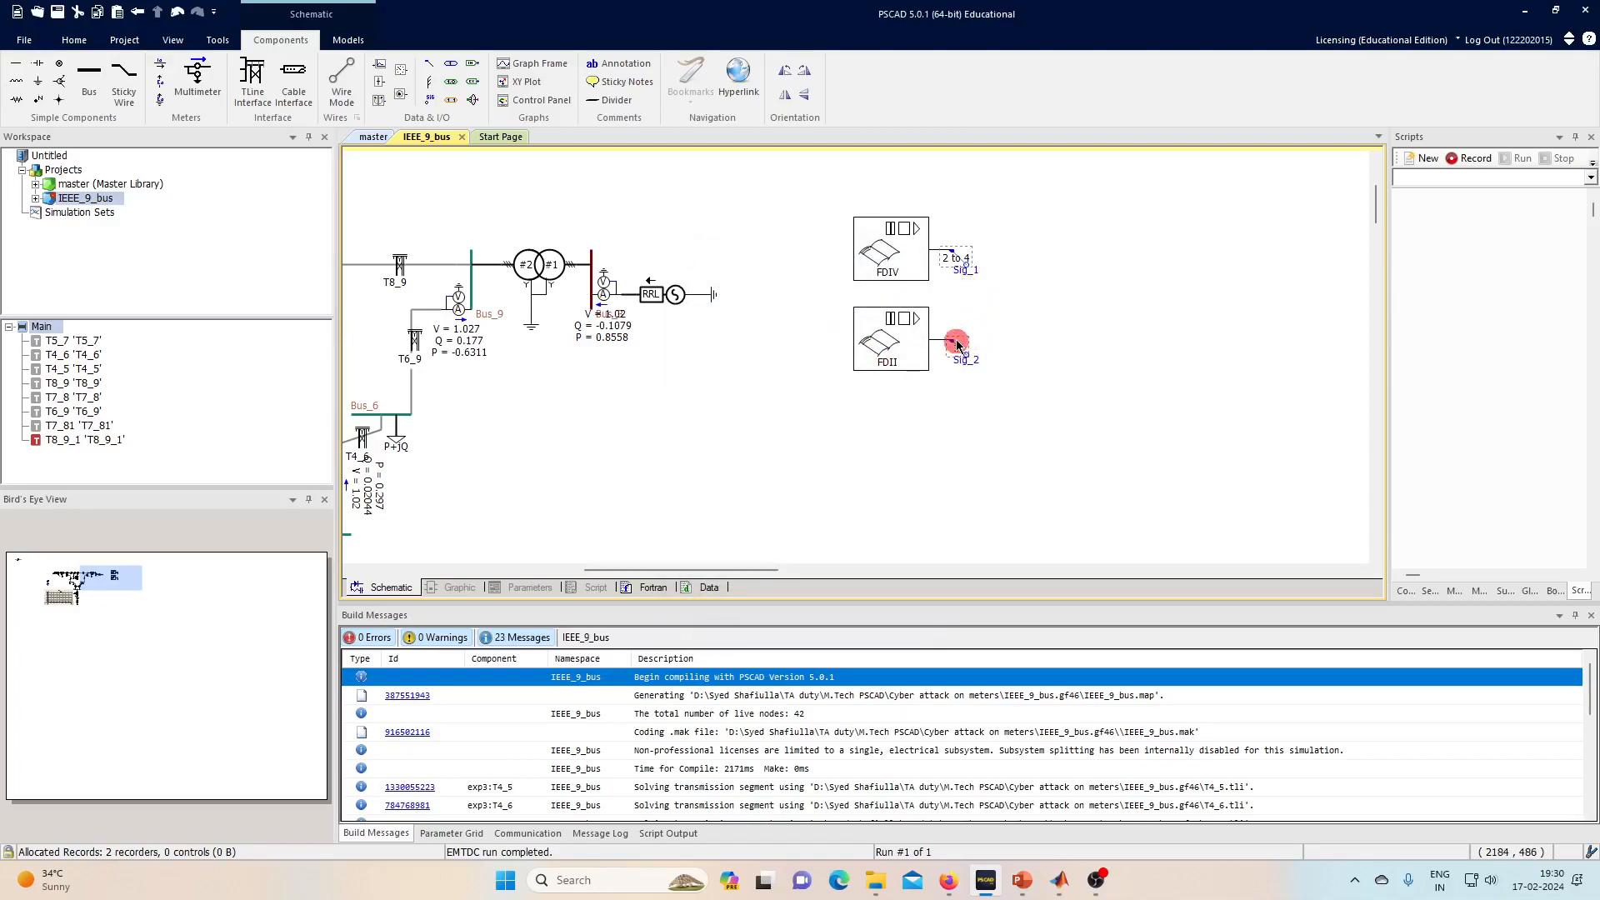
double_click(957, 344)
left_click(867, 340)
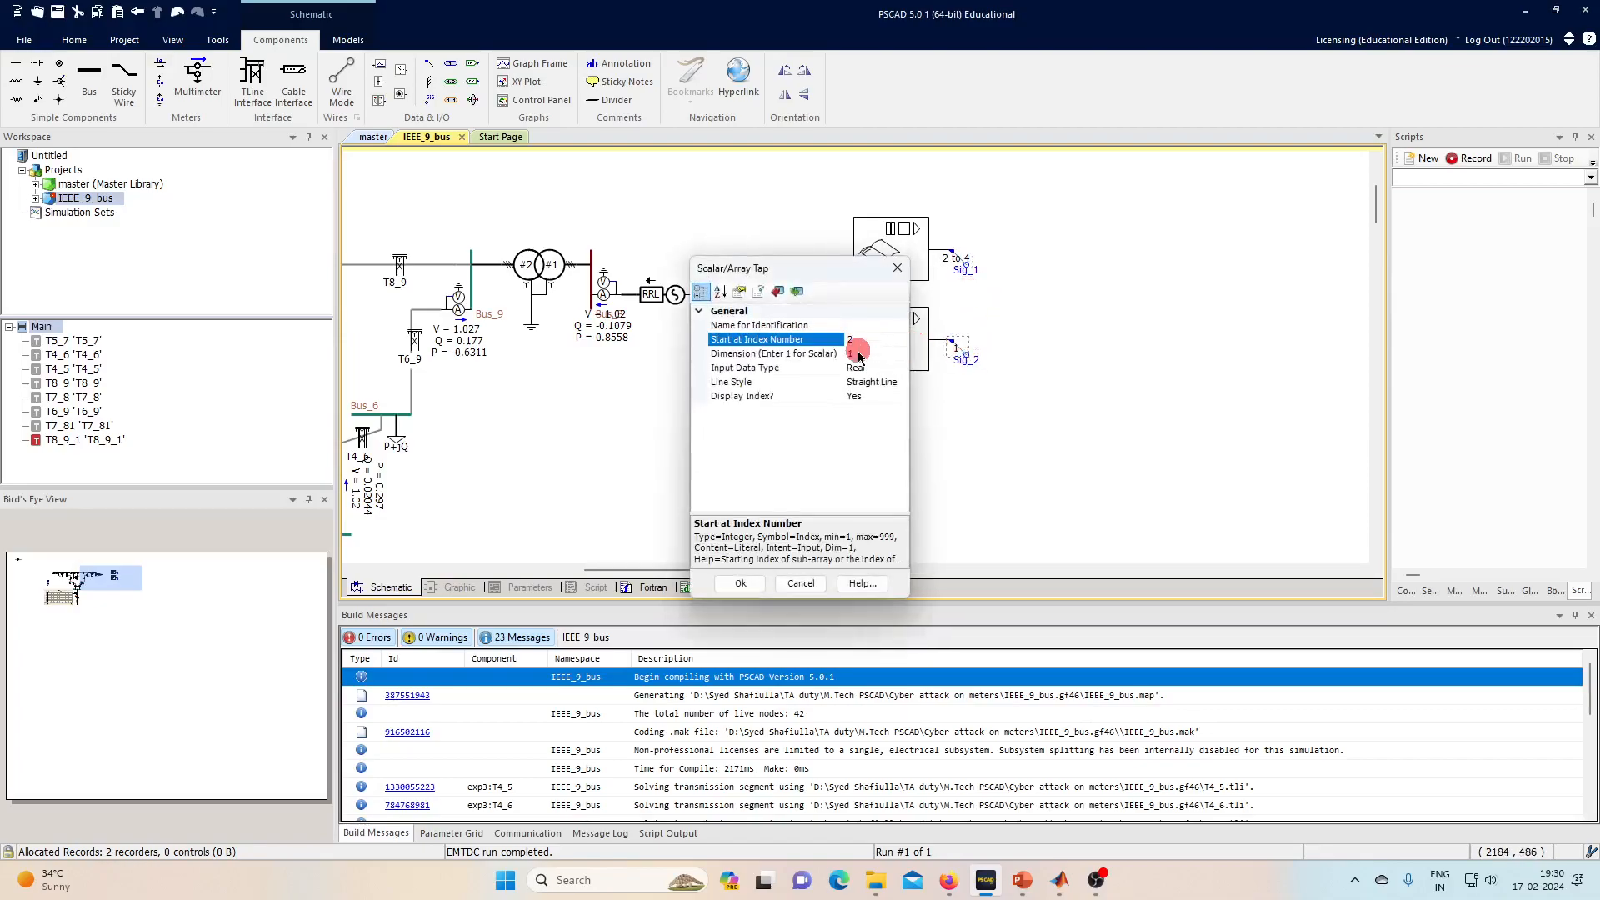
left_click(858, 353)
type("3")
key("Return")
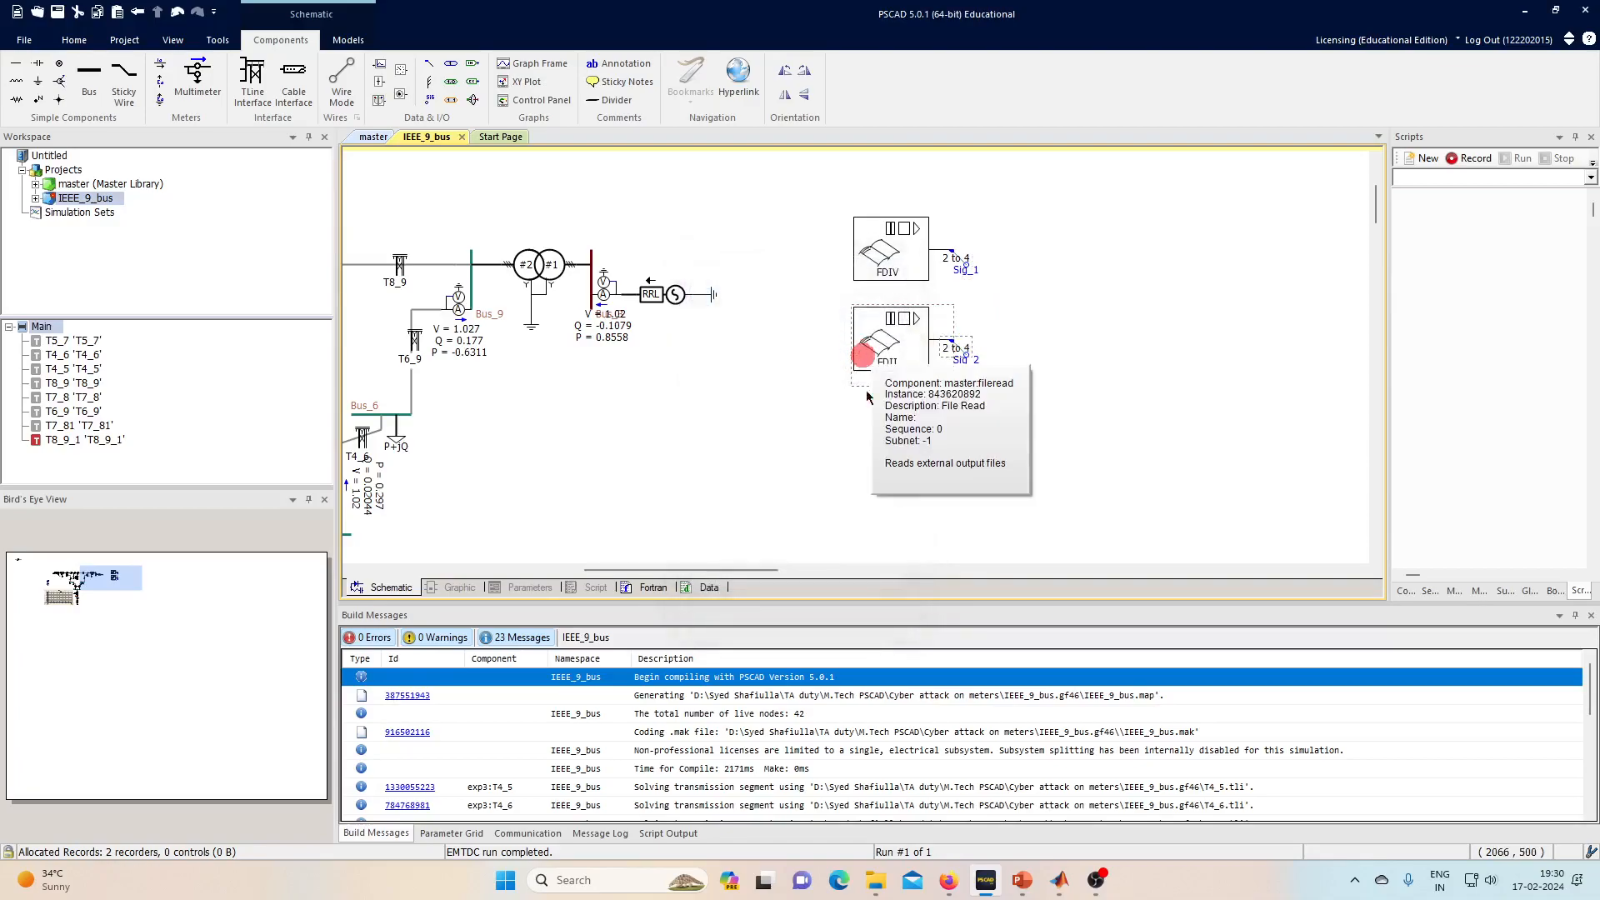
- Rename the two signal labels to FDIV and FDII
double_click(970, 275)
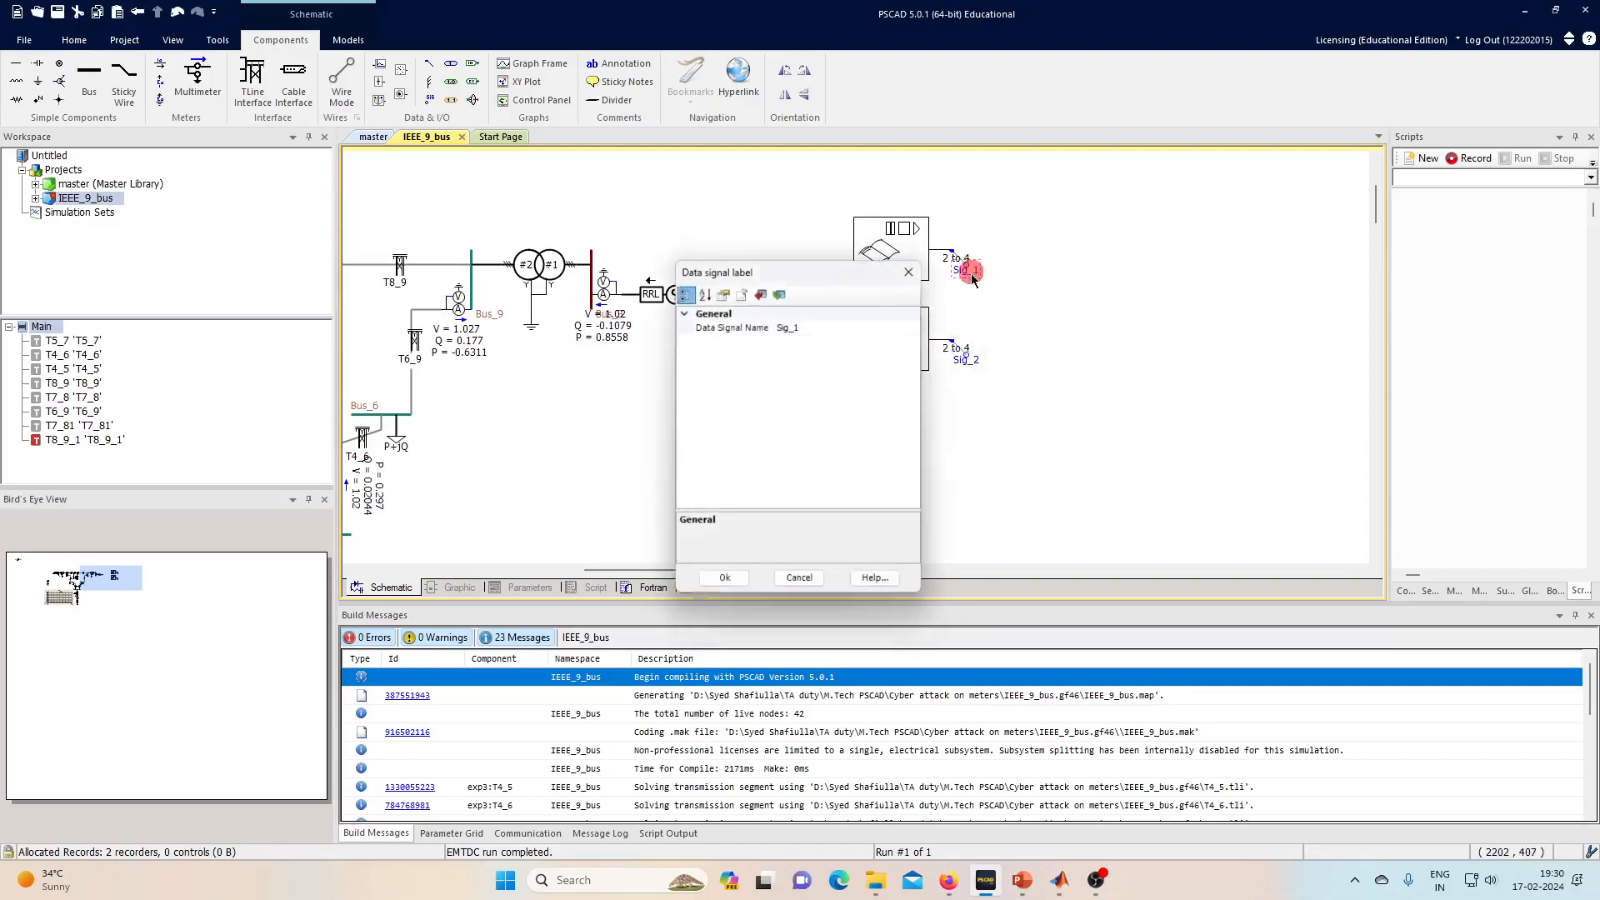
left_click(834, 324)
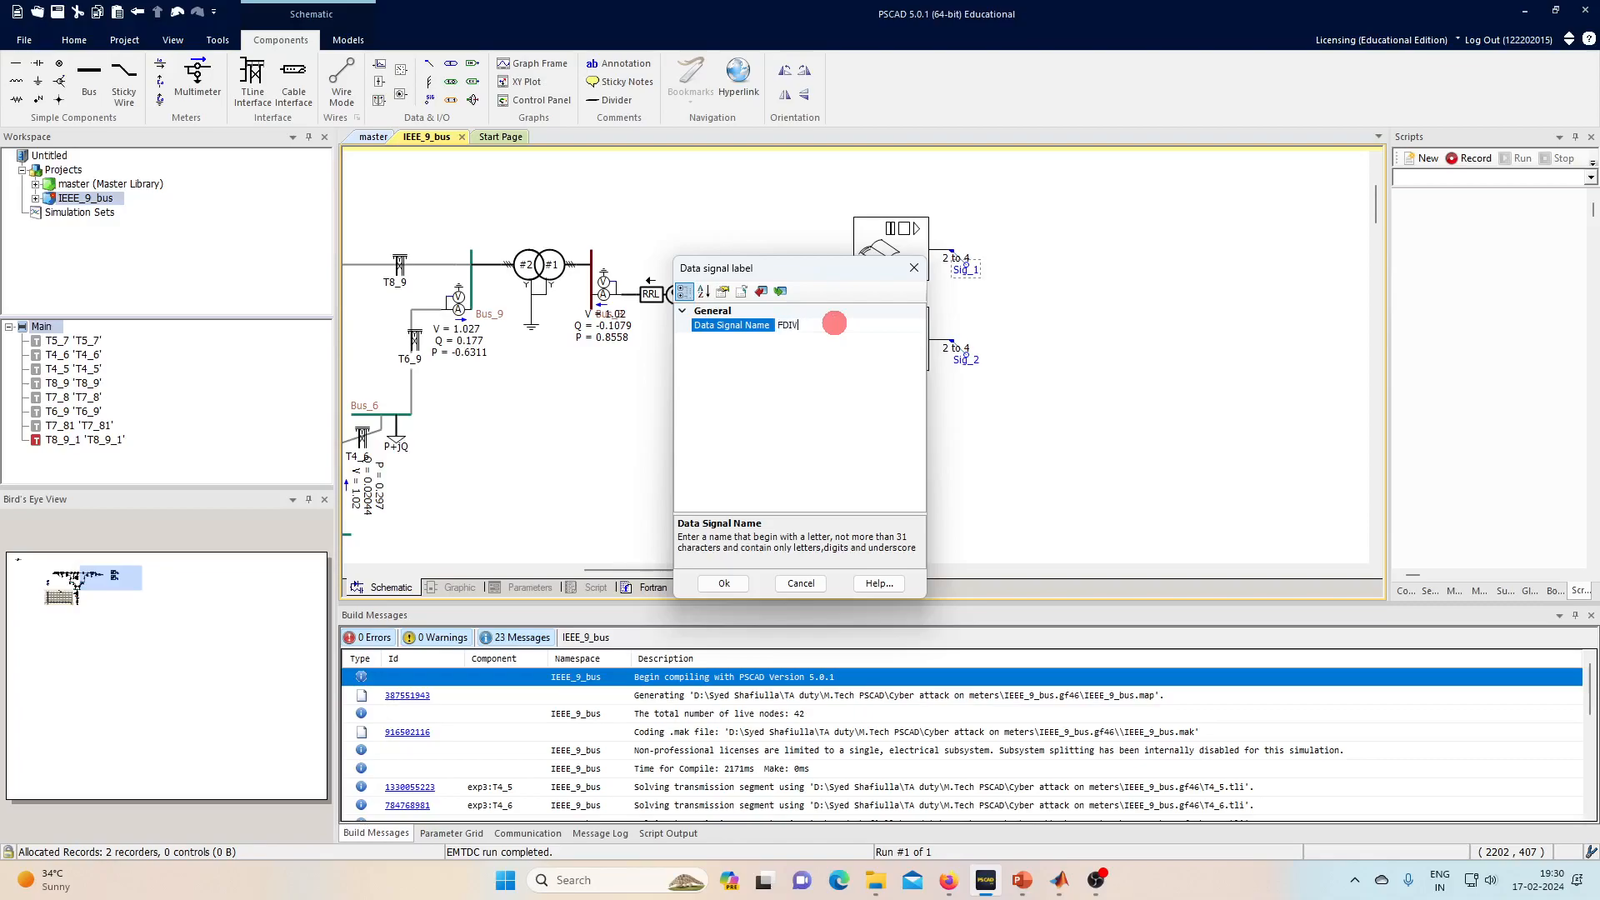
key("Return")
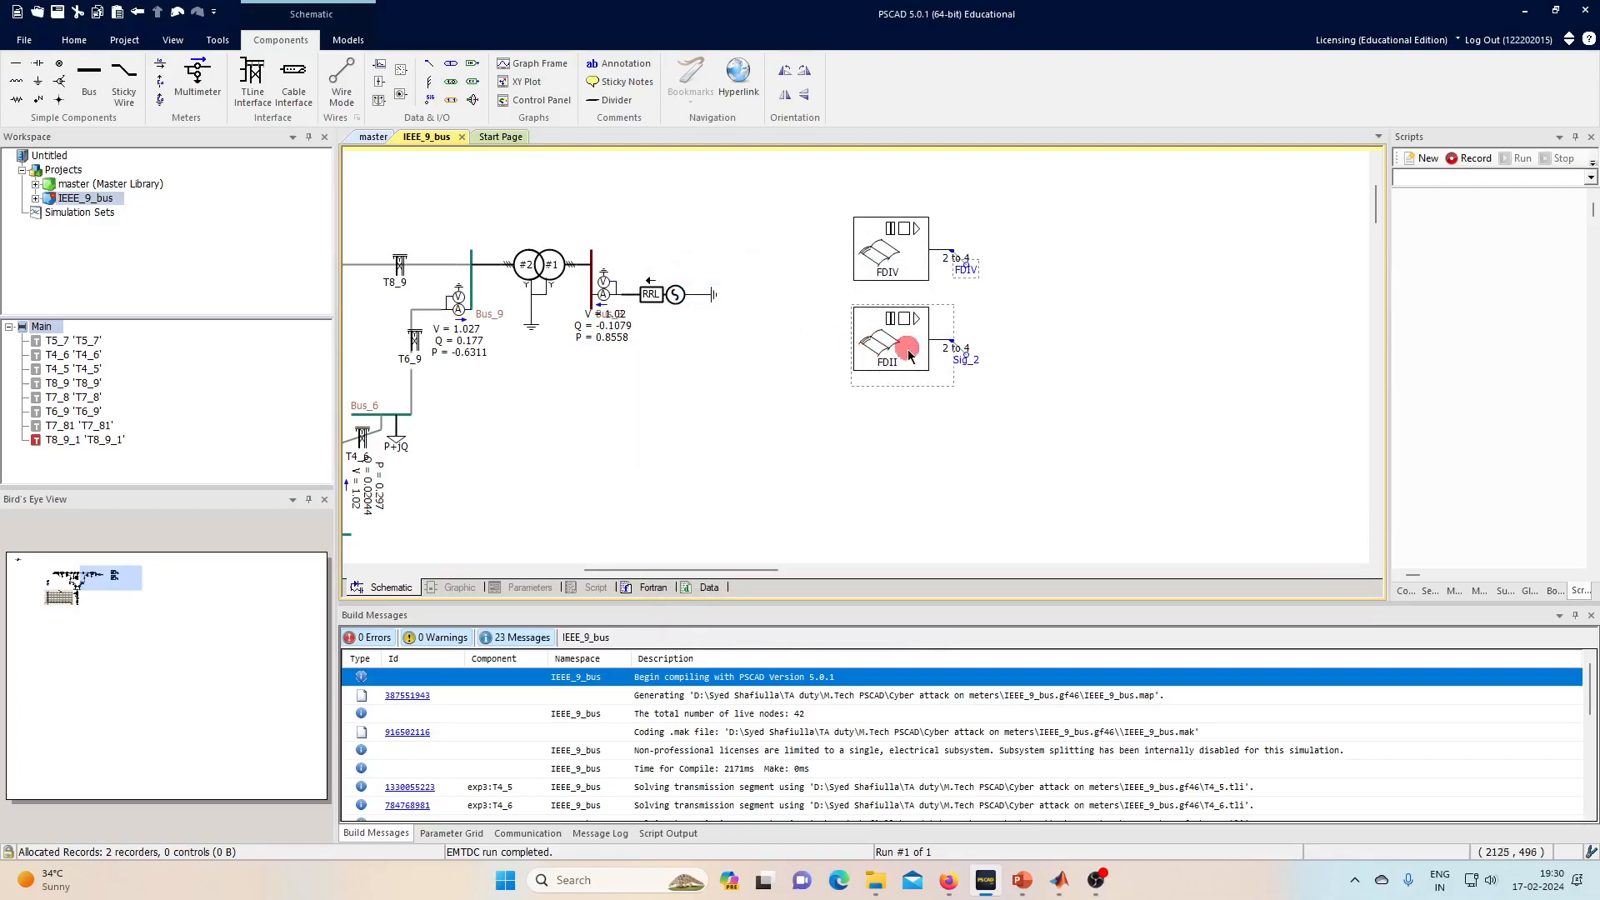
double_click(971, 365)
left_click(825, 322)
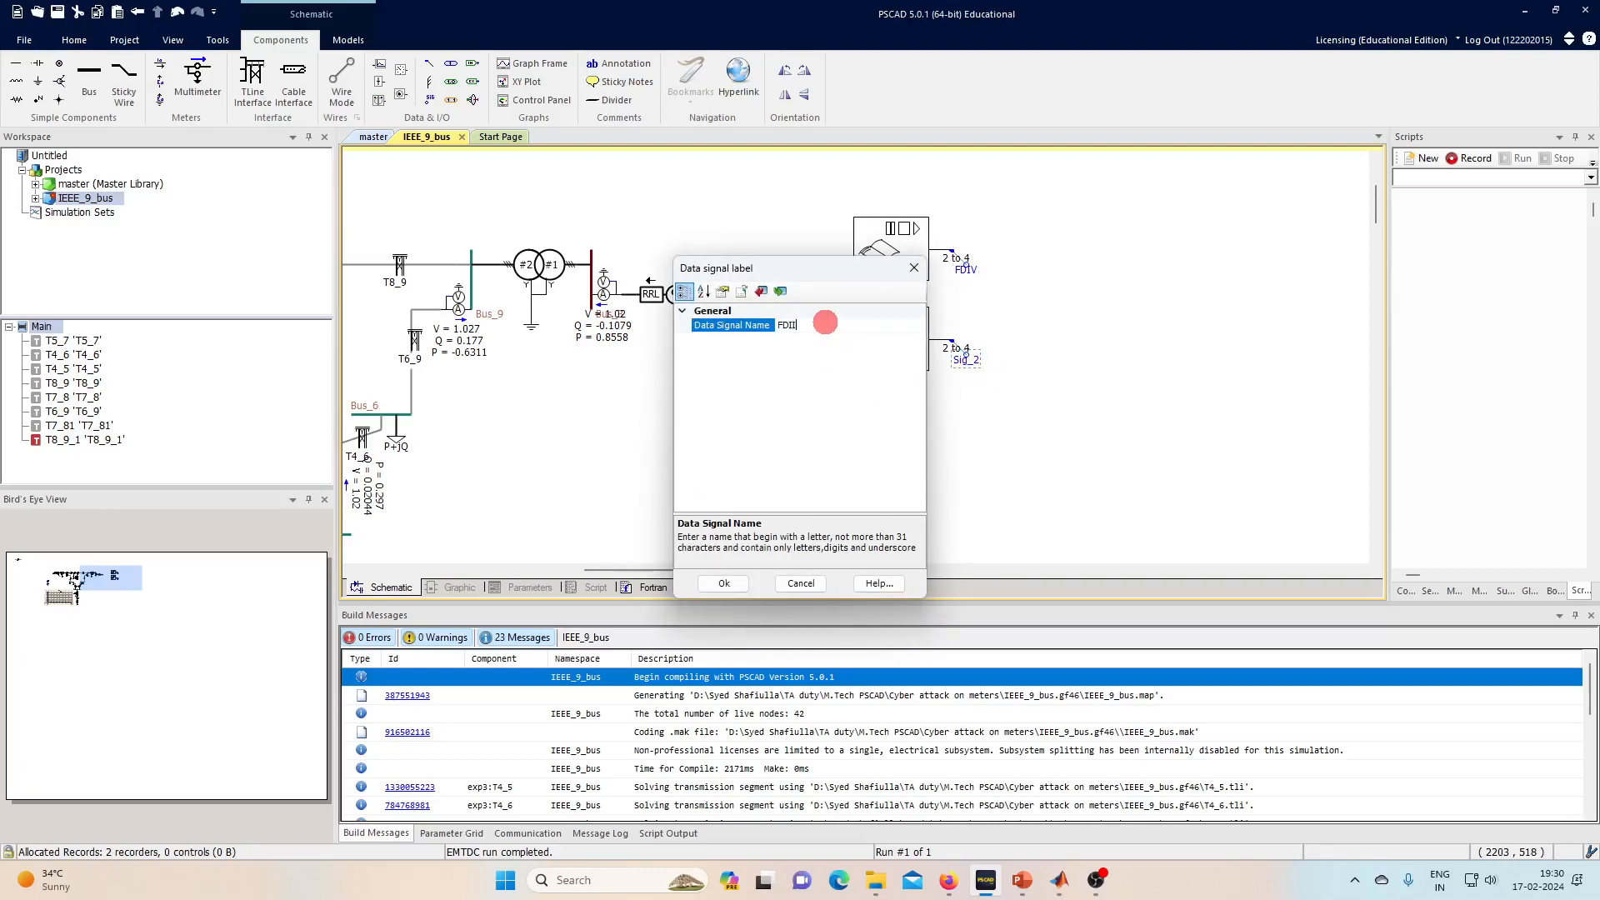
key("Return")
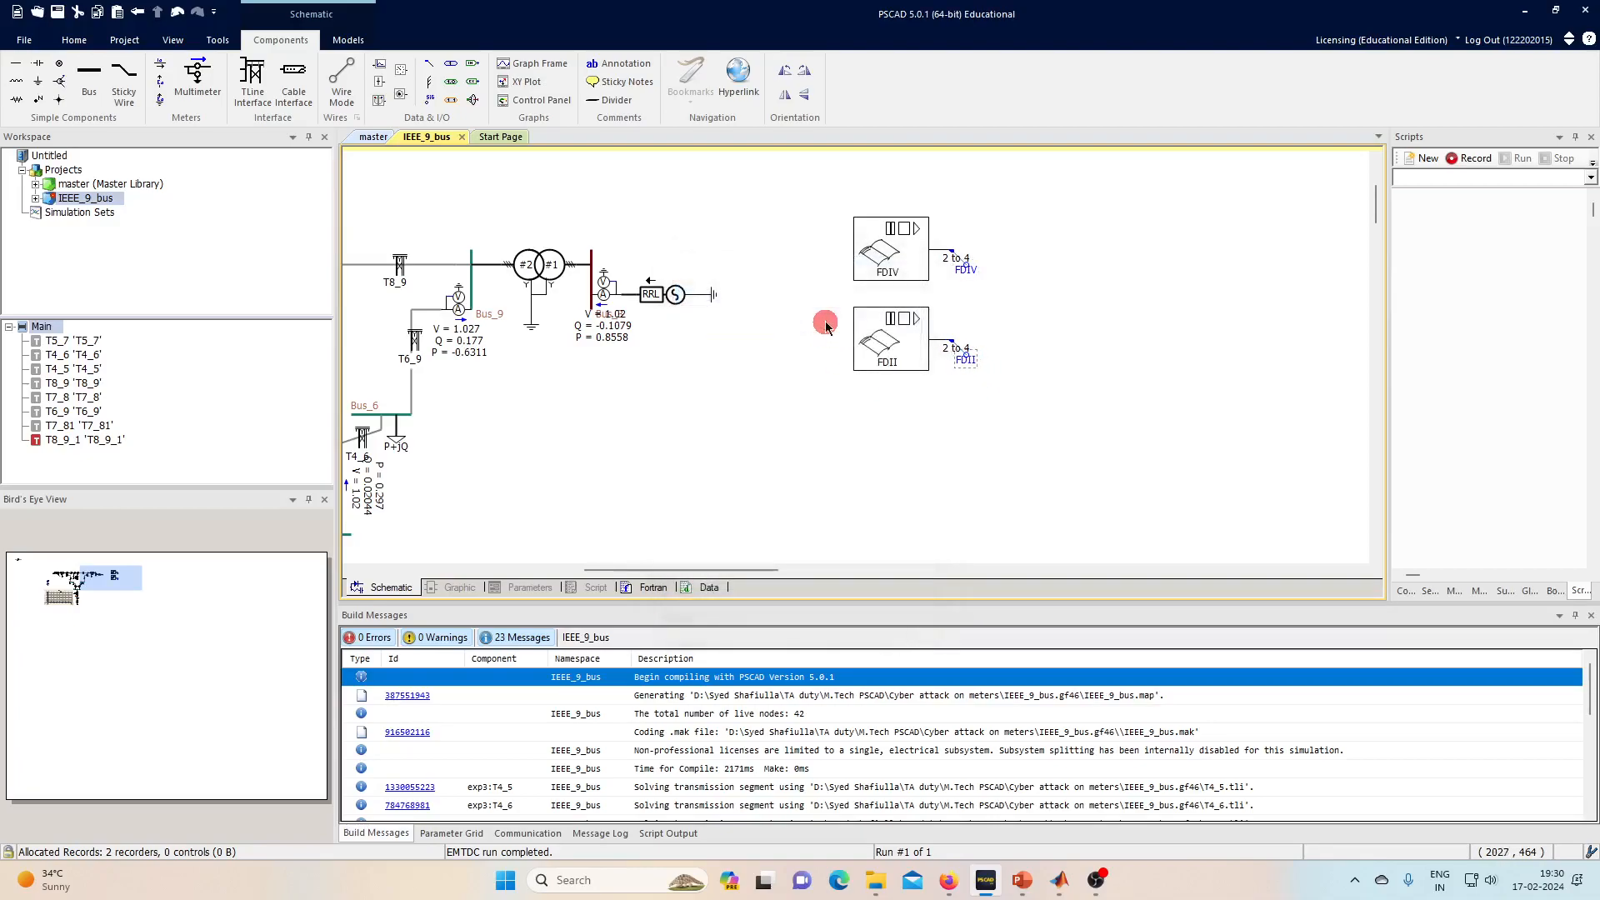
- Attach output channels to the FDIV and FDII signals
left_click(379, 64)
left_click(965, 262)
left_click(379, 64)
left_click(966, 350)
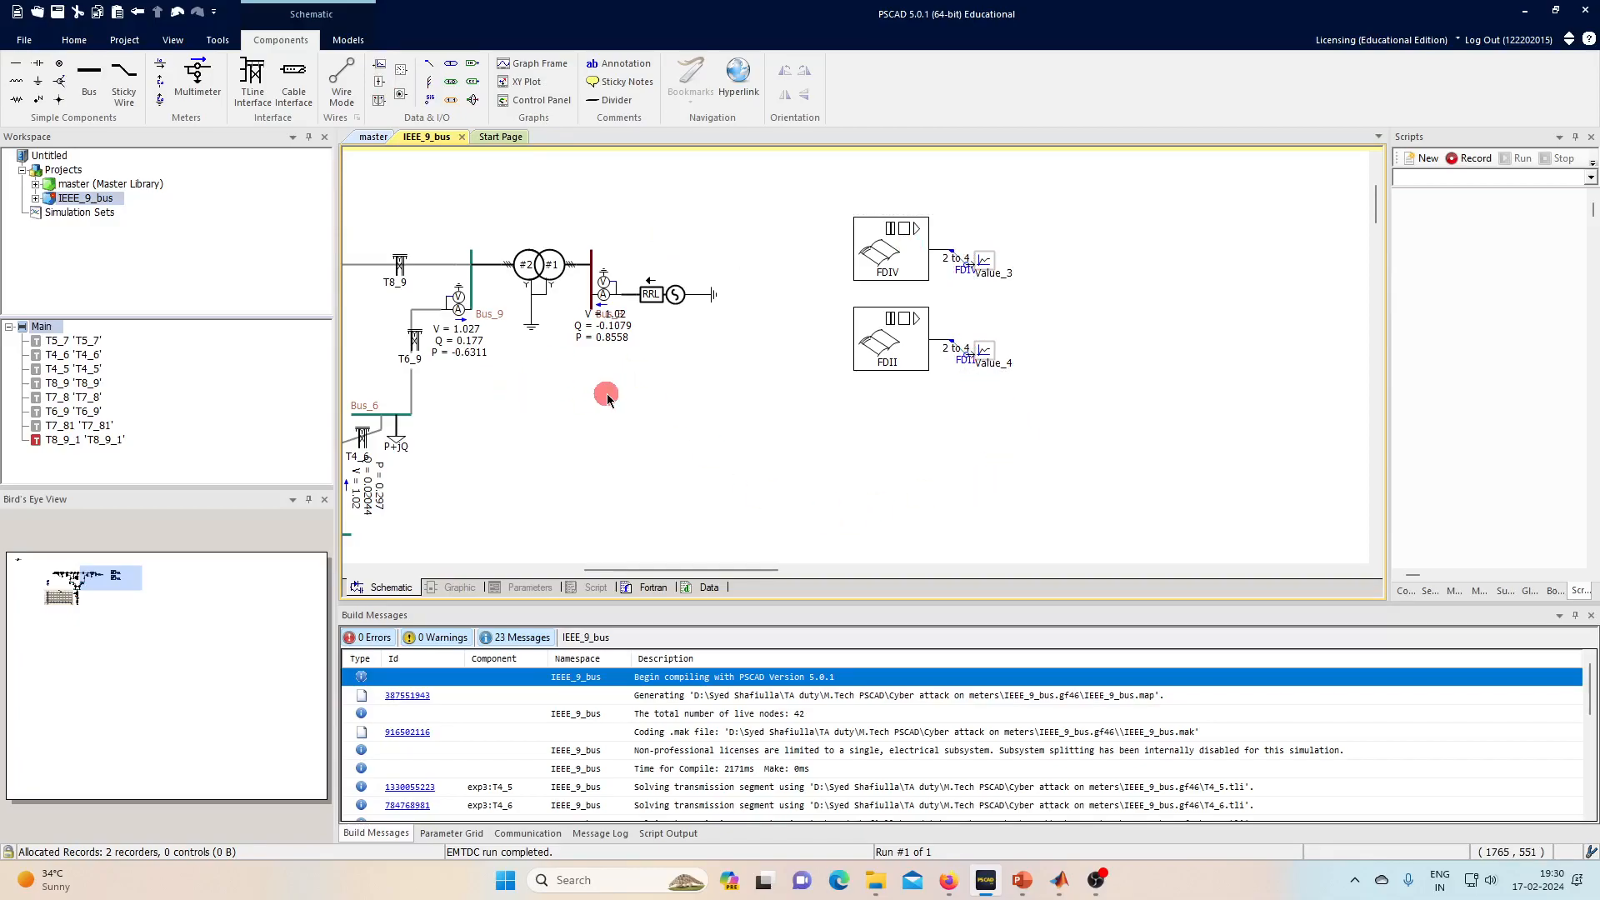
- Plot Value_3 as an overlay graph and add Value_4 to the same graph
left_click(74, 40)
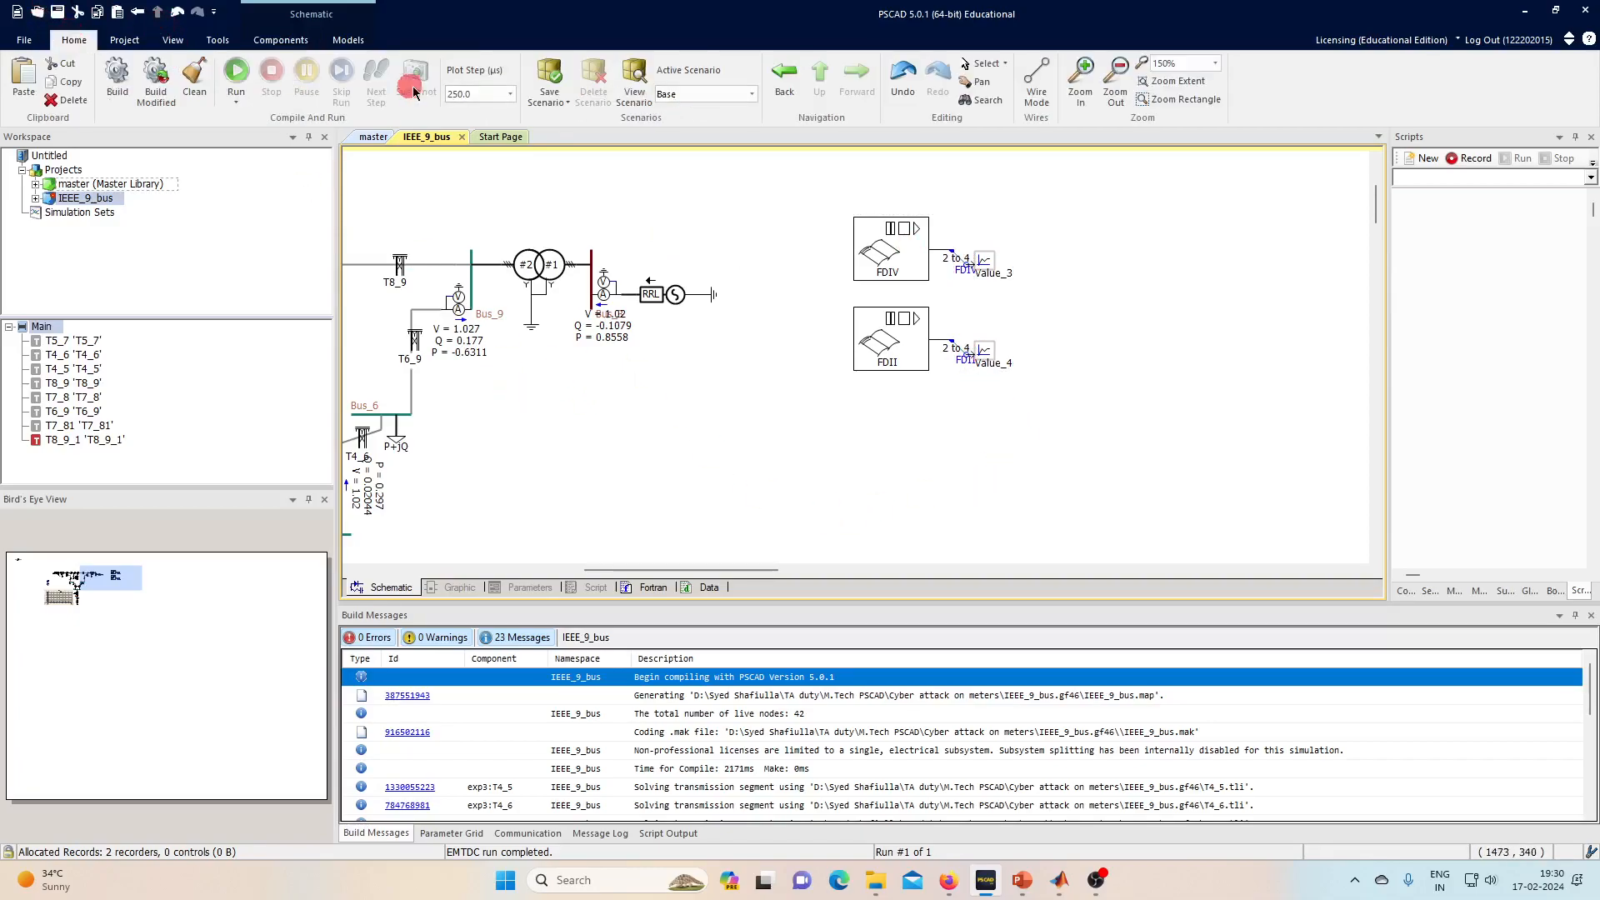
right_click(990, 274)
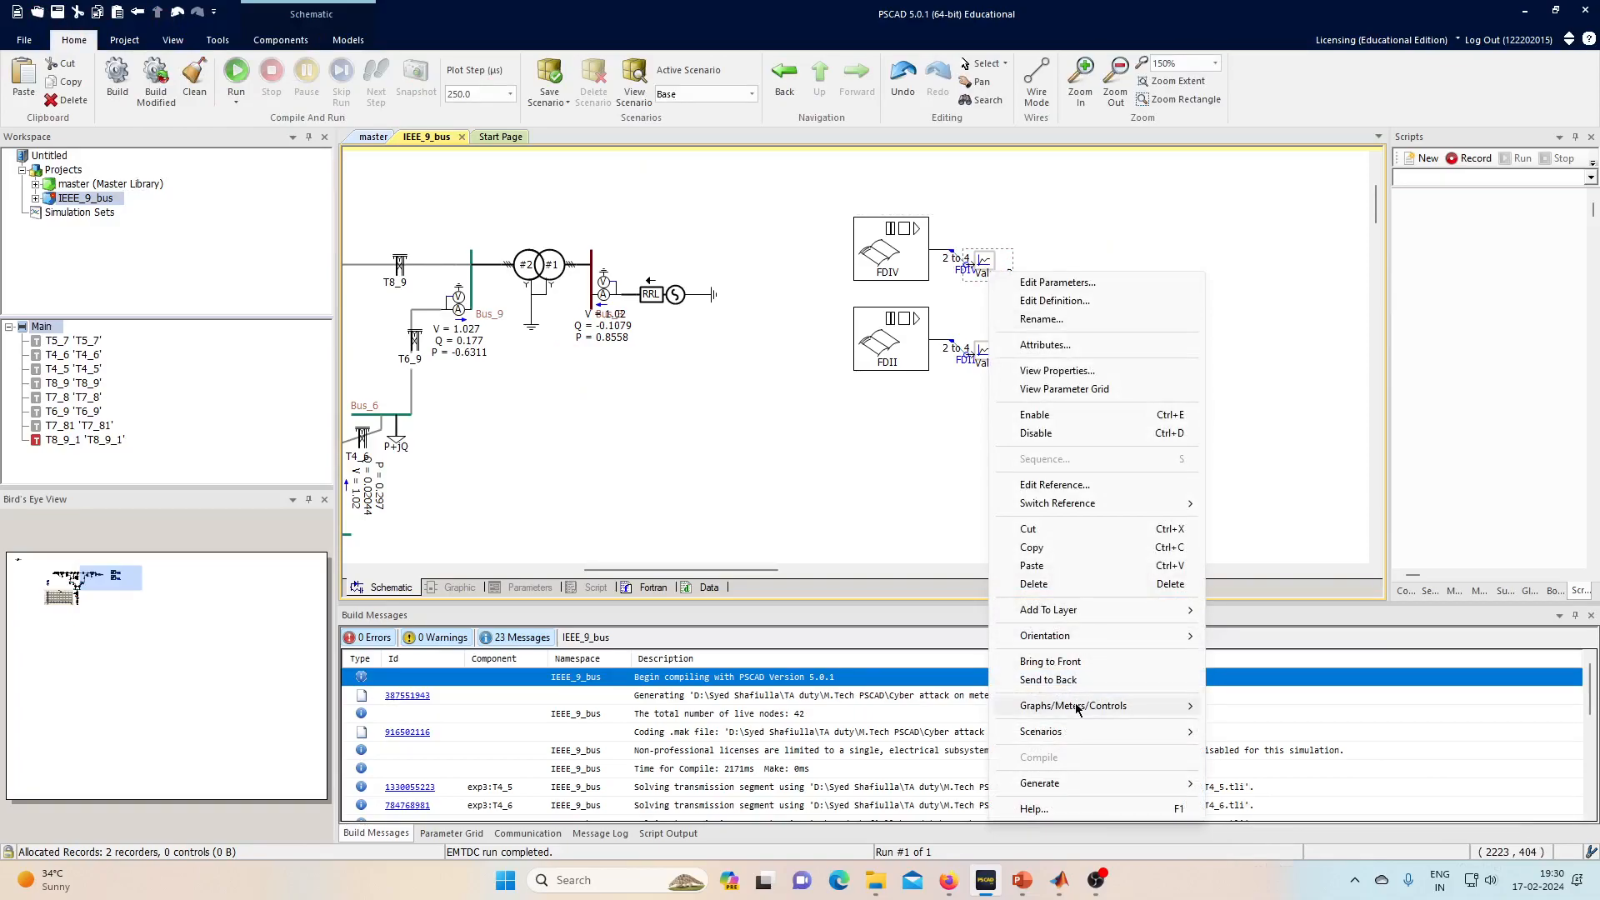
mouse_move(1166, 706)
left_click(1250, 769)
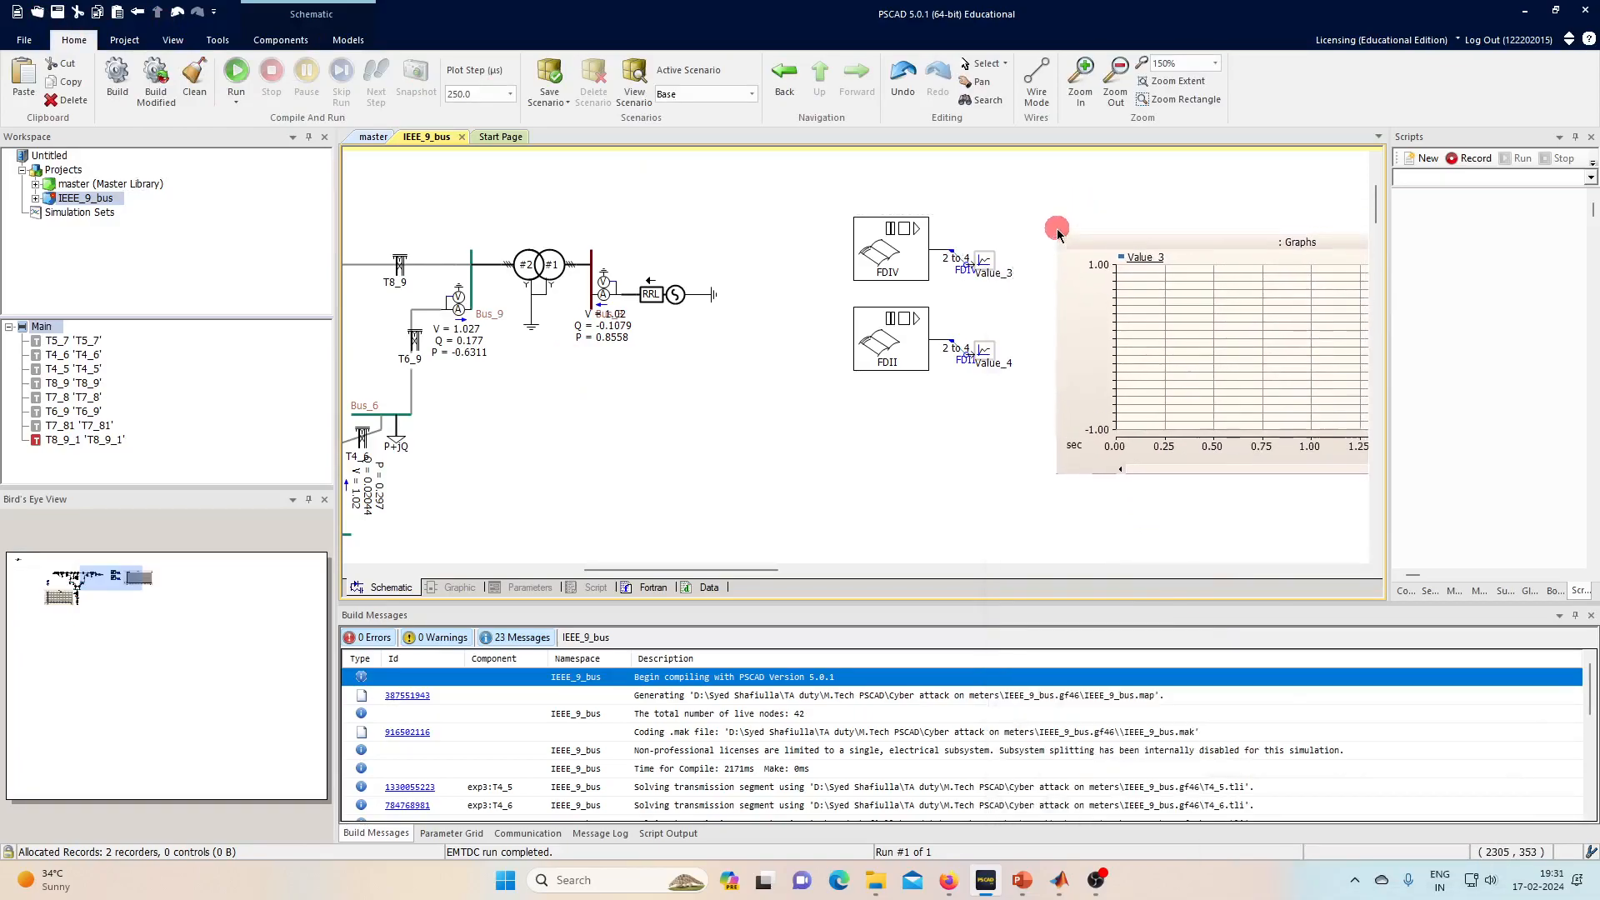
left_click_drag(997, 367, 1204, 322)
- Run the simulation, which aborts with an EMTDC error opening FDIV
left_click(236, 72)
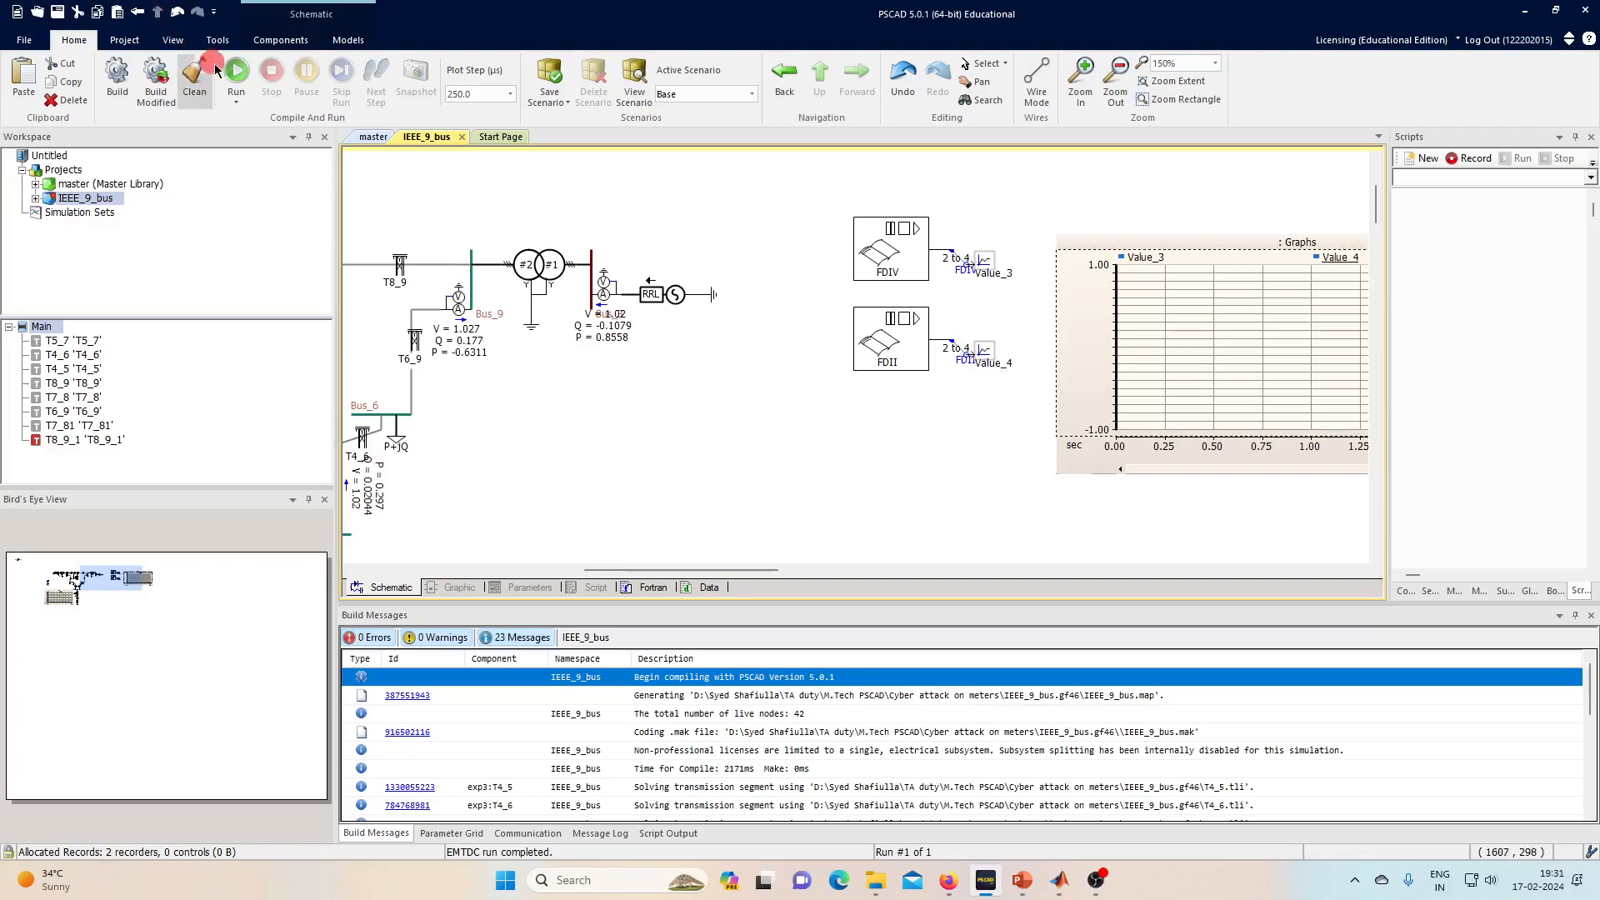
left_click(591, 572)
left_click_drag(602, 578, 700, 581)
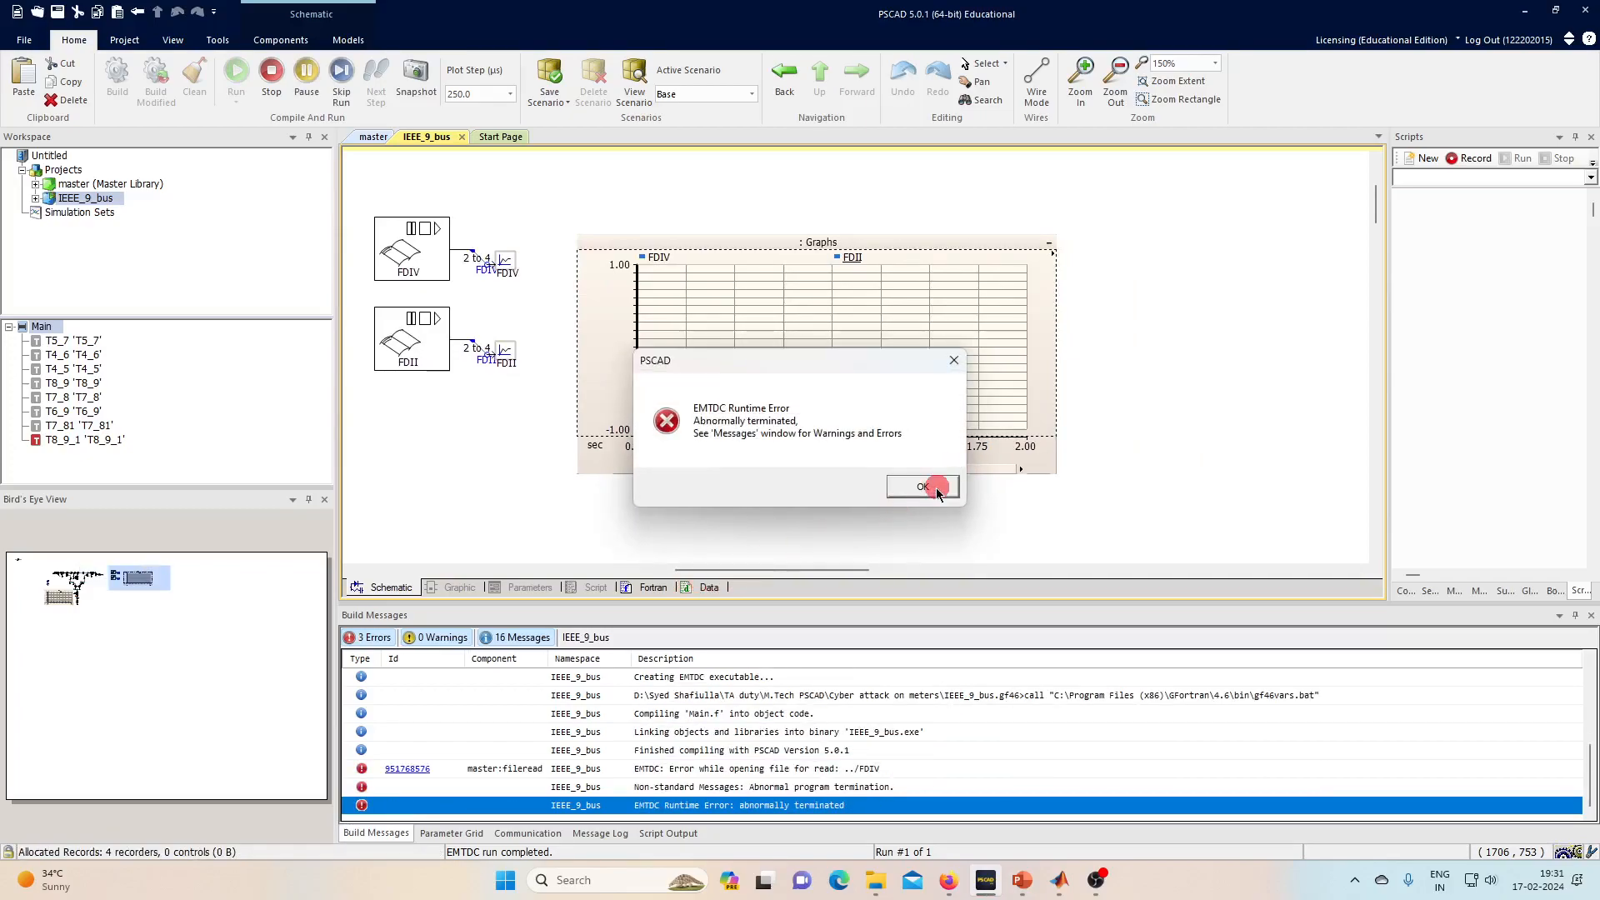
- Dismiss the error and set the file readers' names to FDIV.csv and FDII.csv
left_click(923, 487)
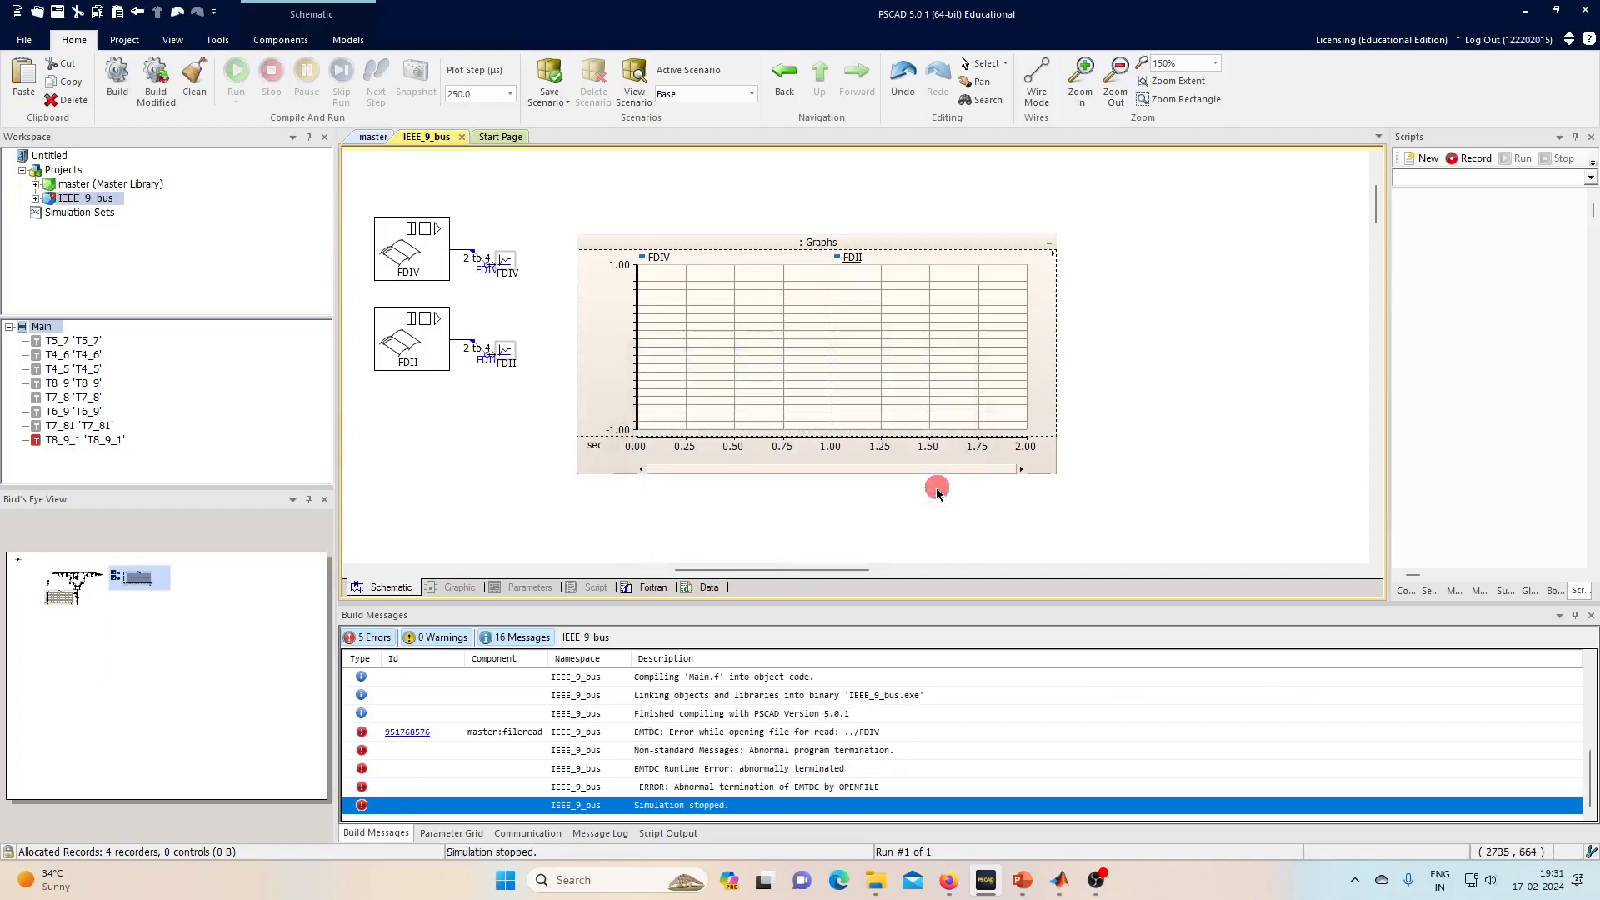
double_click(856, 347)
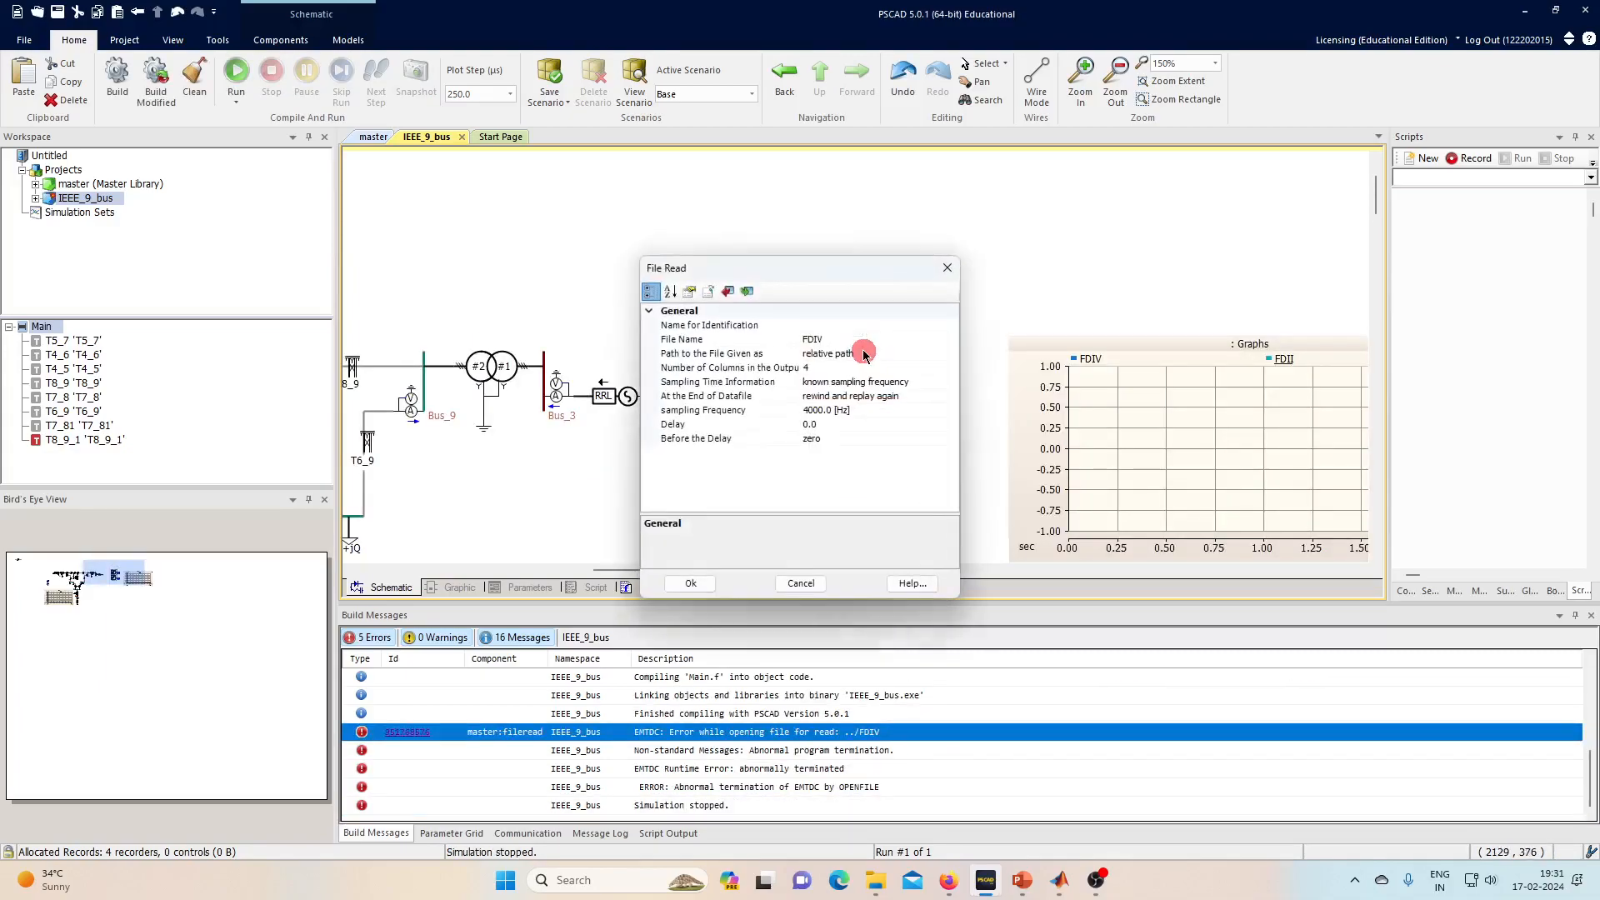
left_click(849, 339)
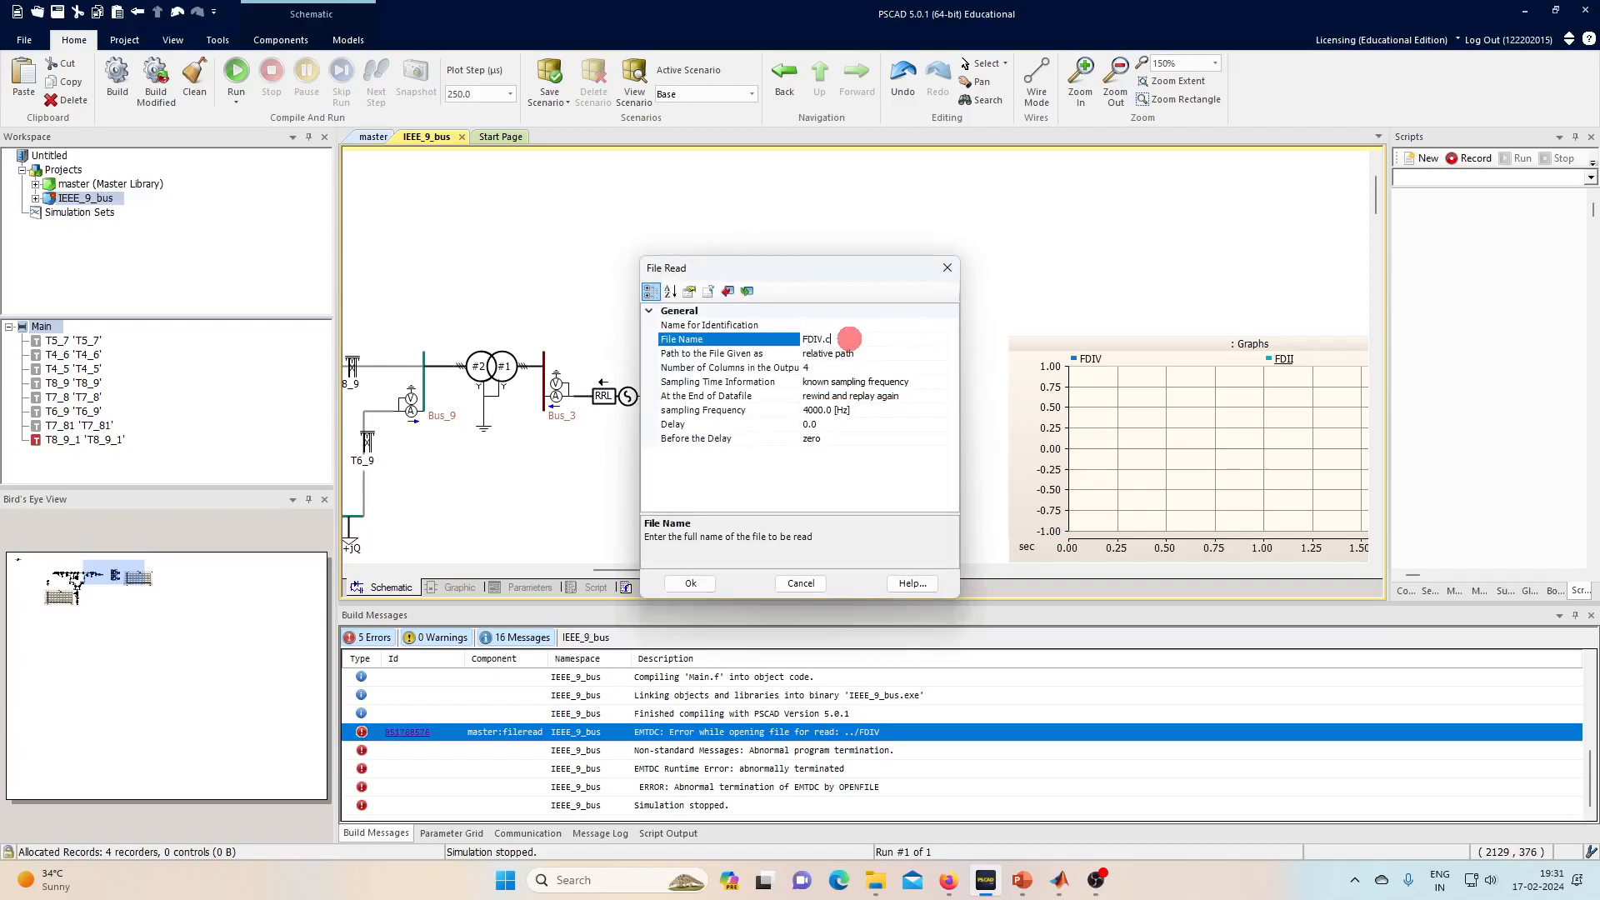
key("Return")
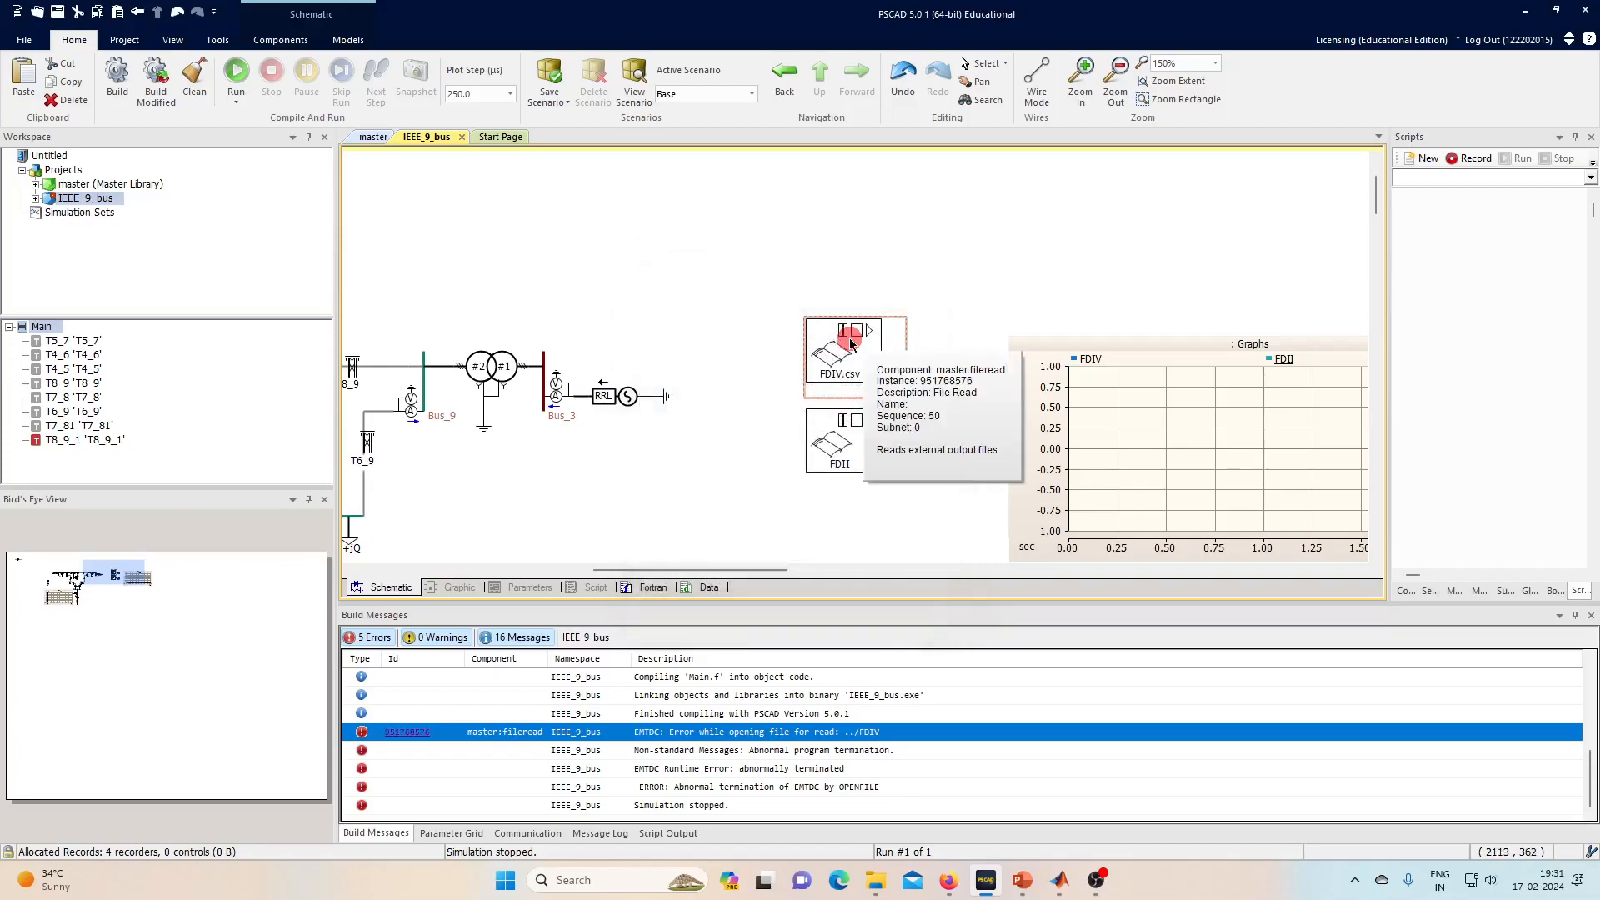
double_click(843, 433)
left_click(850, 338)
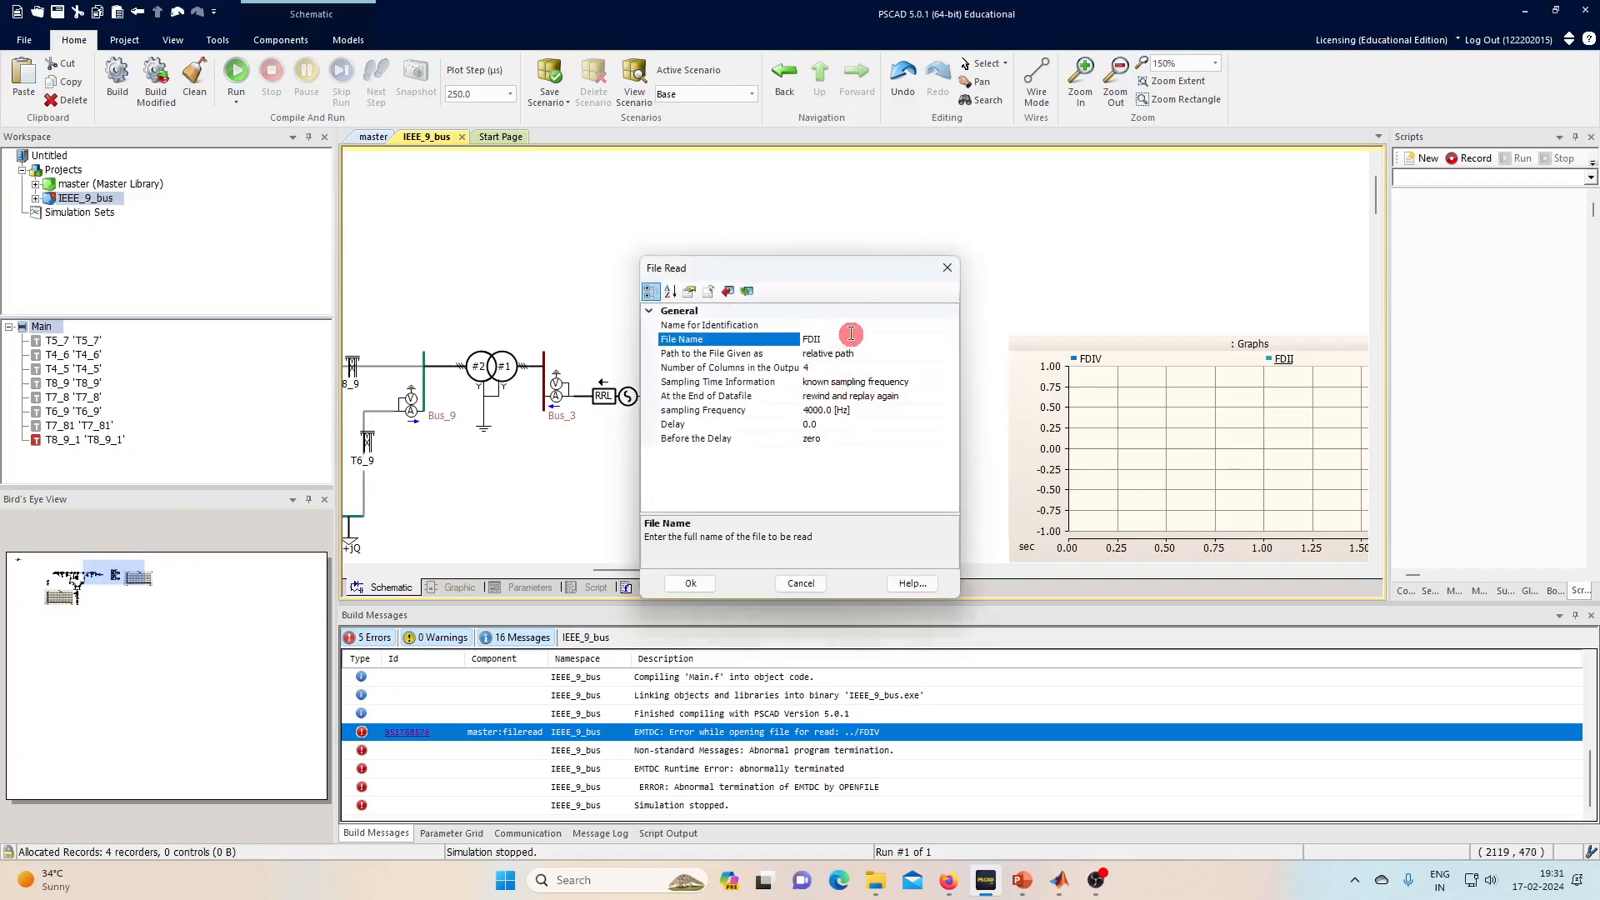
key("Return")
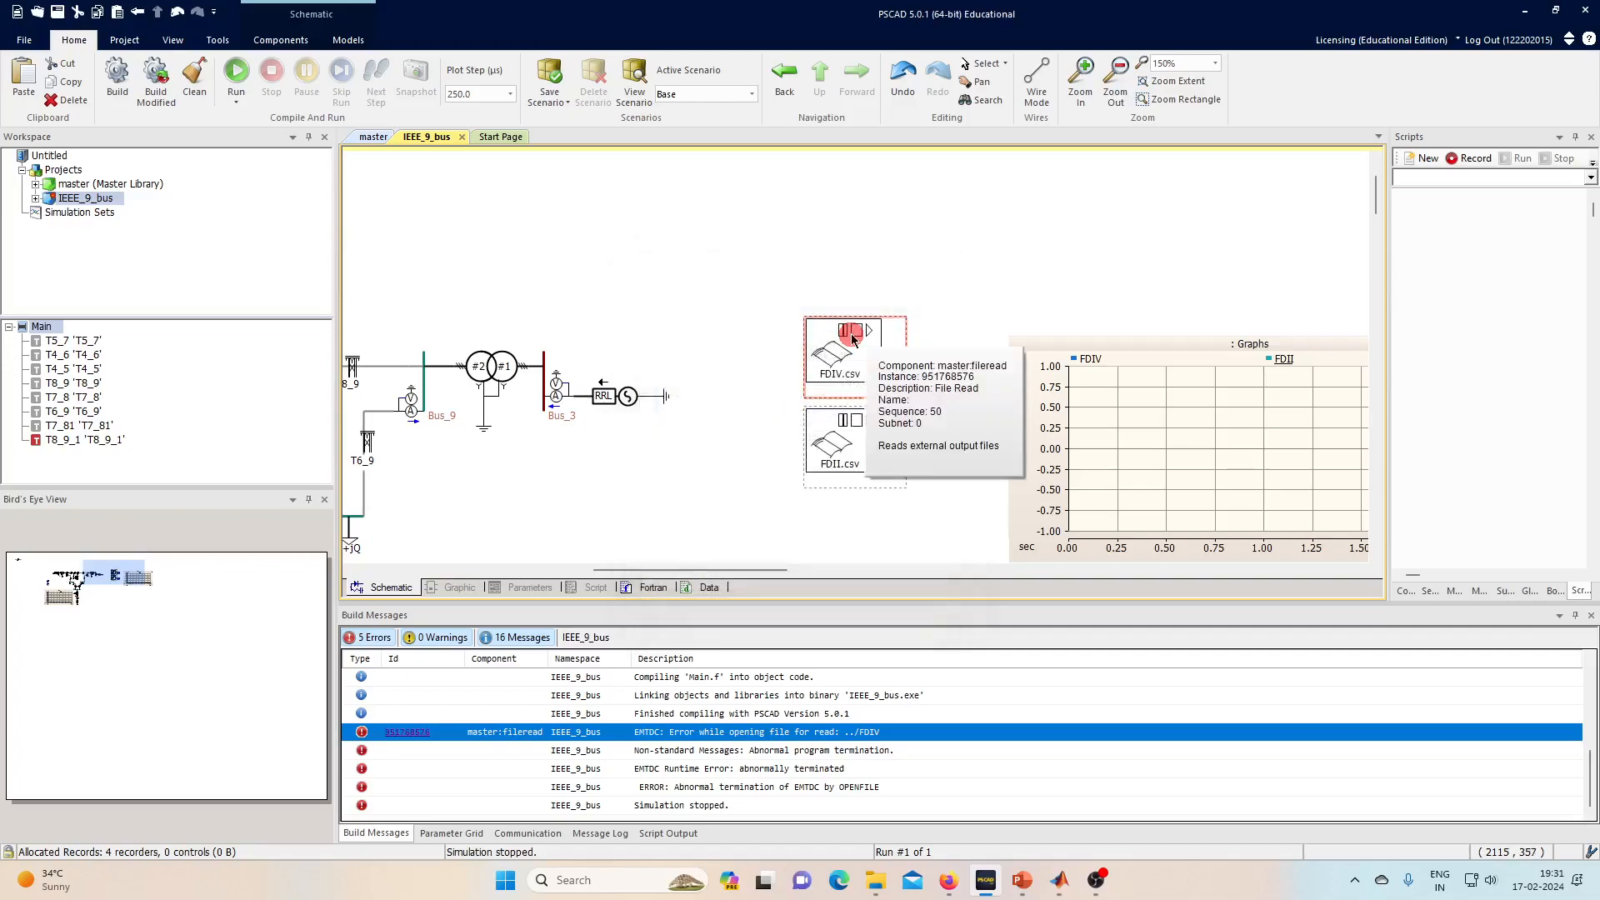
- Run the simulation, zoom the graph onto the burst near 1.0 s, then reset it
left_click(236, 73)
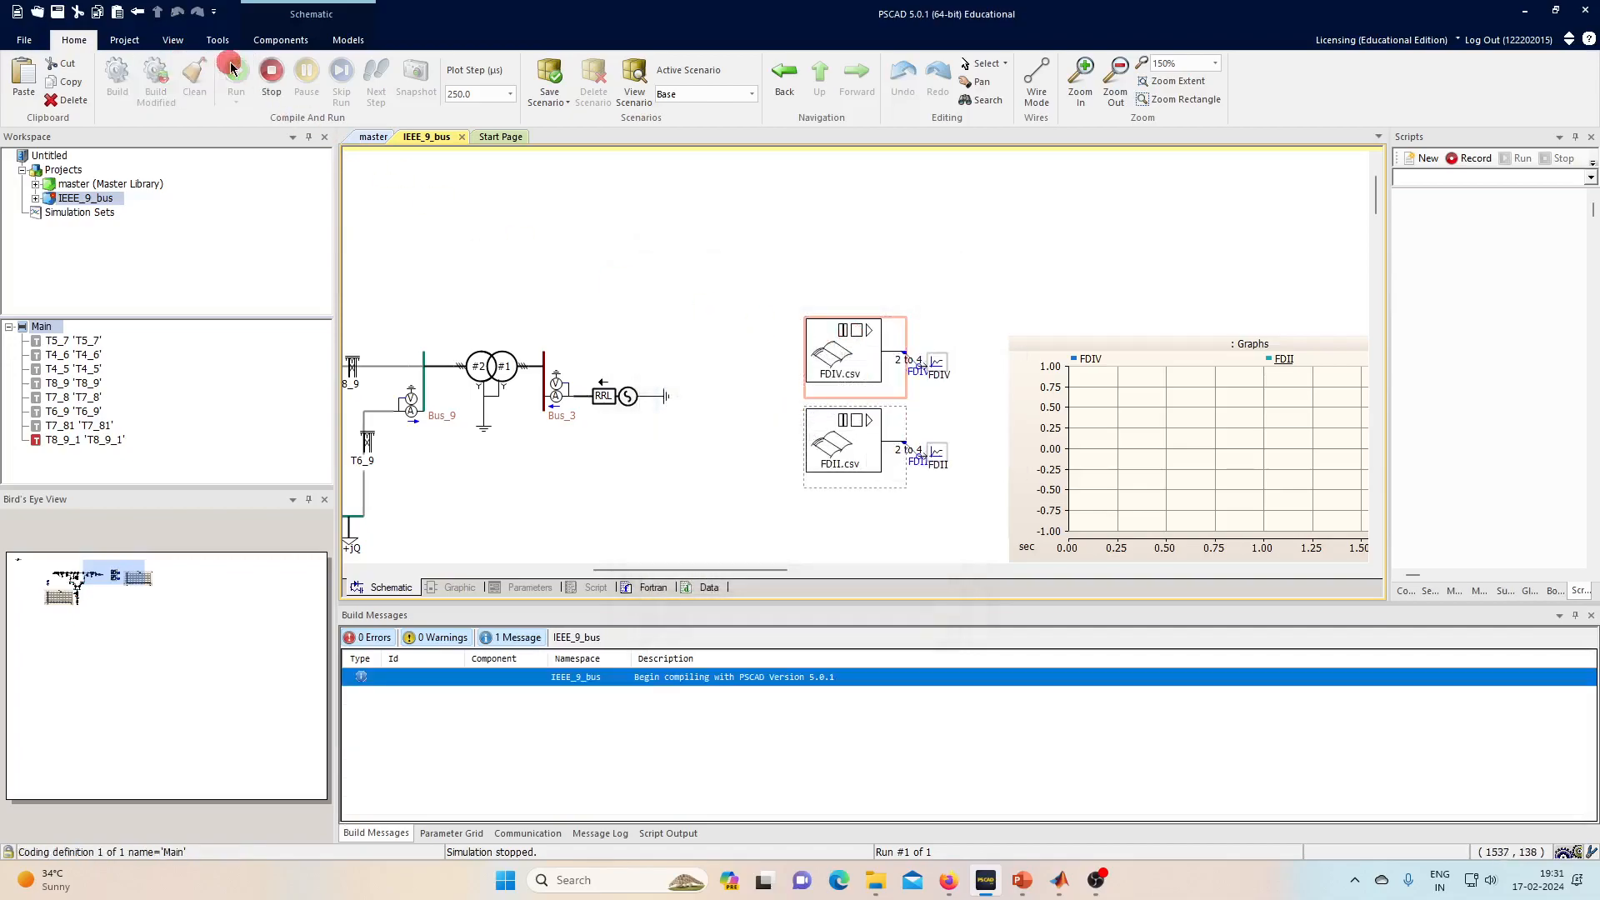
left_click_drag(636, 571, 699, 572)
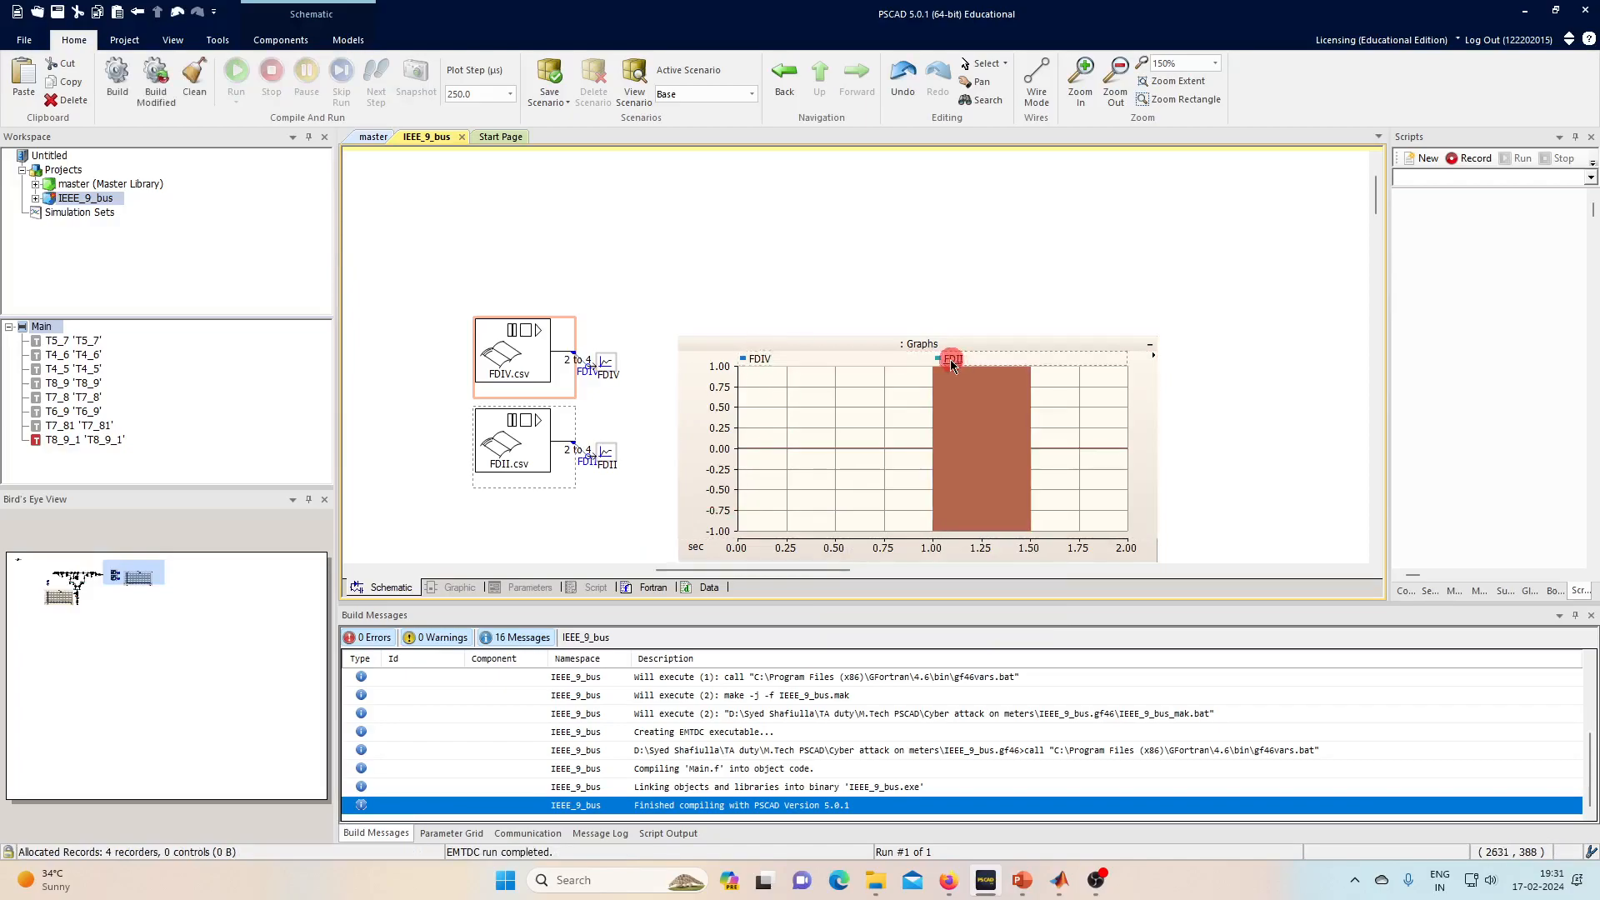
mouse_move(953, 364)
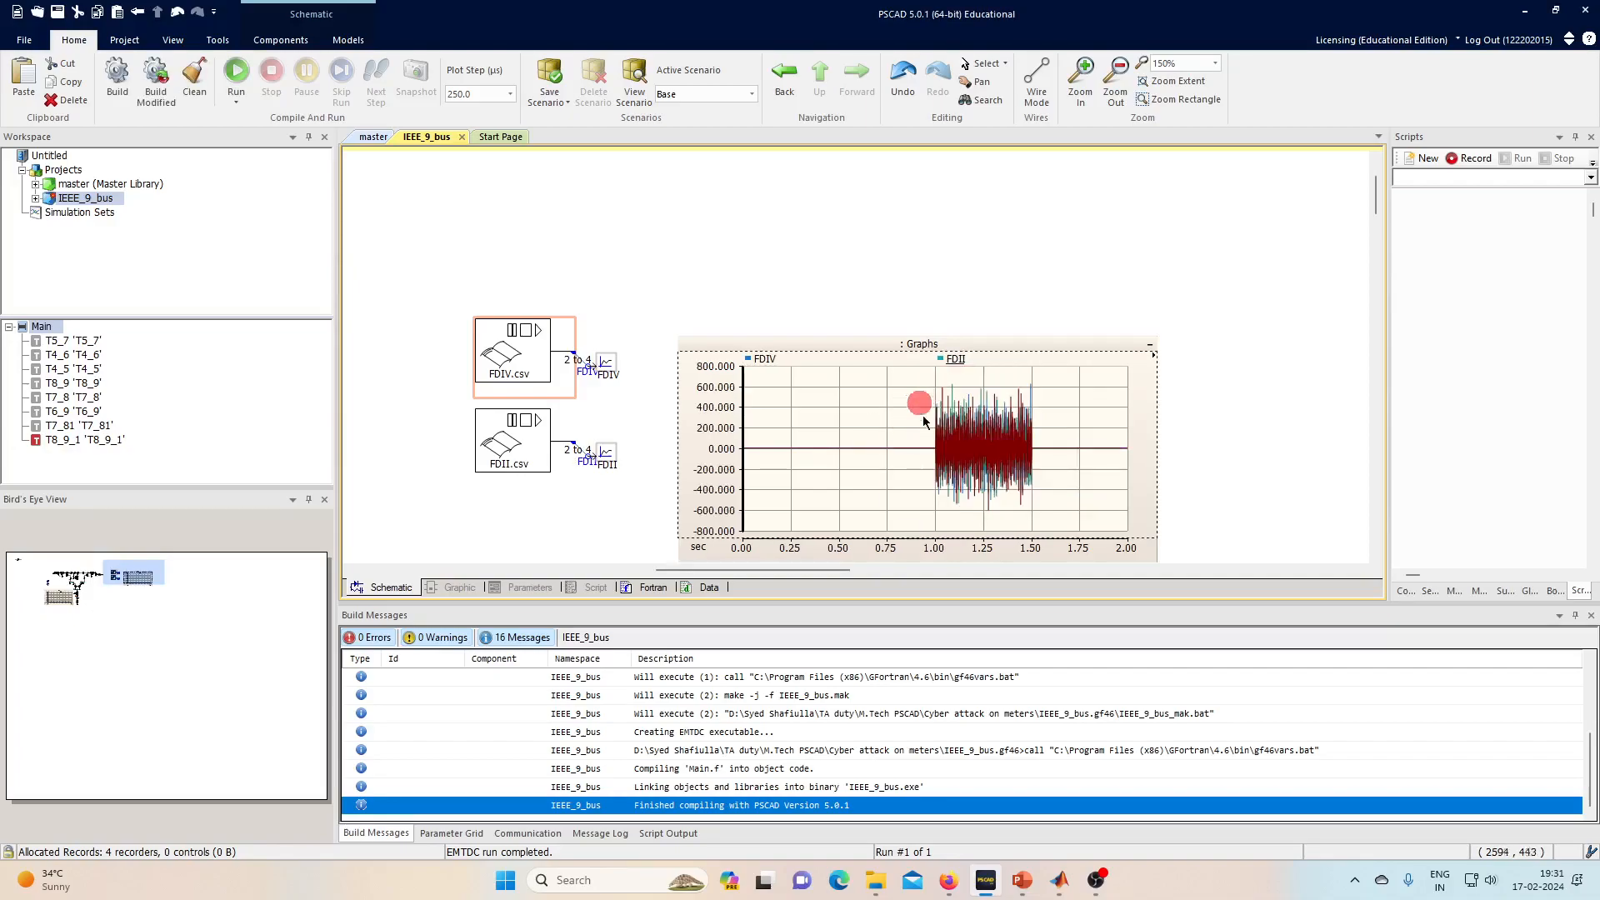
left_click_drag(923, 433, 954, 434)
left_click_drag(865, 407, 1037, 496)
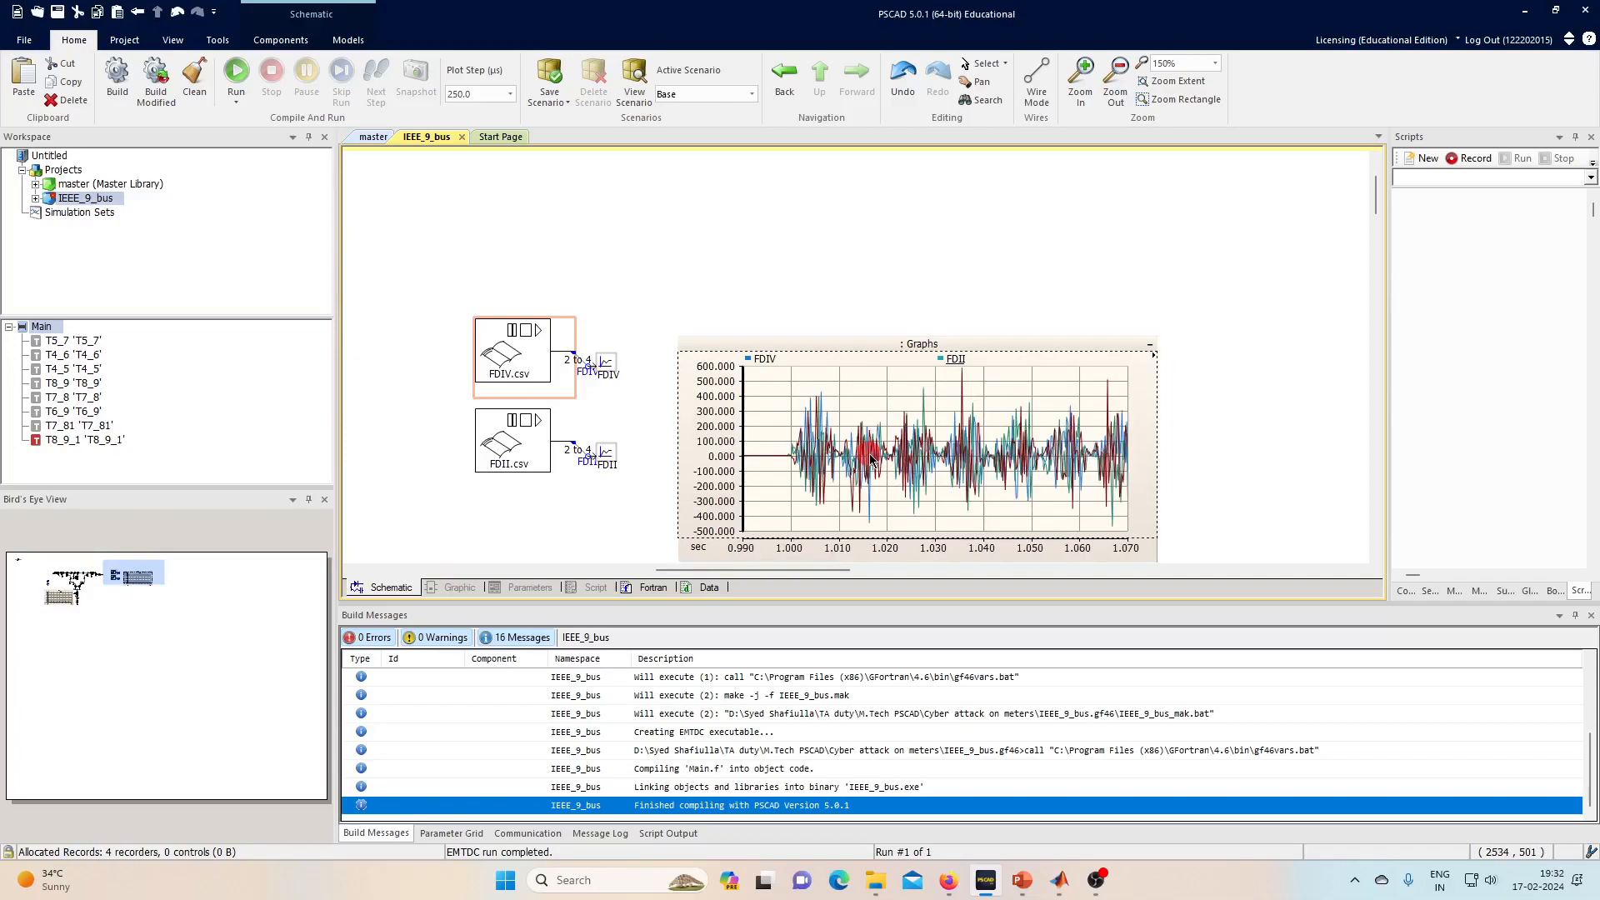
key("r")
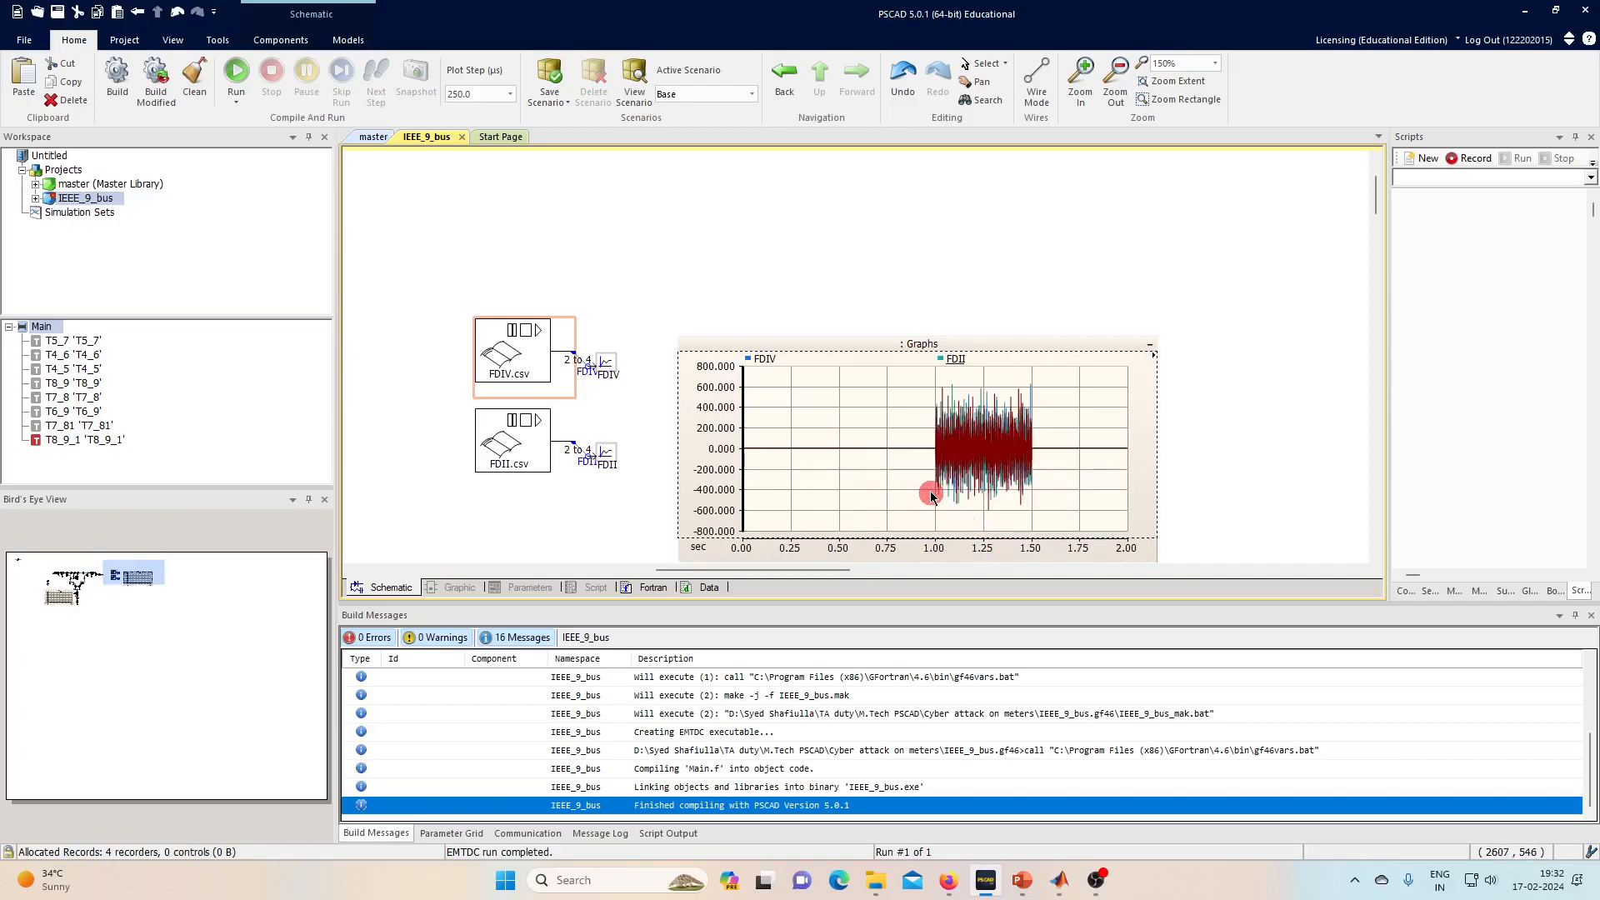
- Hide FDIV traces 1, 2 and 3 on the graph
left_click(750, 360)
left_click(809, 390)
left_click(811, 405)
left_click(810, 418)
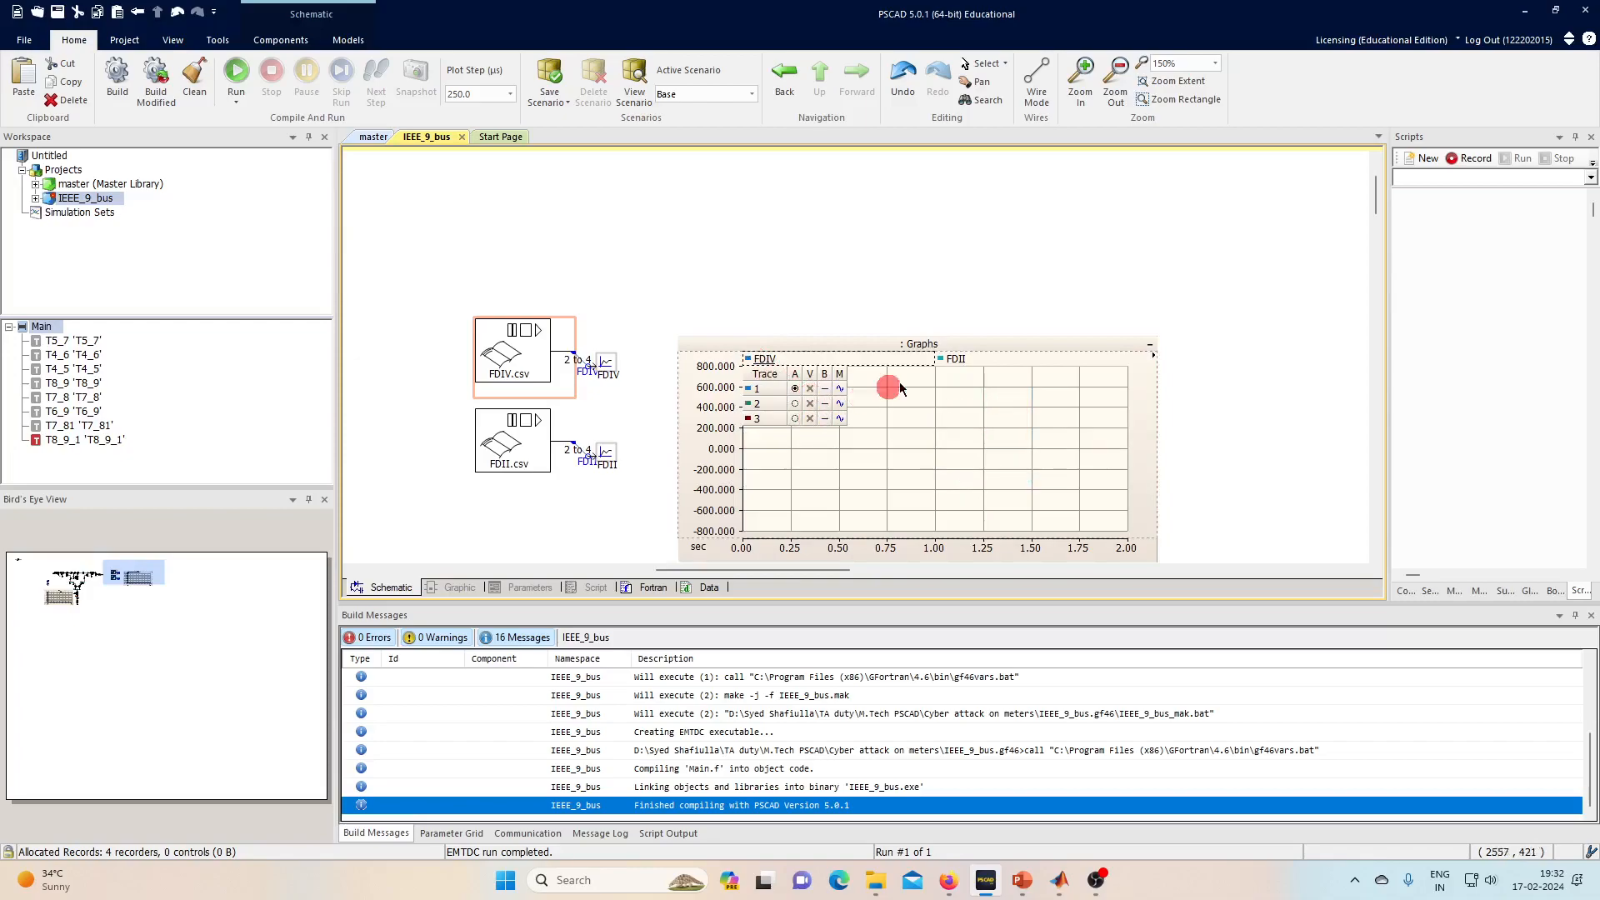
- Show FDII traces 1, 2 and 3 on the graph
double_click(951, 357)
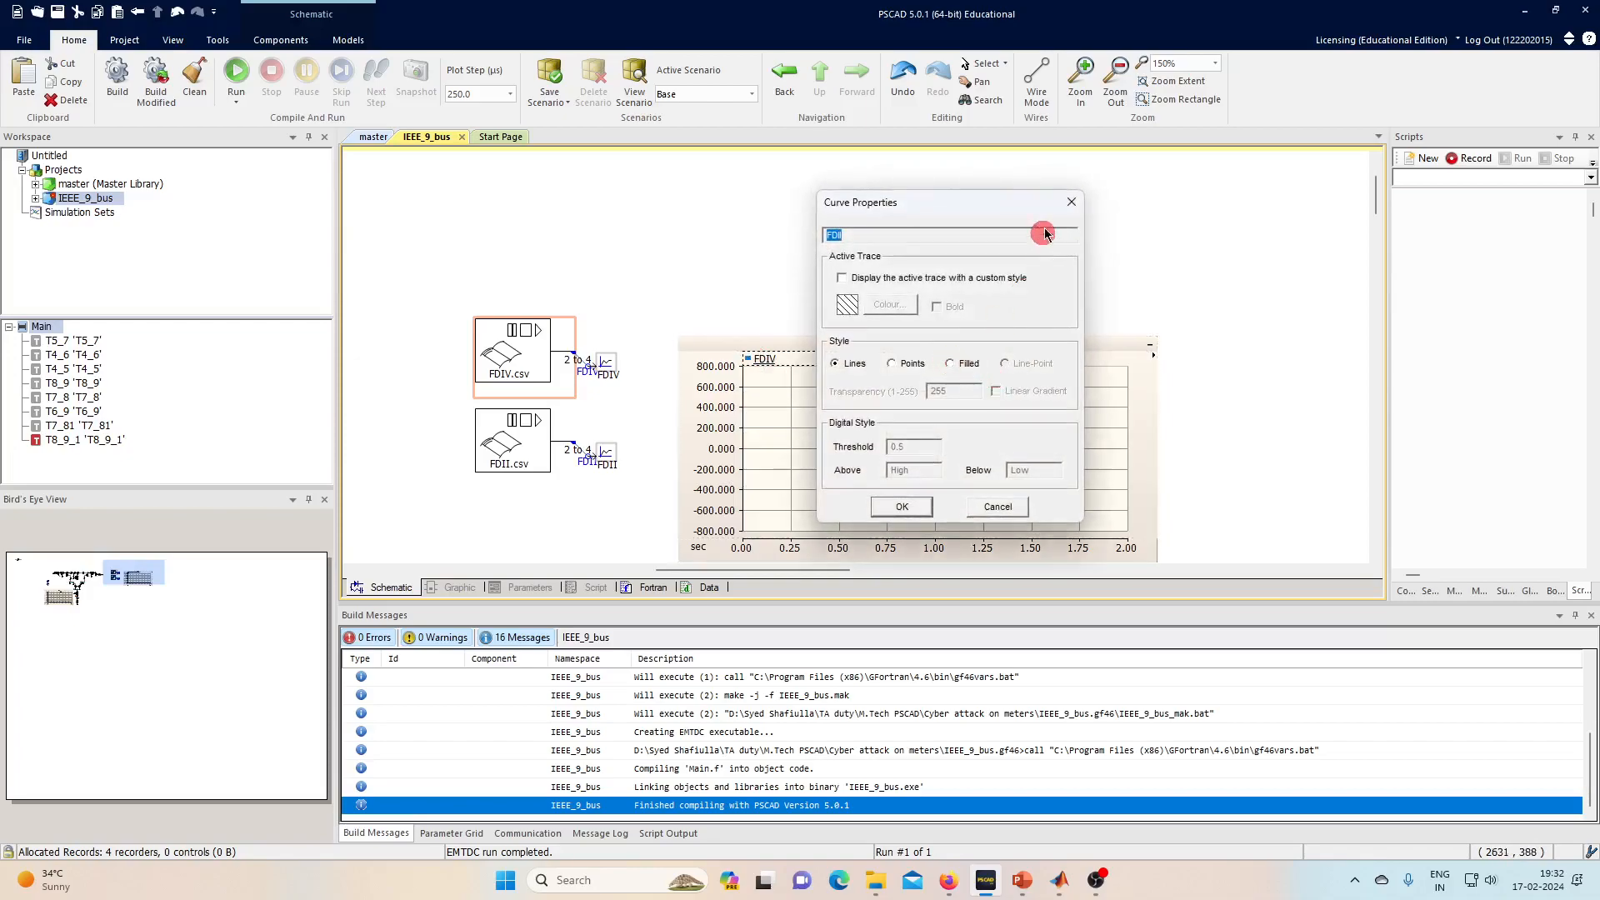
key("Escape")
left_click(953, 360)
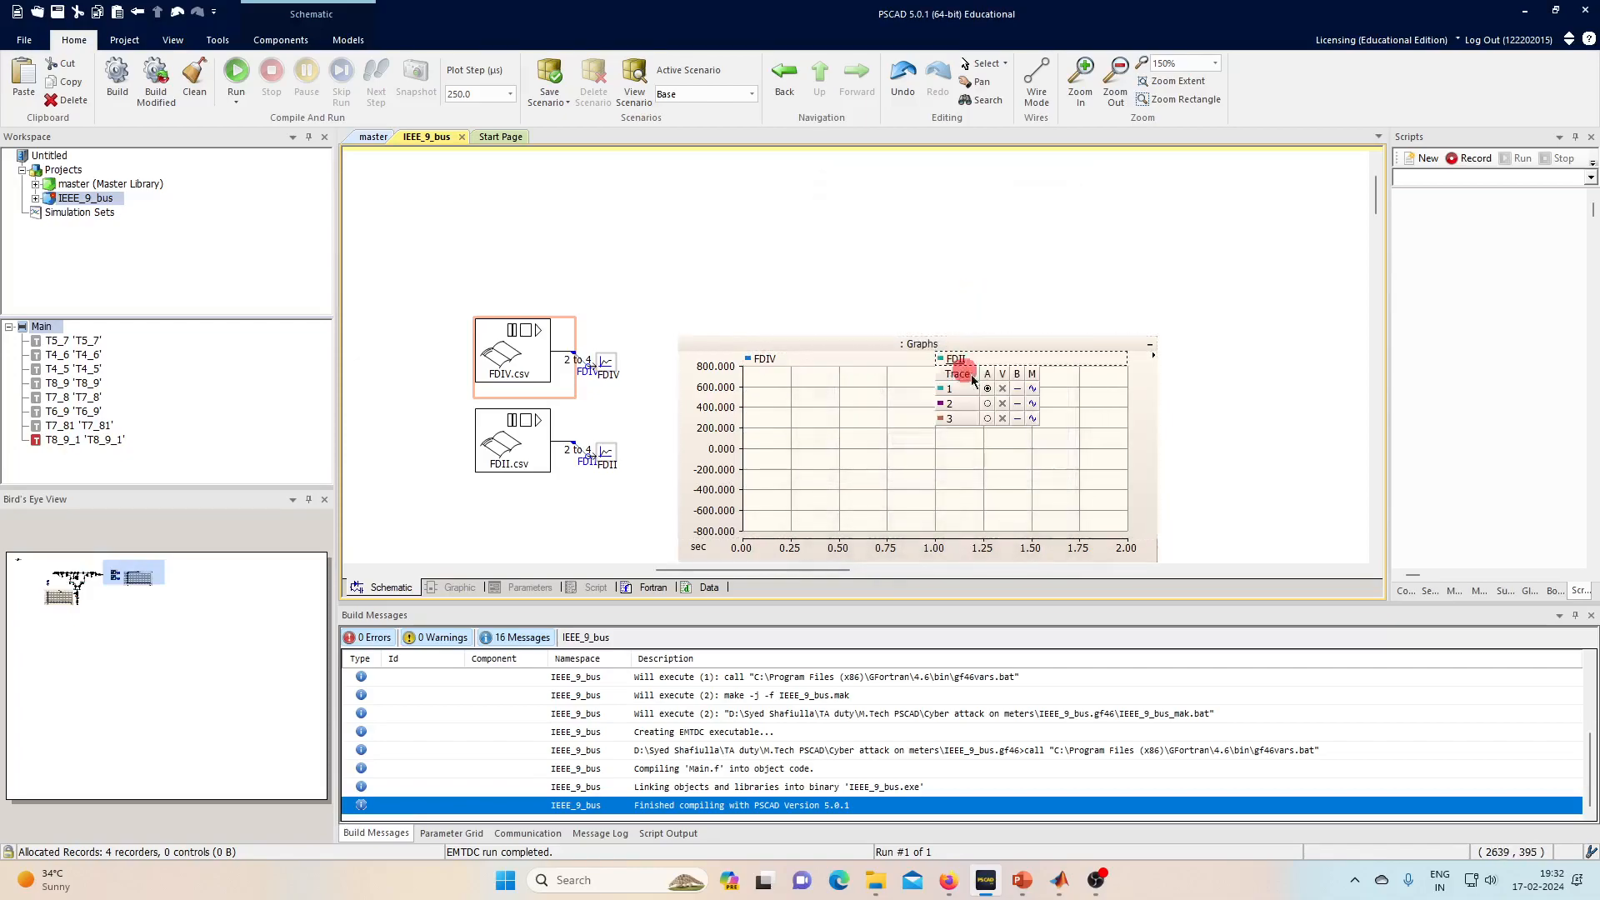
left_click(1003, 389)
left_click(1003, 405)
left_click(1003, 418)
left_click(983, 480)
- Fit the y-axis to the FDII curves, zoom to 0.96–1.14 s, then restore 0–2 s
left_click(983, 480)
key("y")
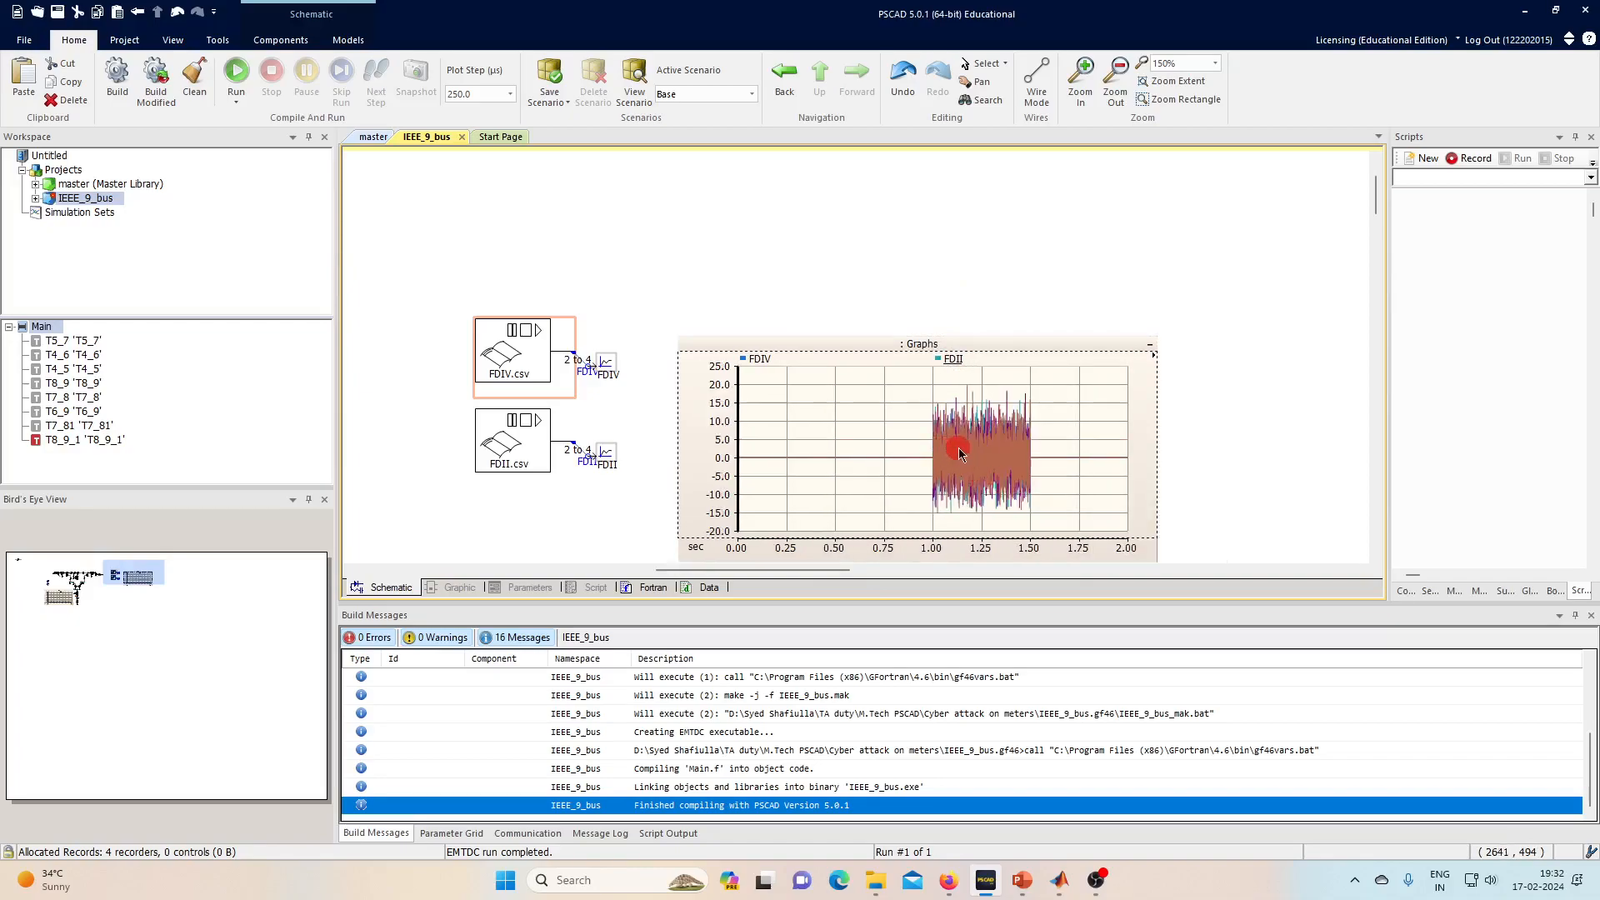
left_click_drag(926, 449, 959, 449)
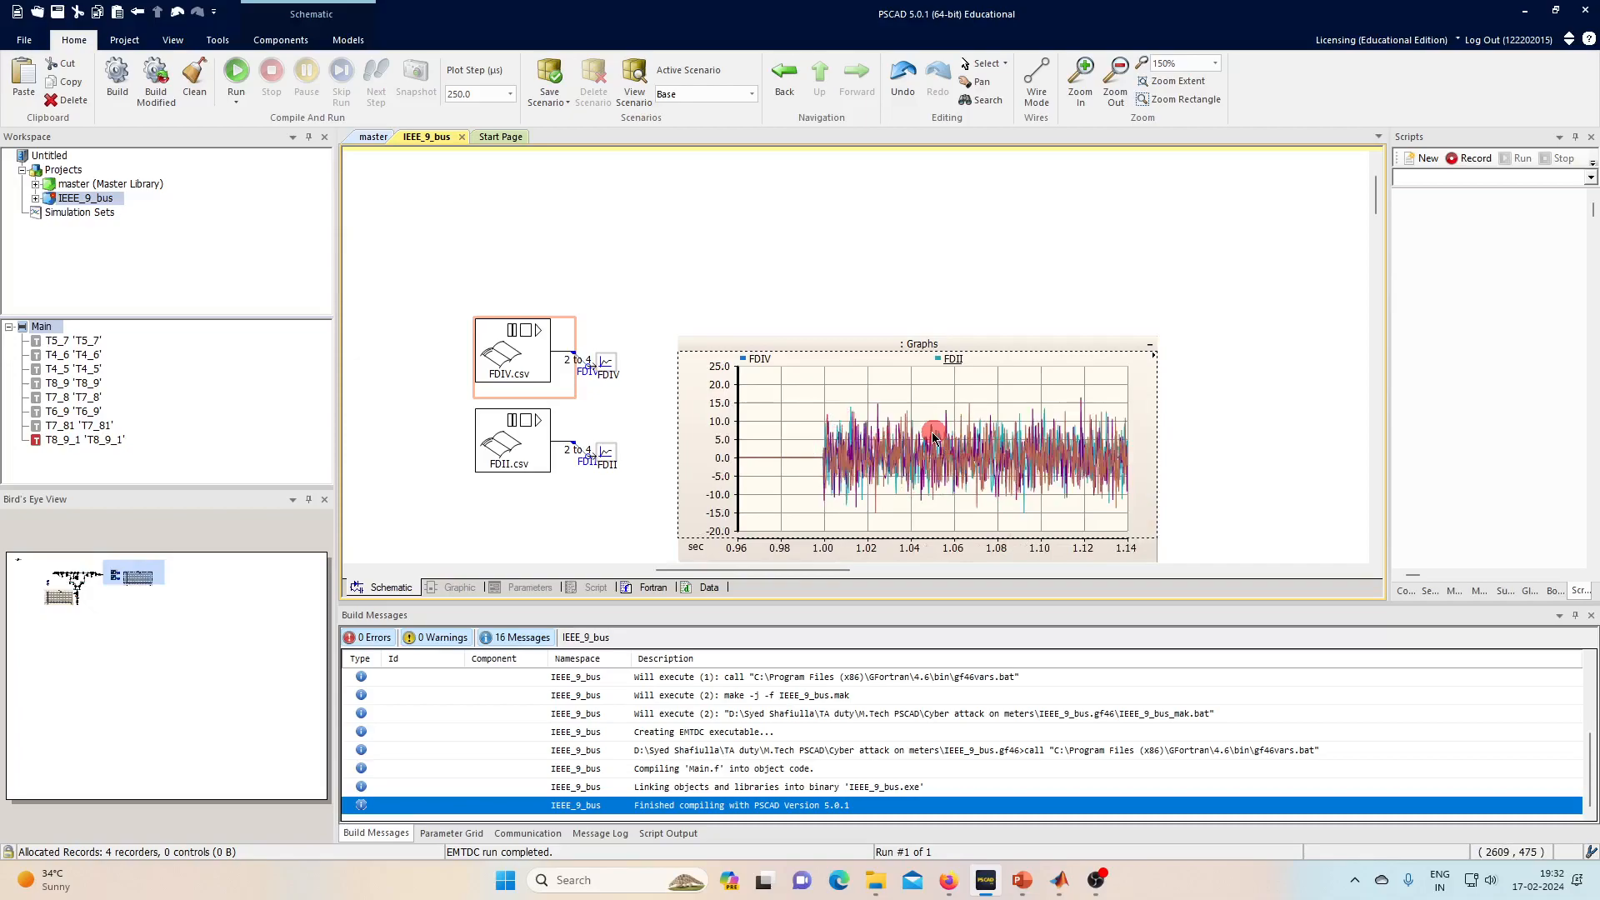
right_click(932, 438)
left_click(983, 442)
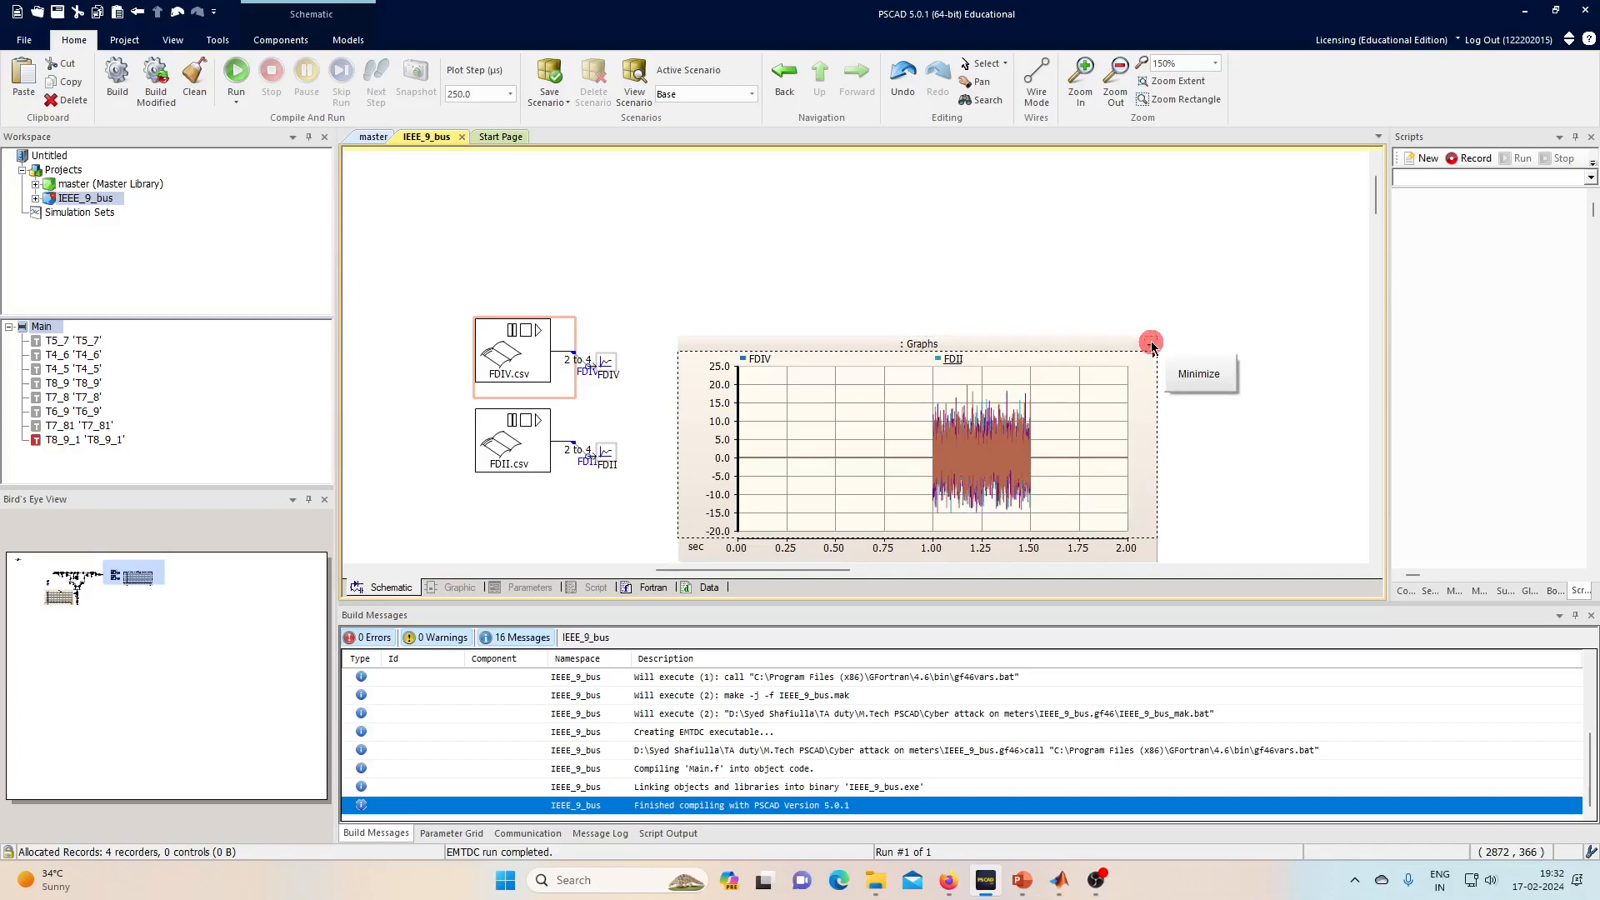
left_click(986, 452)
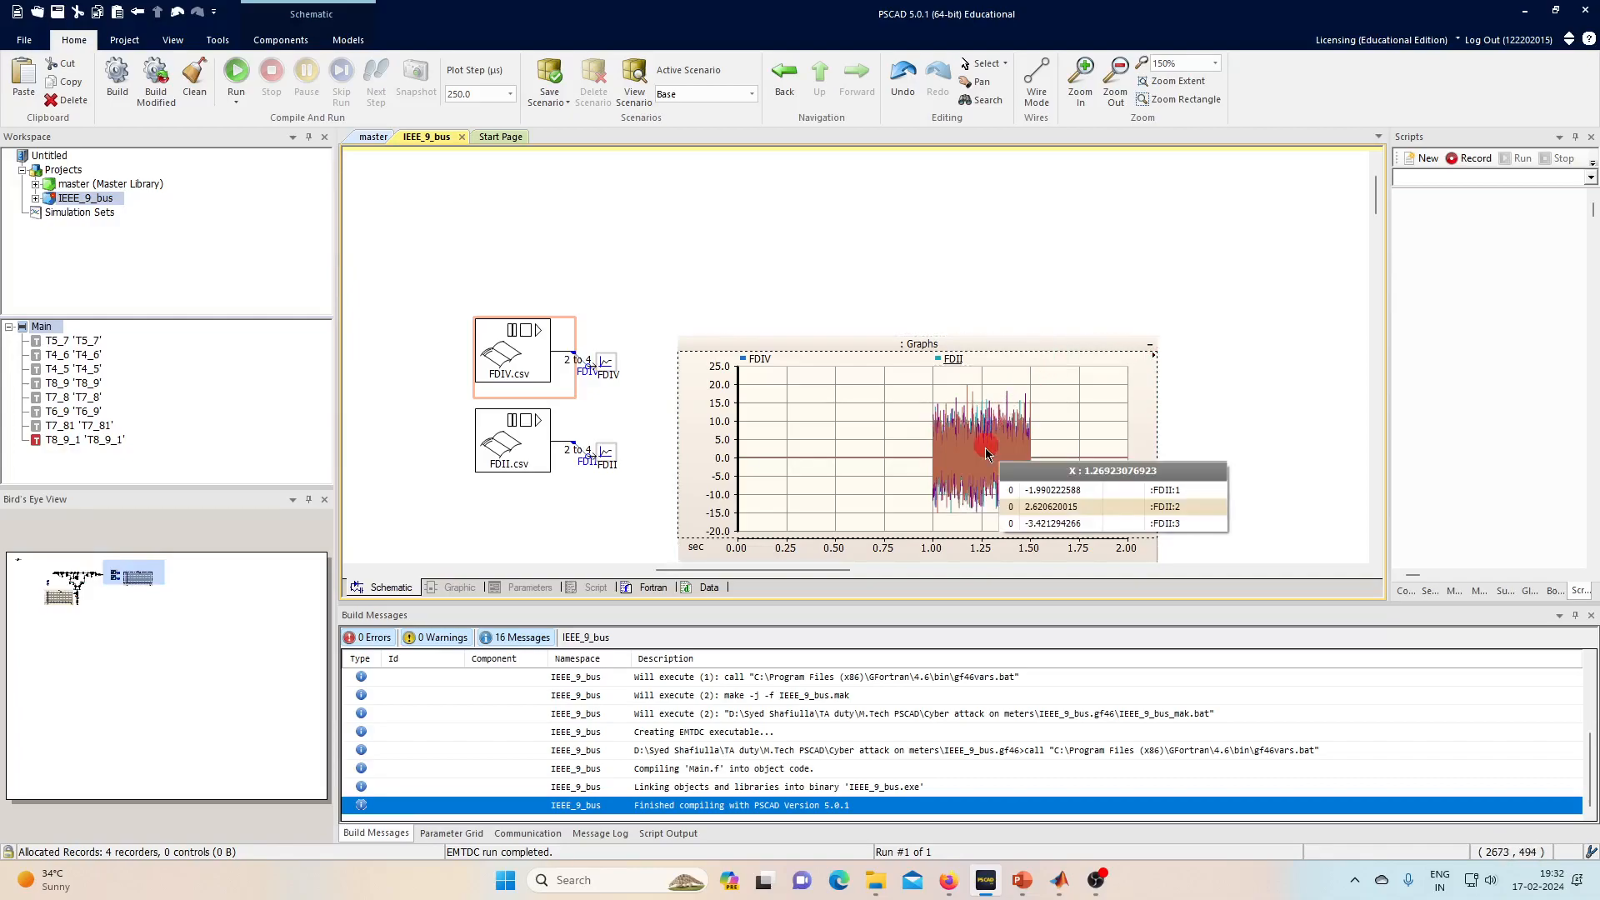
- Collapse the graphs frame and add a data signal label named i78
left_click(1149, 344)
scroll(1050, 315, "down", 3)
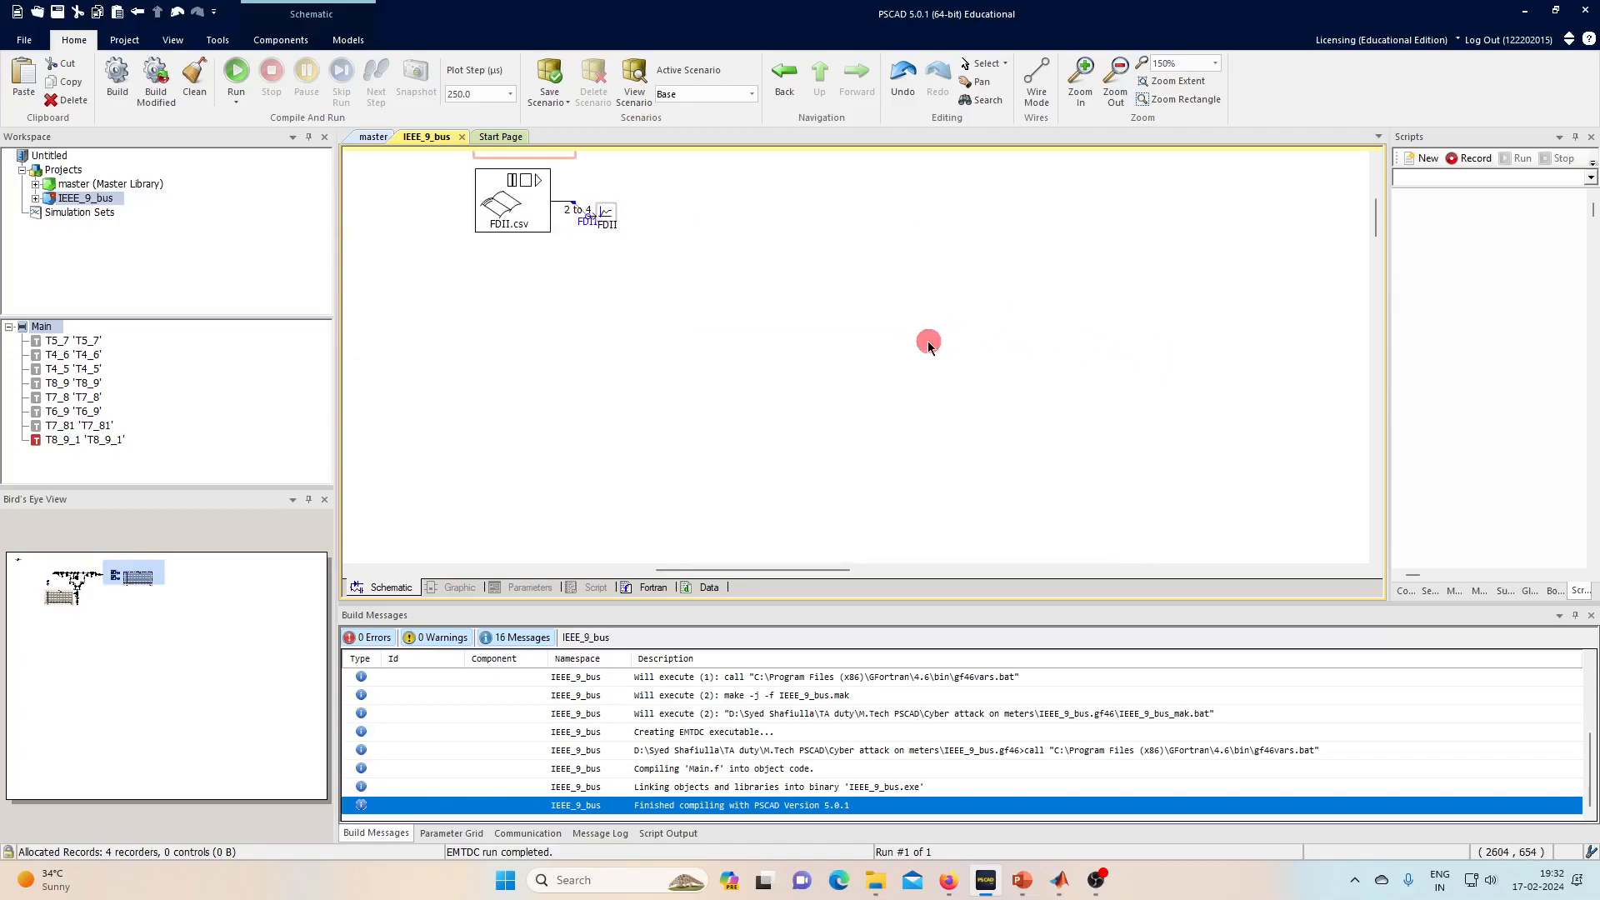
scroll(978, 351, "down", 1)
left_click(286, 41)
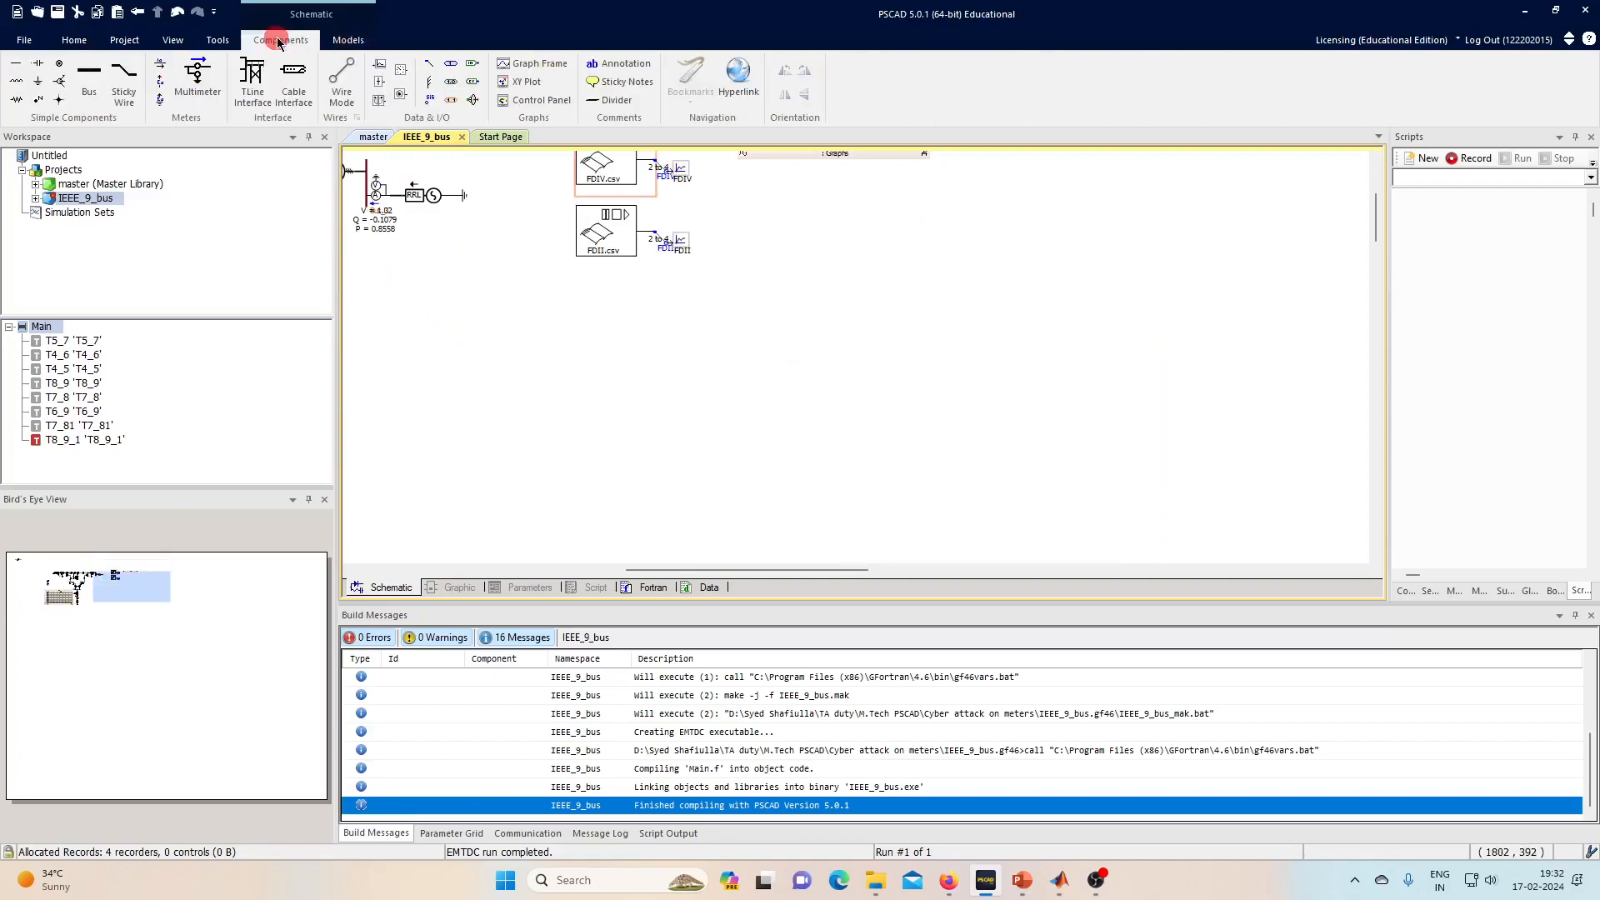
left_click(406, 70)
left_click(476, 304)
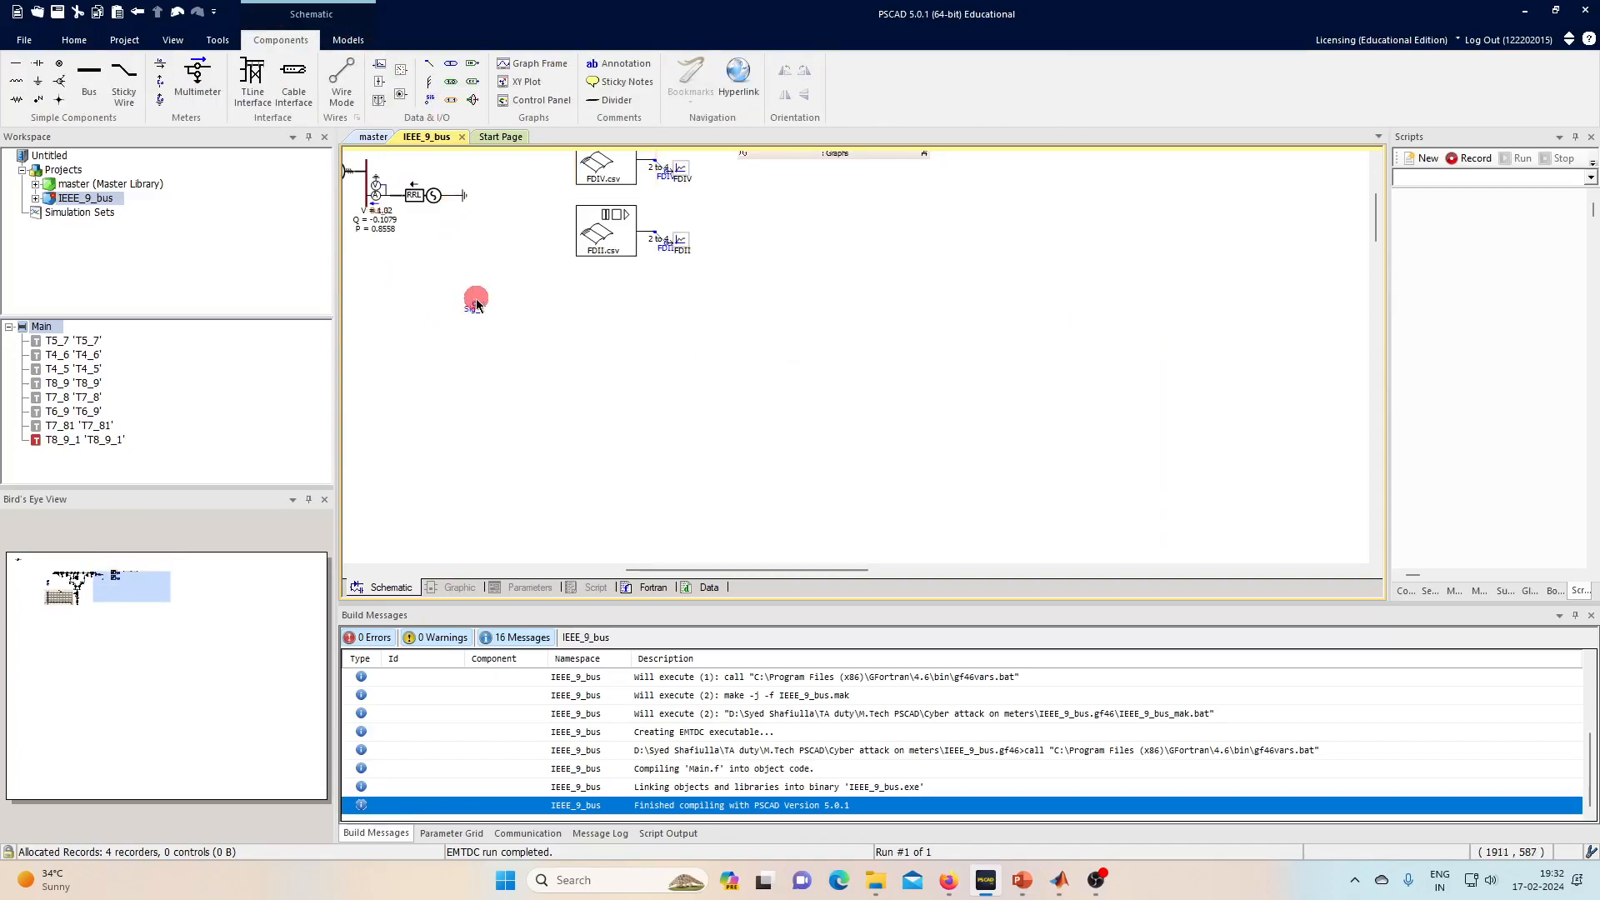
left_click(433, 100)
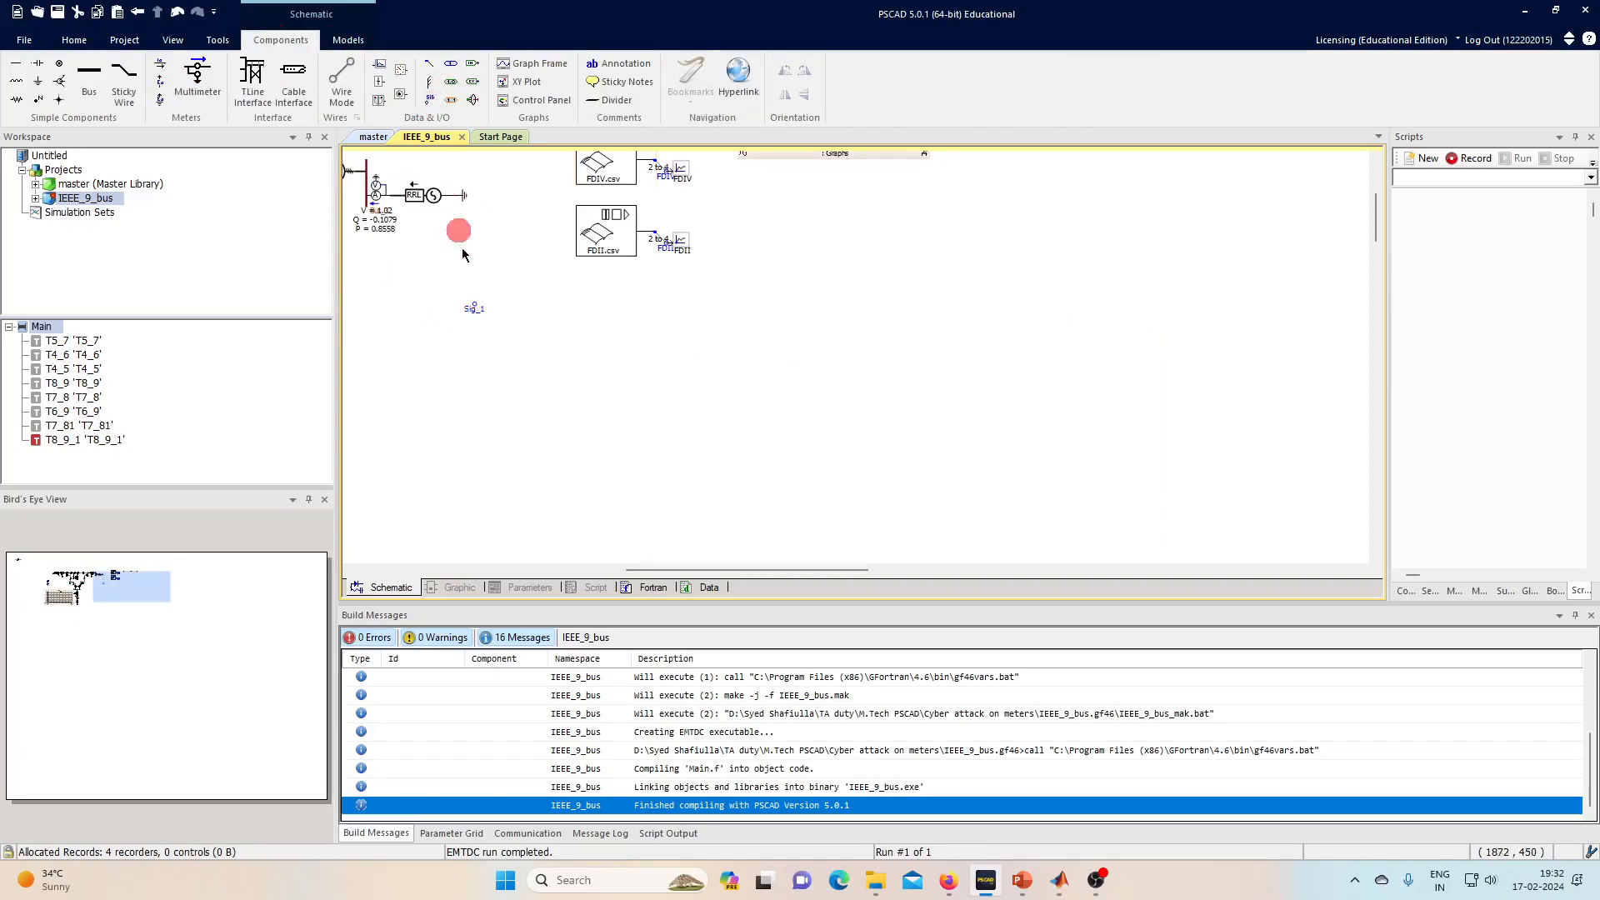
double_click(473, 315)
left_click(821, 326)
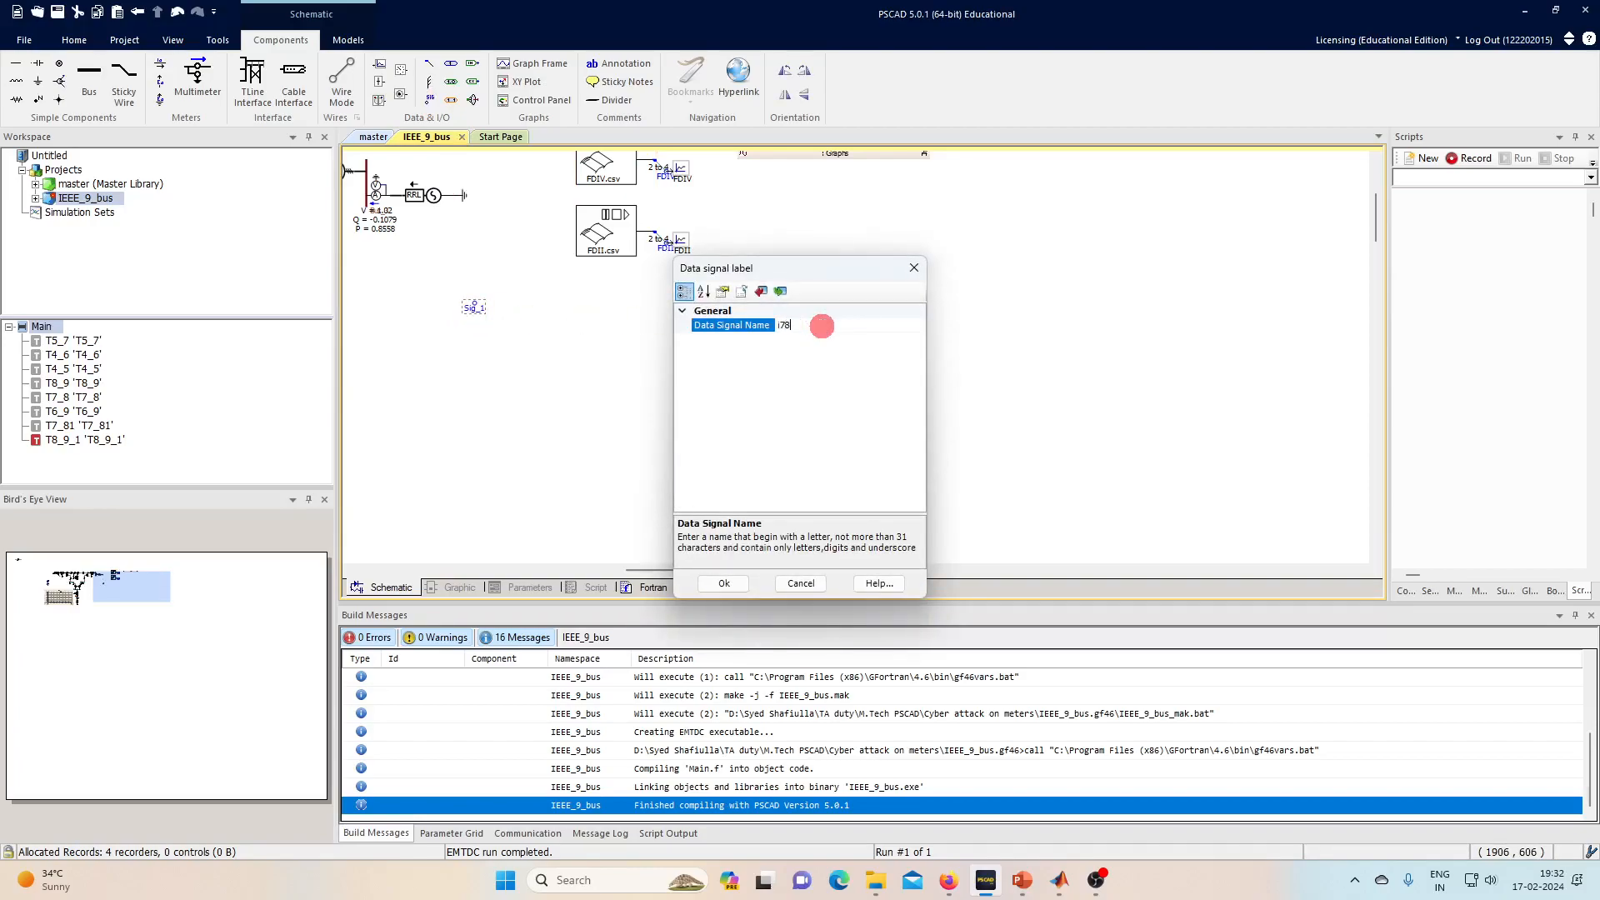
key("Return")
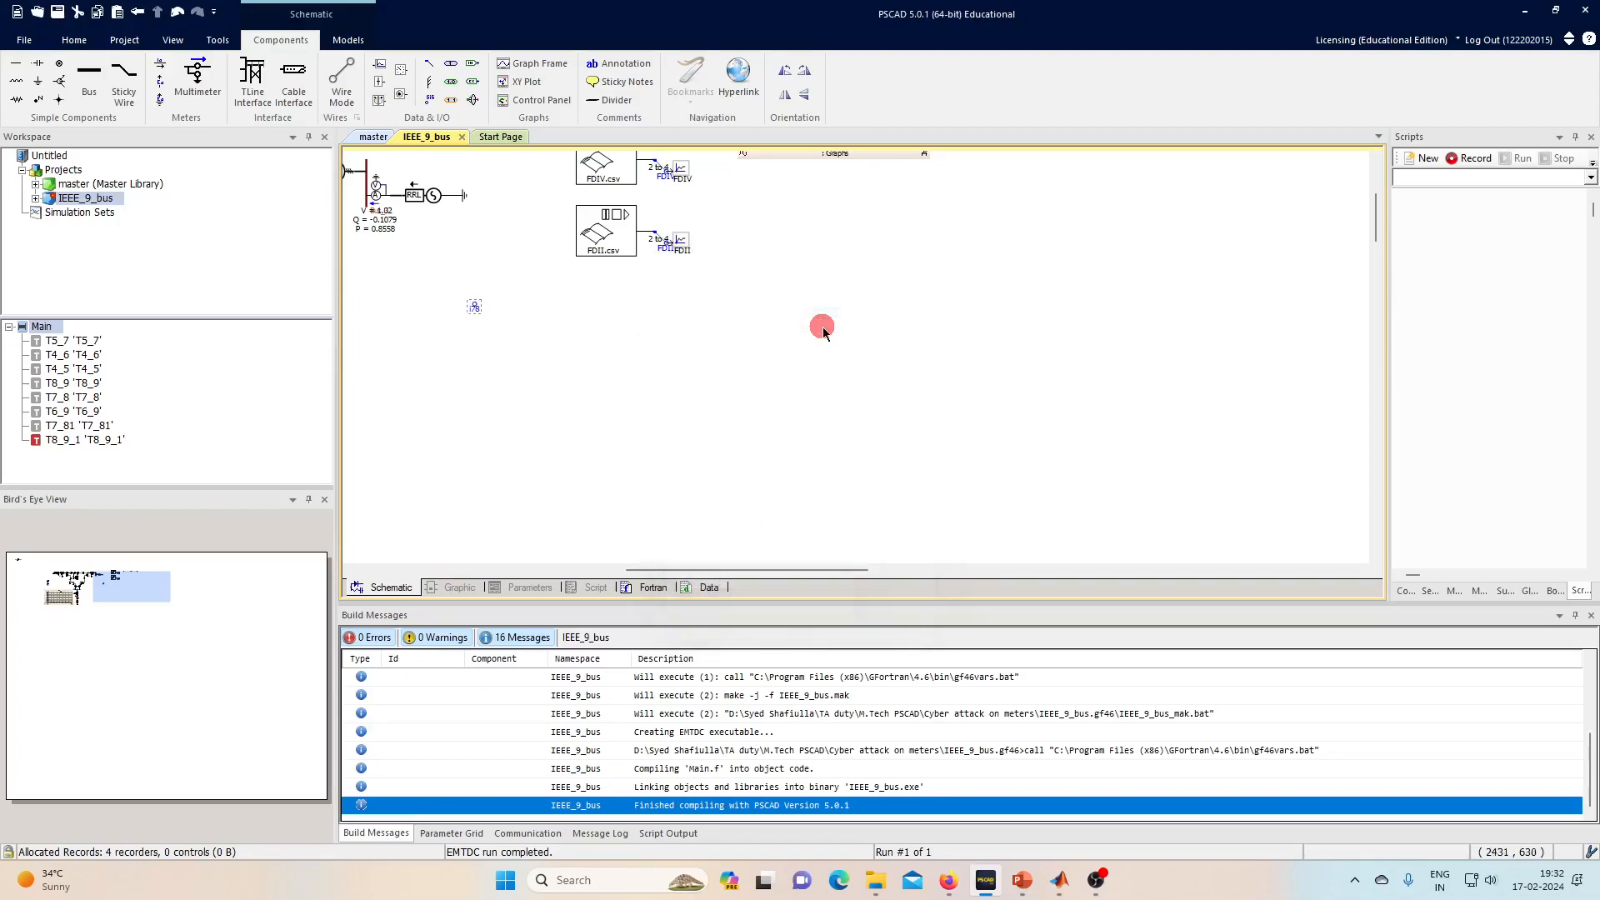
- Add a second data signal label named v7 below i78
left_click(429, 99)
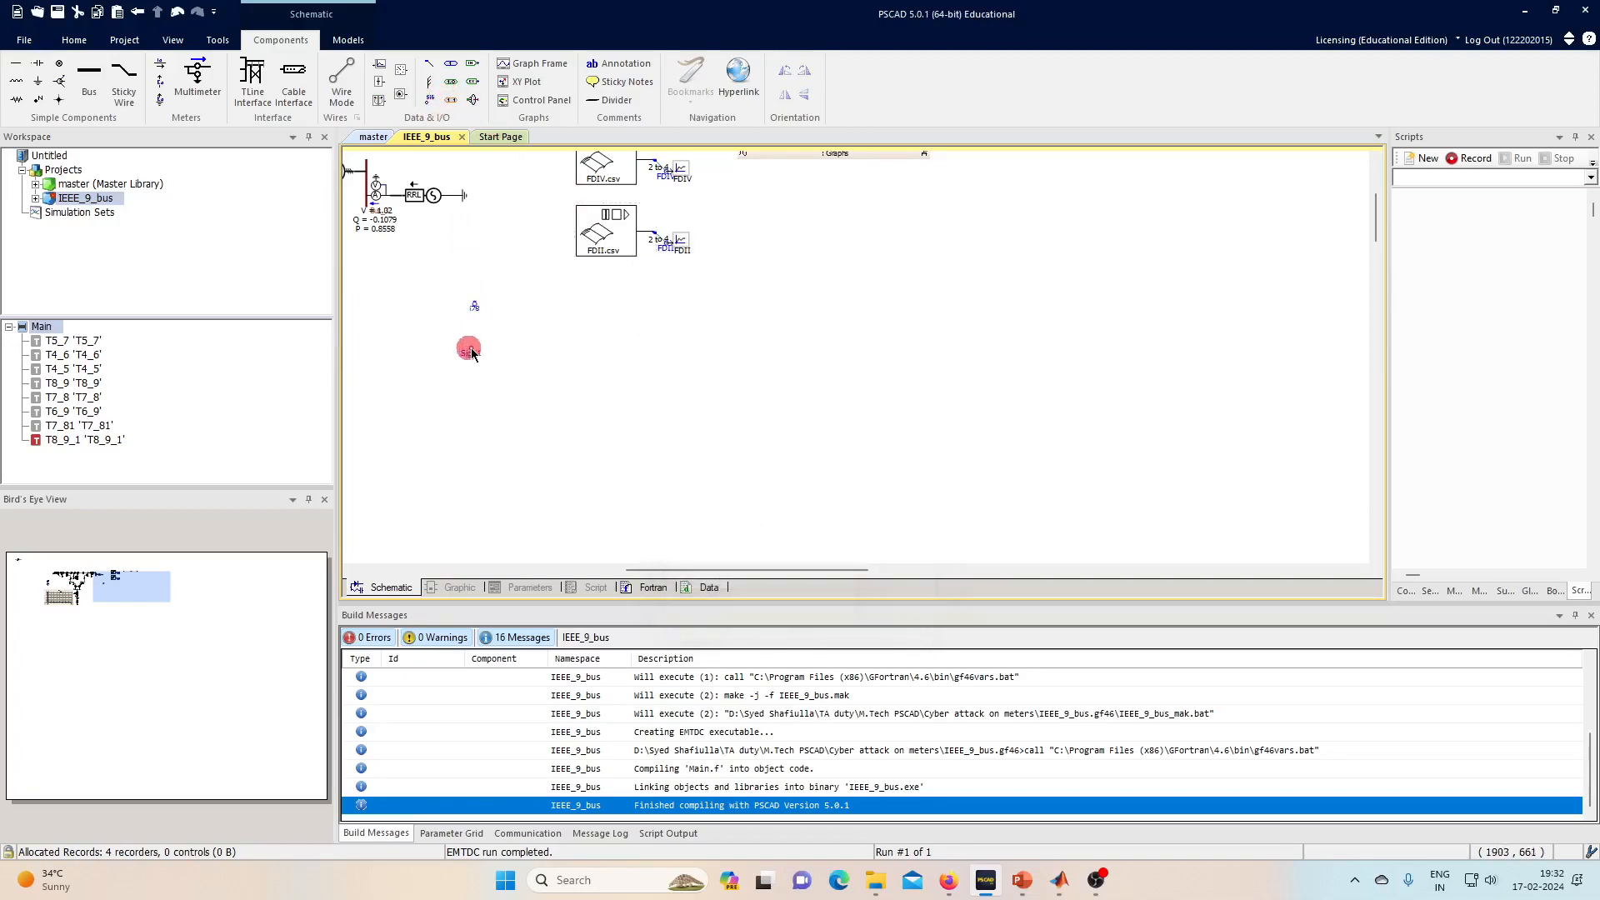
left_click(472, 348)
left_click(429, 101)
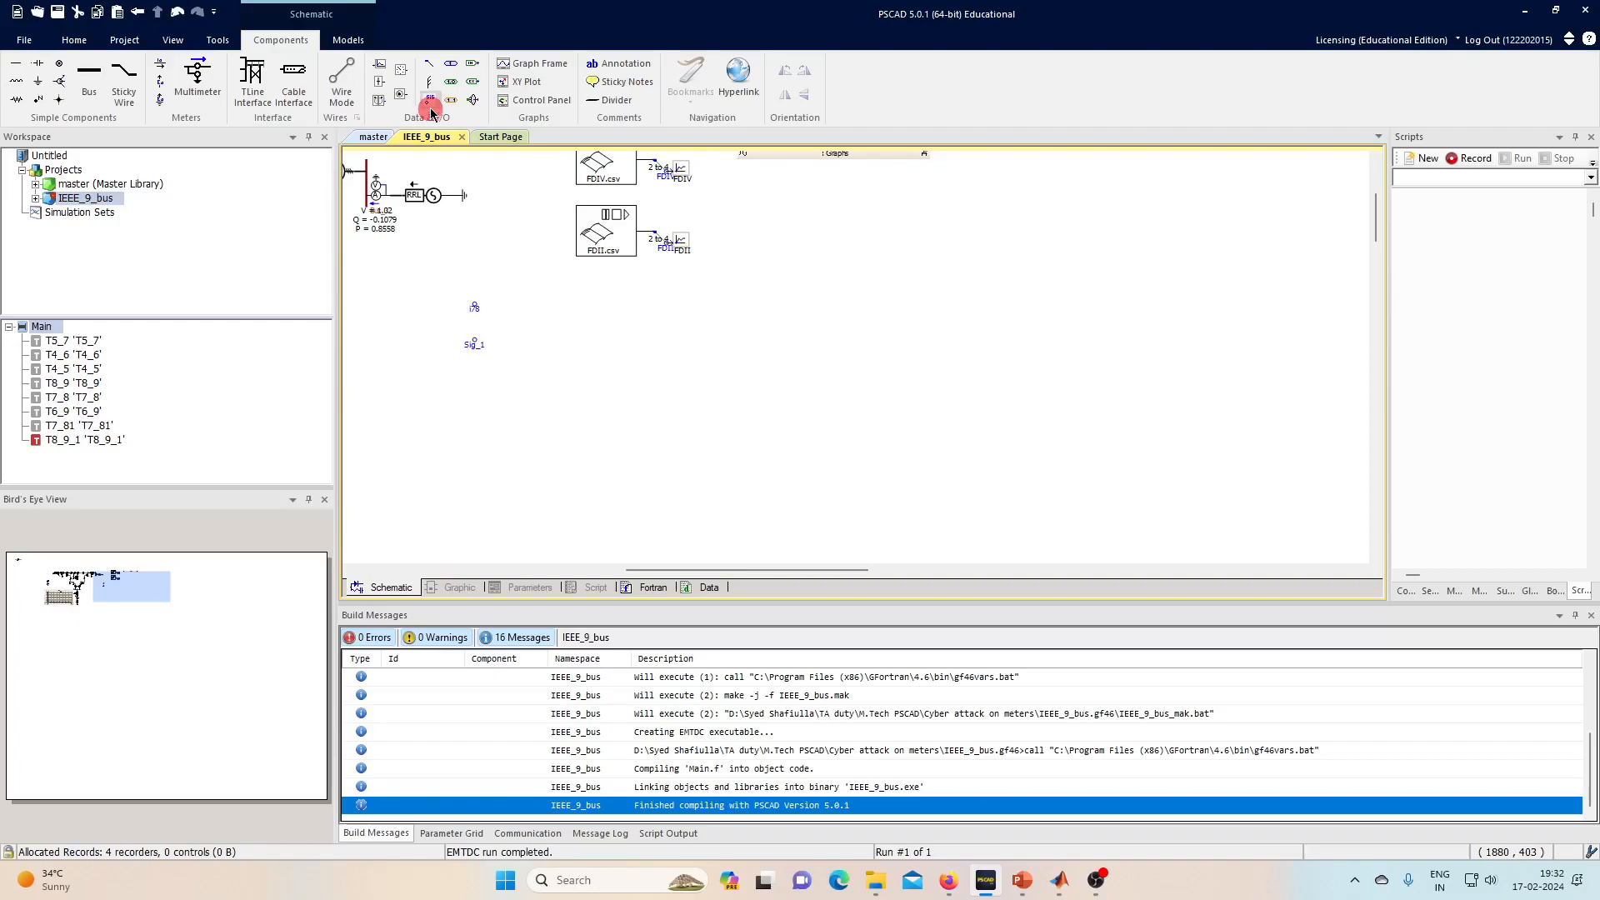
left_click(474, 345)
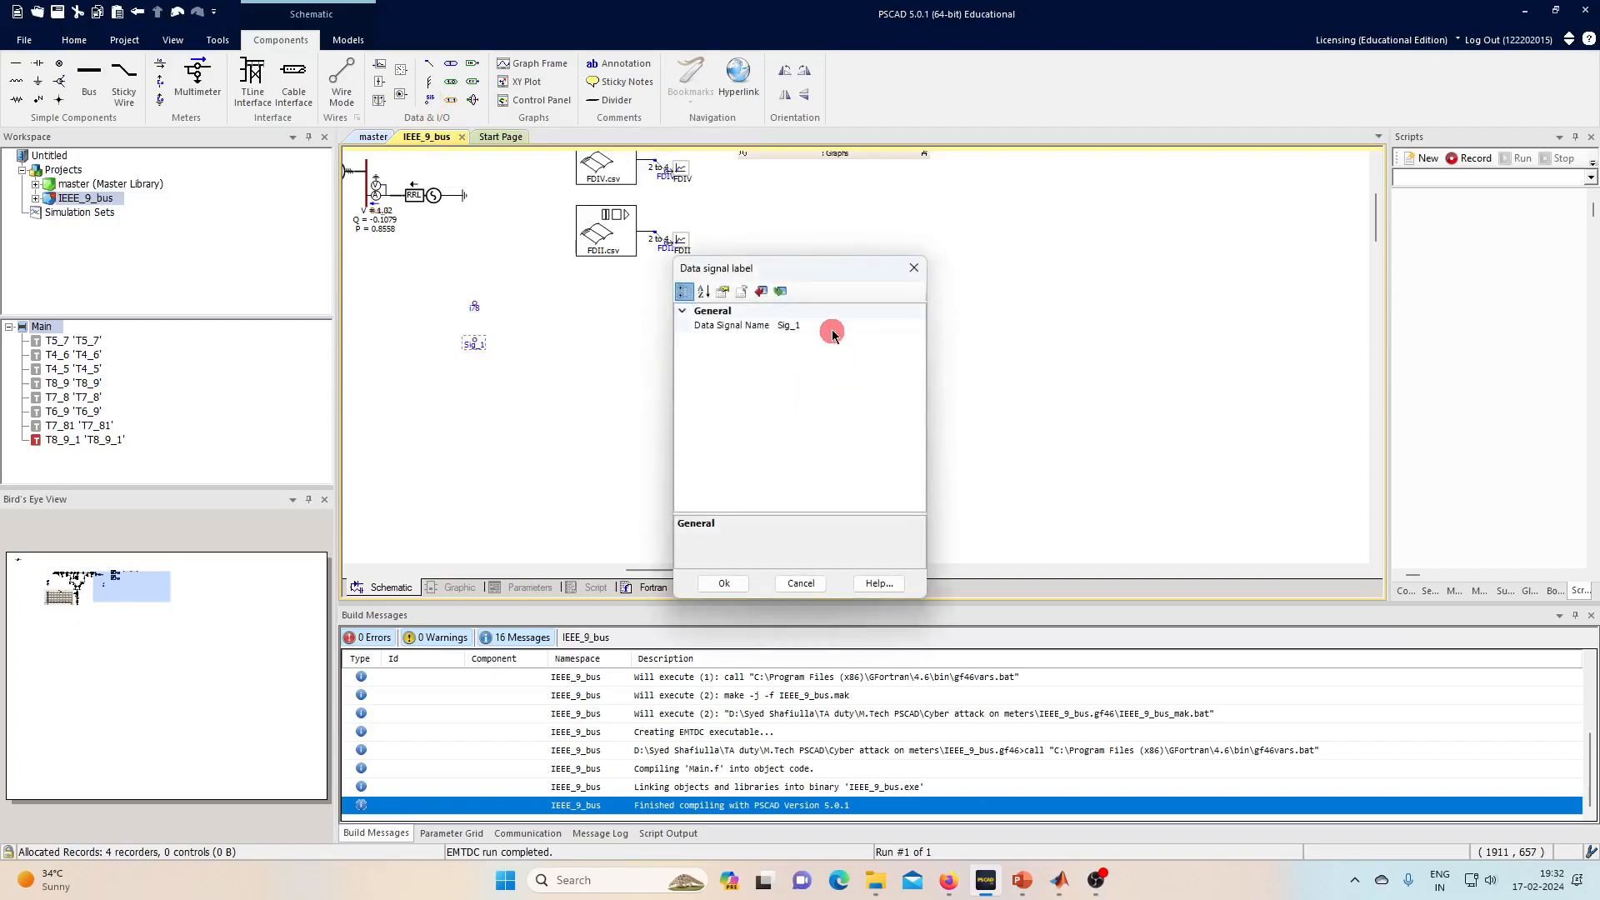
left_click(832, 323)
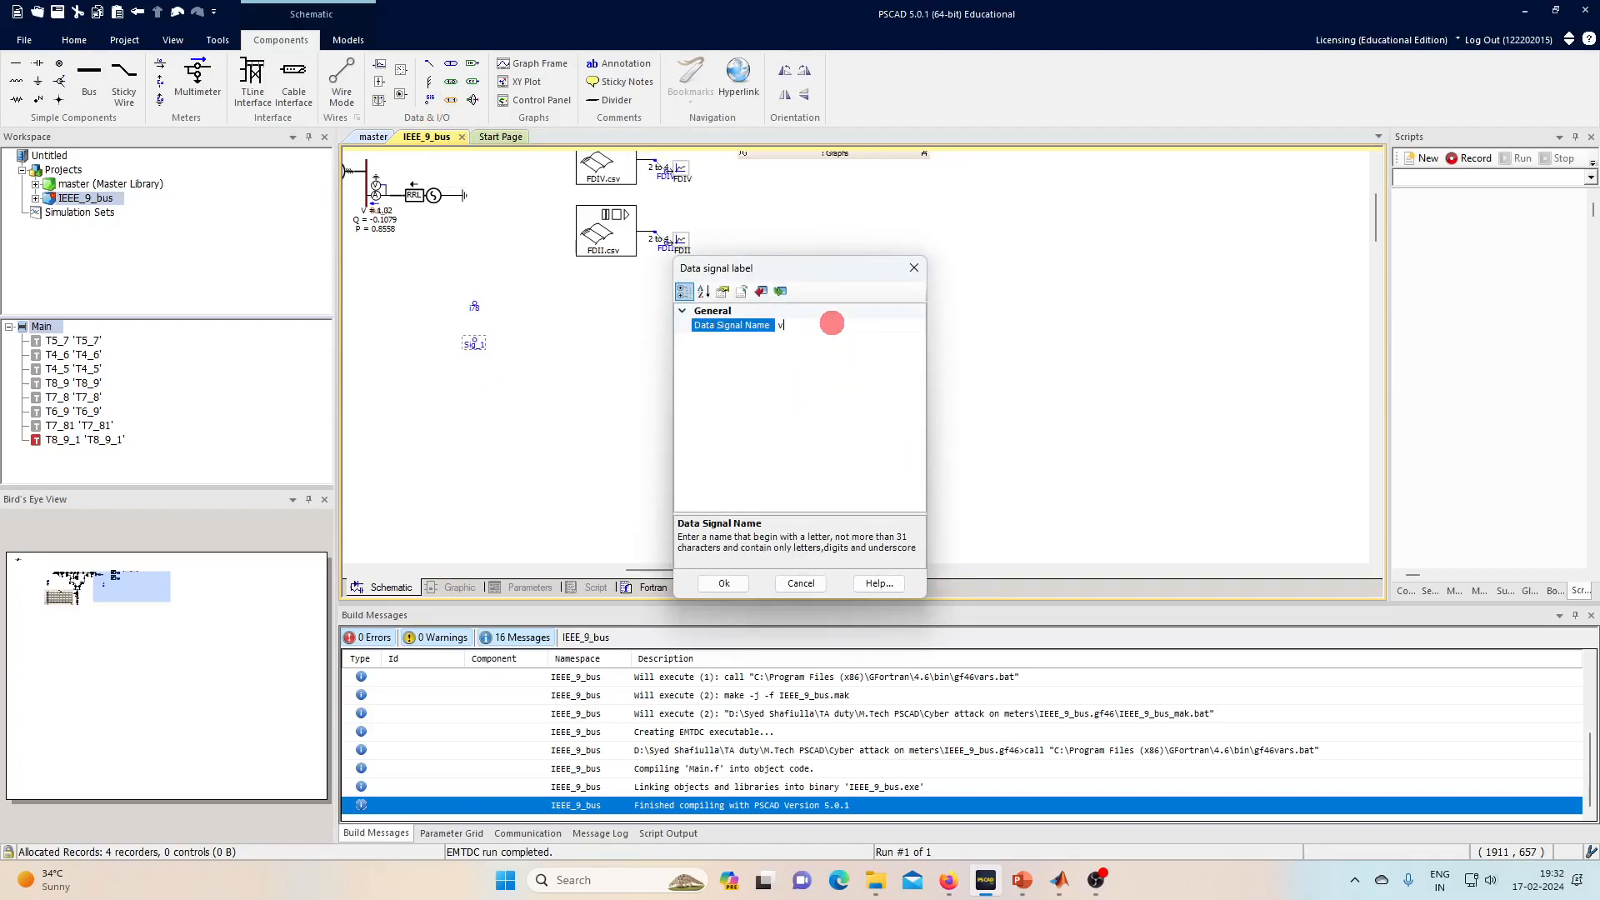
key("Return")
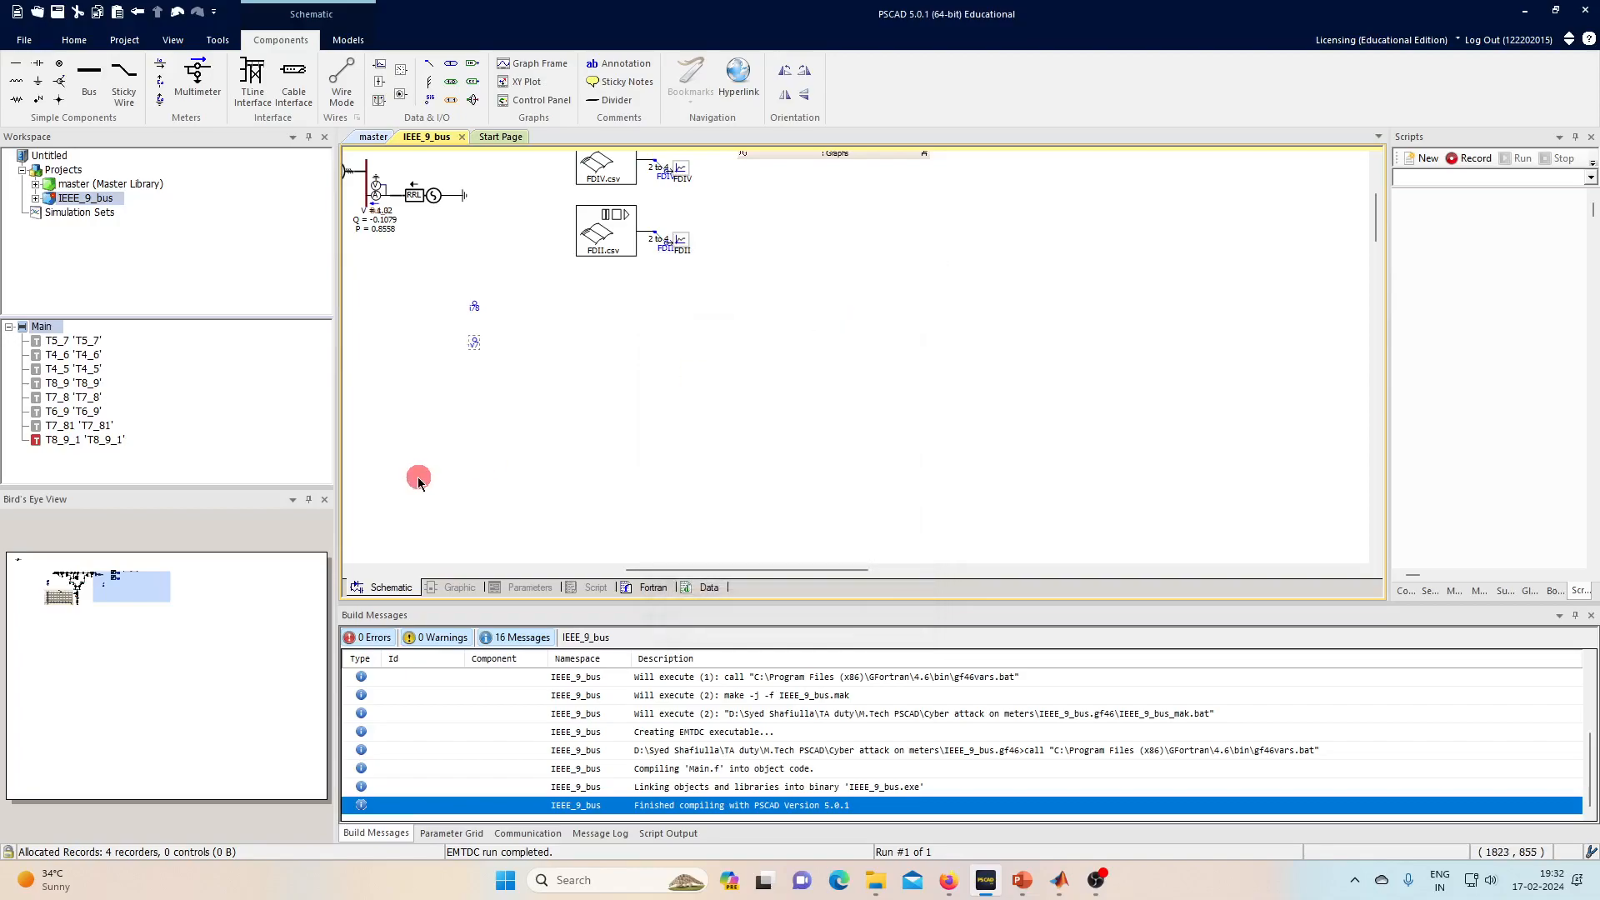
- Place a data tap beside i78, move v7 lower, and show the master library's I/O page
left_click(438, 71)
left_click(488, 317)
left_click_drag(477, 346, 458, 394)
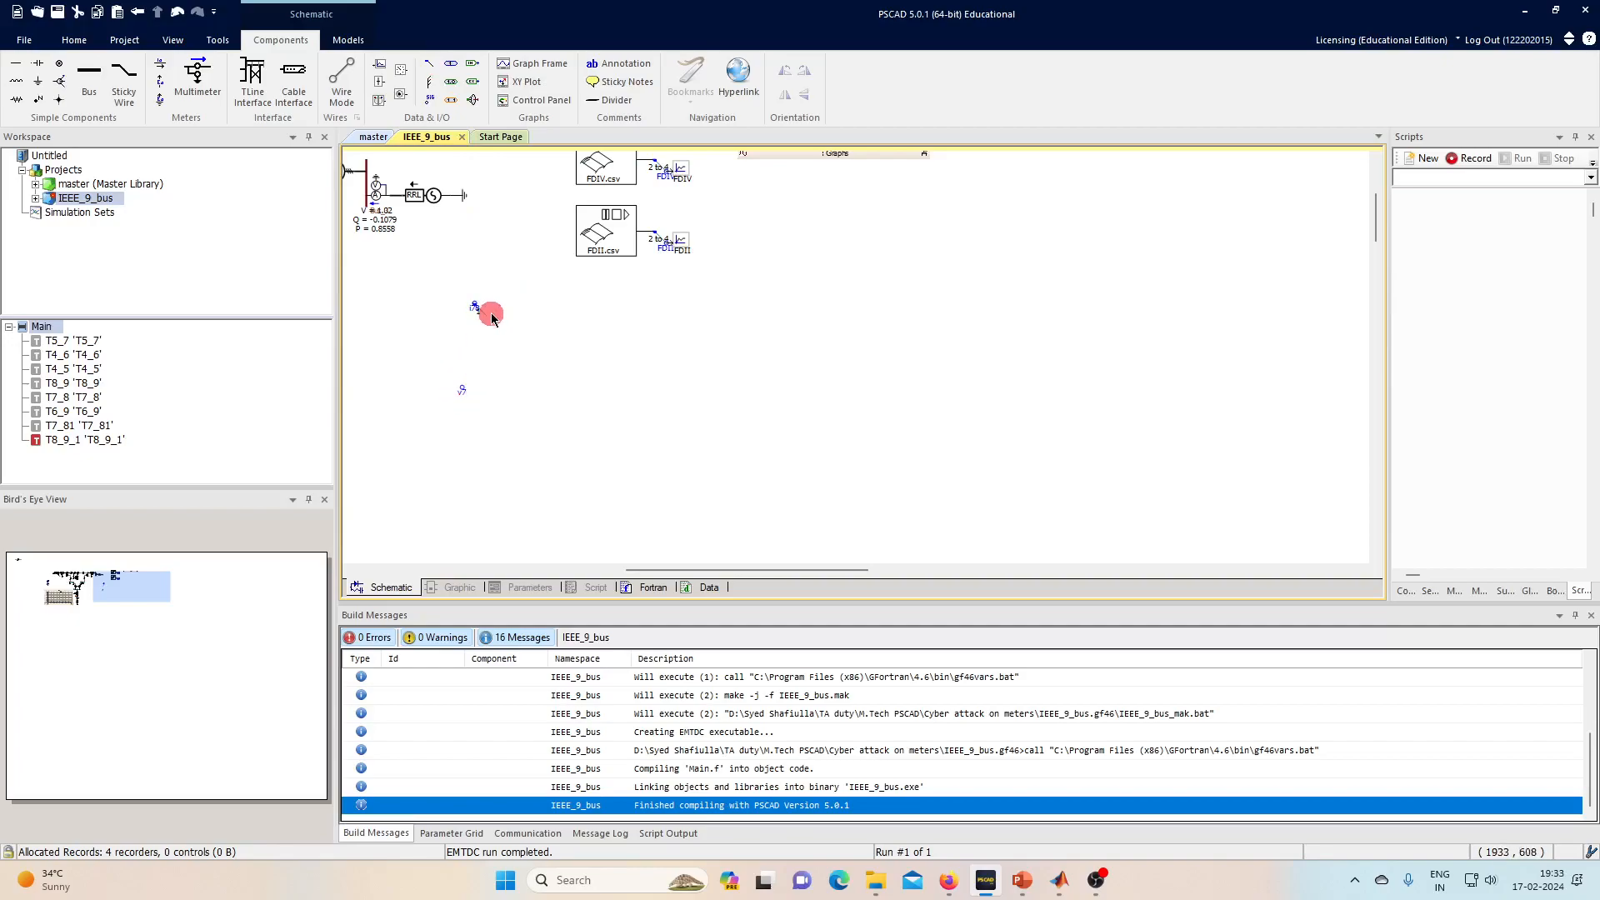
scroll(611, 313, "up", 2)
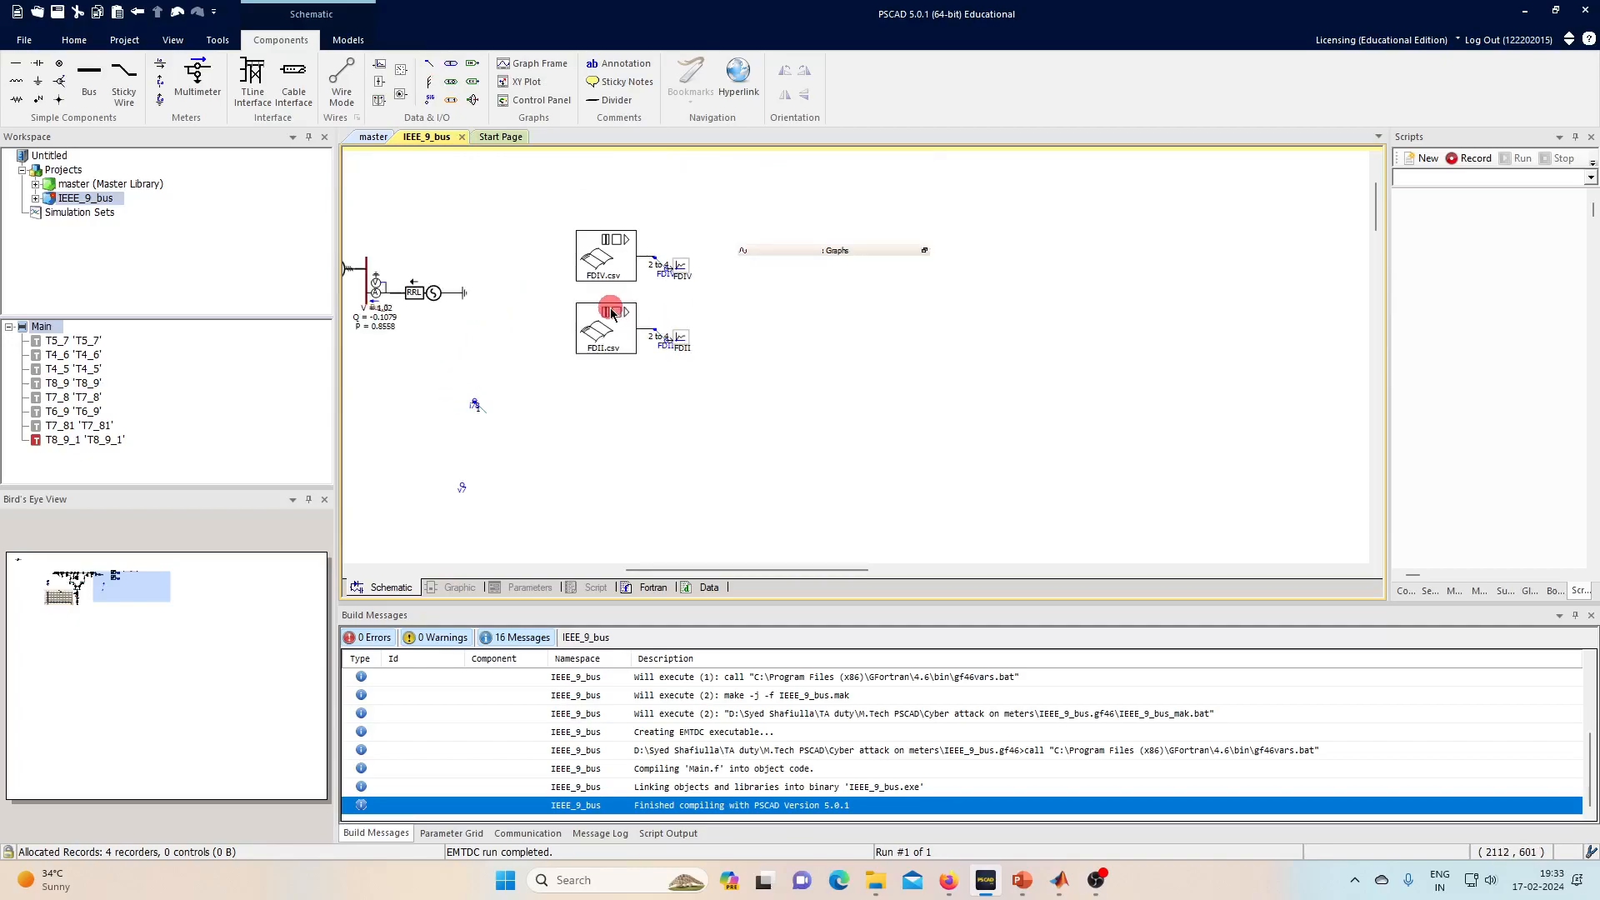
left_click(689, 284)
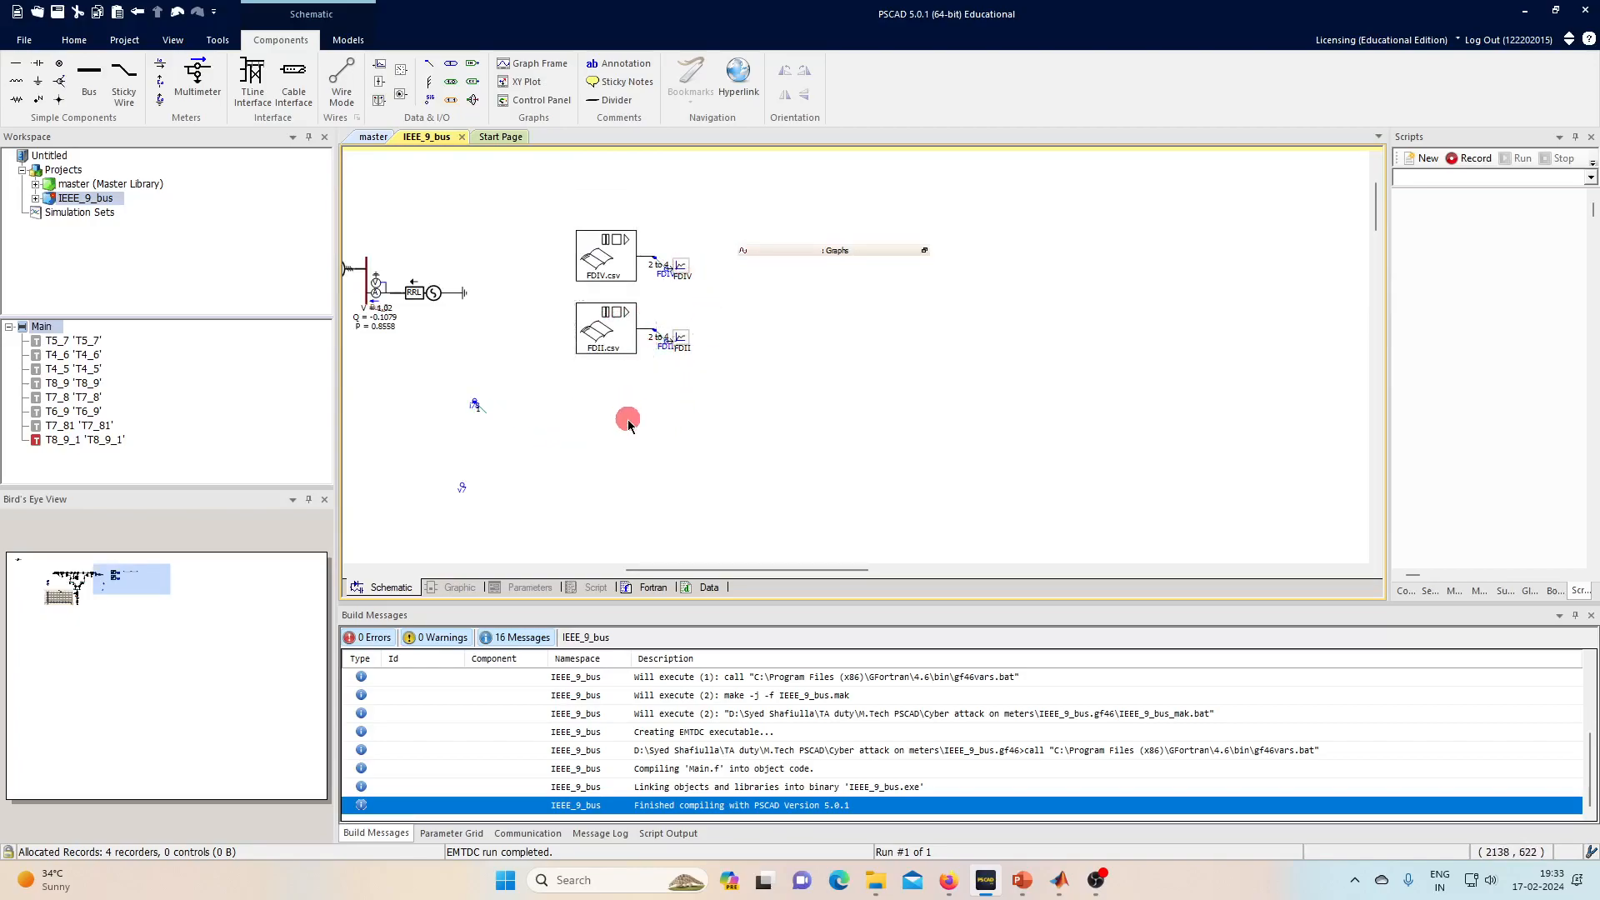
left_click(373, 136)
- Place a summing junction from the CSMF library and paste a copy near v7
scroll(83, 398, "down", 3)
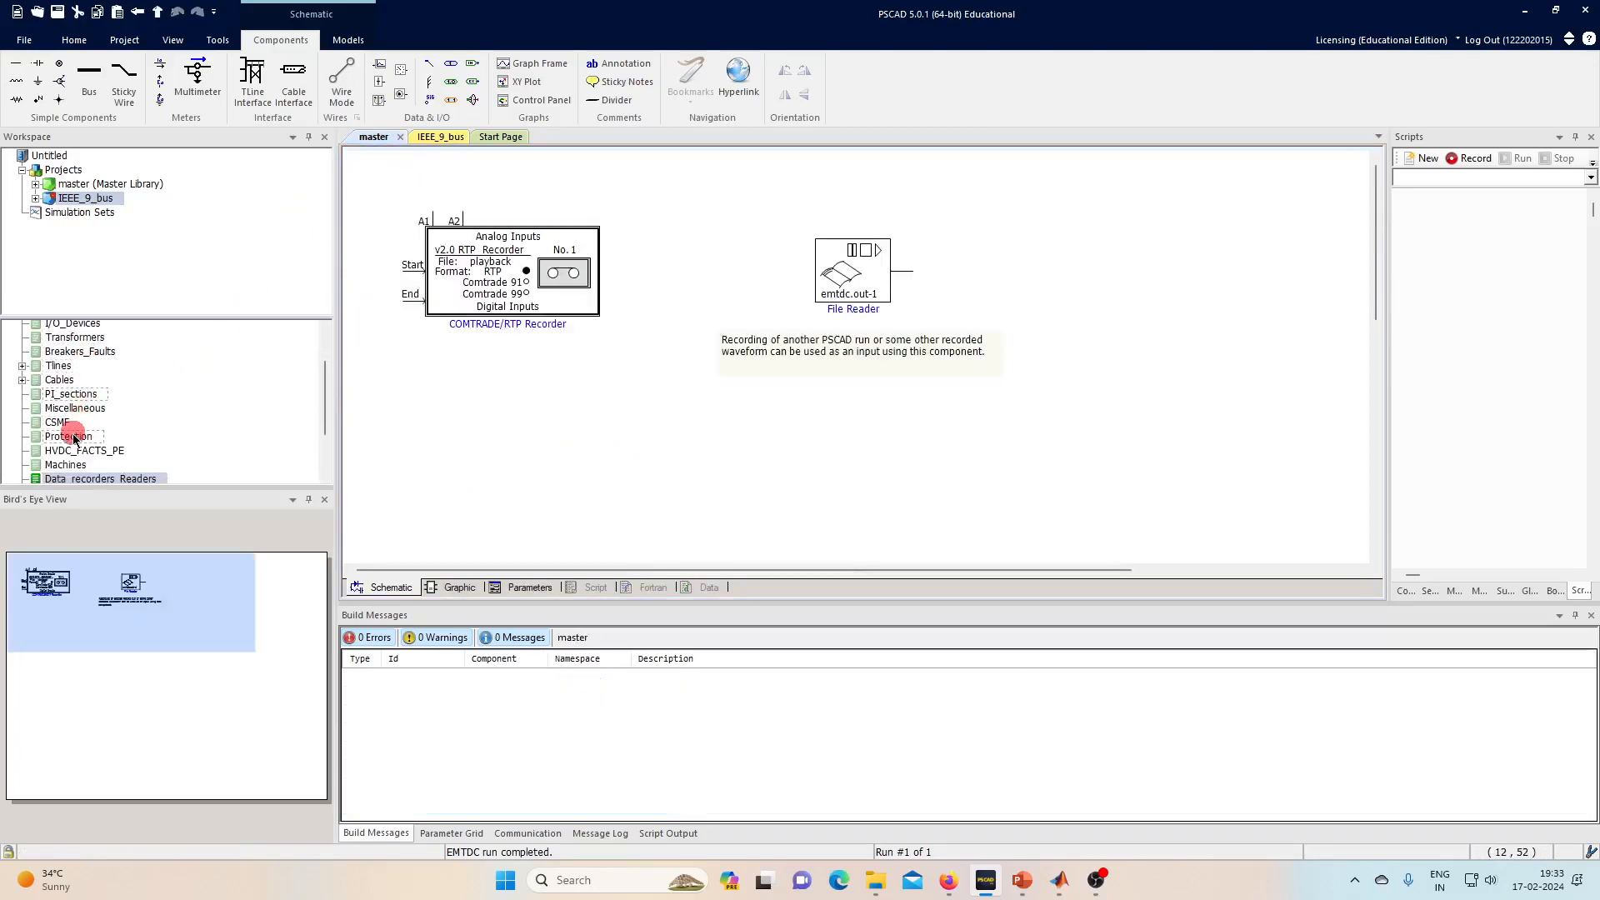
left_click(76, 423)
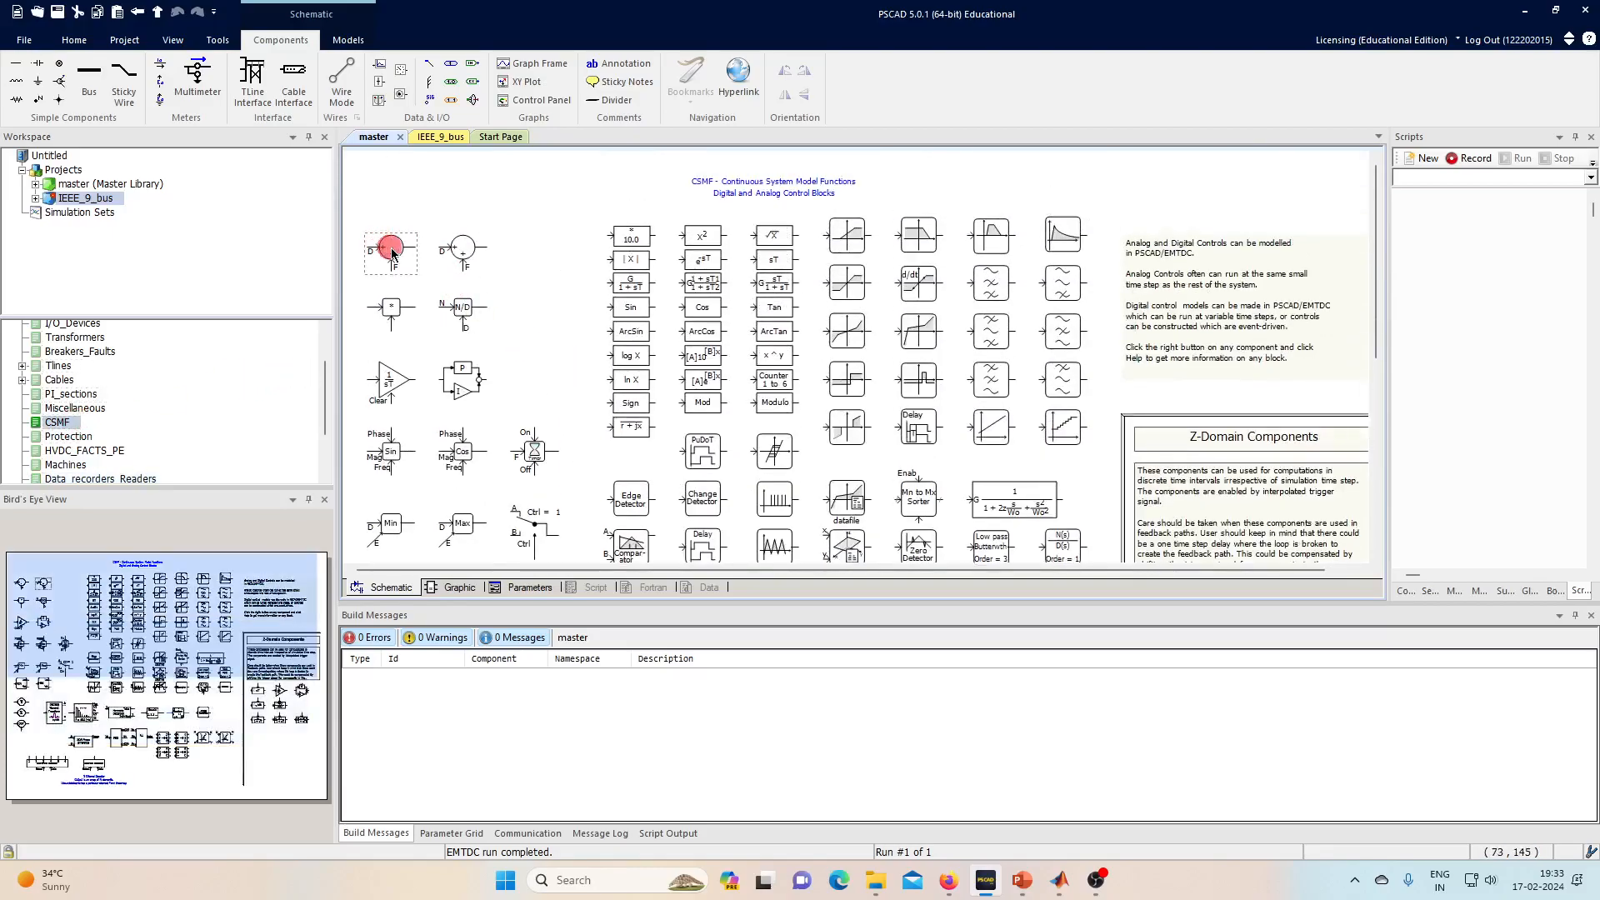
left_click(437, 138)
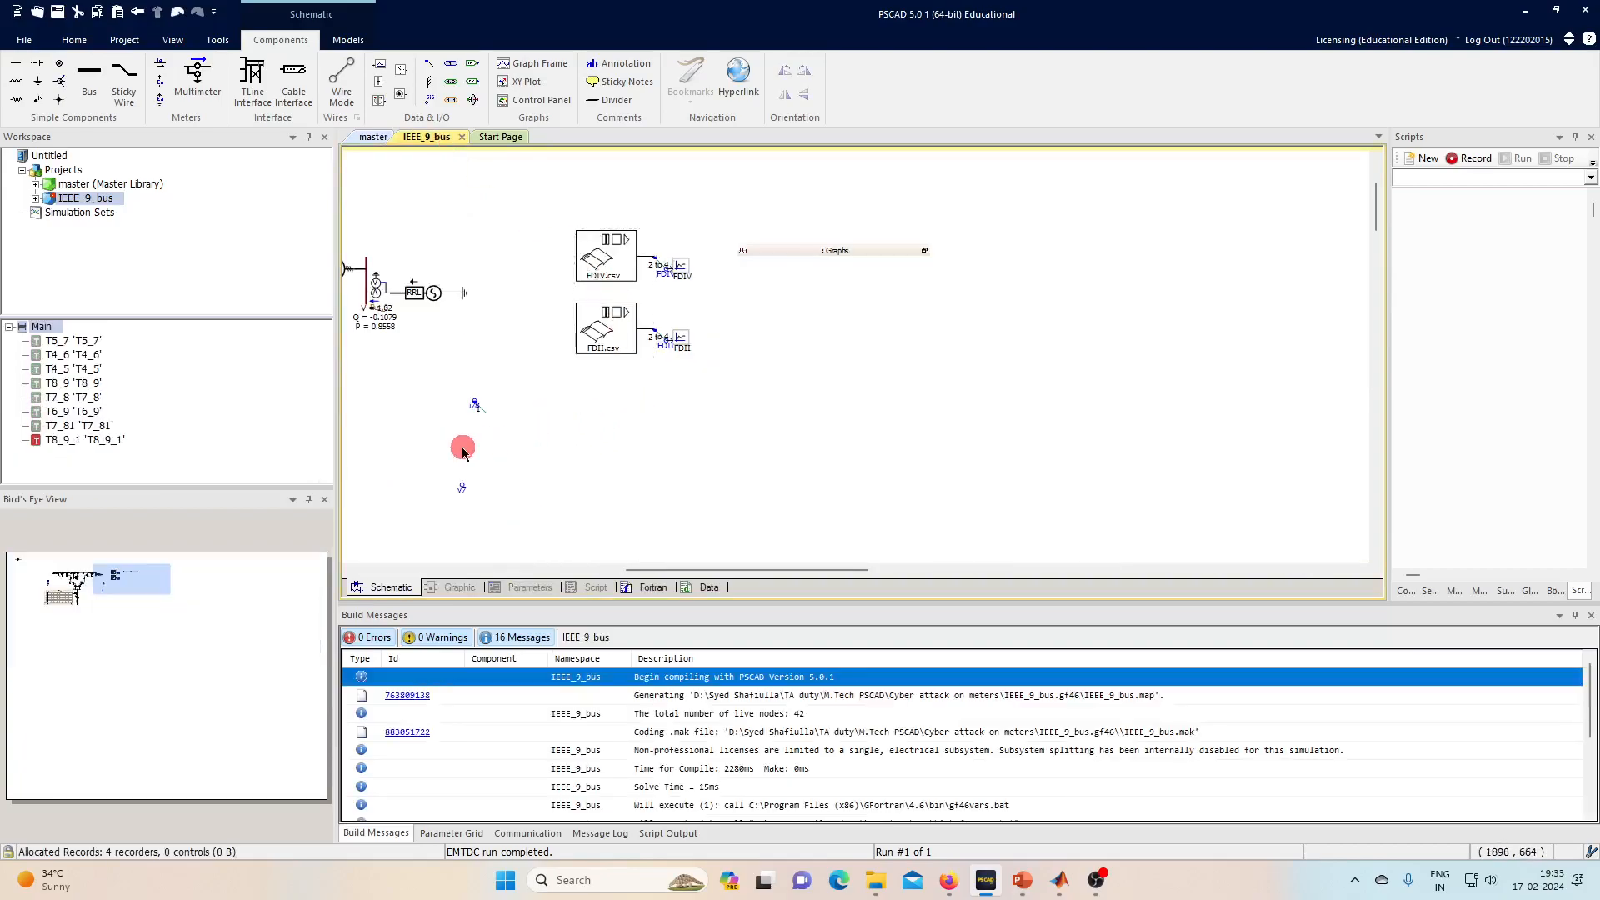
left_click(515, 420)
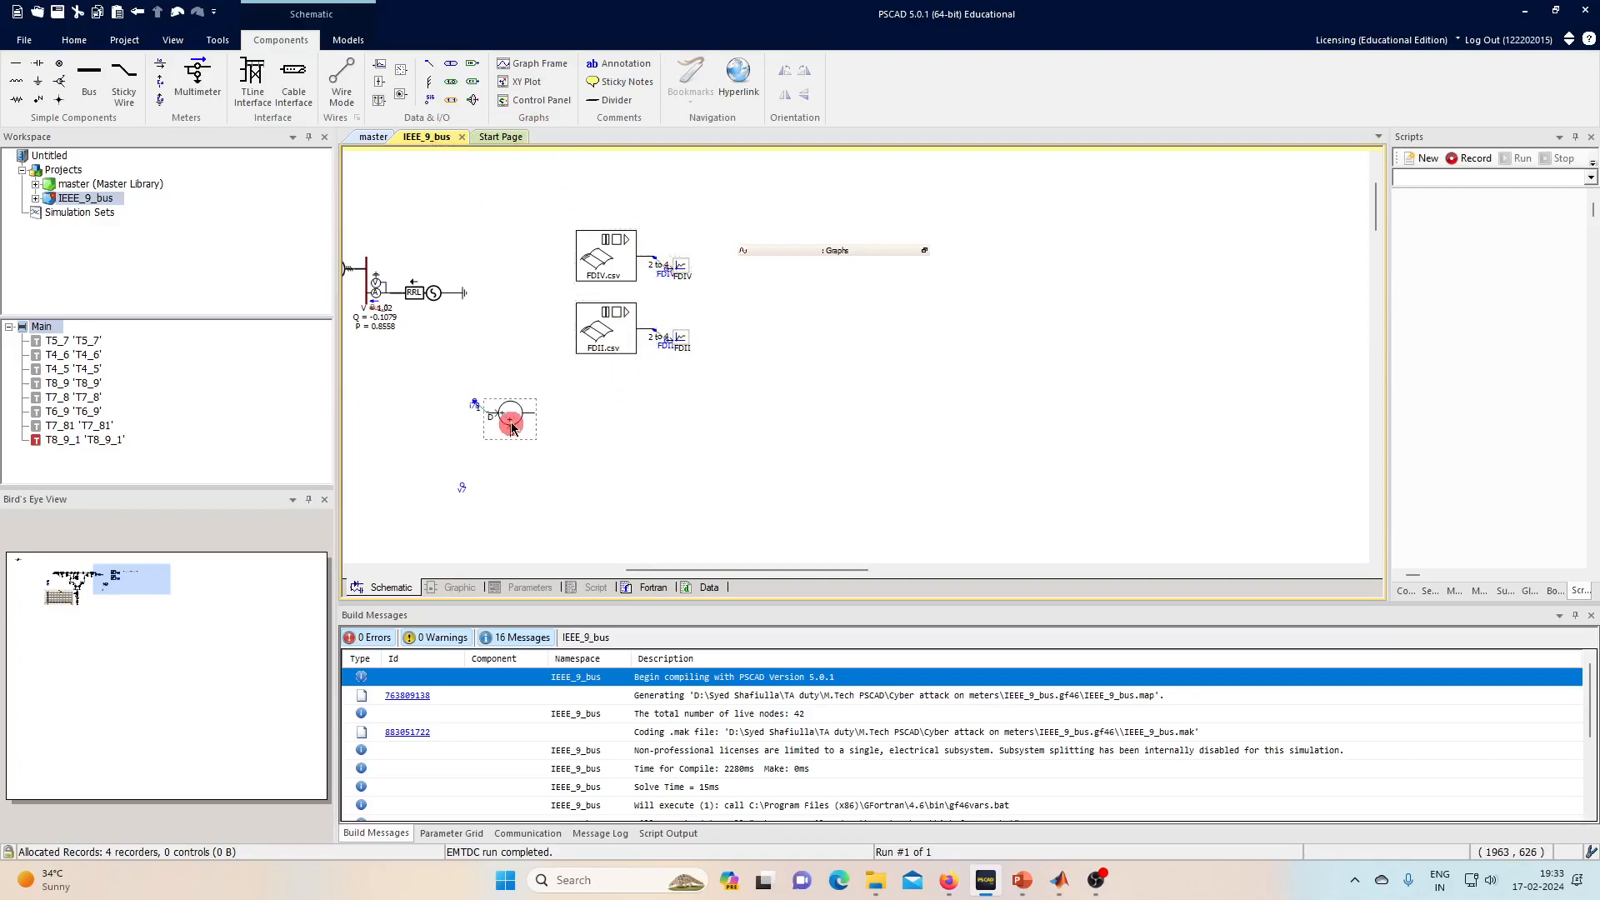
left_click(430, 81)
left_click_drag(436, 69, 480, 498)
left_click(490, 508)
key("ctrl+v")
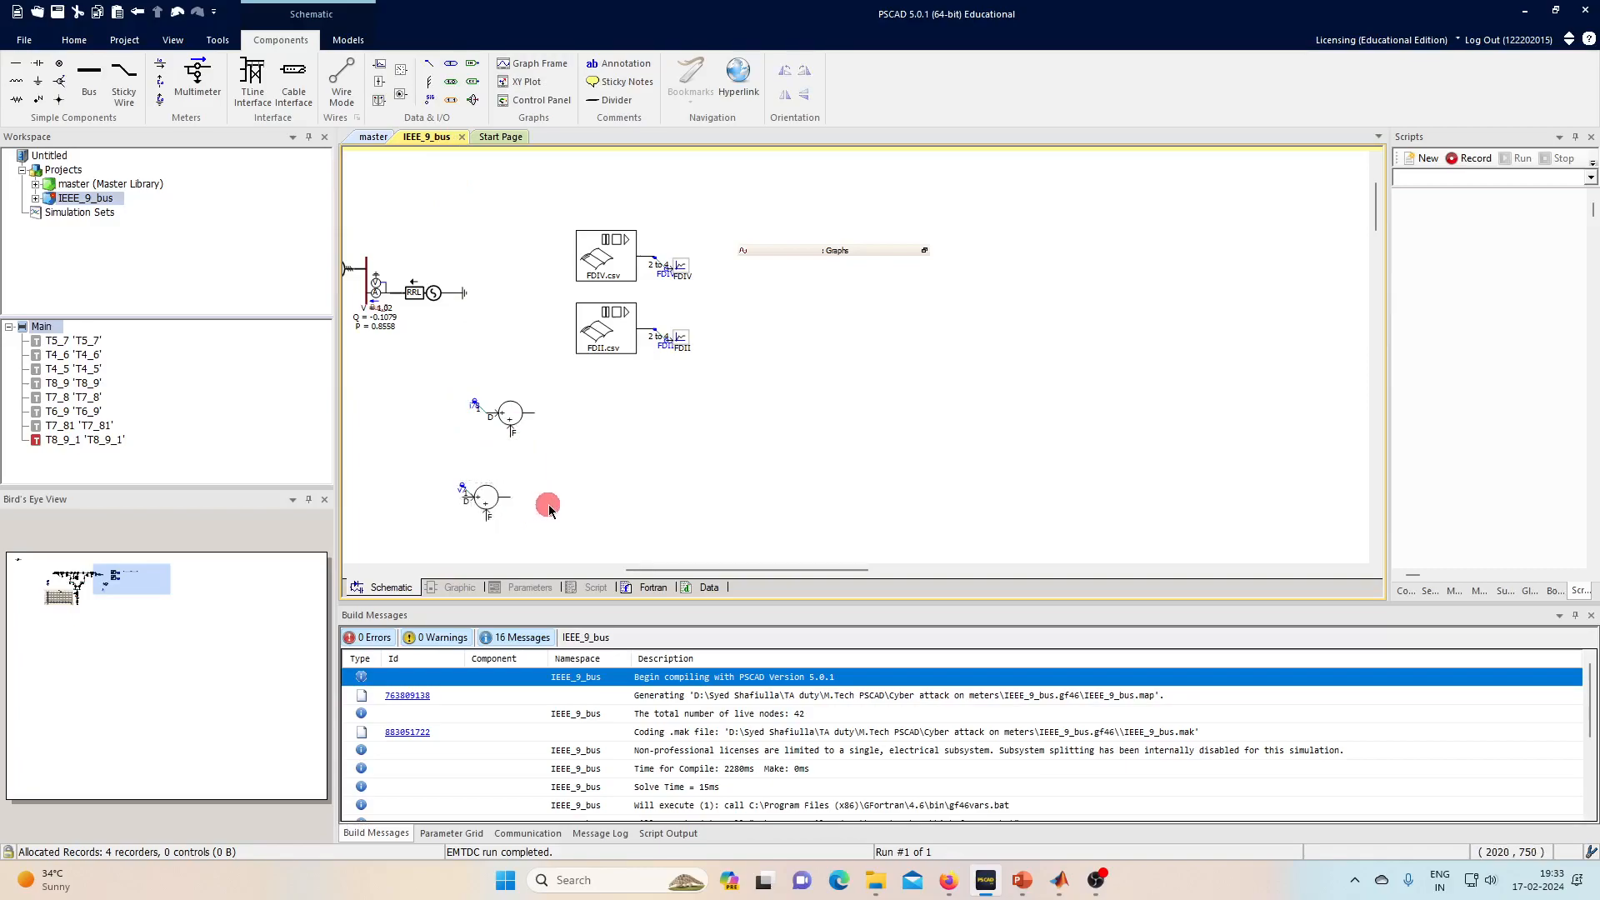
left_click_drag(492, 503, 499, 498)
left_click(441, 138)
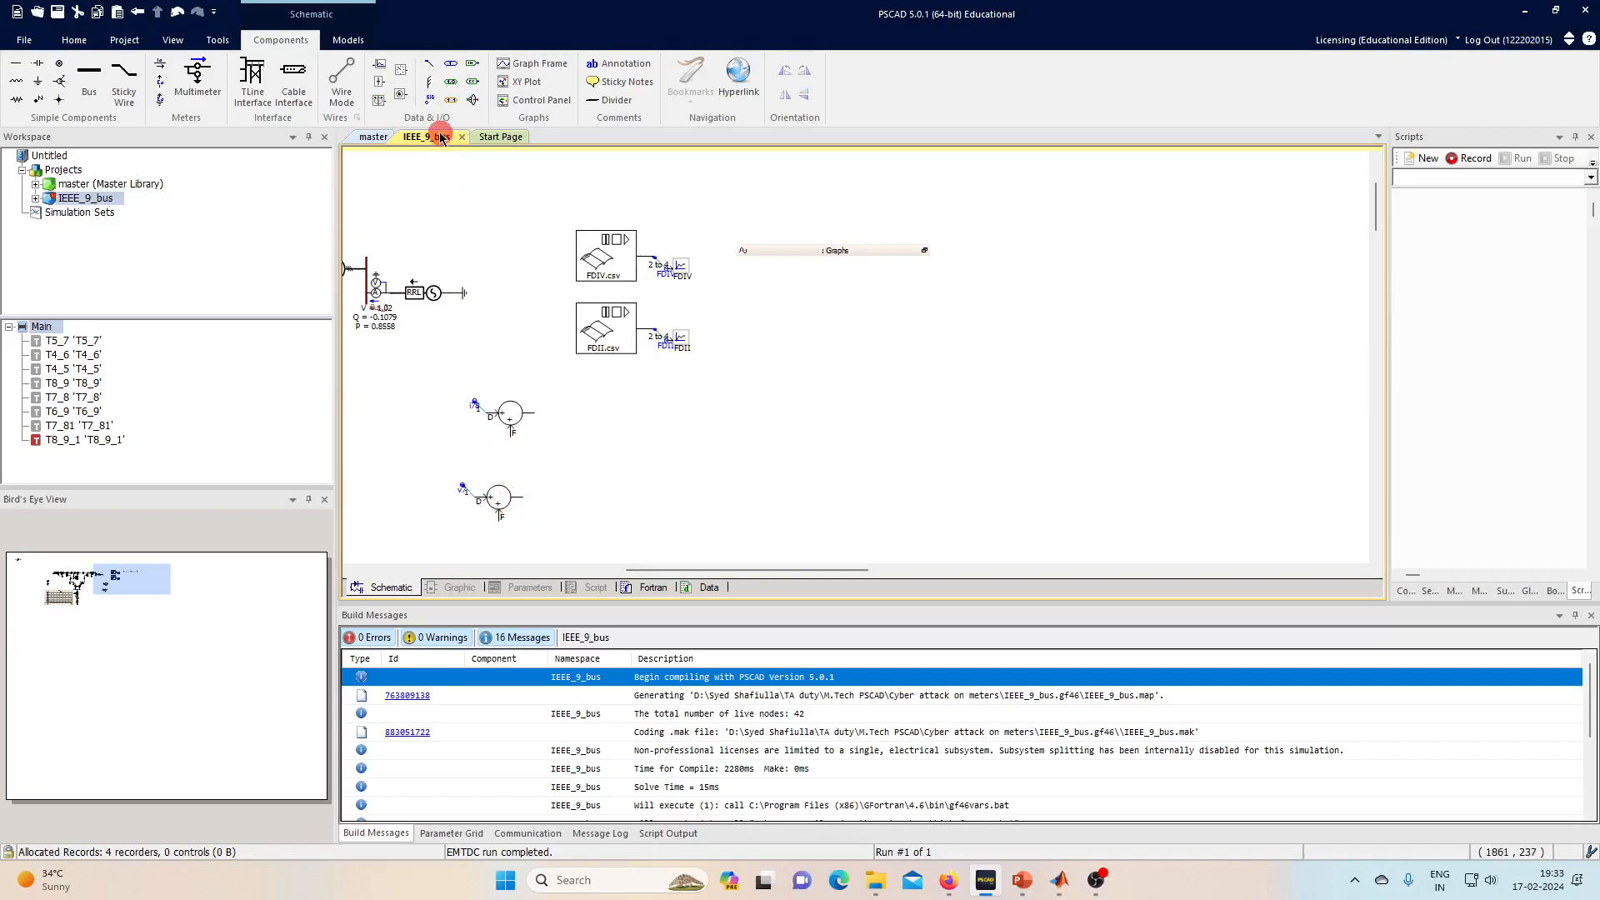
- Add a data signal label named FDII
mouse_move(434, 107)
left_mouse_down()
mouse_move(463, 446)
mouse_move(490, 447)
left_mouse_up()
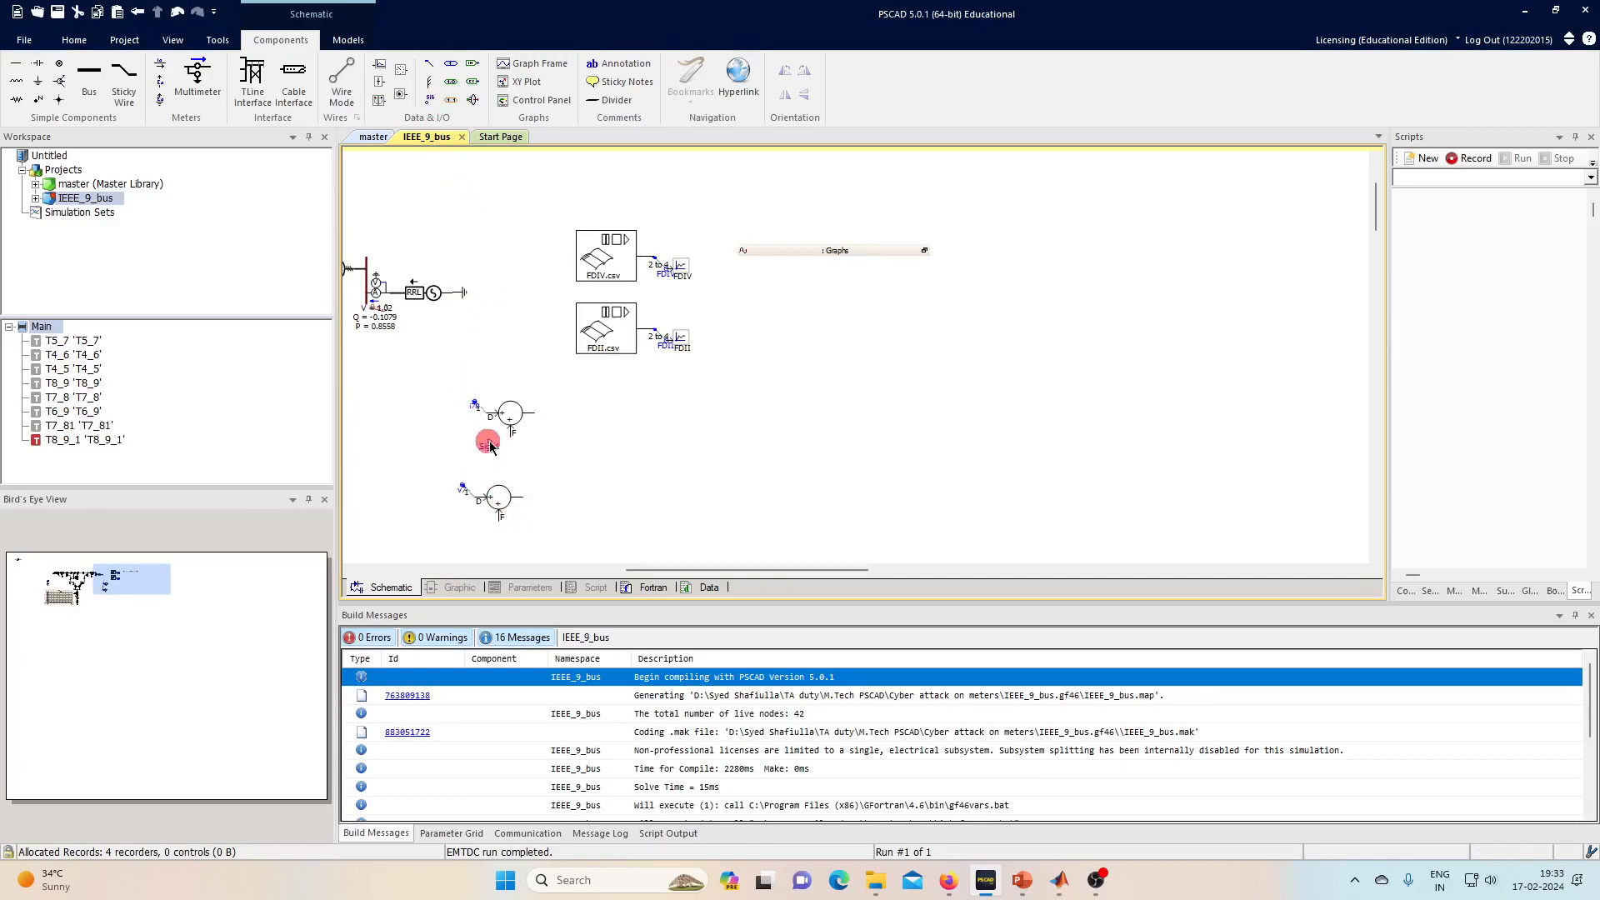
double_click(472, 456)
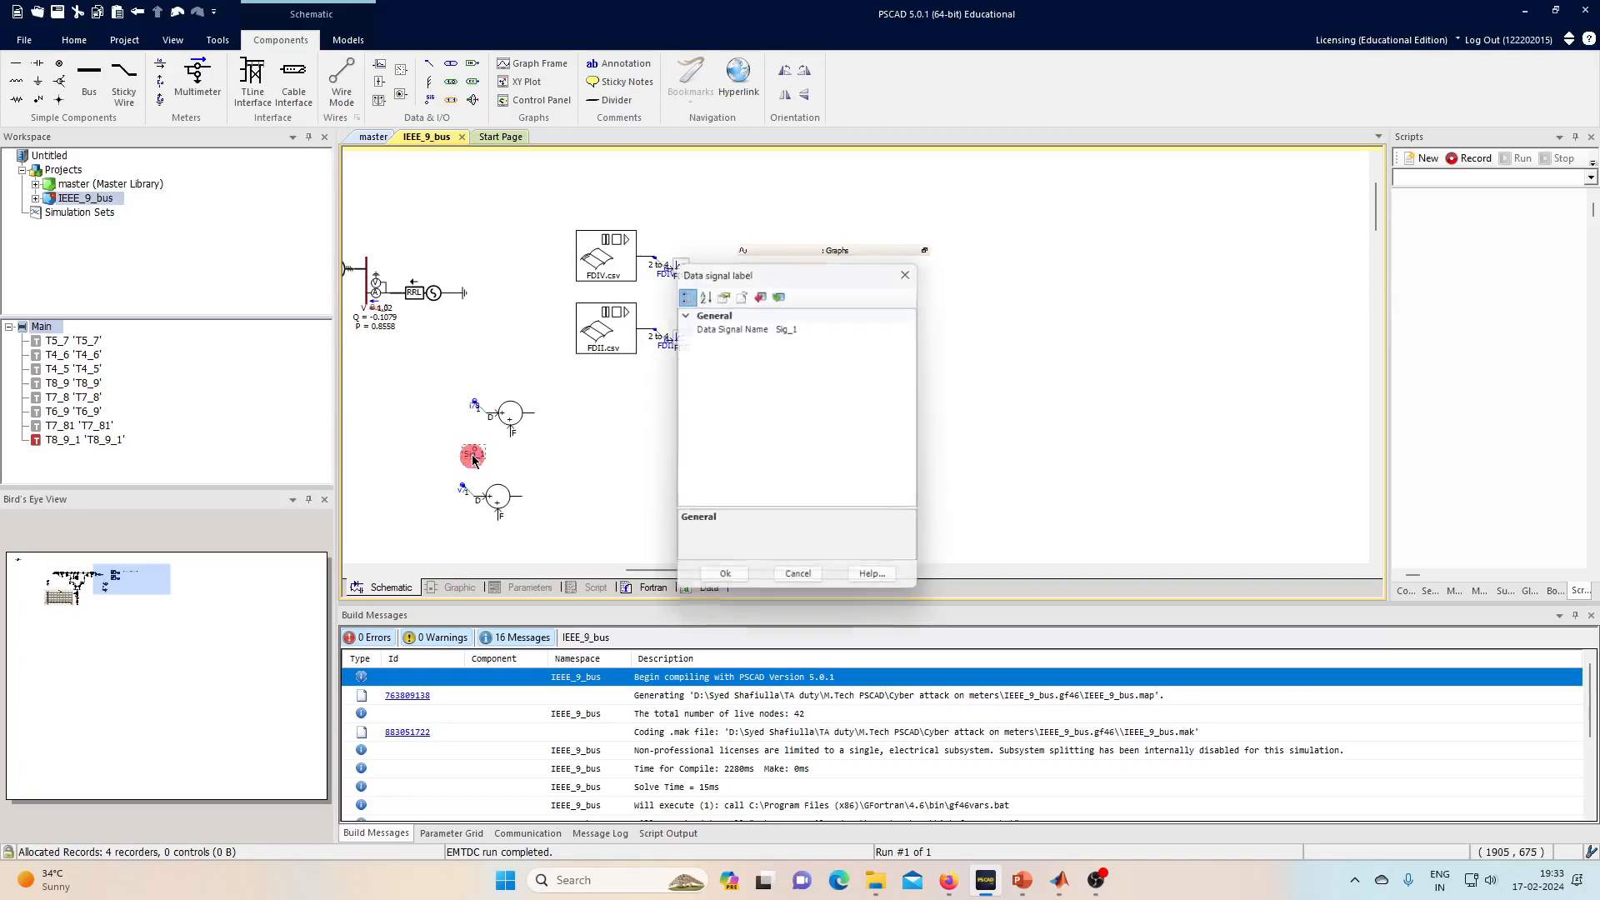
double_click(808, 324)
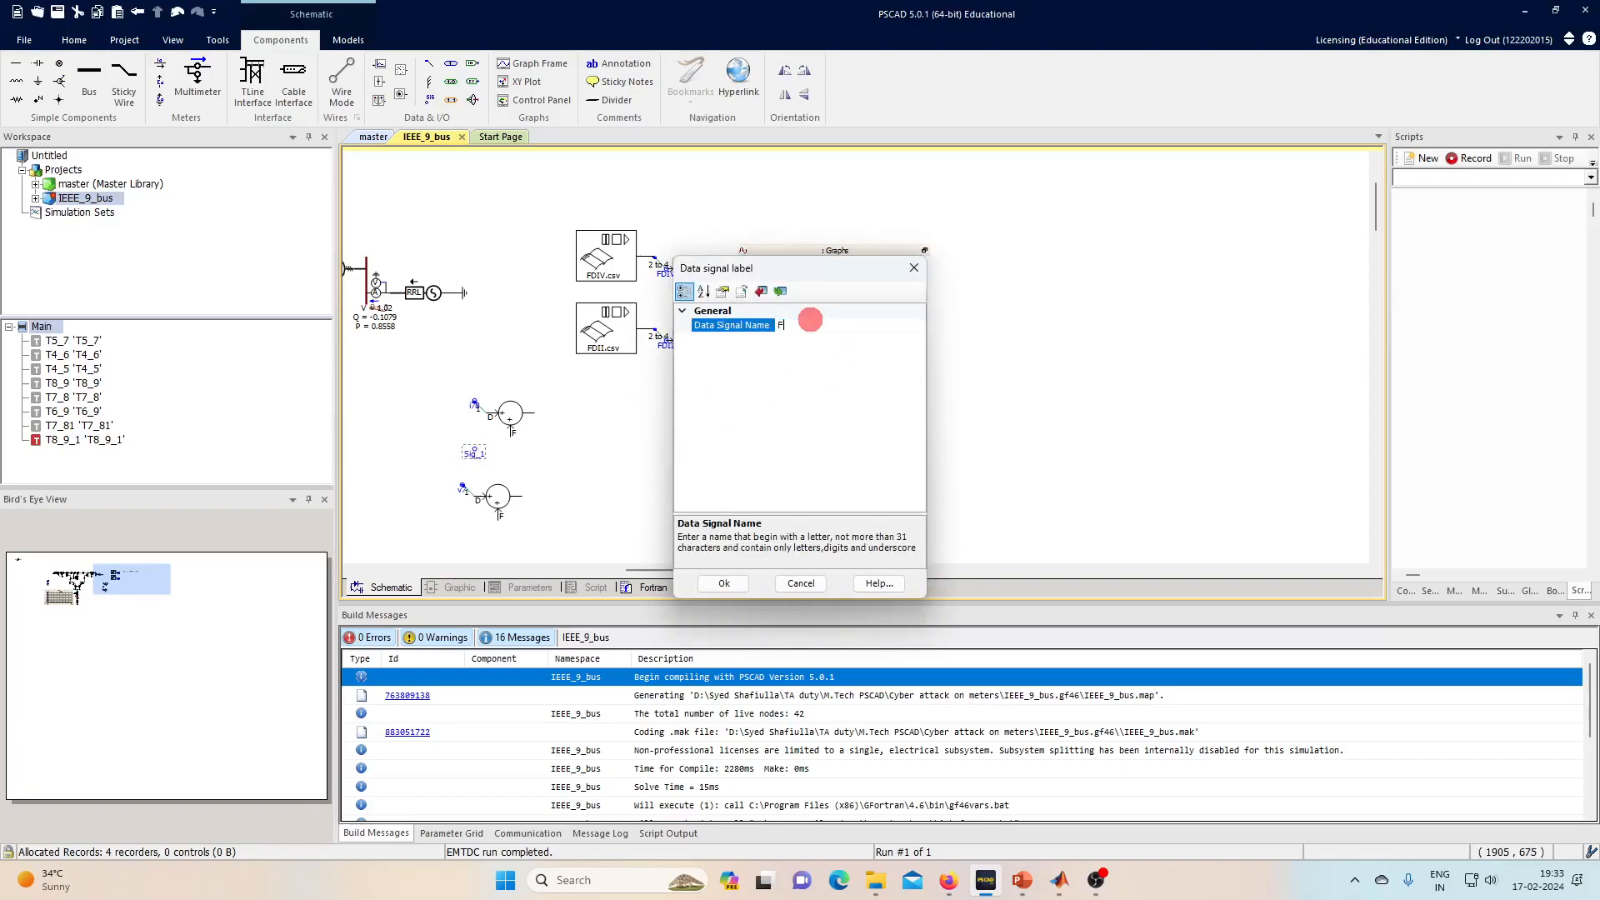
key("Return")
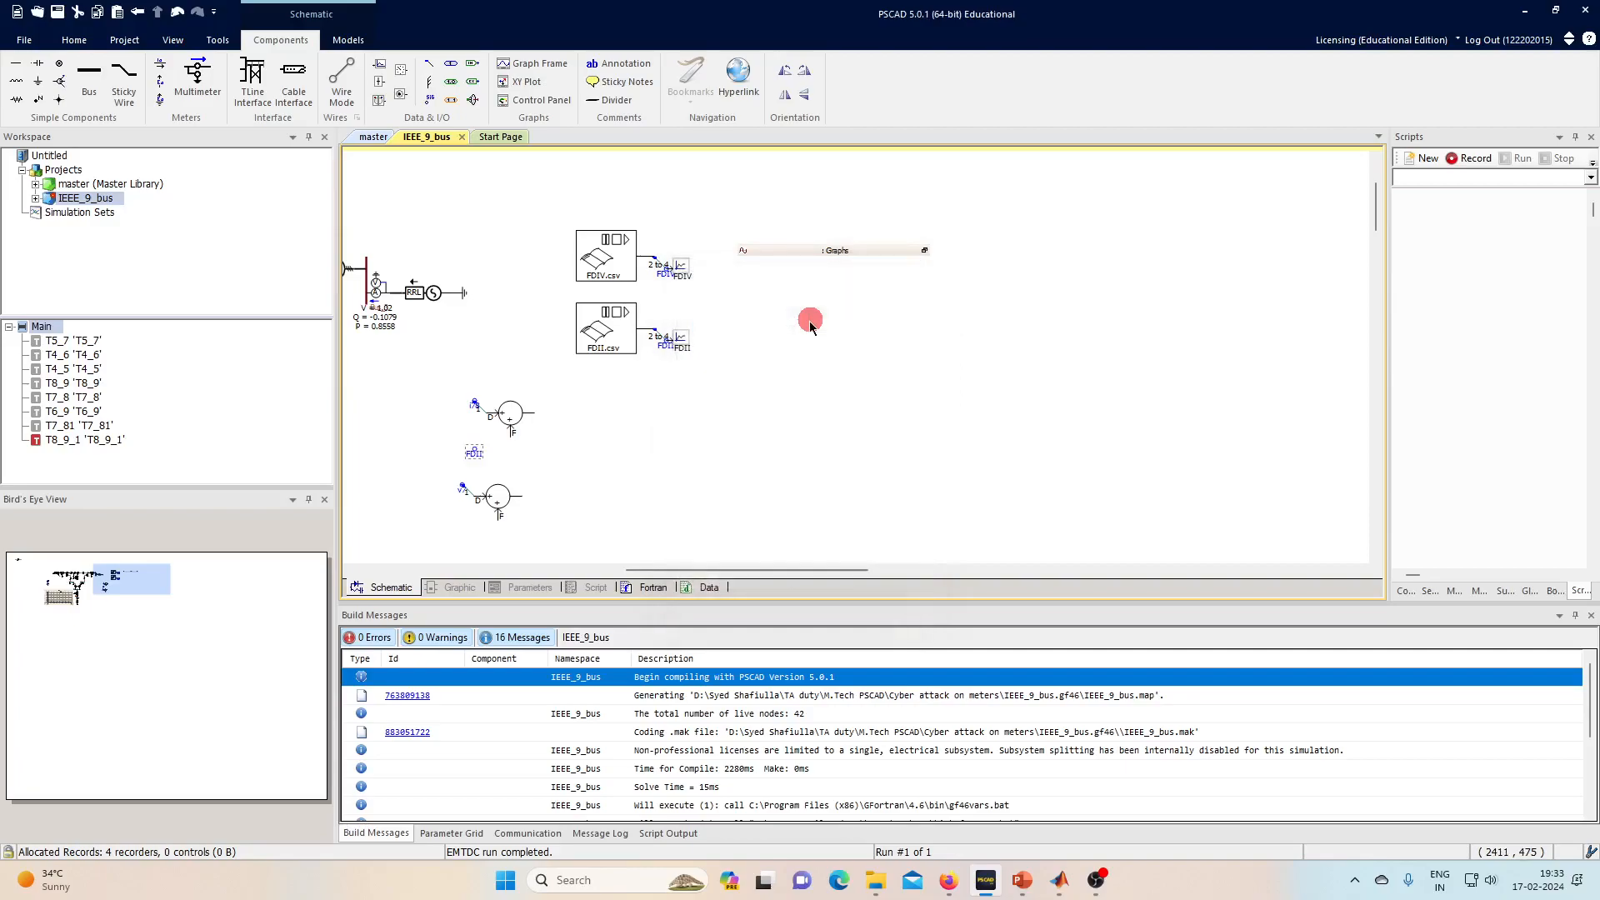
scroll(454, 442, "up", 3)
scroll(495, 452, "up", 1)
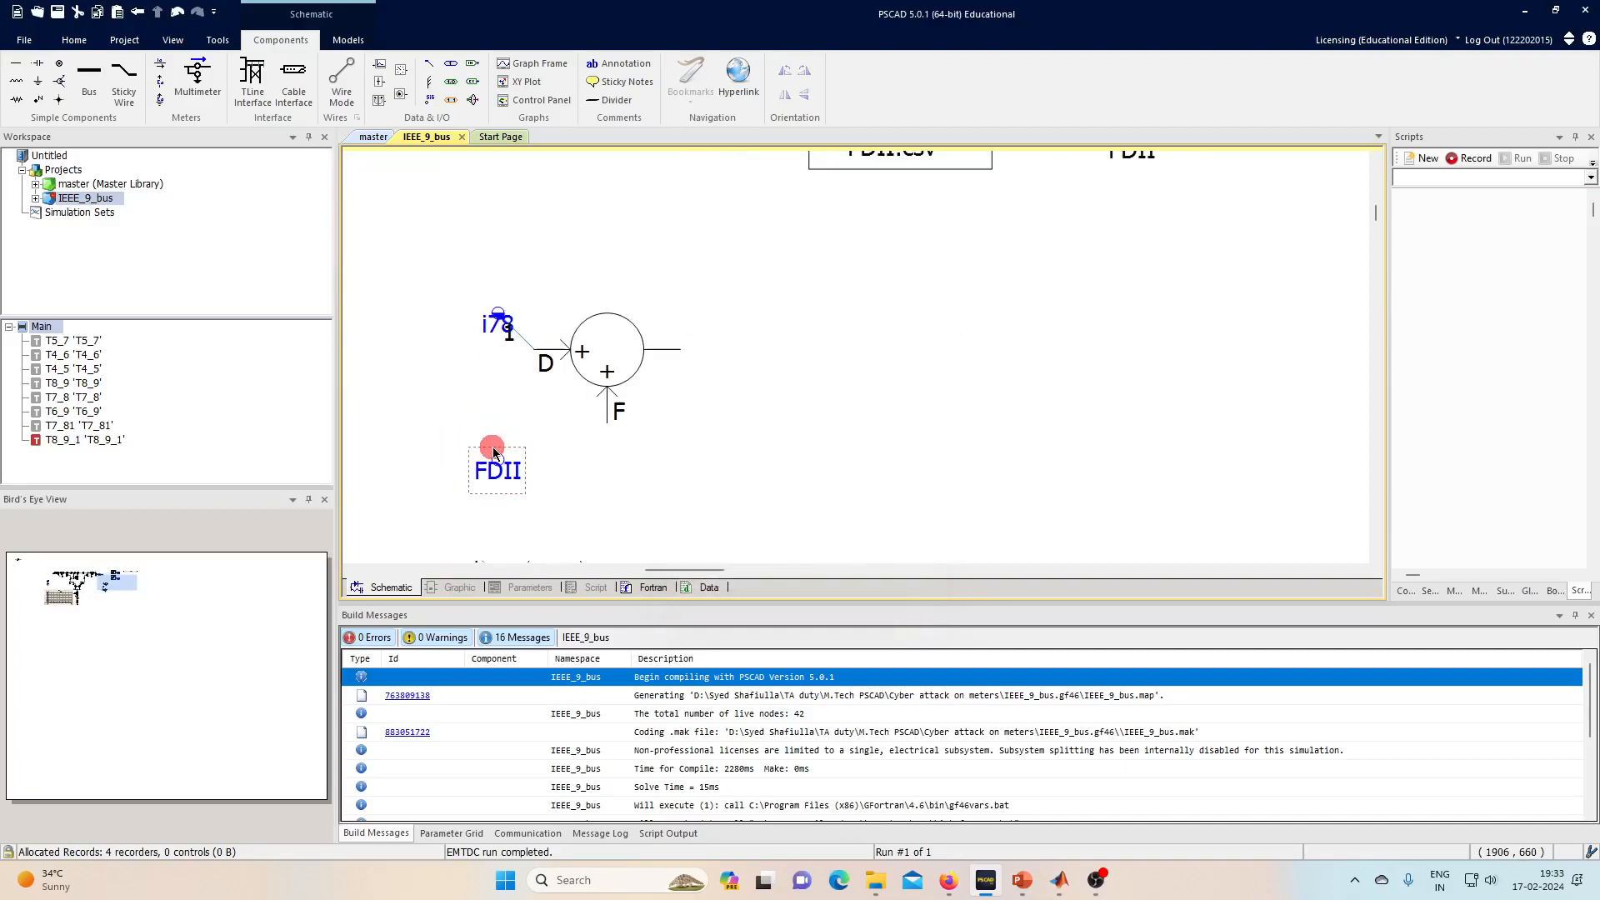
scroll(1001, 381, "up", 2)
scroll(1100, 381, "down", 3)
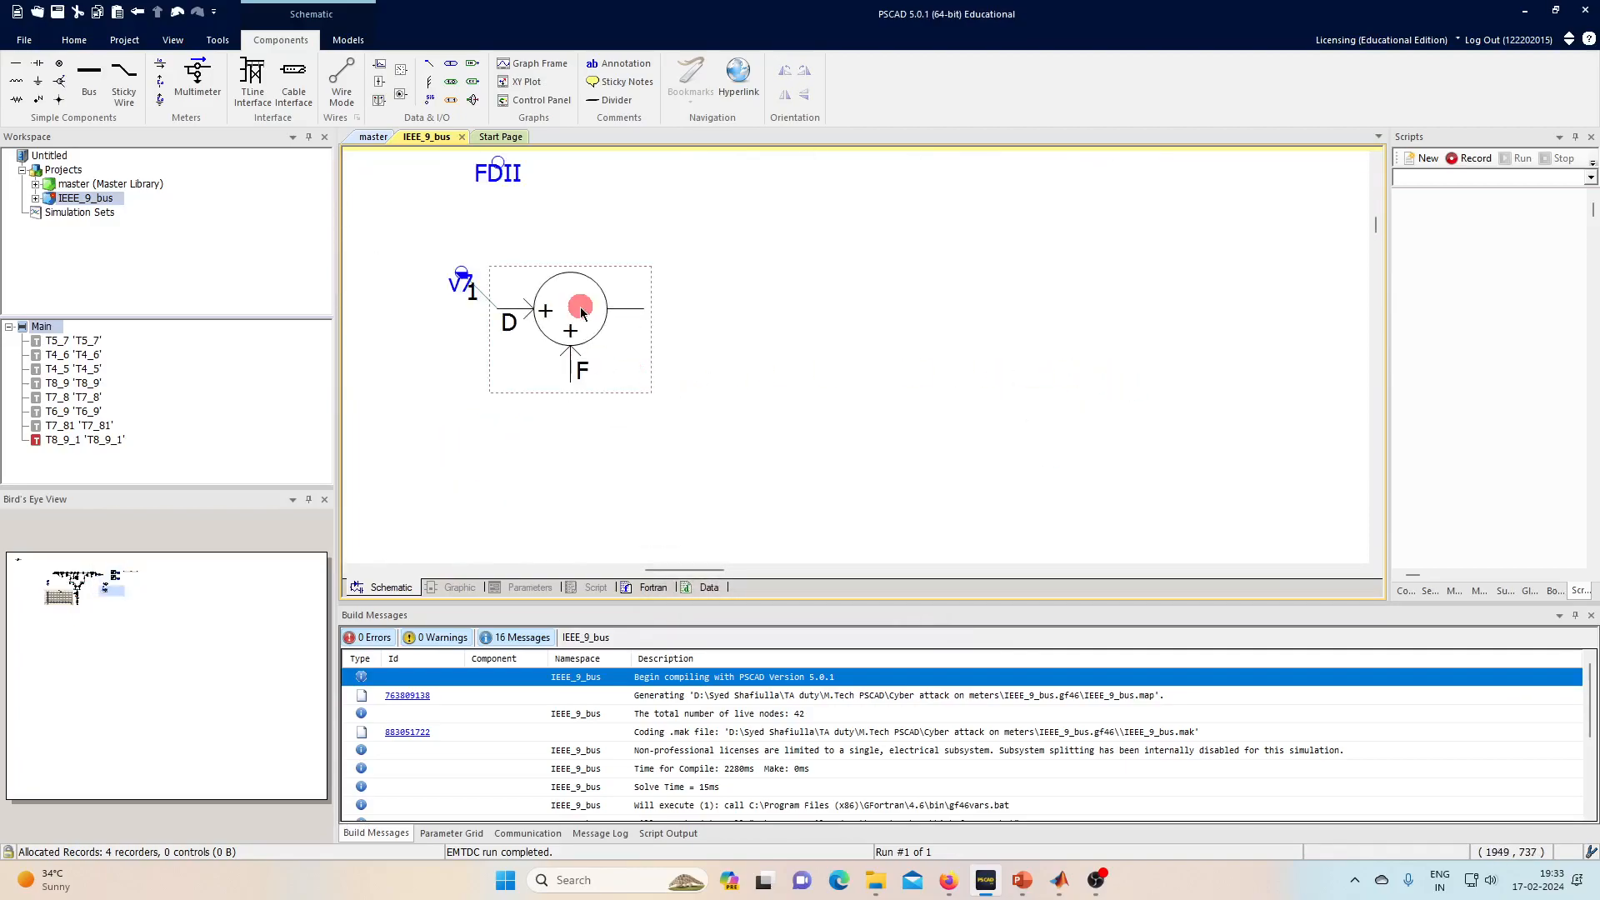
scroll(581, 308, "up", 2)
scroll(574, 325, "down", 1)
- Connect a rotated data tap to the upper junction's F input with FDII beneath it
left_click(527, 371)
left_click(434, 66)
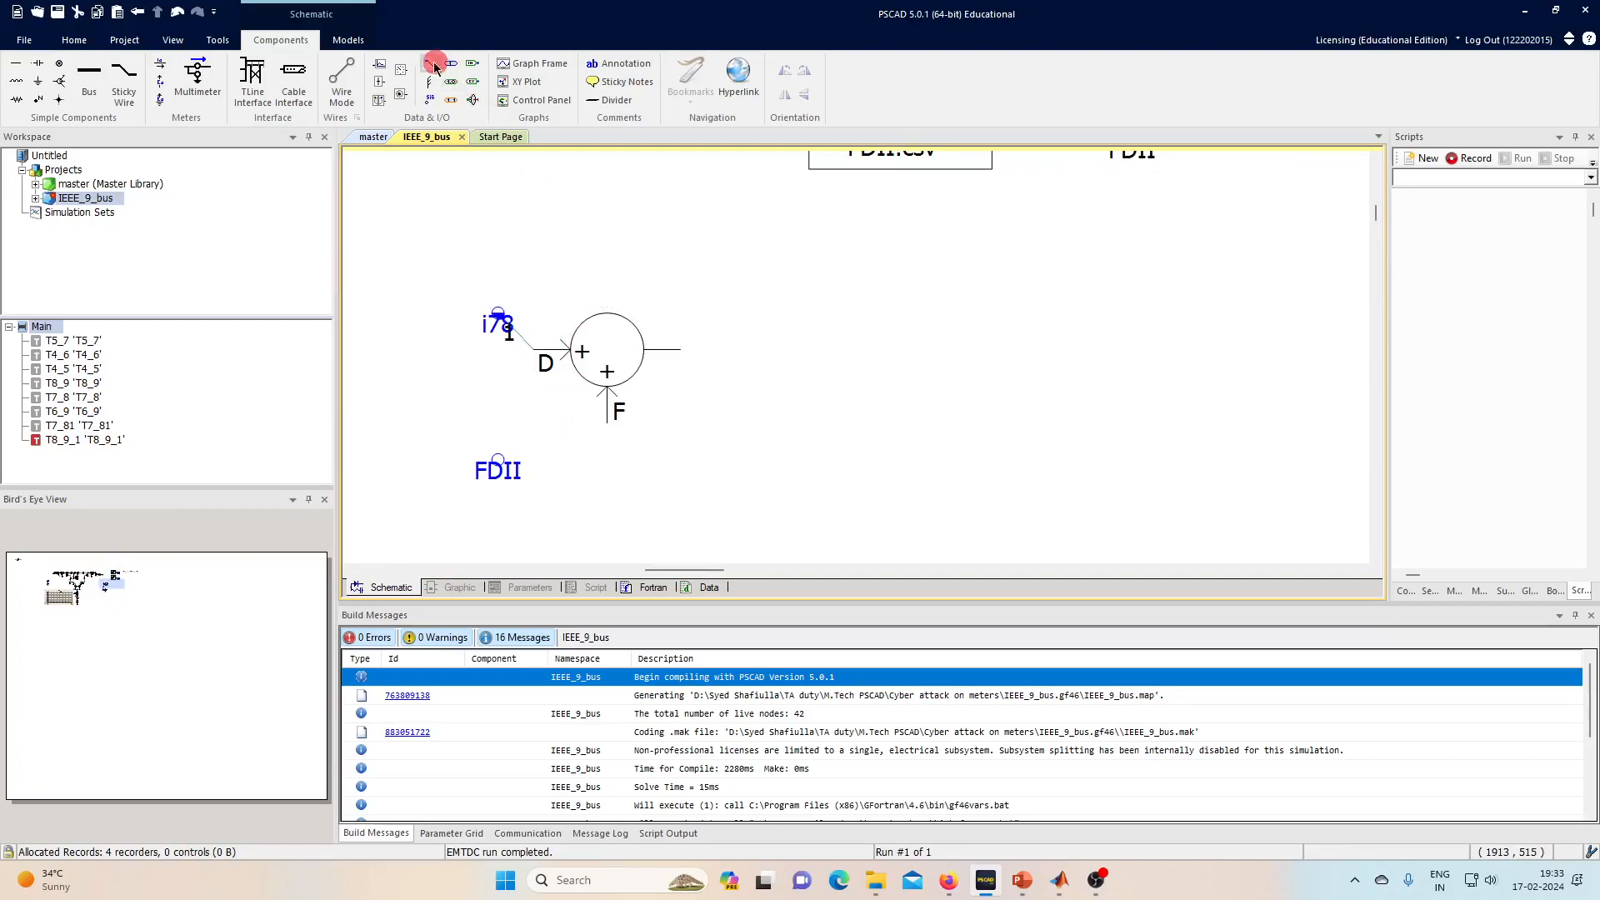
left_click(530, 498)
key("r")
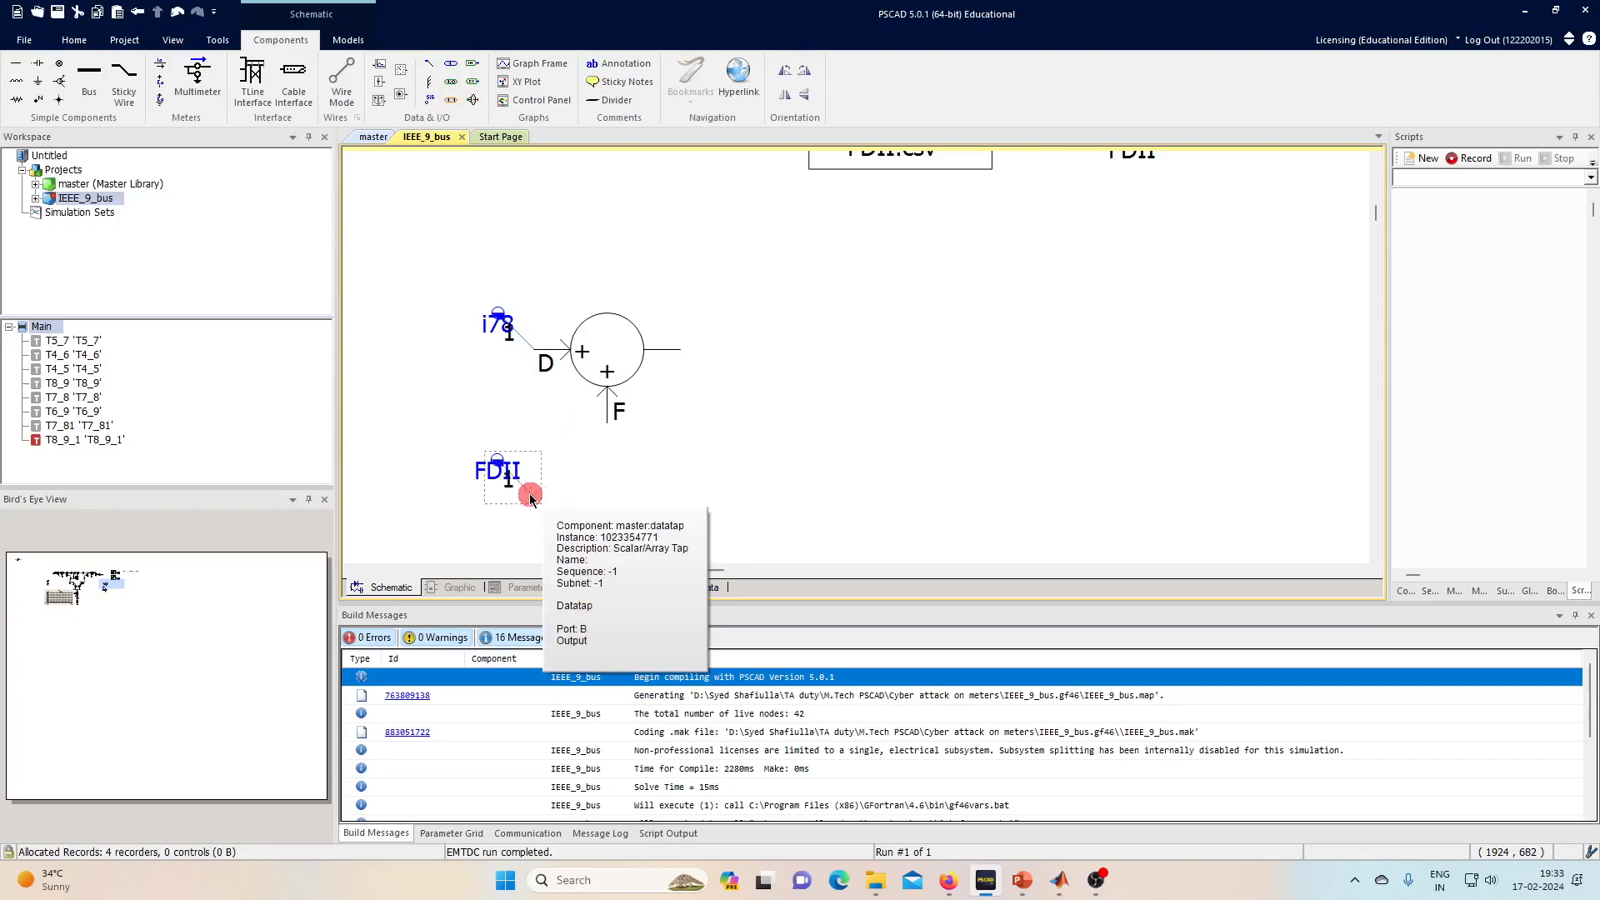
left_click_drag(514, 513, 587, 442)
left_click(503, 481)
left_click_drag(504, 486, 618, 475)
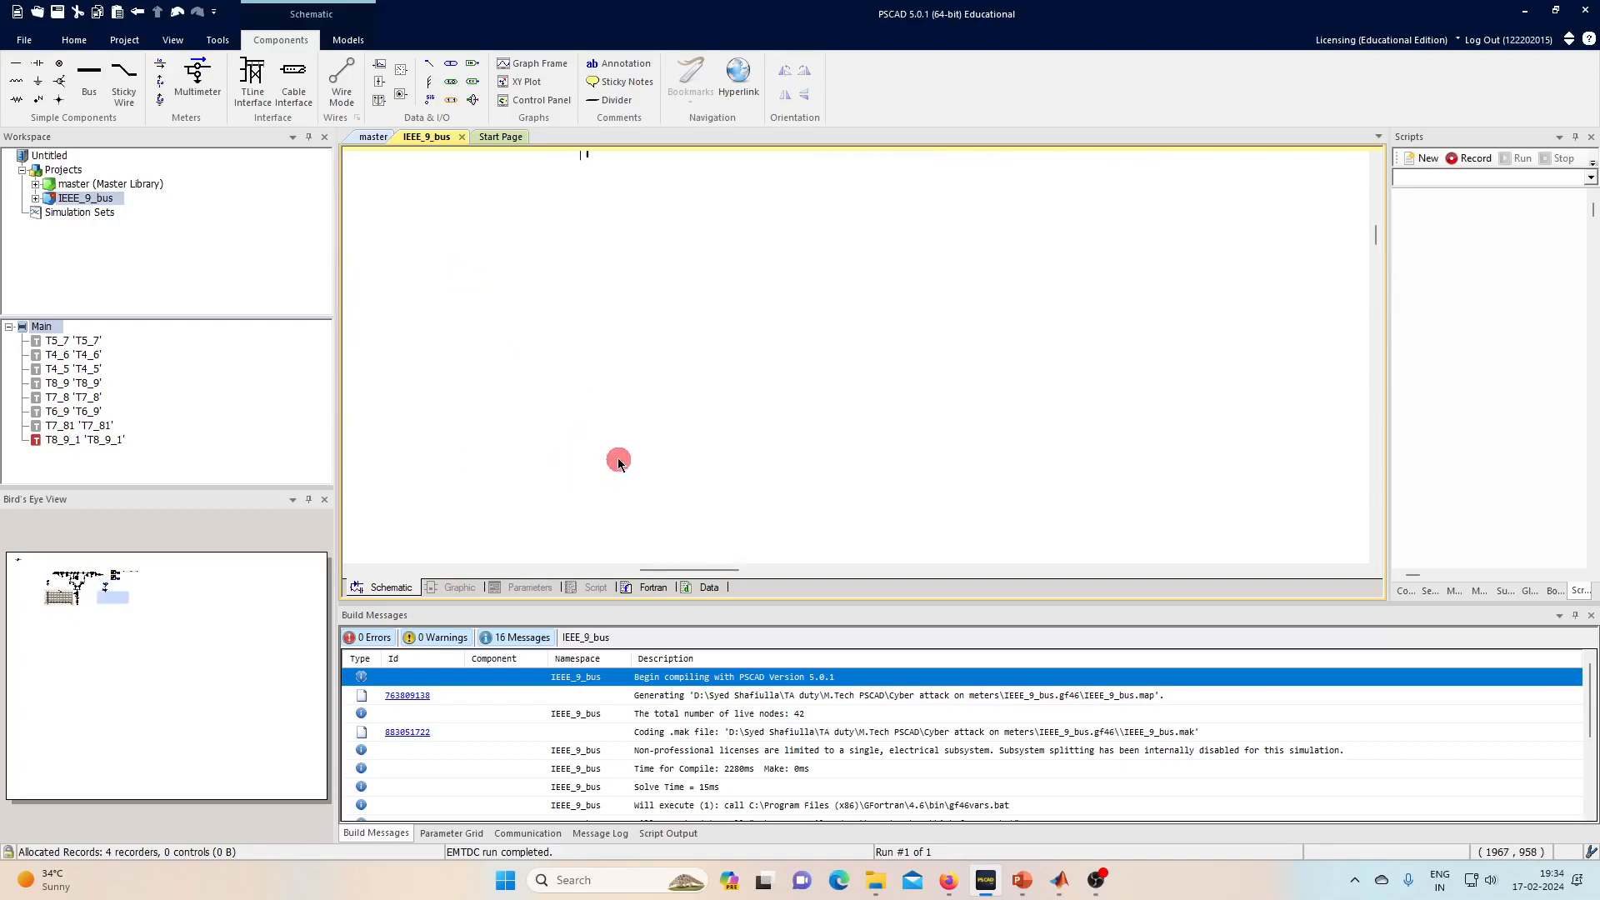
- Add a signal label and a data tap feeding the lower junction's F input
scroll(618, 461, "up", 2)
scroll(619, 461, "down", 1)
scroll(619, 461, "down", 1)
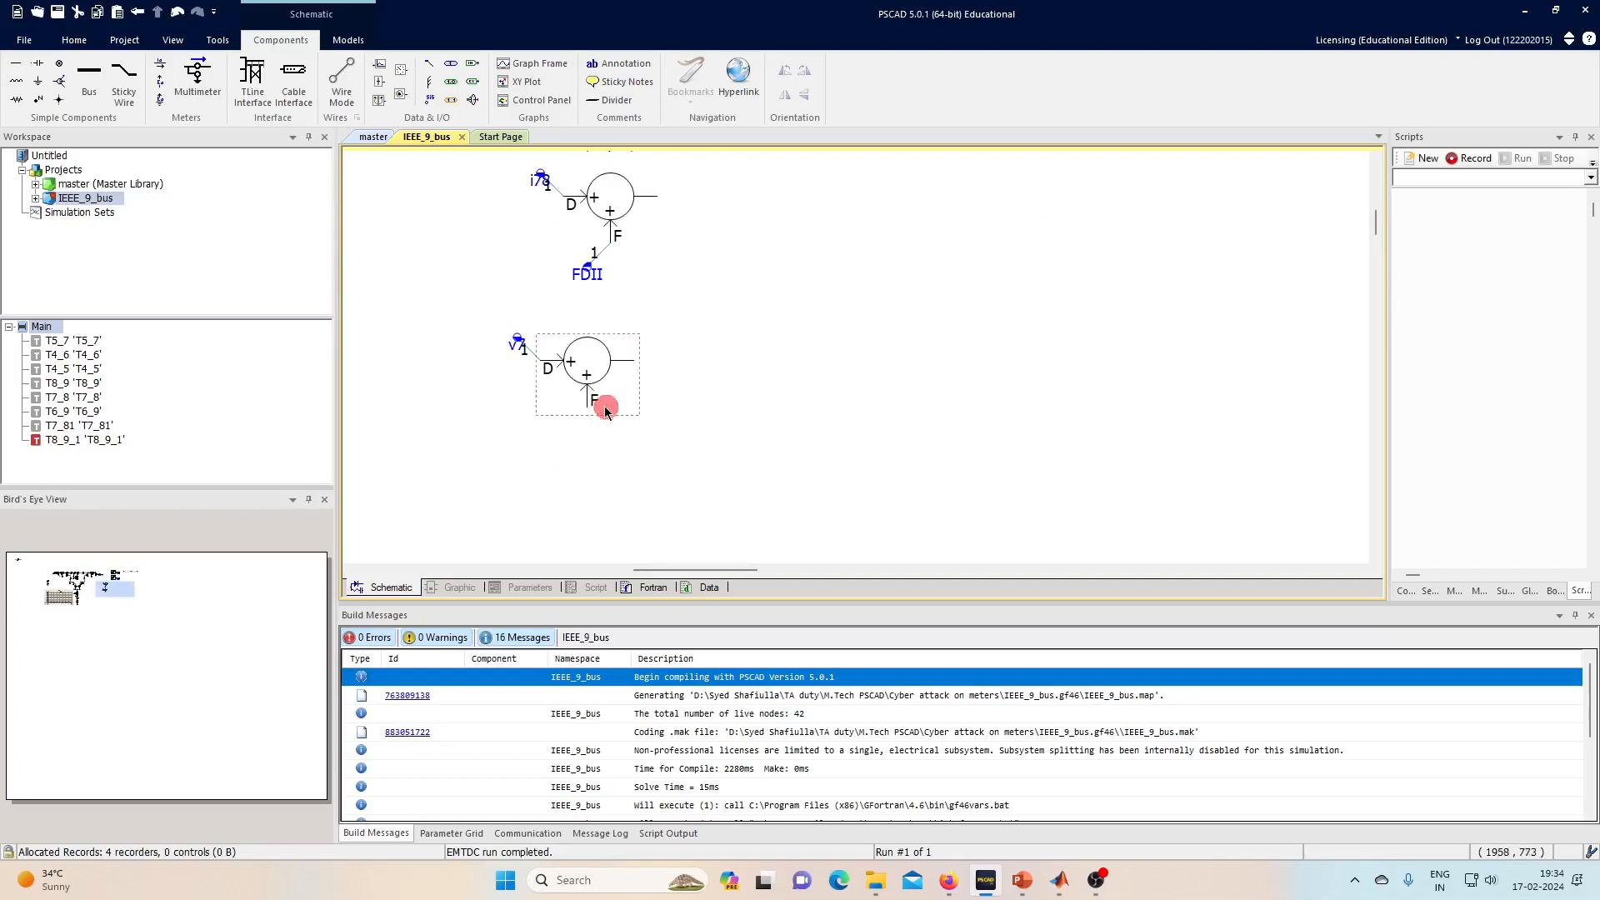
left_click(436, 100)
left_click(538, 438)
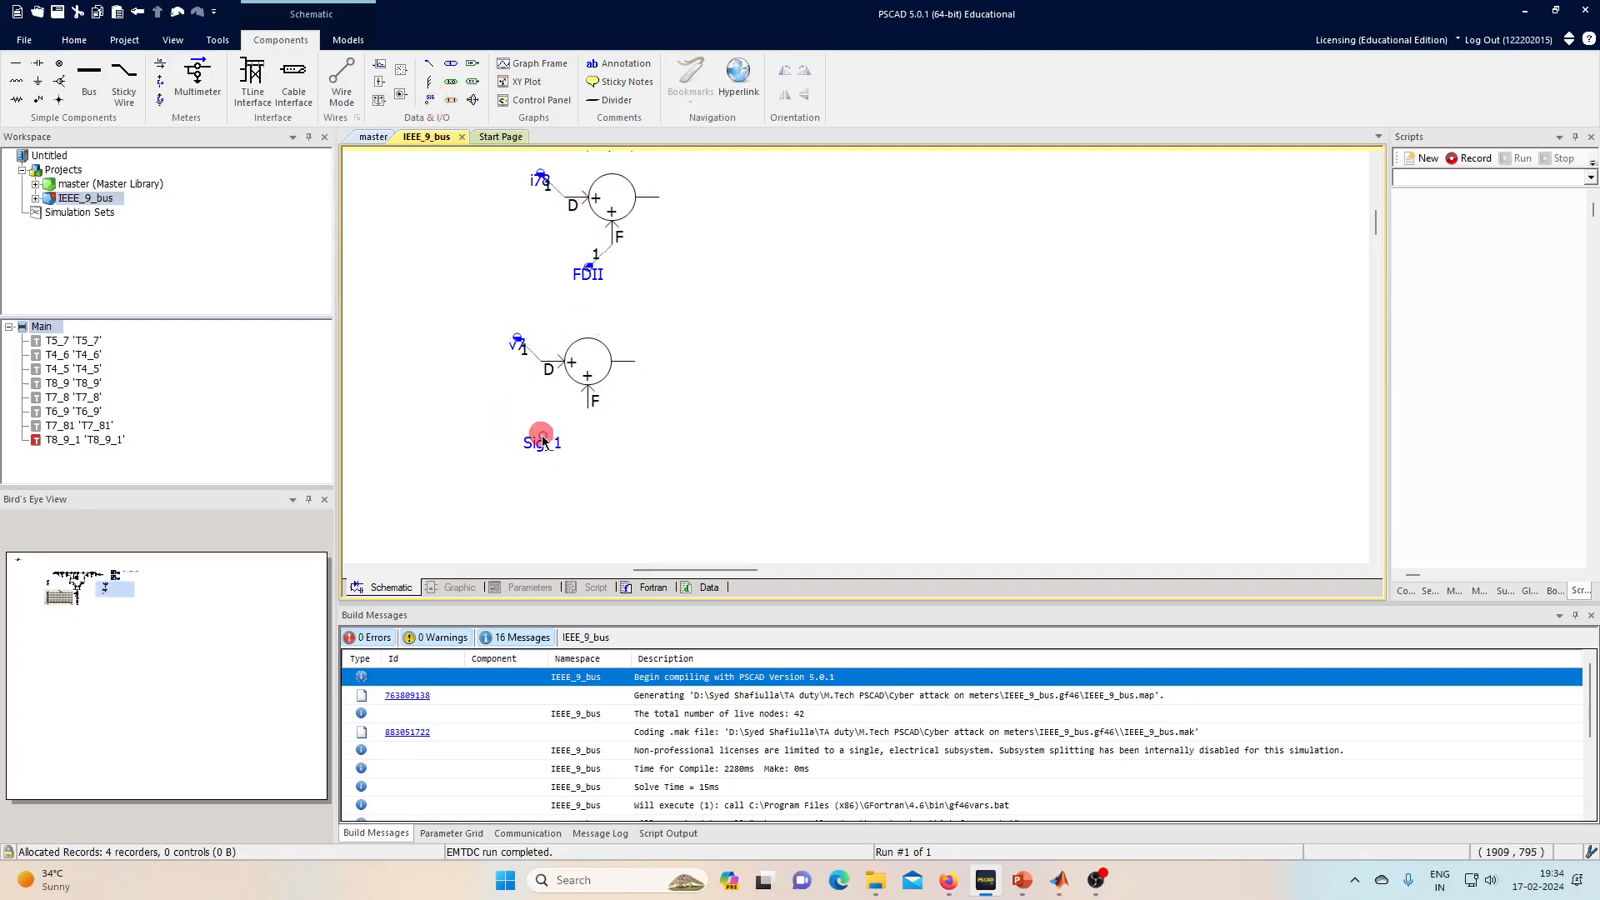
left_click(428, 67)
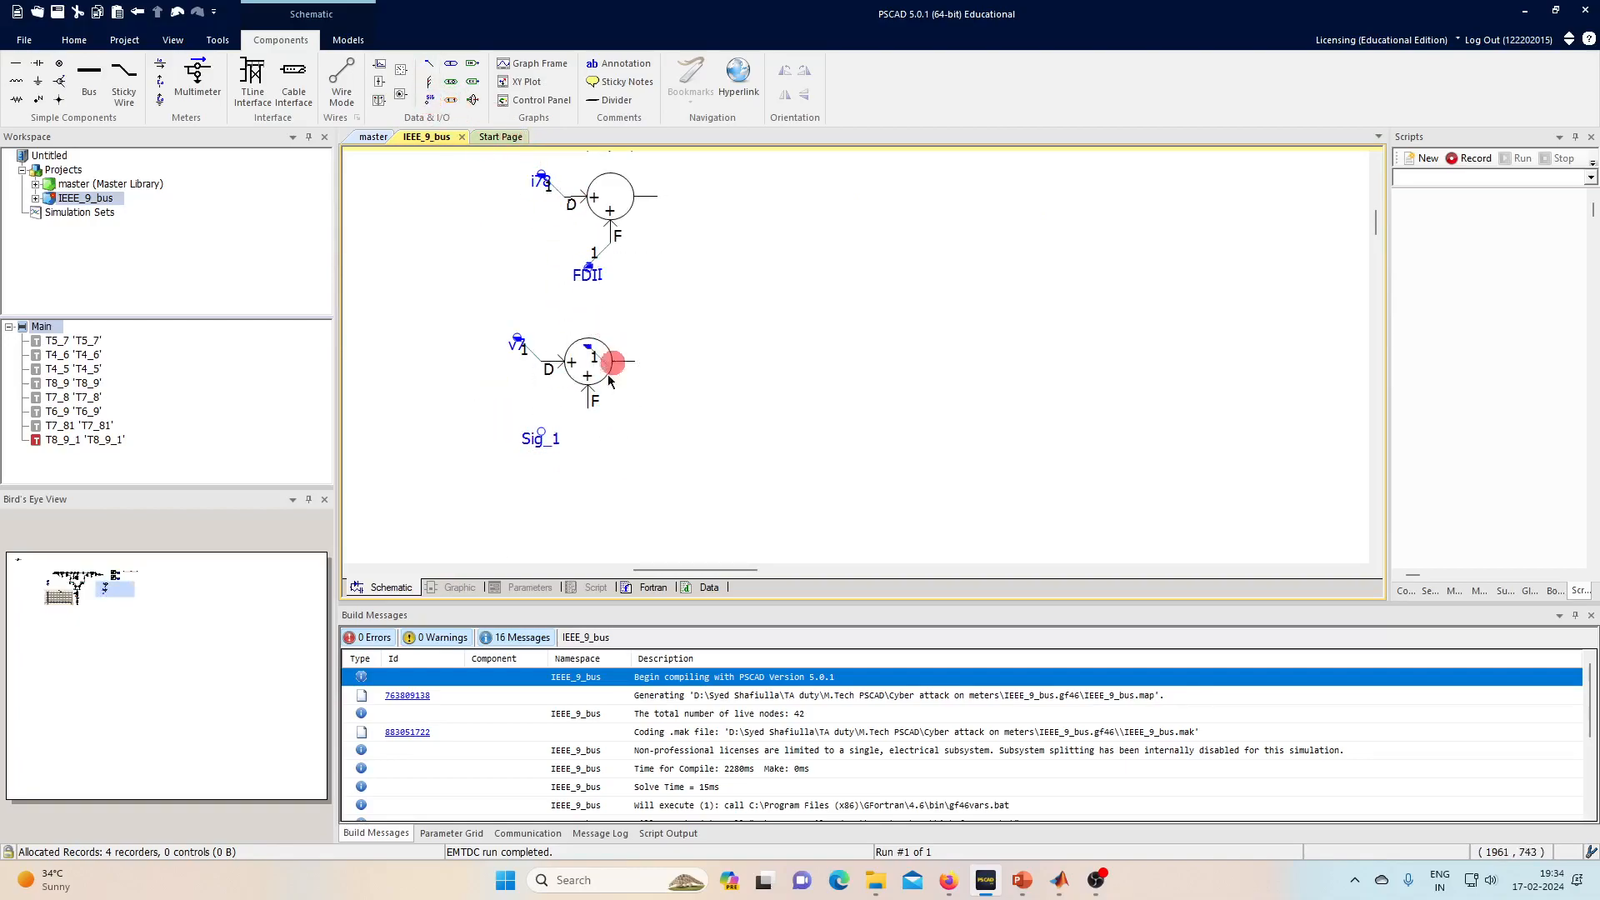
left_click(589, 446)
left_click(587, 431)
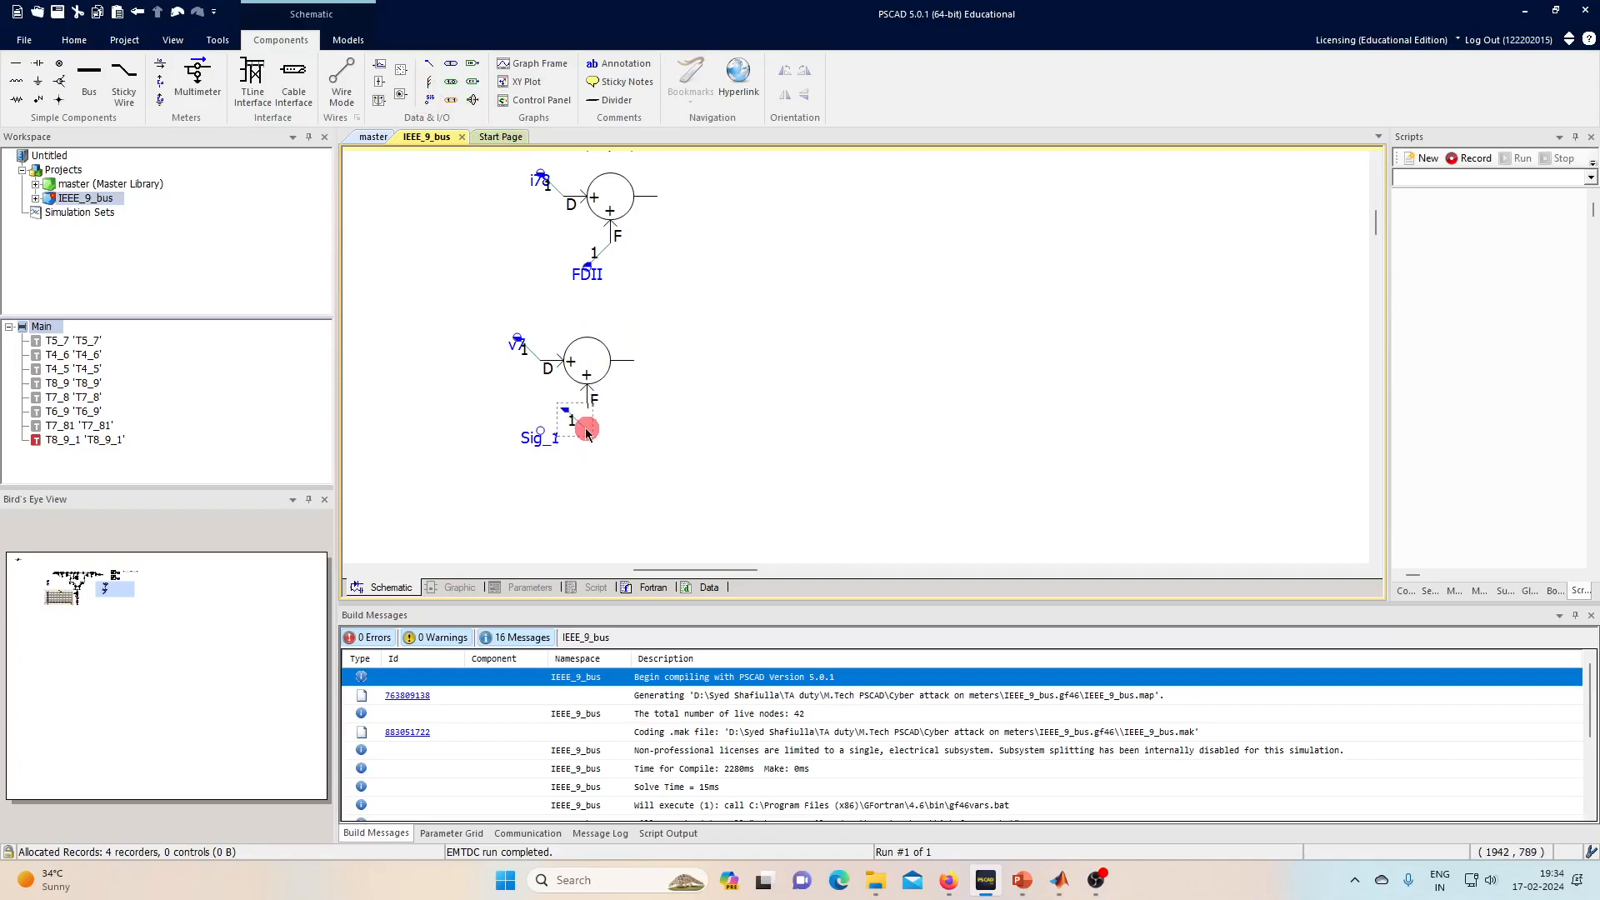
left_click_drag(581, 456, 584, 423)
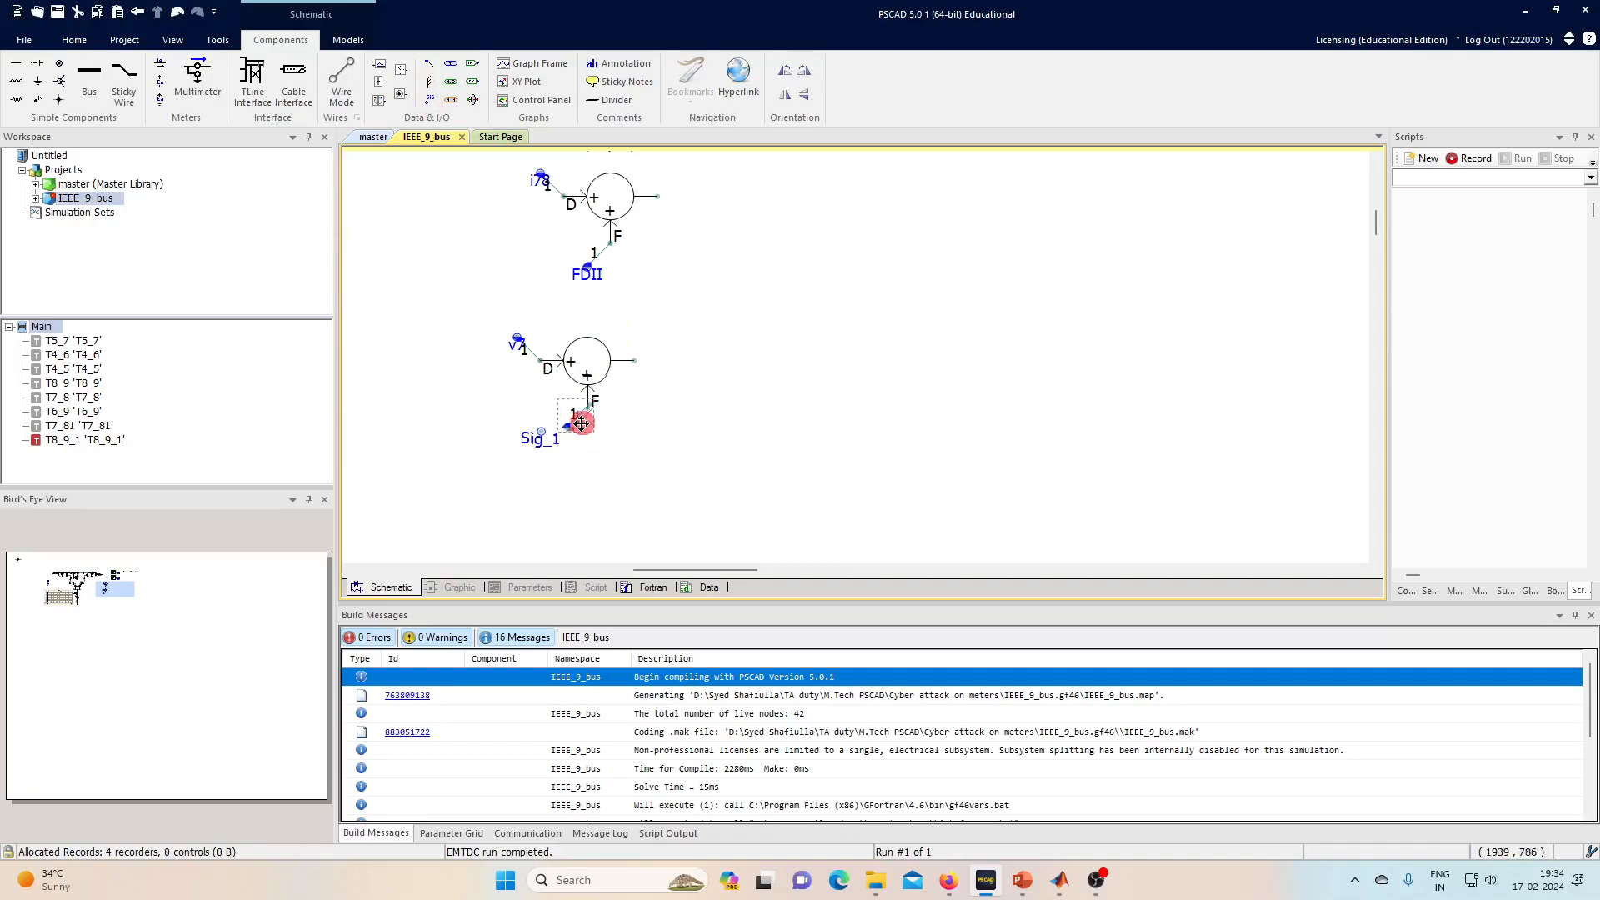
- Rename the lower junction's Sig_1 label to FDIV
scroll(548, 440, "up", 1)
left_click(555, 439)
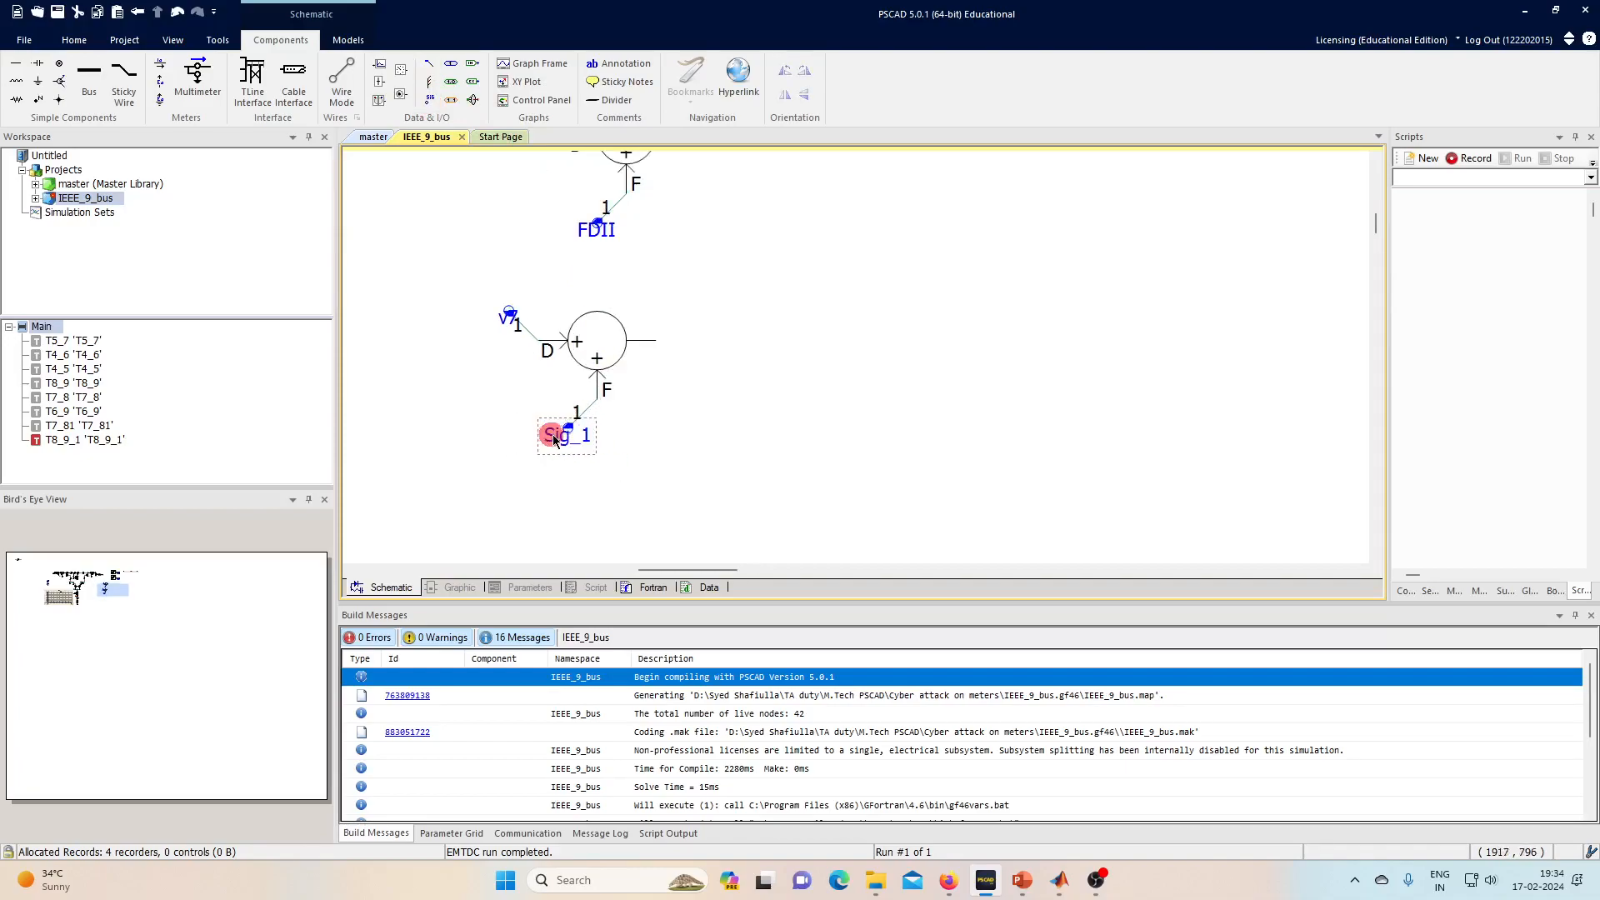
double_click(566, 440)
left_click(859, 331)
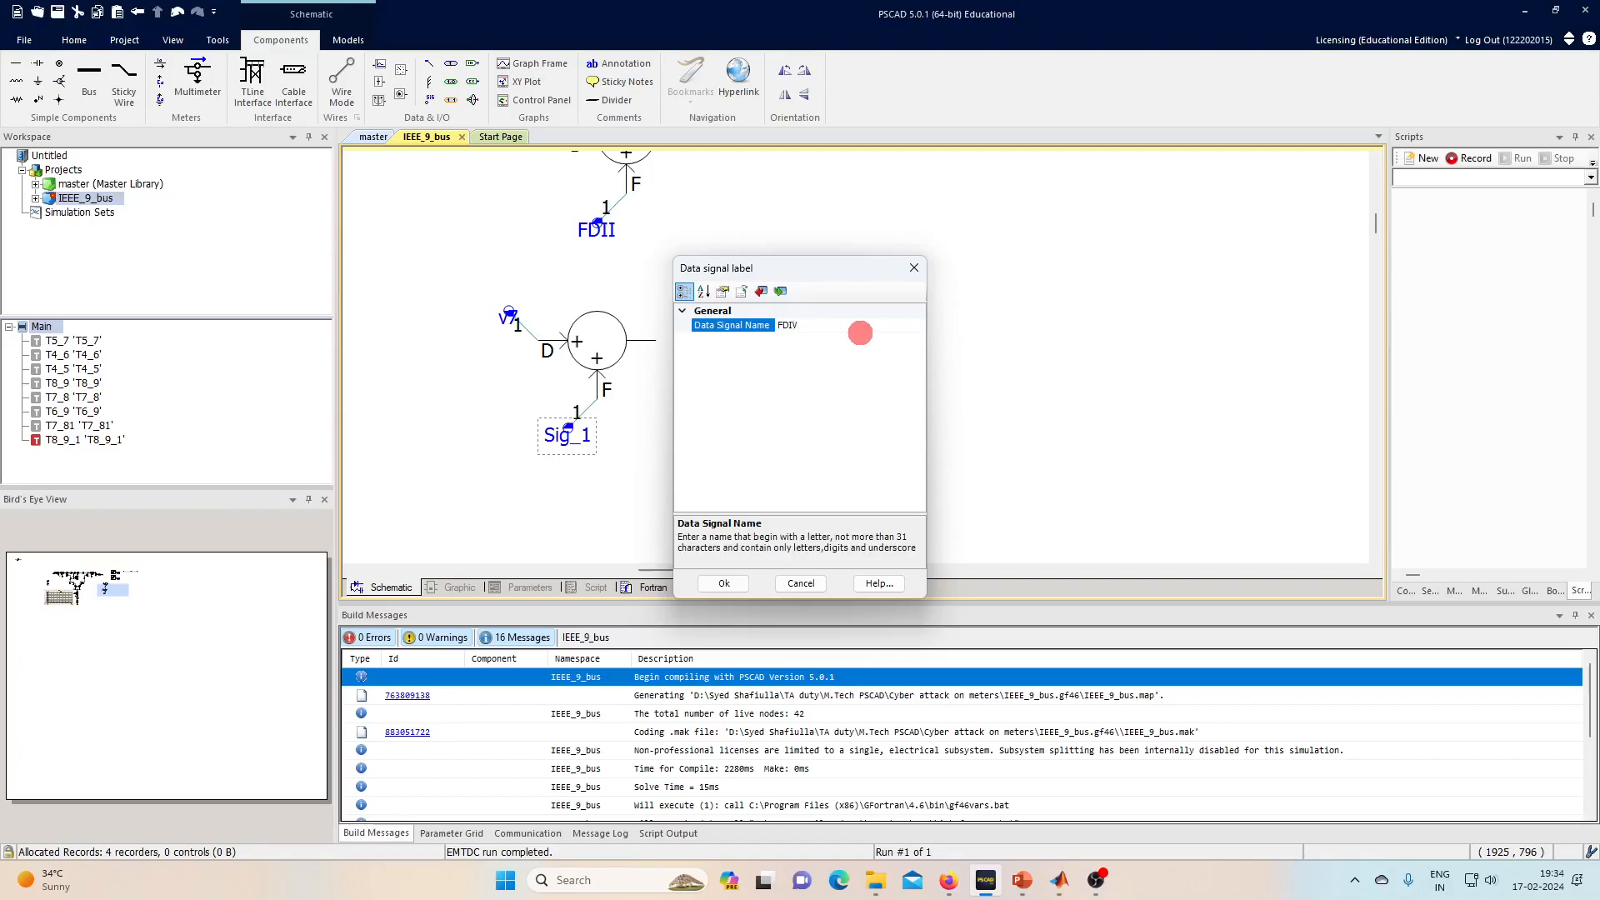
left_click(725, 583)
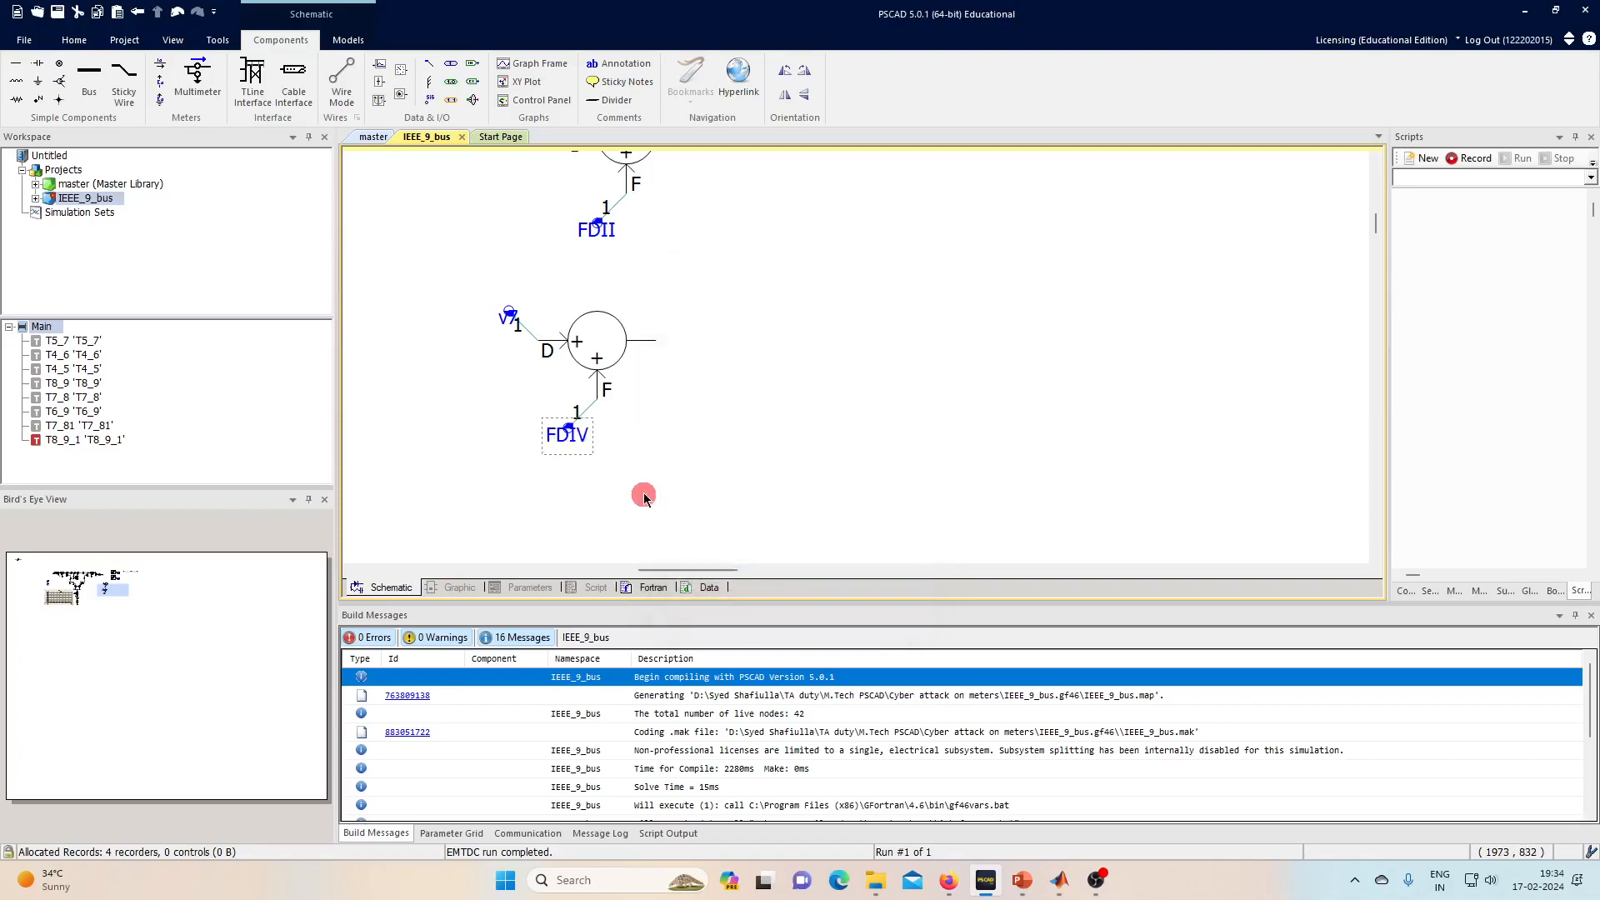
- Attach output channels Value_5 and Value_6 to the upper and lower summing junction outputs
scroll(675, 466, "down", 1)
scroll(607, 404, "down", 2)
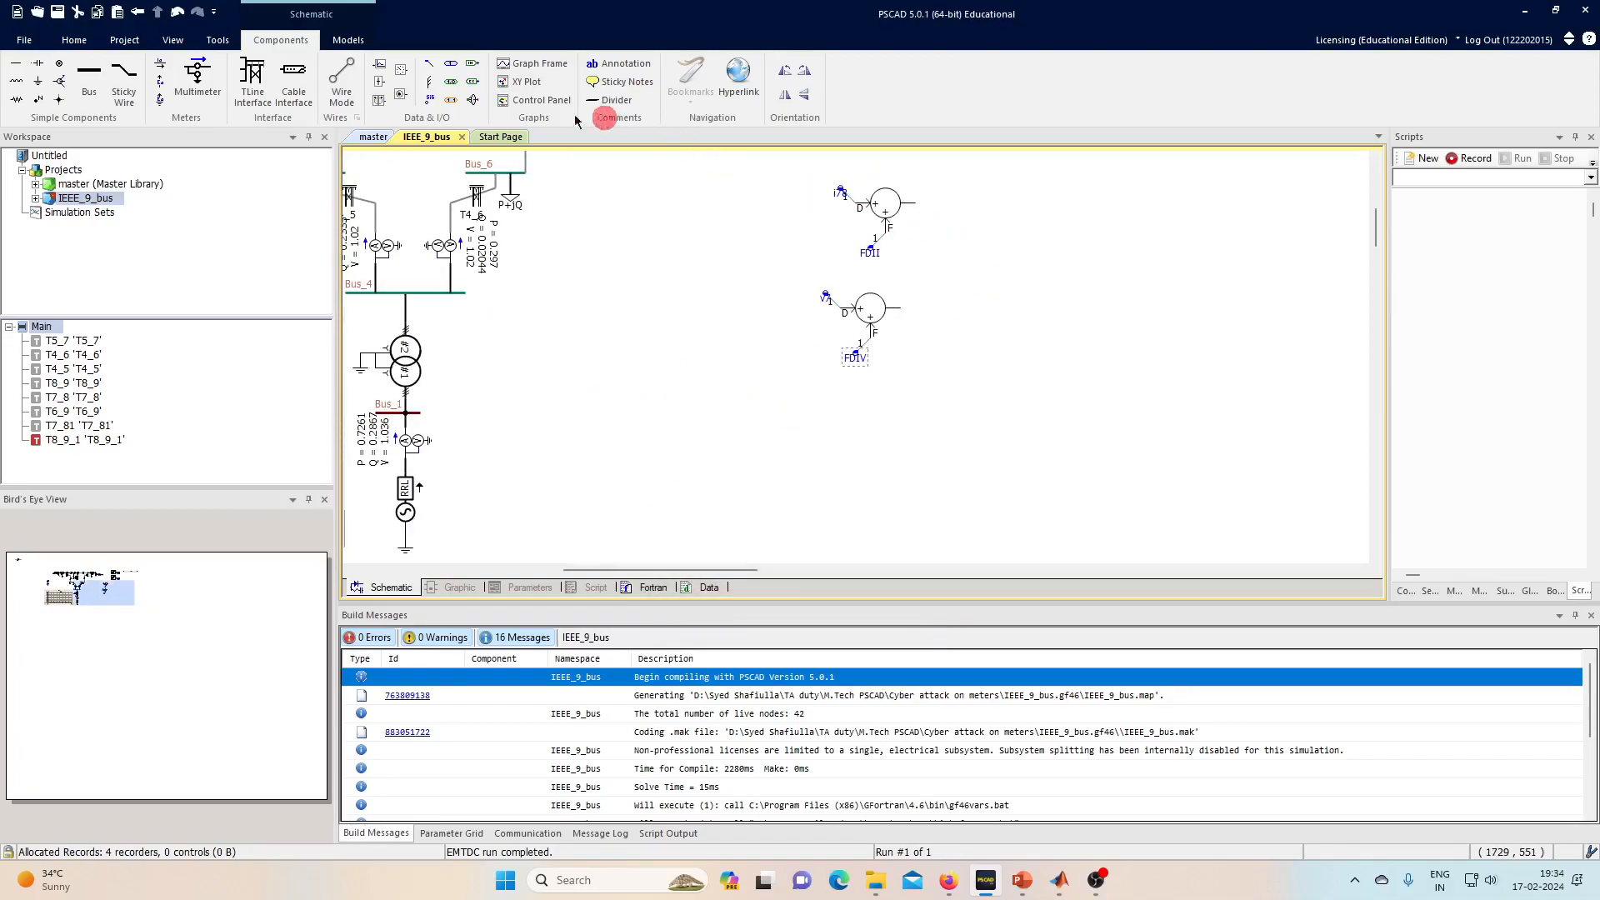
left_click(405, 58)
left_click(922, 204)
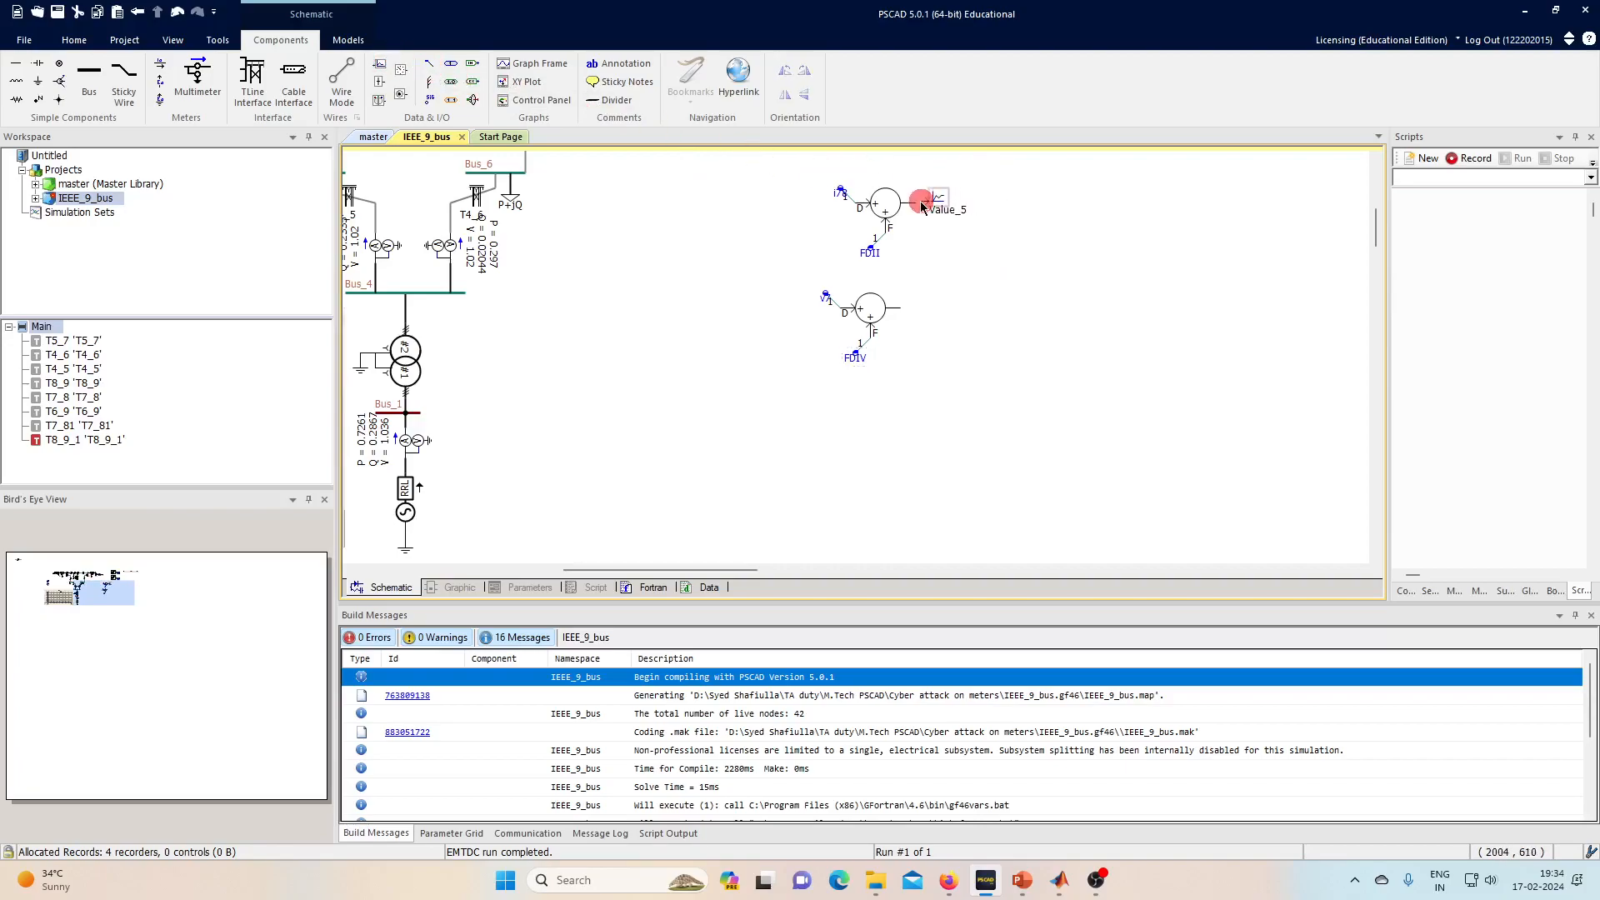
left_click(401, 70)
left_click(890, 300)
- Insert a graph frame beside the meters and plot Value_5 and Value_6 in it
scroll(518, 375, "down", 3)
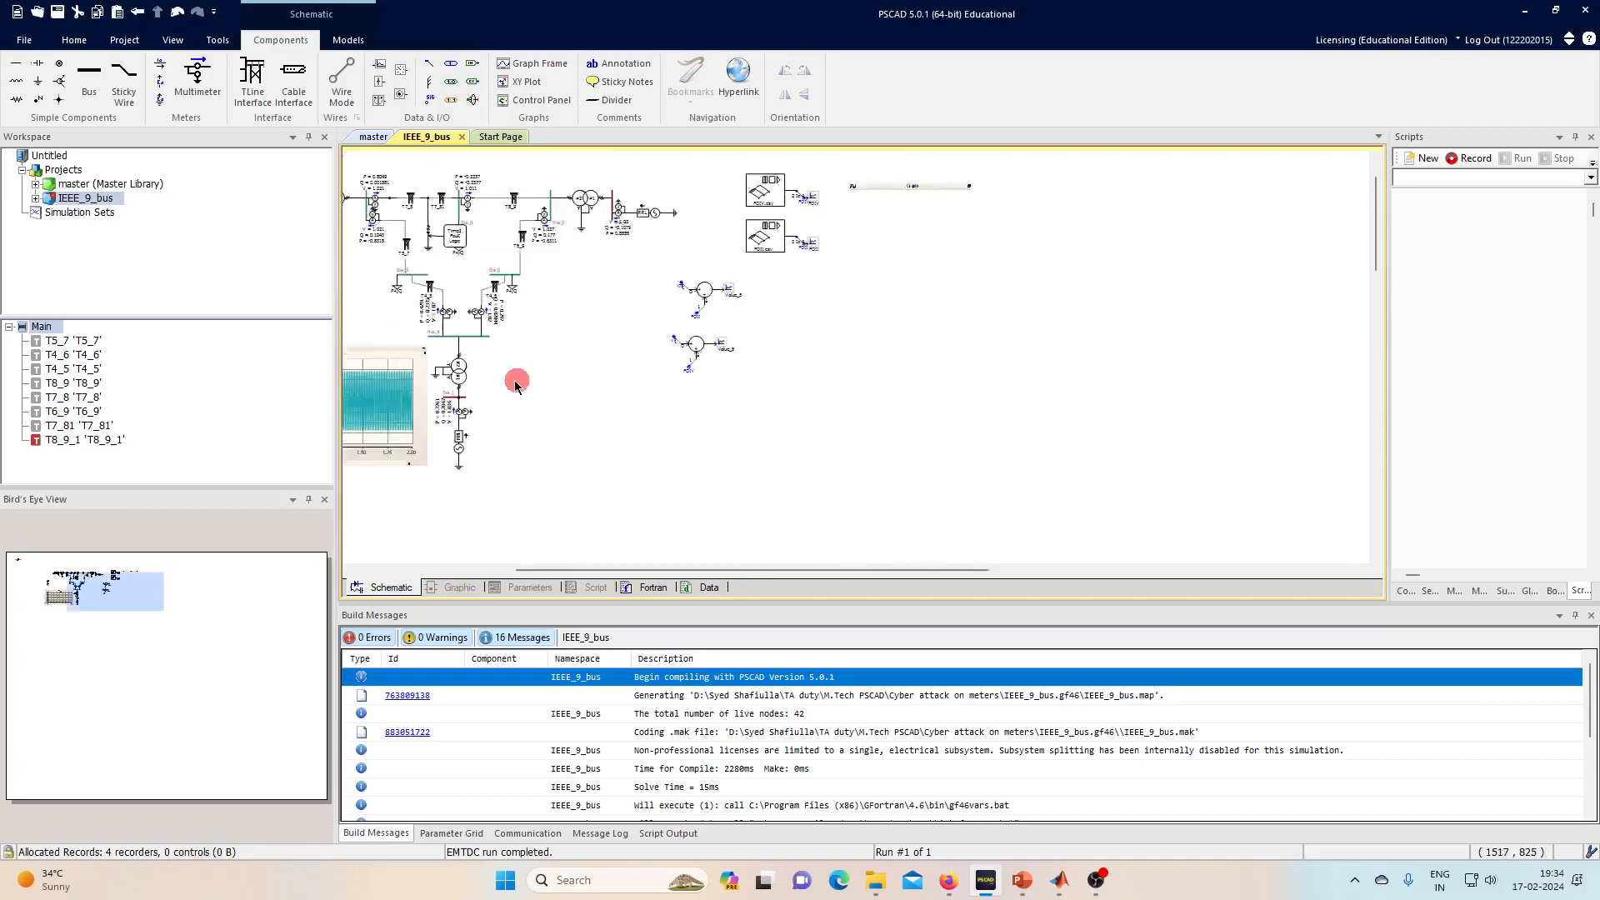
scroll(682, 334, "up", 3)
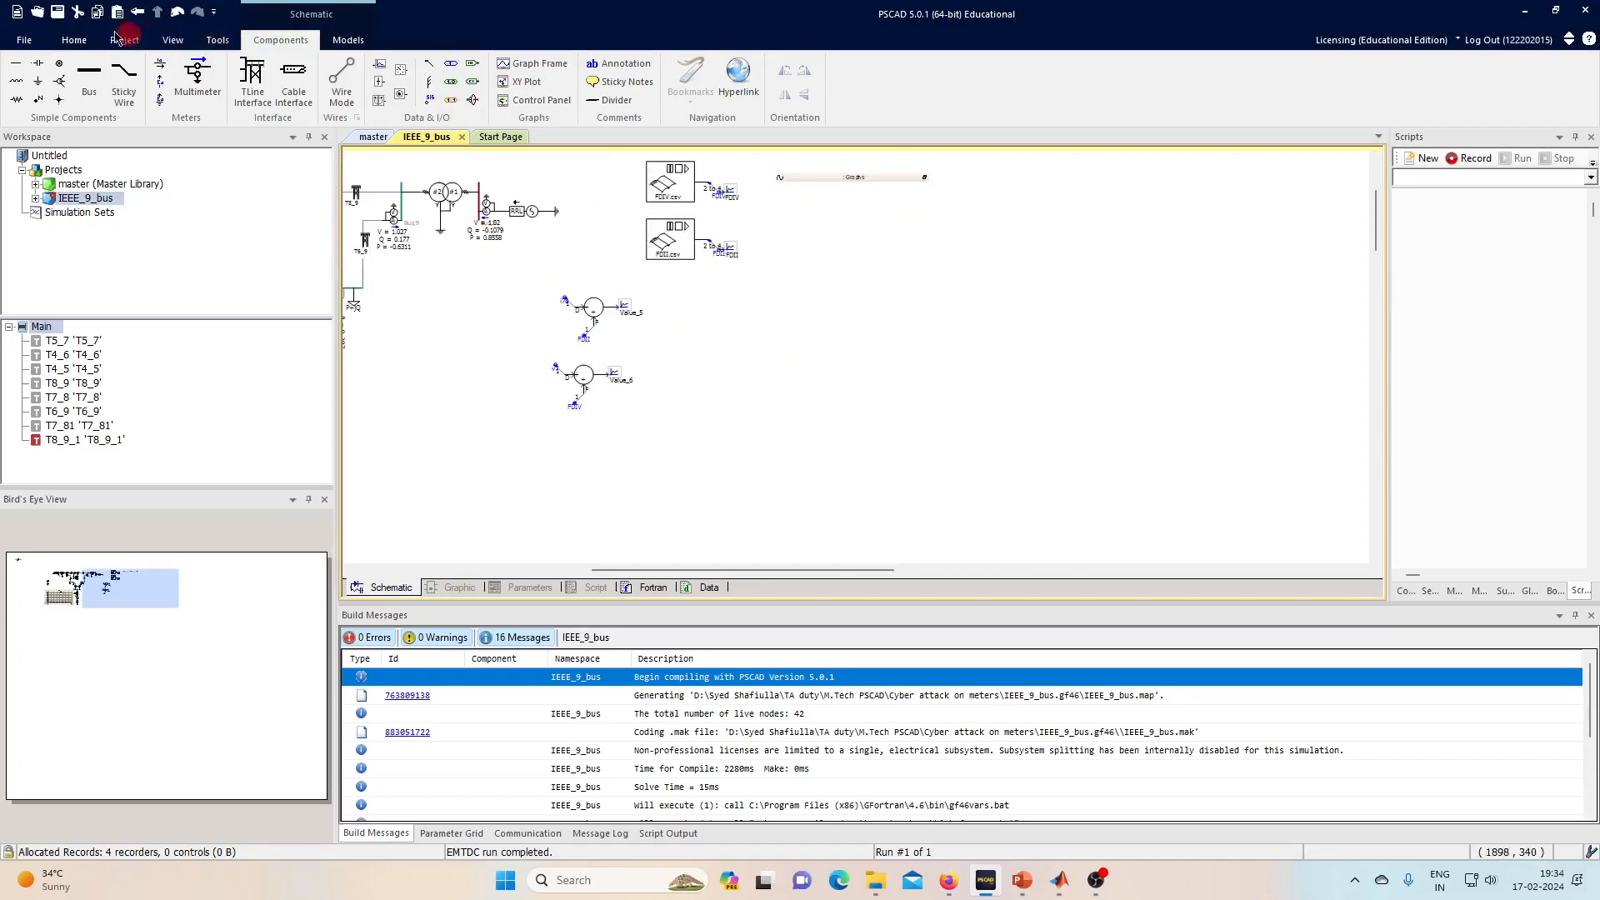
left_click(361, 42)
left_click(293, 43)
left_click(509, 70)
left_click(649, 325)
left_click_drag(640, 315, 936, 357)
mouse_move(643, 380)
left_mouse_down()
mouse_move(618, 376)
mouse_move(847, 392)
mouse_move(767, 368)
left_mouse_up()
- Paste a copied graph and place it to the right of the new graph frame
scroll(836, 376, "down", 4)
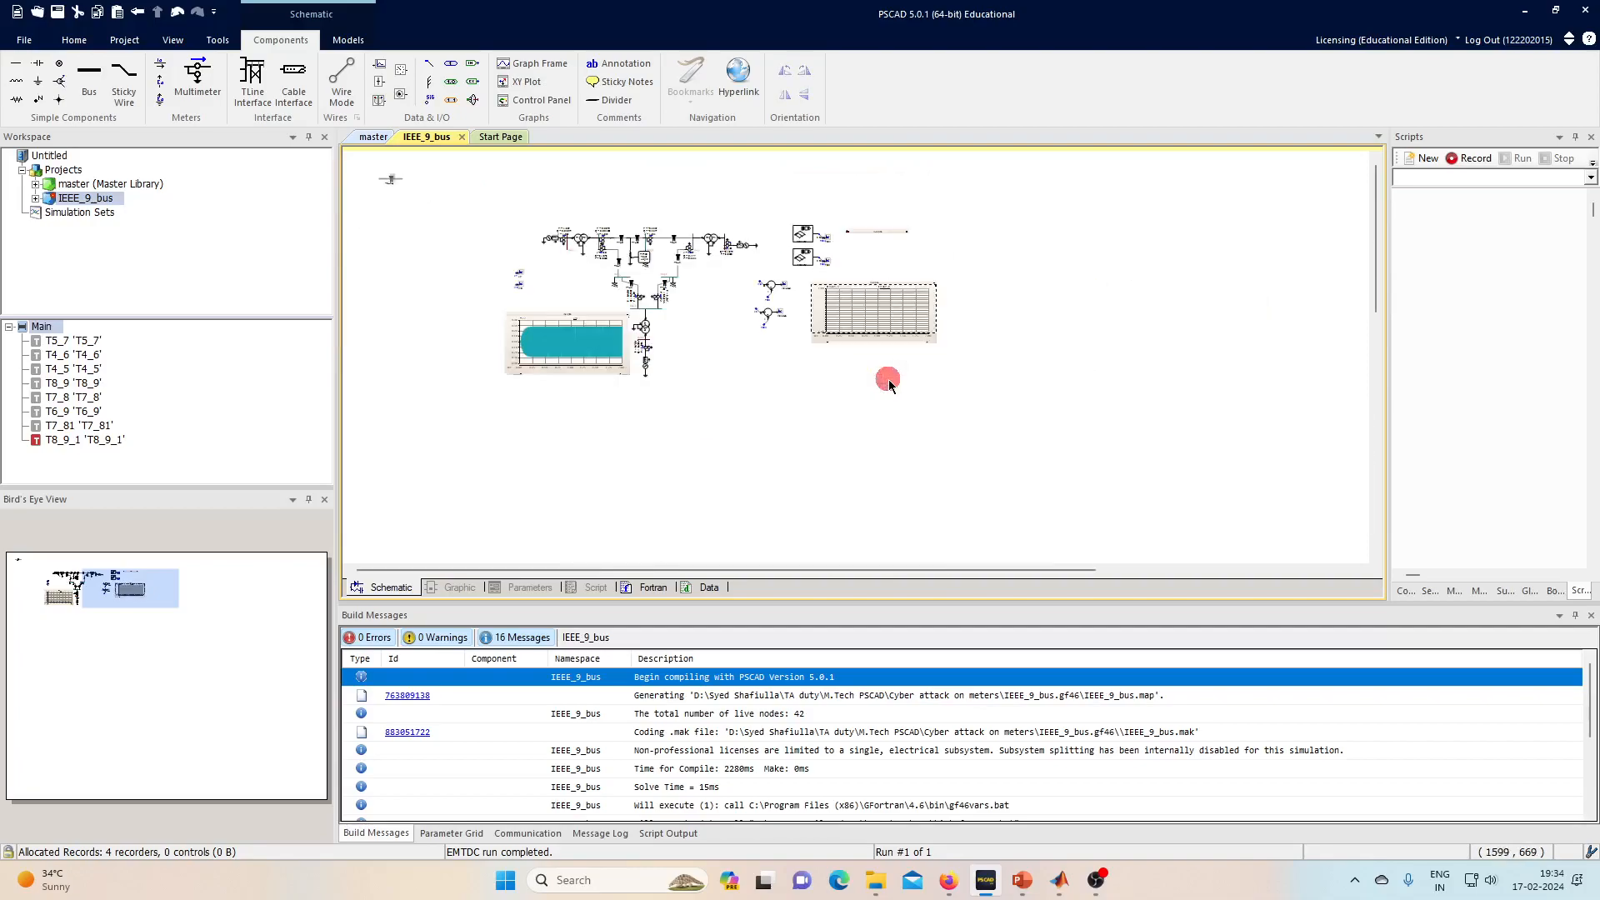
key("ctrl+v")
left_click(988, 280)
scroll(977, 286, "up", 4)
scroll(890, 302, "up", 2)
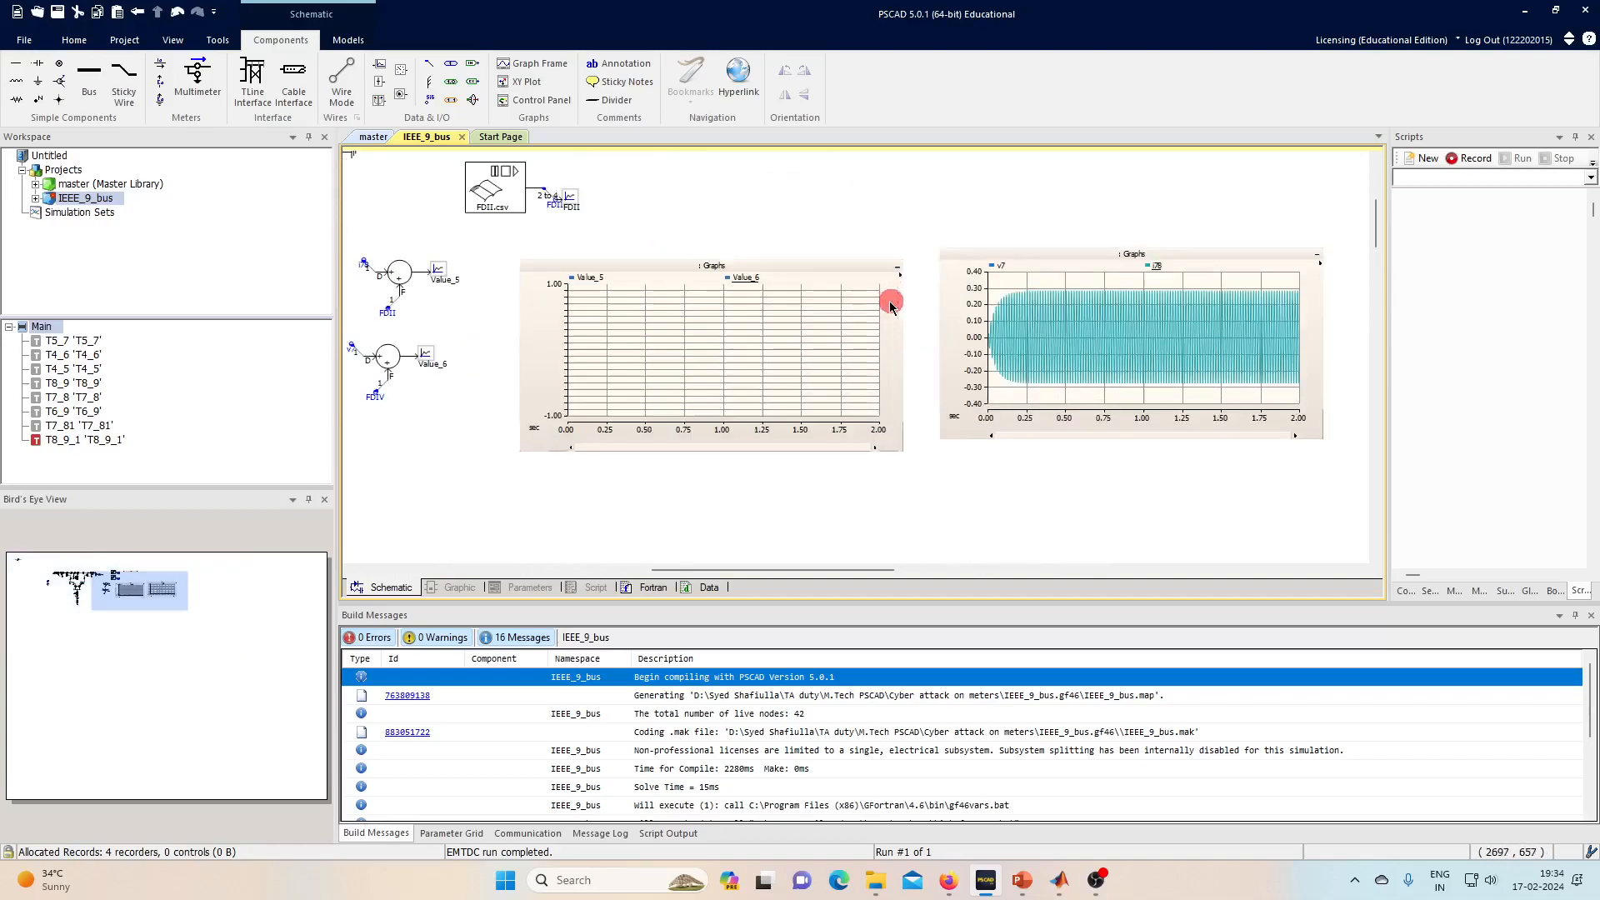
- Compile and run the IEEE_9_bus simulation, then read values off the RT_5/RT_8 and v7 graphs
left_click(79, 42)
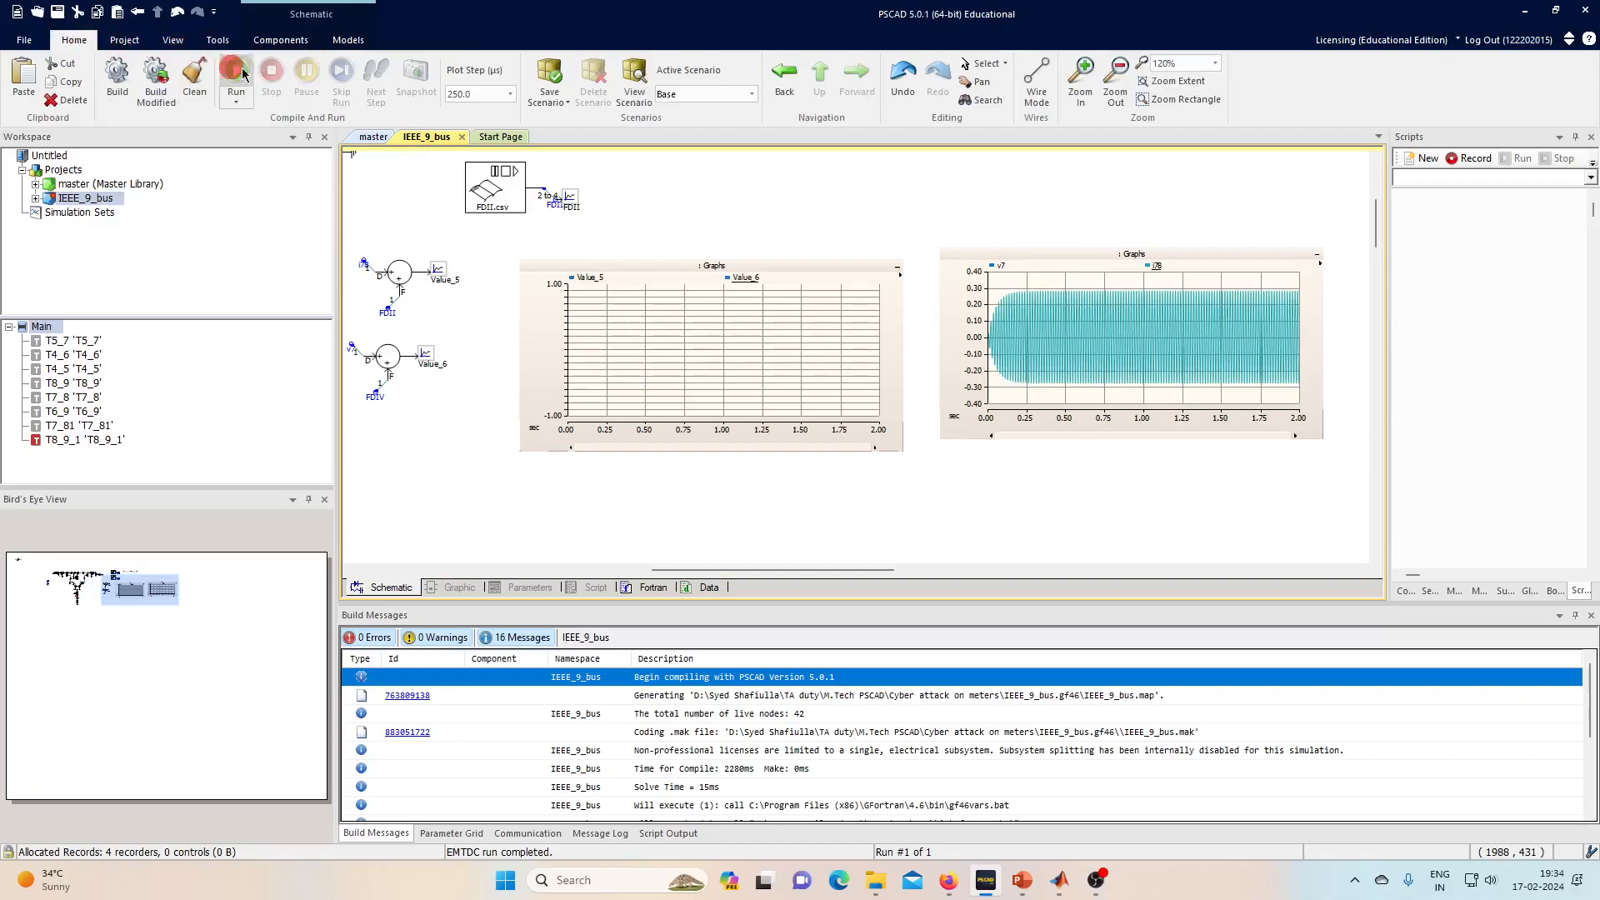
left_click(247, 73)
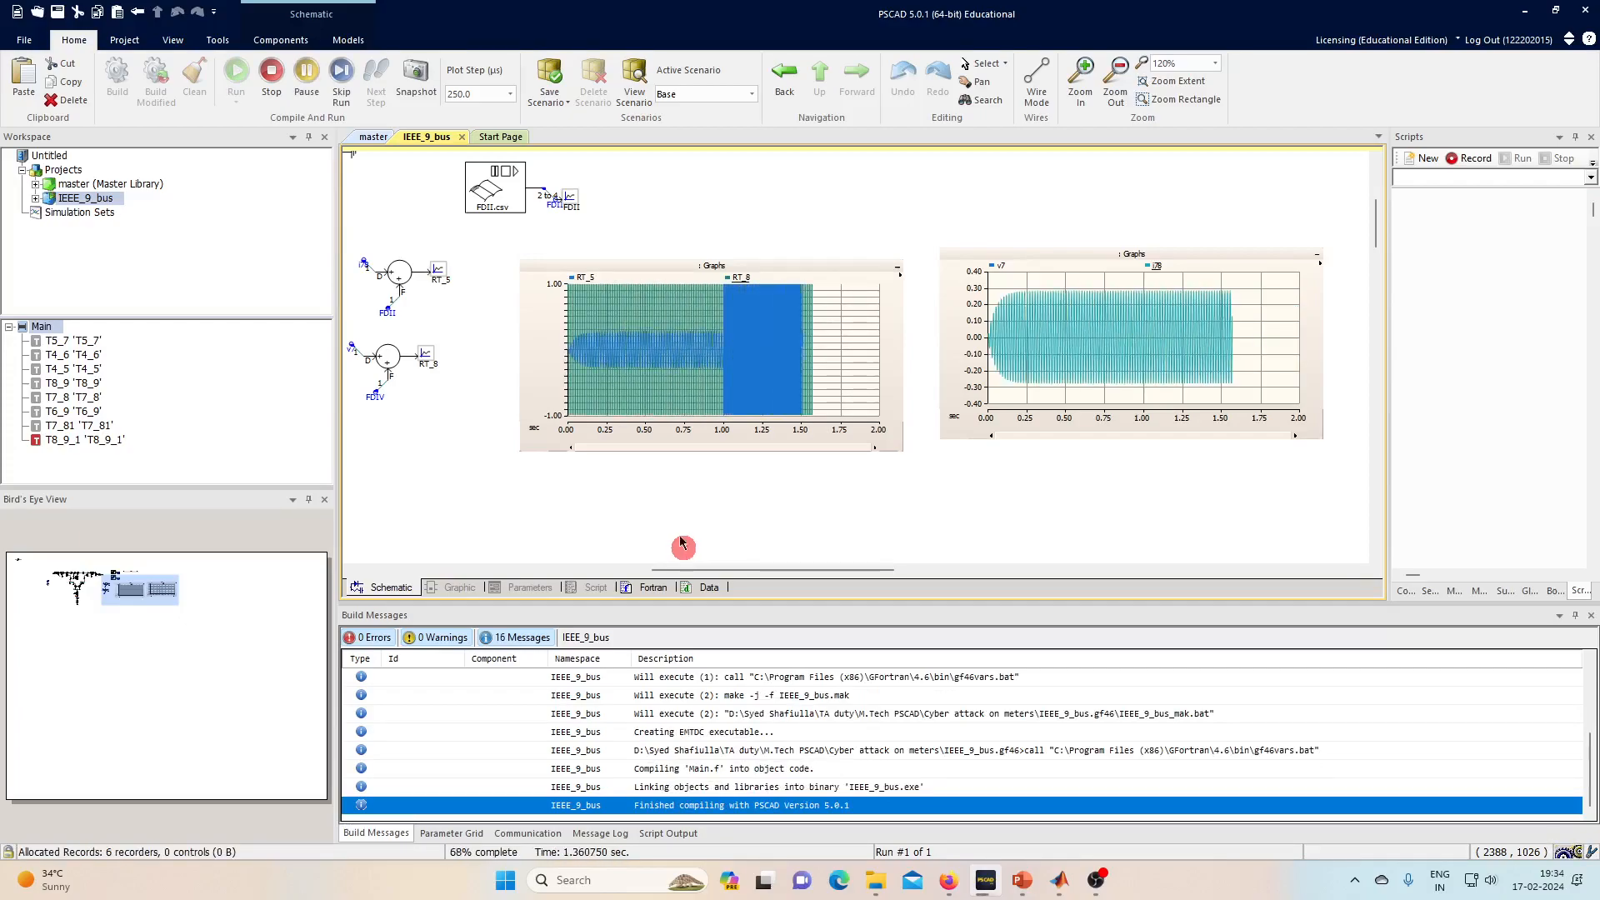
left_click(678, 367)
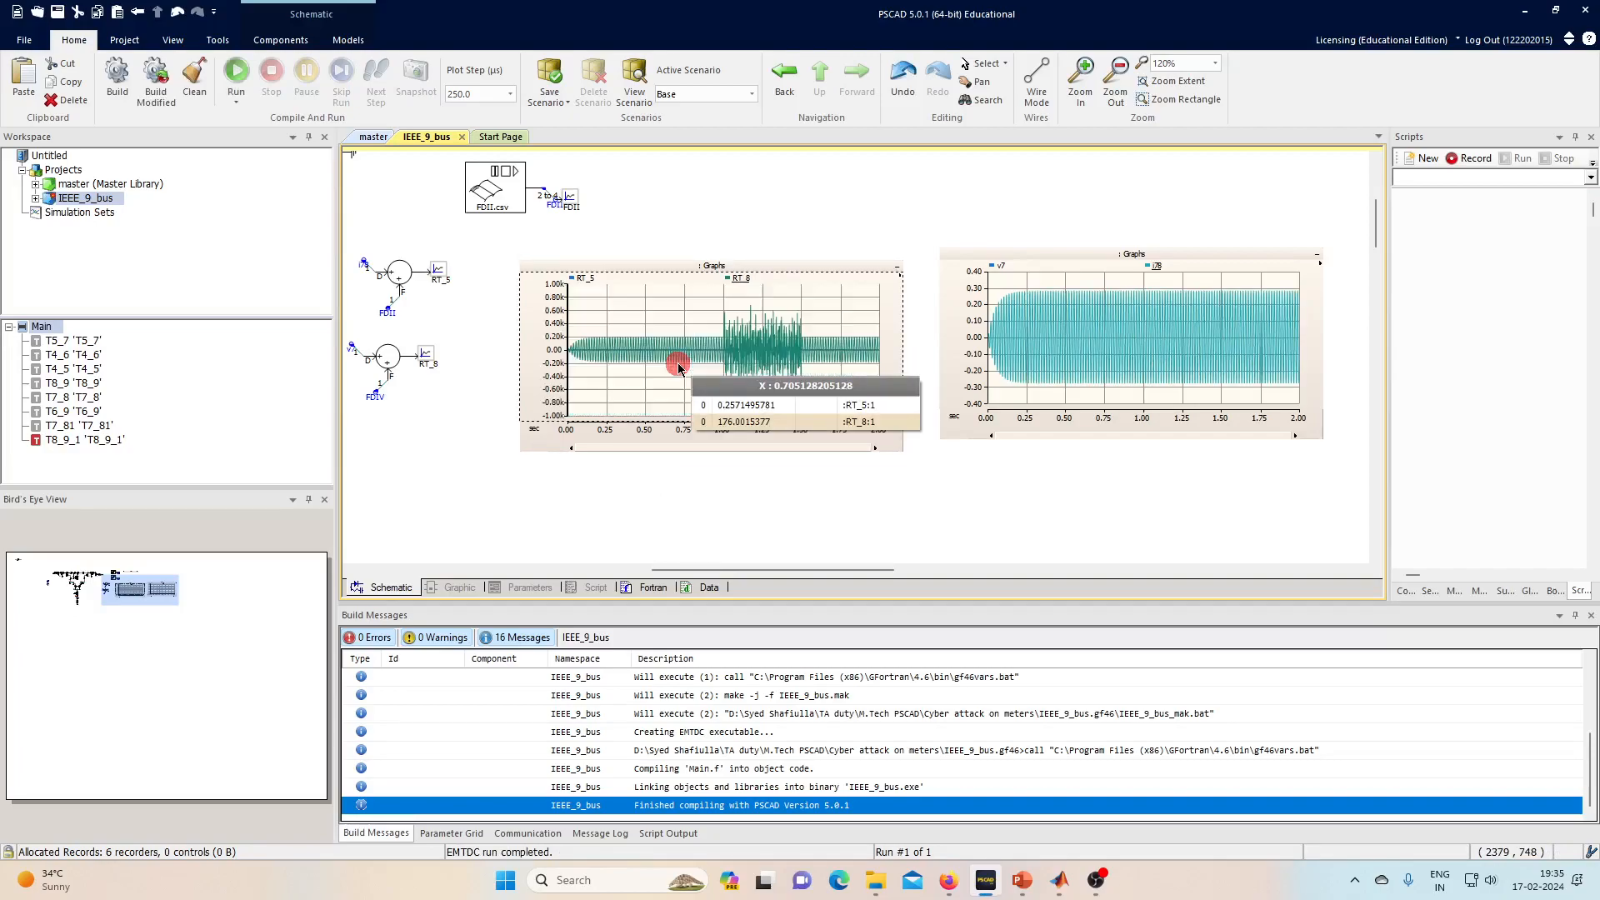
left_click(1090, 338)
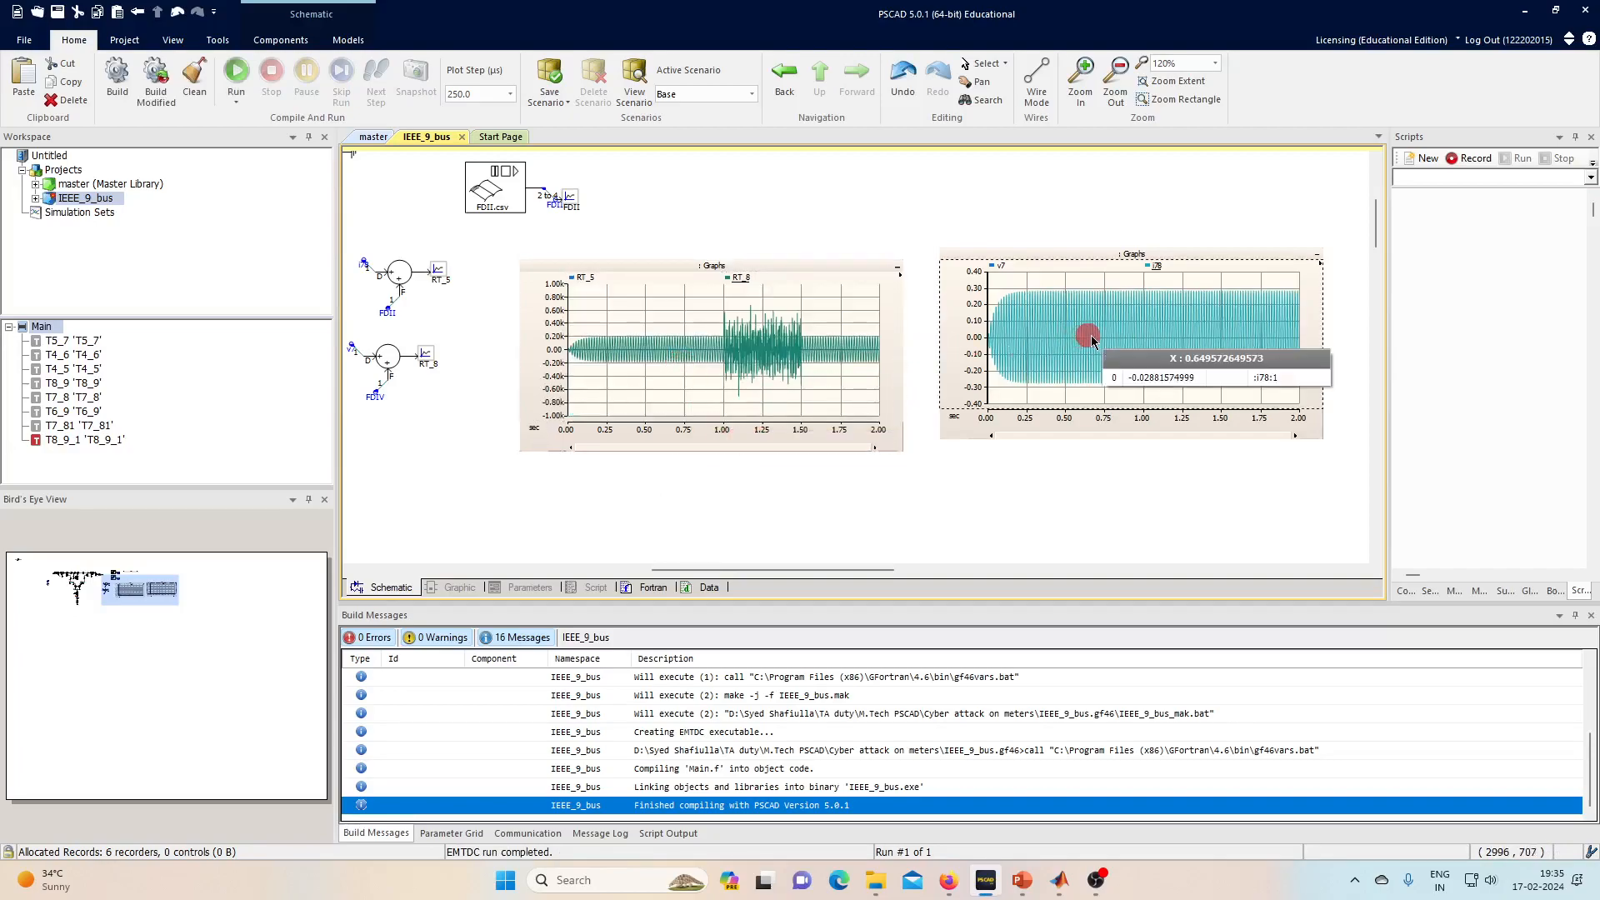
- Zoom to the graphs and make the i78 current trace visible on the right graph
scroll(985, 292, "up", 1)
scroll(985, 291, "down", 5)
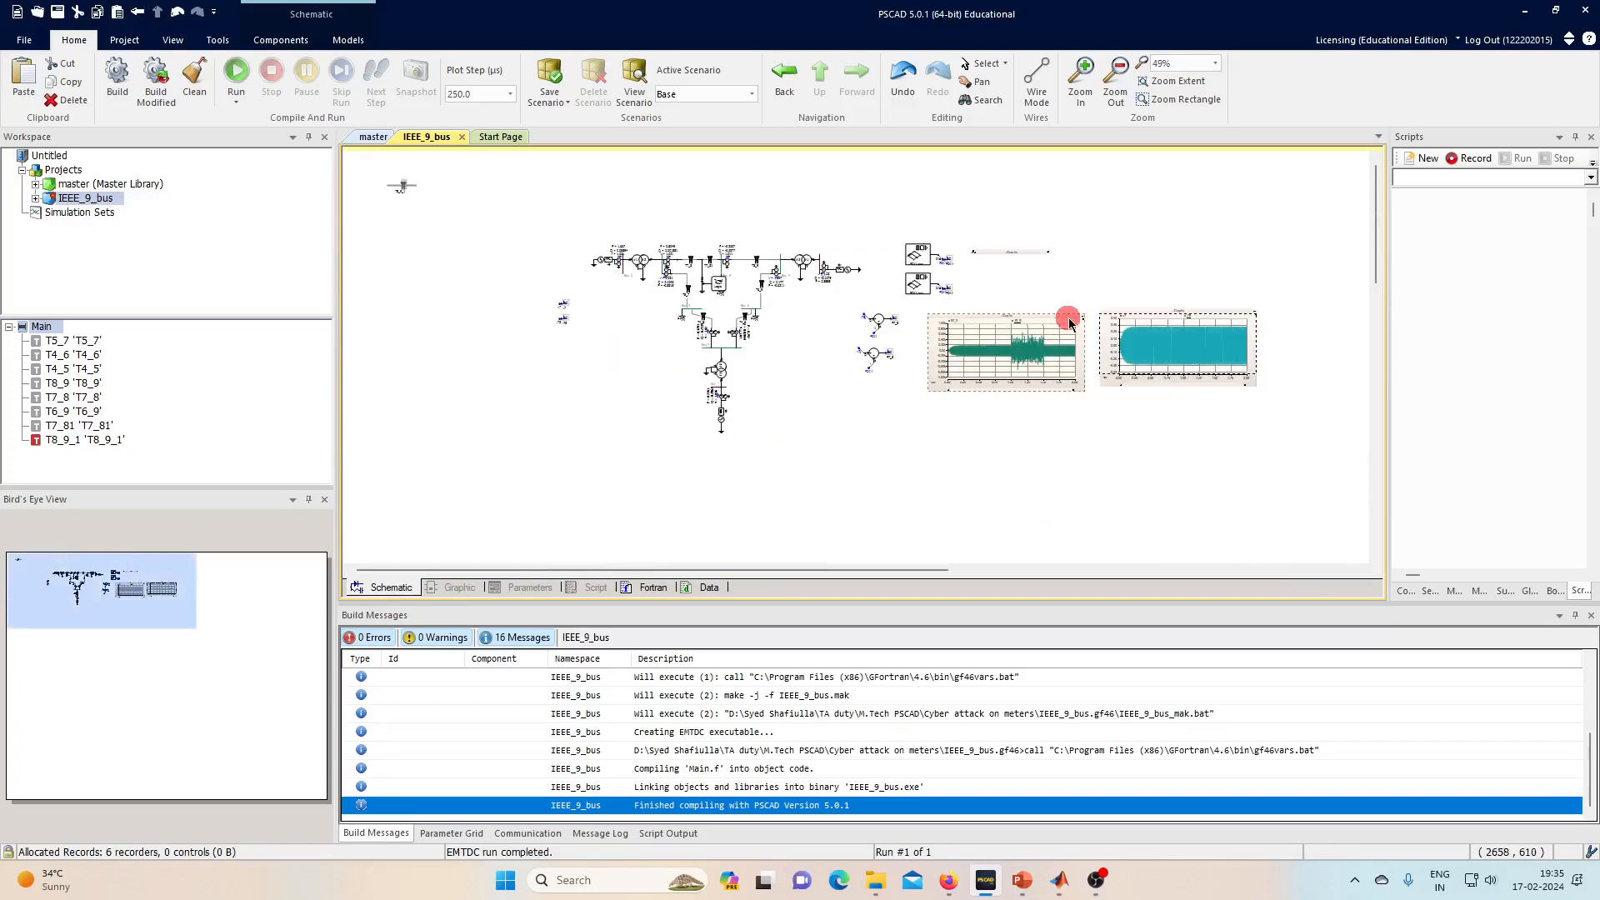
scroll(1041, 310, "up", 2)
scroll(1042, 310, "up", 1)
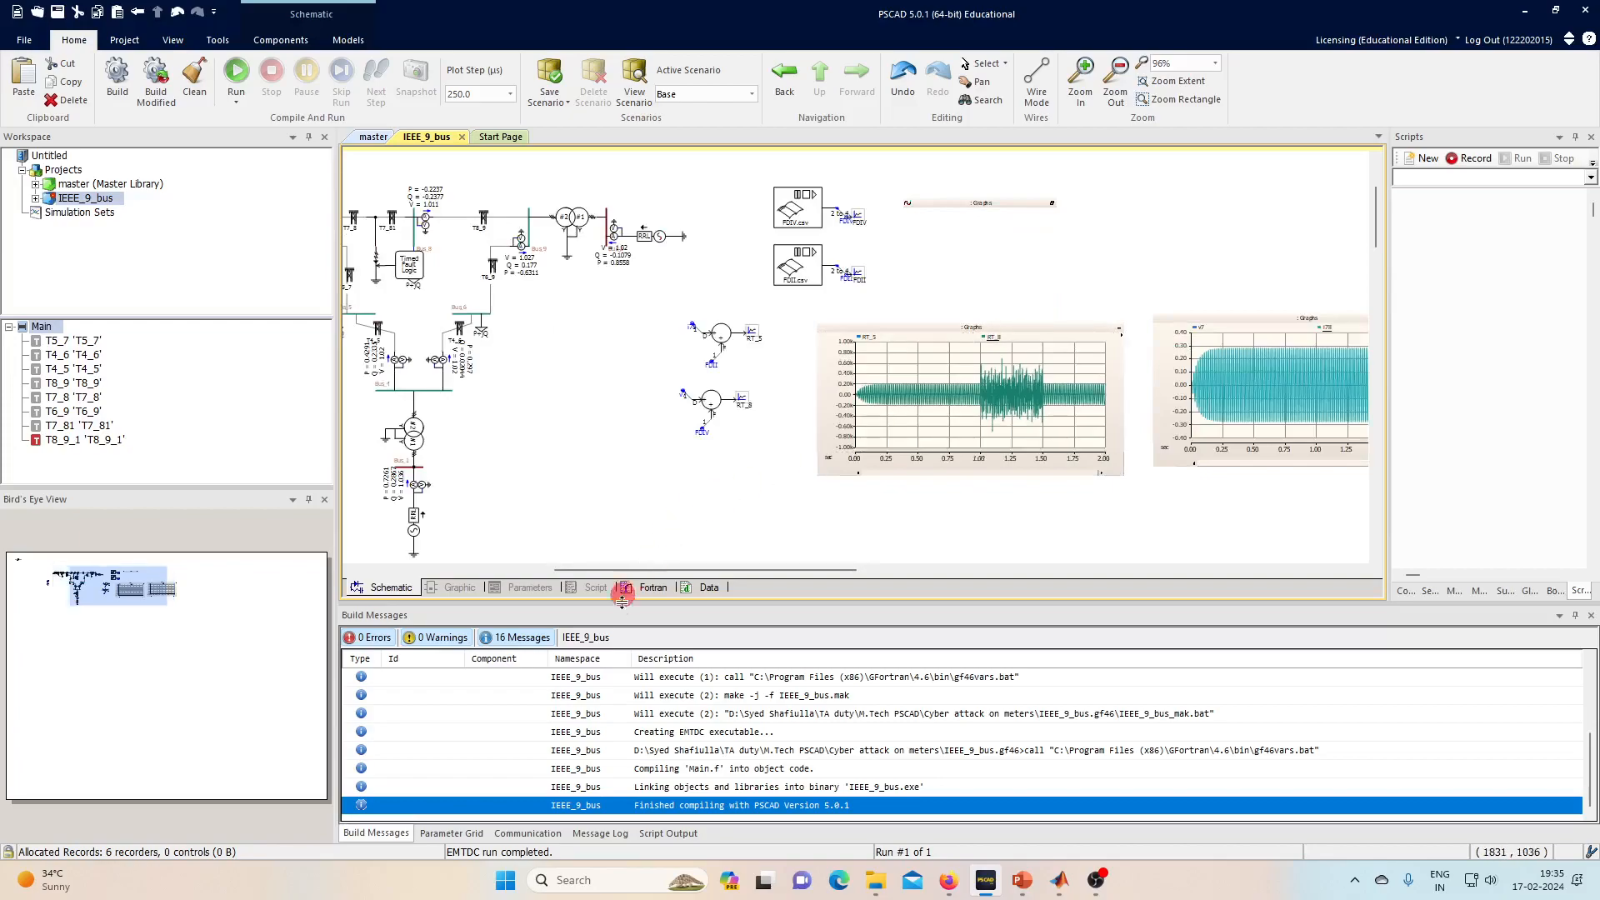
left_click_drag(665, 570, 775, 569)
scroll(572, 487, "up", 1)
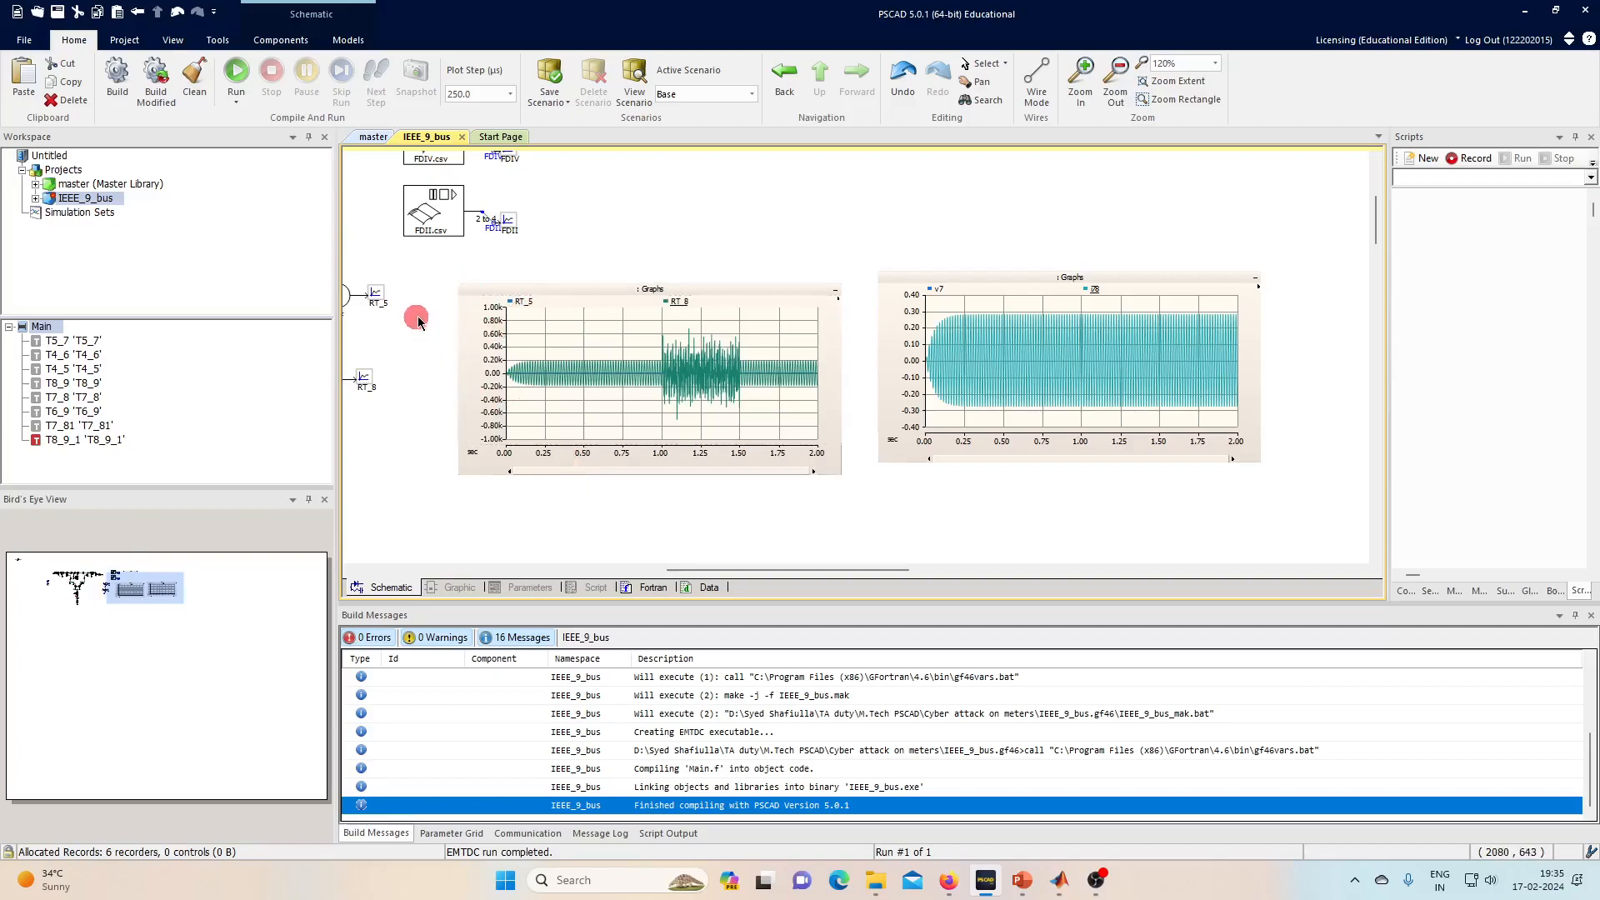
left_click(811, 318)
left_click(964, 304)
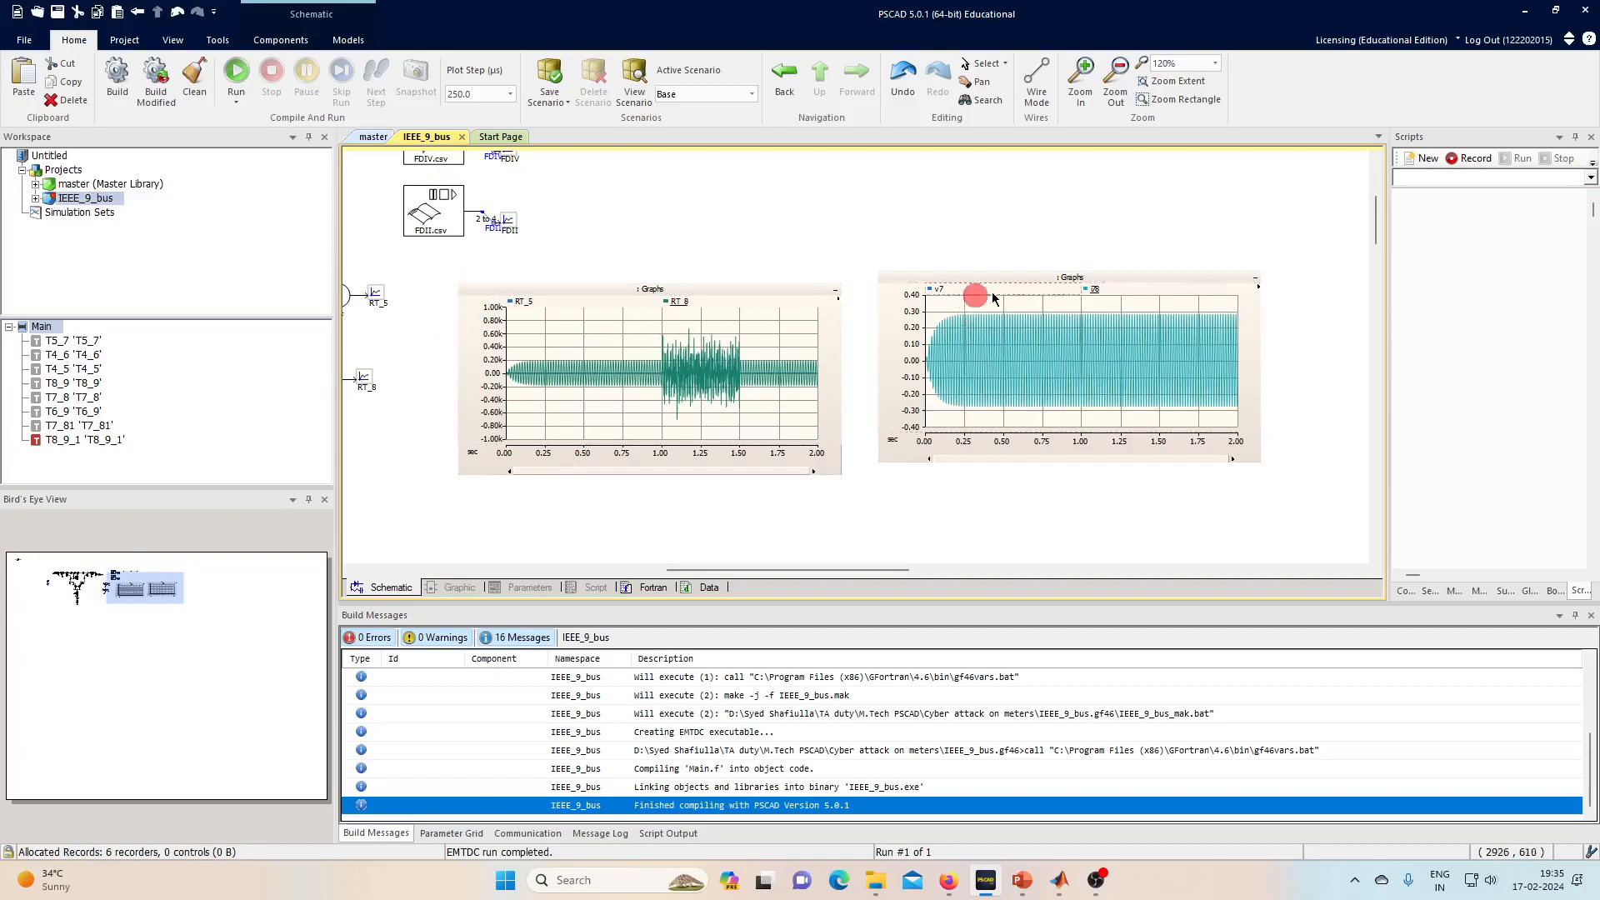
left_click(1090, 294)
left_click(1090, 294)
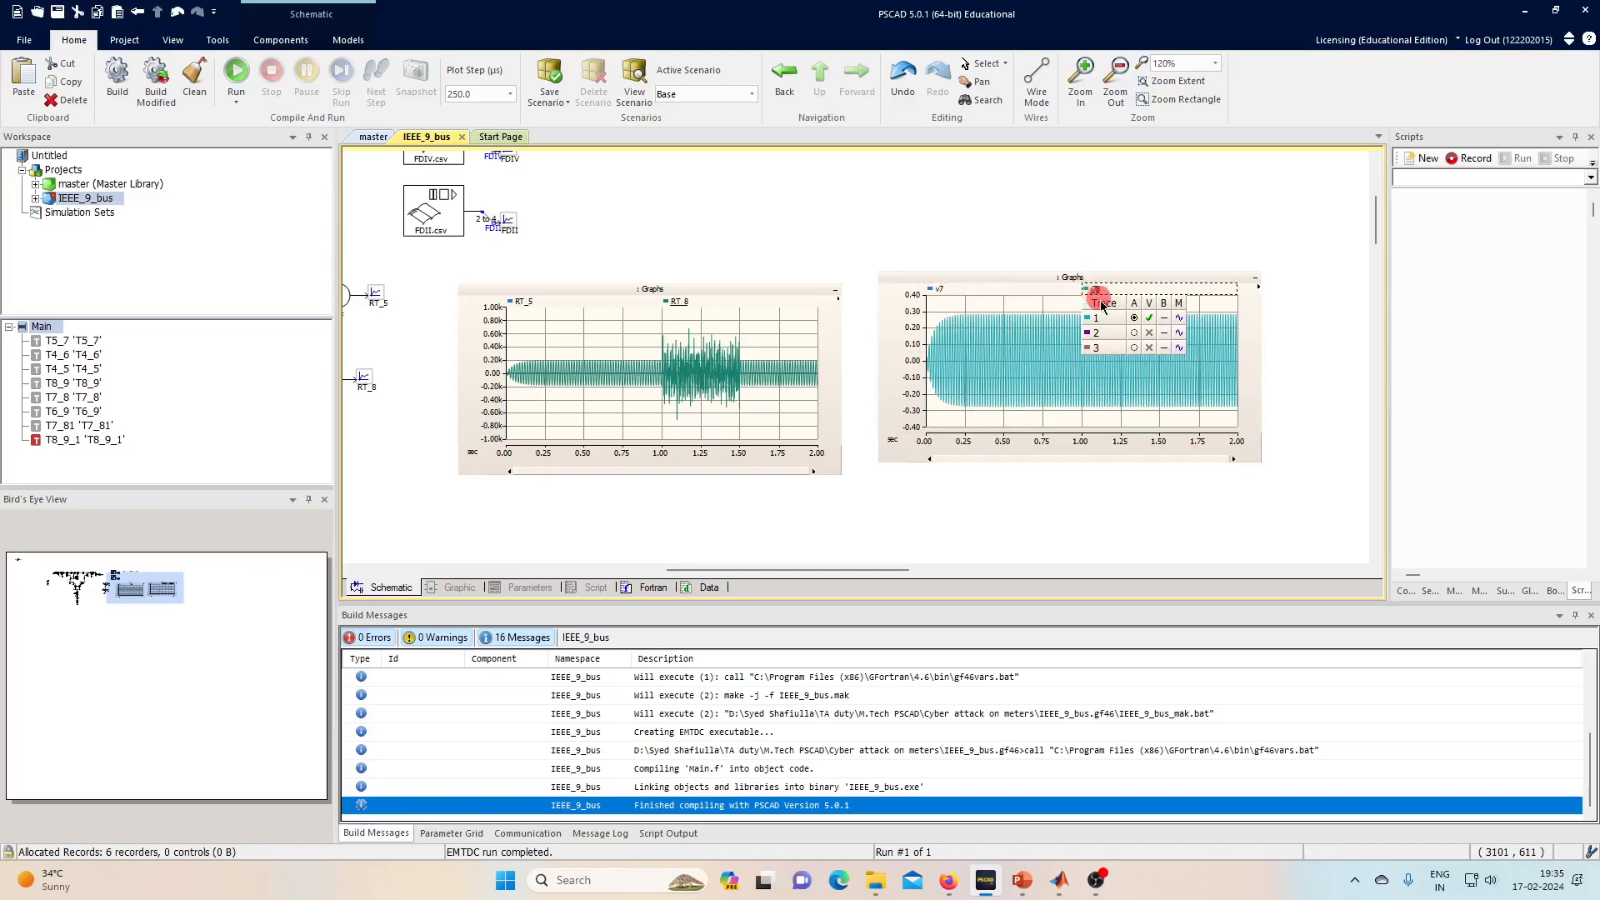
left_click(948, 375)
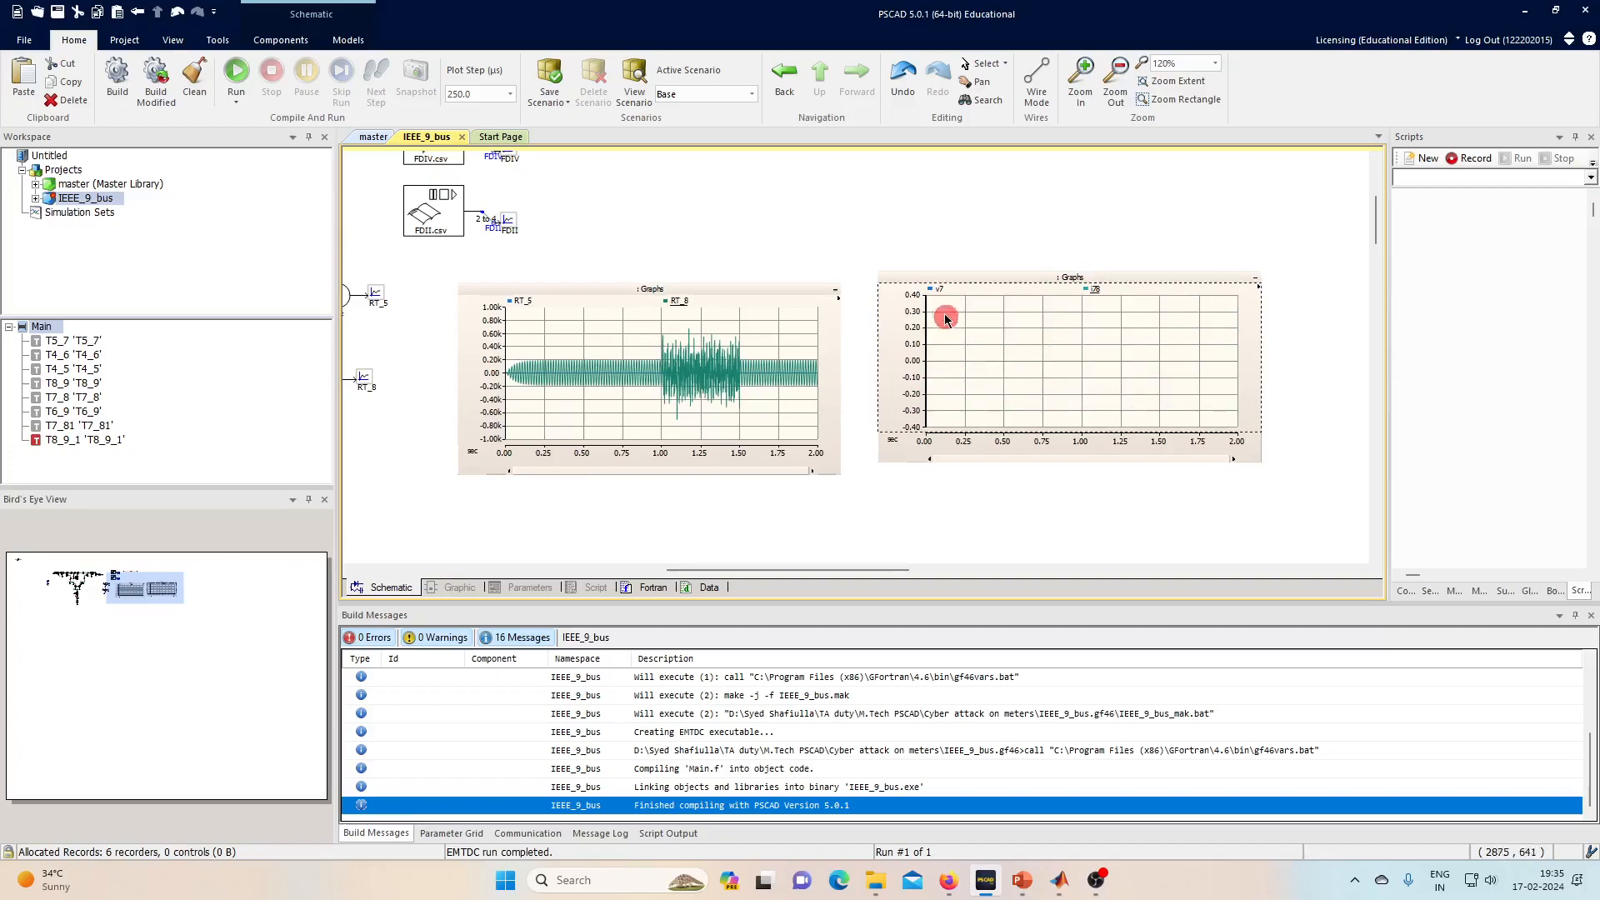
left_click(1094, 290)
left_click(1095, 290)
left_click(1153, 319)
left_click(589, 339)
- Show only the RT_8 trace in the left graph, rescaling it to about ±20
left_click(522, 313)
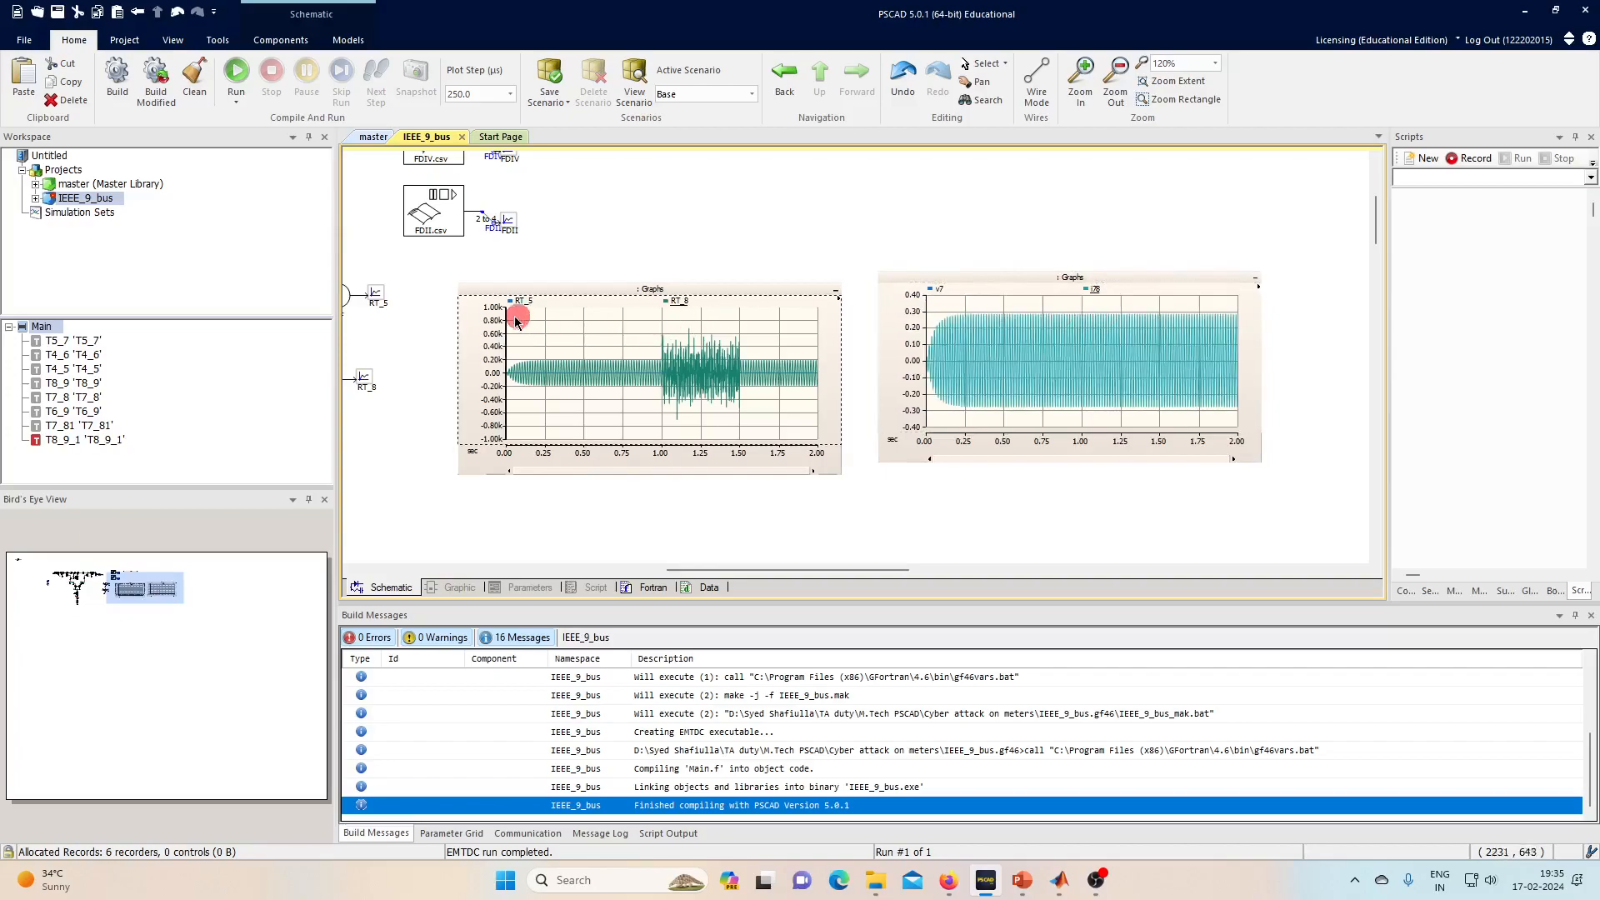
left_click(513, 302)
left_click(683, 303)
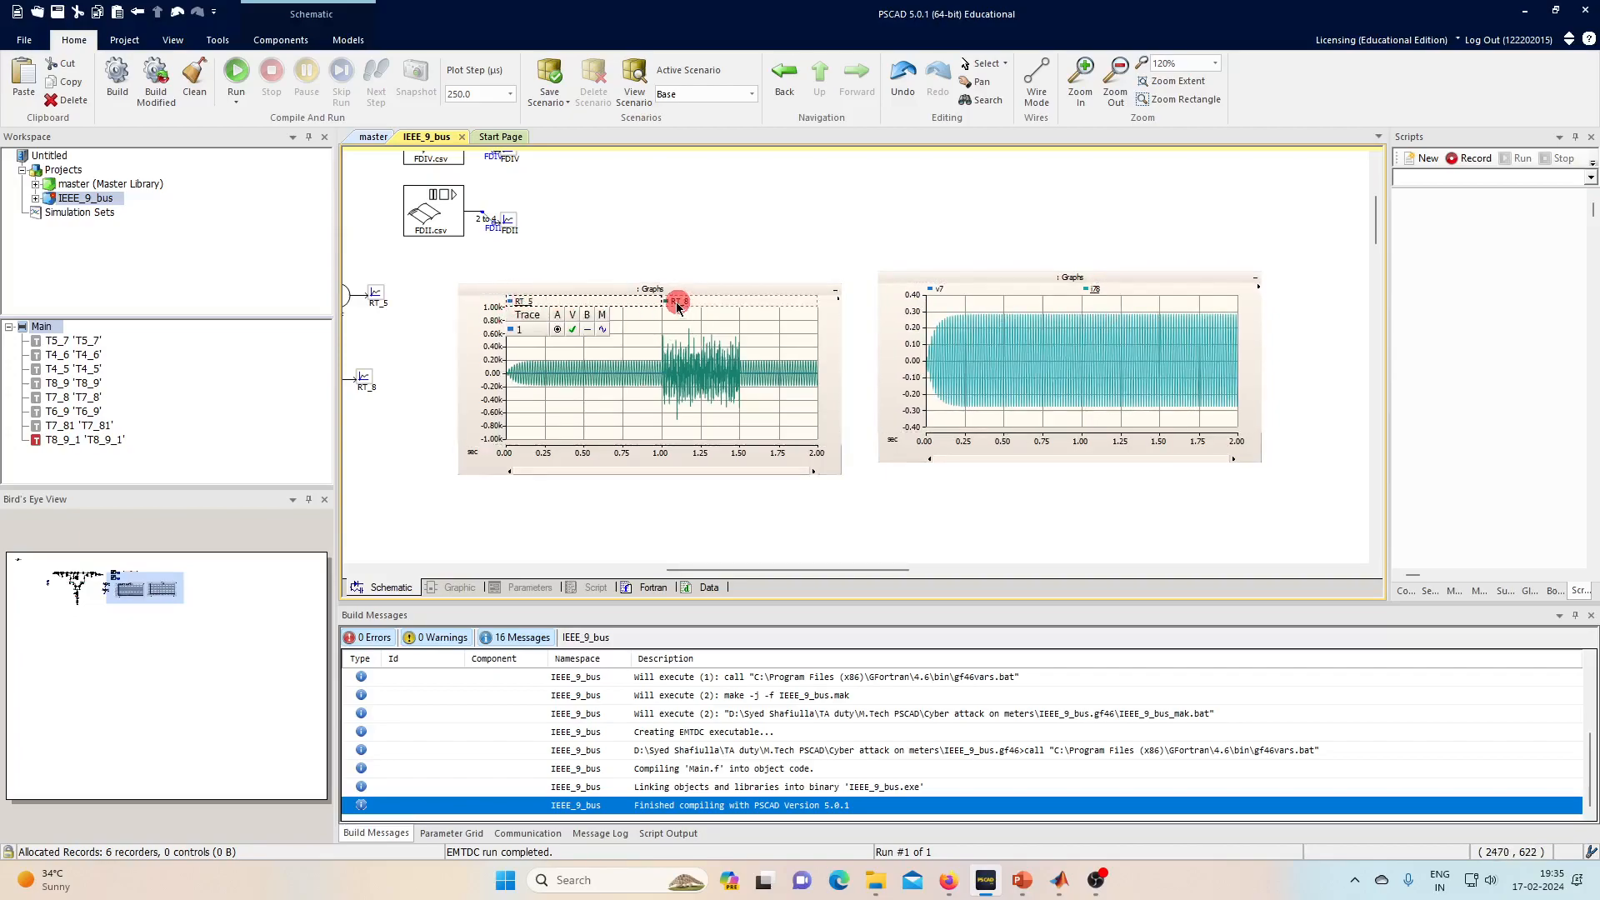
double_click(678, 303)
left_click(797, 149)
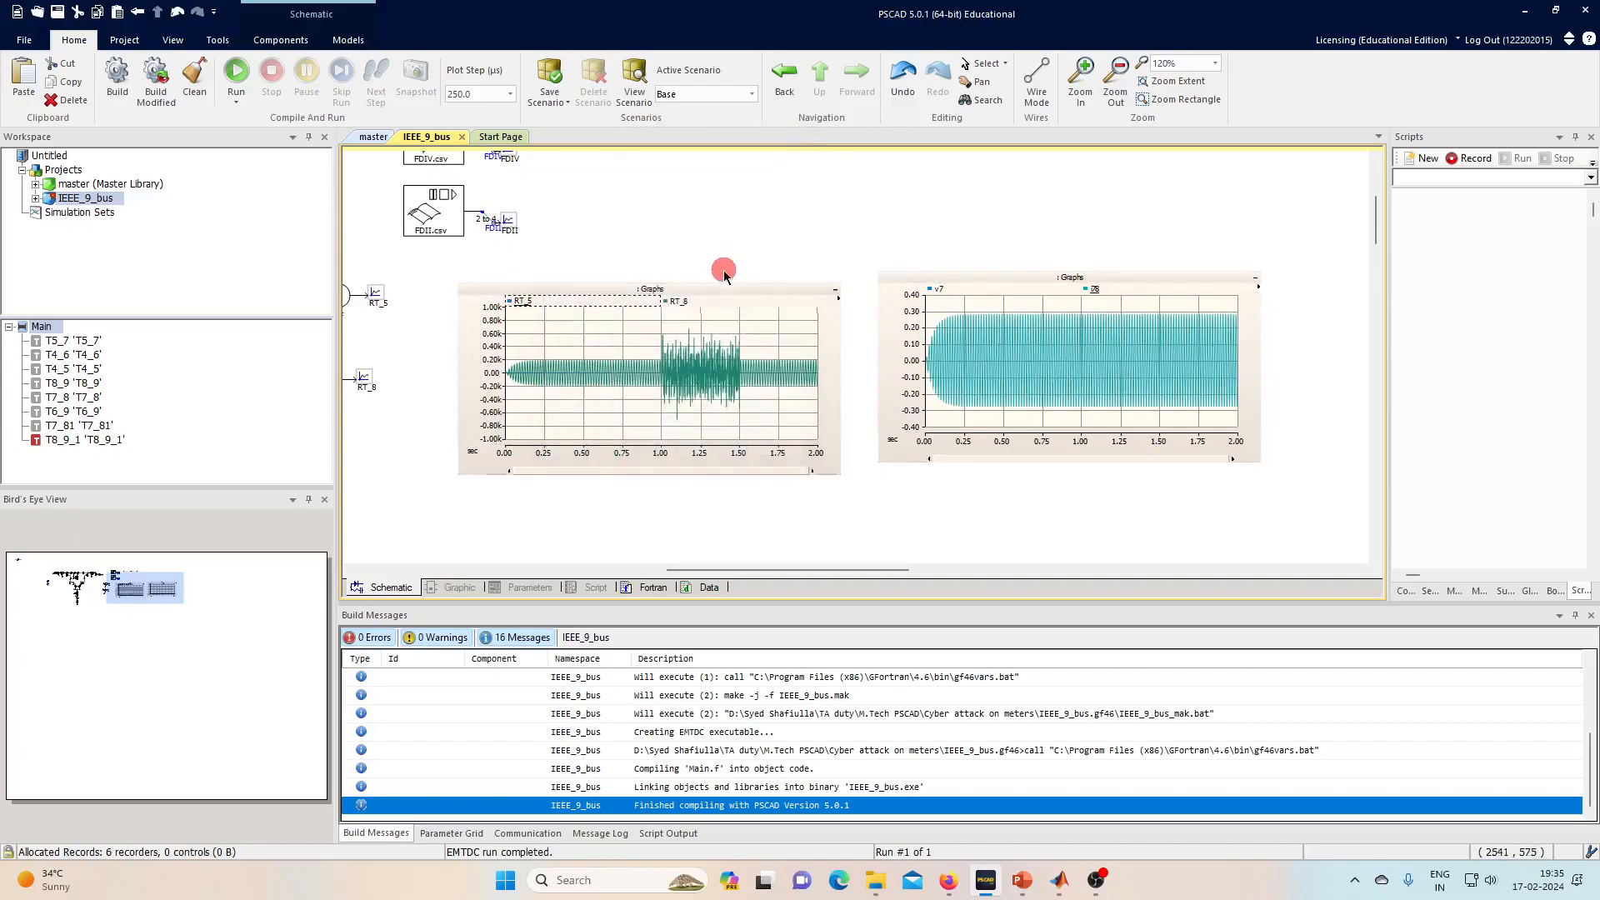
left_click(680, 302)
left_click(729, 329)
left_click(713, 385)
left_click(1019, 400)
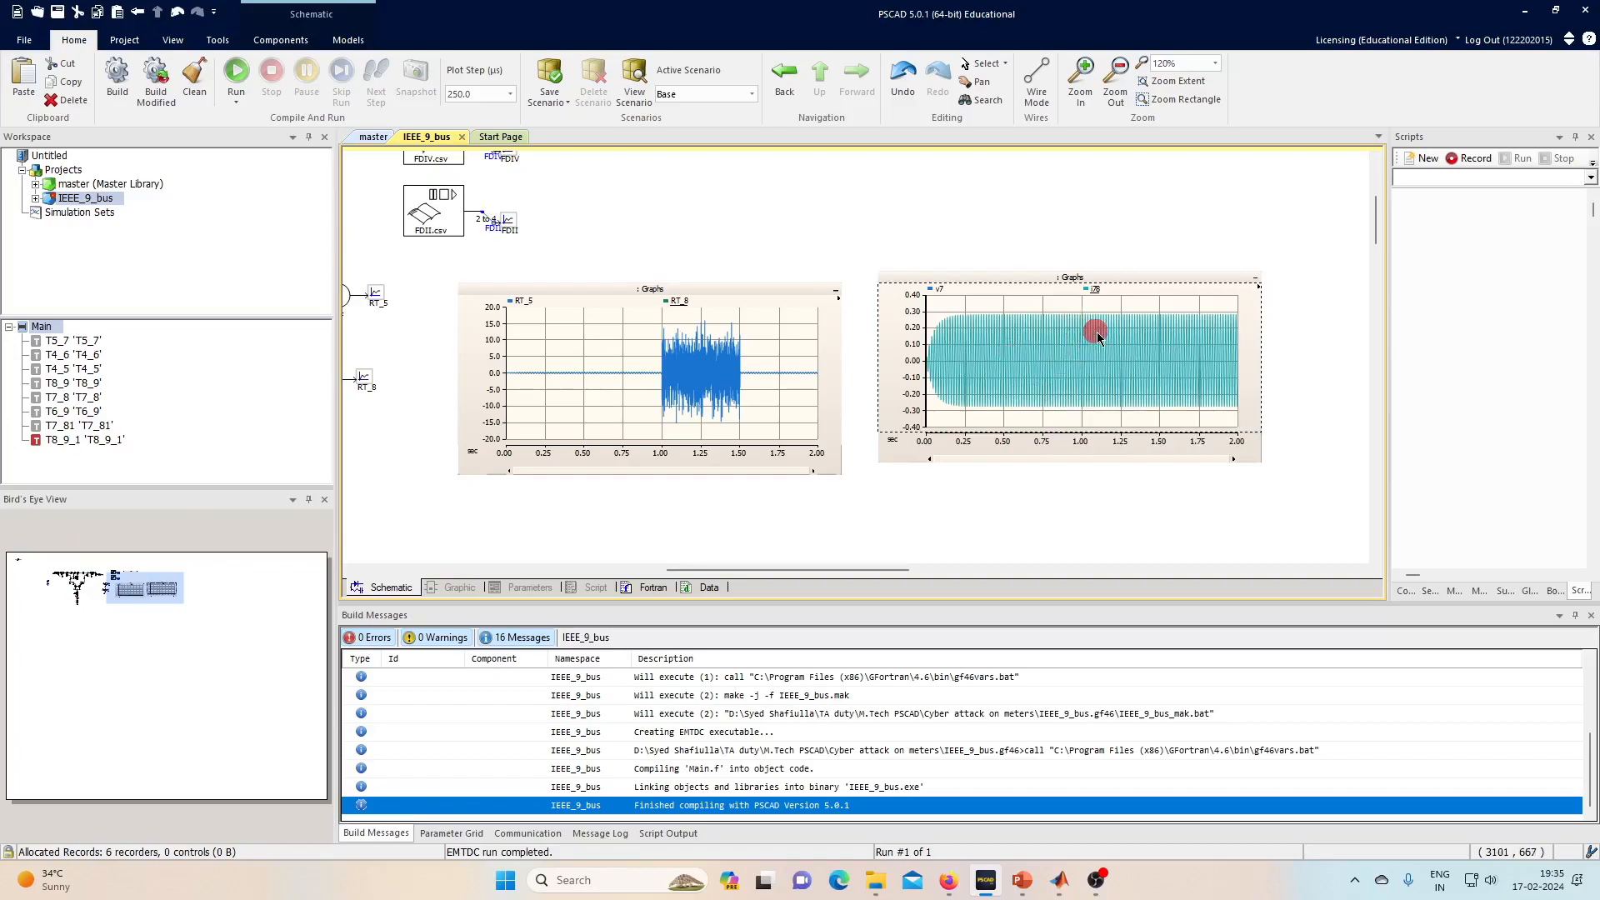
- Zoom the left graph to 0.900–1.125 s and reset its vertical scale
left_click(682, 366)
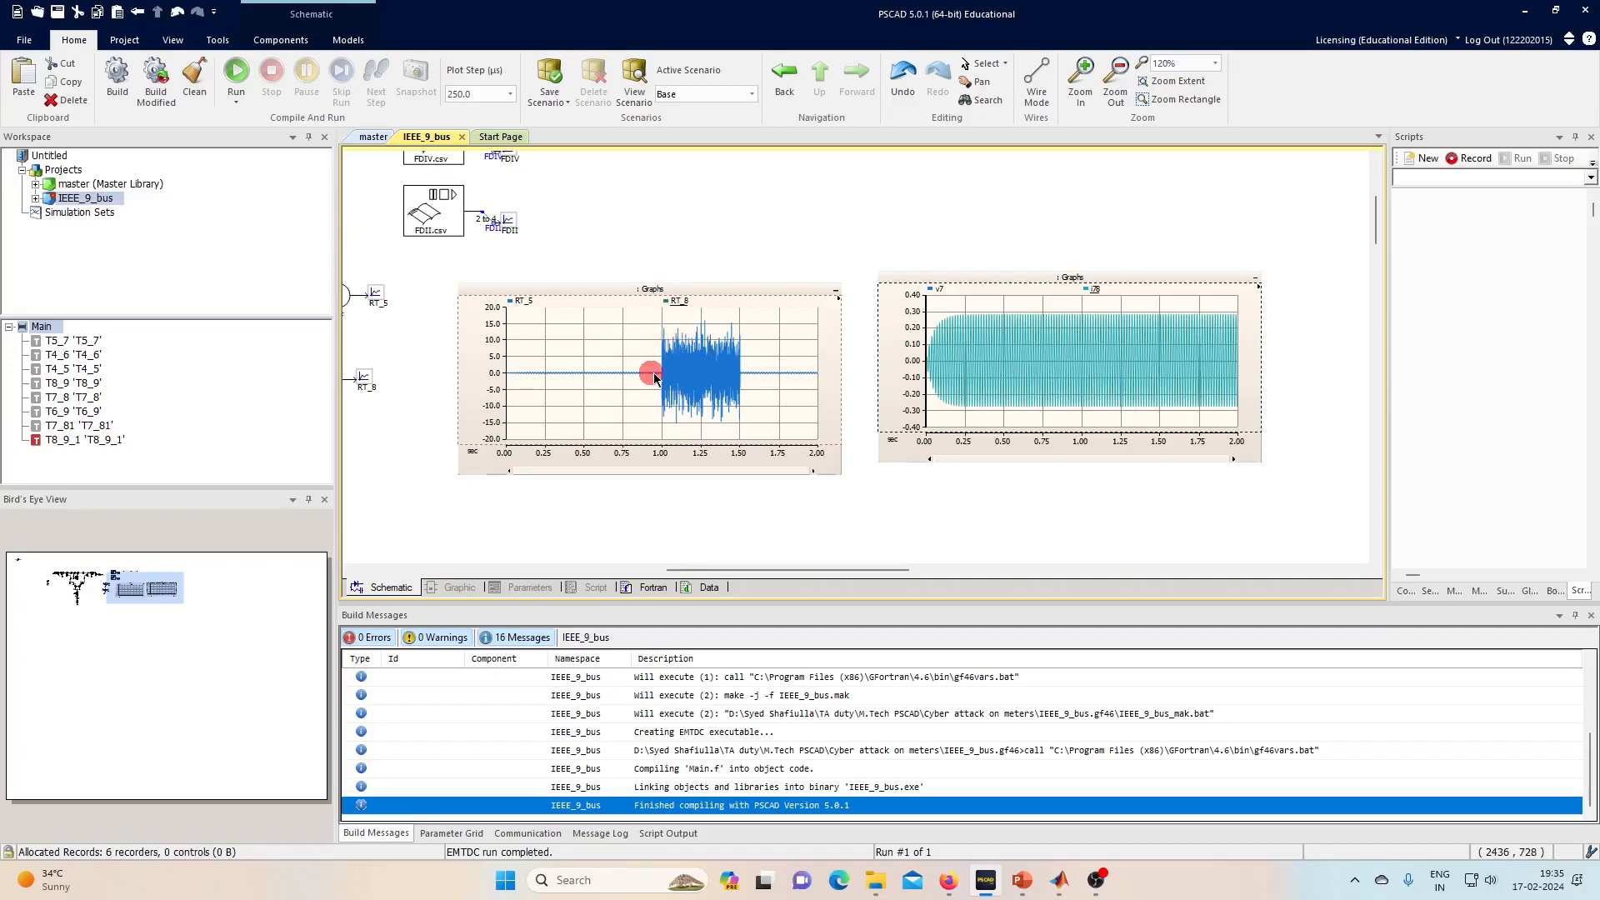
left_click_drag(649, 364, 600, 383)
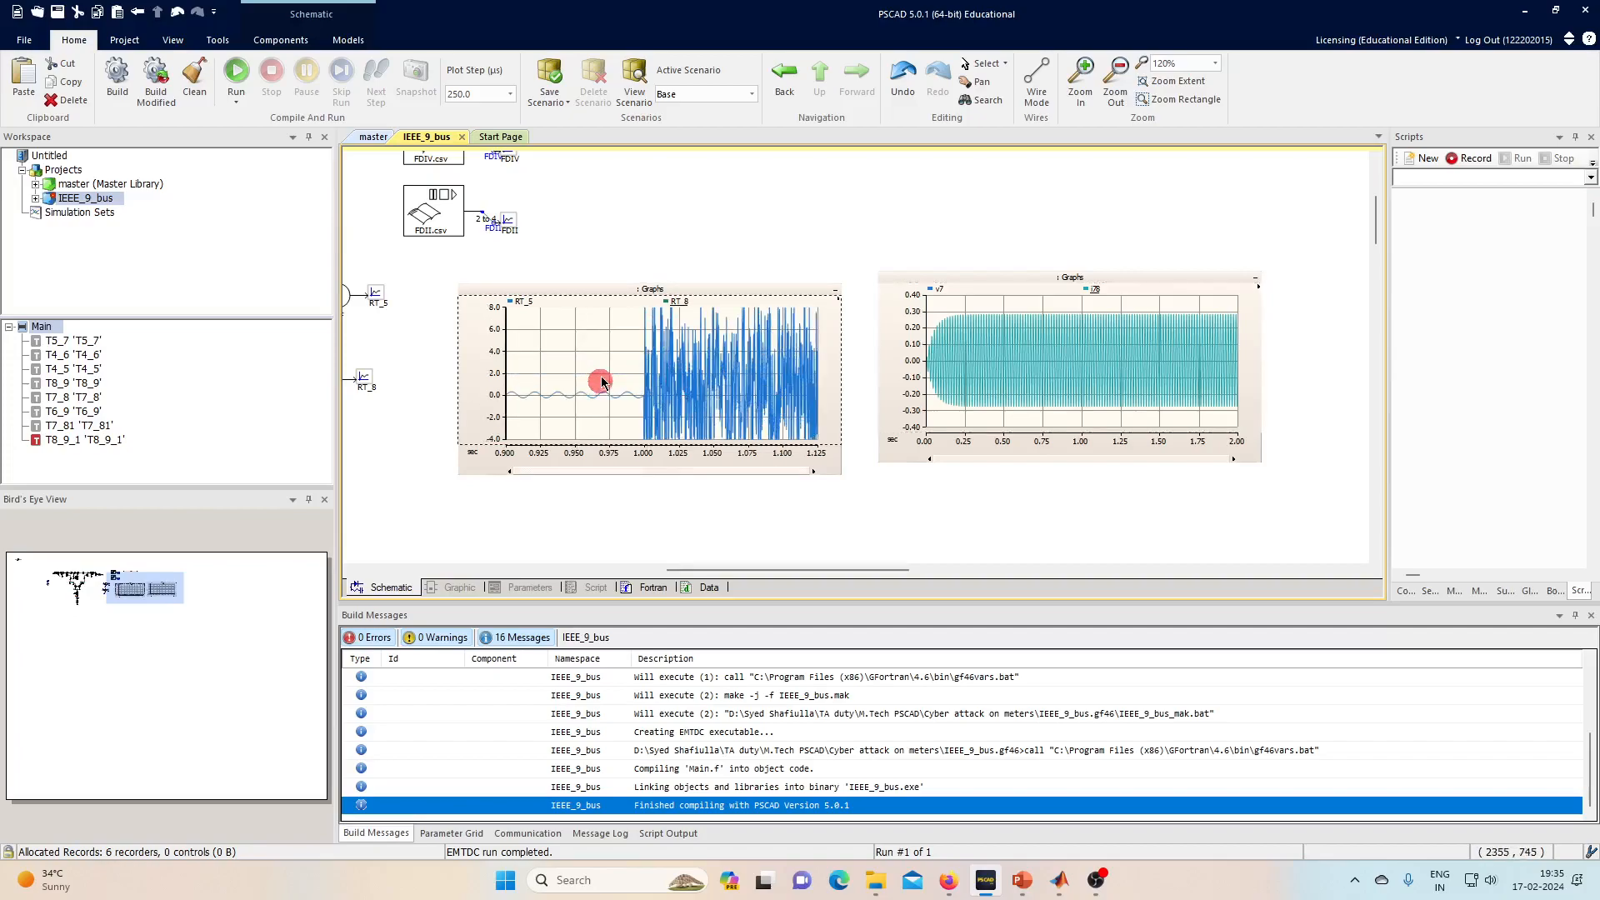
left_click(698, 383)
key("y")
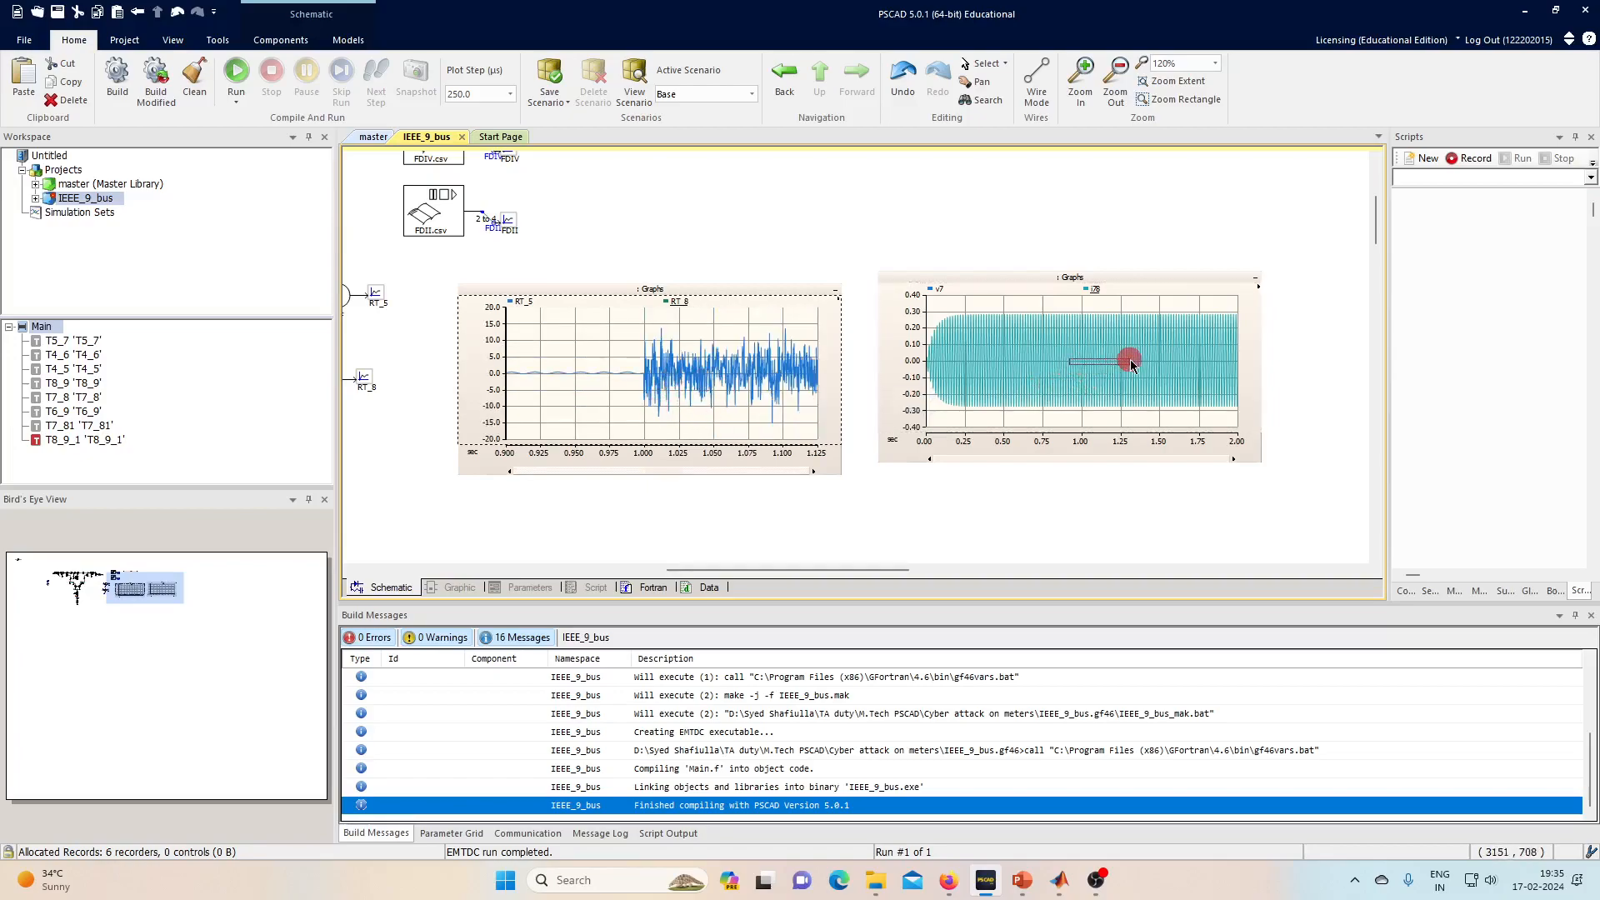
- On the right graph, hide i78, show v7, and zoom to 0.80–1.20 s
left_click_drag(1132, 370, 1131, 367)
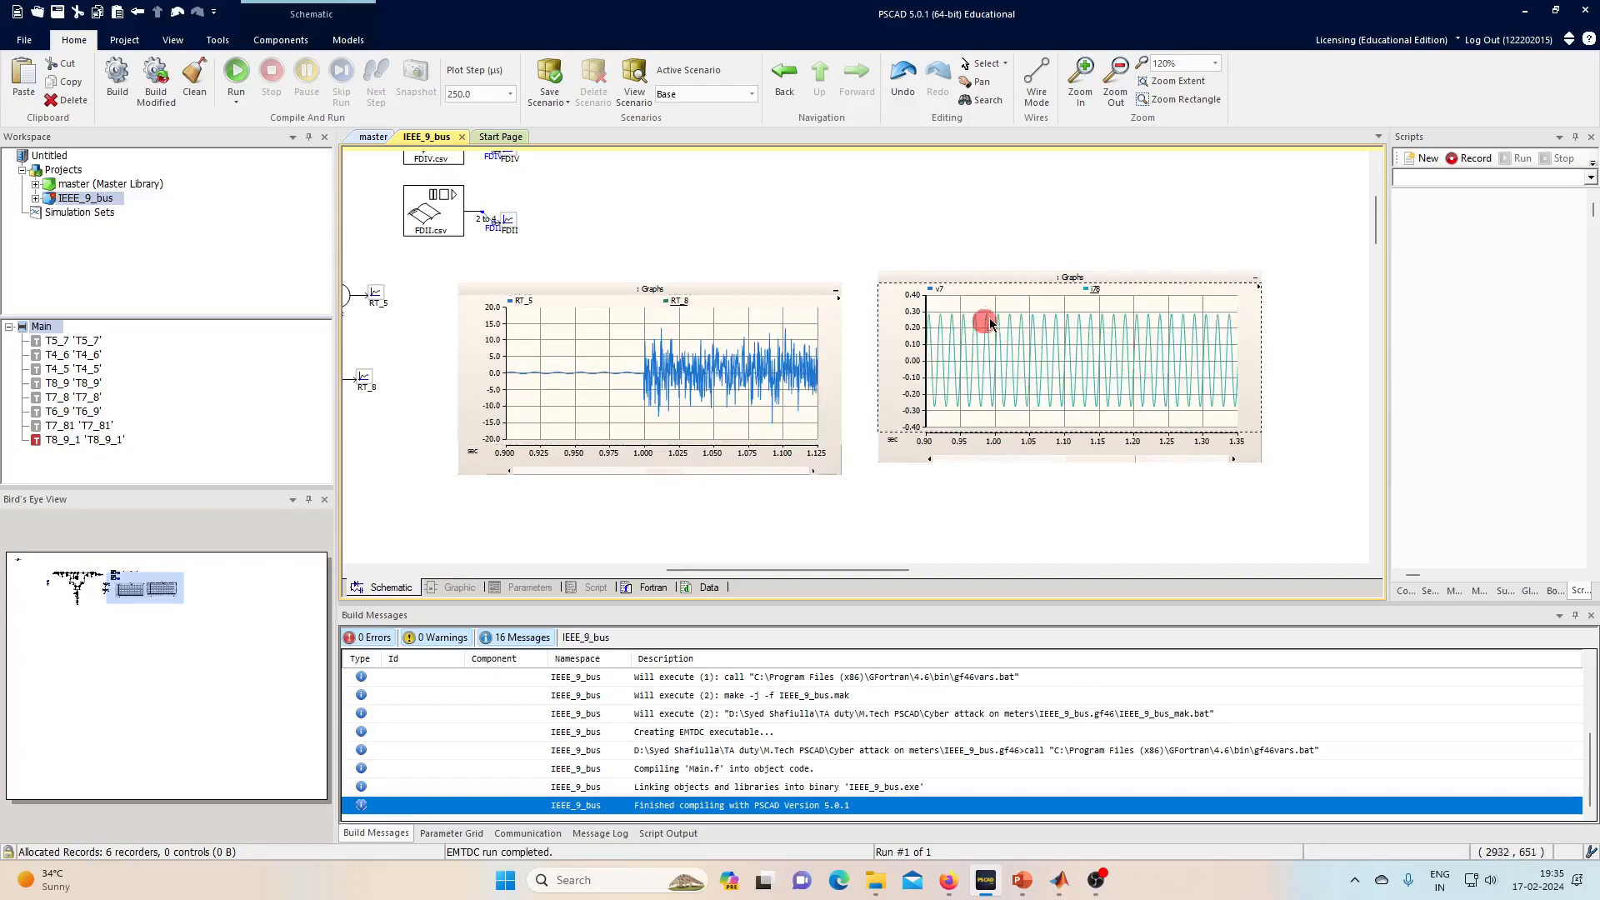
left_click(1091, 294)
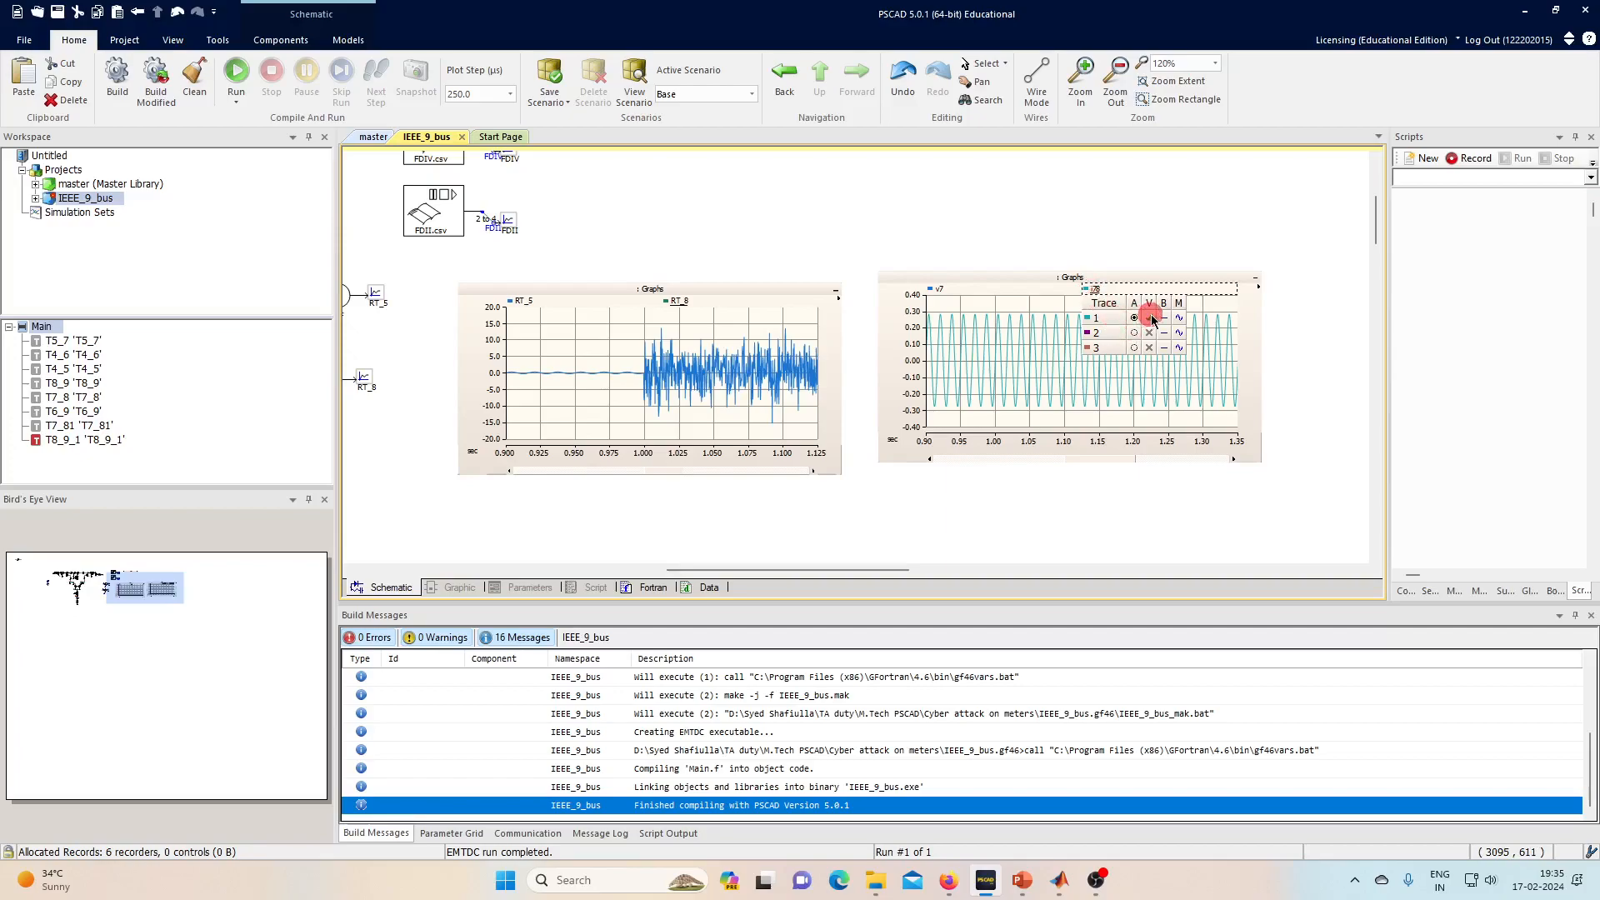
left_click(1149, 317)
left_click(930, 289)
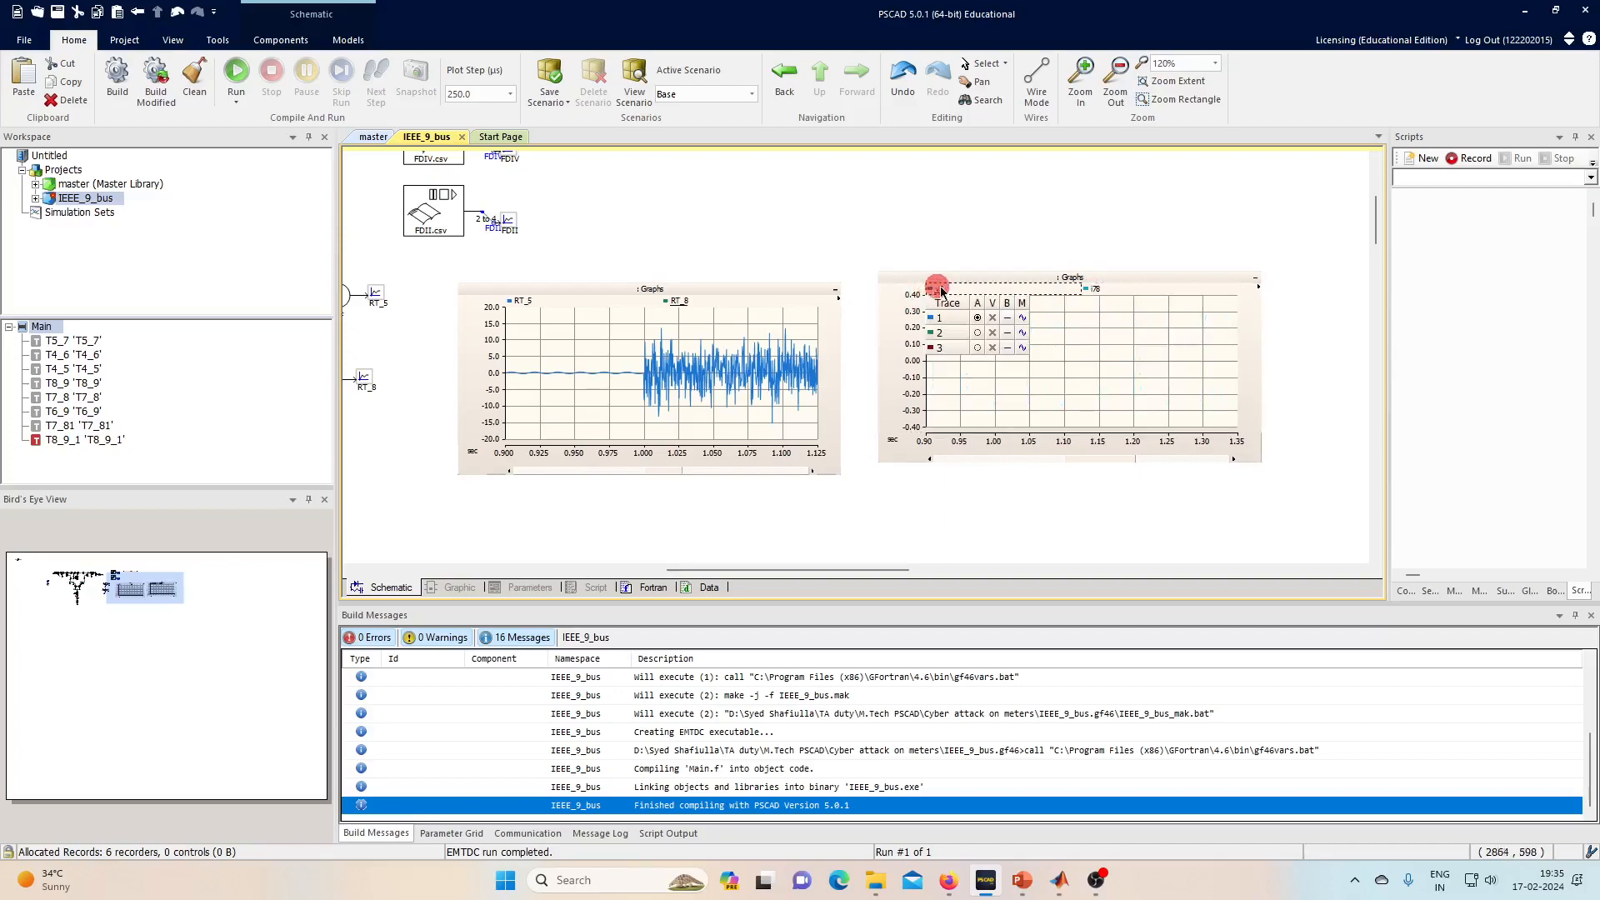
left_click(993, 318)
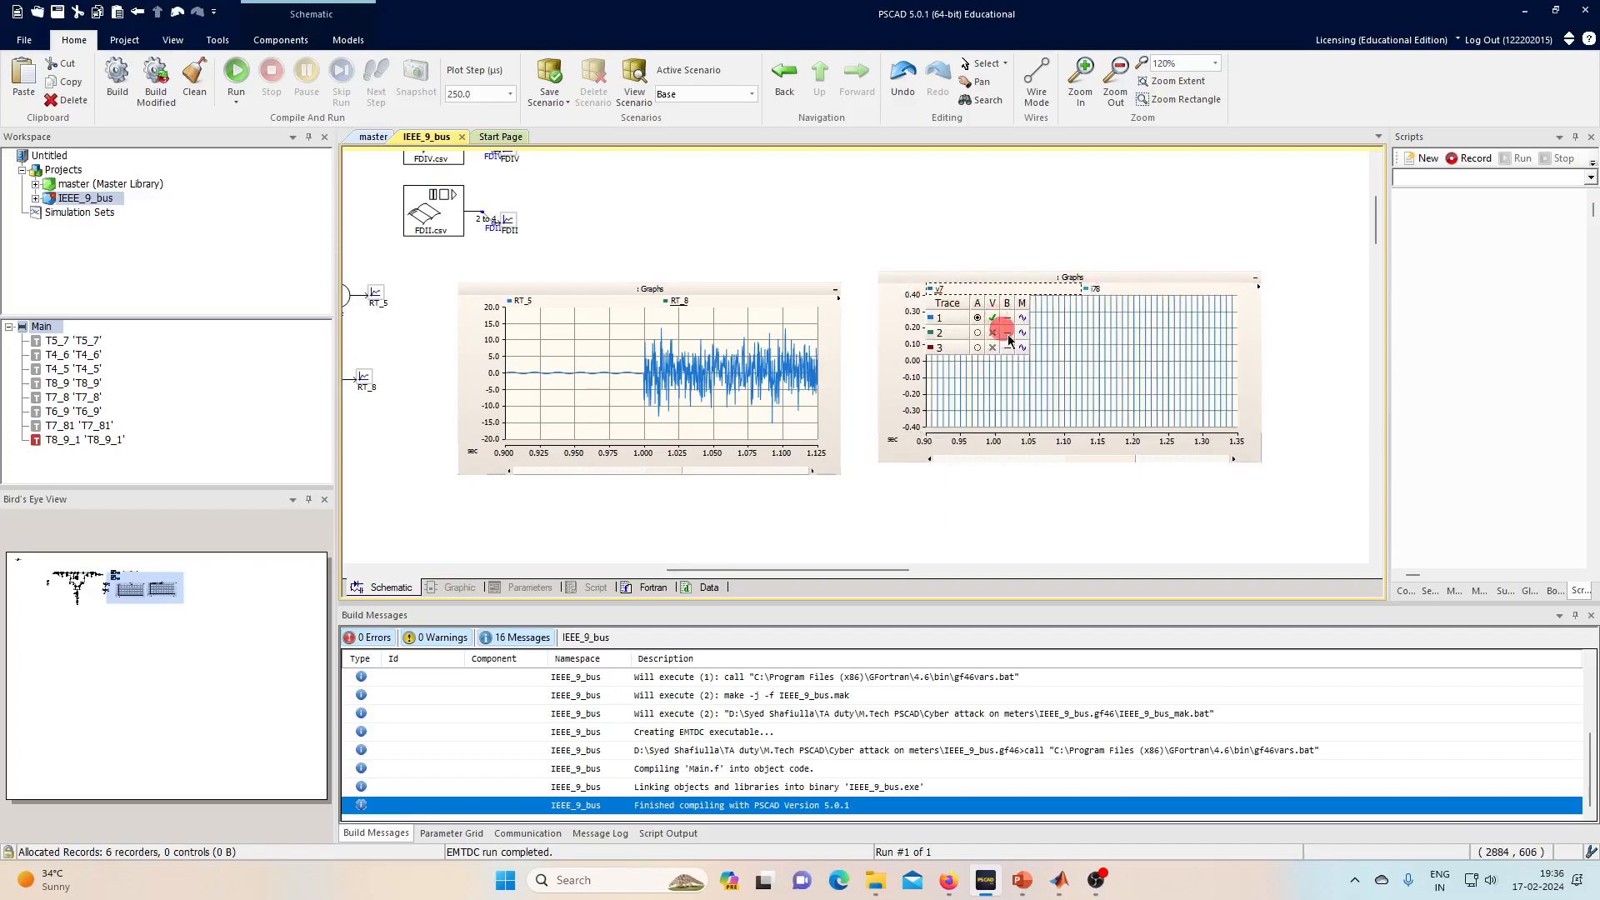
left_click(1092, 357)
key("r")
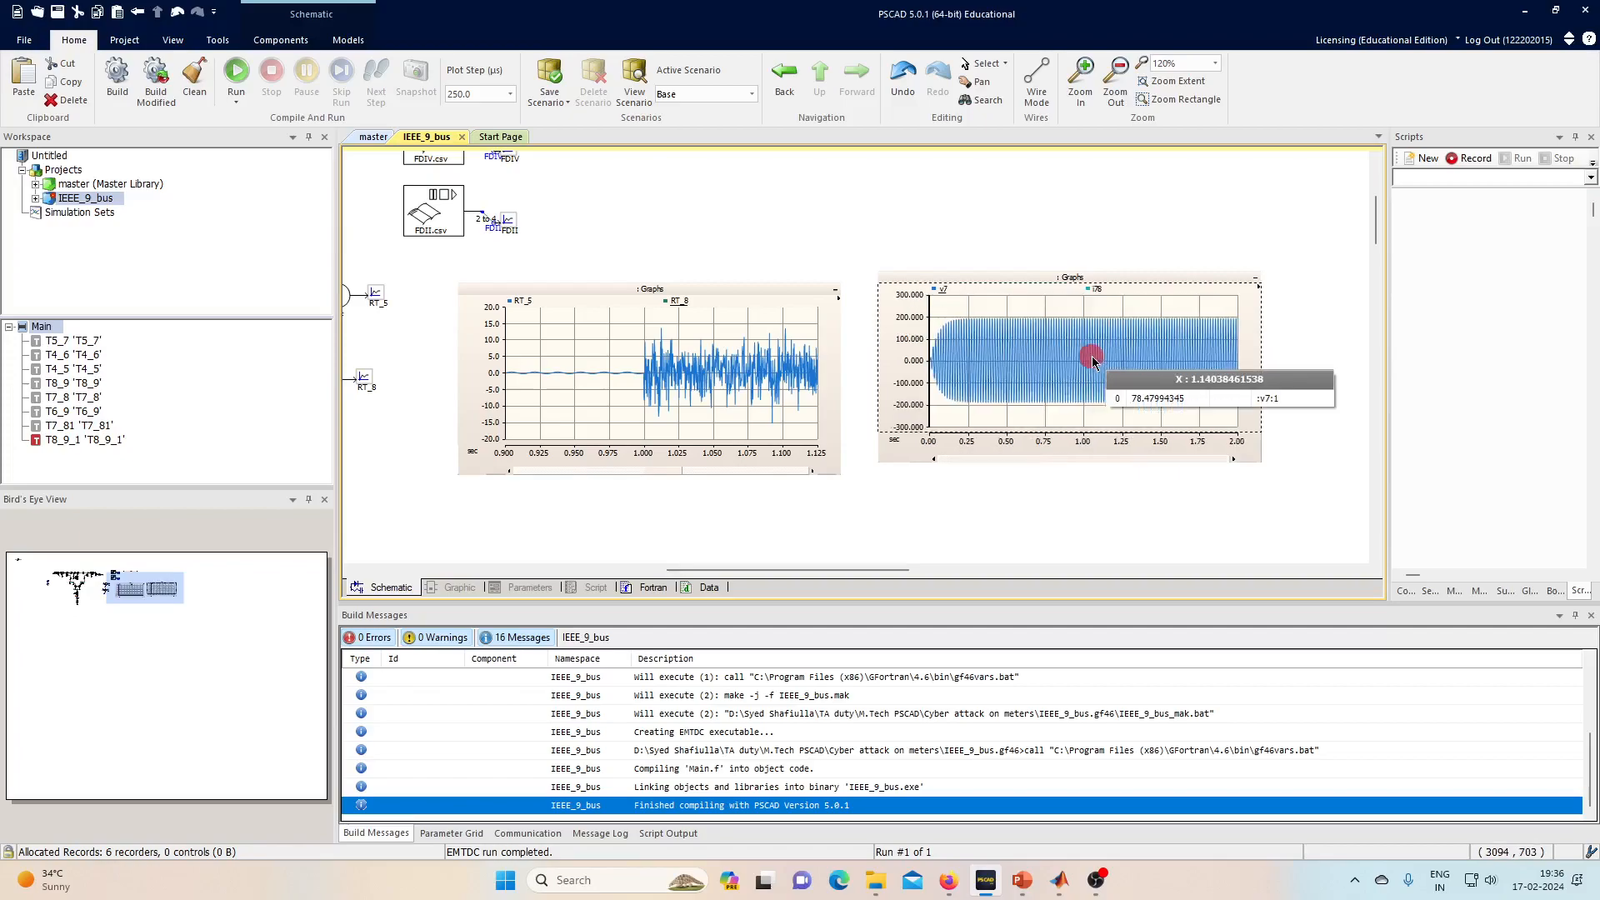
left_click_drag(1051, 345, 1112, 360)
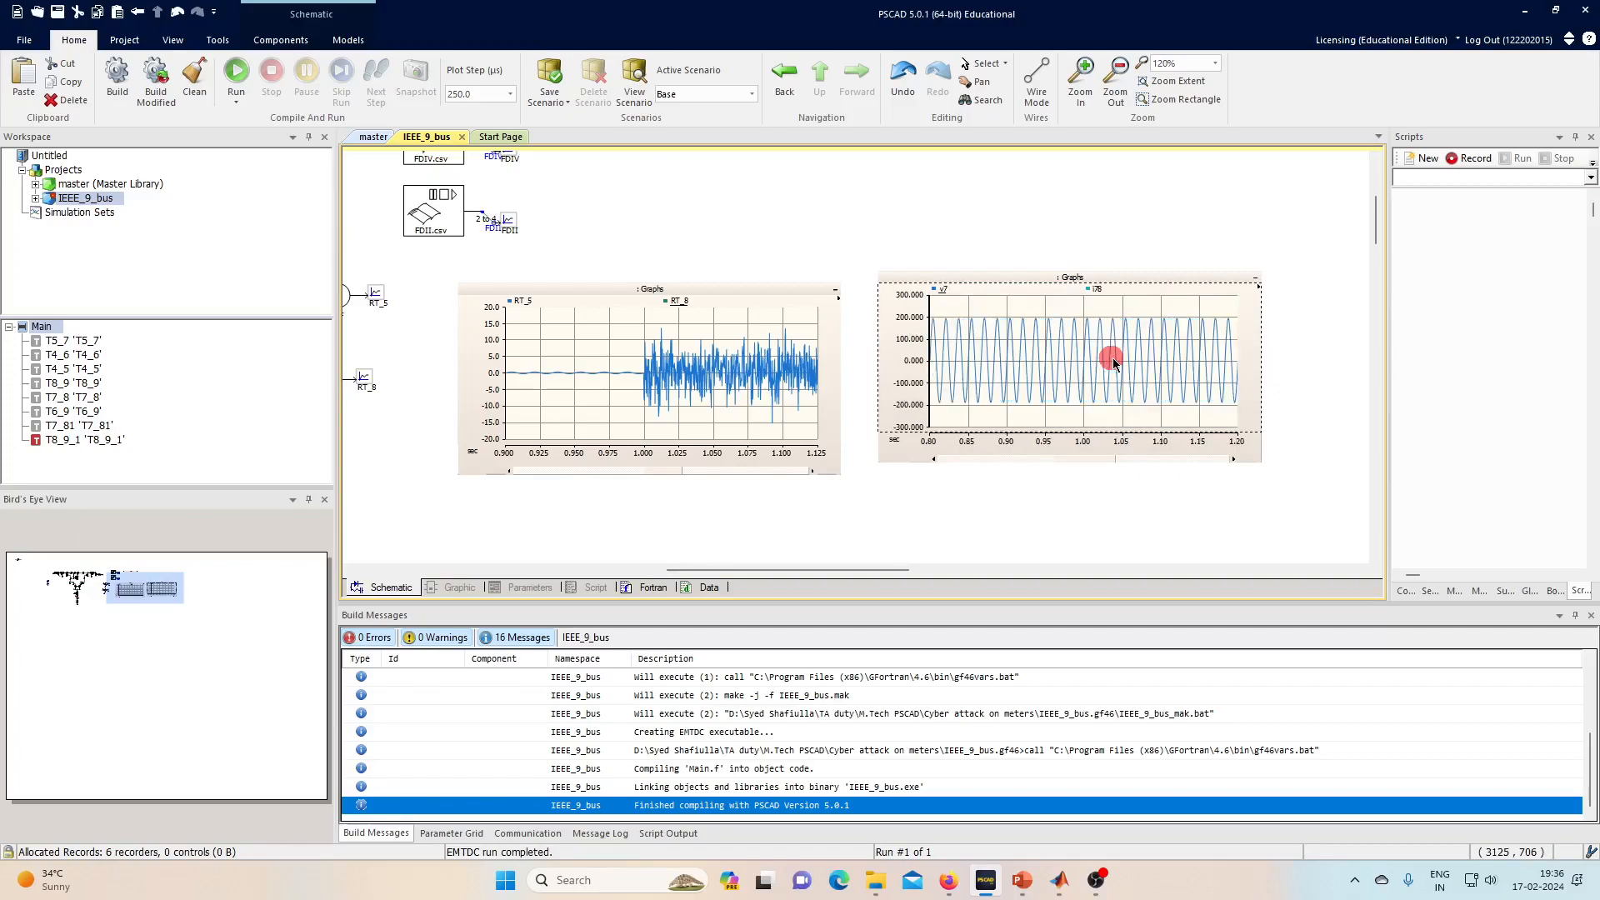
- Hide RT_5, re-enable RT_8, and zoom the left graph to 0.94–1.12 s
left_click(516, 301)
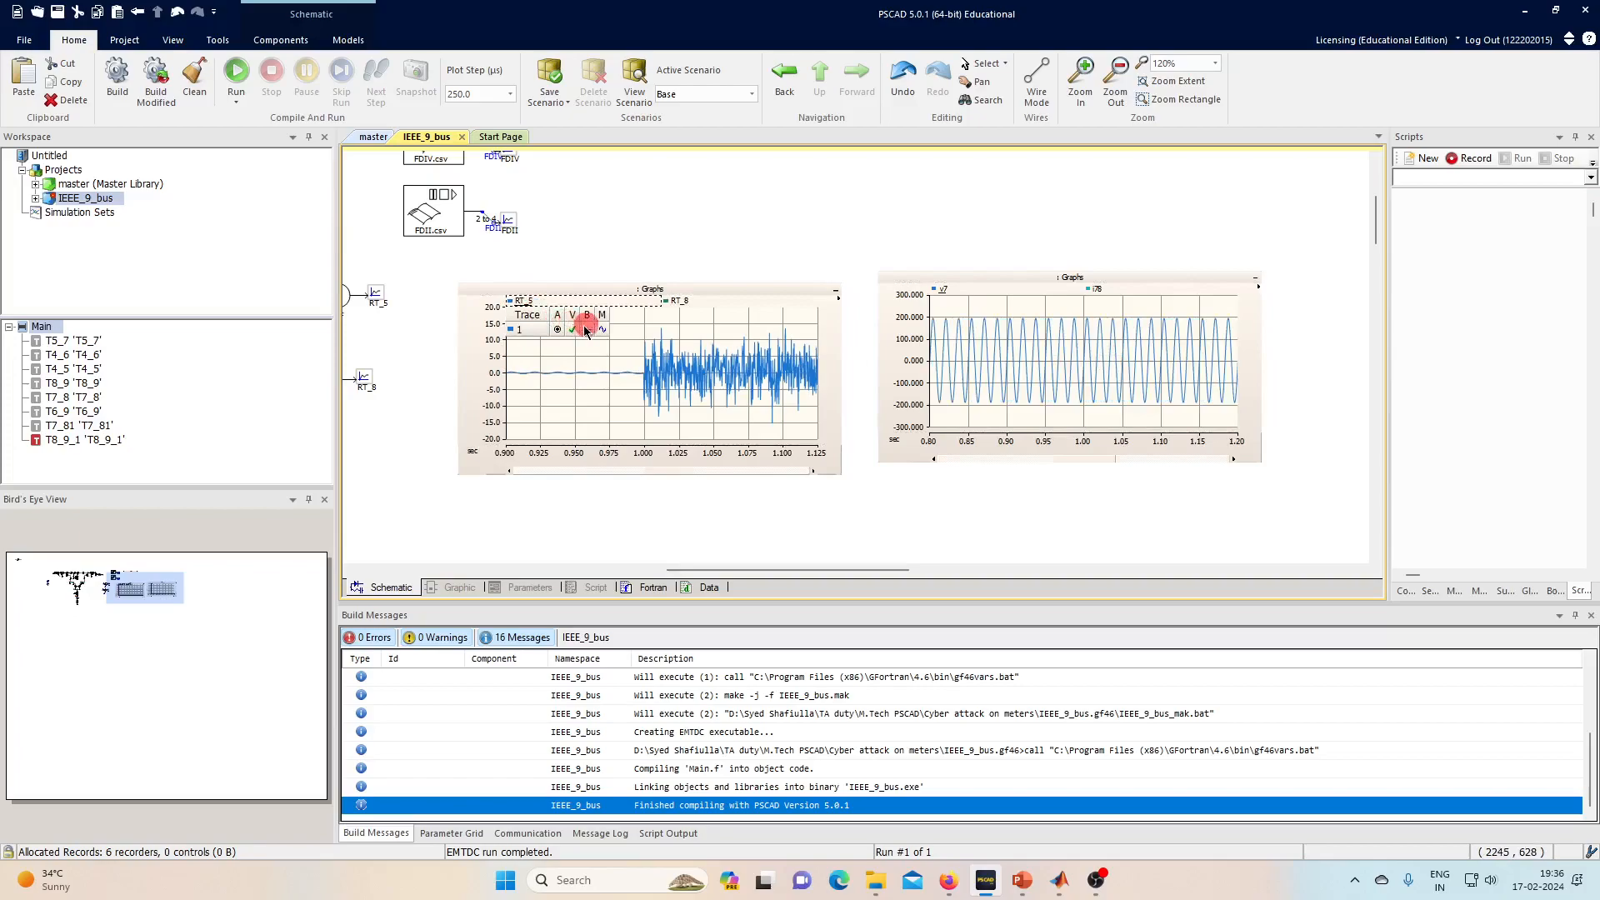
left_click(575, 330)
left_click(606, 325)
left_click(571, 331)
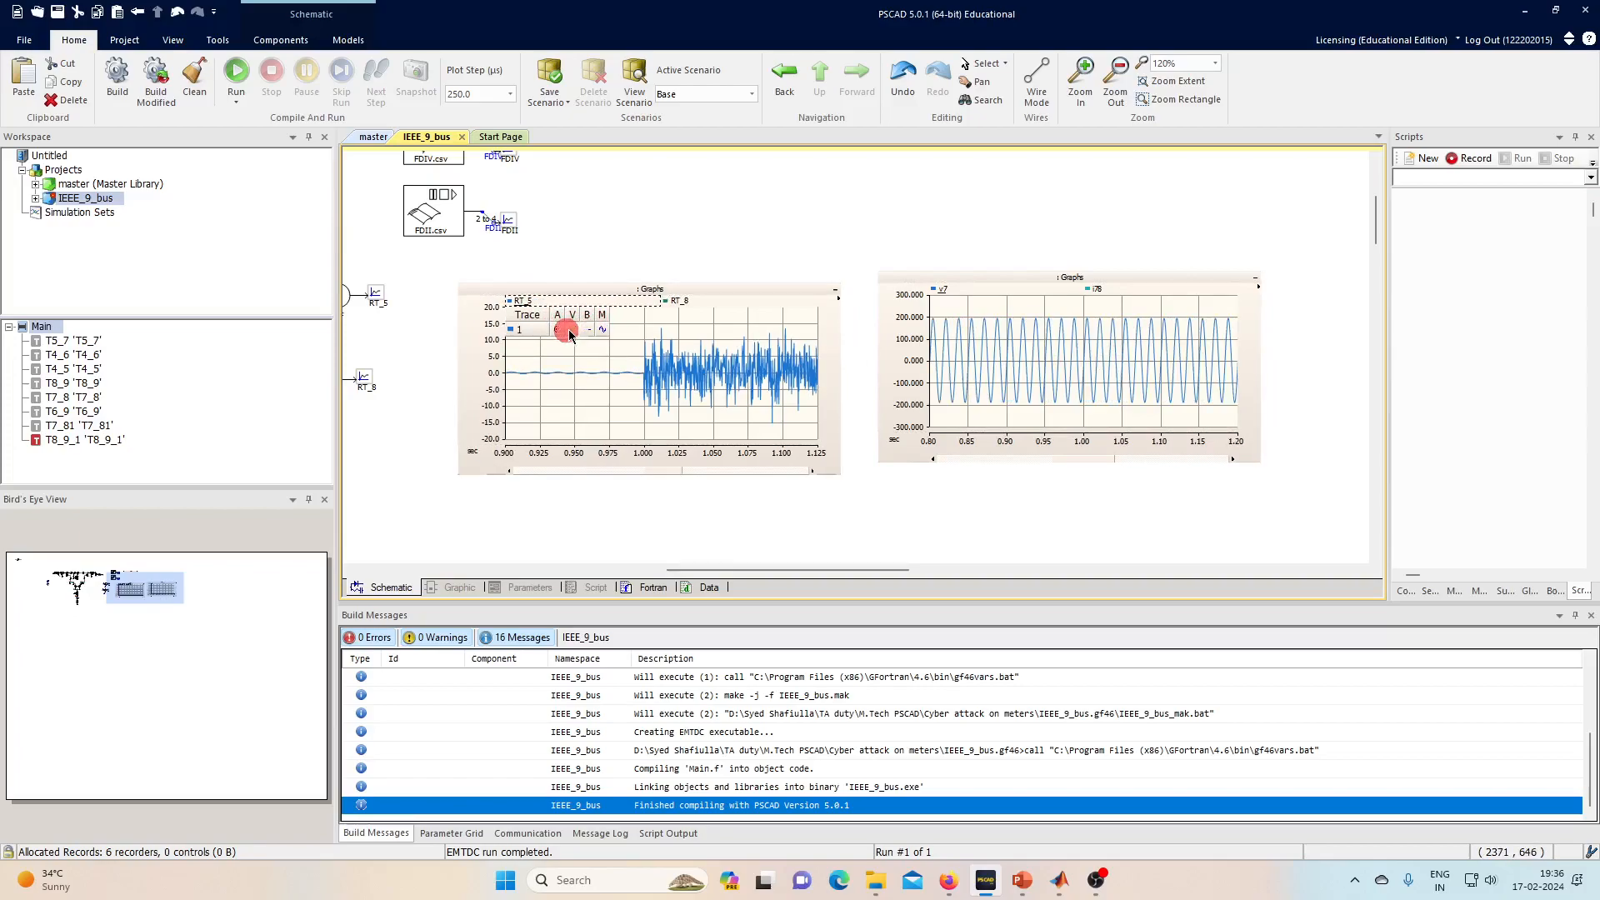
left_click(670, 306)
double_click(675, 305)
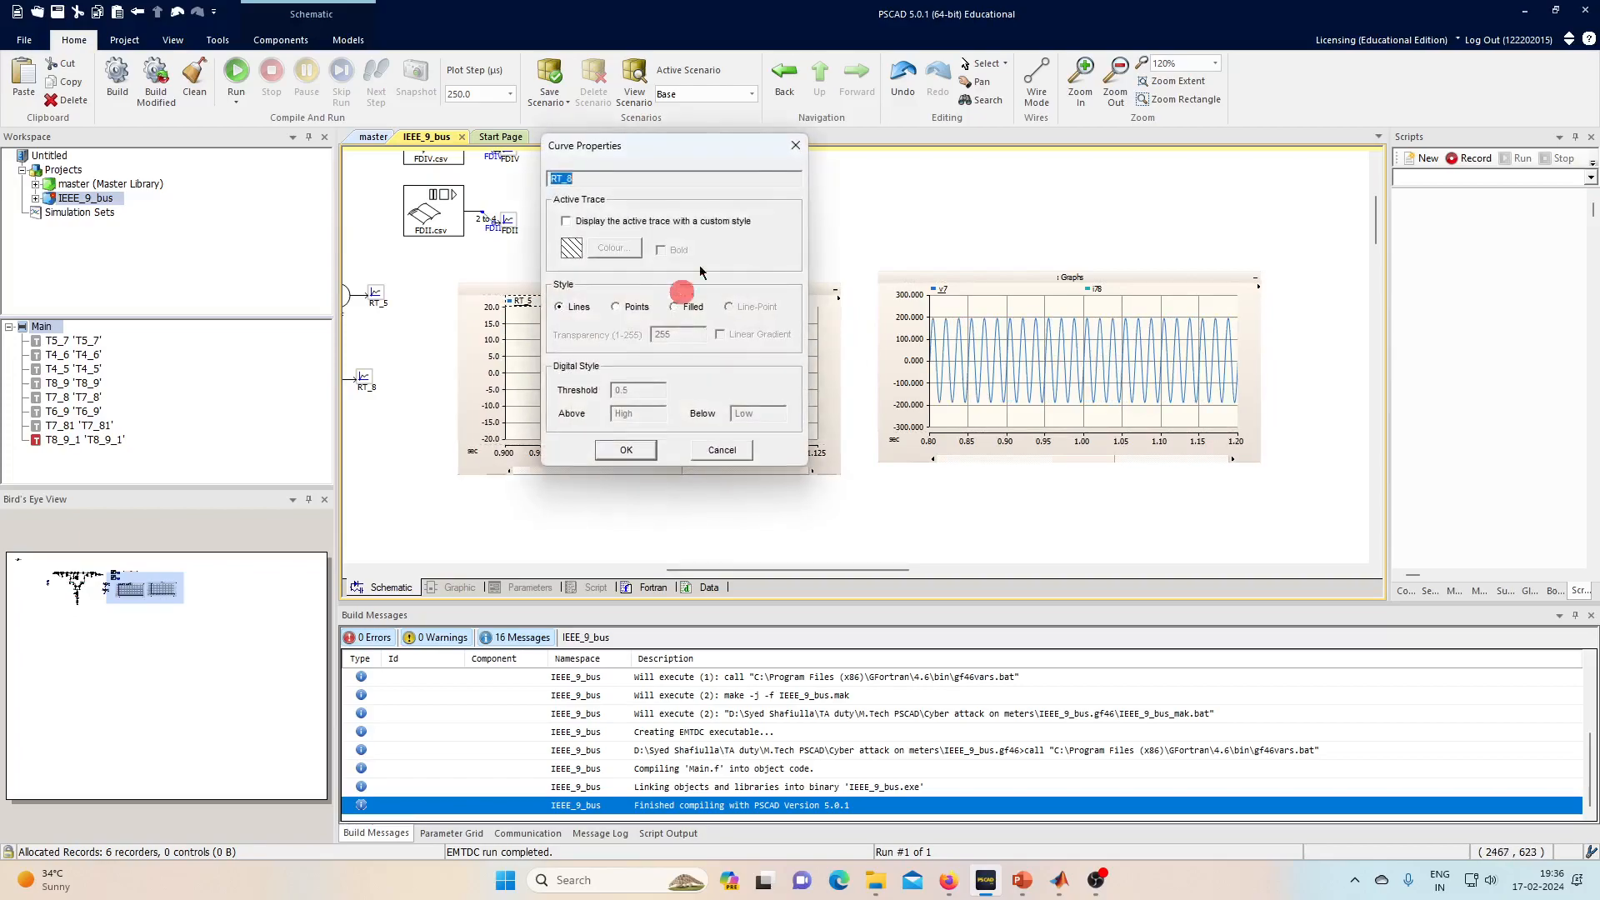
left_click(797, 148)
left_click(689, 301)
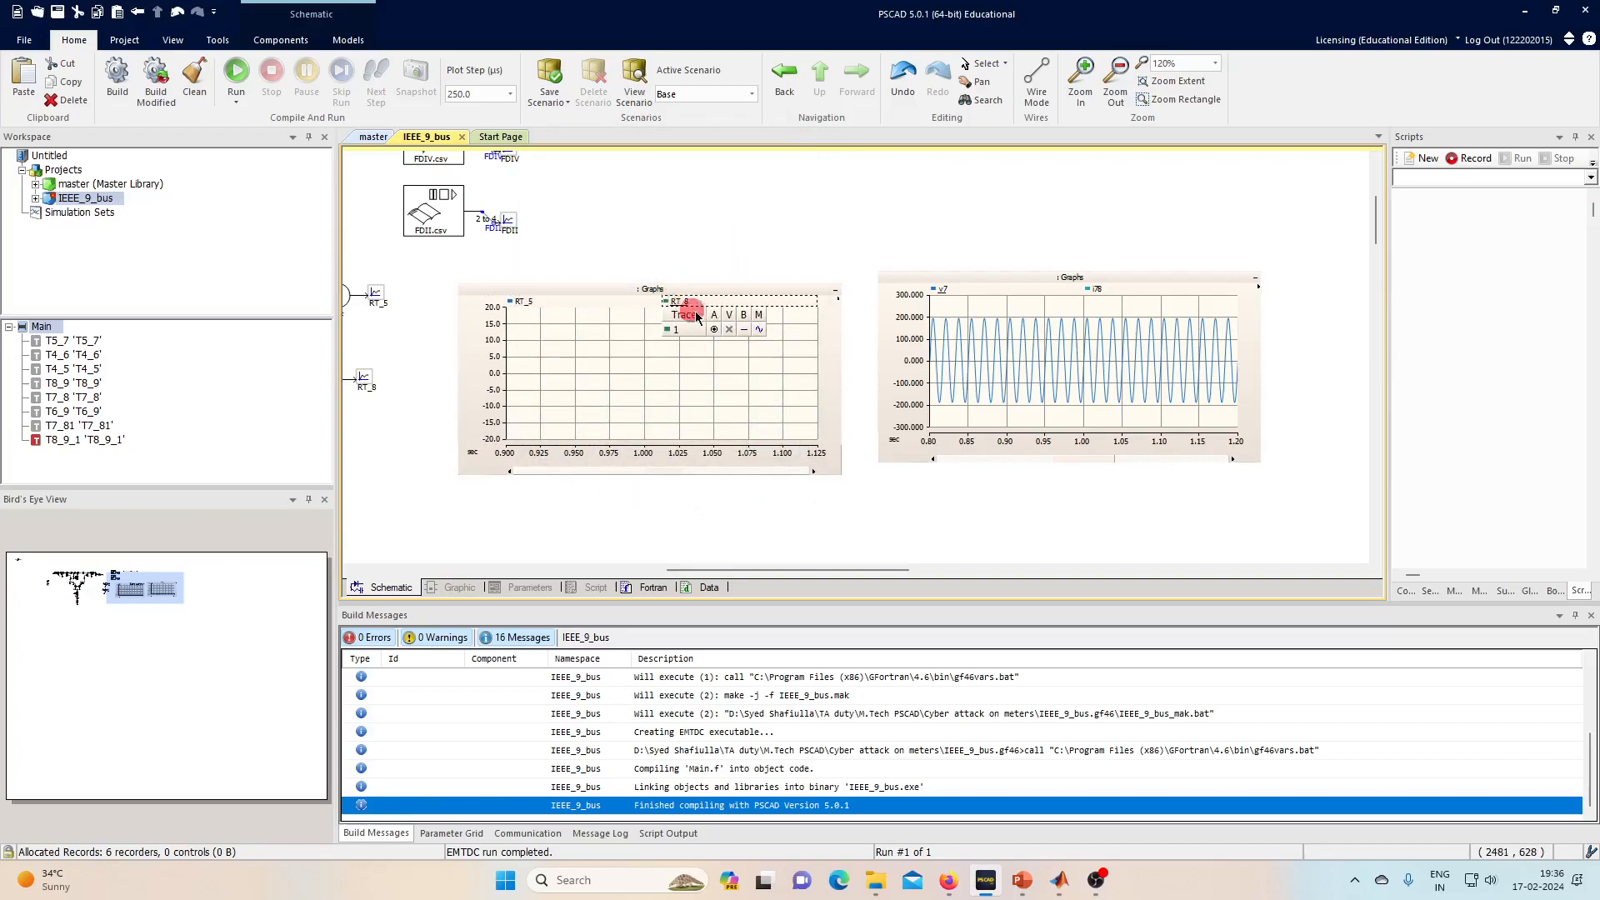
left_click(734, 331)
left_click(651, 368)
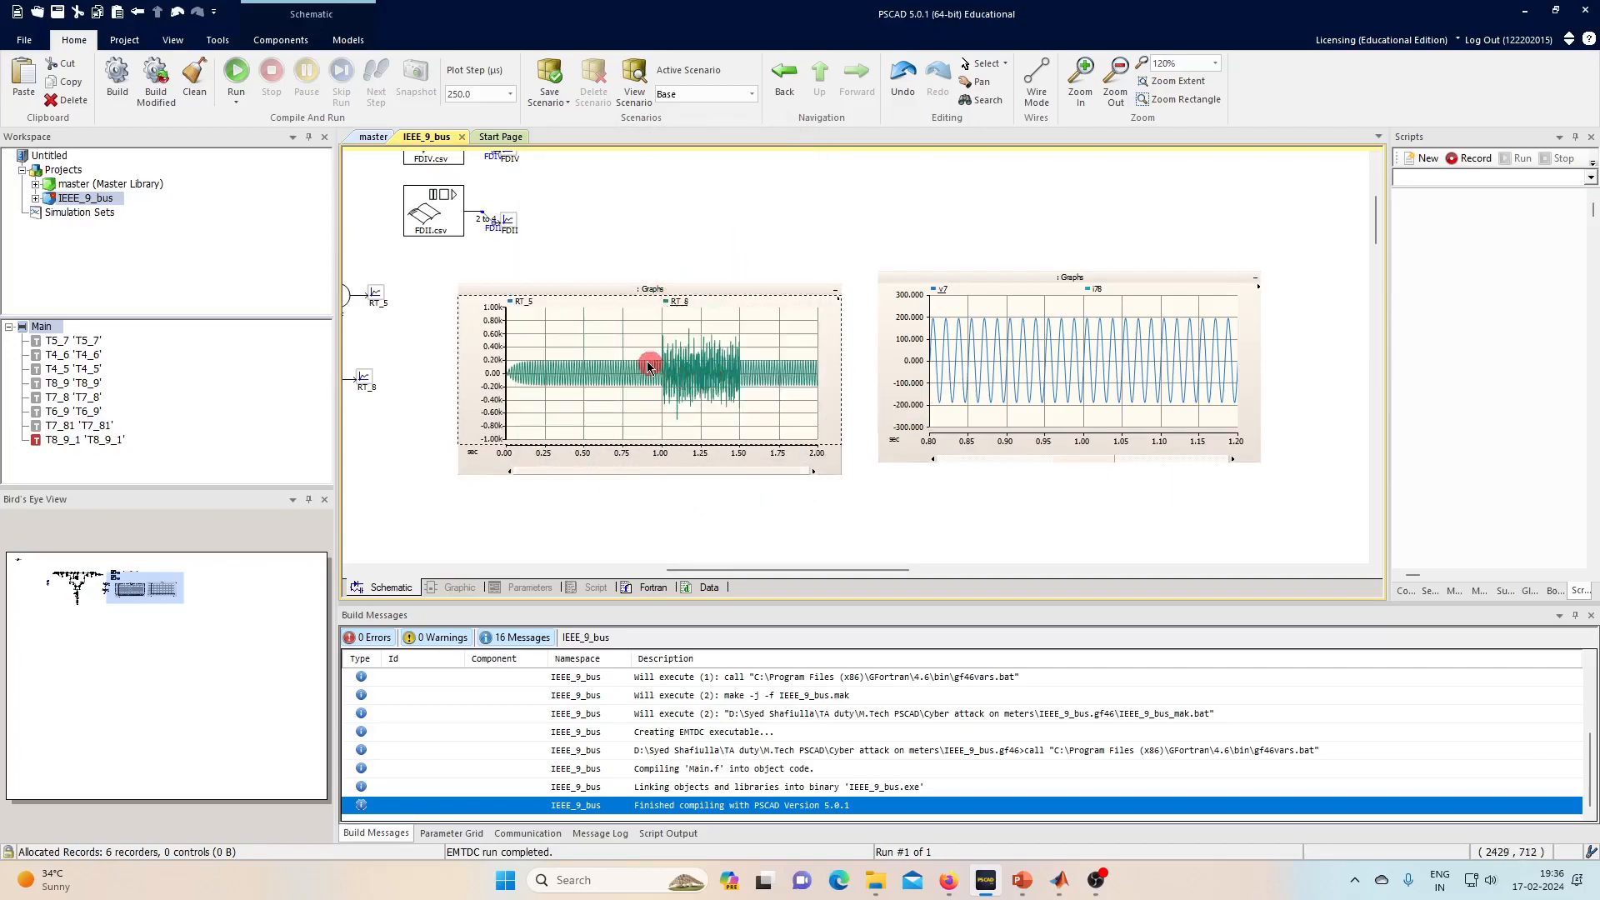
left_click_drag(680, 373, 680, 372)
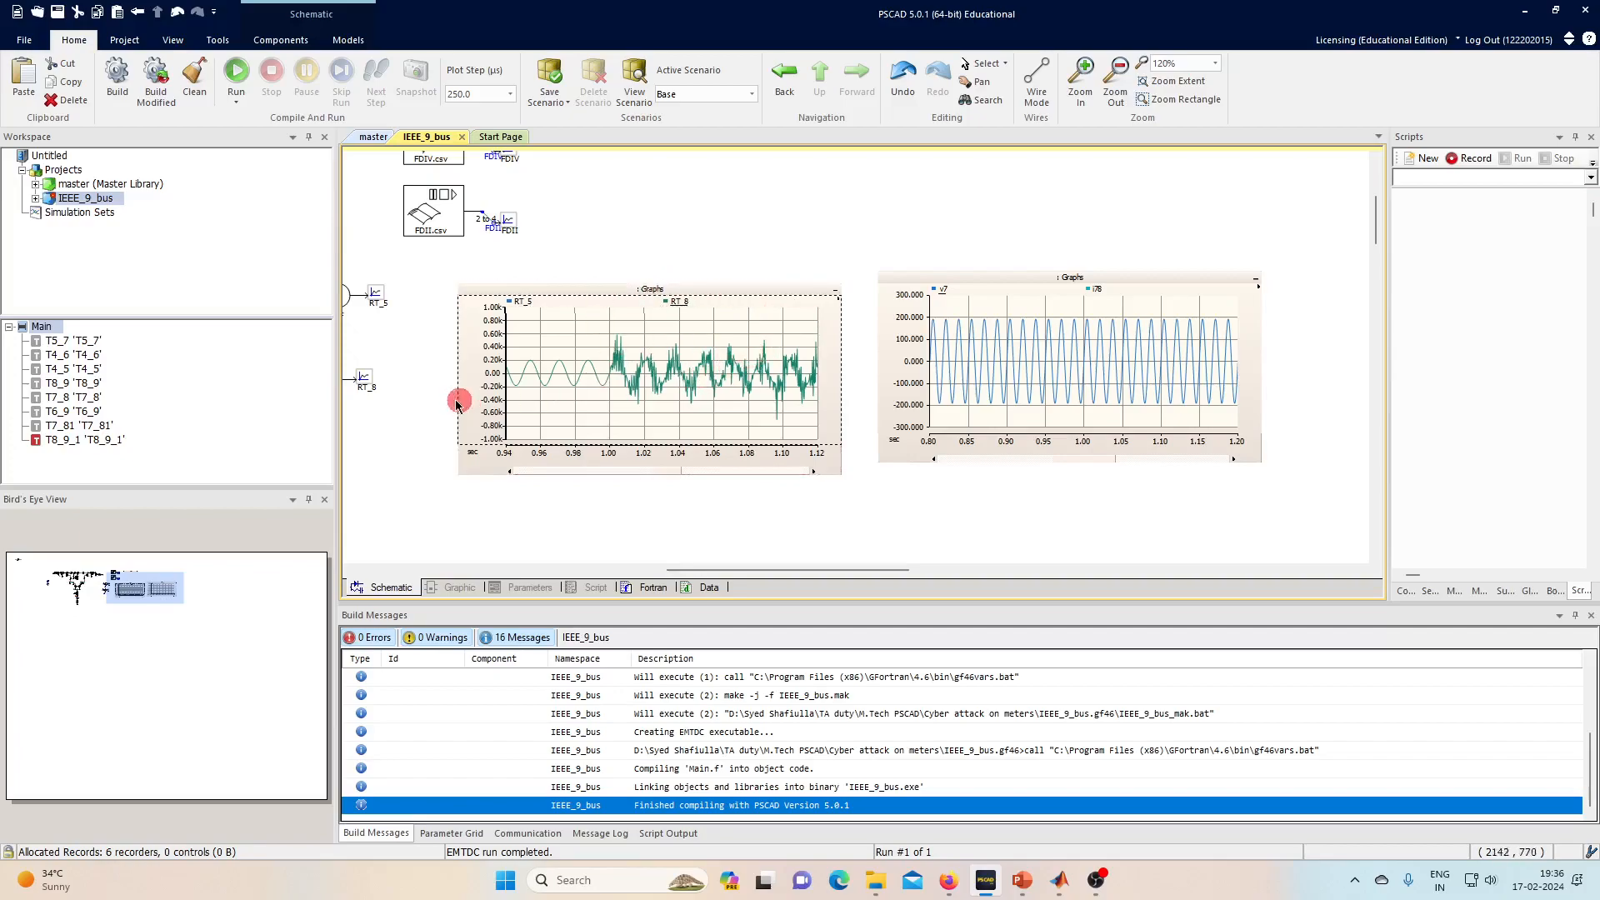
scroll(425, 401, "left", 2)
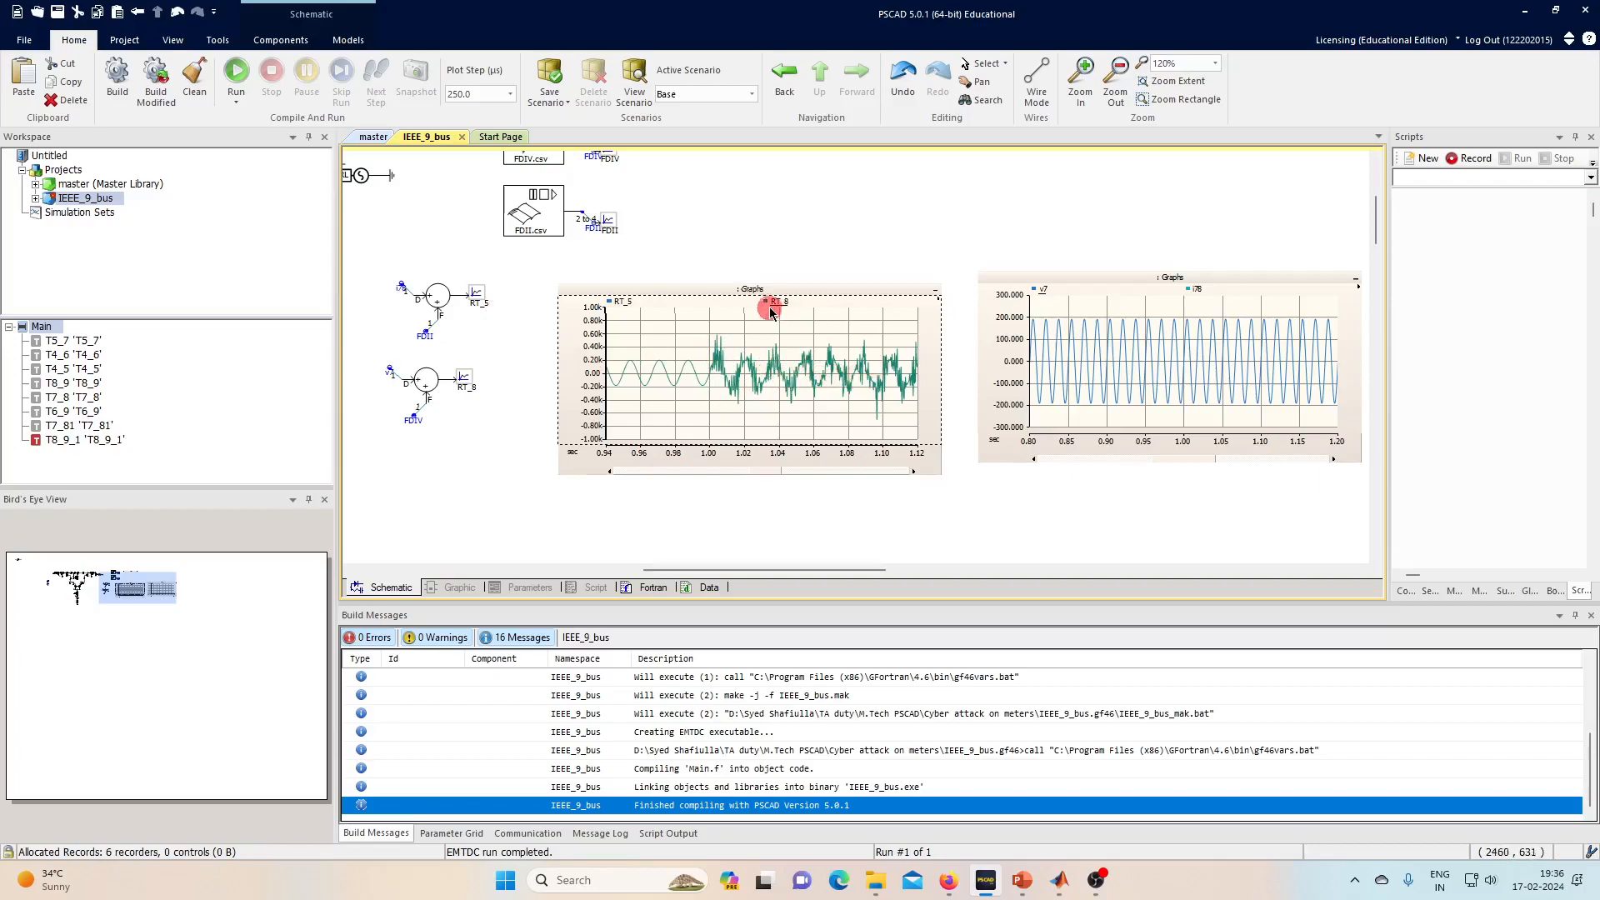
- Hide the RT_8 trace and reset the left graph to its full extents
left_click(610, 302)
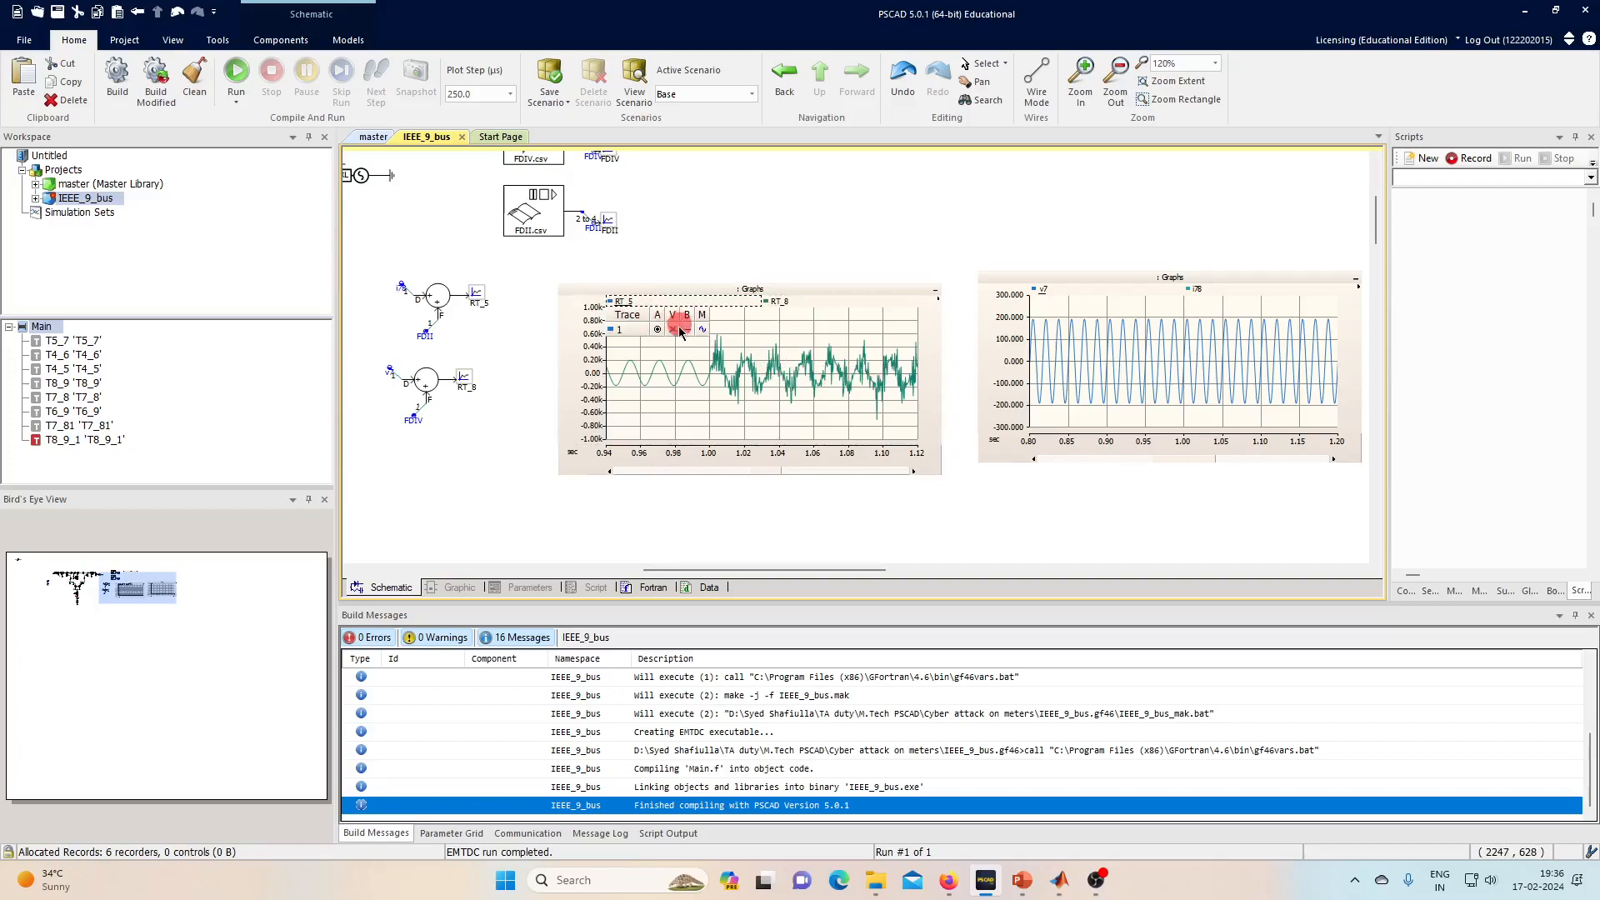
left_click(773, 304)
left_click(828, 329)
left_click(792, 369)
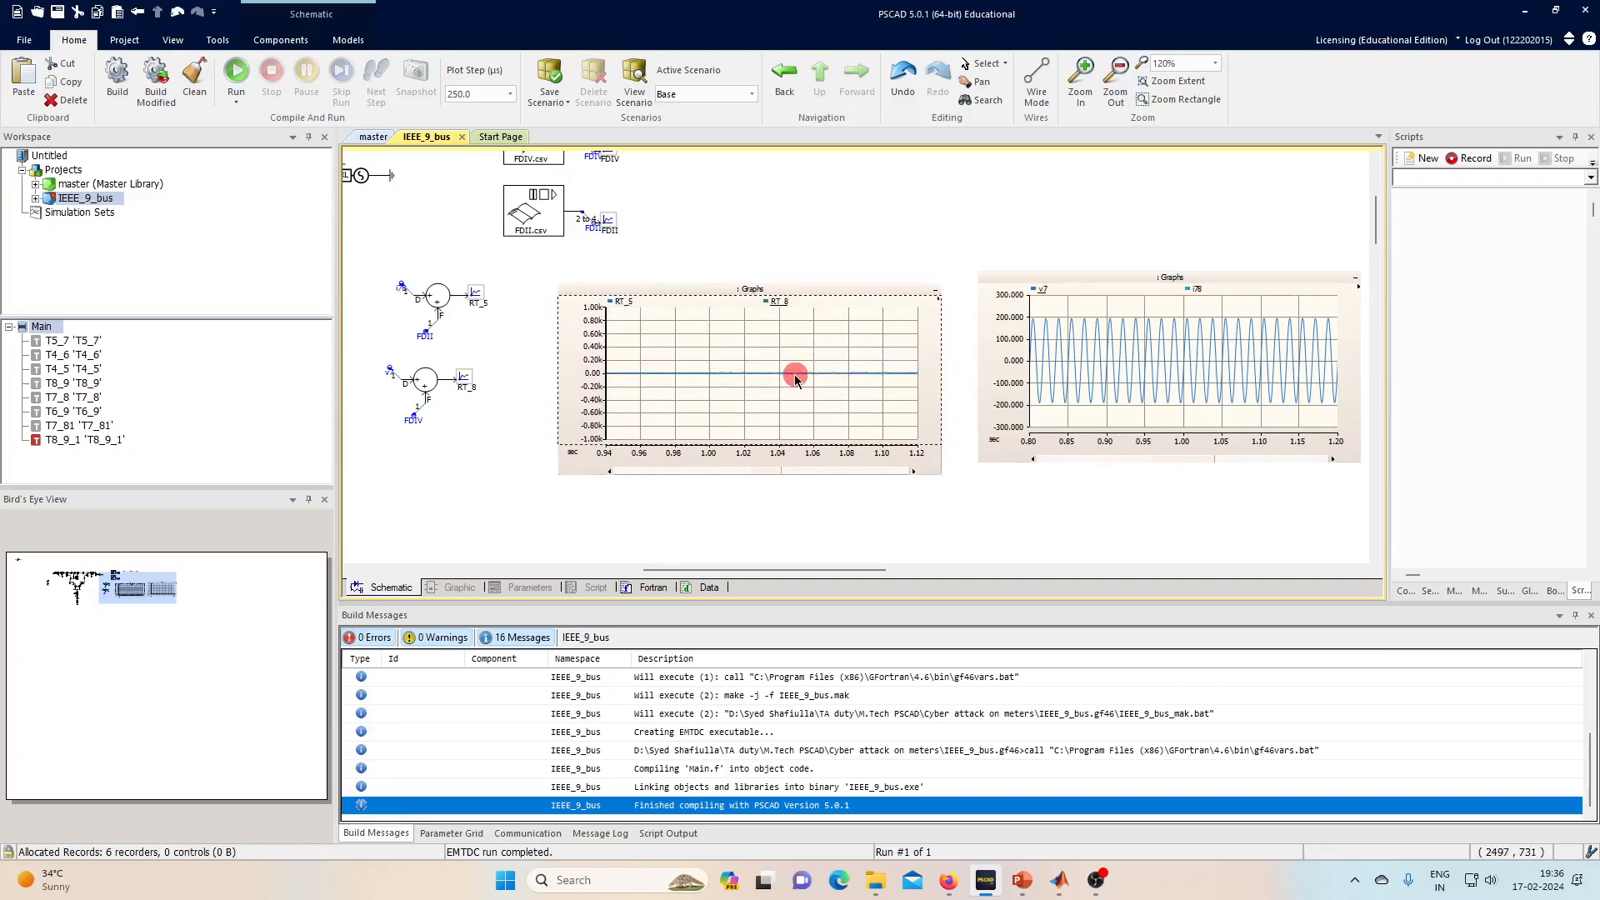
key("r")
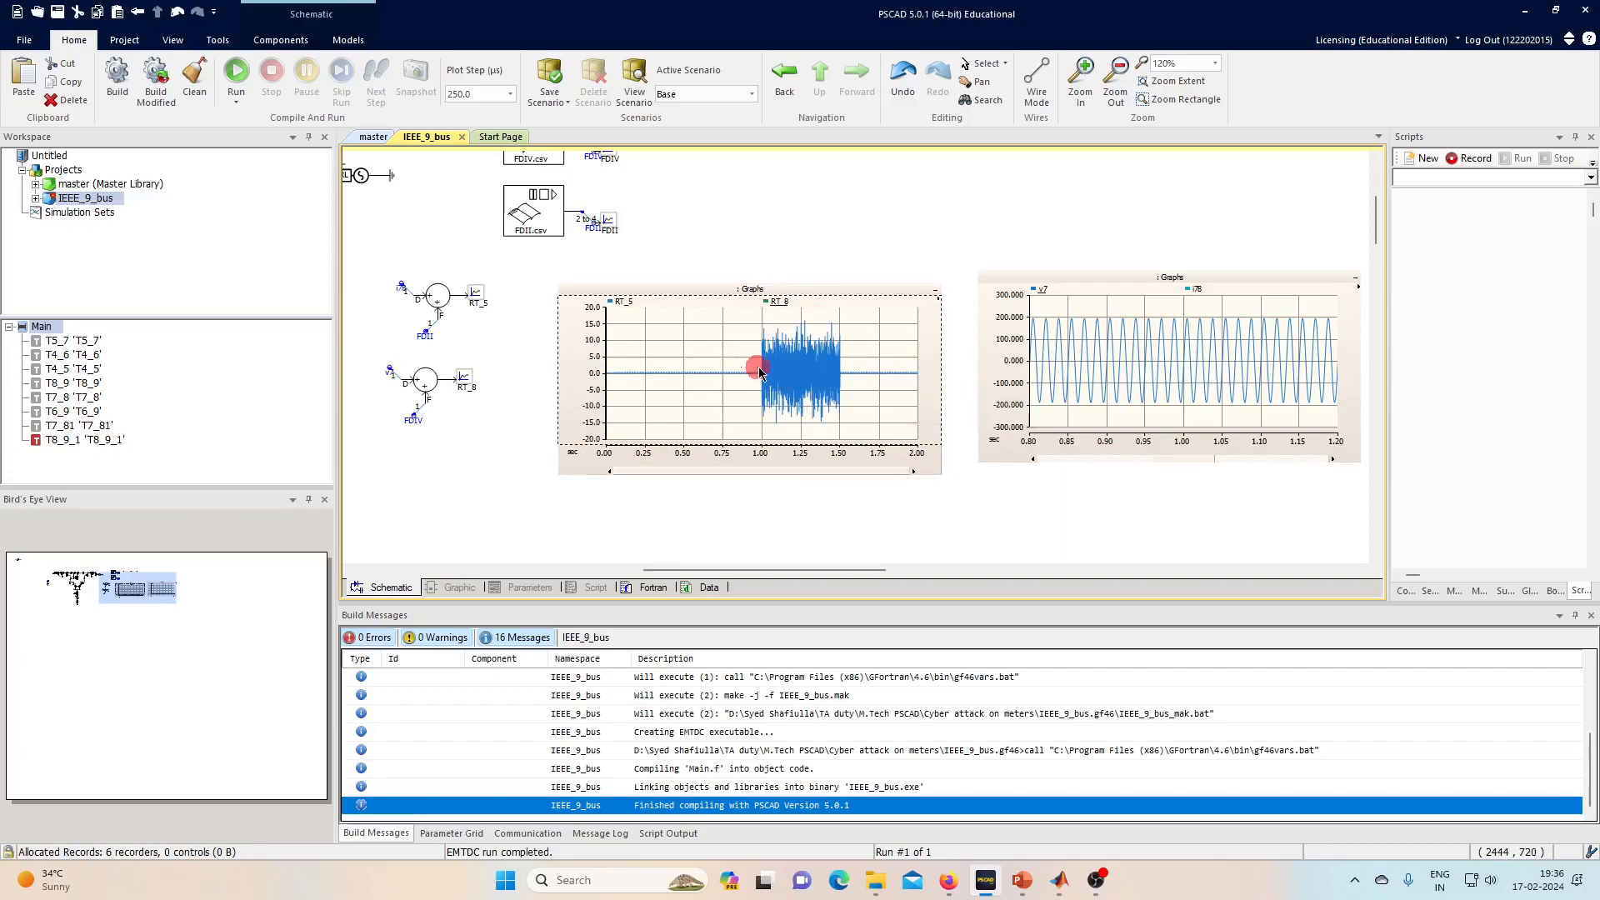
- Zoom to 0.85–1.15 s, read RT_5 near 0.97–0.99 s, then zoom back to 0–2 s
left_click_drag(779, 369, 782, 368)
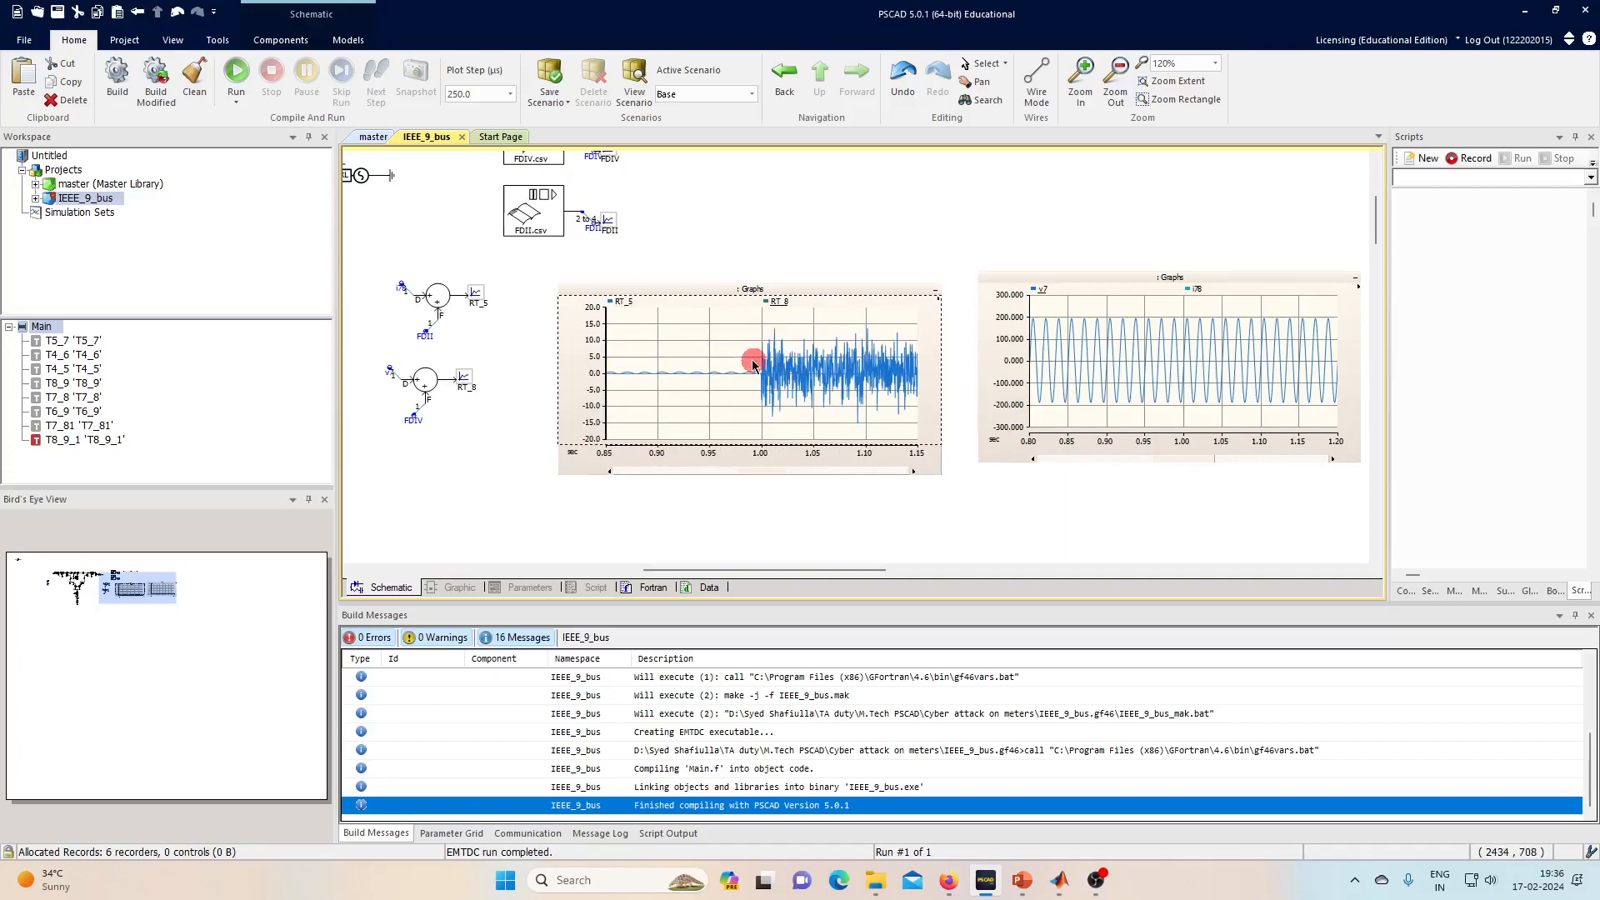
left_click(752, 365)
left_click(729, 369)
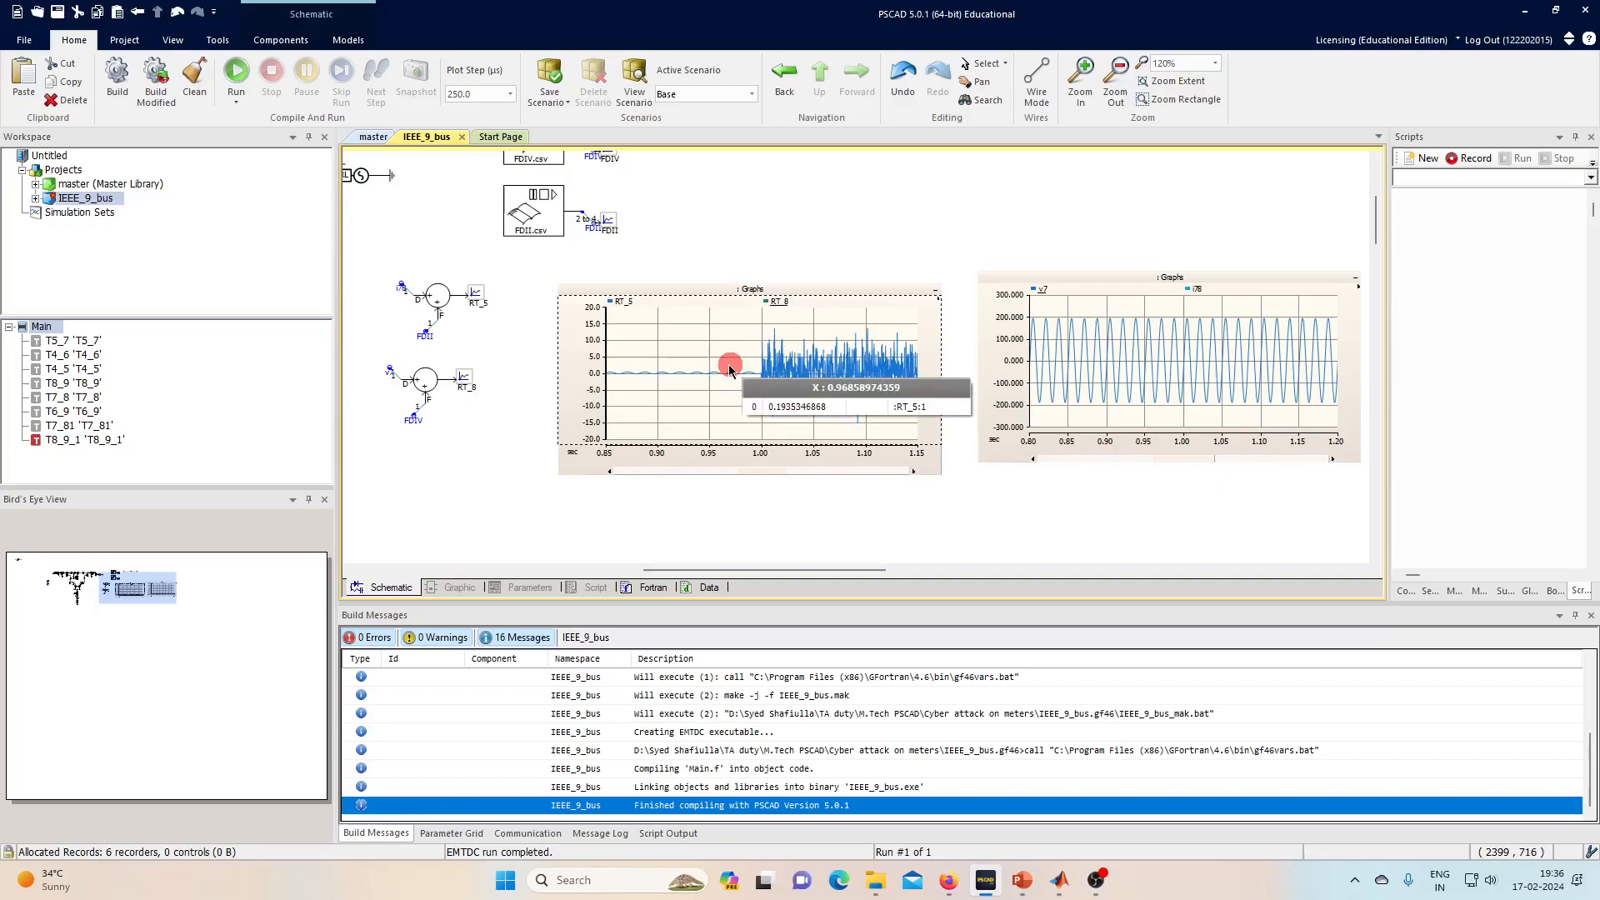
key("x")
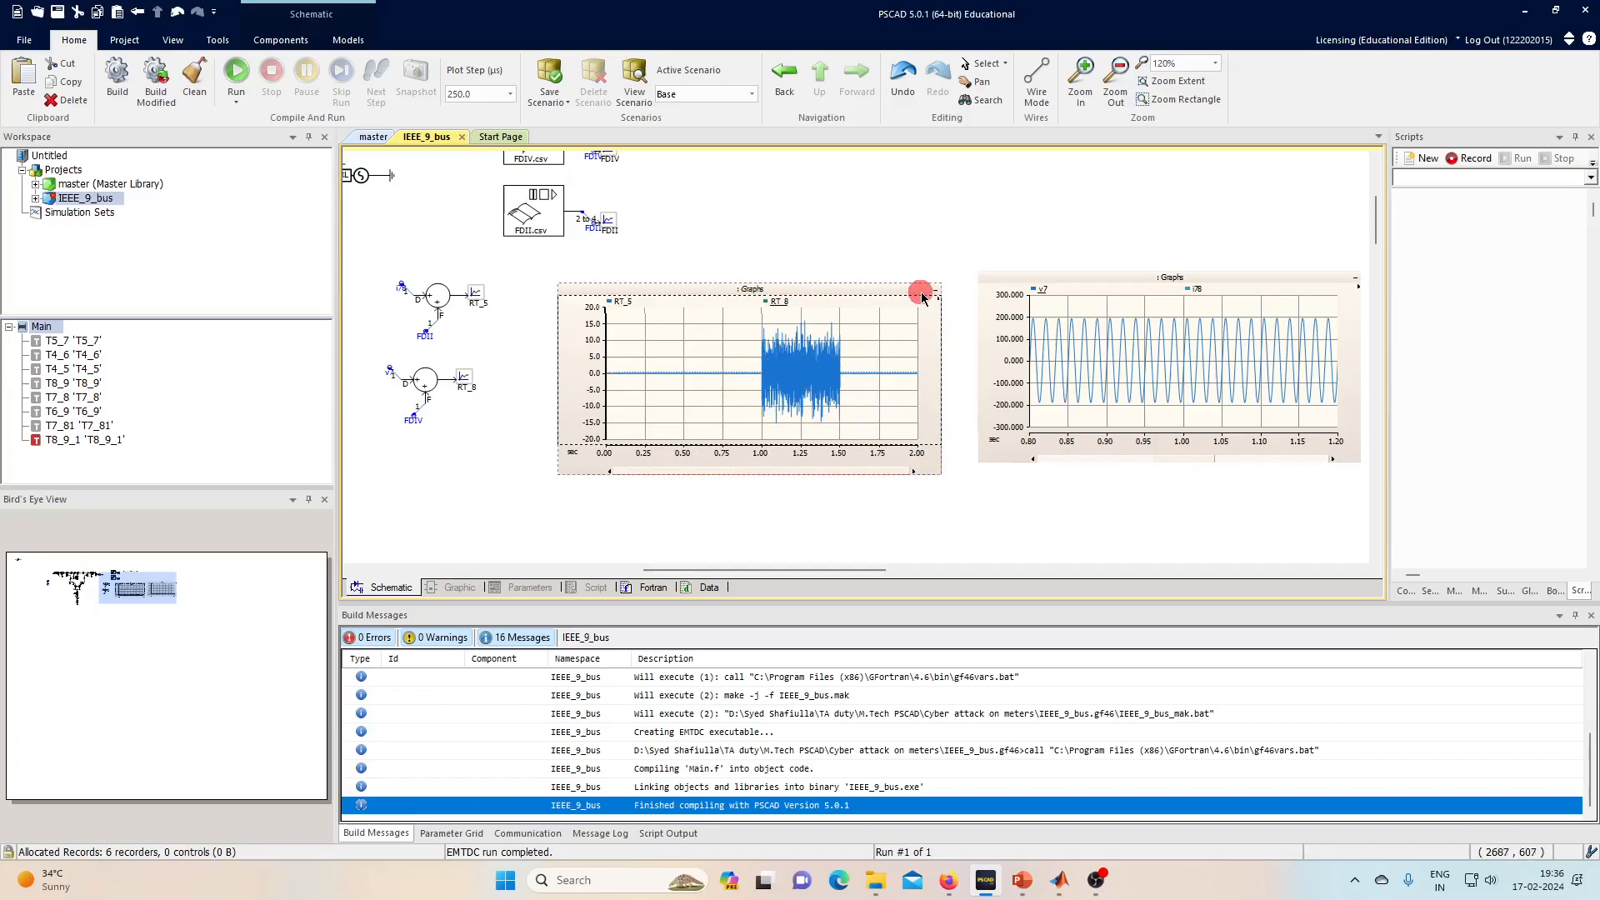
- Collapse the right-hand and left-hand graph frames
left_click(1062, 275)
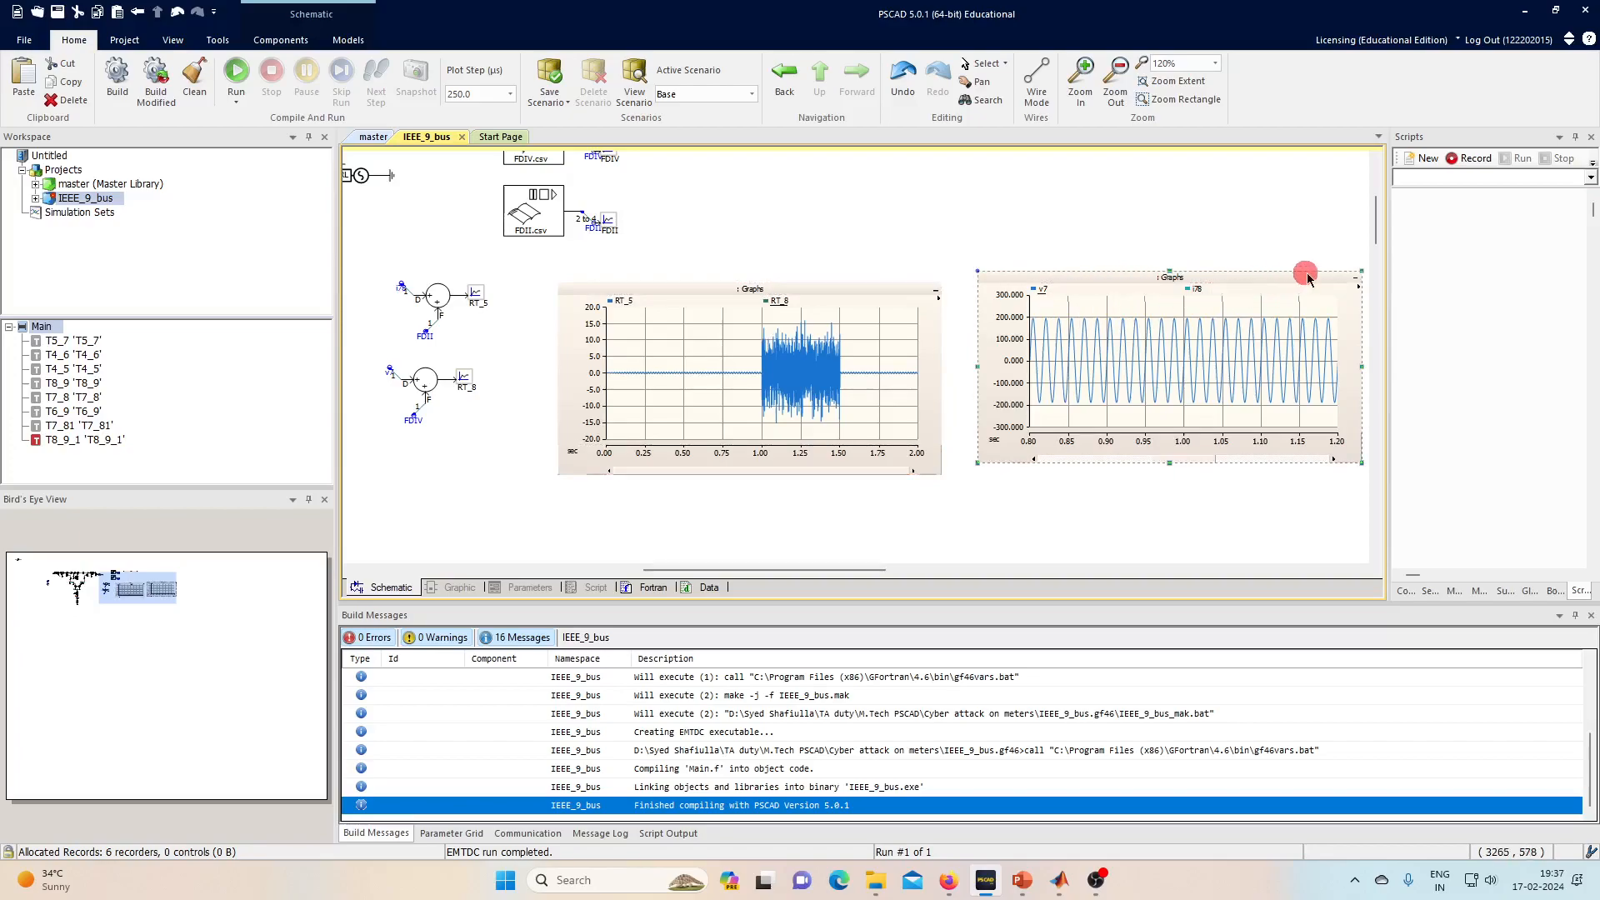
left_click(1357, 277)
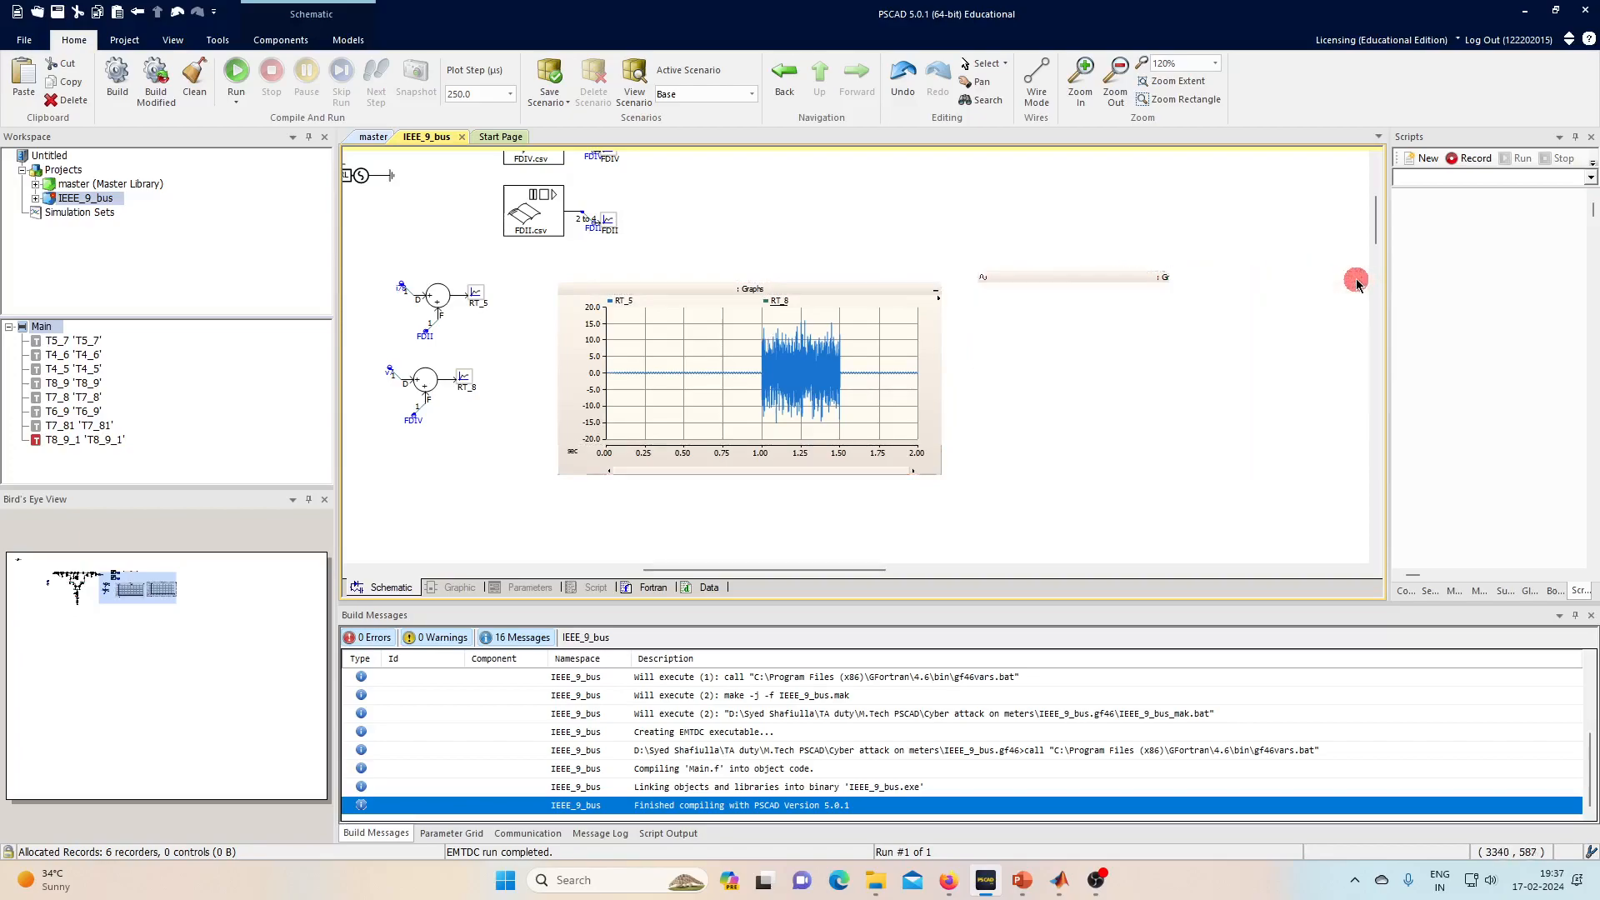
left_click(937, 286)
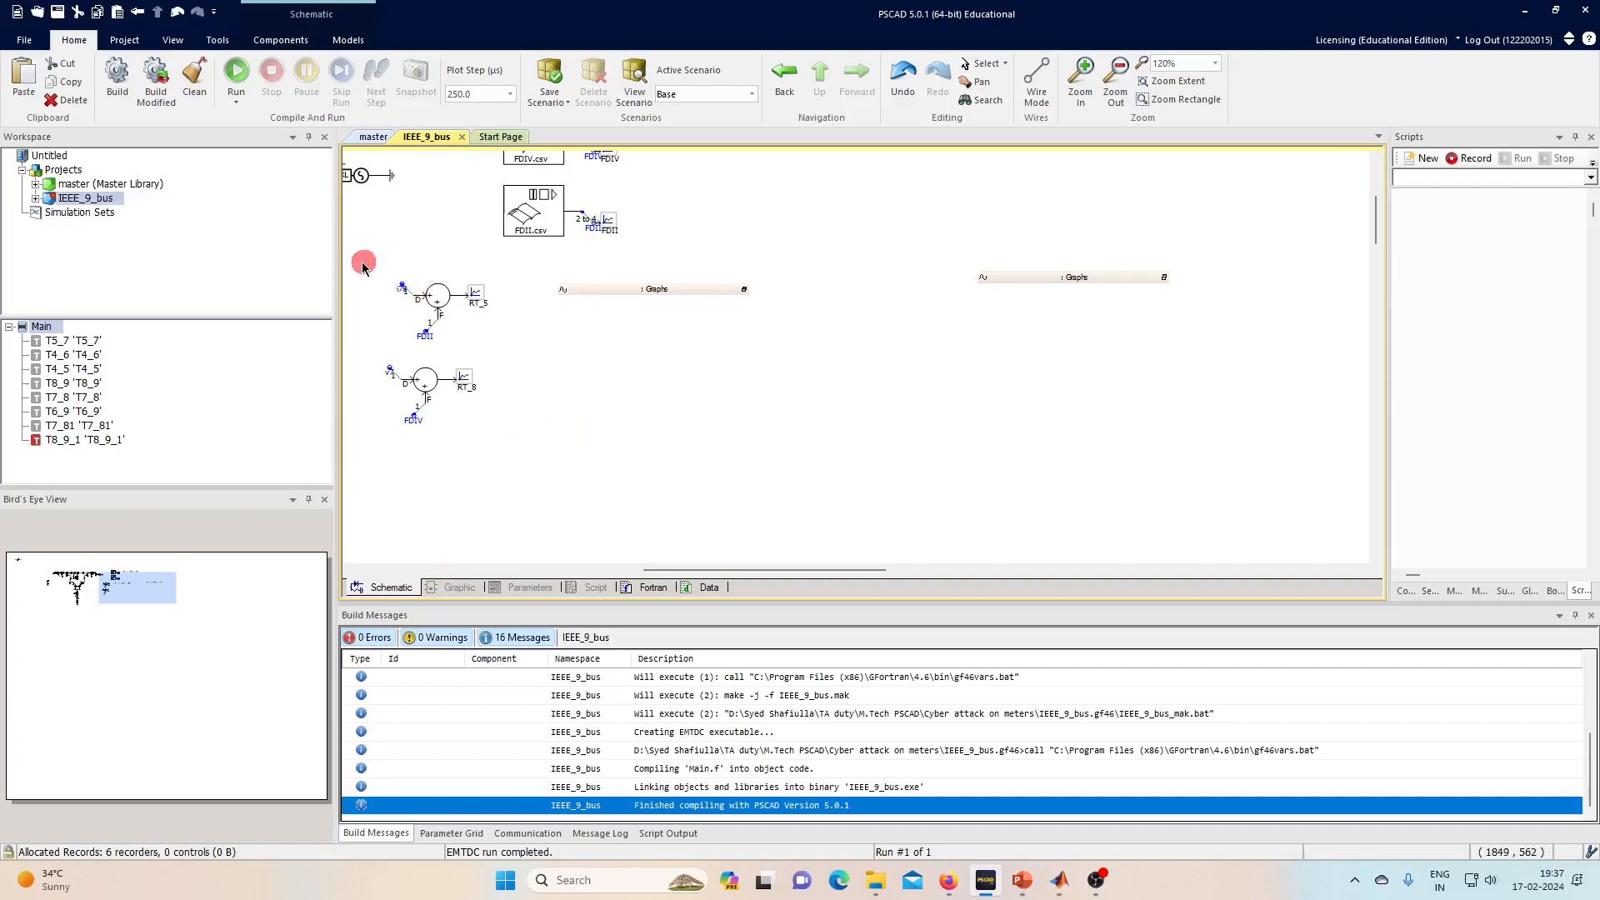
- Disable the two summing junction components
left_click_drag(369, 260, 505, 455)
left_click(450, 395)
right_click(446, 390)
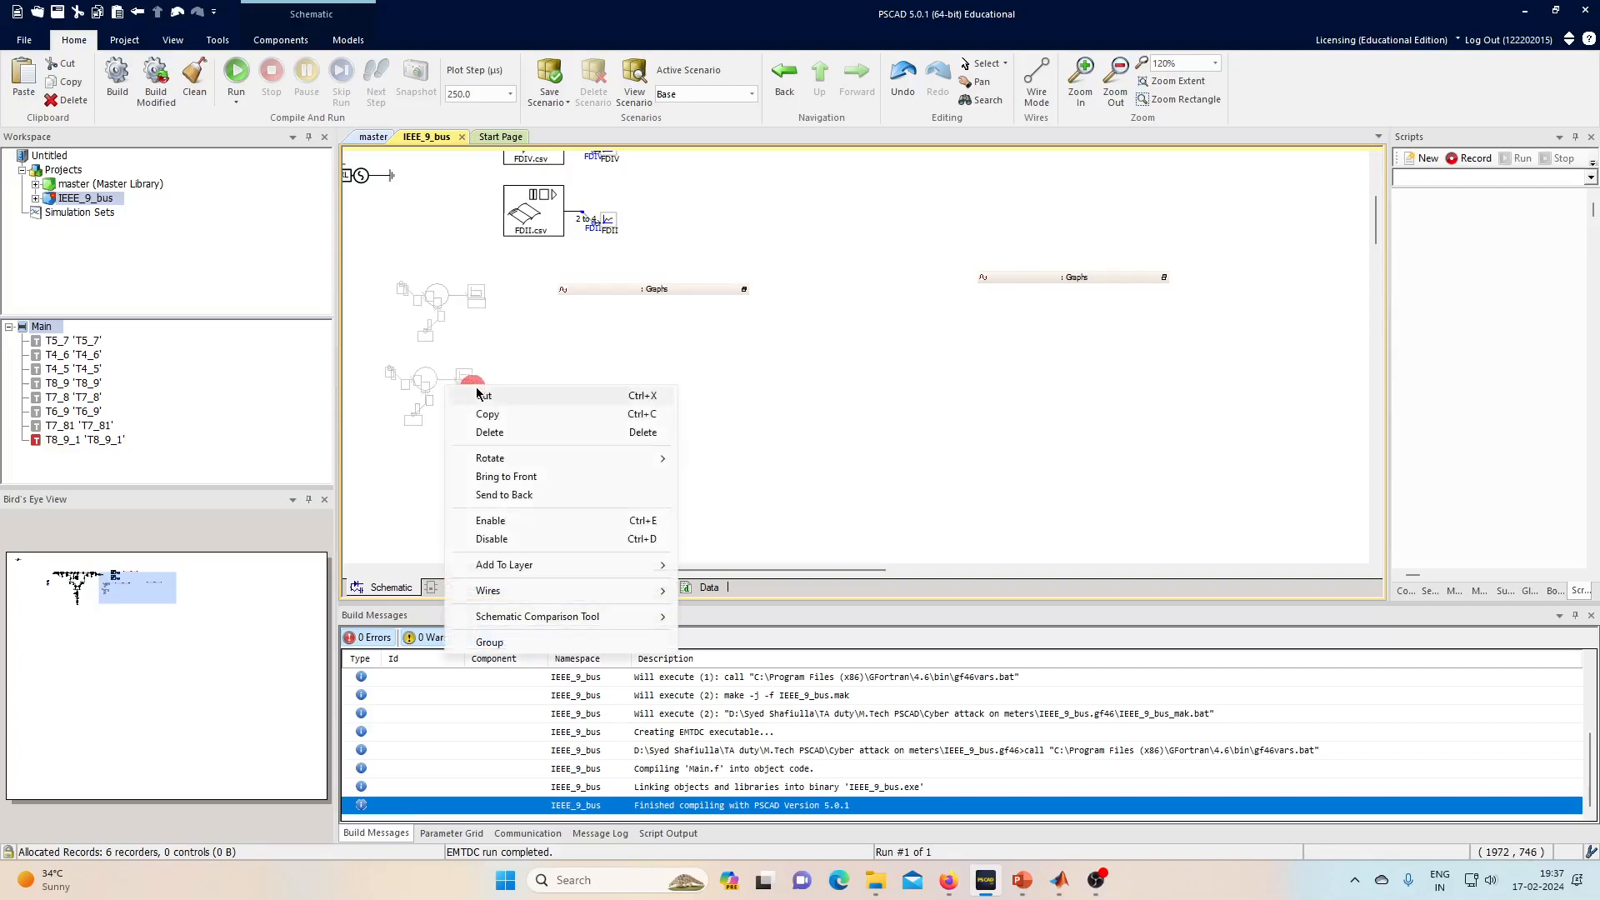
left_click(524, 539)
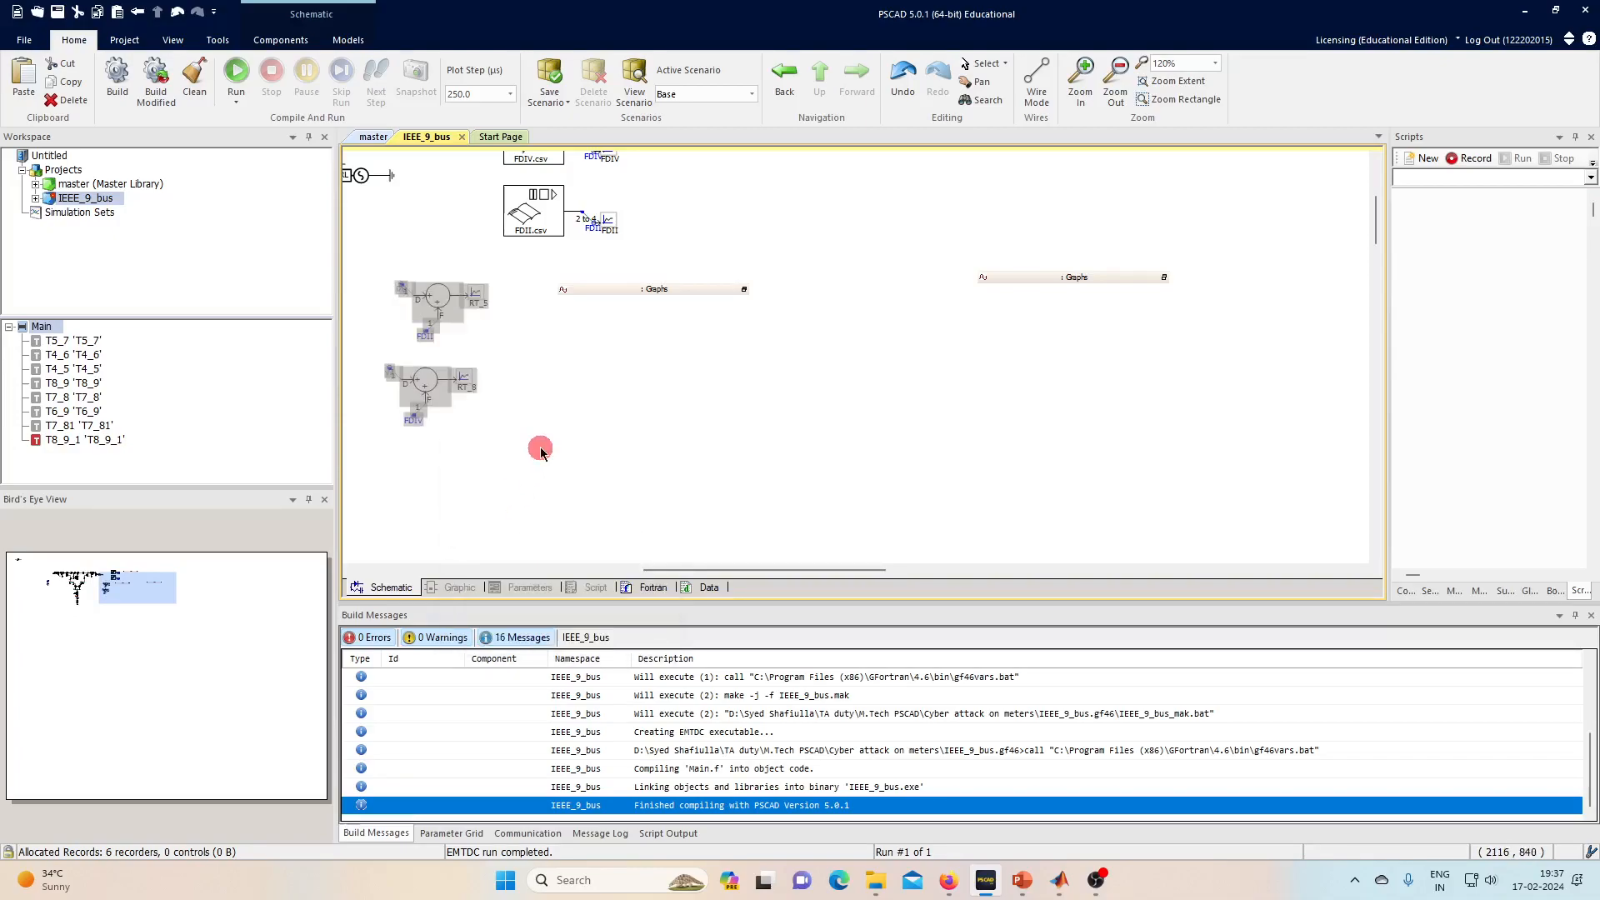
- Disable the FDIV.csv and FDII.csv data blocks and their meters
scroll(552, 421, "up", 3)
left_click_drag(436, 275, 623, 437)
right_click(608, 417)
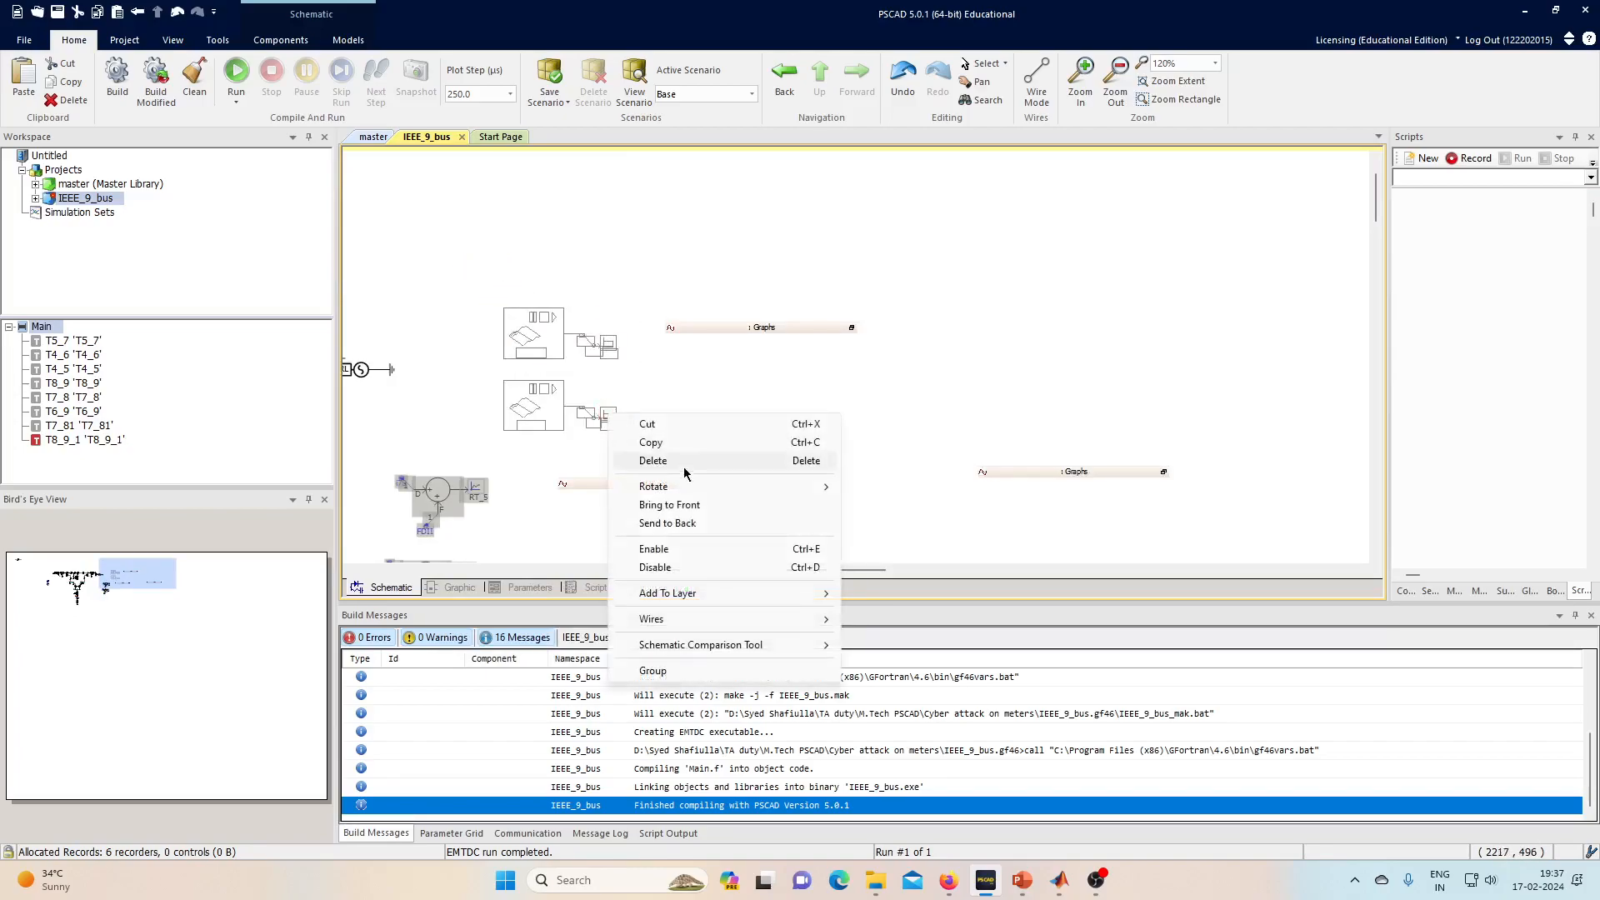
left_click(714, 564)
scroll(792, 425, "down", 2)
scroll(821, 409, "down", 6)
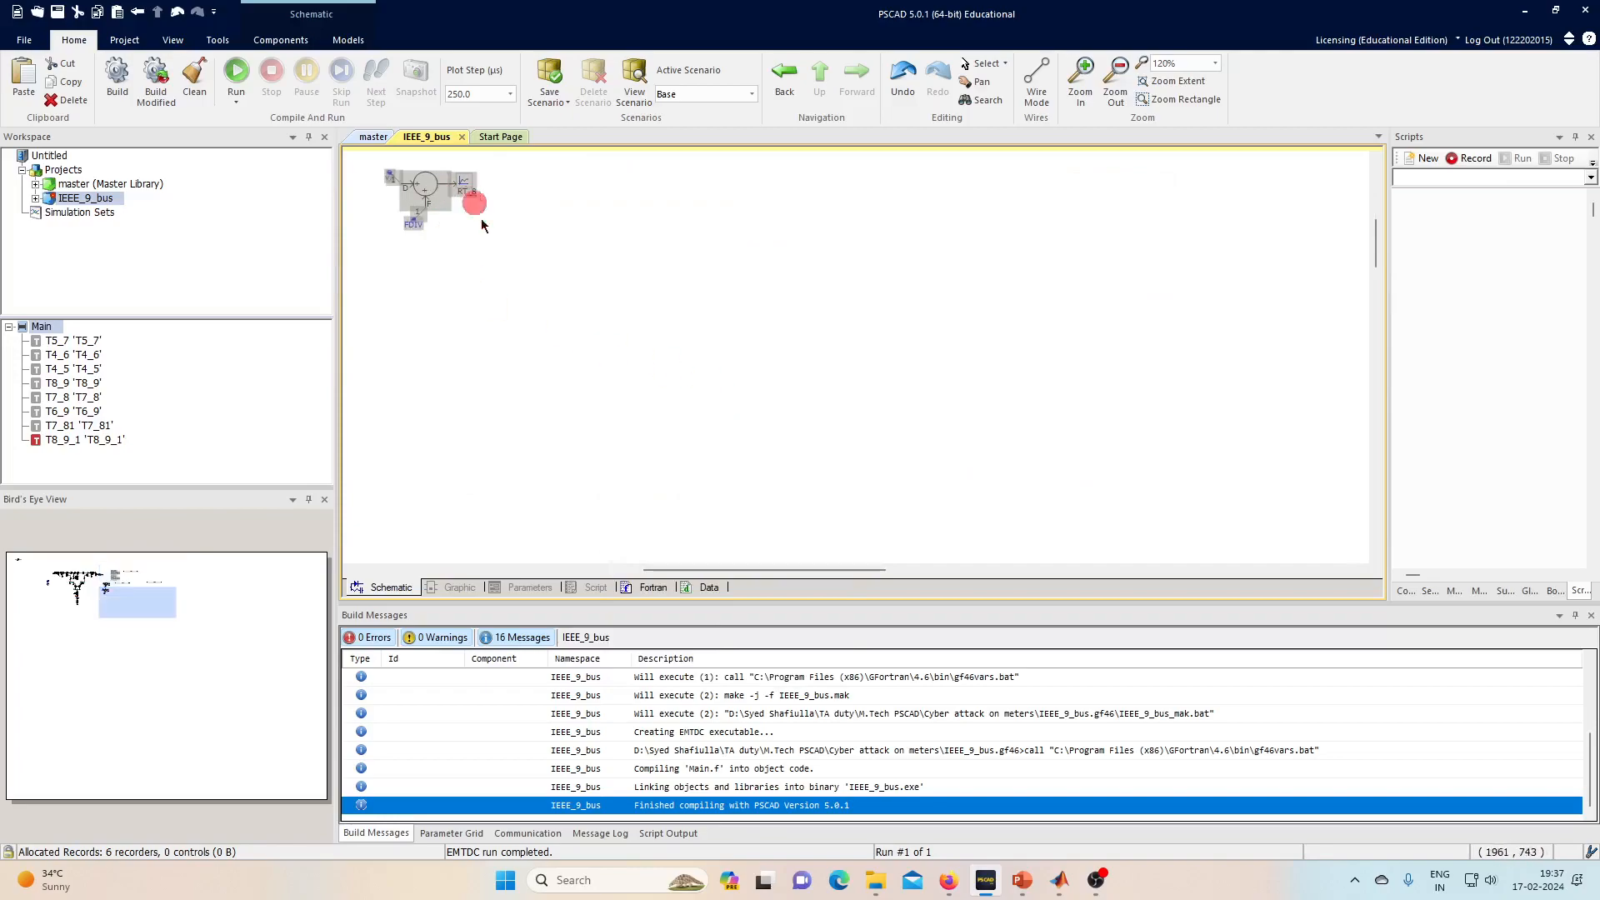
- Copy the multiplier and limiter blocks from the master library into IEEE_9_bus
left_click(368, 136)
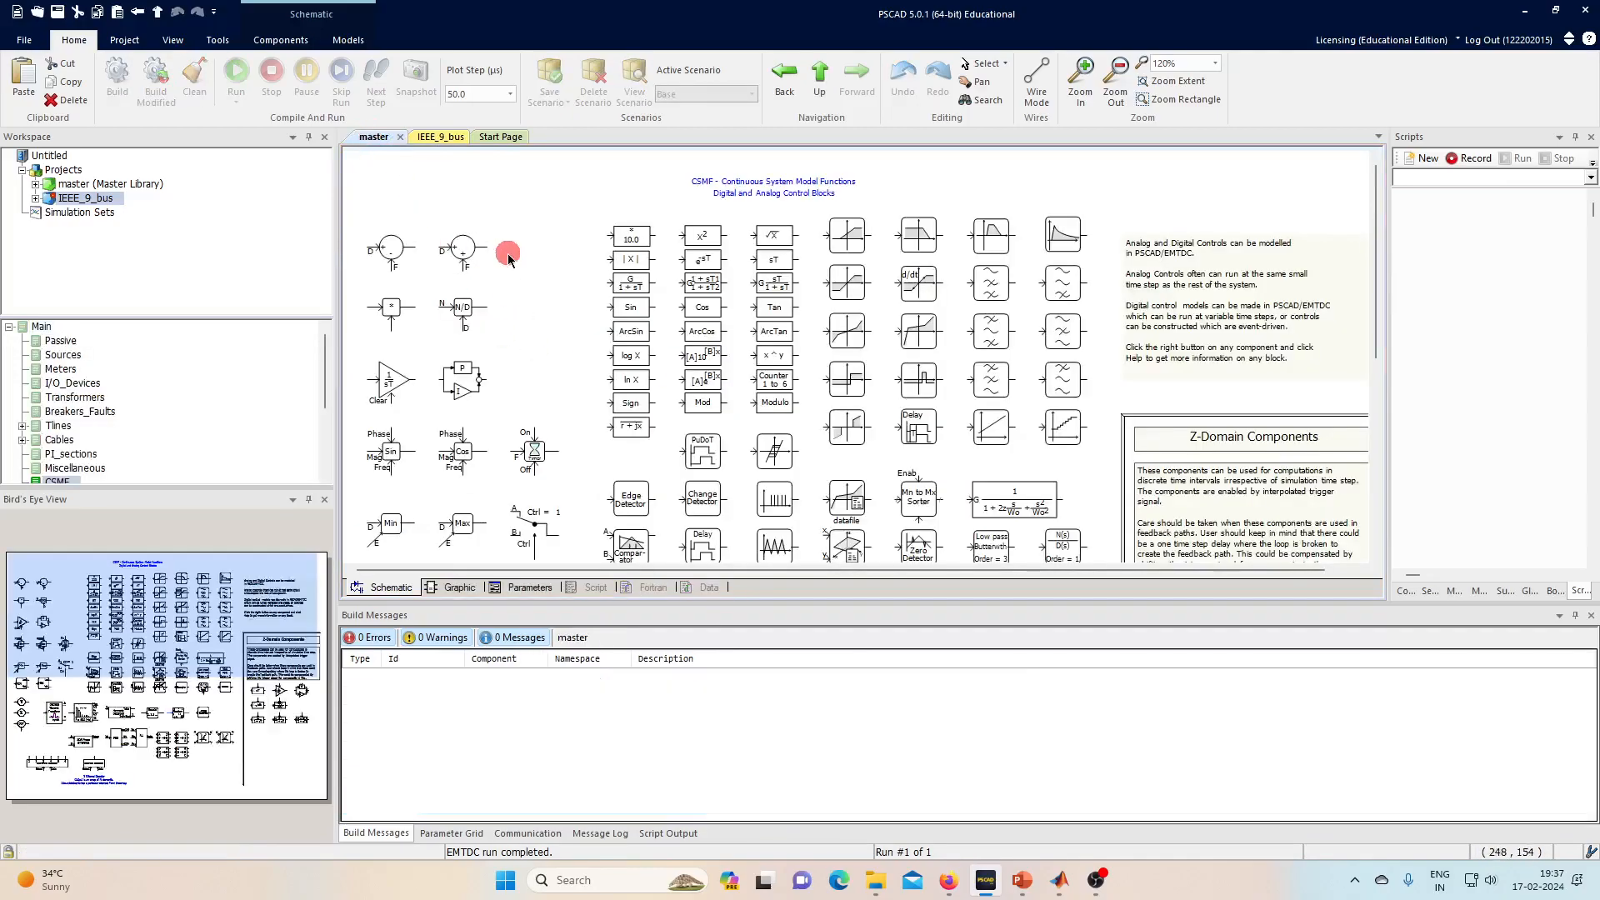
left_click(401, 320)
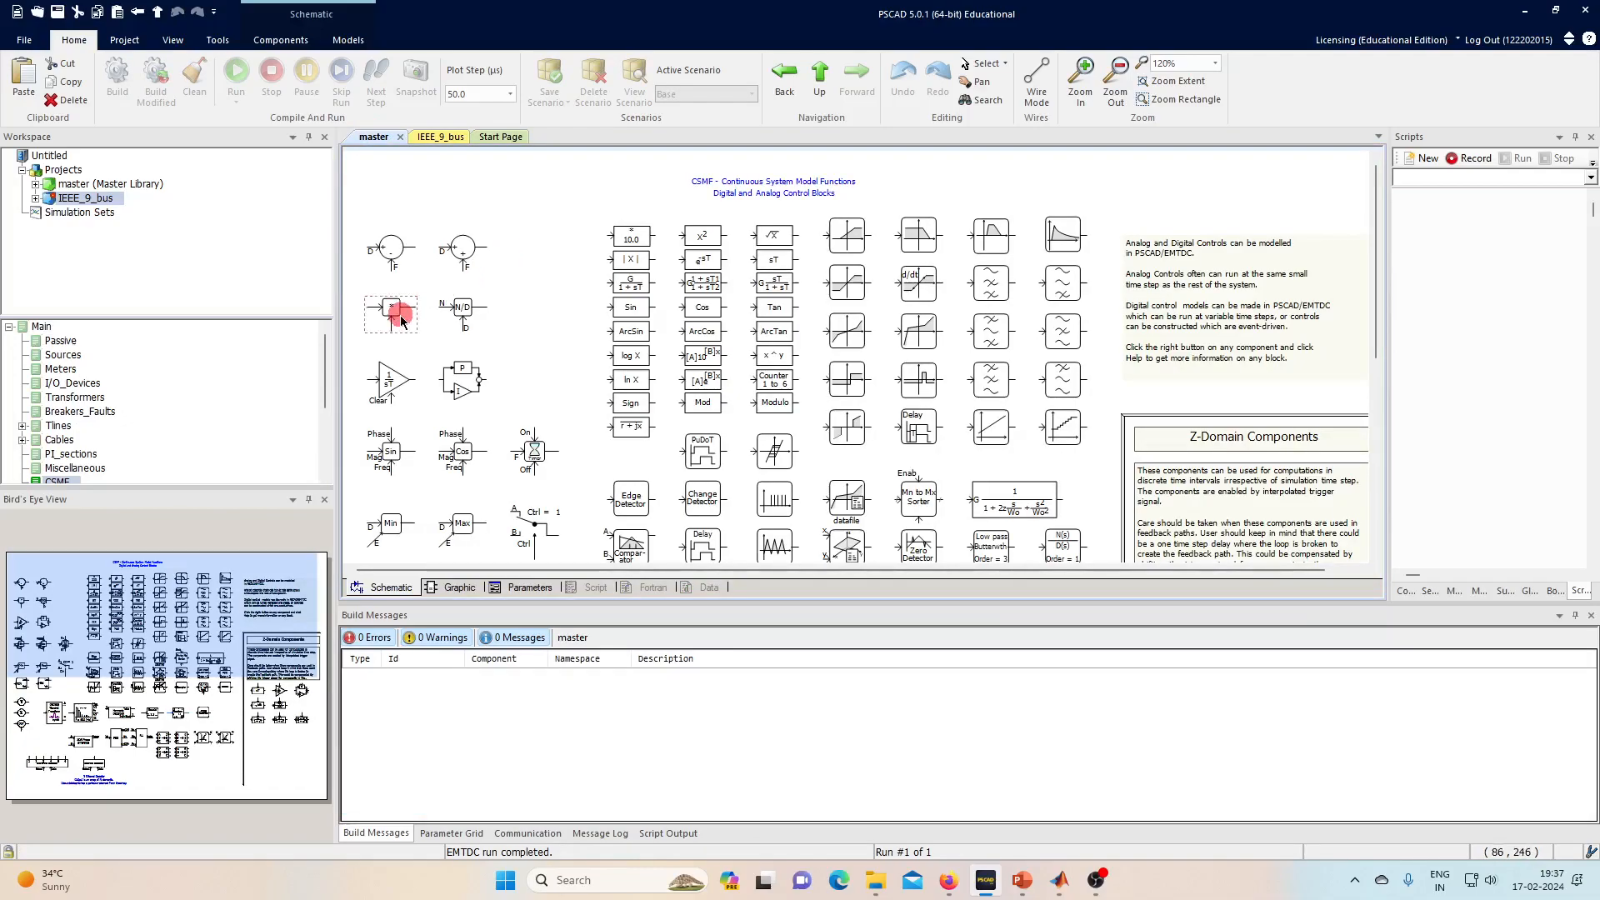
left_click(440, 136)
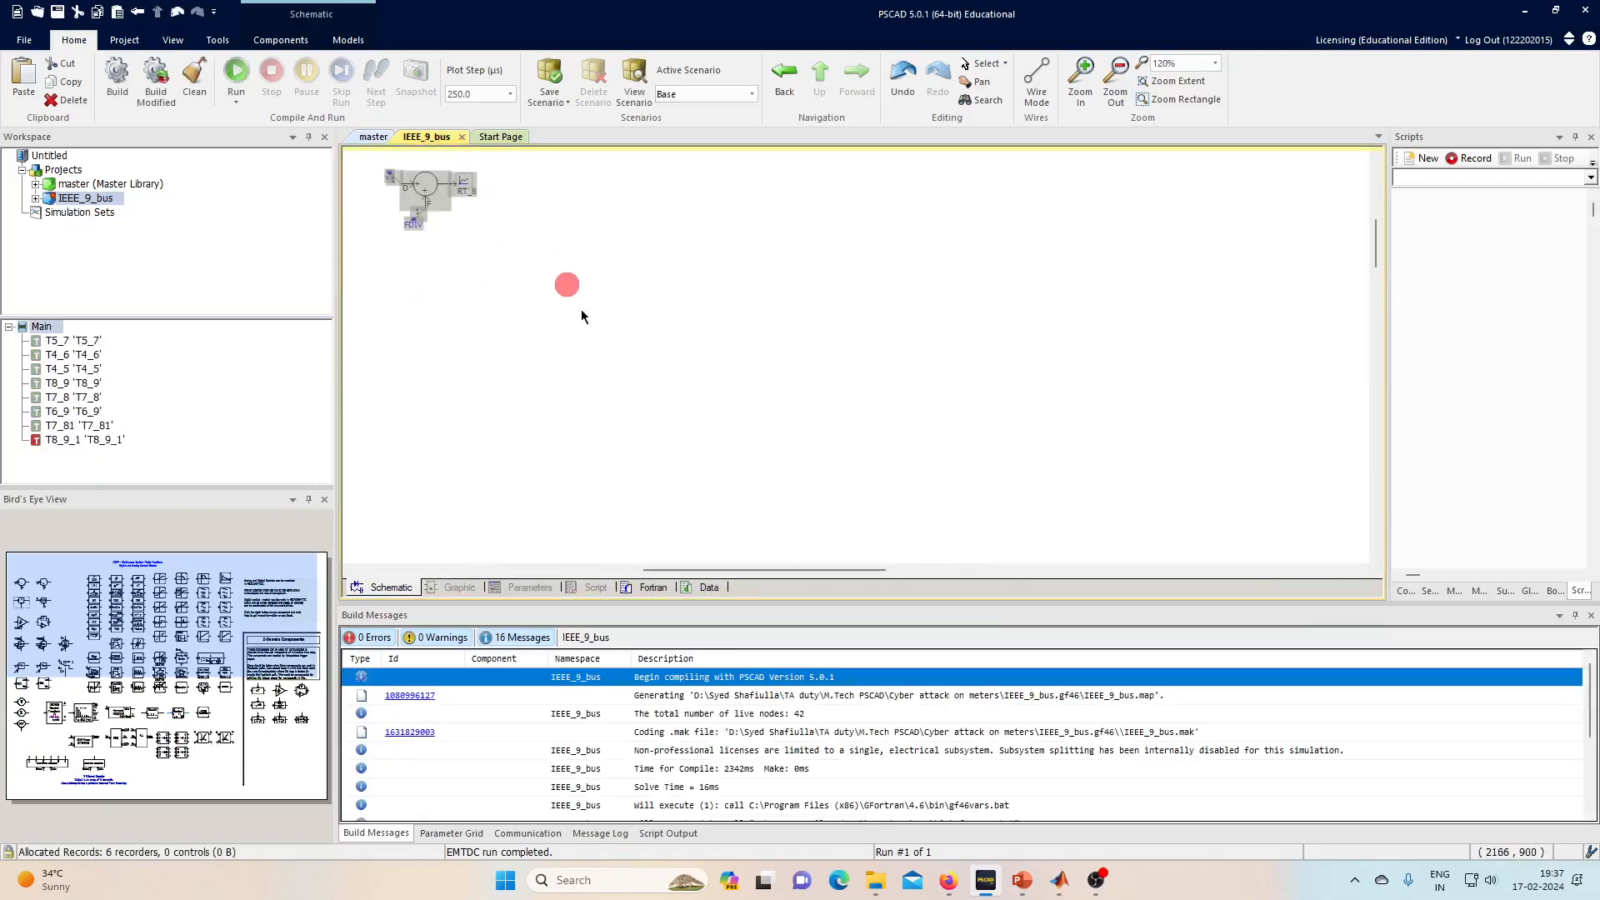
left_click(640, 460)
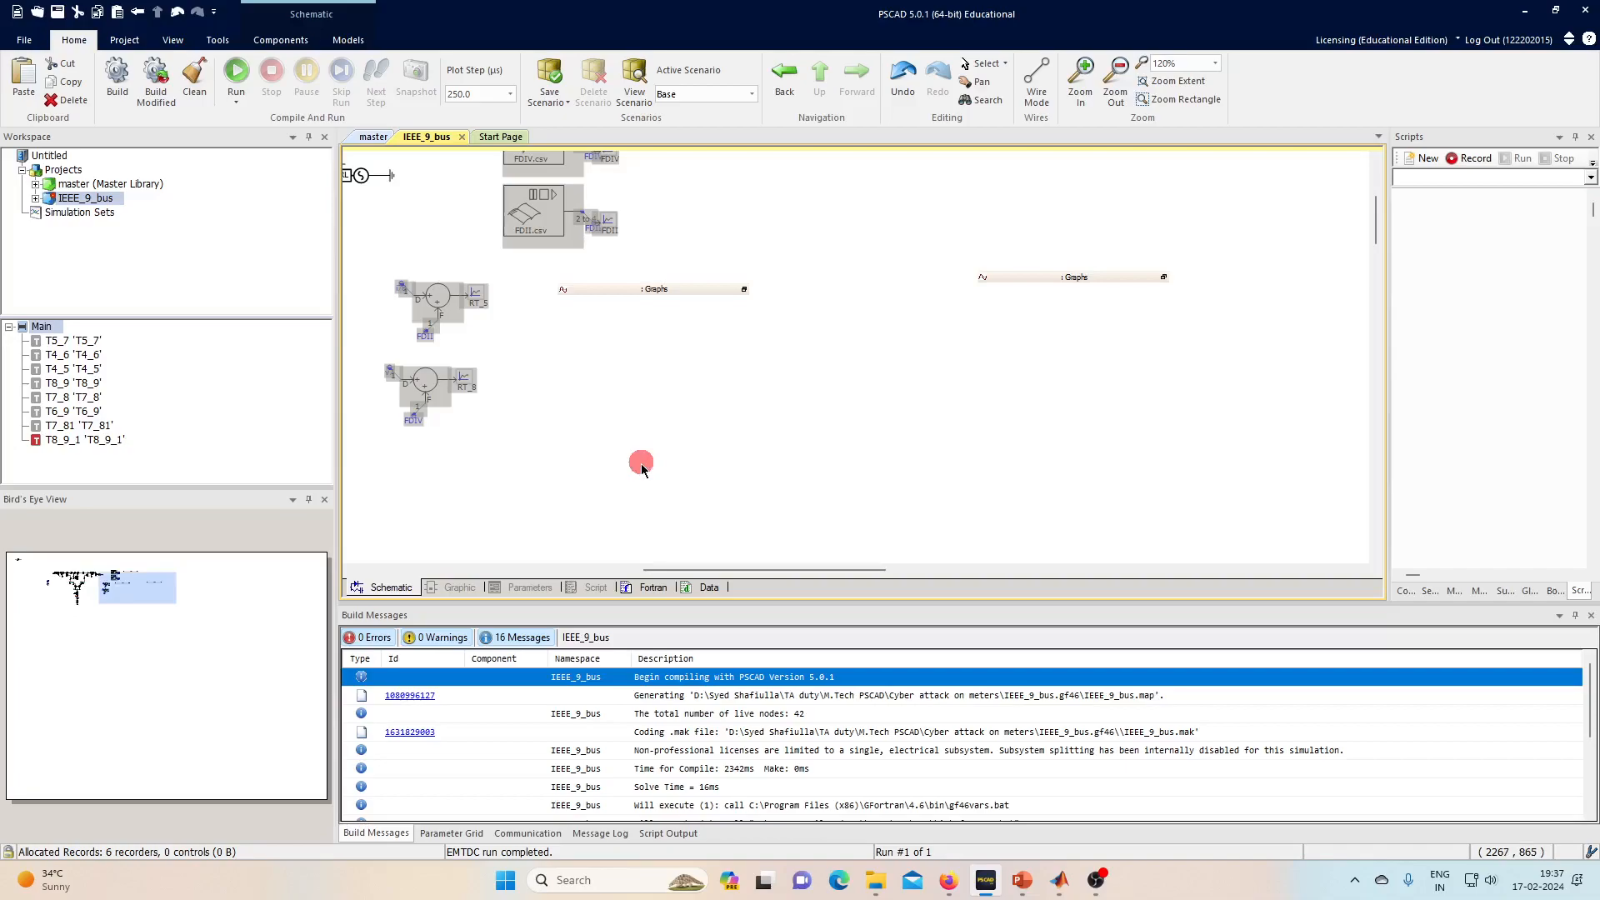
left_click(347, 137)
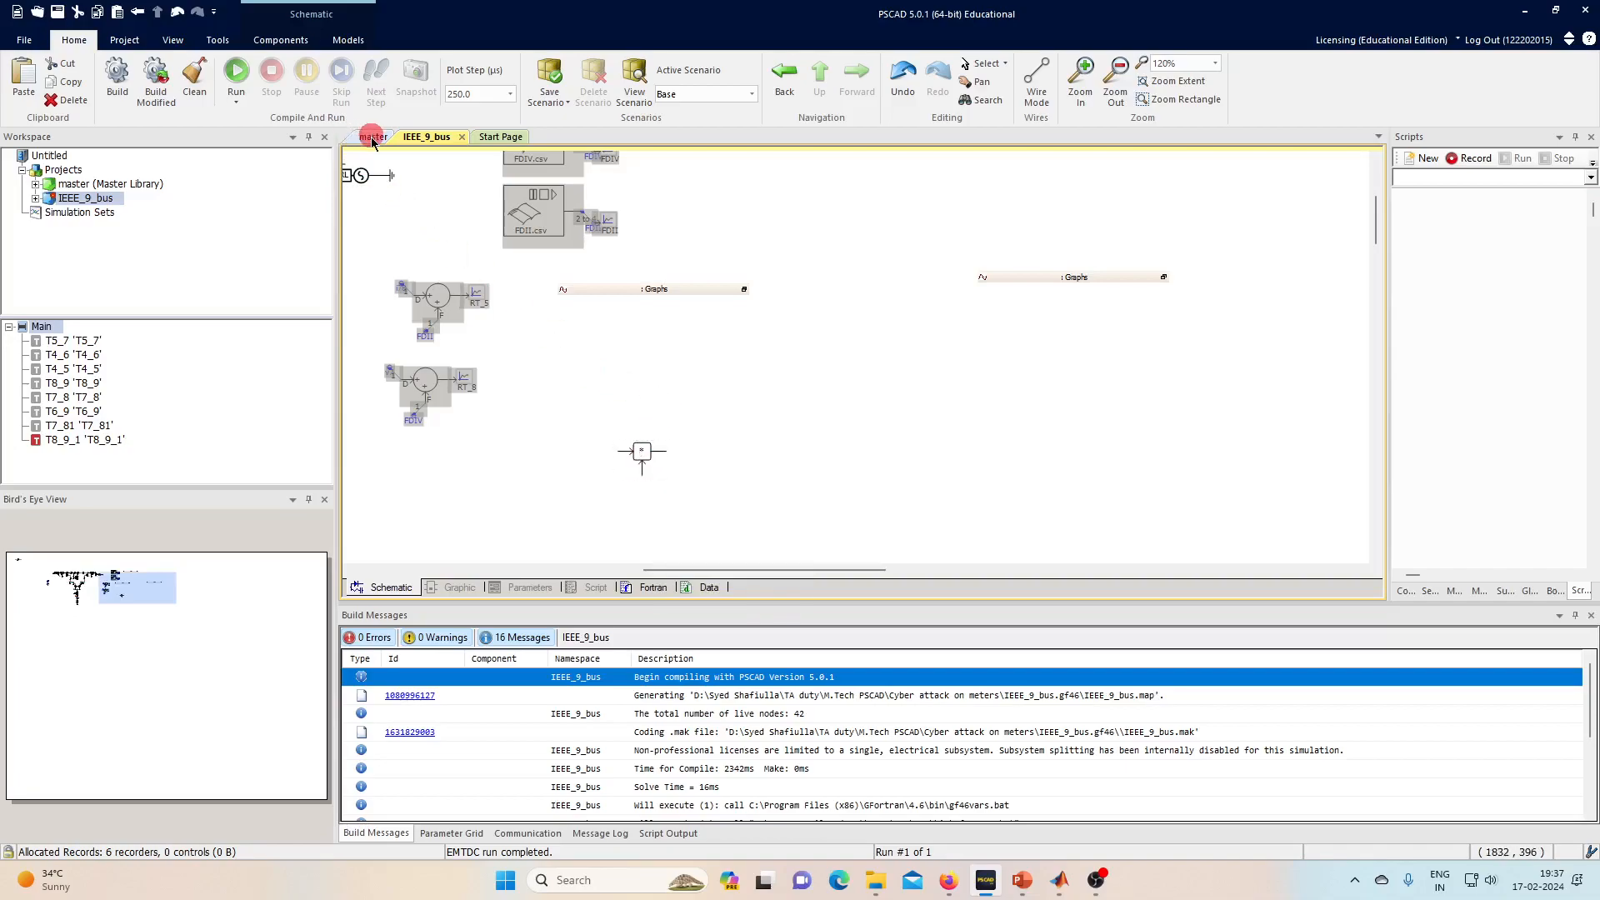
left_click(395, 310)
left_click(850, 380)
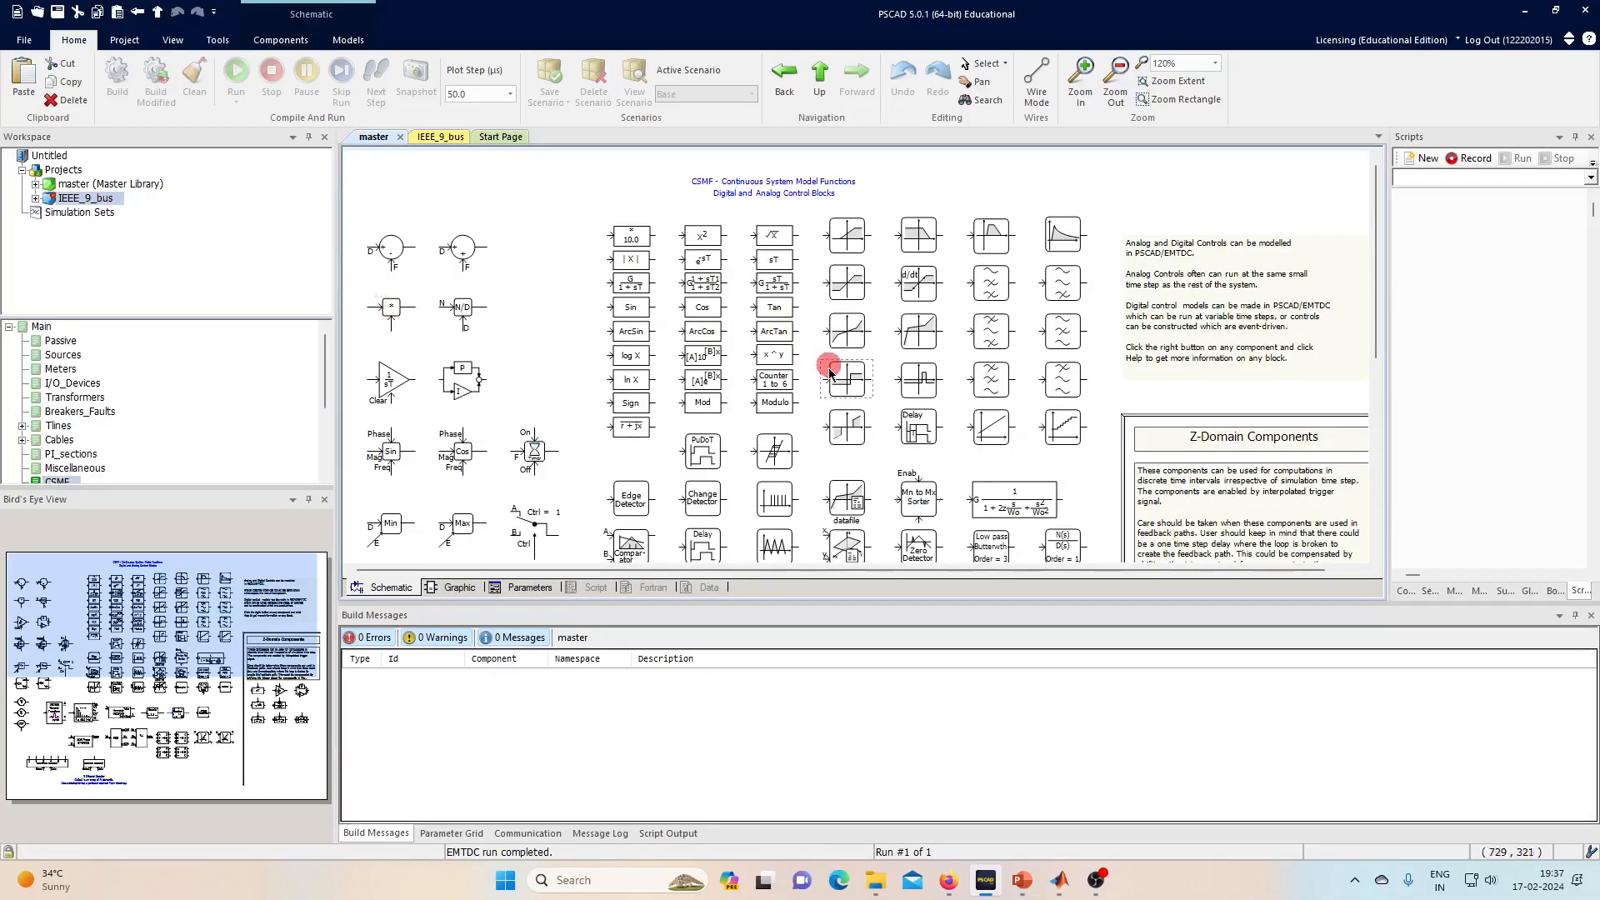
left_click(442, 136)
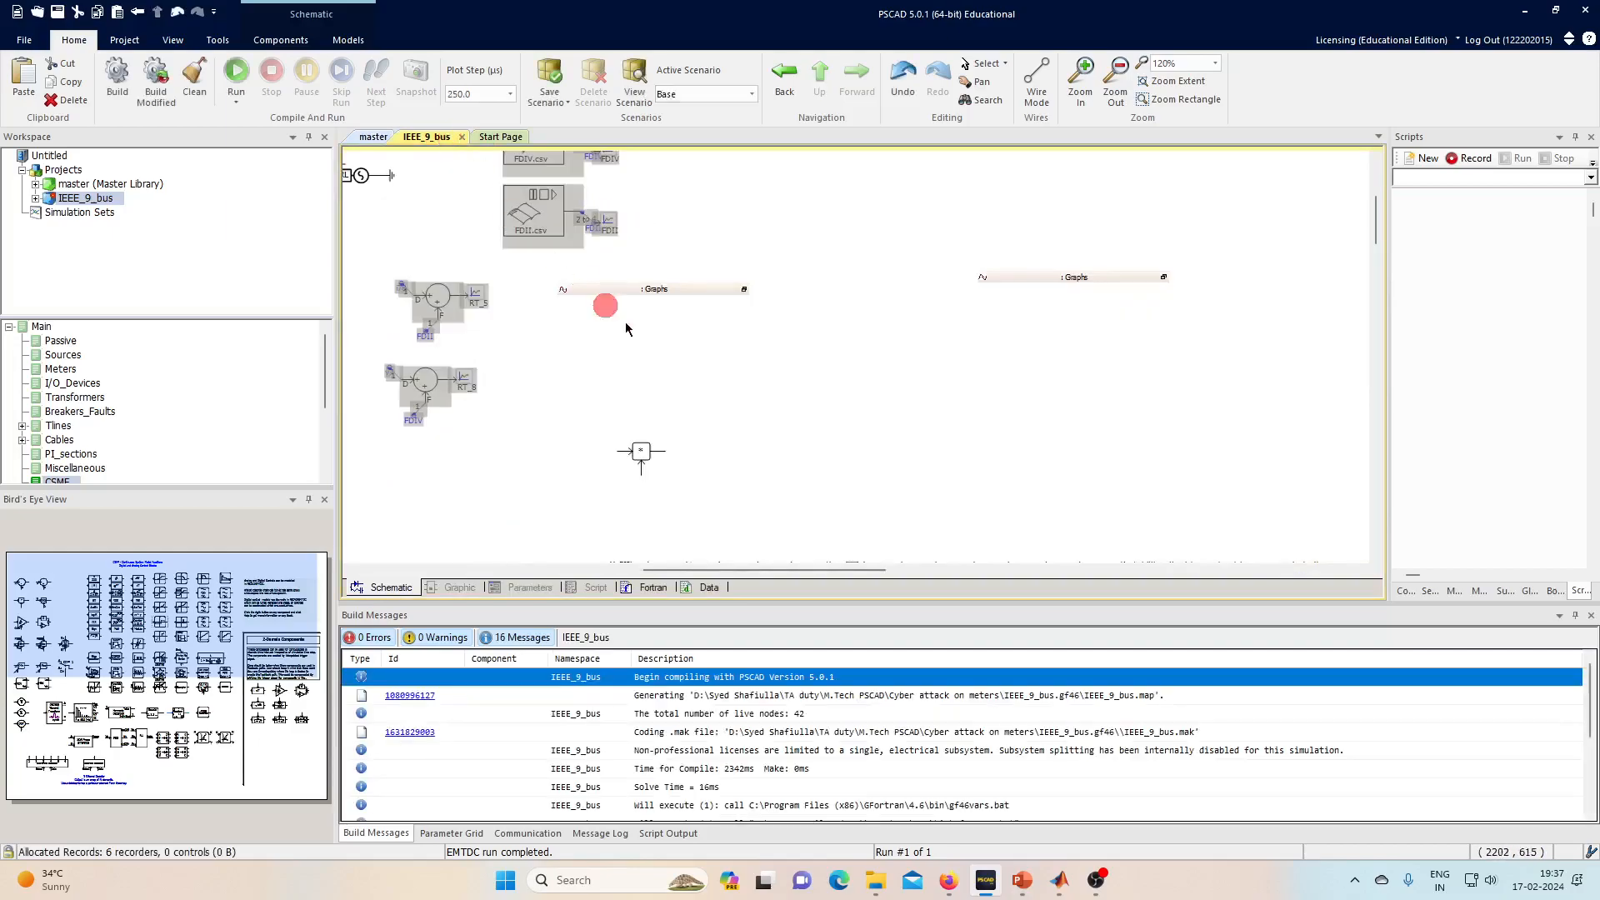
- Copy the Ctrl = 1 control switch from the master library into IEEE_9_bus
left_click(374, 137)
scroll(880, 335, "down", 2)
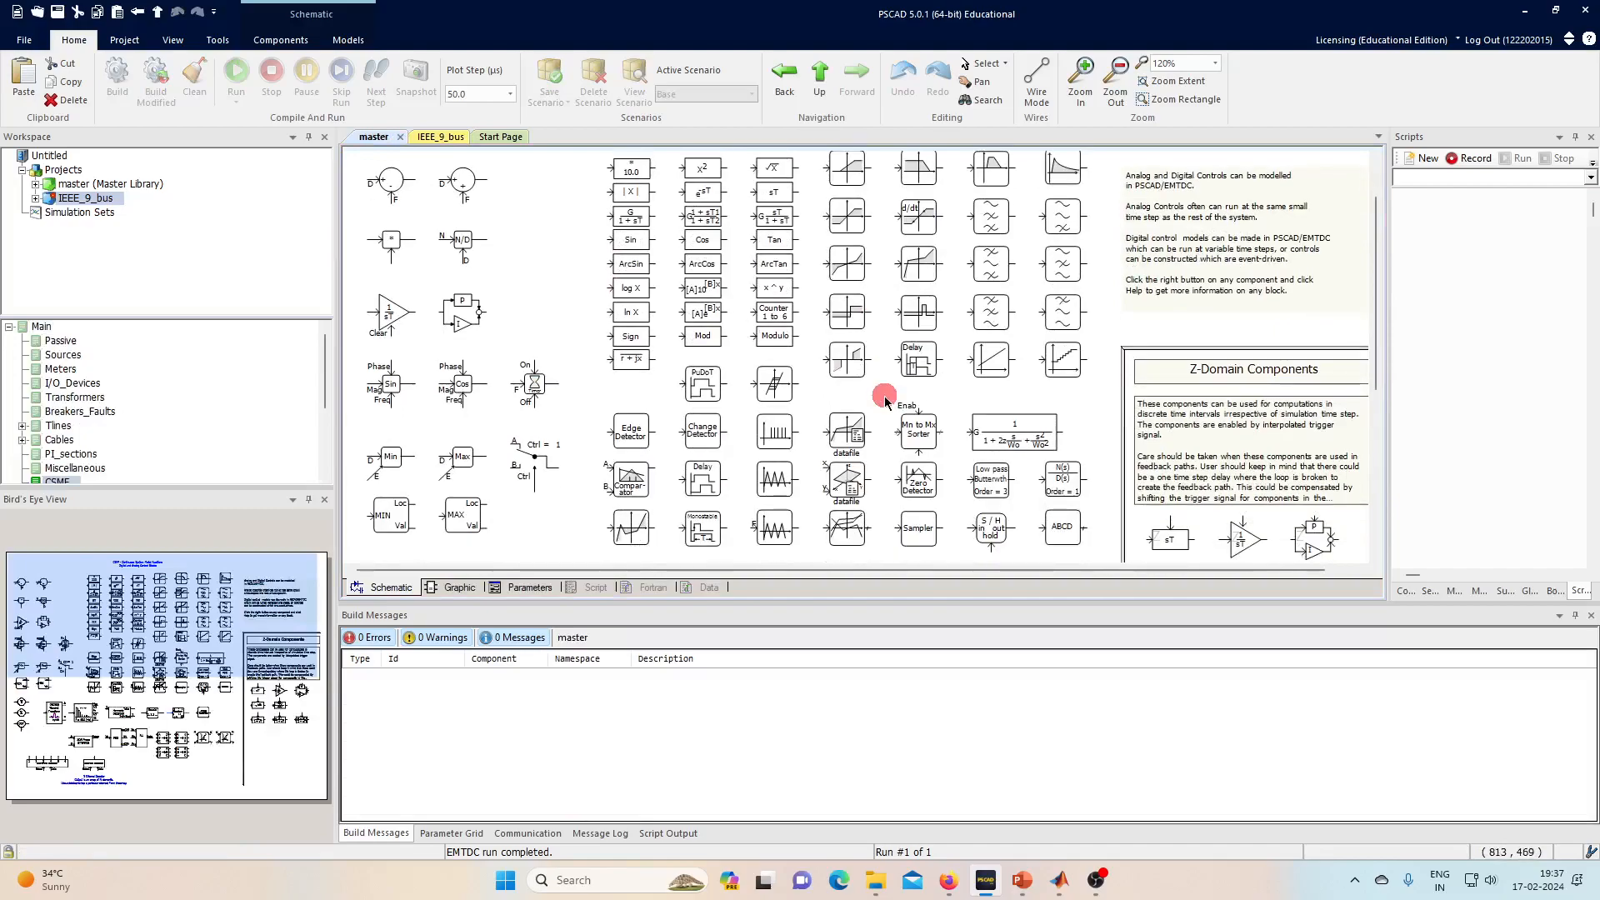
left_click(859, 432)
left_click(953, 434)
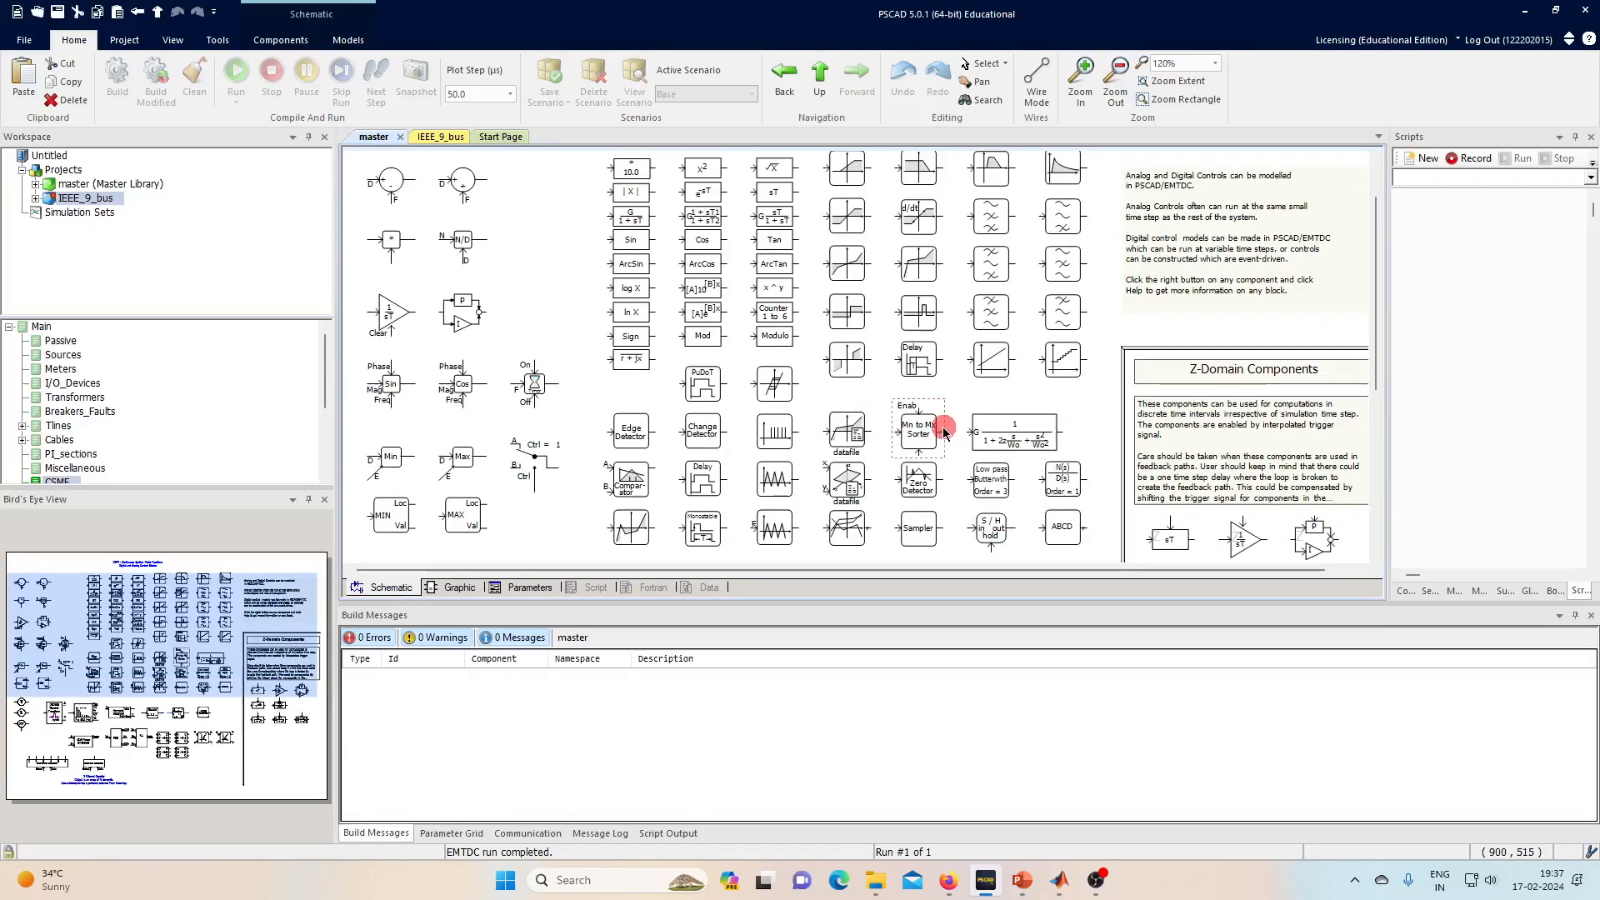
left_click(882, 391)
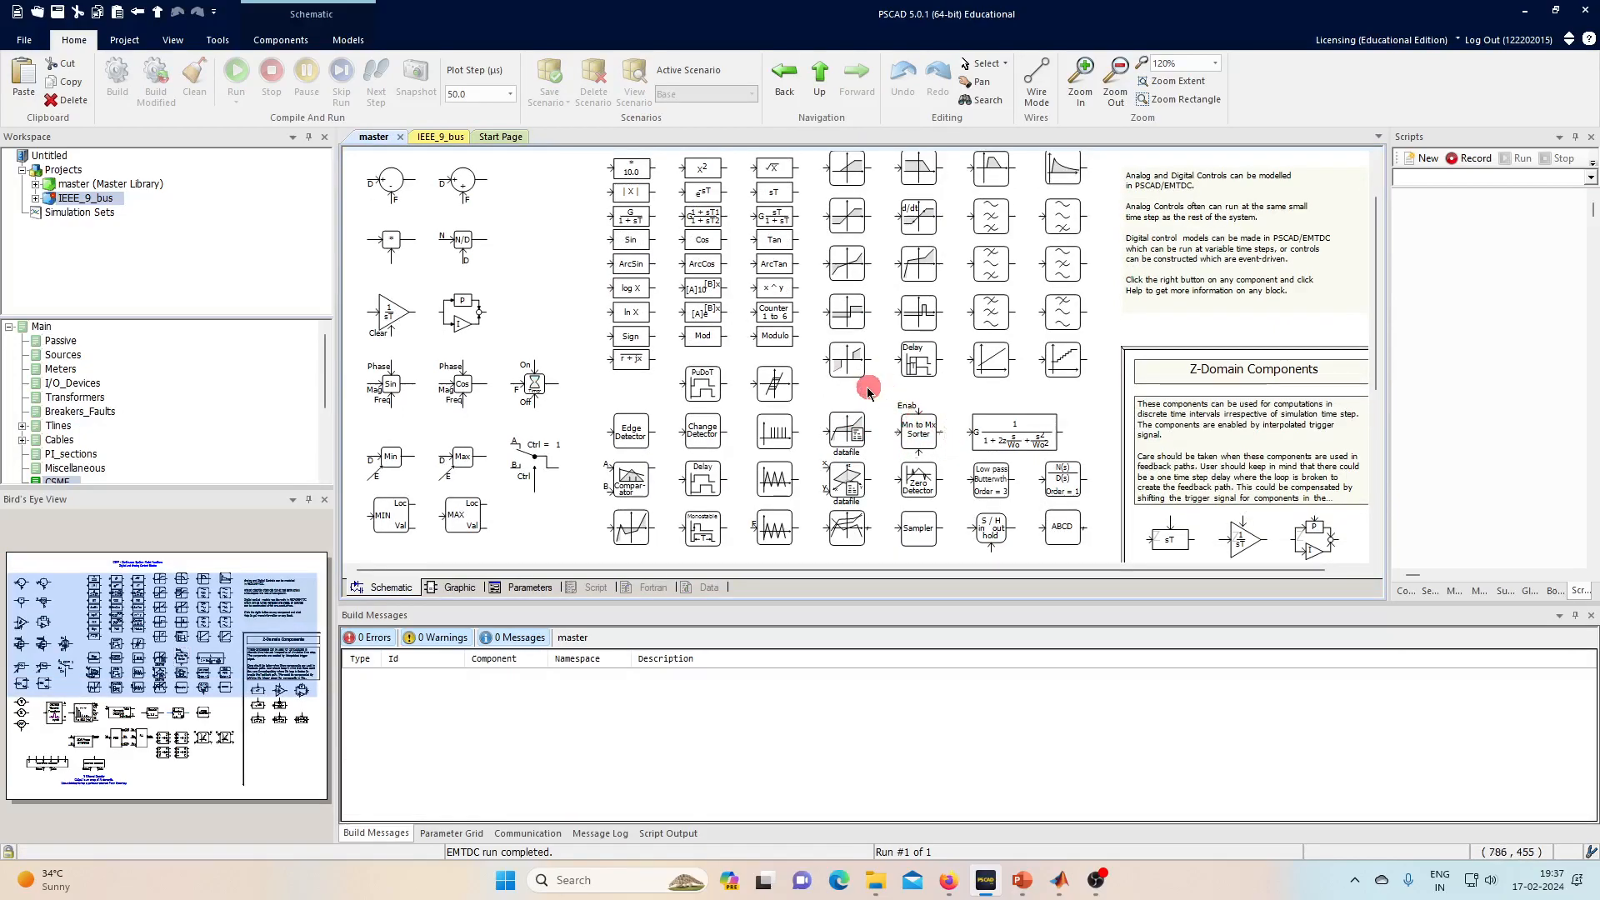
scroll(818, 392, "down", 5)
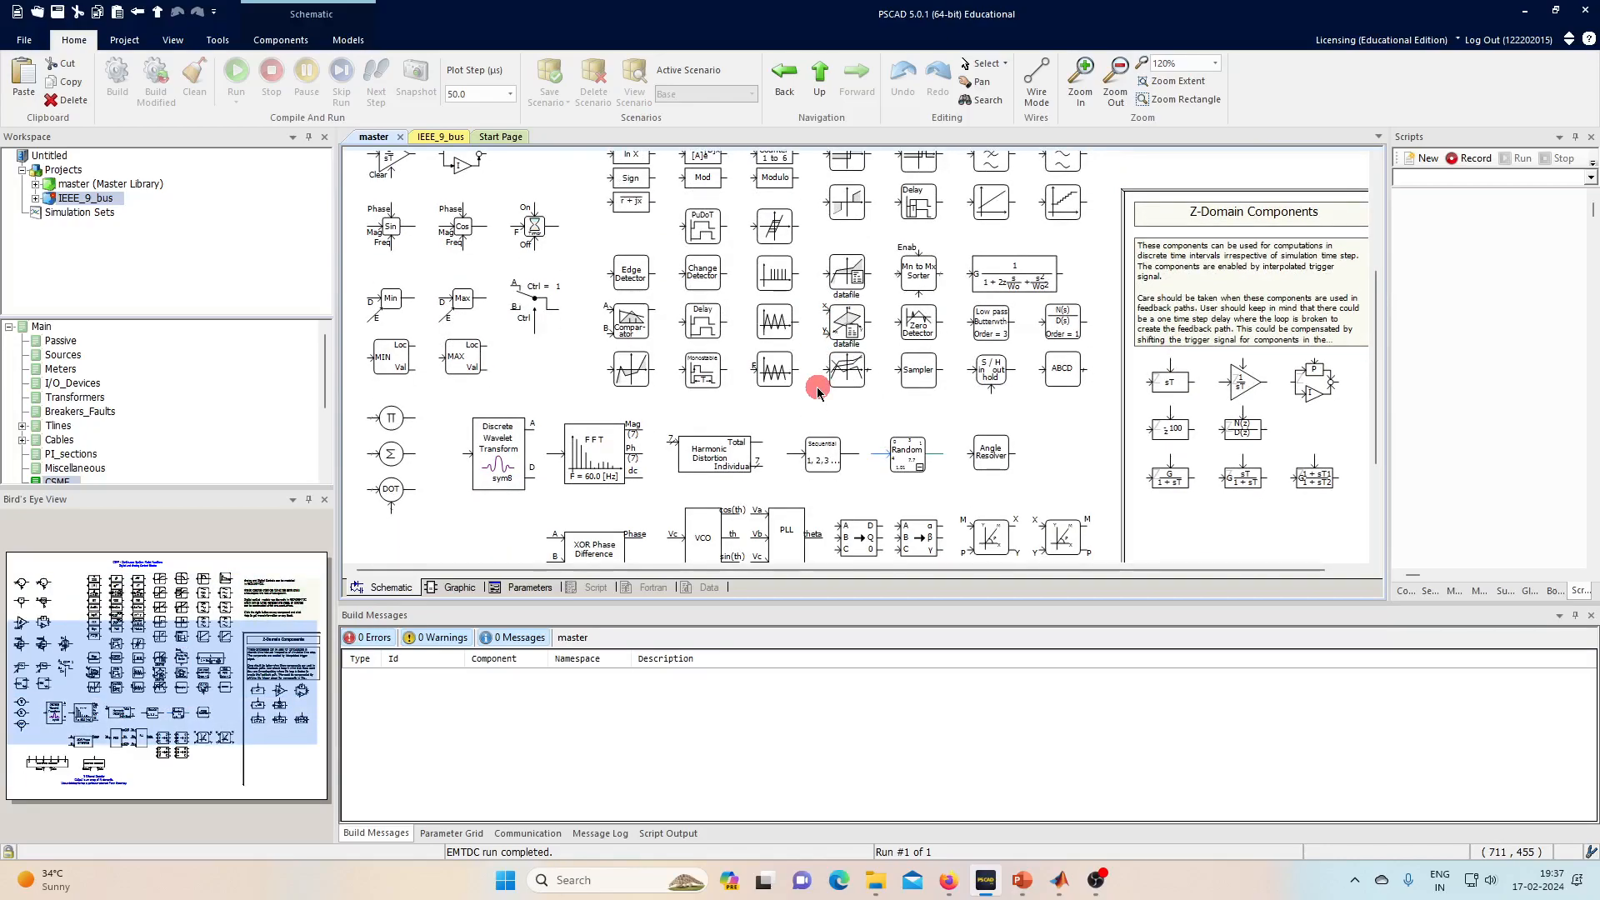
scroll(805, 409, "down", 2)
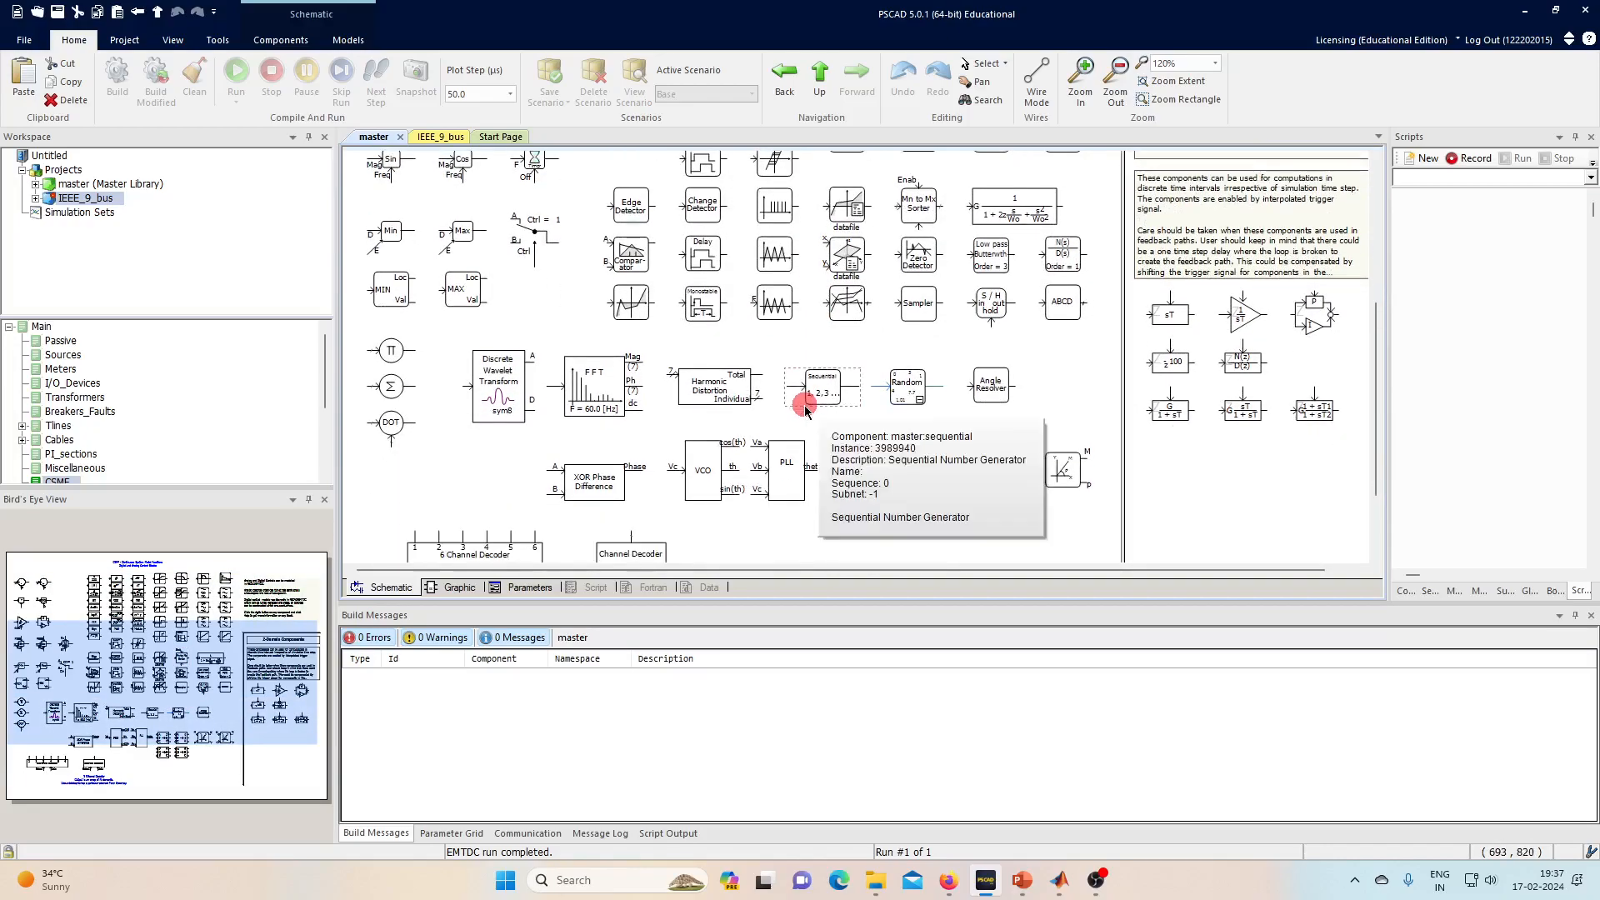
left_click(535, 243)
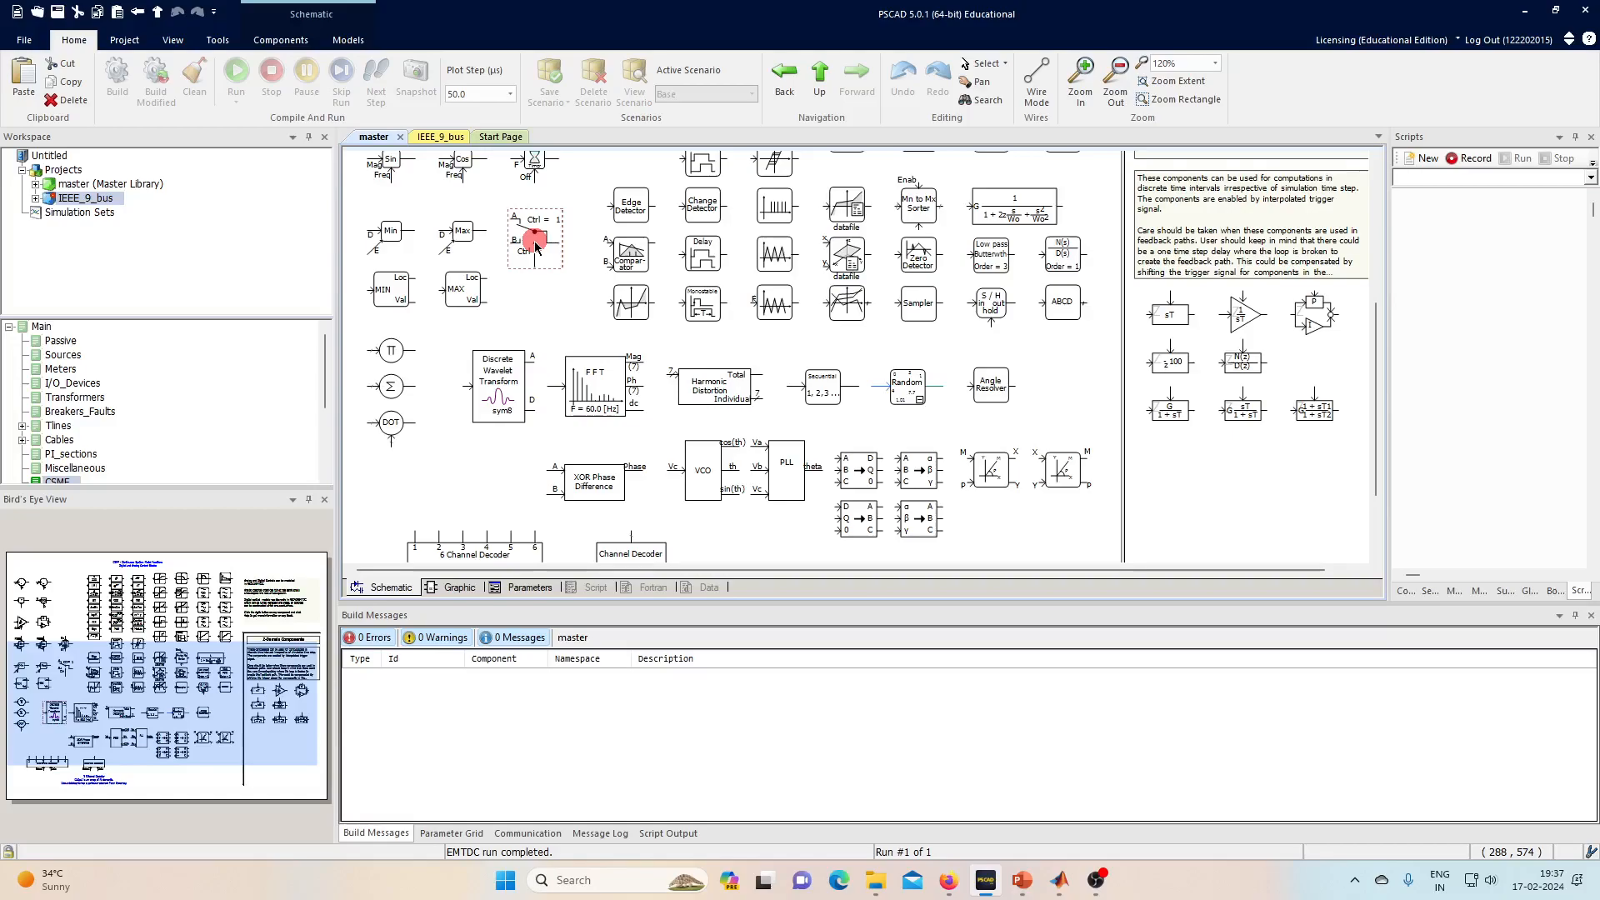
left_click(434, 137)
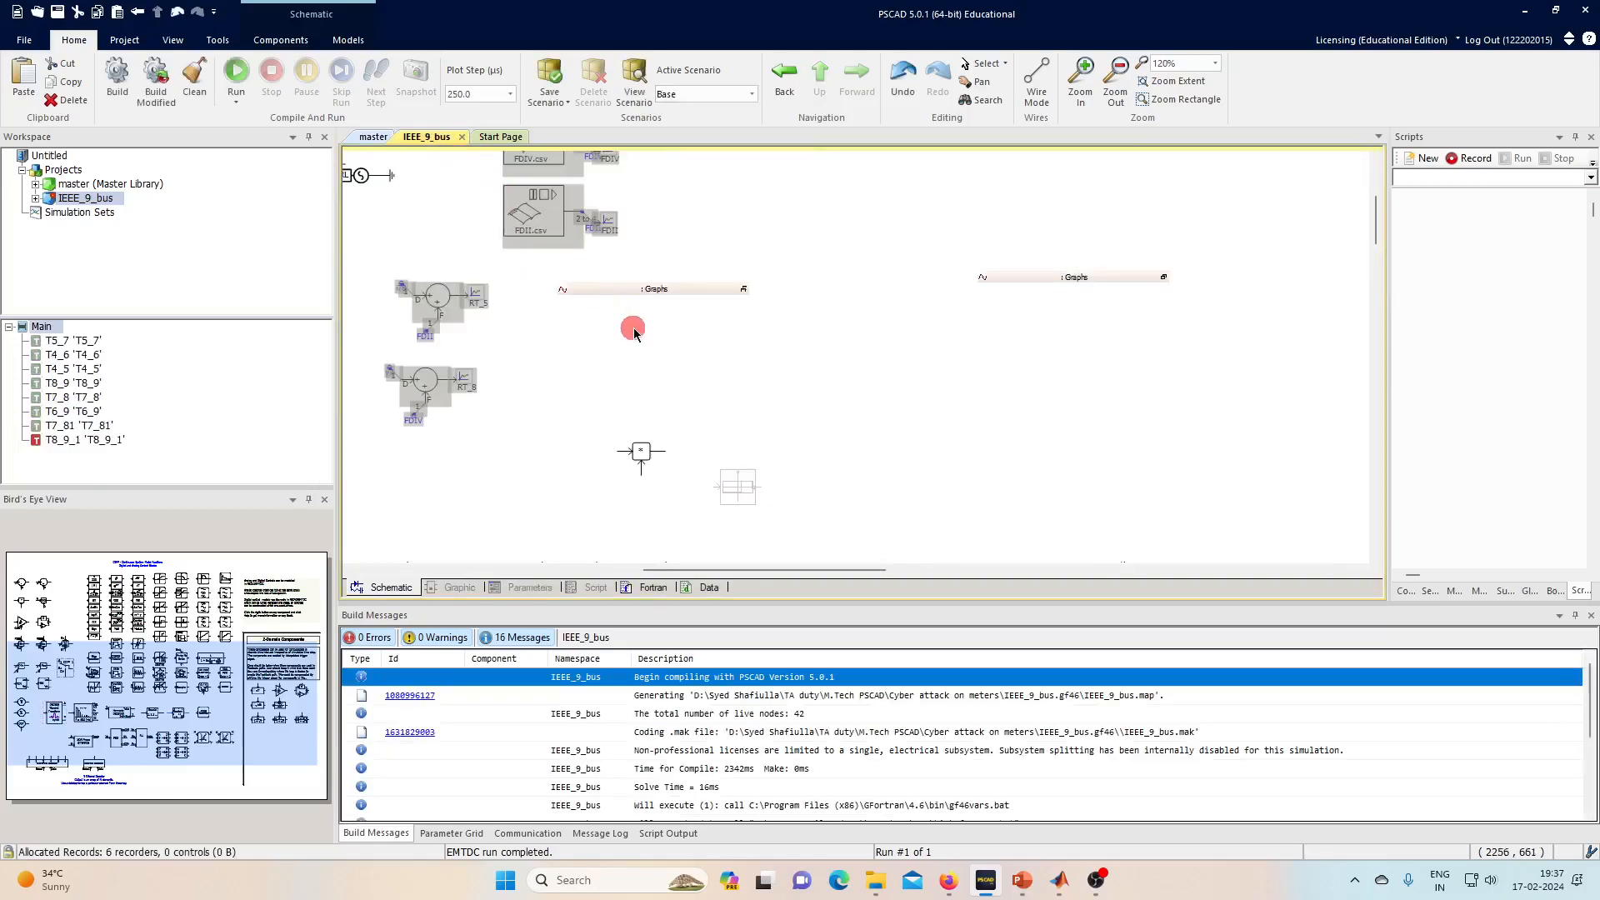
- Group the switch beside the multiplier, with the limiter below it
scroll(708, 390, "down", 3)
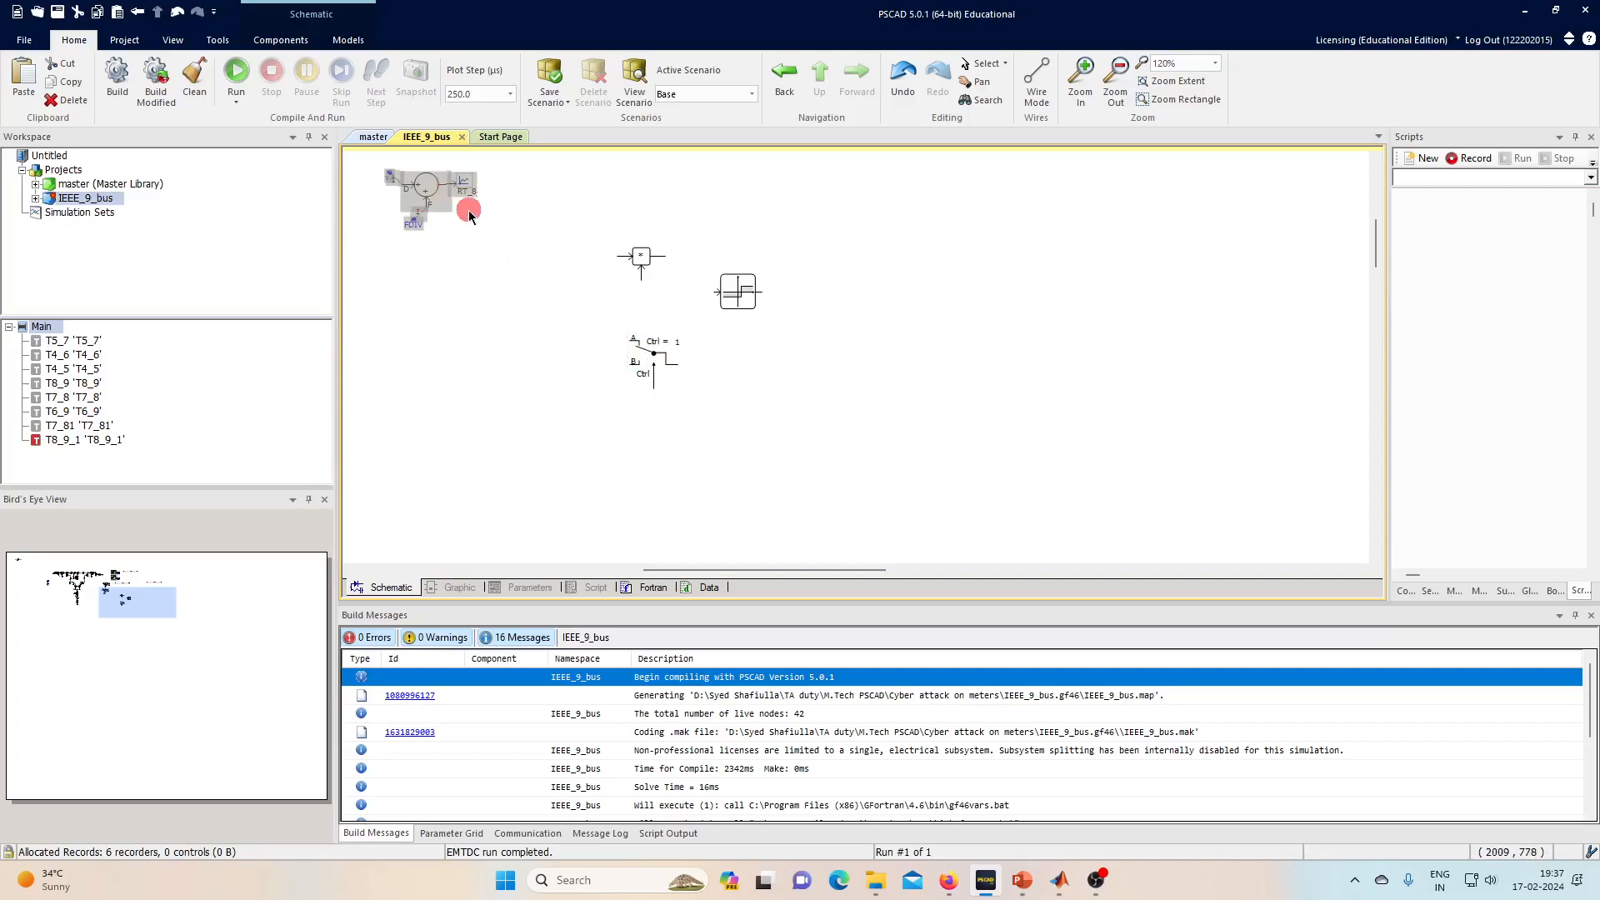
left_click_drag(662, 359, 608, 326)
left_click_drag(737, 292, 570, 388)
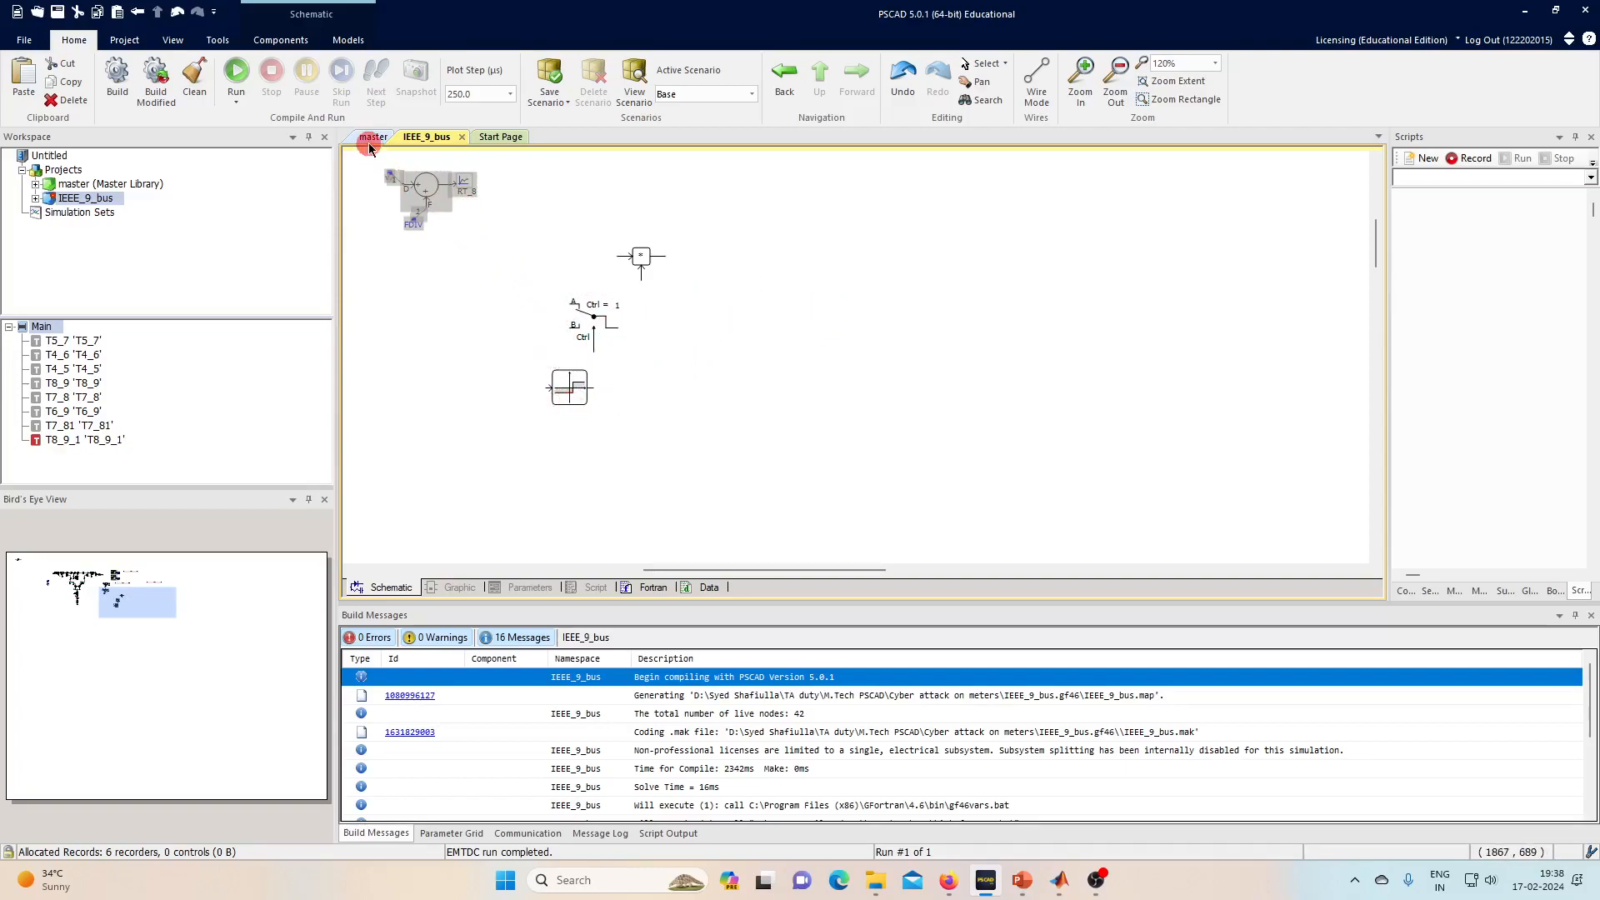
- Copy the TIME signal from the master library's Miscellaneous page into IEEE_9_bus
left_click(372, 140)
double_click(492, 368)
left_click(253, 405)
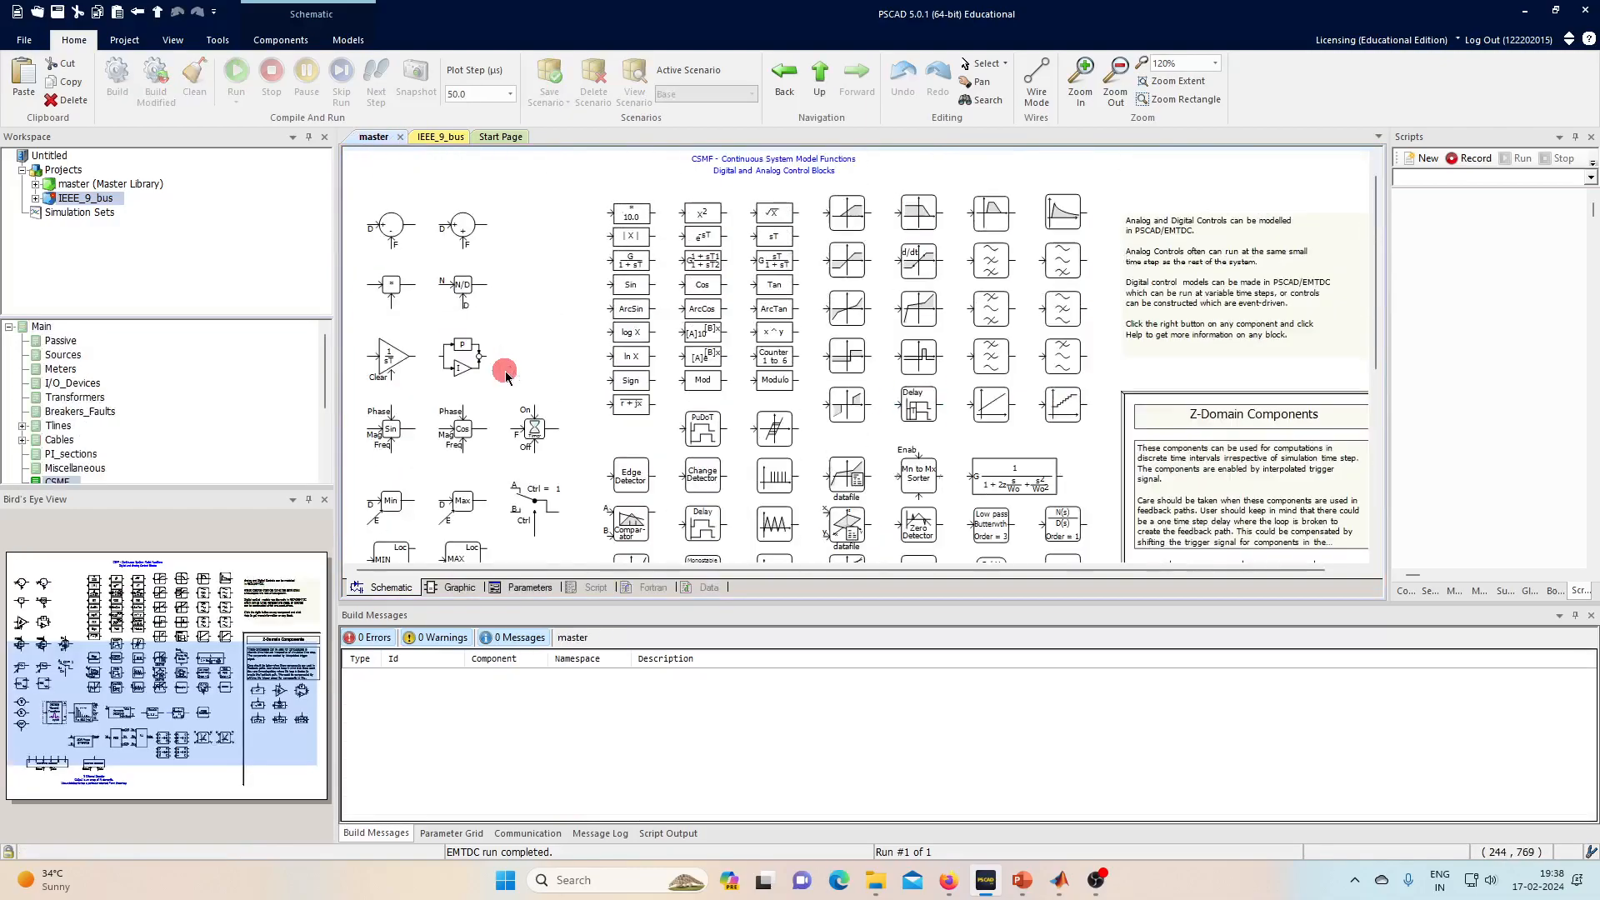
double_click(75, 467)
left_click(461, 237)
left_click(453, 135)
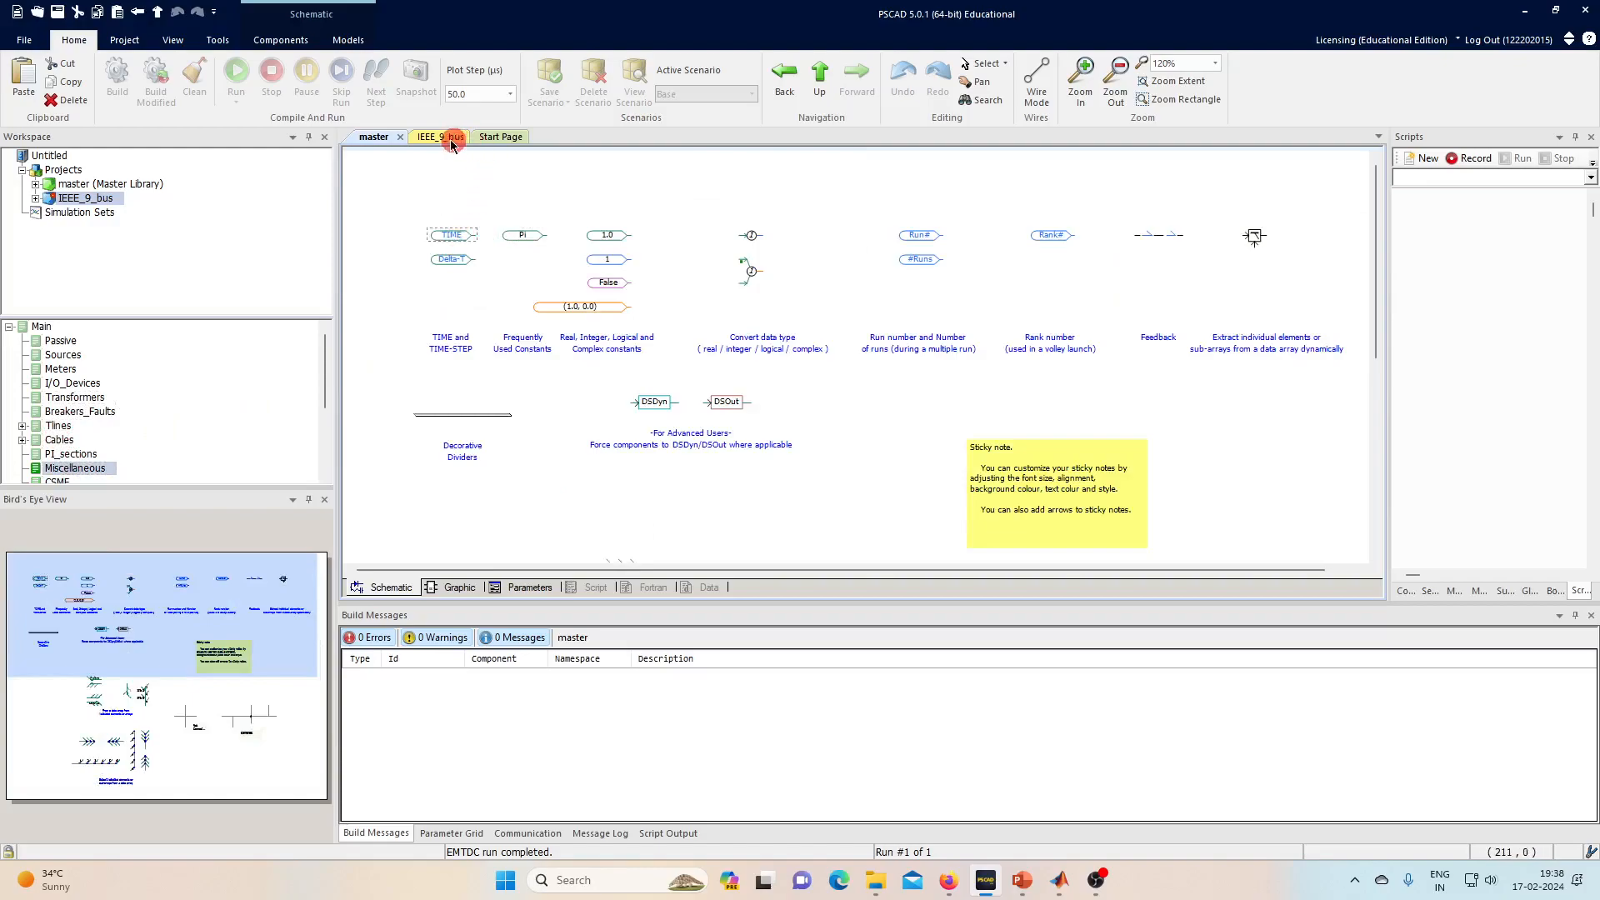
- Line up TIME with the step block so it feeds the block's input
left_click(550, 385)
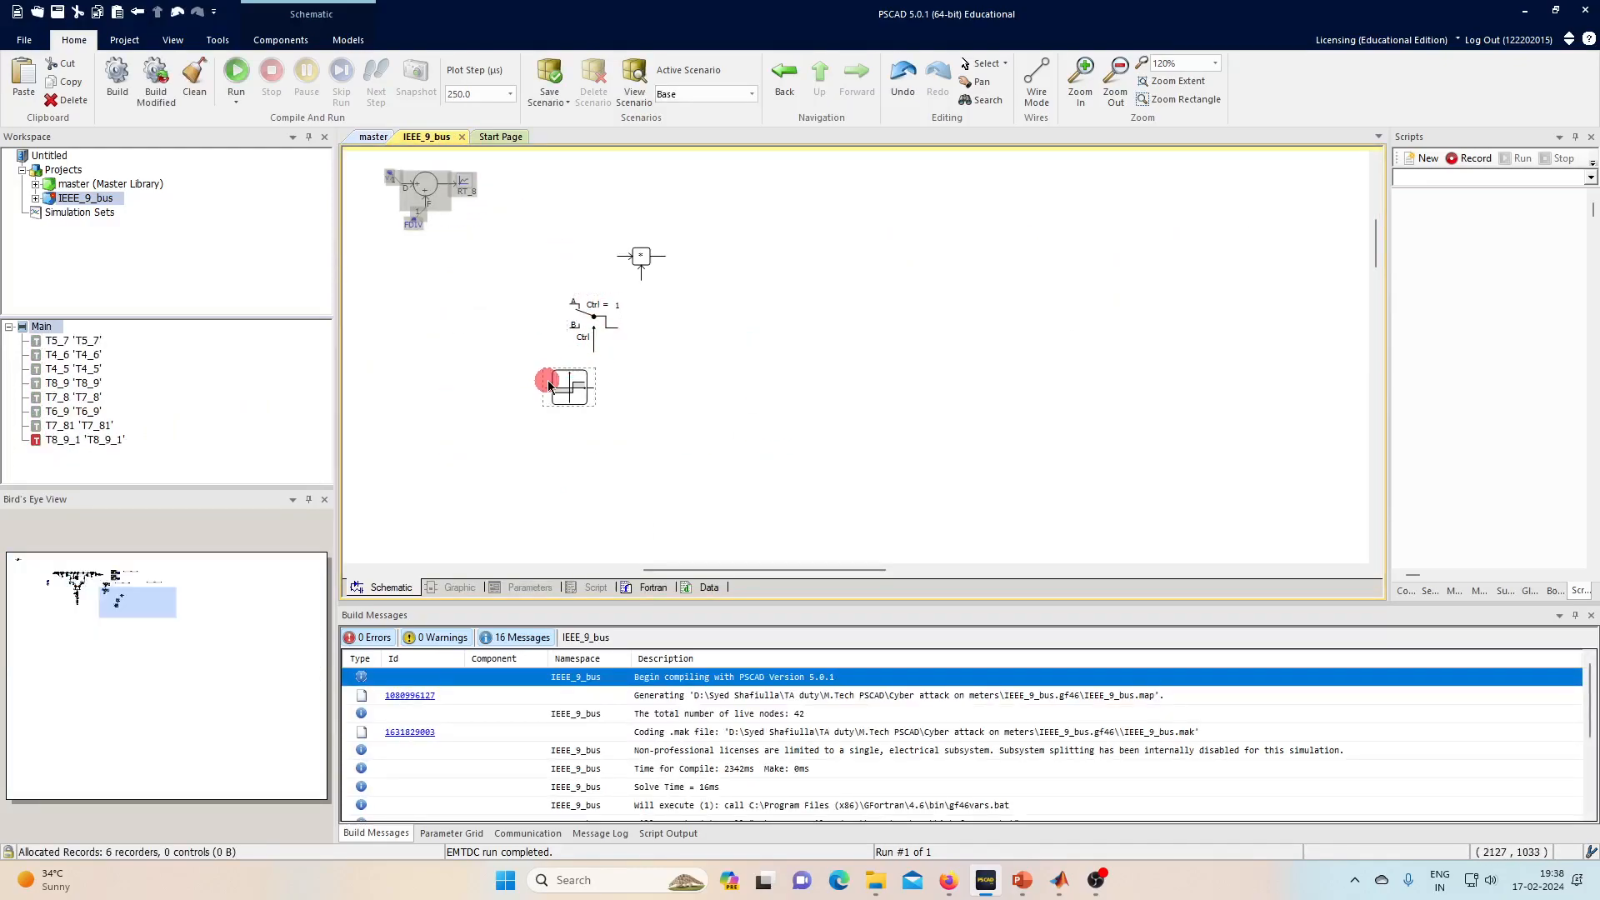
left_click(556, 414)
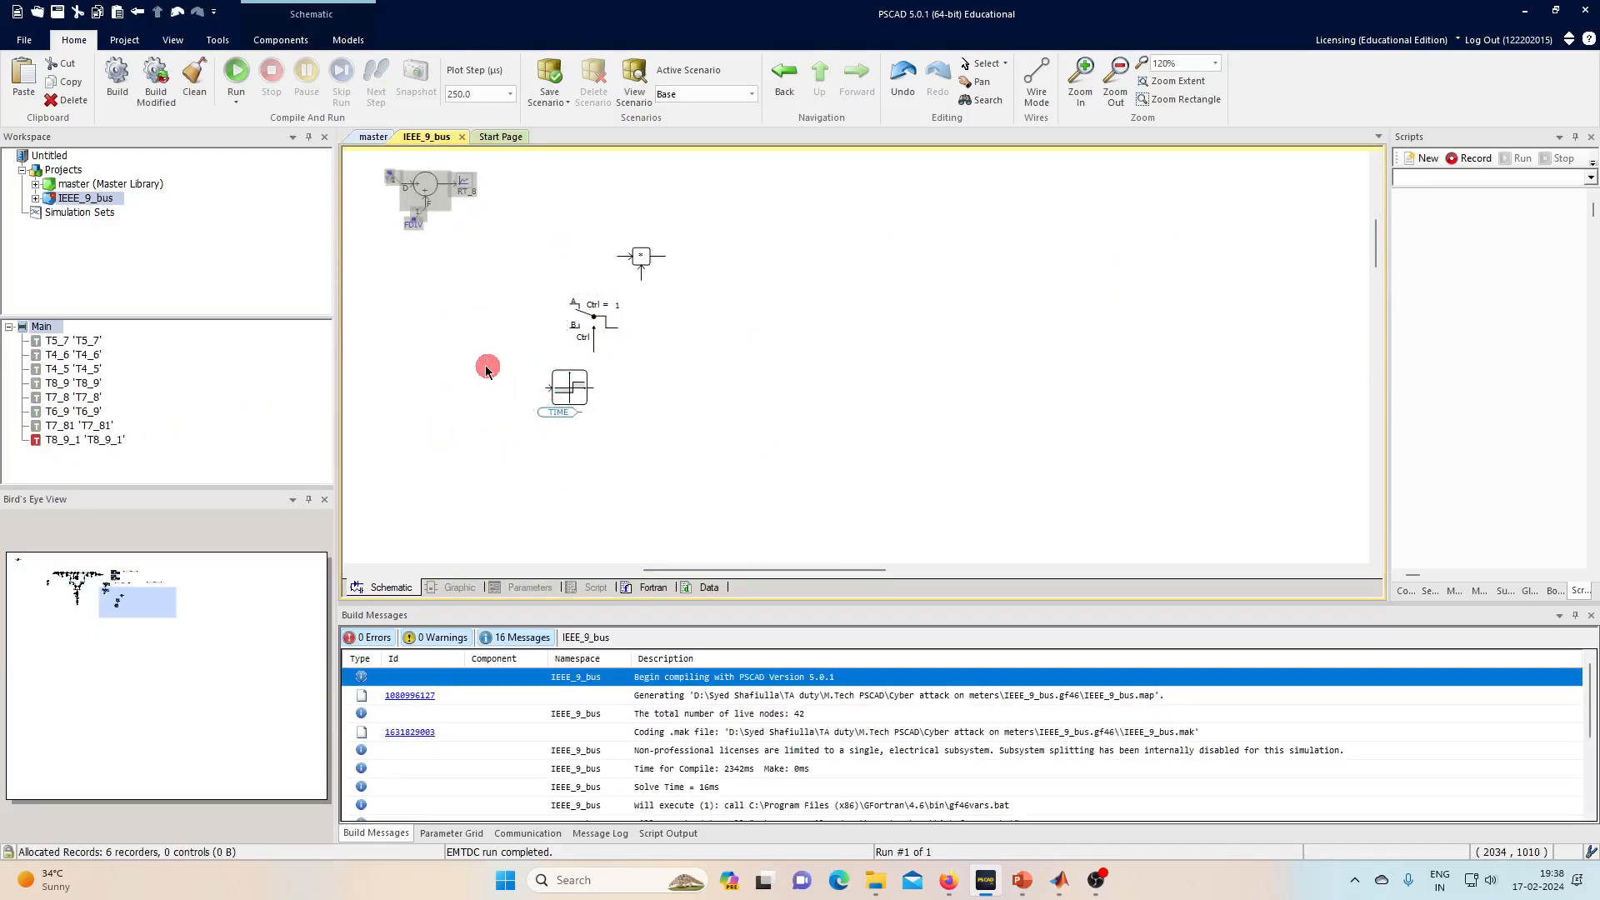
scroll(488, 365, "up", 2)
left_click_drag(583, 433, 524, 398)
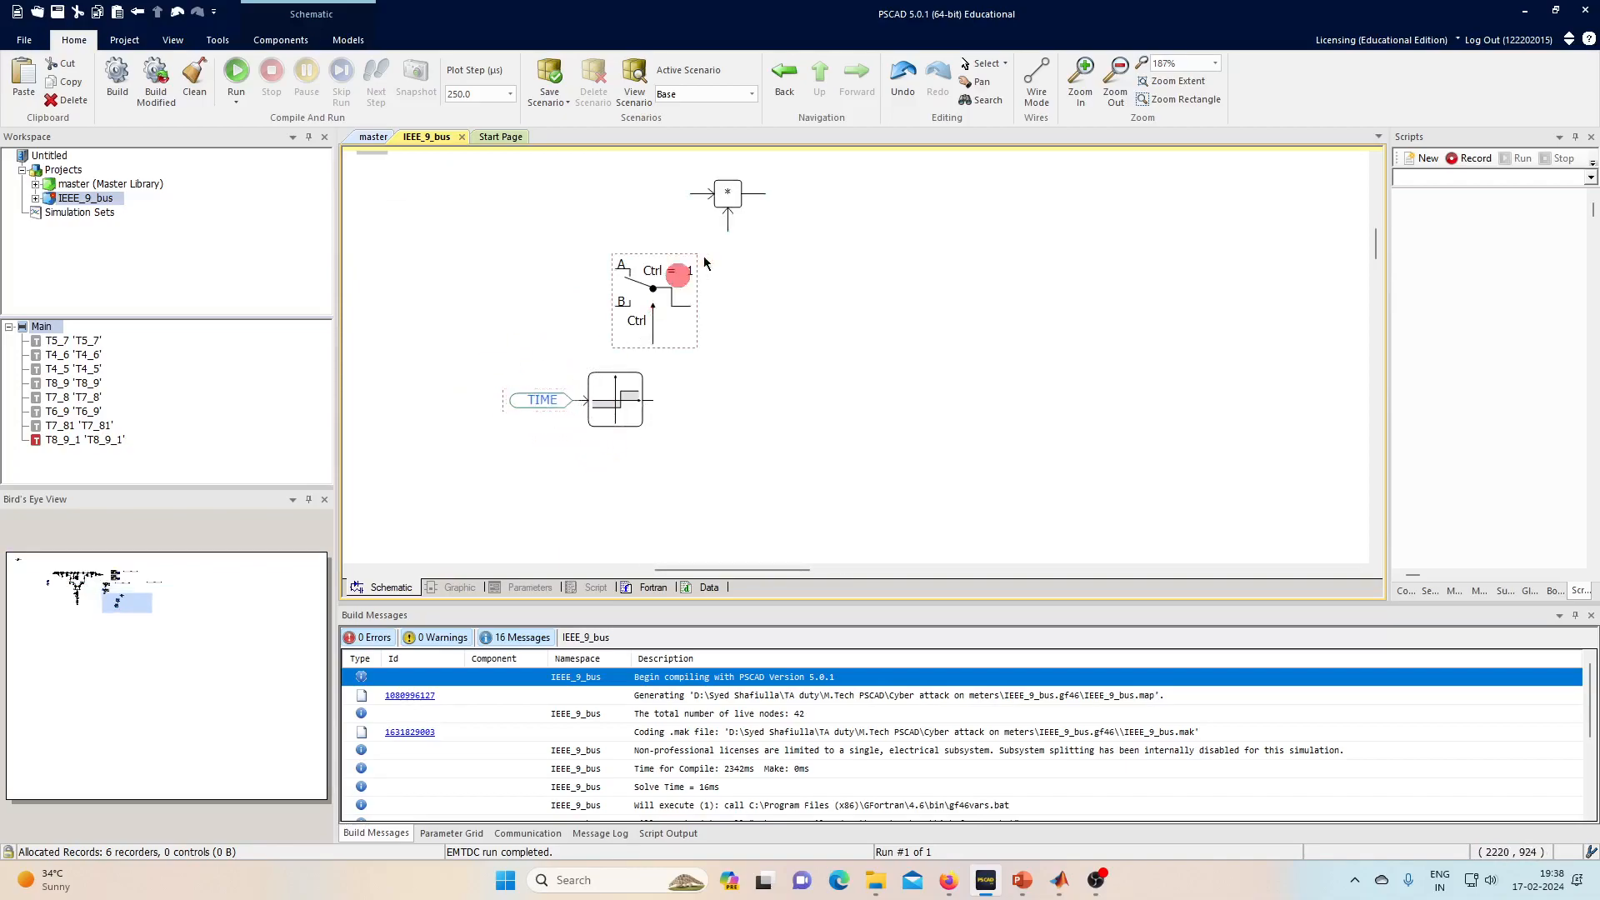
left_click(615, 415)
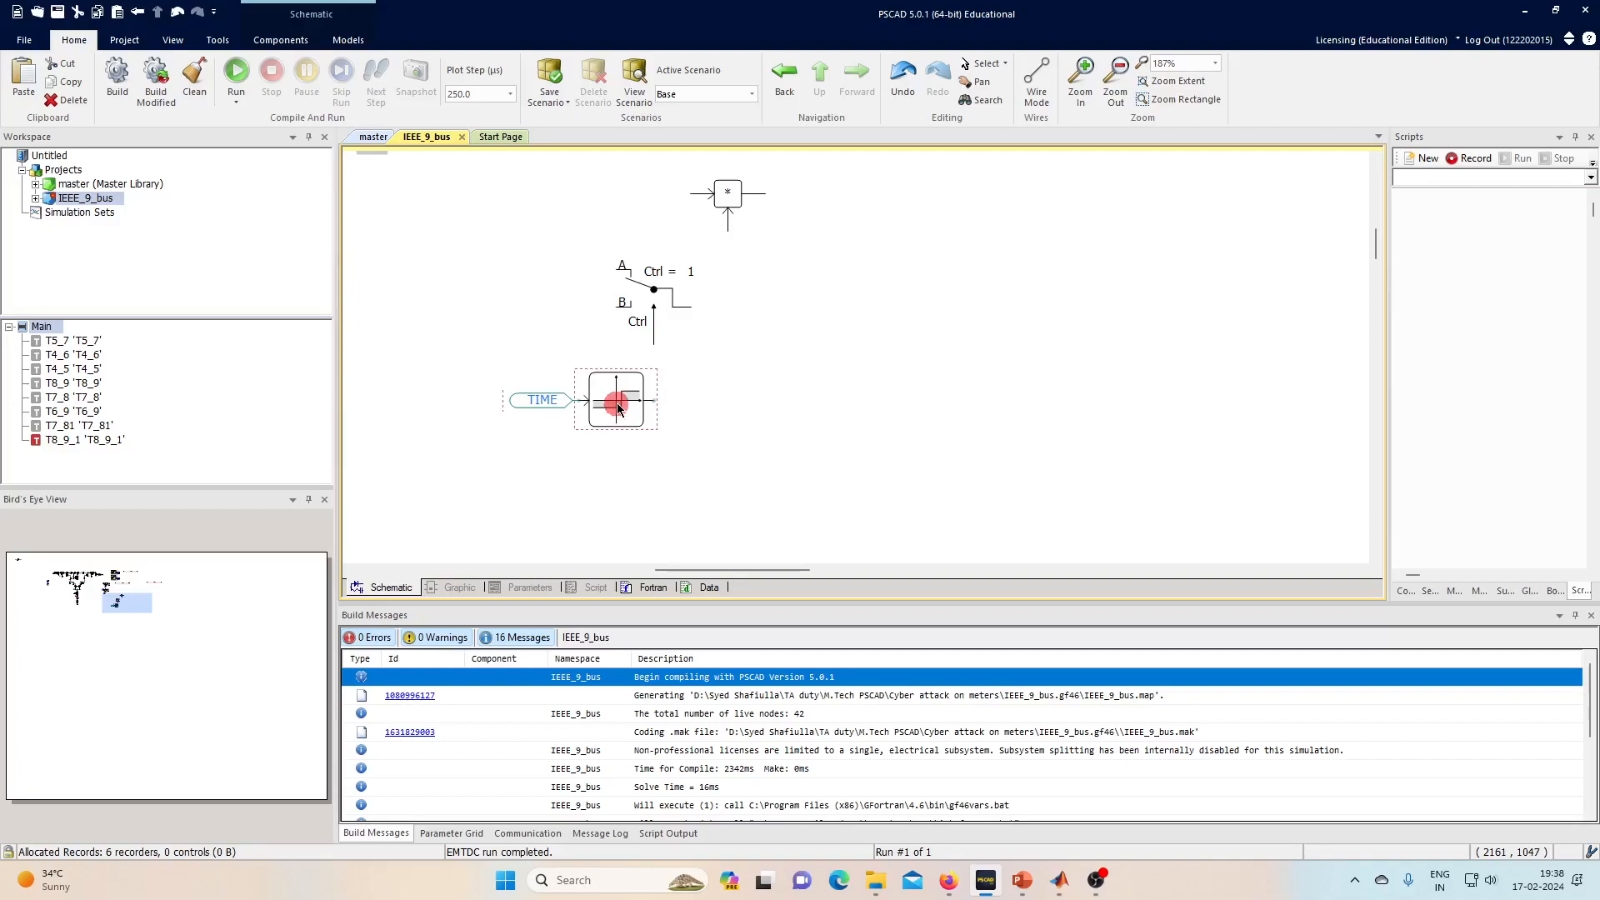
left_click_drag(532, 403, 509, 401)
left_click_drag(619, 403, 602, 404)
- Wire the step block's output to the selector's Ctrl input
left_click(664, 405)
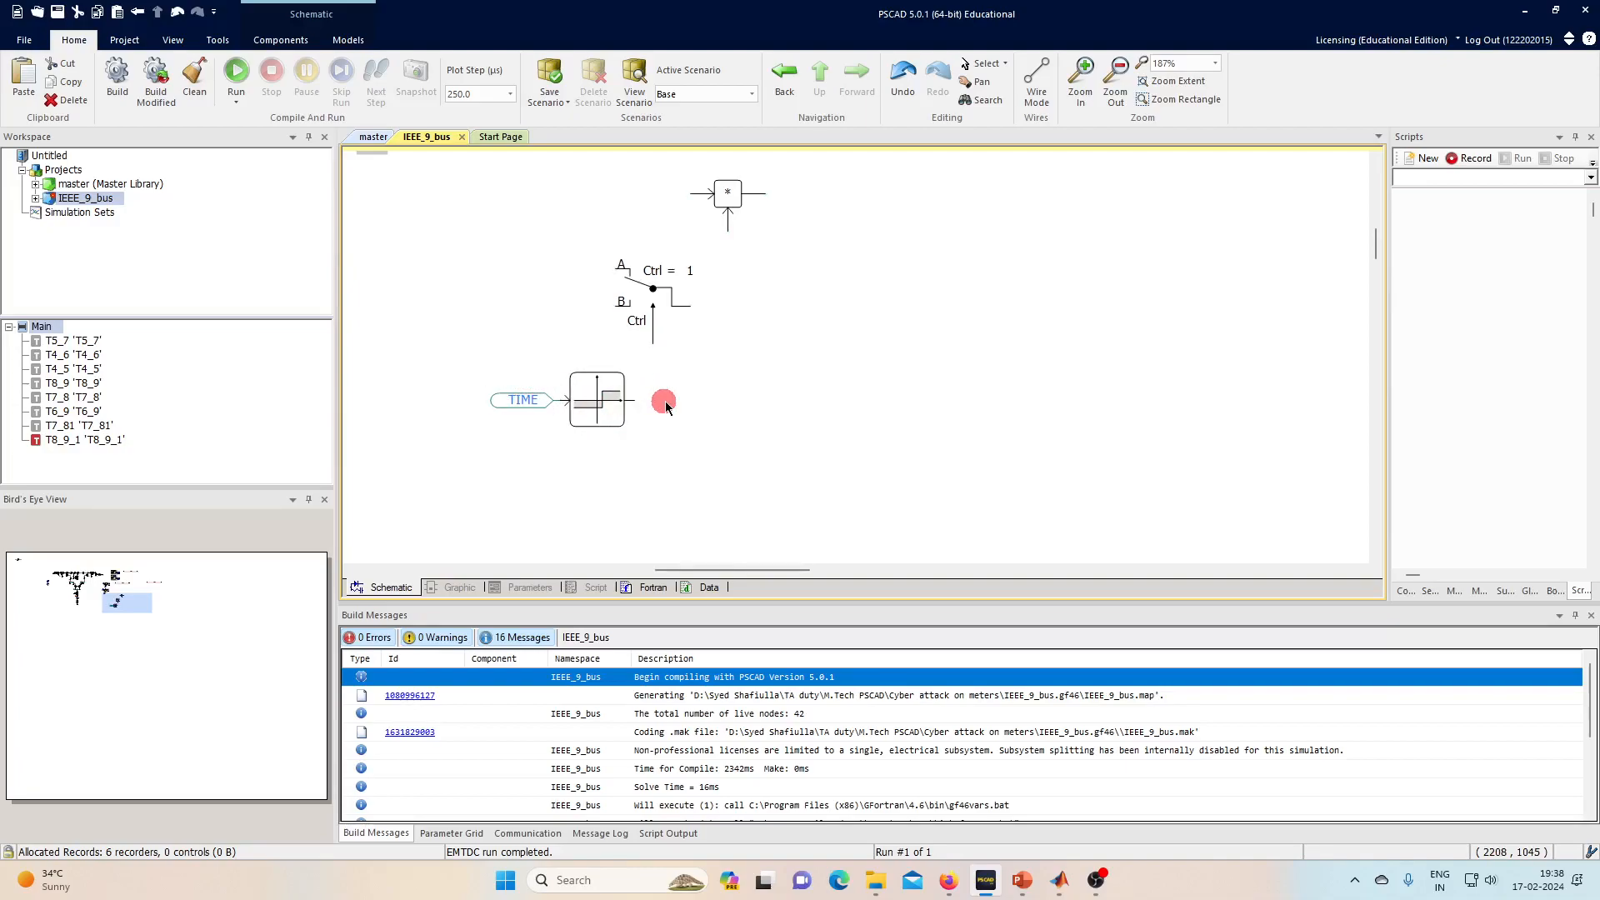
key("ctrl+w")
left_click_drag(651, 403, 653, 344)
right_click(653, 345)
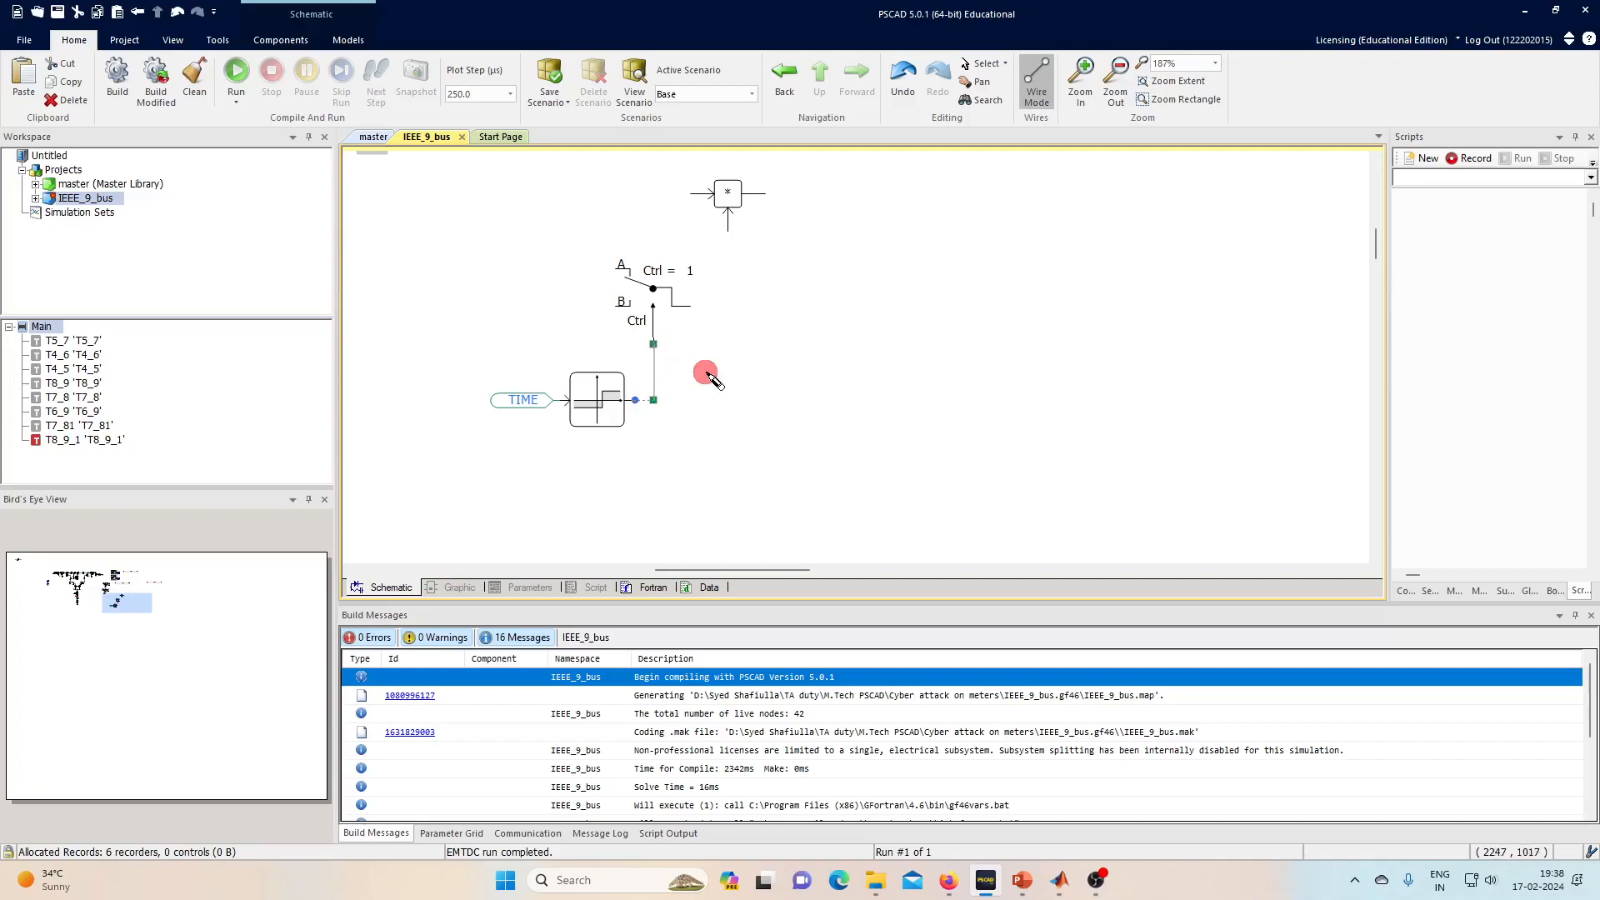
key("Escape")
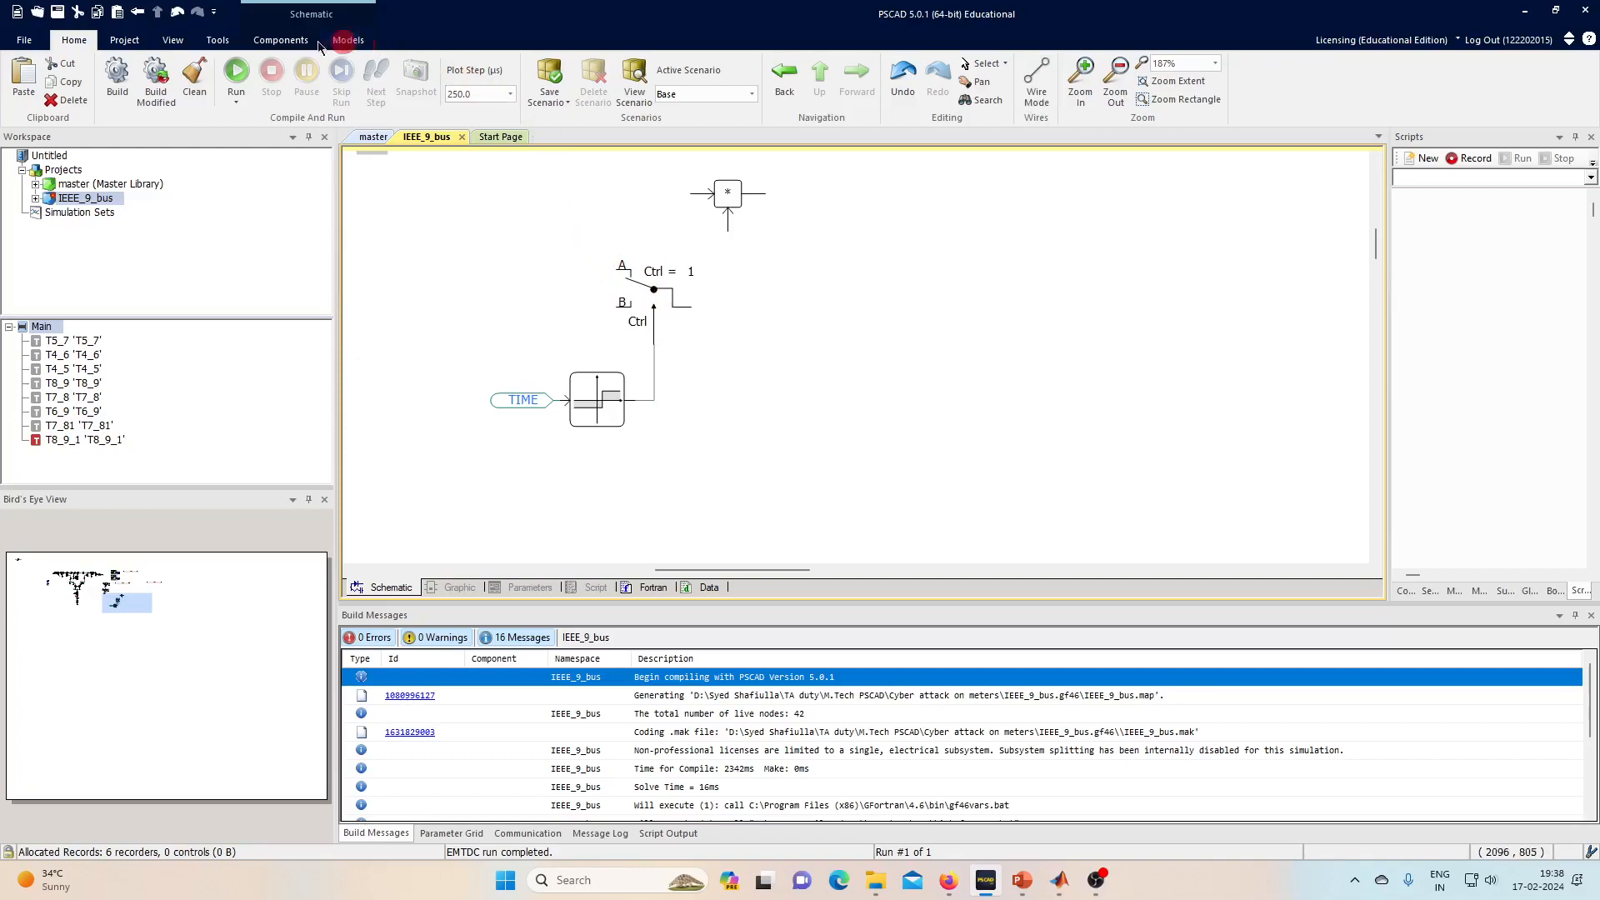
- Place a 1.0 Real Constant on input A and set the selector's Channel A selection value to 0
left_click(278, 40)
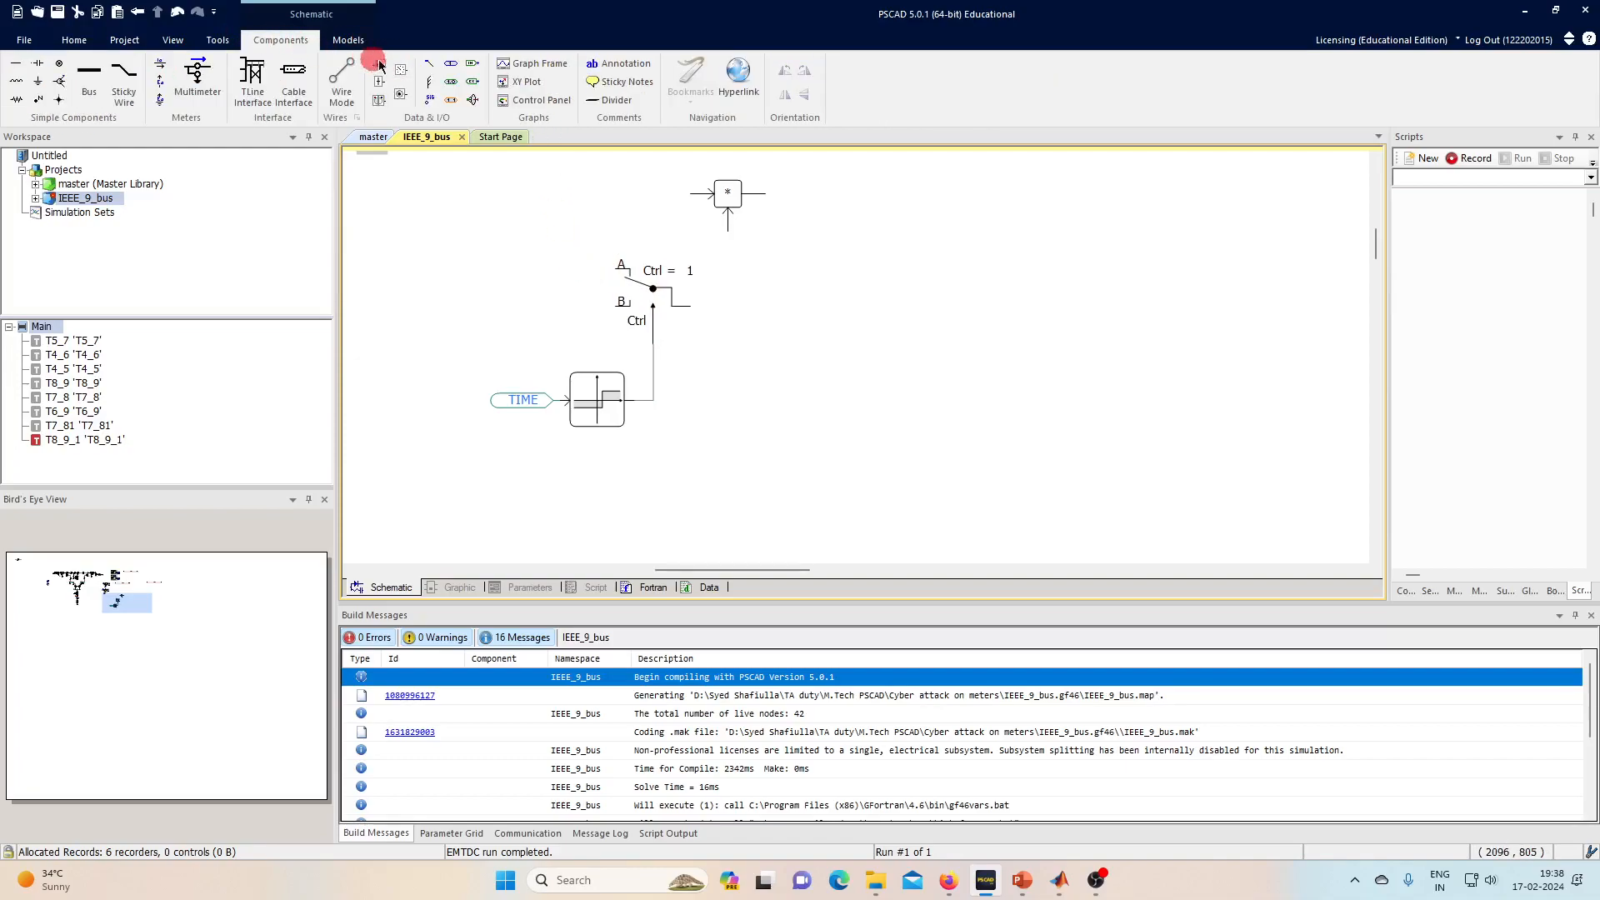
left_click_drag(458, 81, 572, 268)
left_click(650, 293)
double_click(652, 298)
left_click(864, 342)
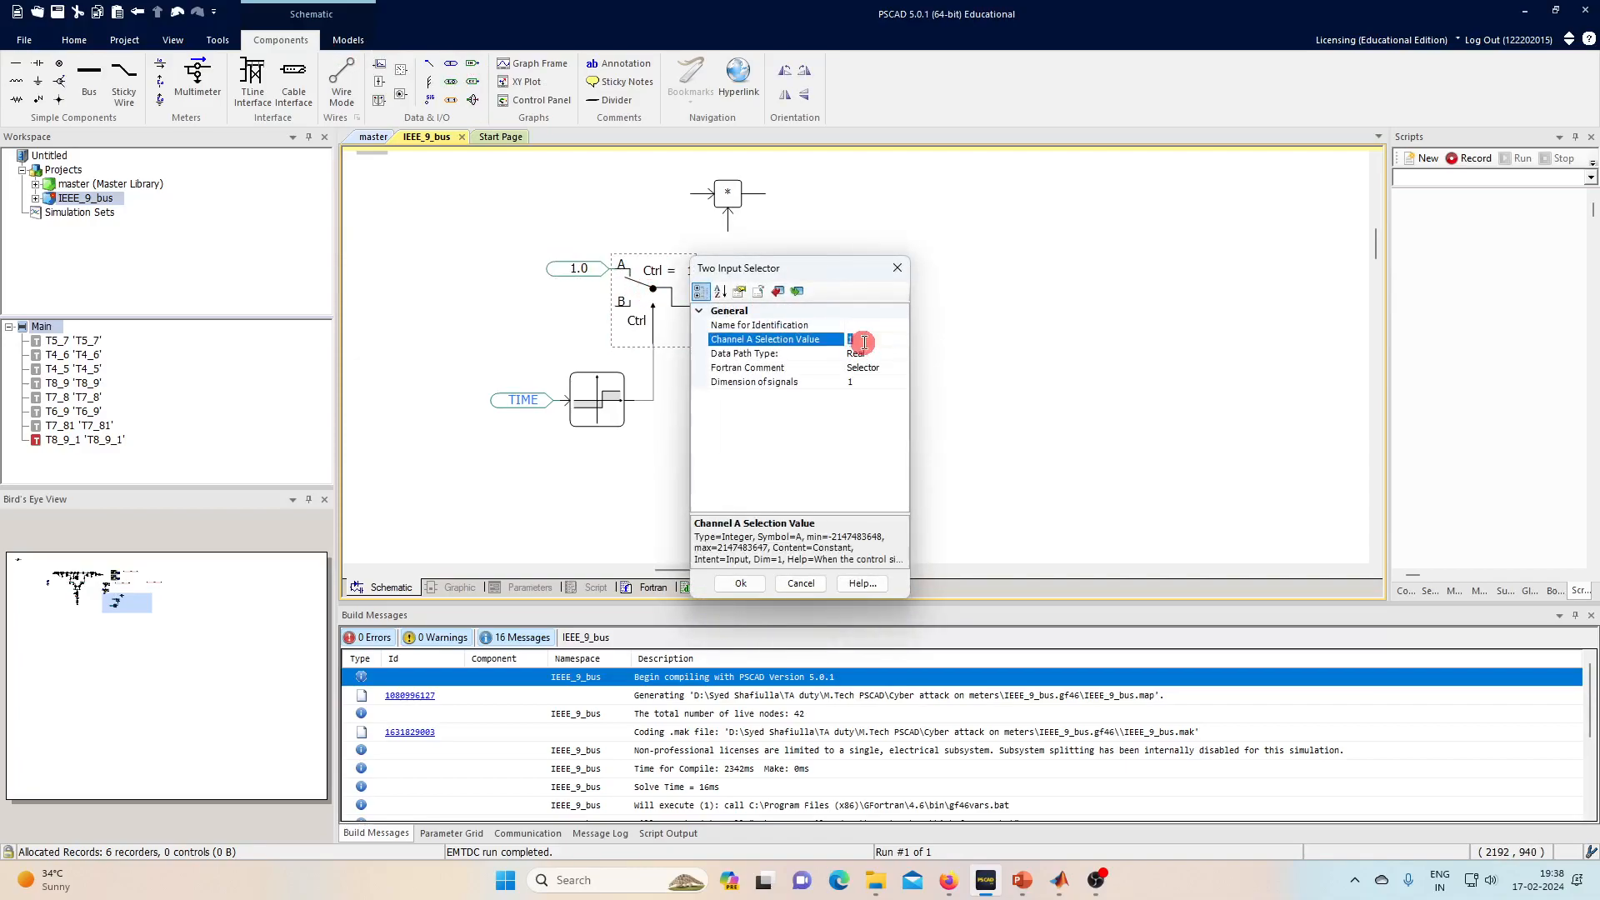
type("0")
key("Return")
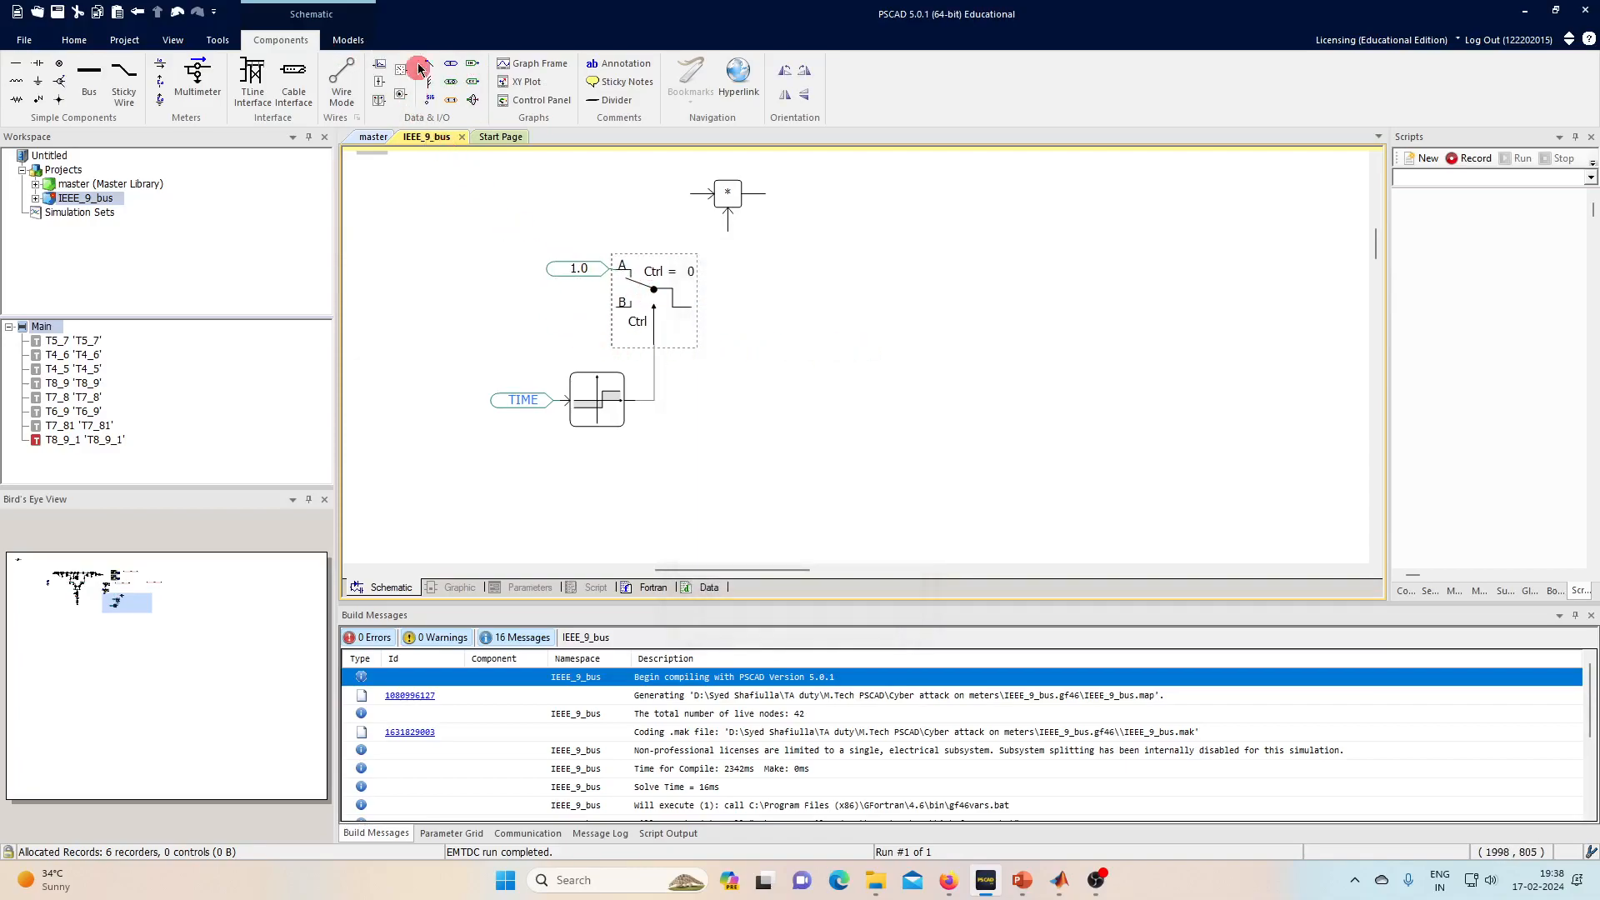
- Add a second Real Constant on input B with value 10
left_click_drag(450, 72, 581, 315)
double_click(578, 307)
left_click(867, 342)
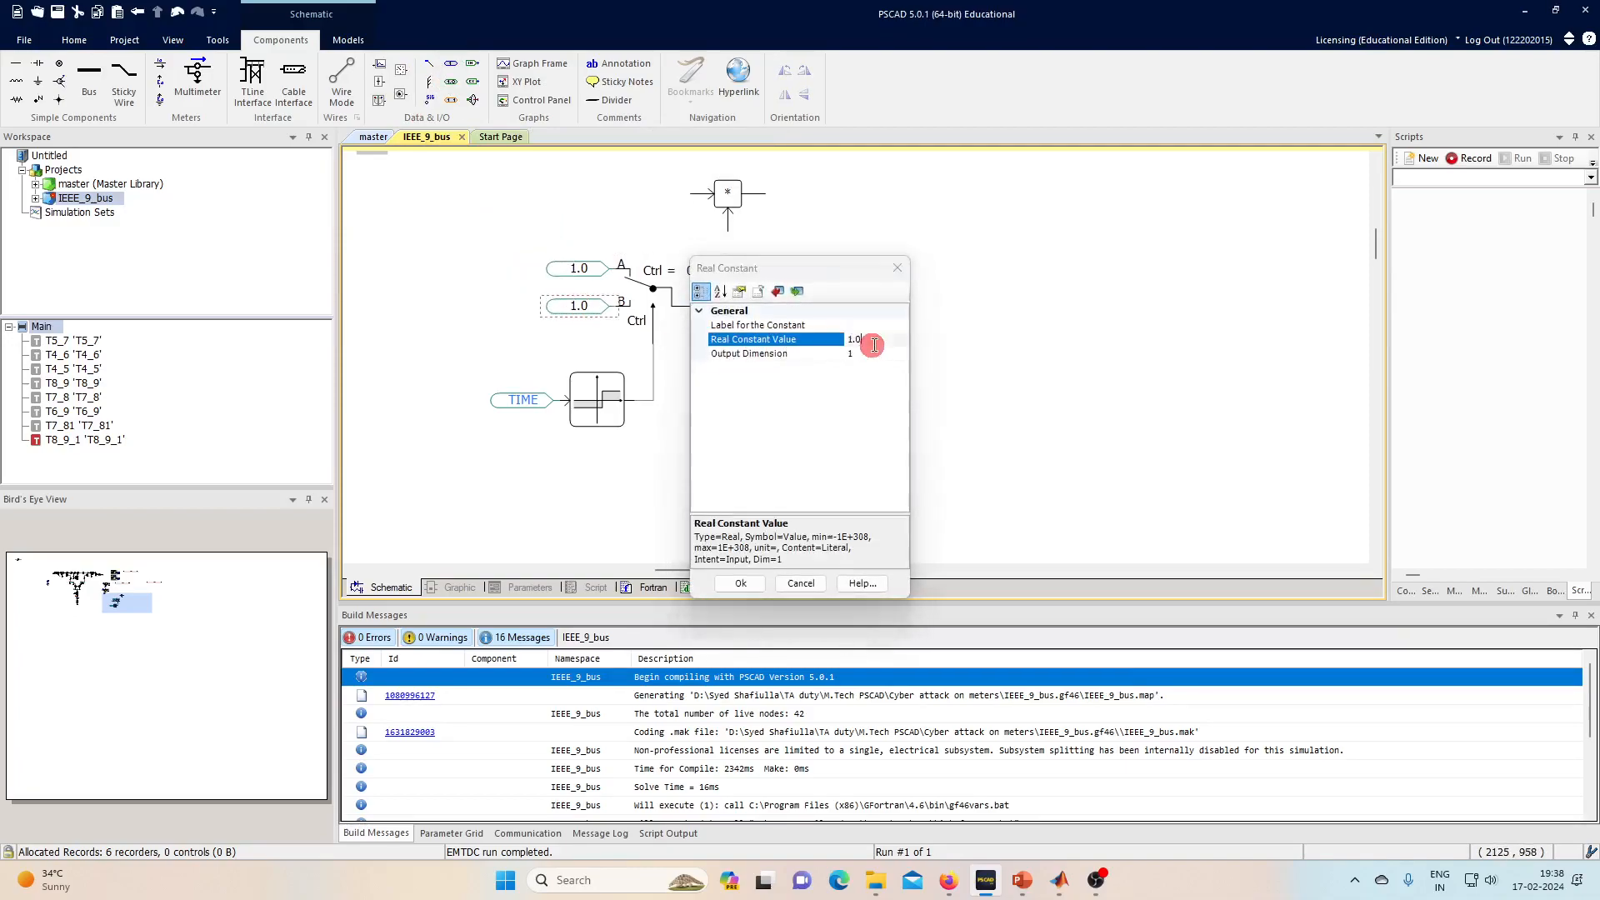
key("Return")
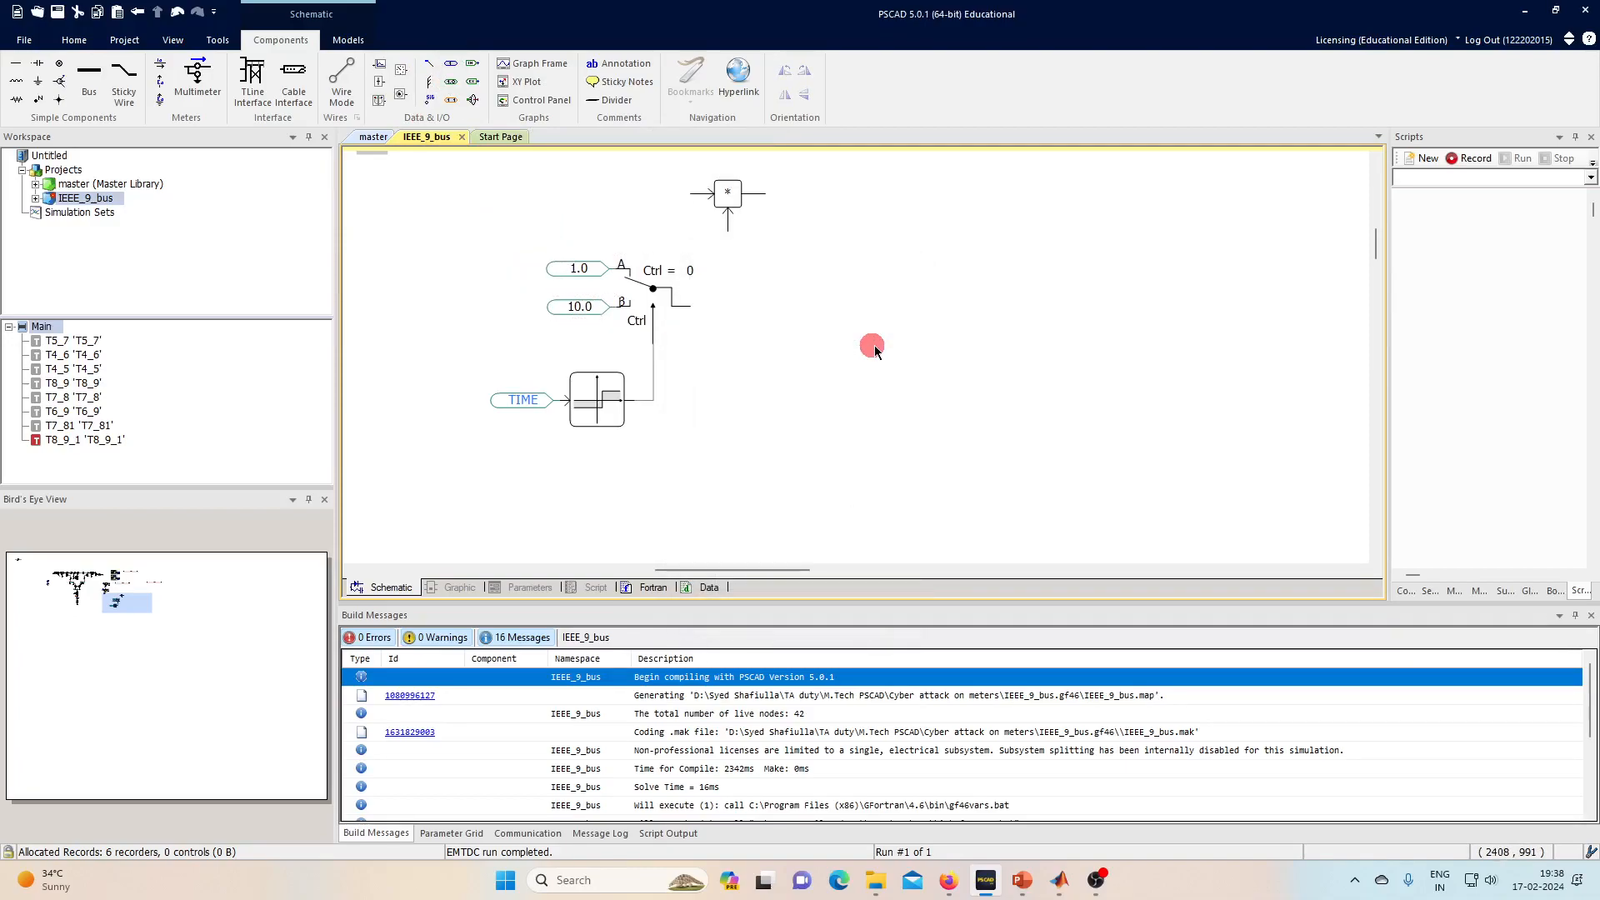
scroll(597, 210, "up", 2)
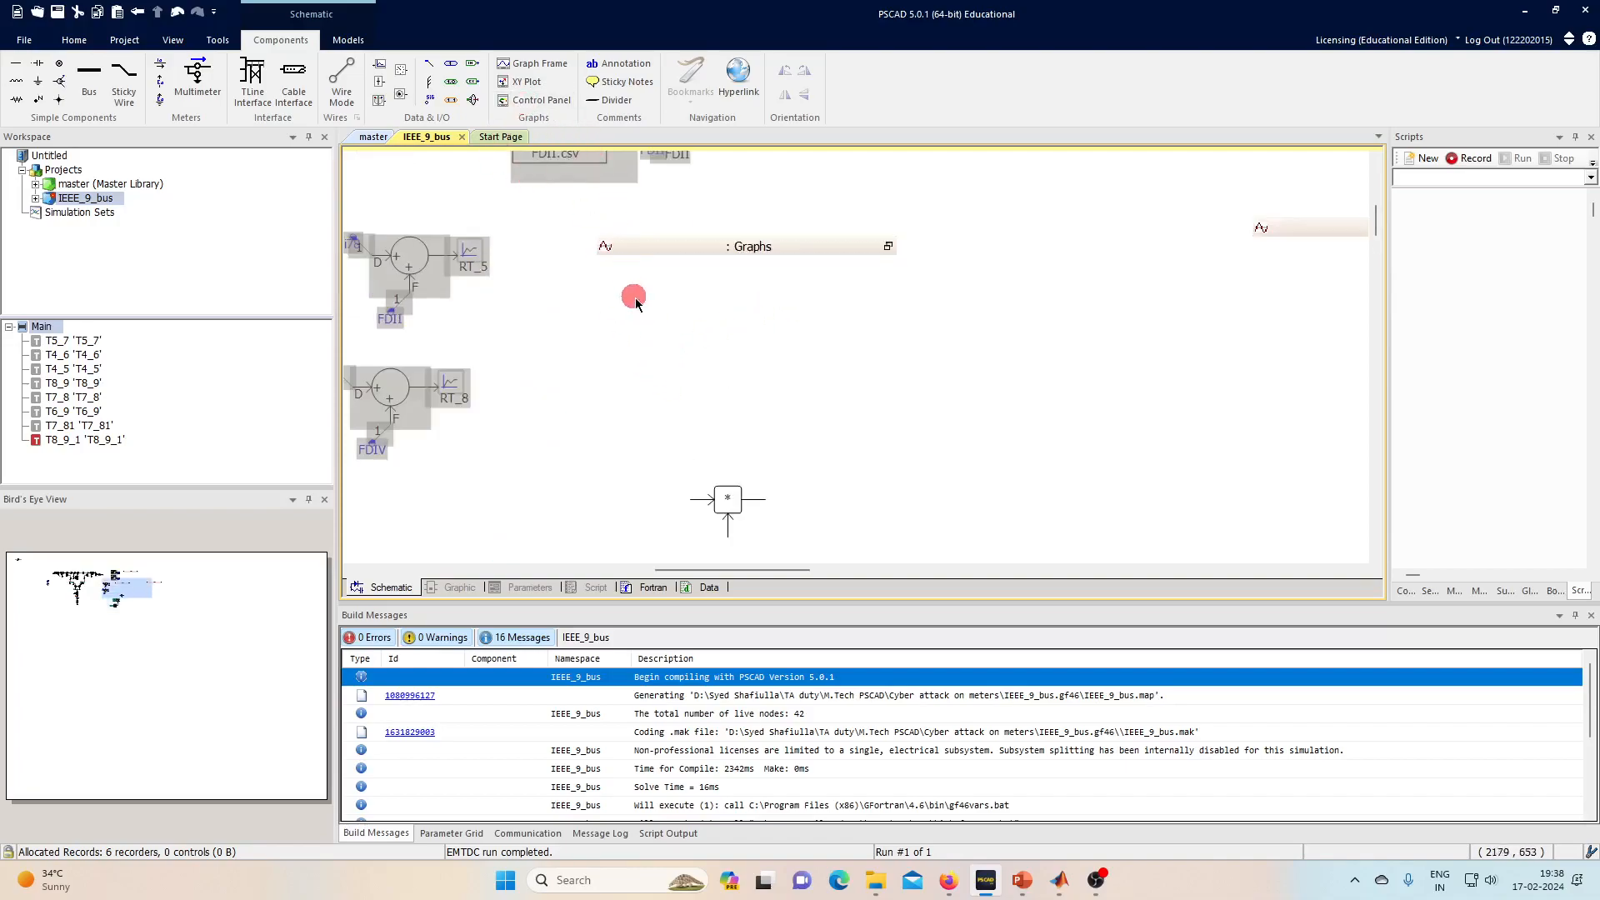
- Add a data label named i78 and attach it to the multiplier's free input
left_click(430, 99)
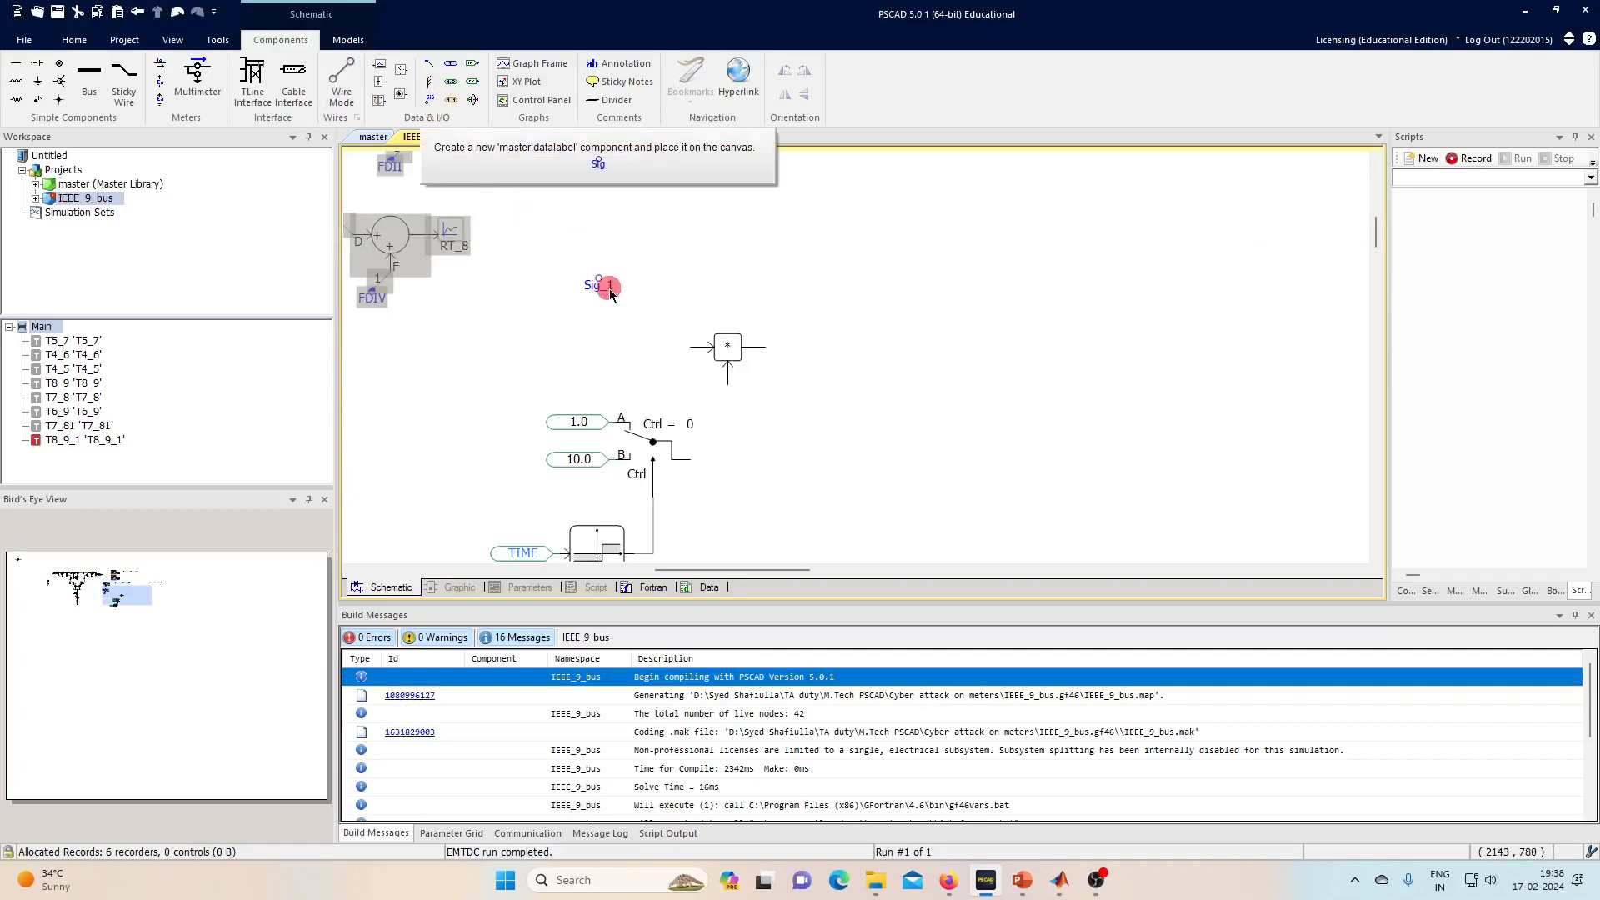
left_click(604, 336)
double_click(614, 350)
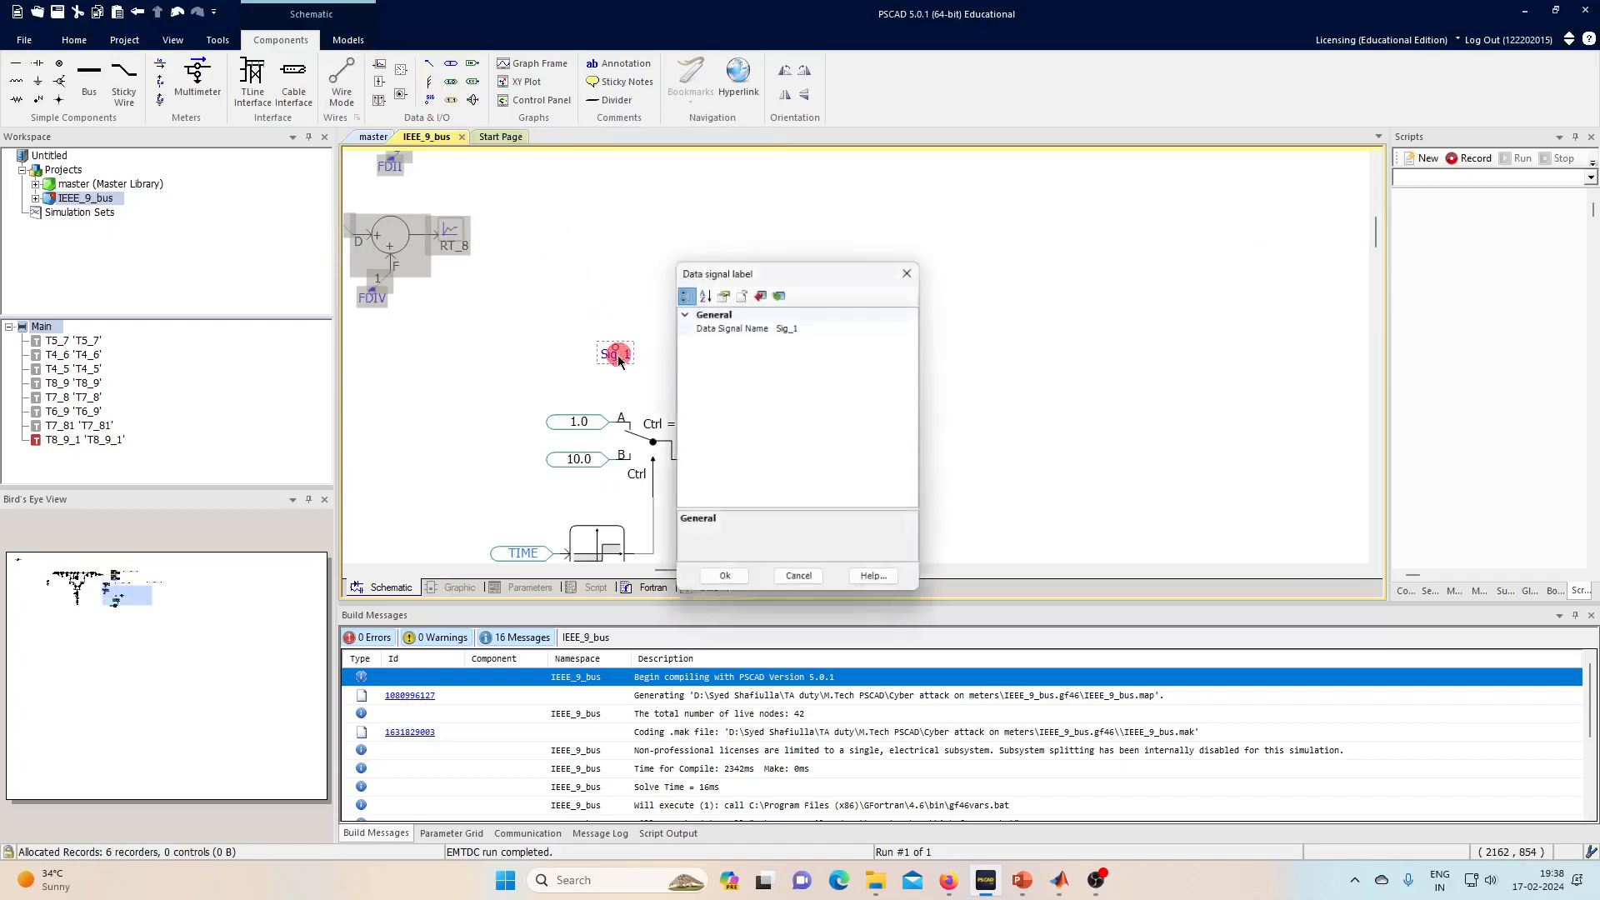
left_click(842, 327)
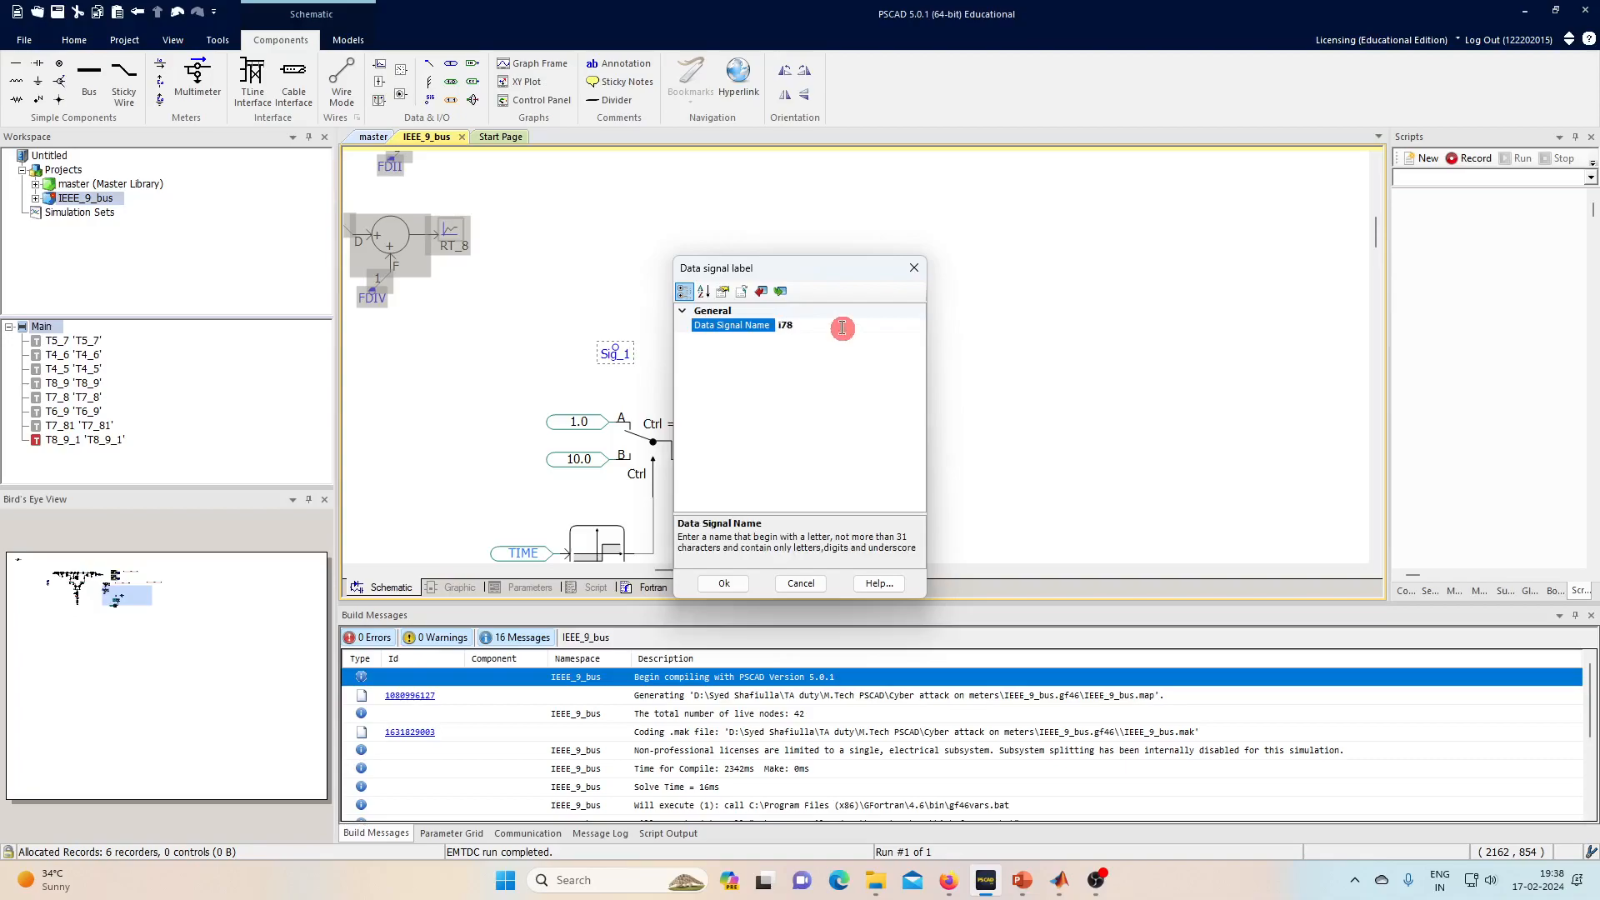
key("Return")
left_click(596, 282)
left_click_drag(426, 62, 669, 328)
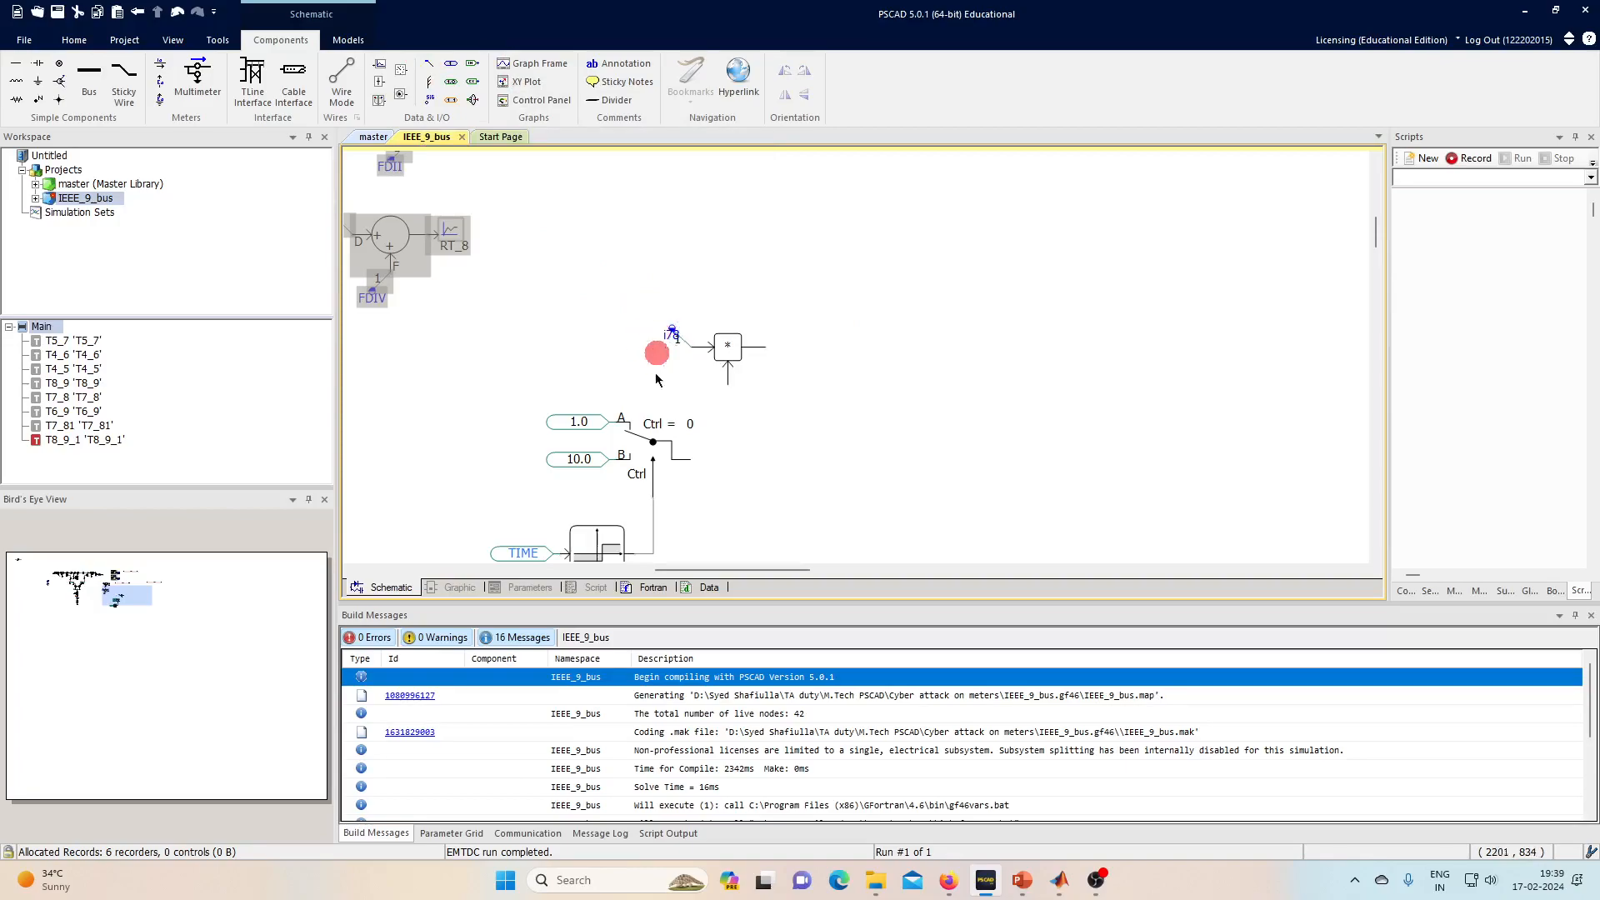
- Wire the selector's output into the multiplier's lower input
key("ctrl+w")
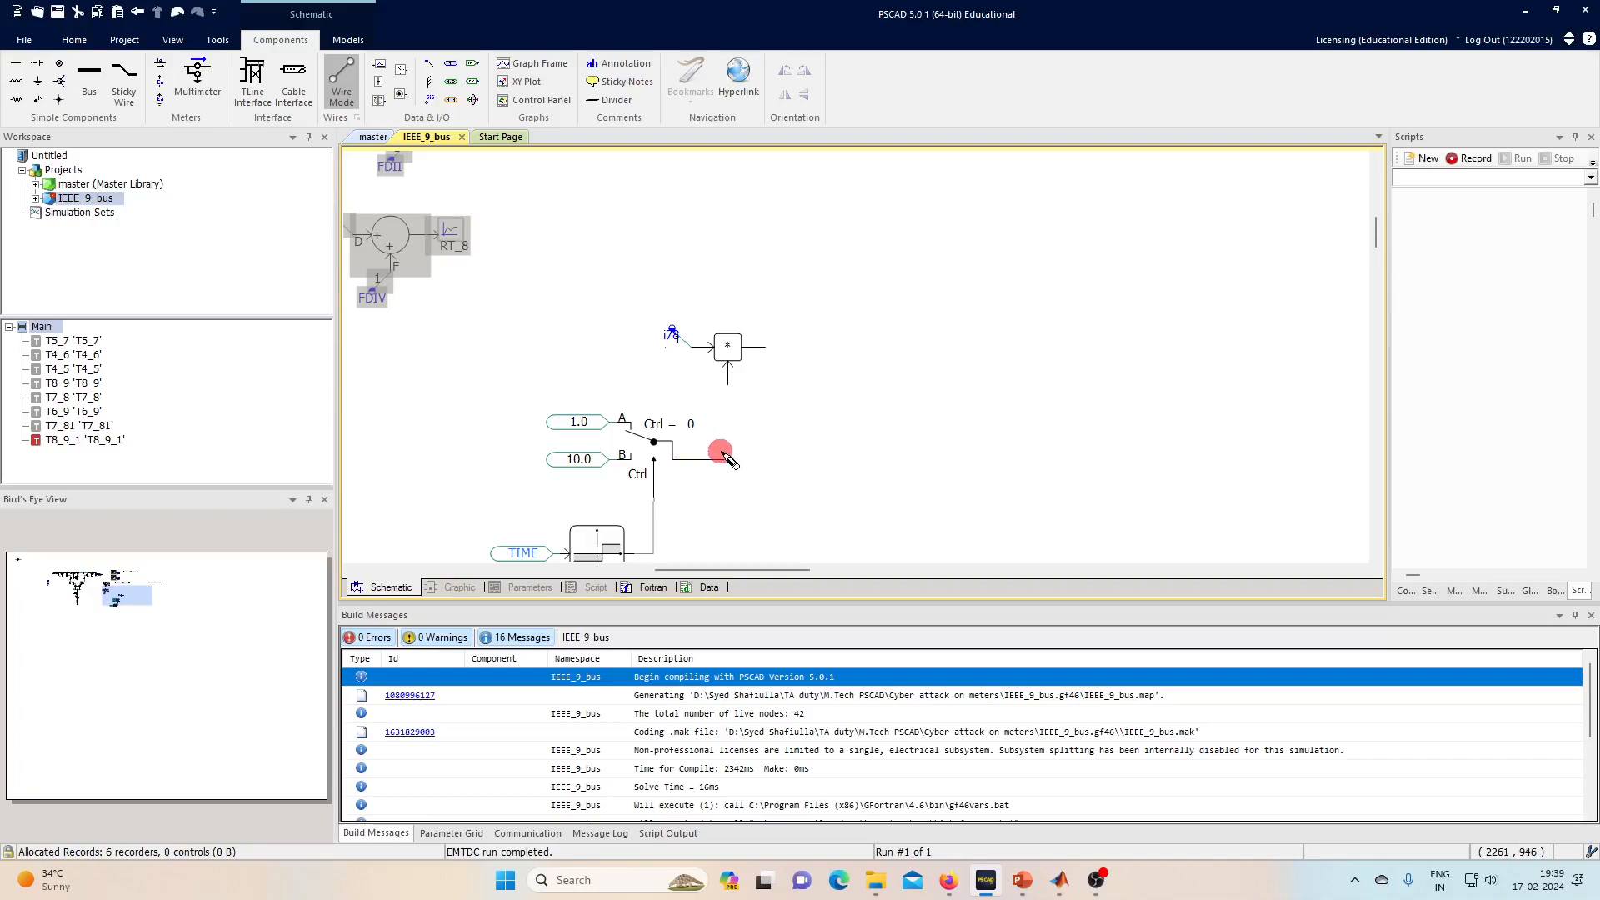
right_click(726, 376)
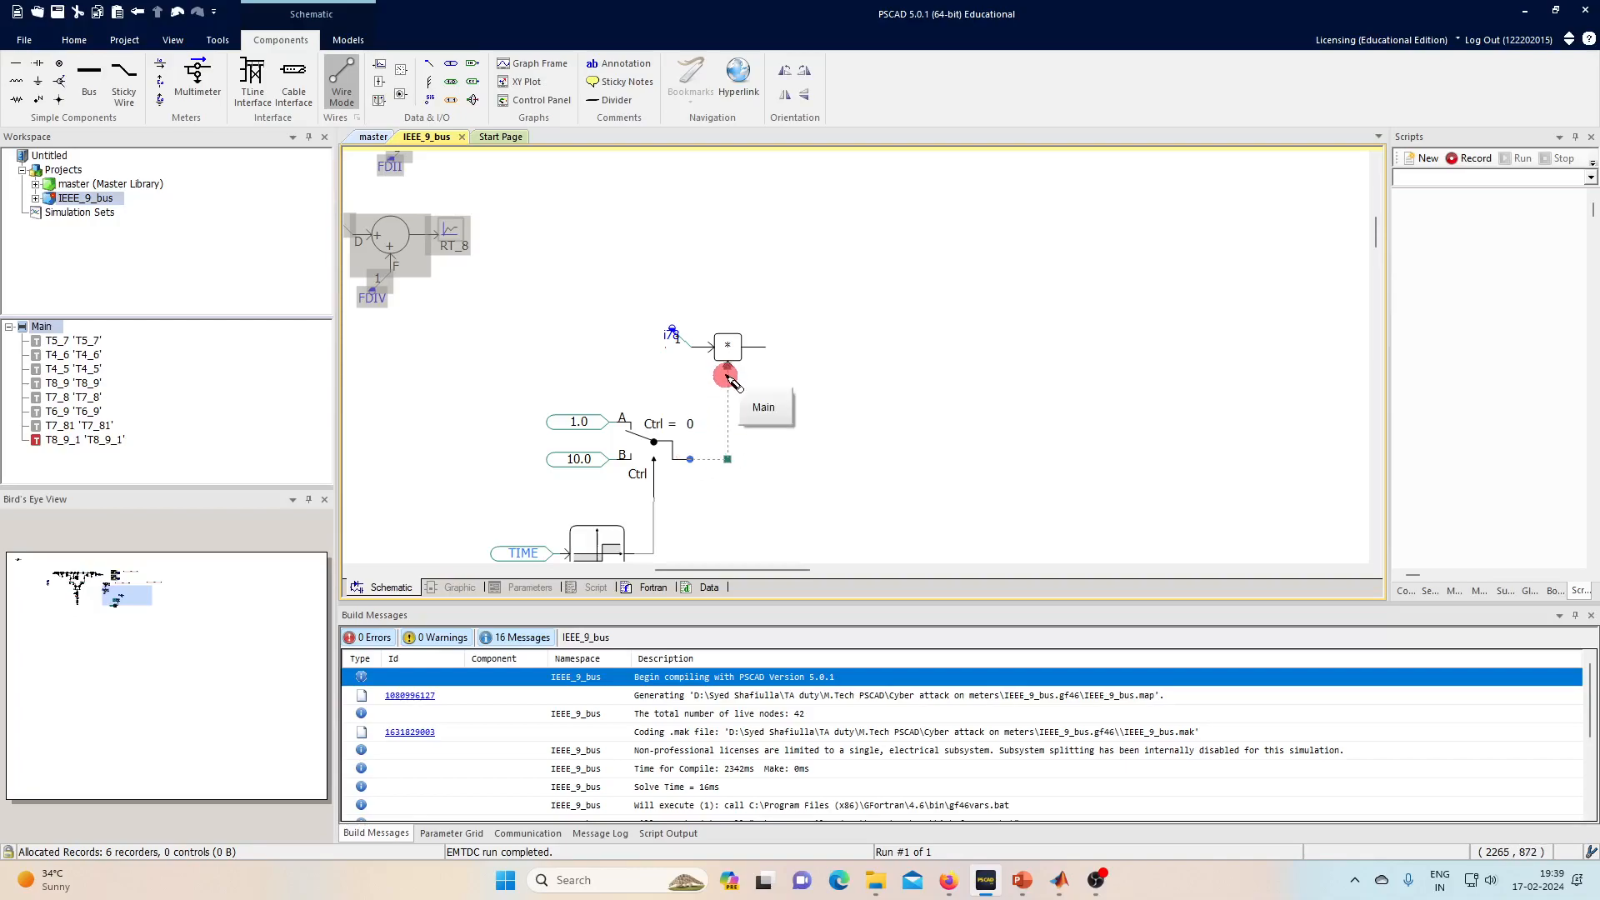
key("Escape")
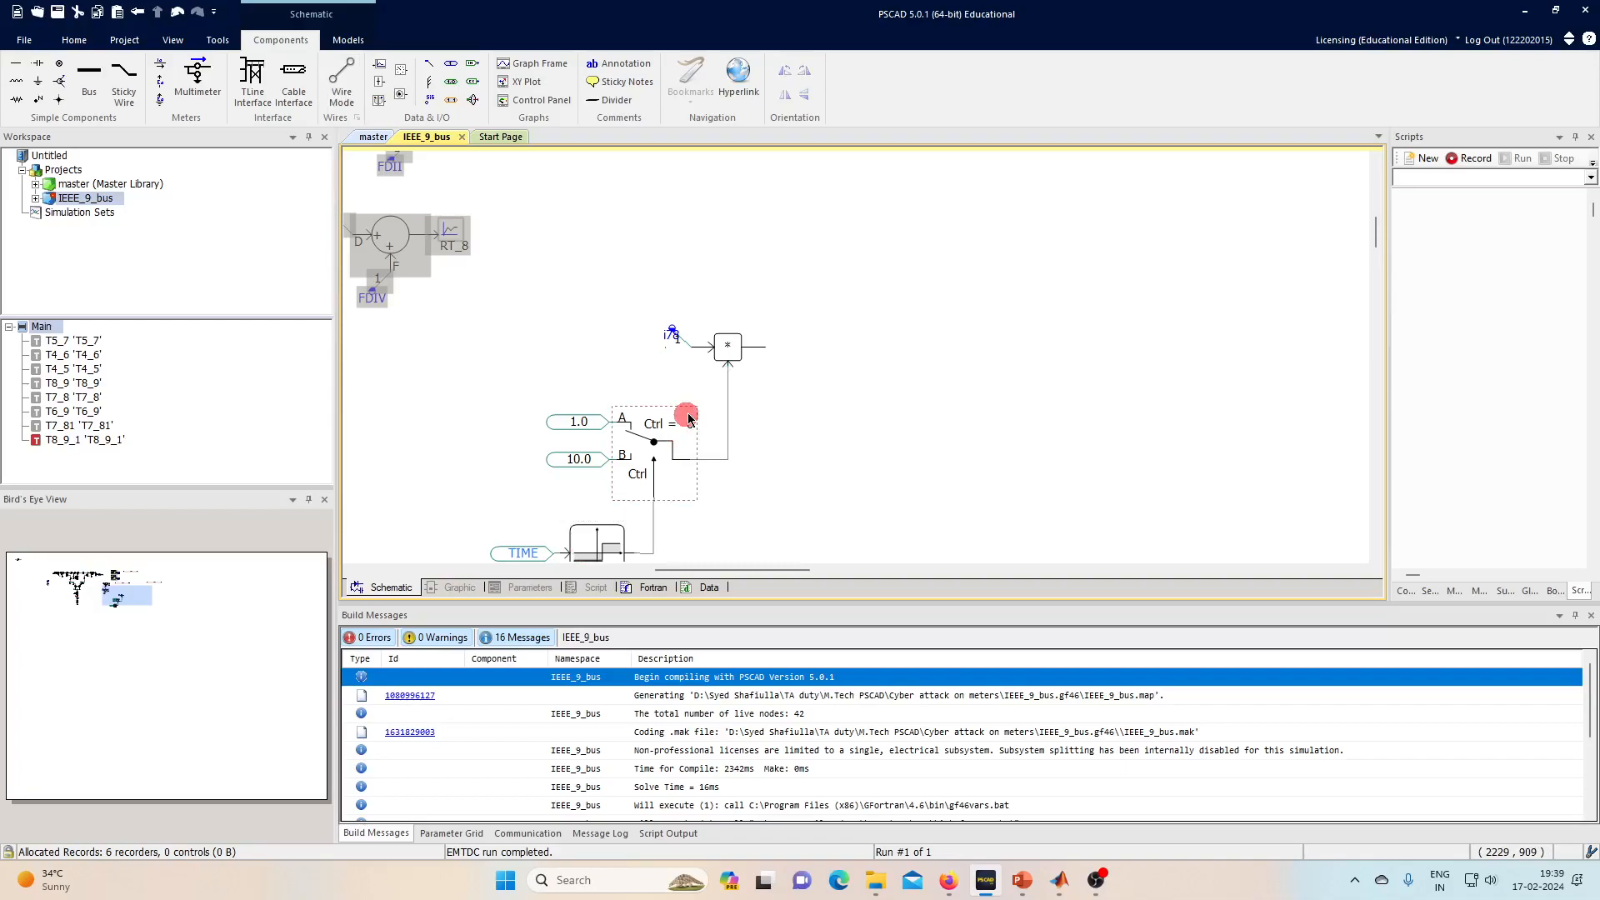
- Select the whole switching circuit and delete it from the canvas
scroll(689, 417, "down", 3)
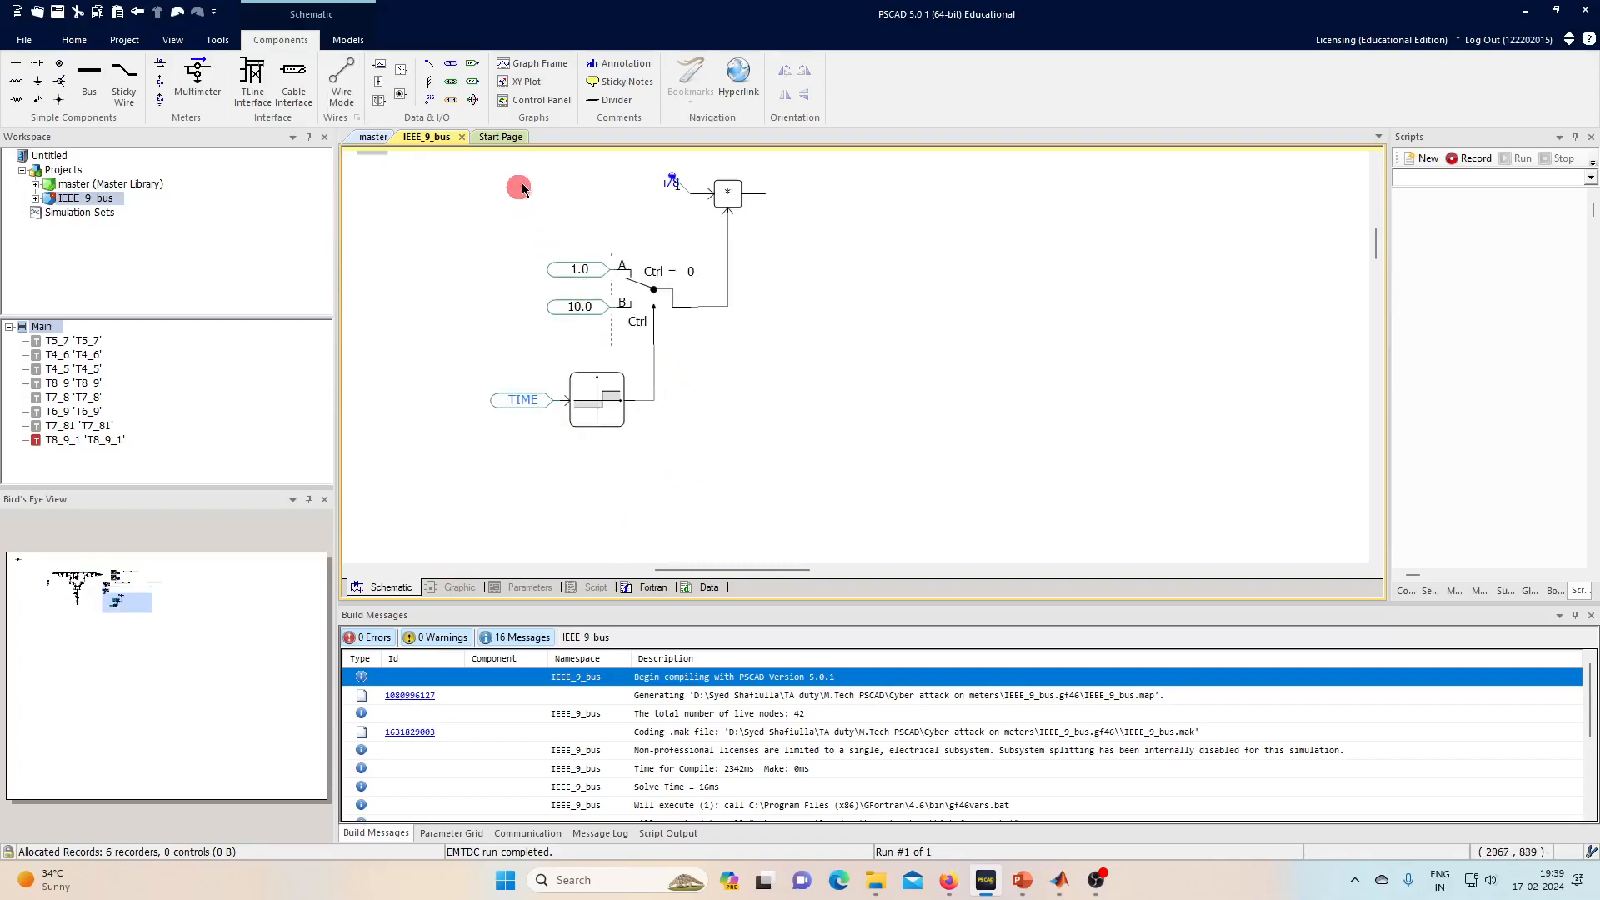
left_click_drag(450, 165, 782, 469)
key("Delete")
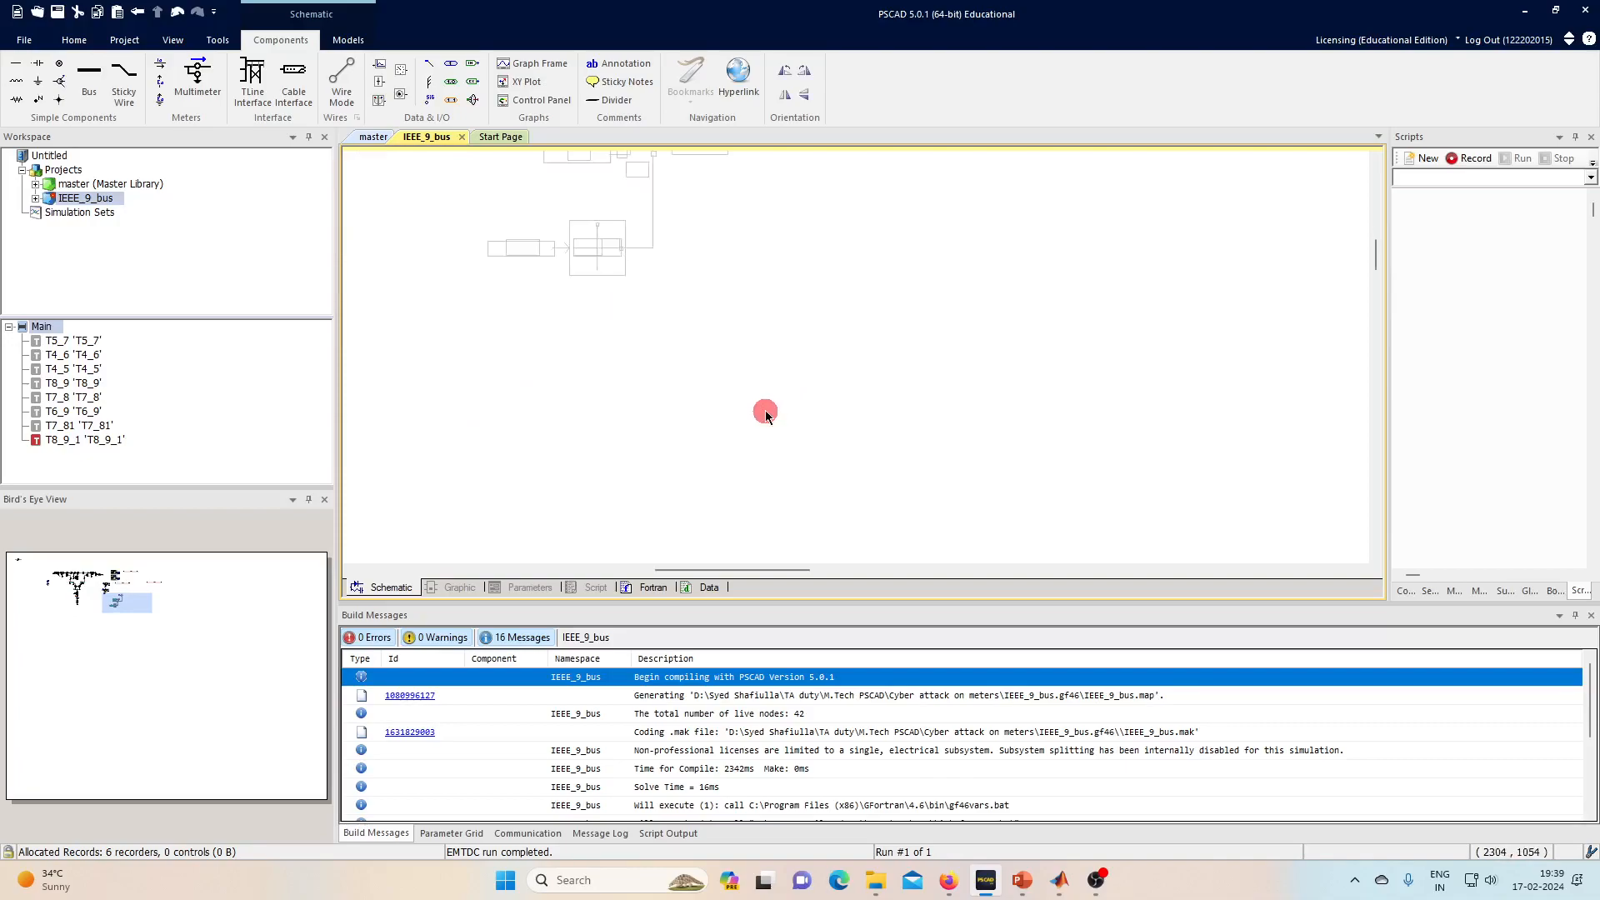
- Restore the deleted switching circuit and rename the multiplier's data label to v7
key("ctrl+z")
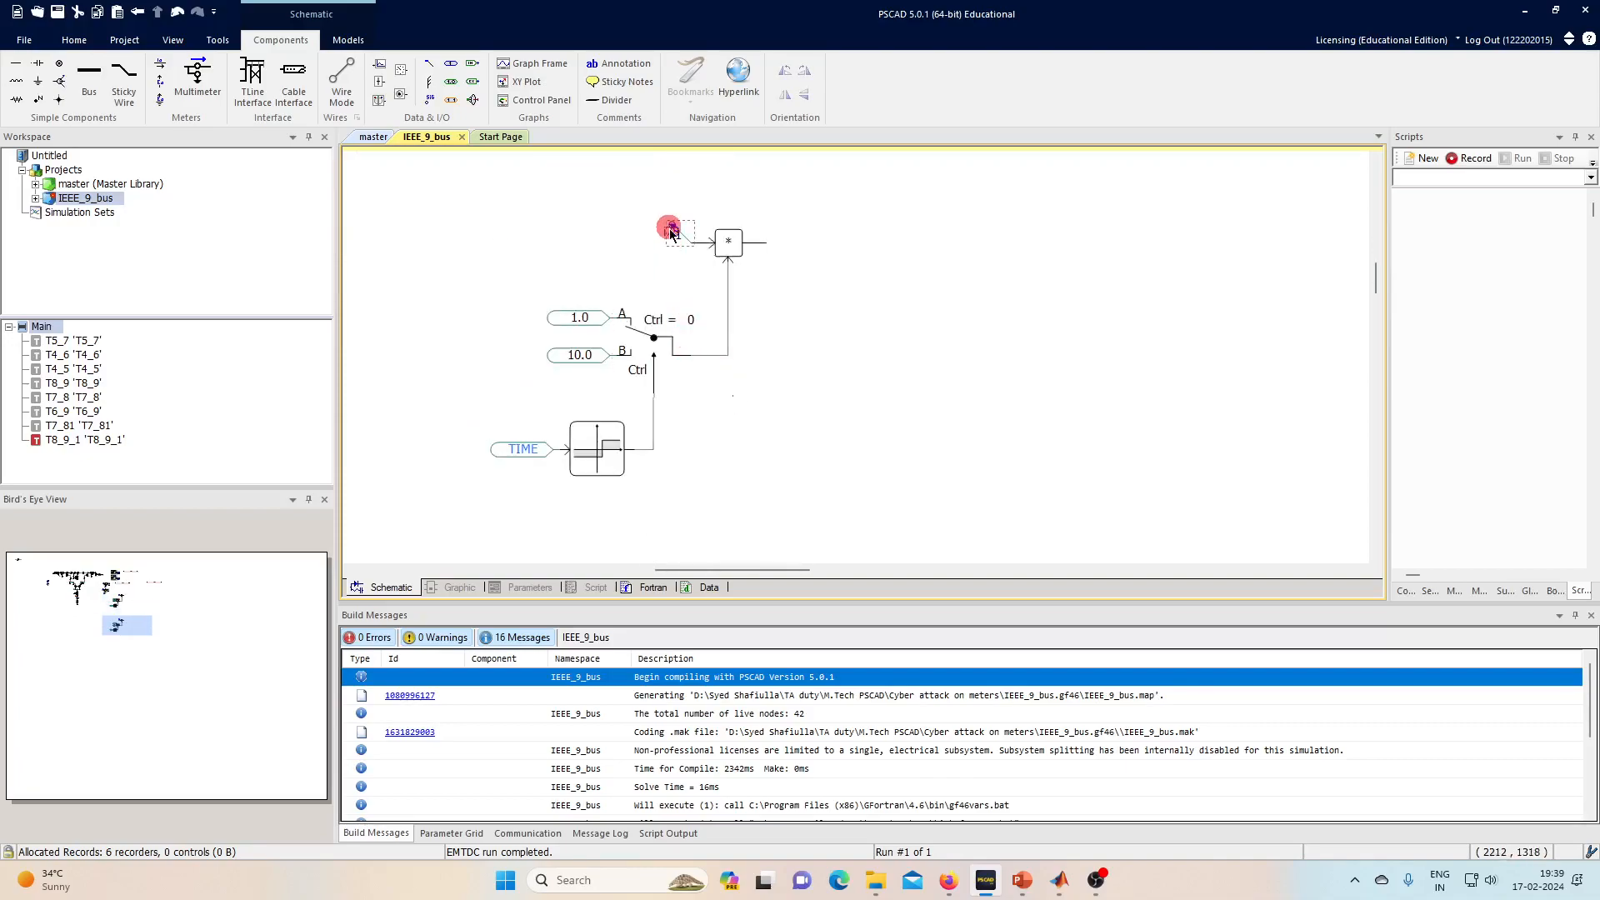
double_click(671, 233)
left_click(900, 266)
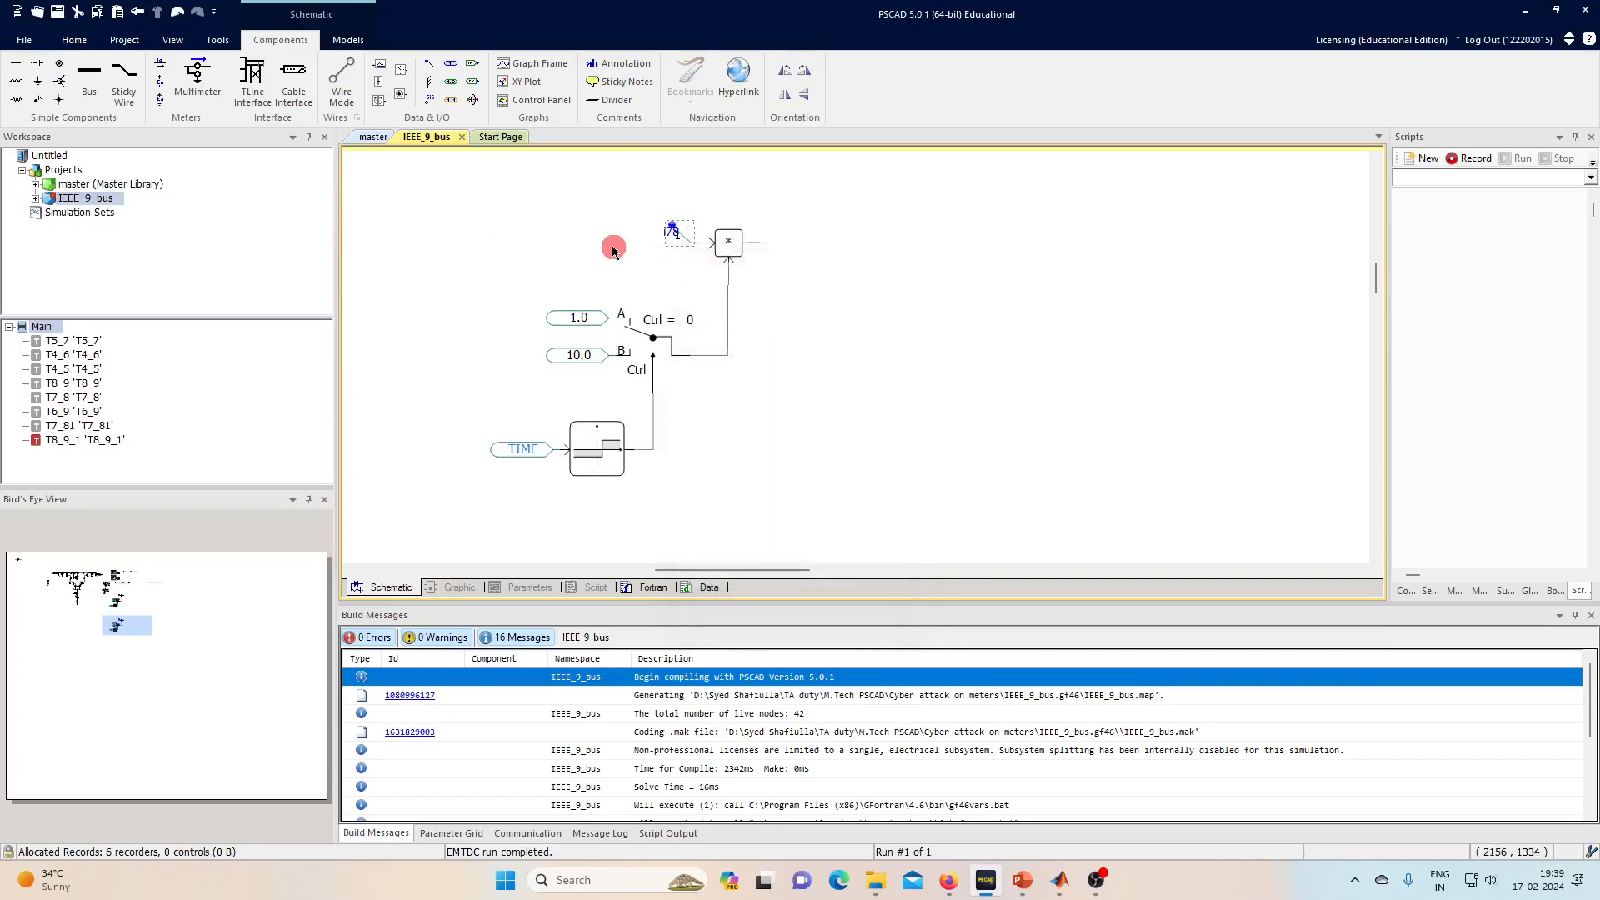
double_click(667, 223)
left_click(802, 323)
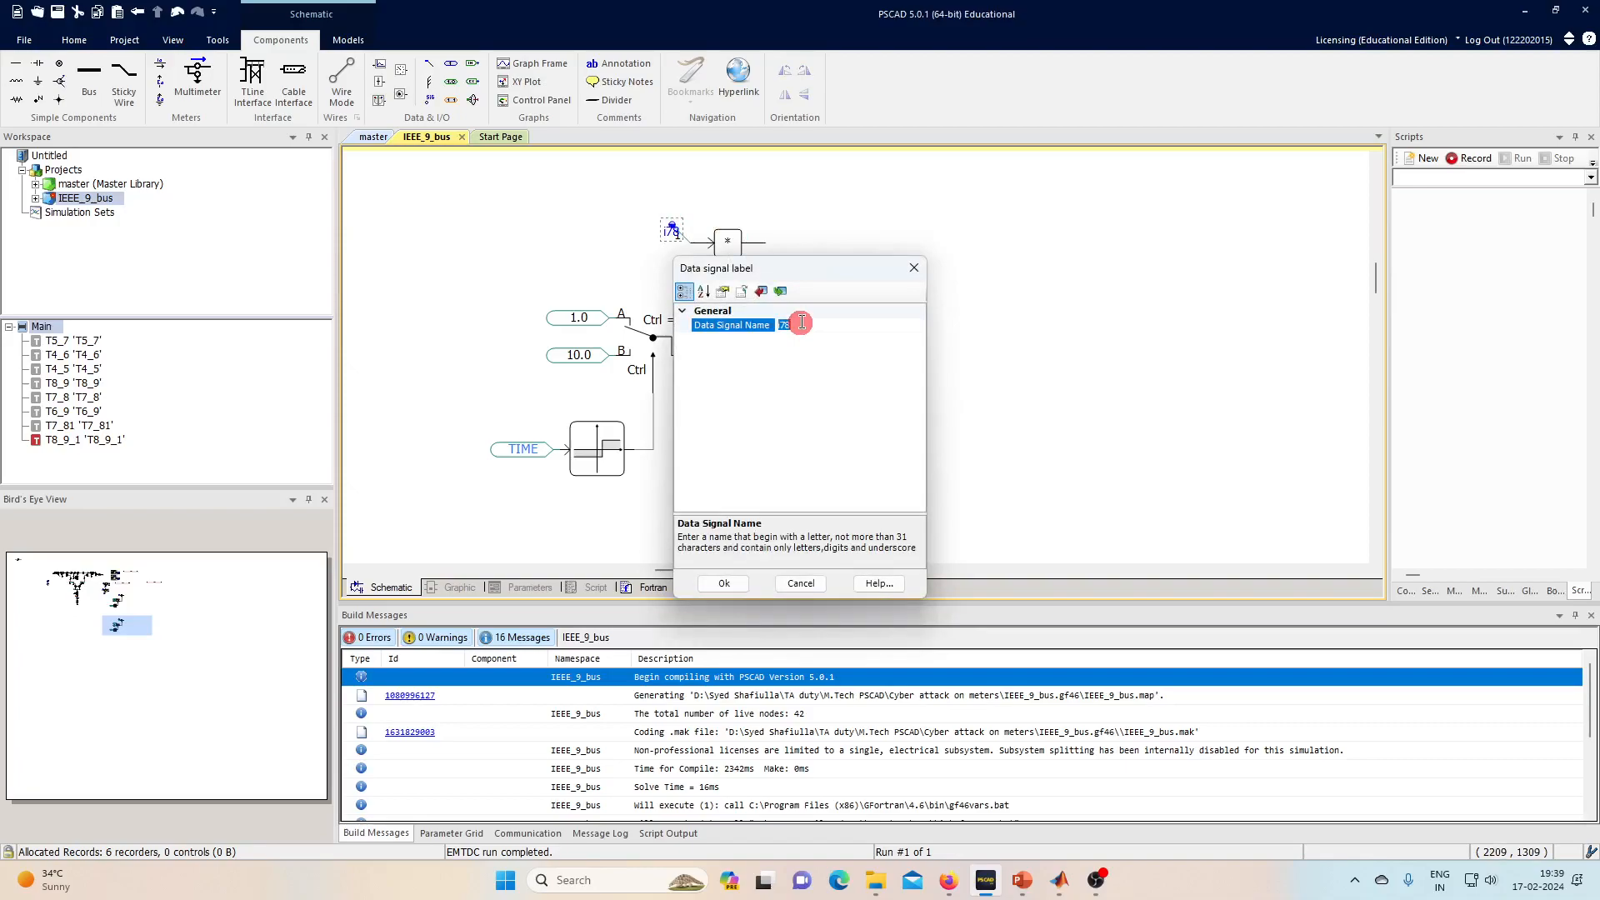
type("v7")
key("Return")
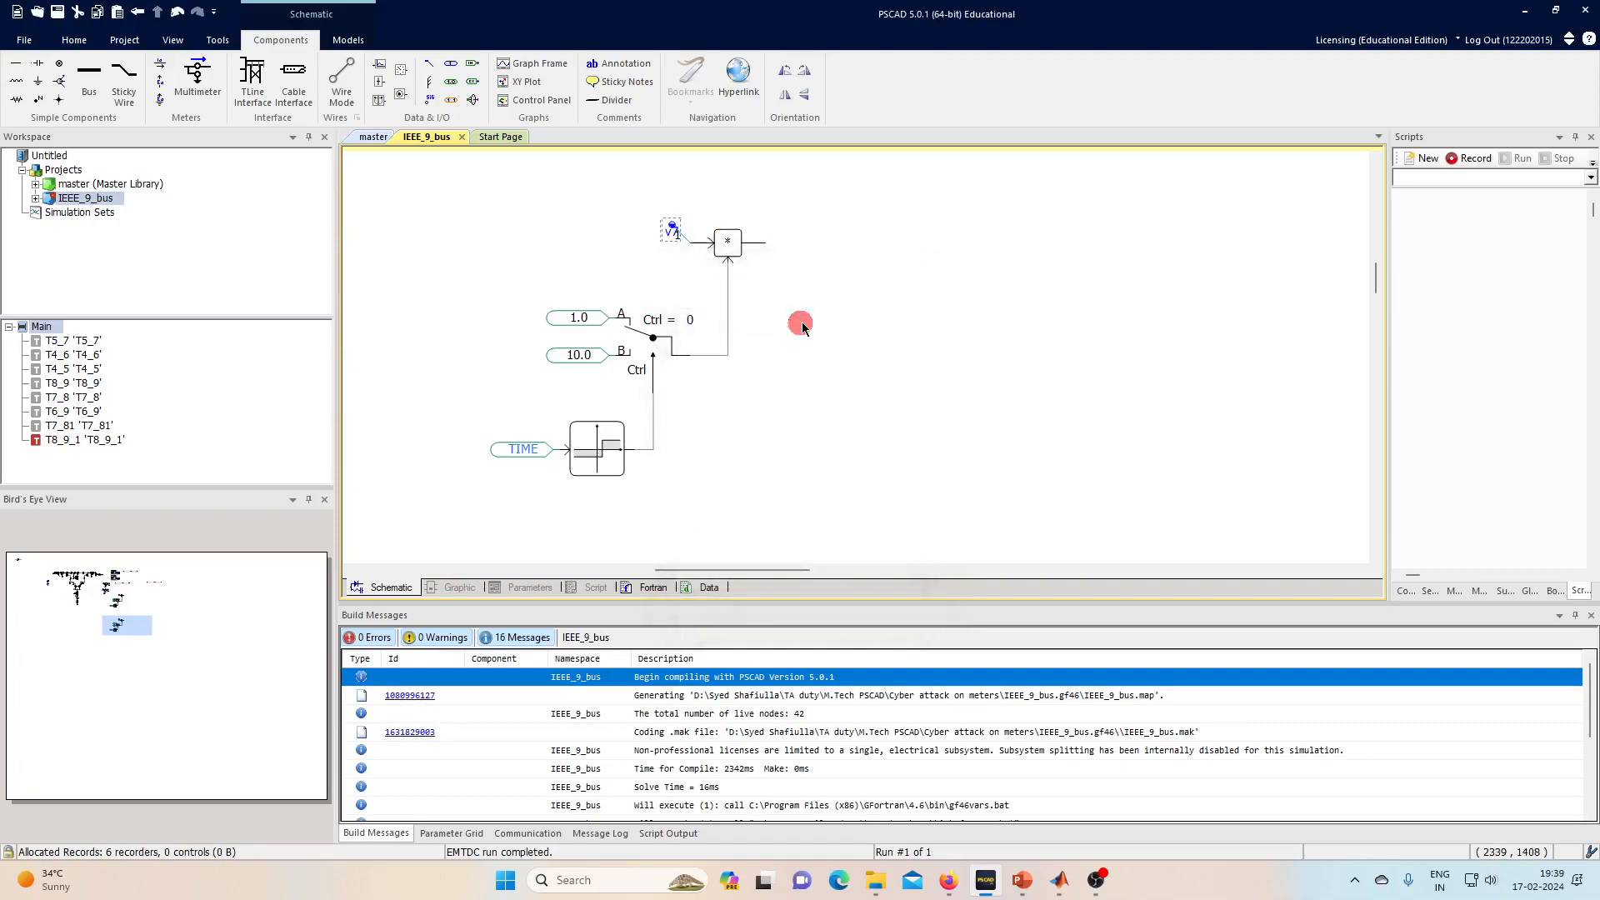
- Change the duplicate circuit's 10.0 Real Constant value to 0.1
double_click(570, 358)
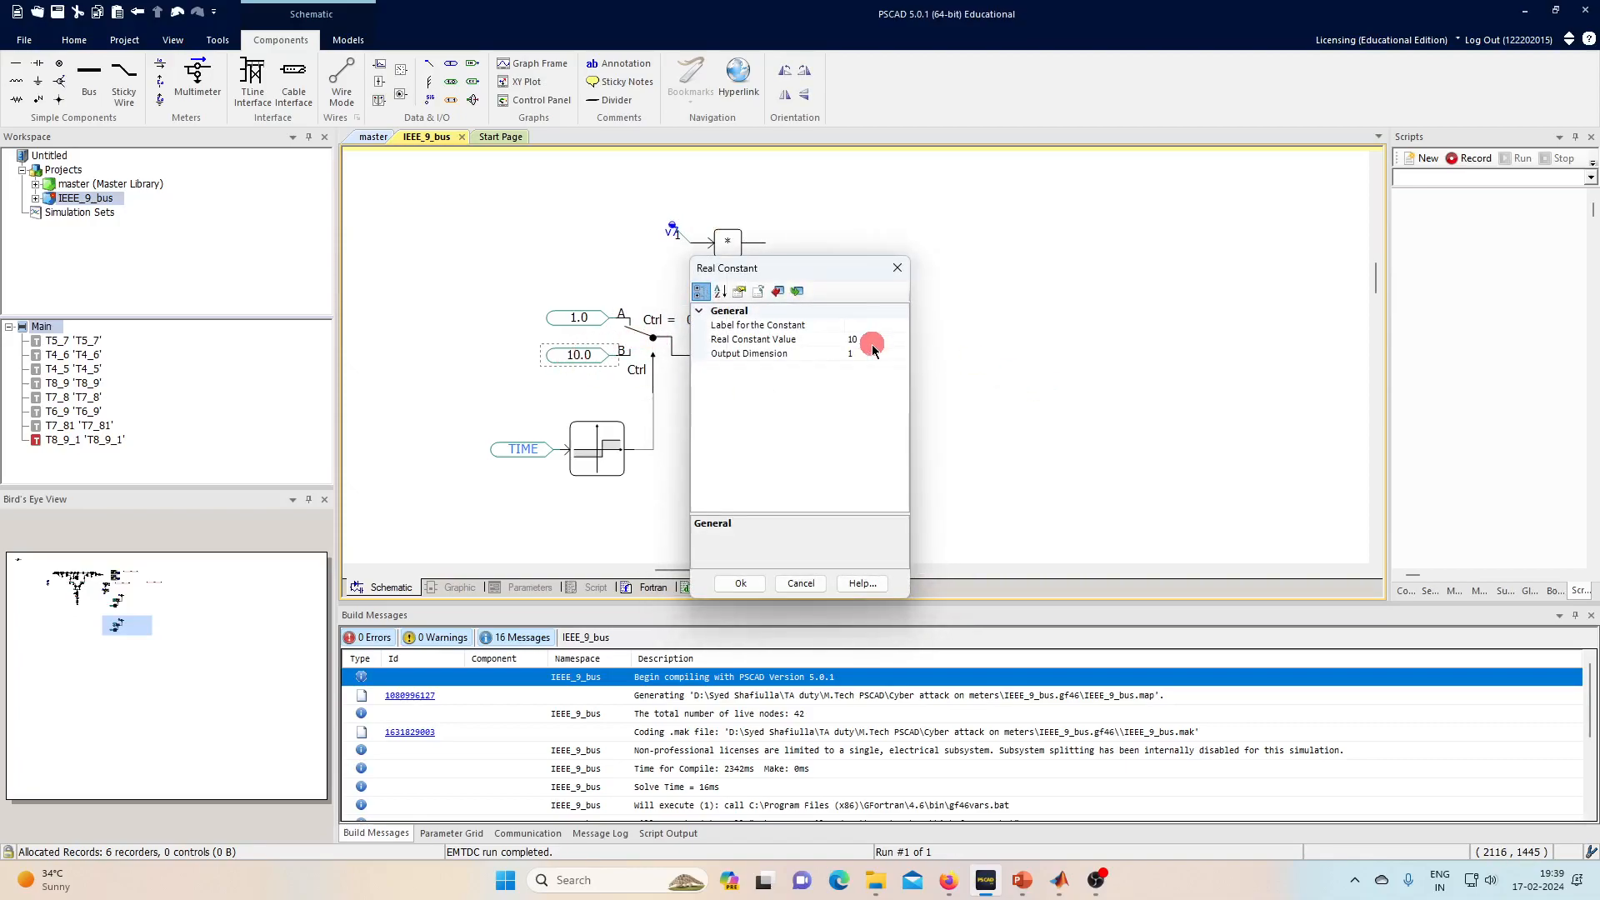
left_click(869, 341)
type("0.1")
key("Return")
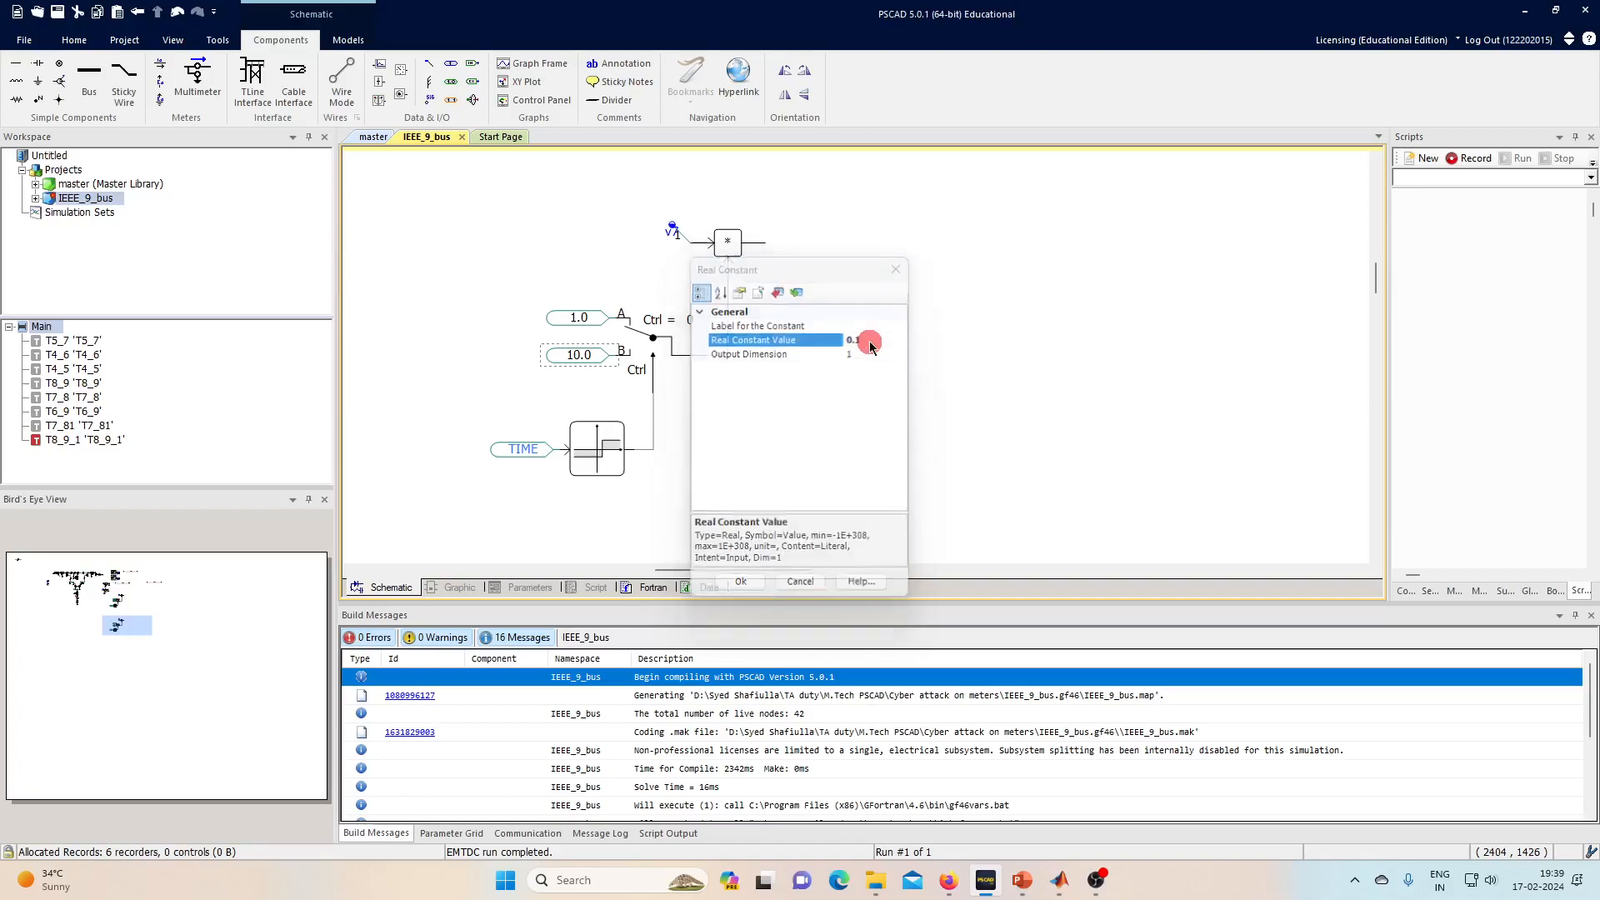
scroll(846, 342, "up", 2)
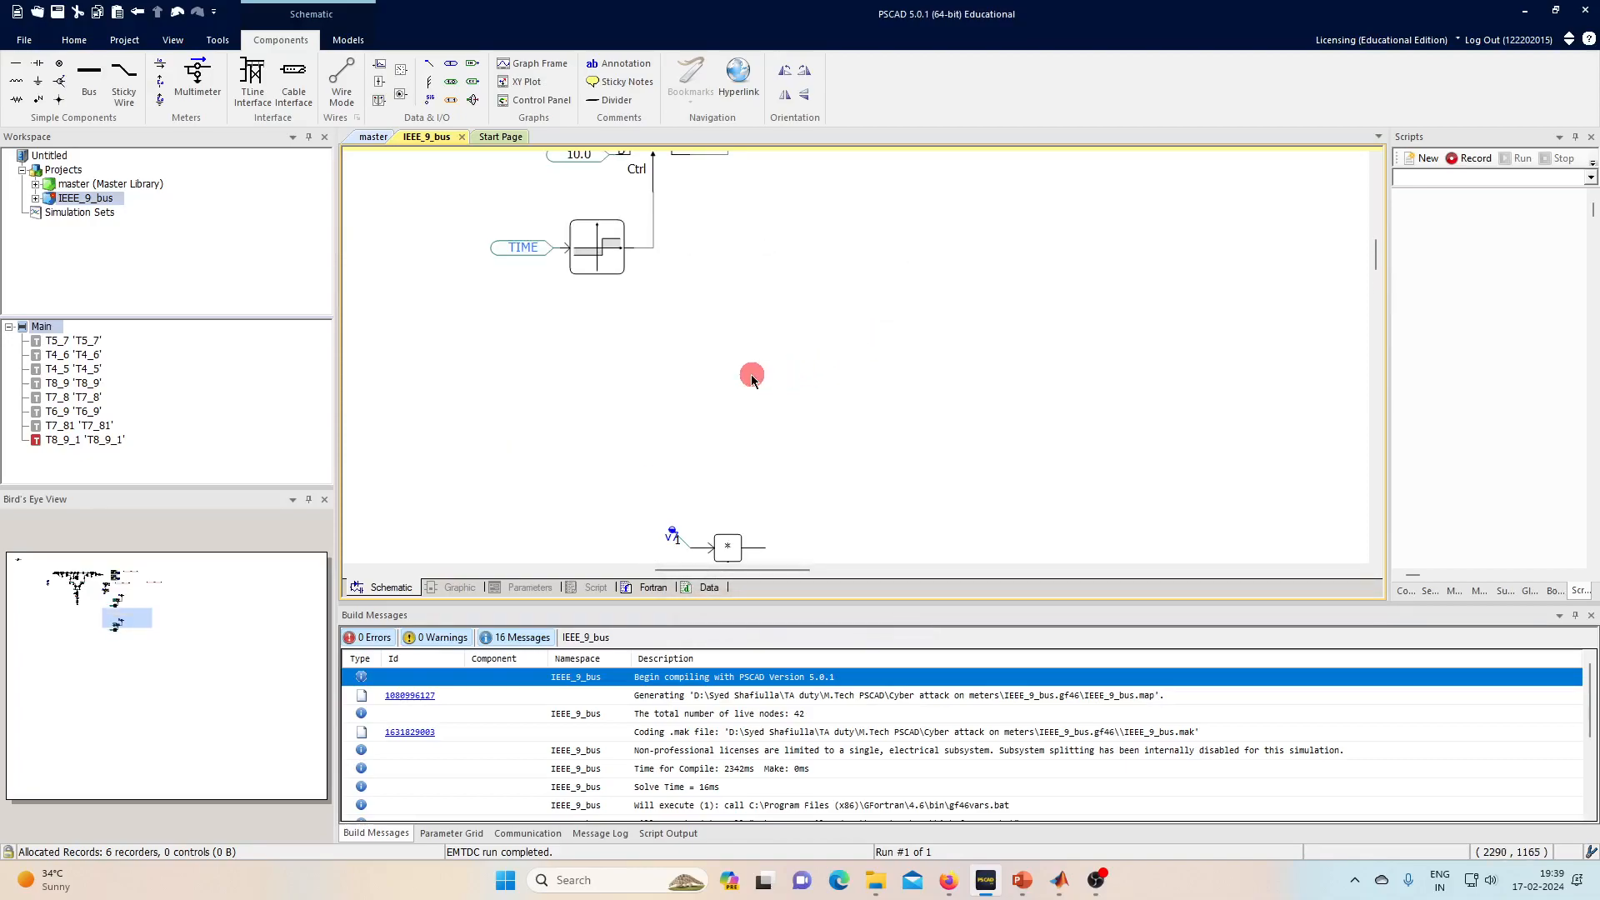
scroll(750, 371, "up", 2)
- Select the original circuit's 10.0 constant and scroll between both circuits to compare them
left_click(585, 303)
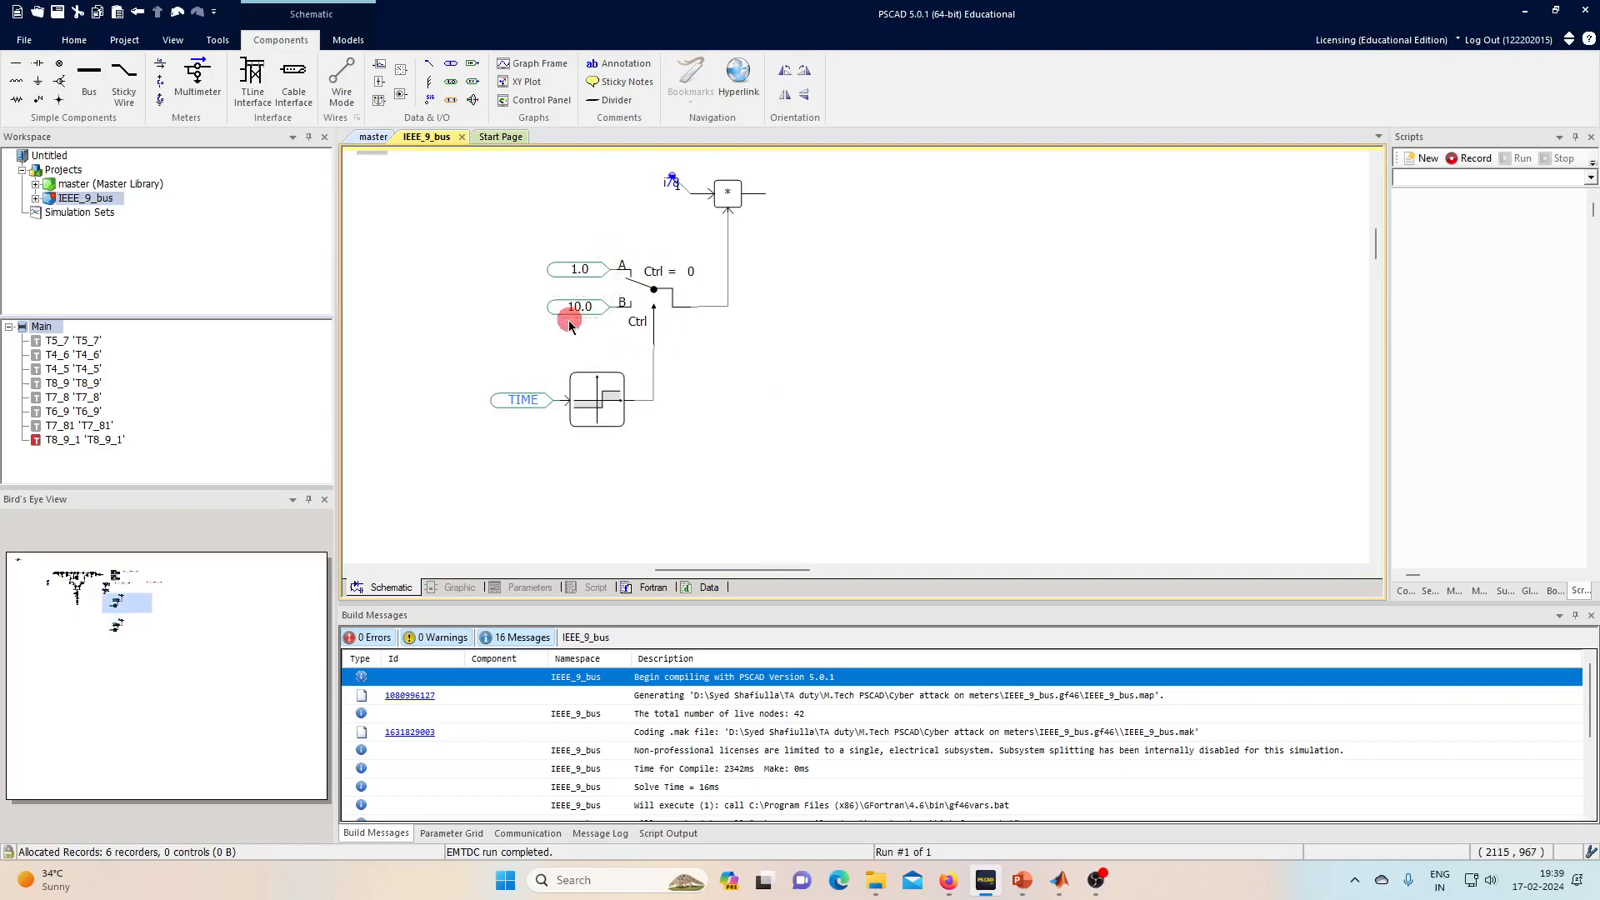
left_click(666, 256)
left_click(581, 320)
scroll(706, 306, "down", 4)
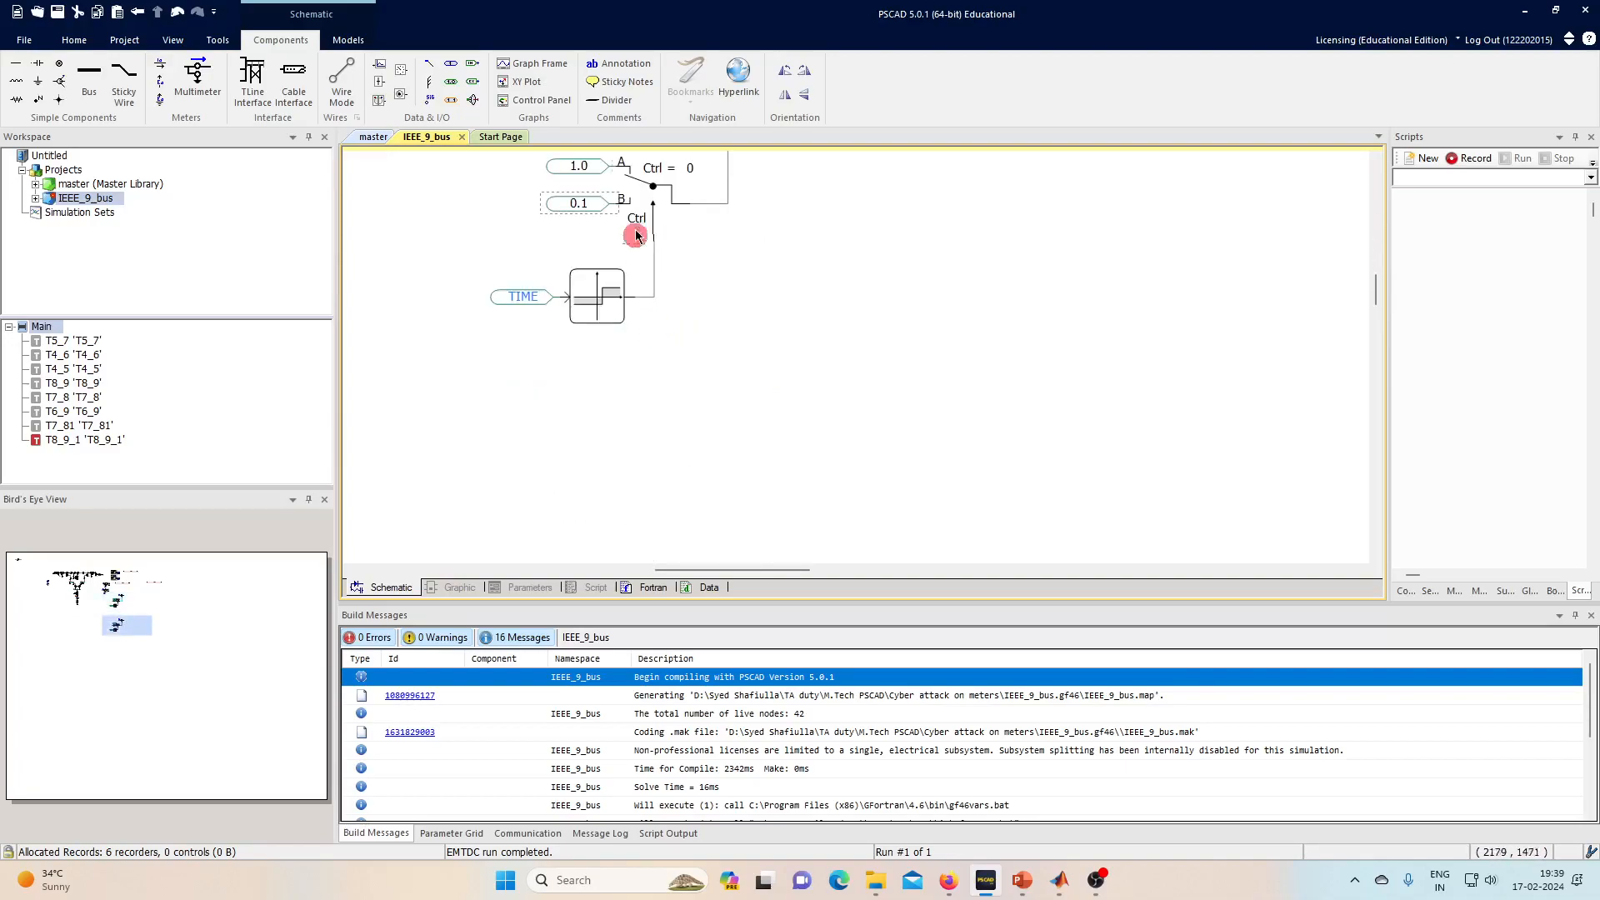
scroll(642, 248, "up", 1)
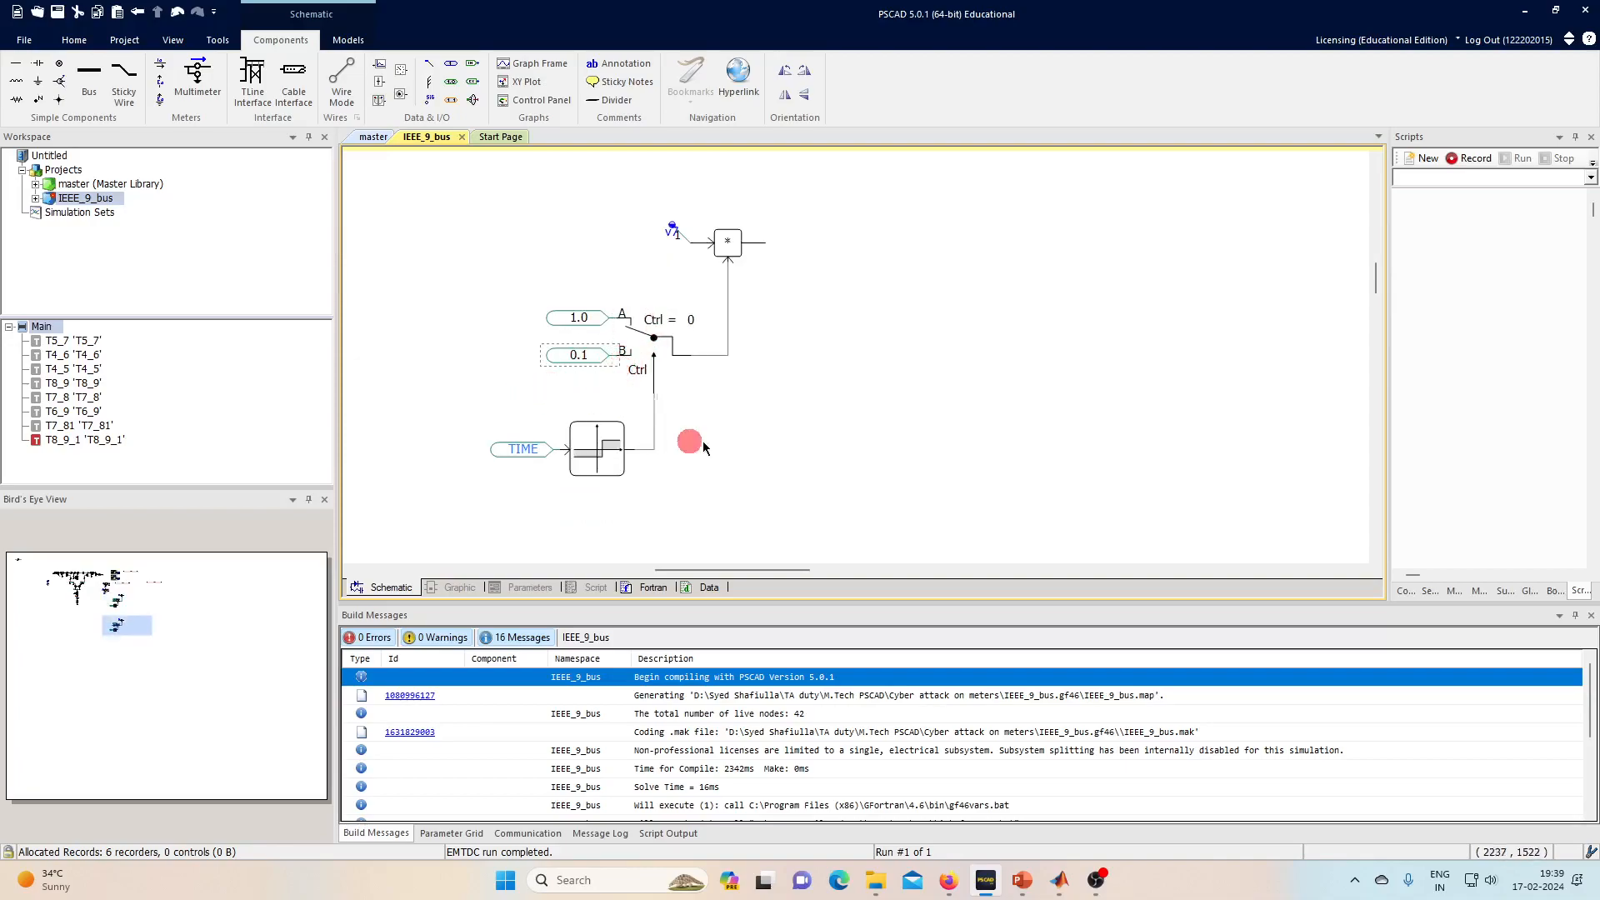
scroll(704, 438, "up", 2)
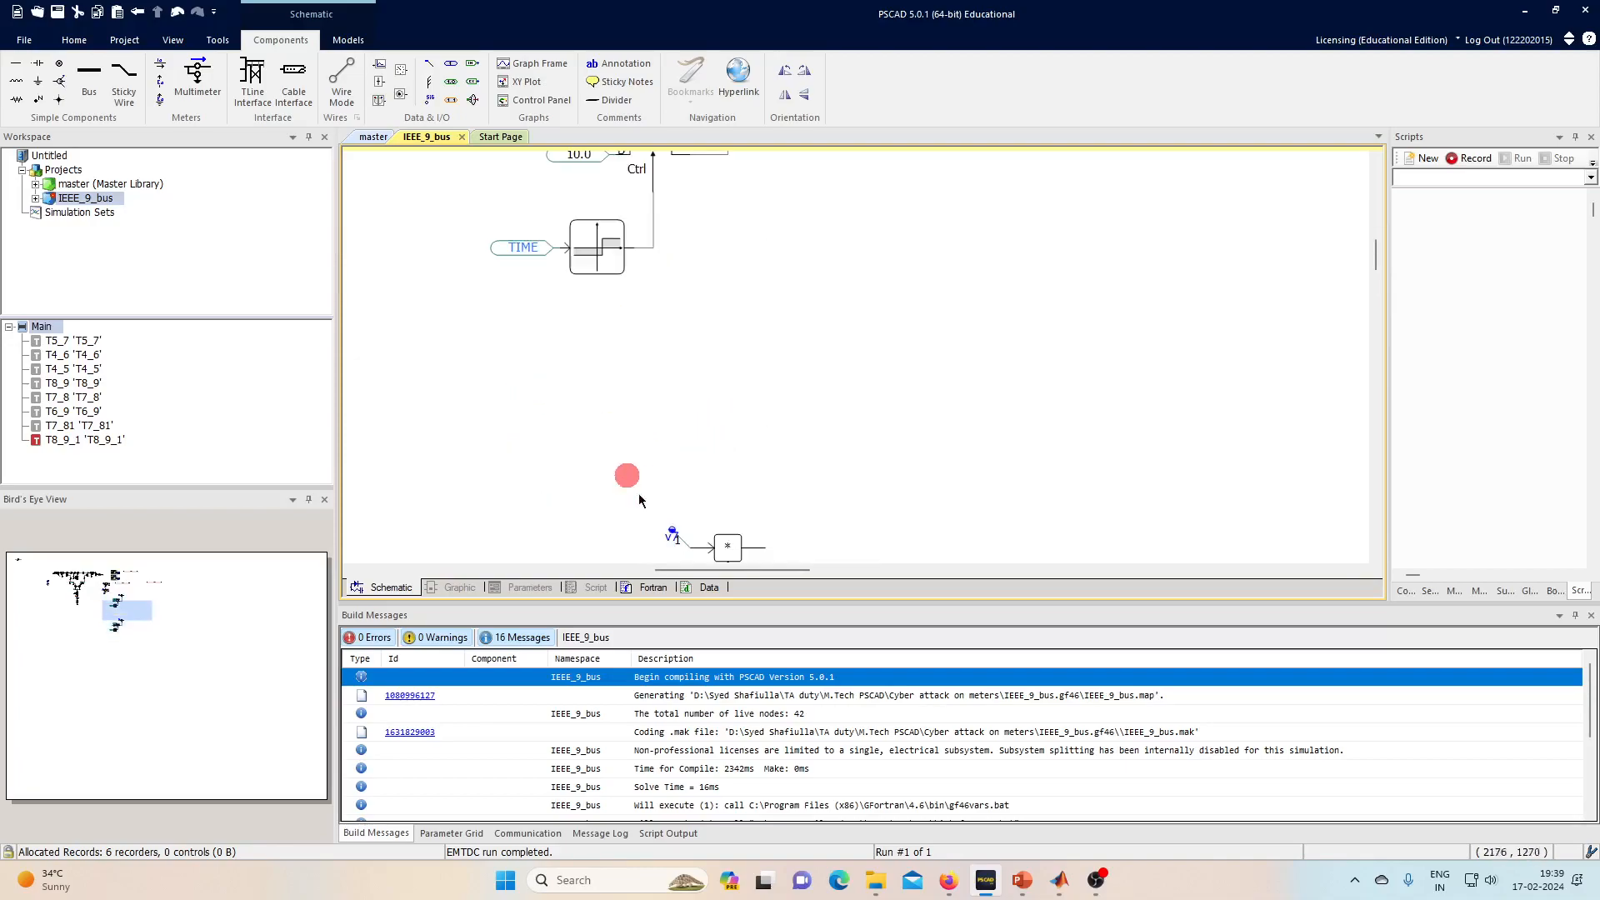
scroll(629, 367, "down", 2)
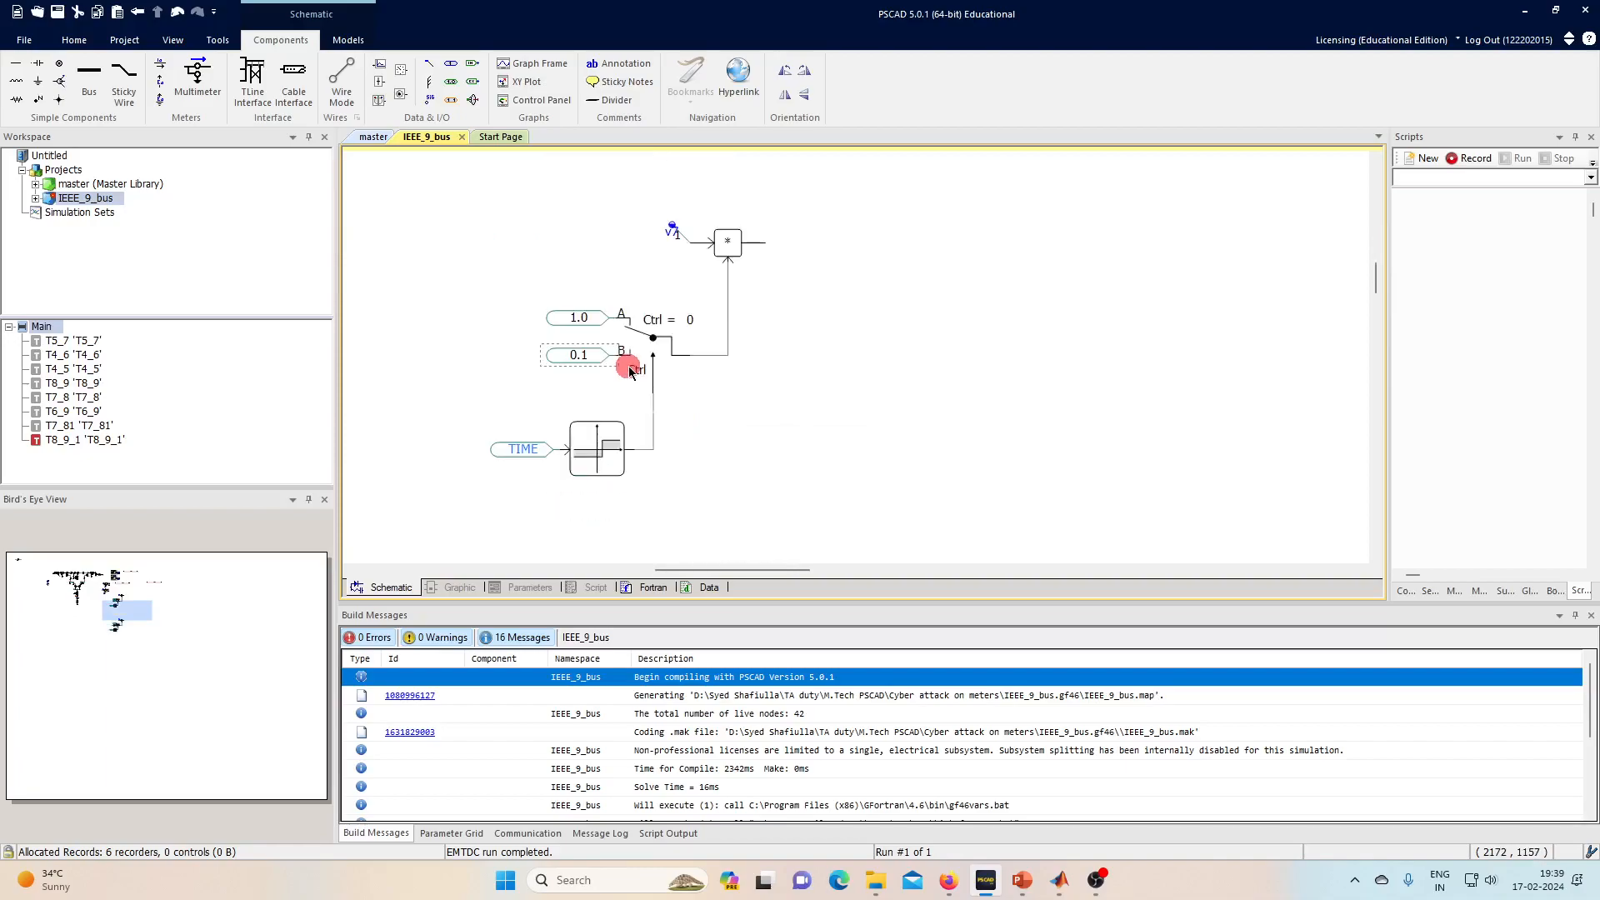
scroll(750, 333, "up", 1)
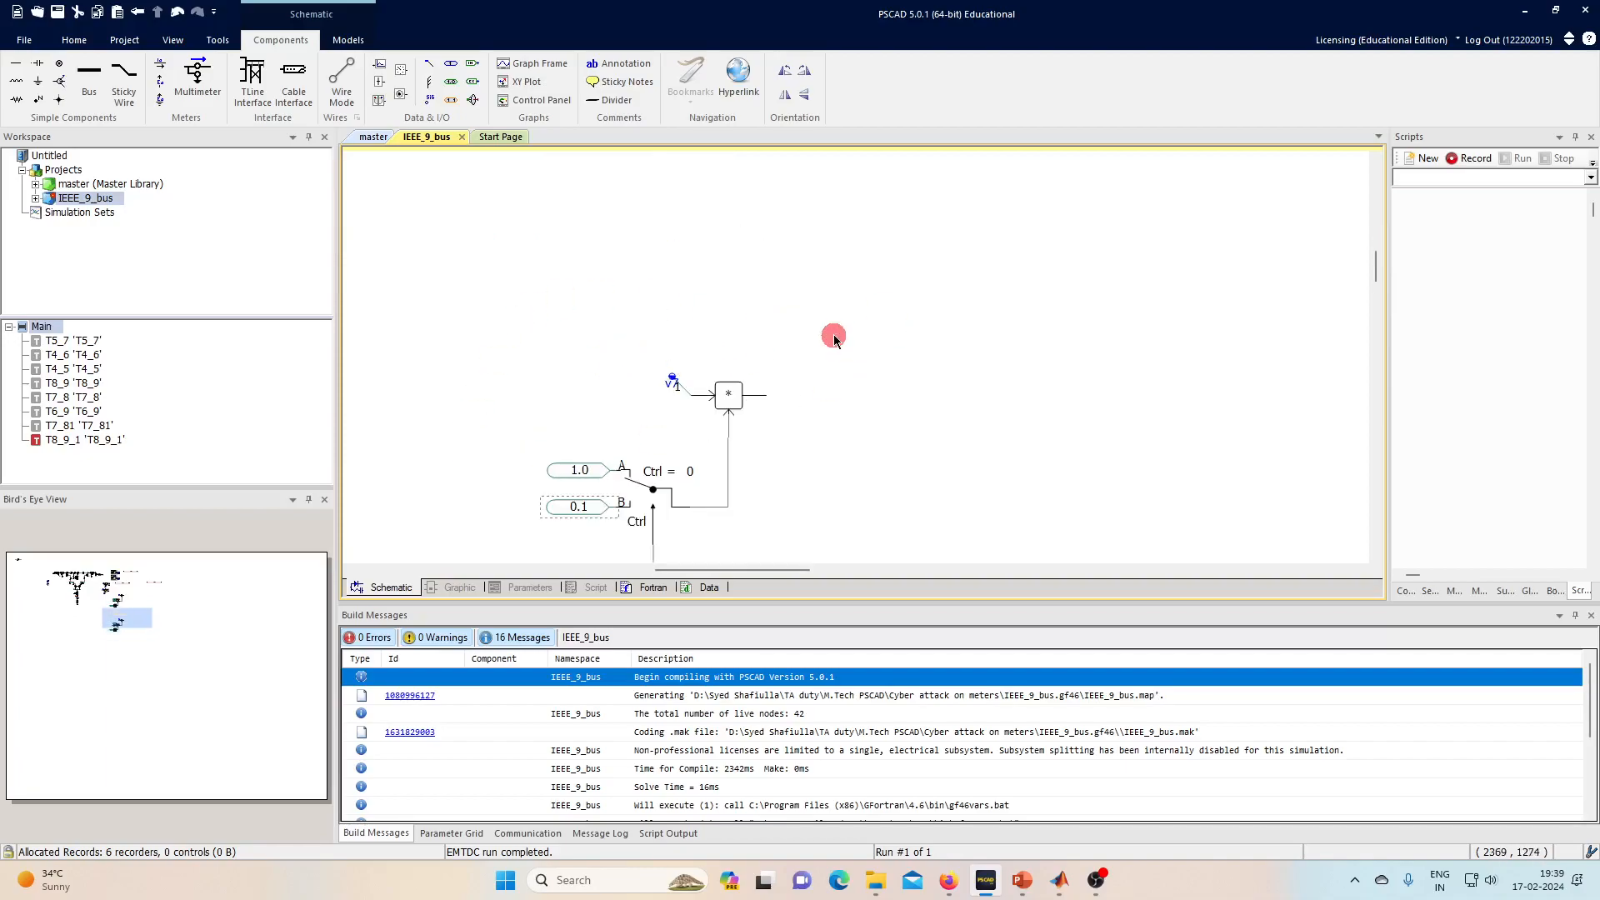
scroll(833, 333, "down", 1)
scroll(688, 309, "up", 2)
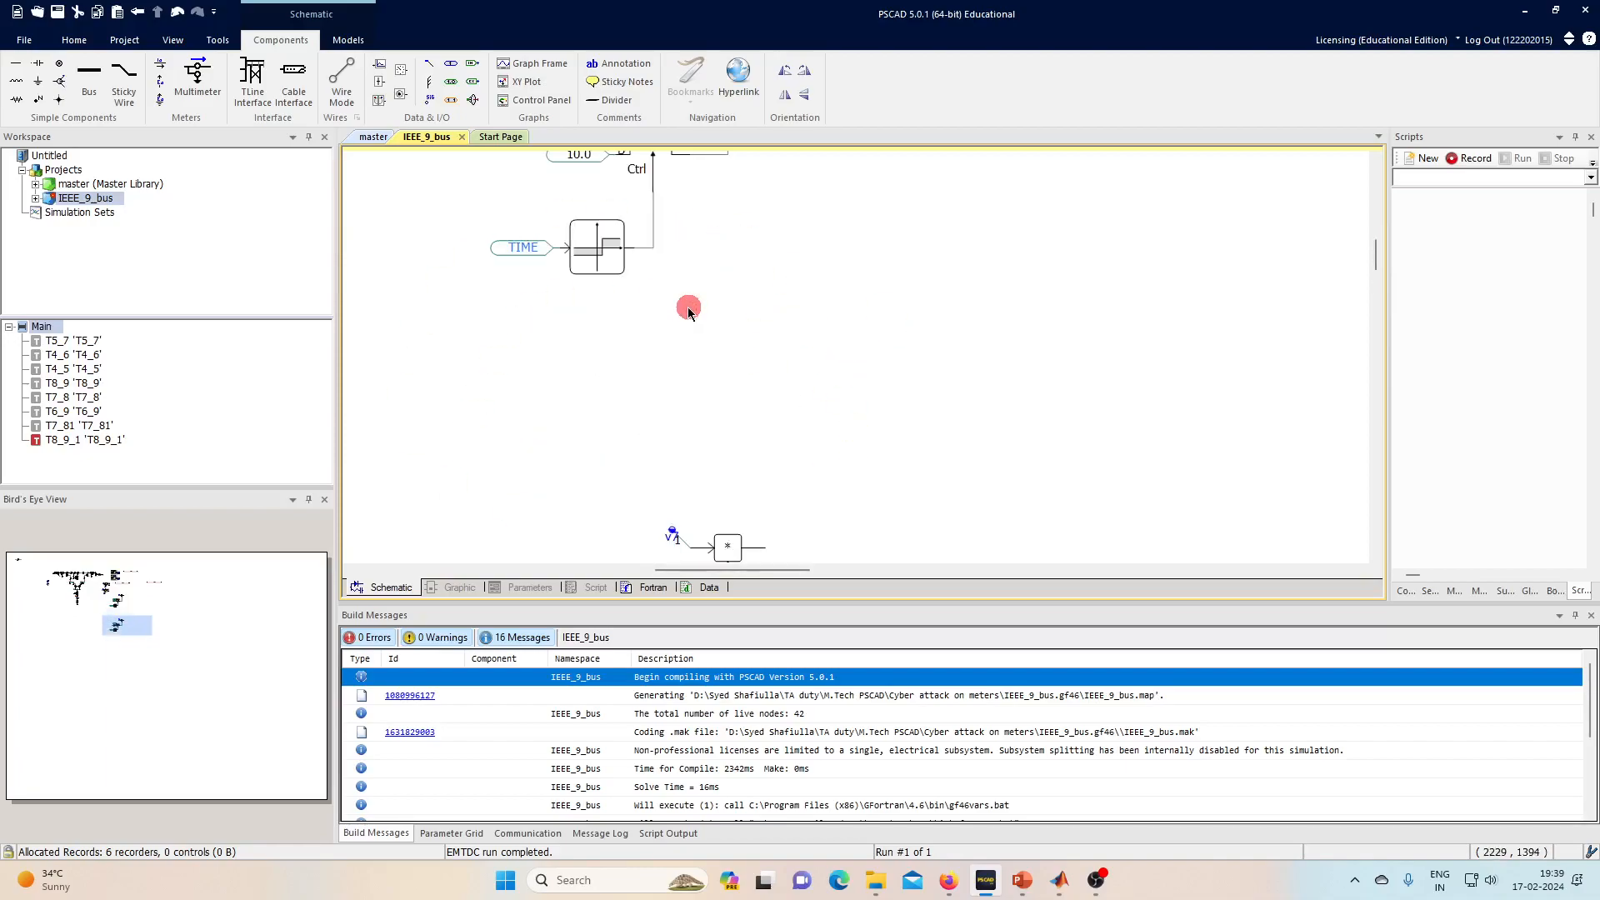
scroll(688, 306, "up", 1)
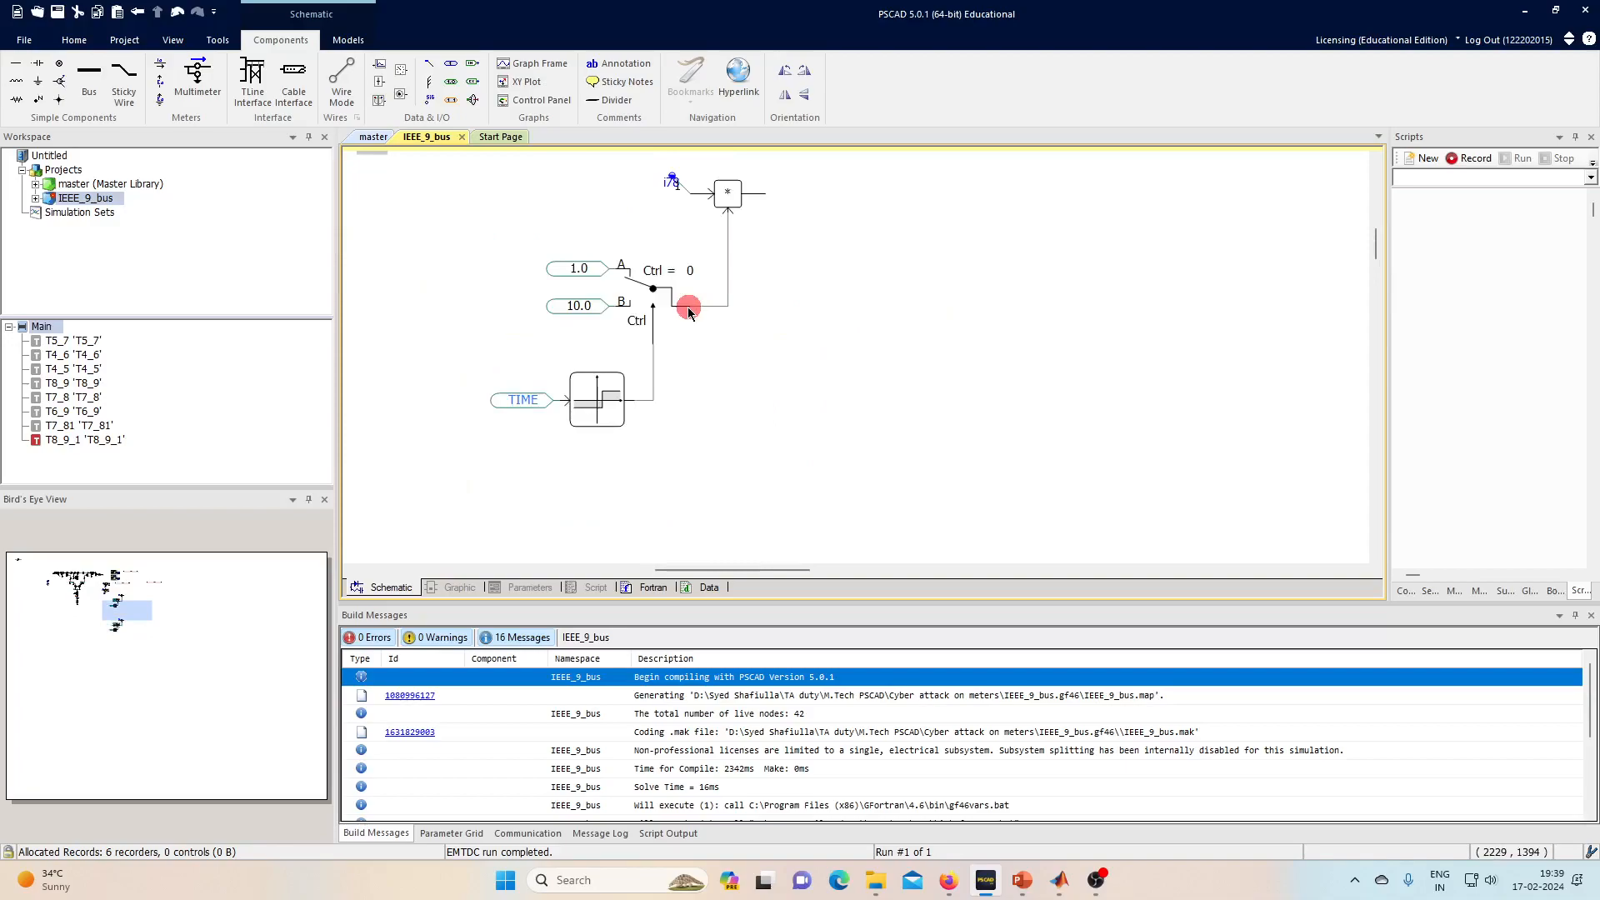
- Place Output Channels after the upper and lower multipliers
left_click(382, 66)
left_click(779, 201)
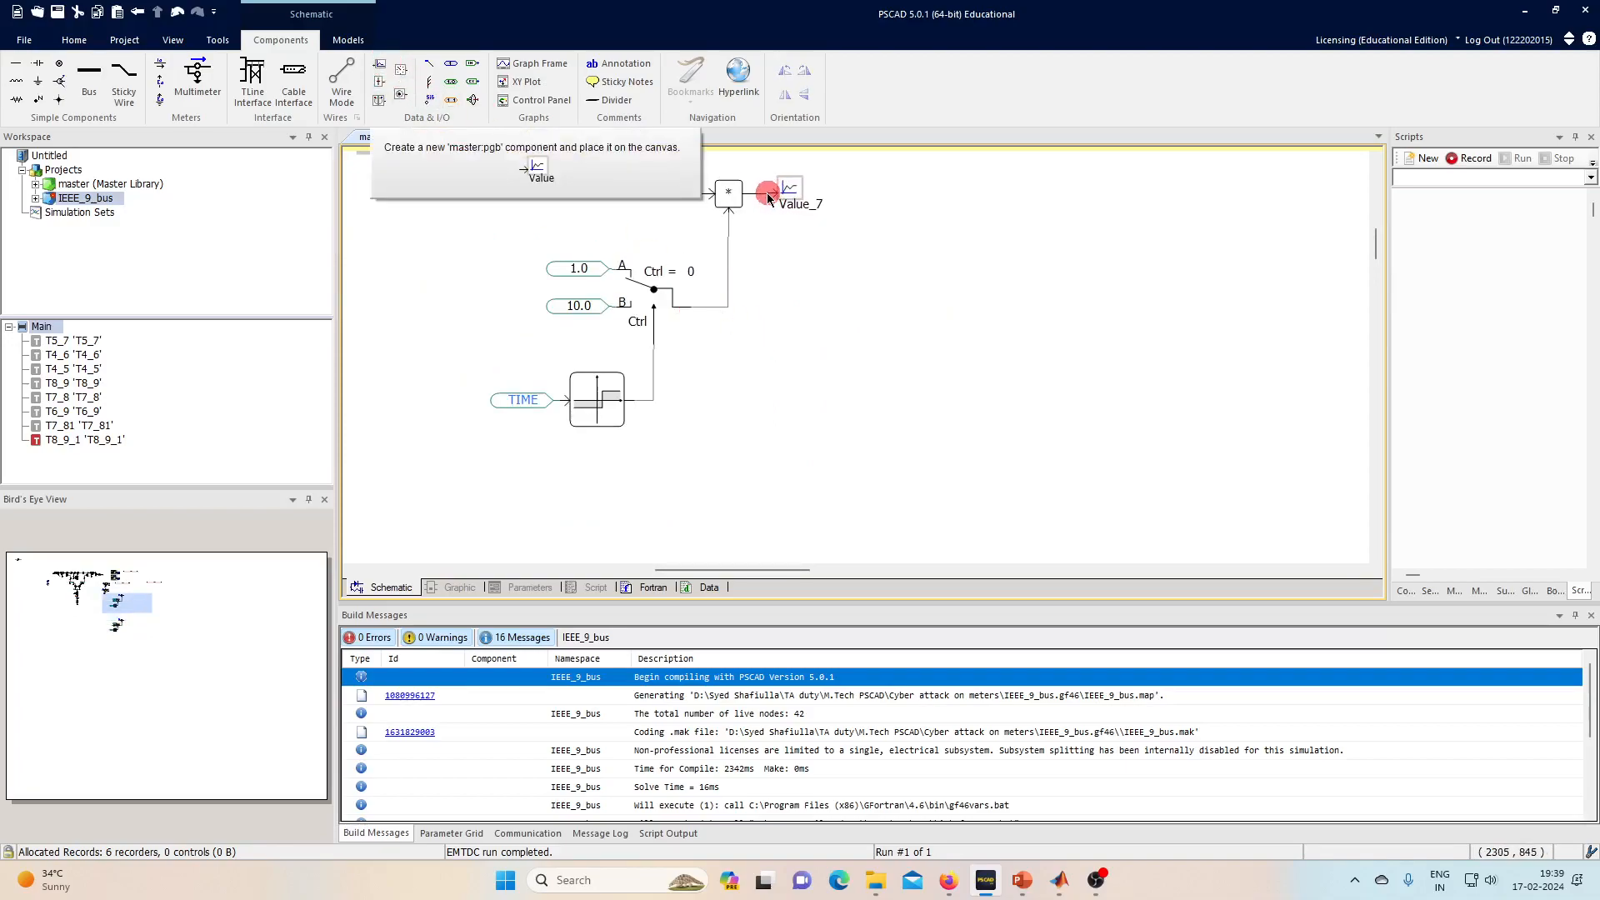
left_click(617, 169)
scroll(597, 250, "down", 1)
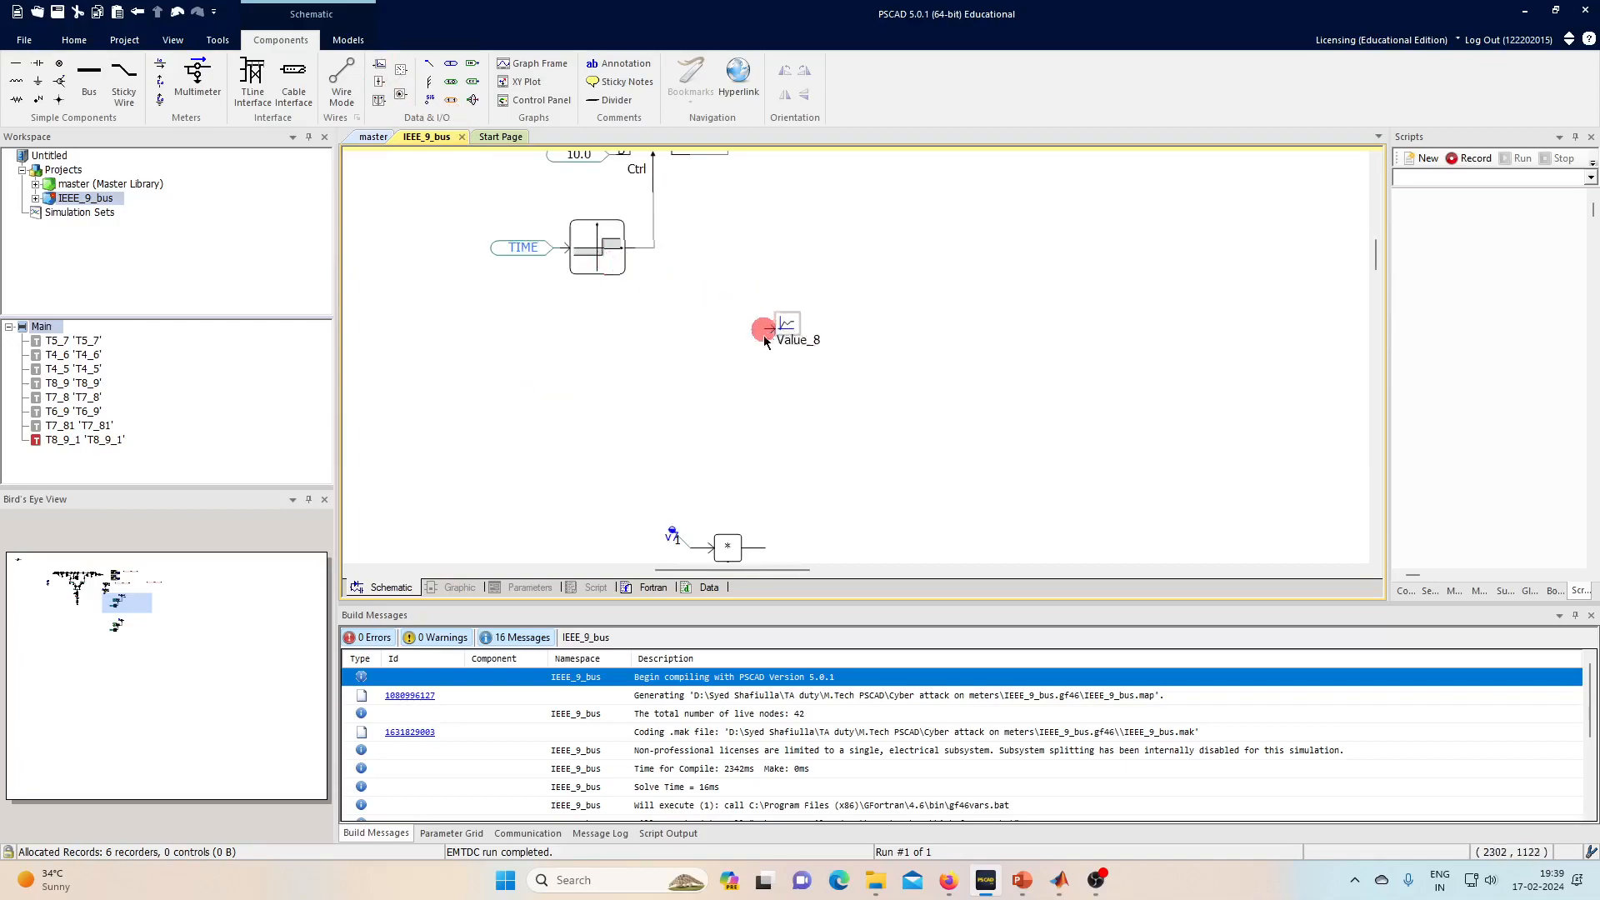
left_click(763, 544)
- Add a graph frame beside the control blocks and plot the Value_8 channel on it
left_click(533, 64)
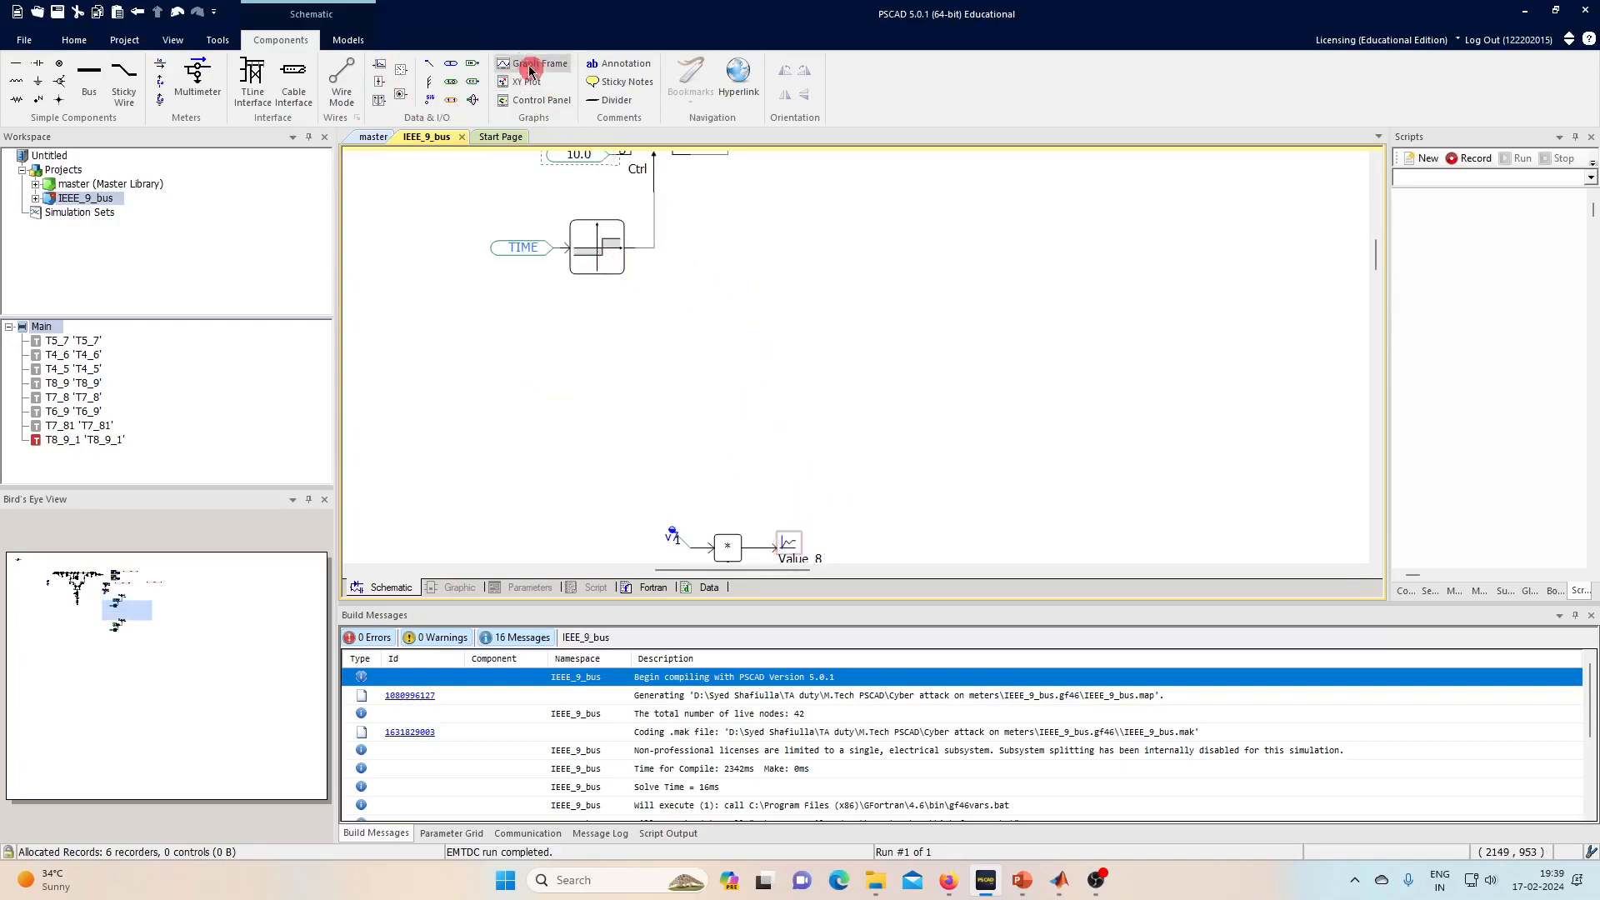
left_click(913, 293)
left_click(875, 216)
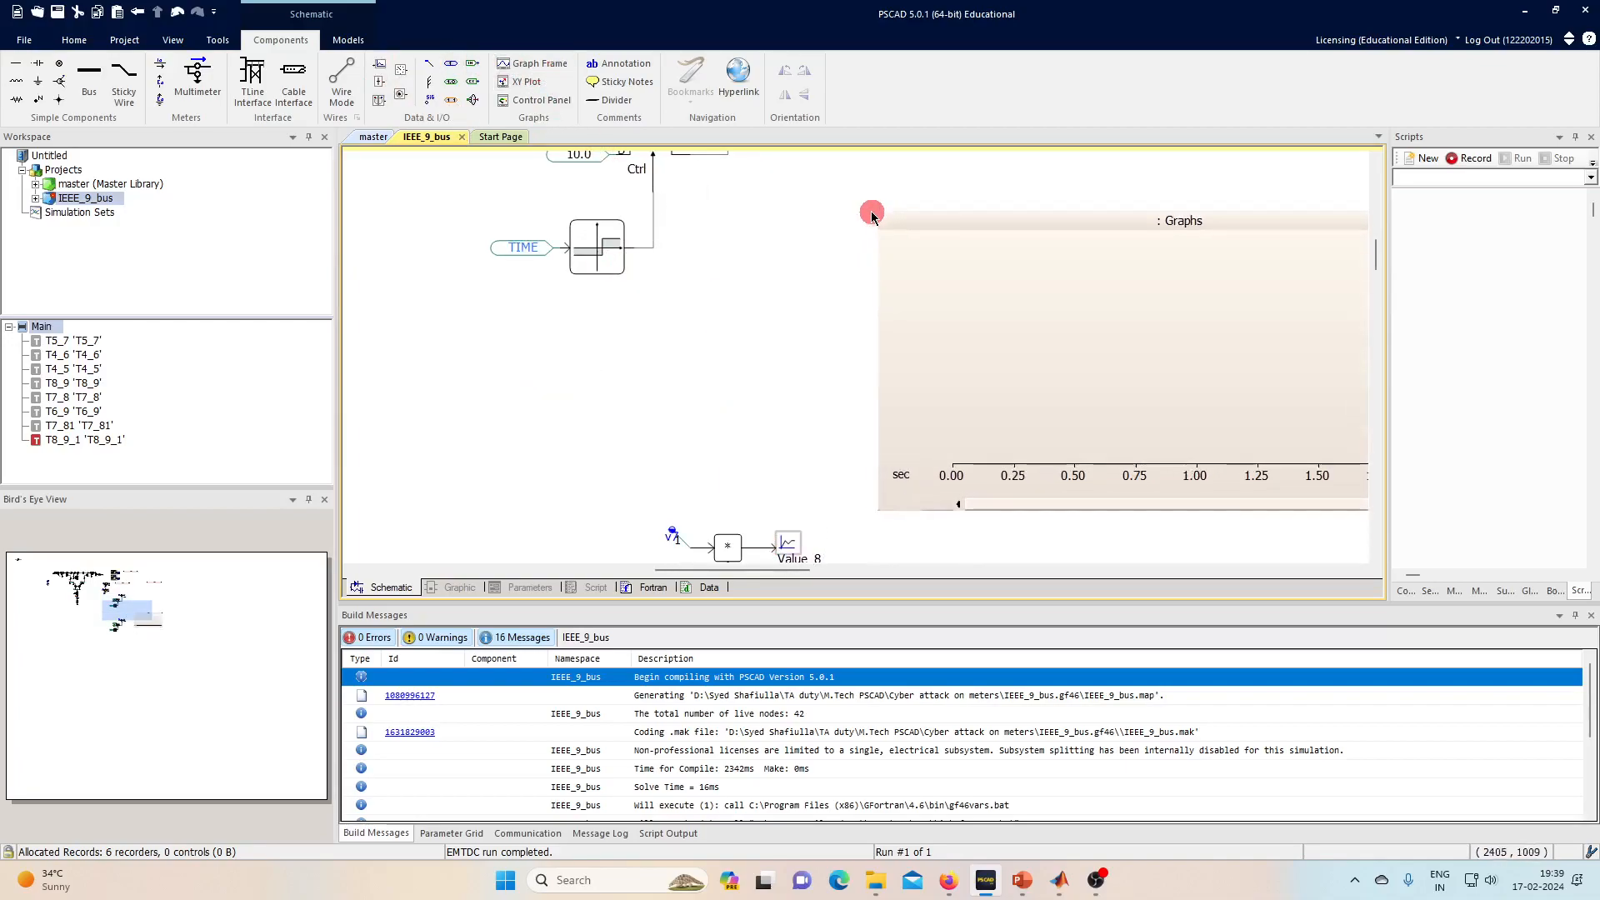
scroll(784, 312, "down", 2)
left_click(783, 461)
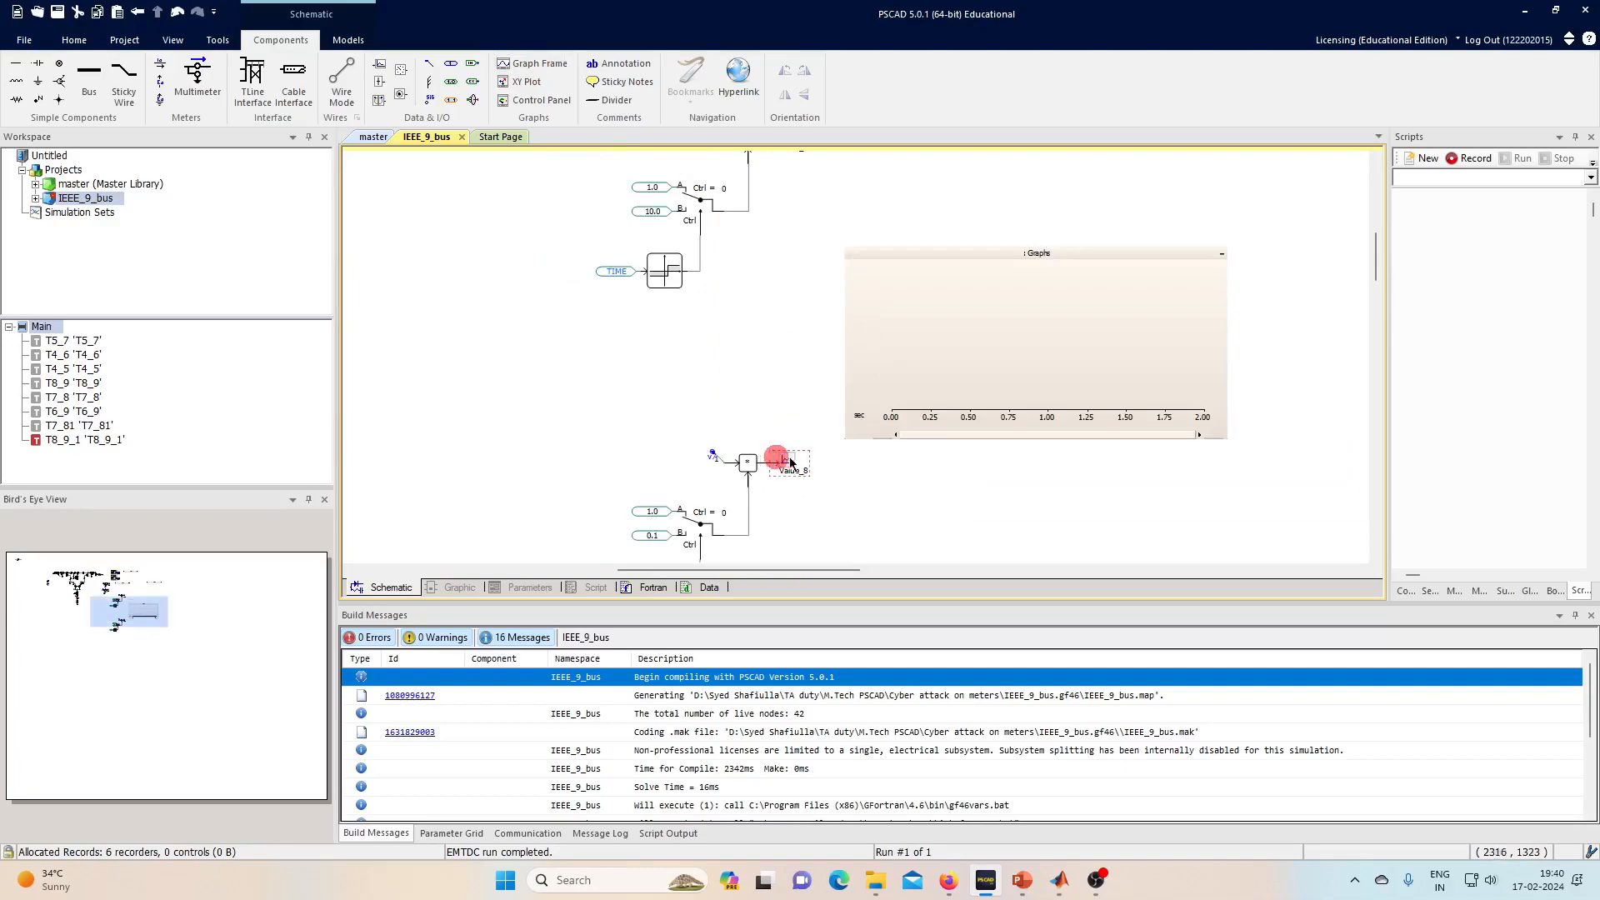
left_click(1036, 361)
key("ctrl+v")
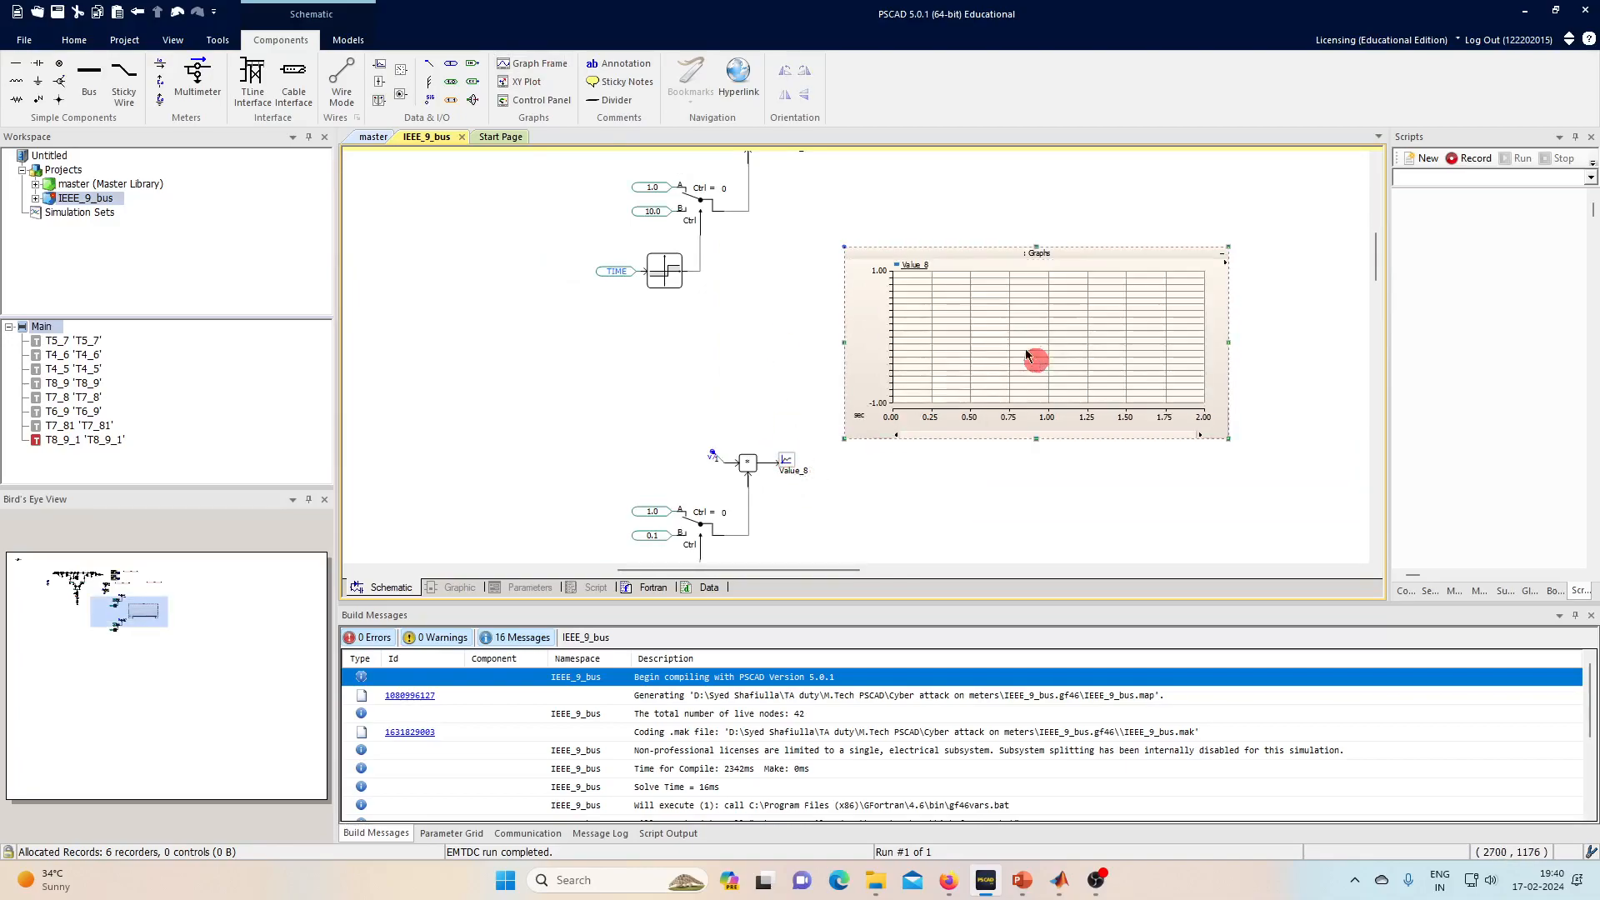
- Add Value_7 as a second curve on the graph and start the simulation
scroll(933, 321, "up", 1)
left_click(797, 244)
left_click_drag(797, 242, 977, 451)
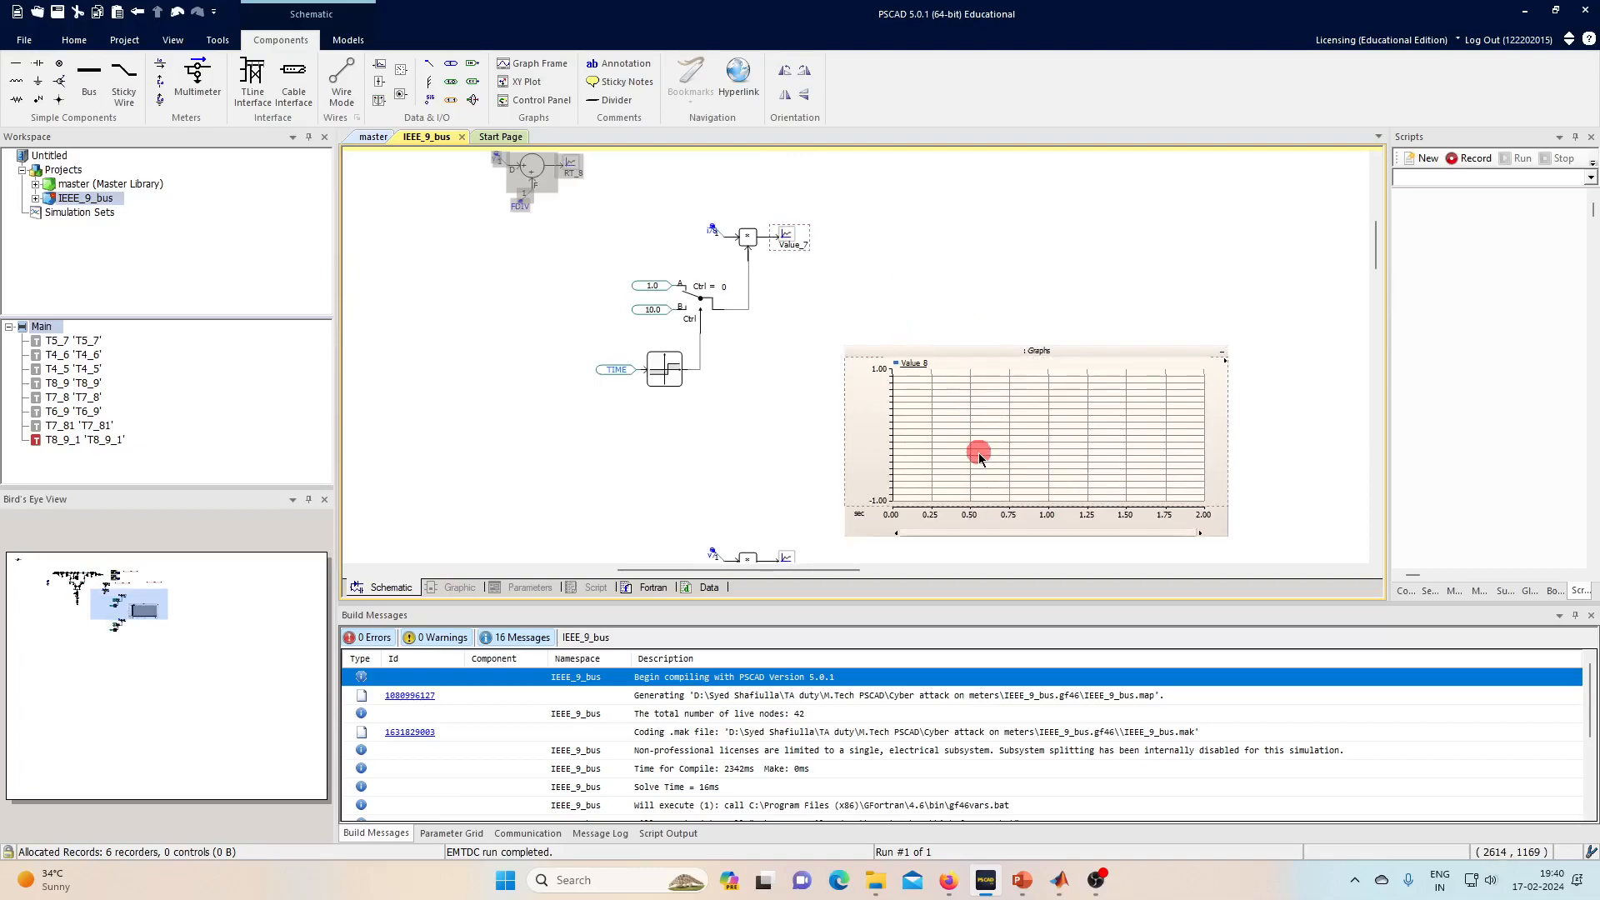
left_click(842, 213)
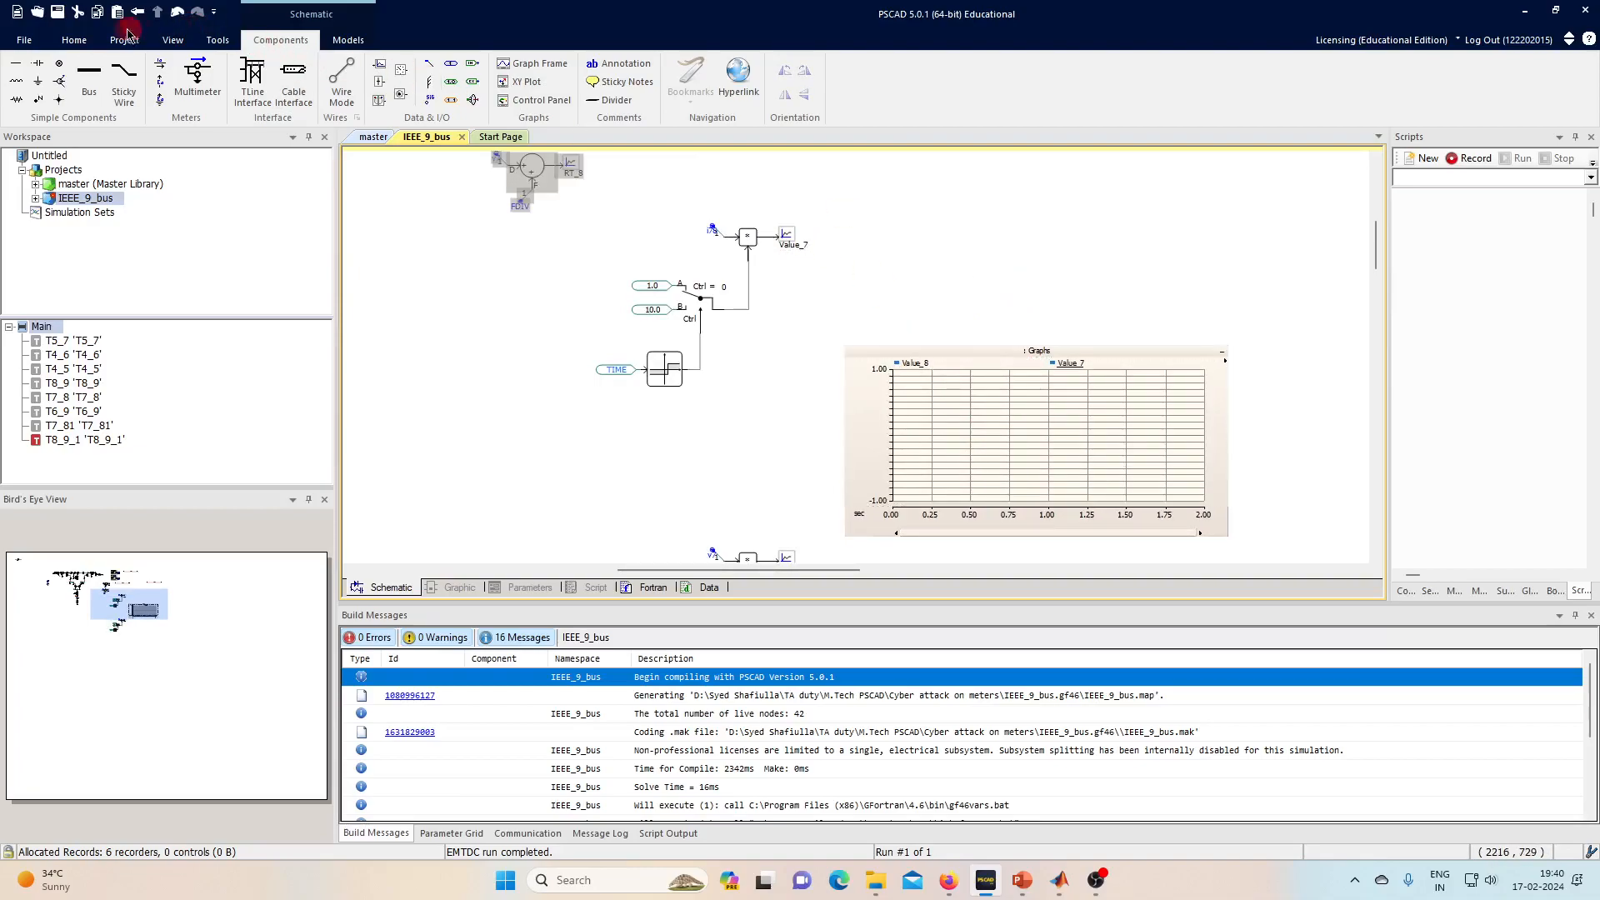
left_click(74, 39)
left_click(237, 63)
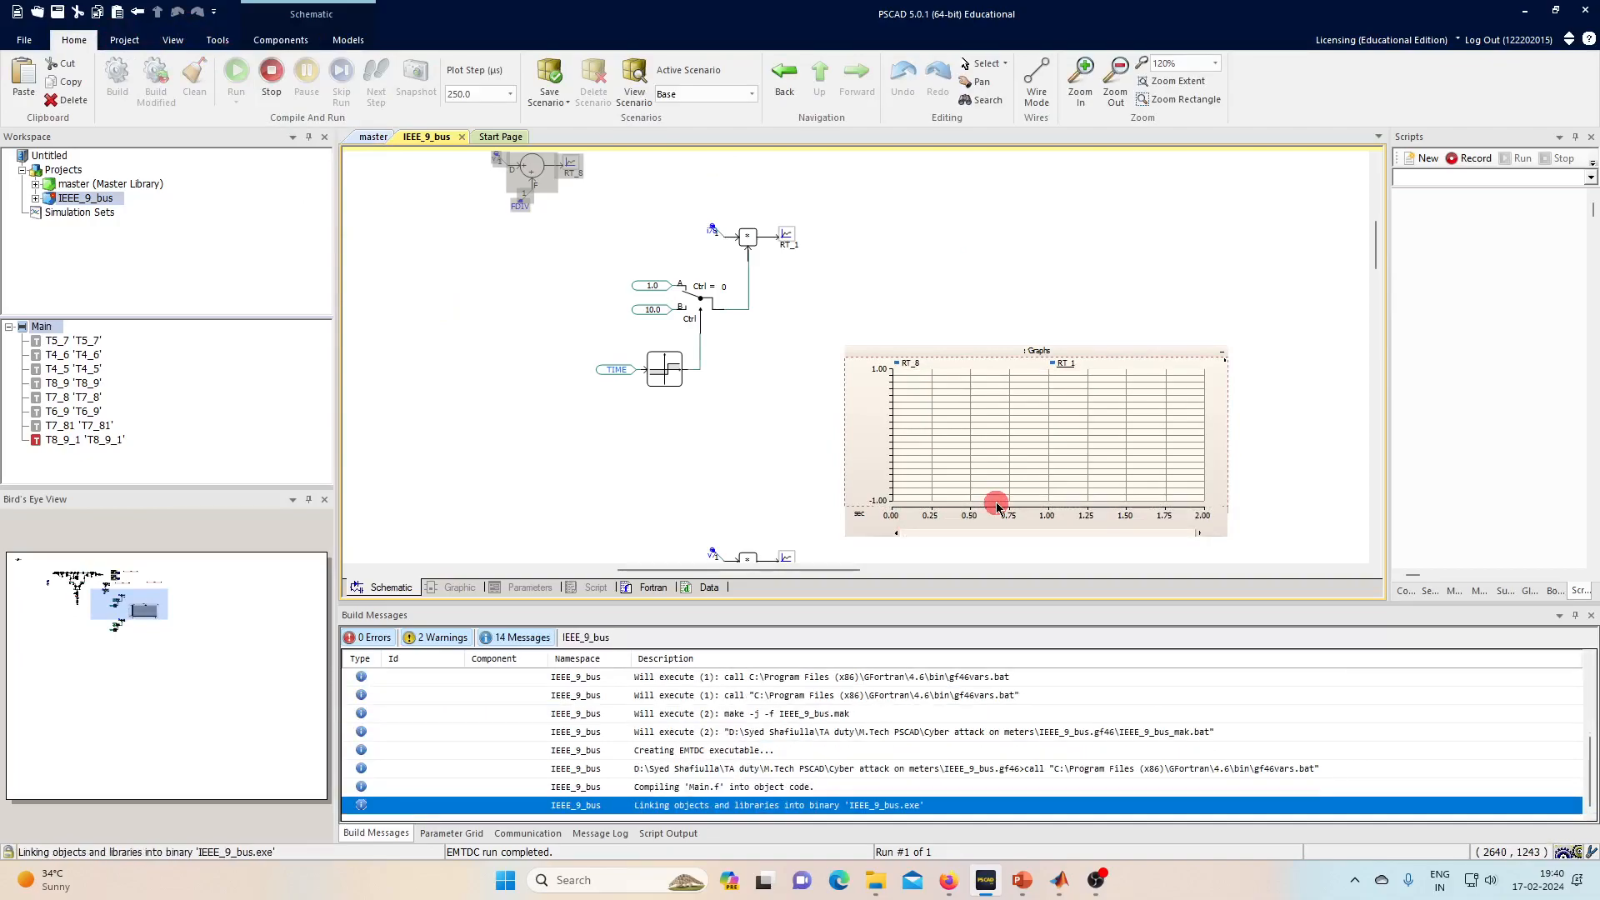
- Fit the graph's vertical axis, then hide the RT_8 curve and rescale to the remaining trace
left_click(954, 467)
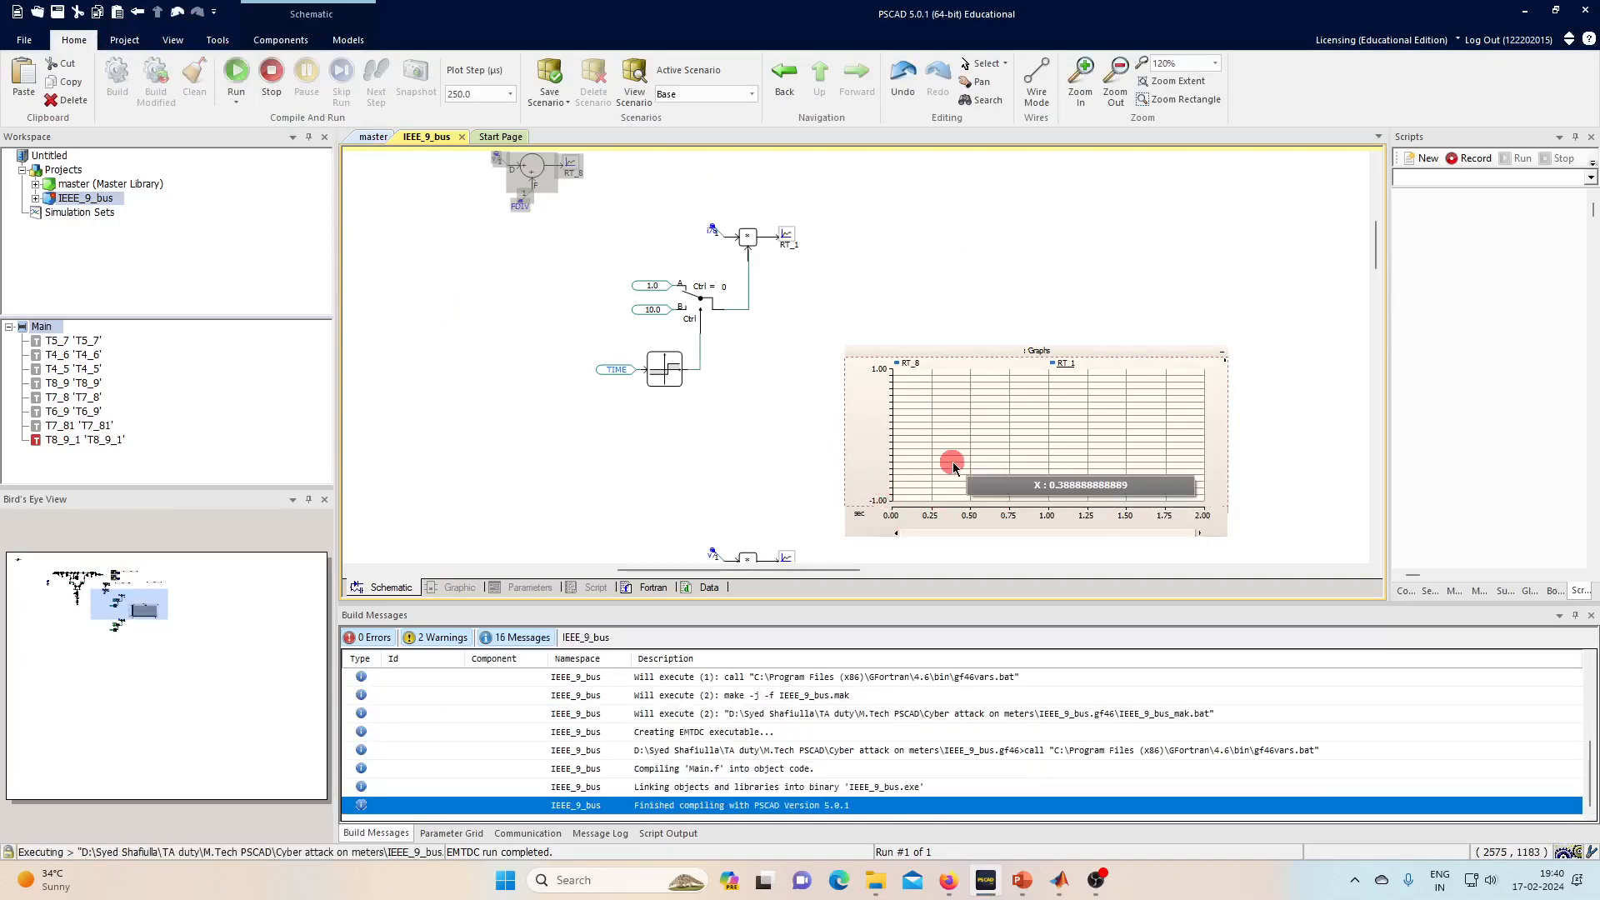
scroll(740, 407, "down", 2)
scroll(875, 383, "up", 1)
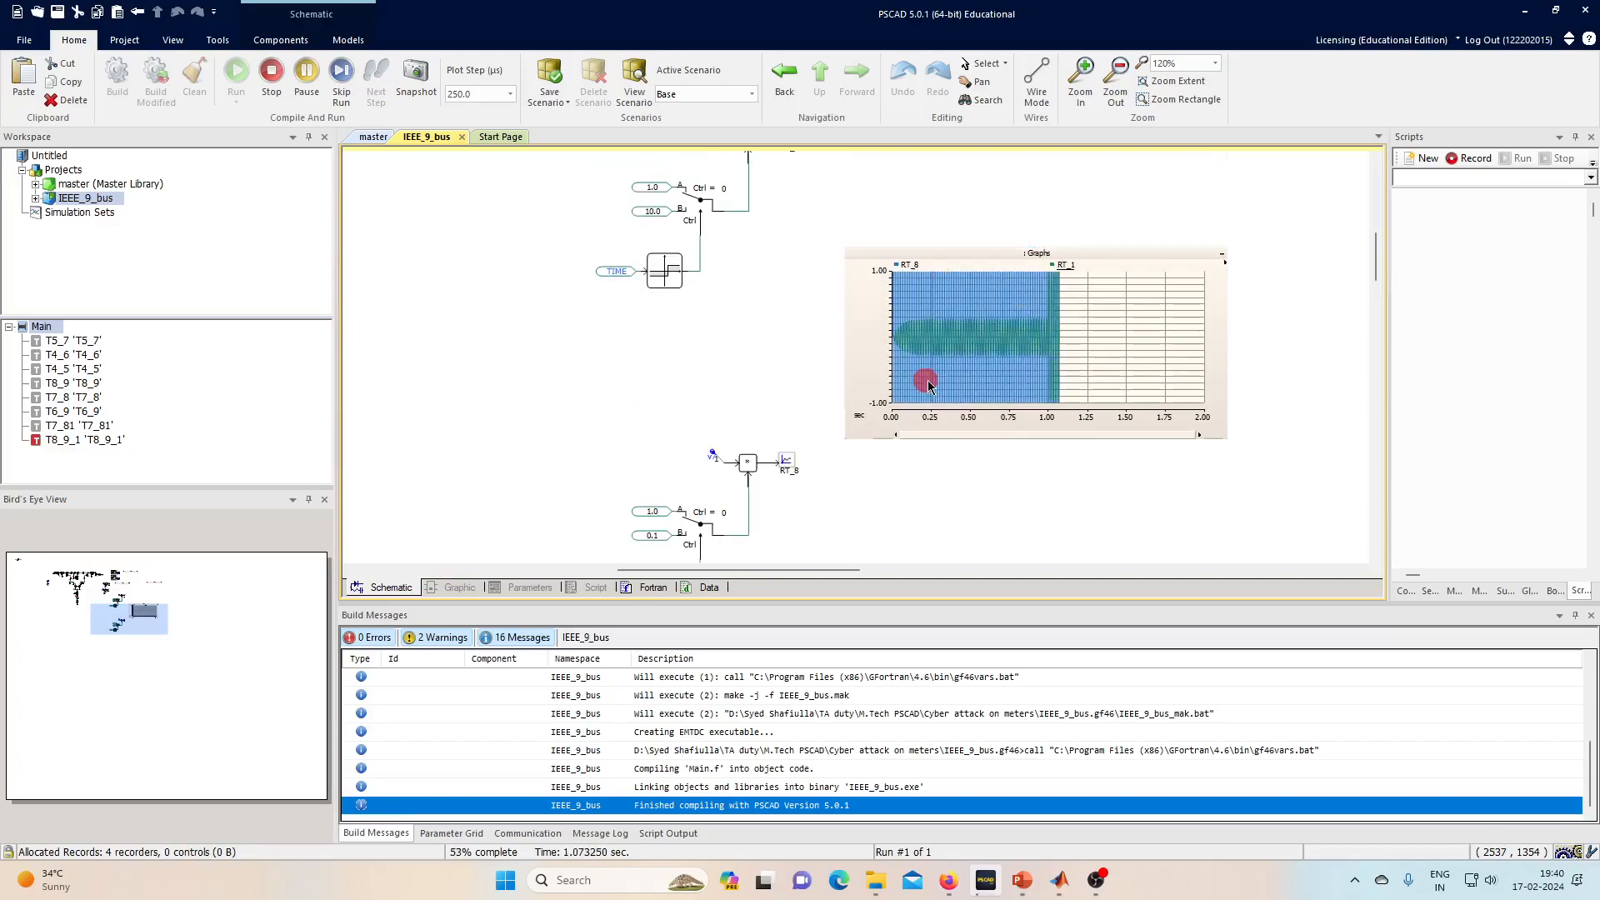
left_click(1038, 345)
key("y")
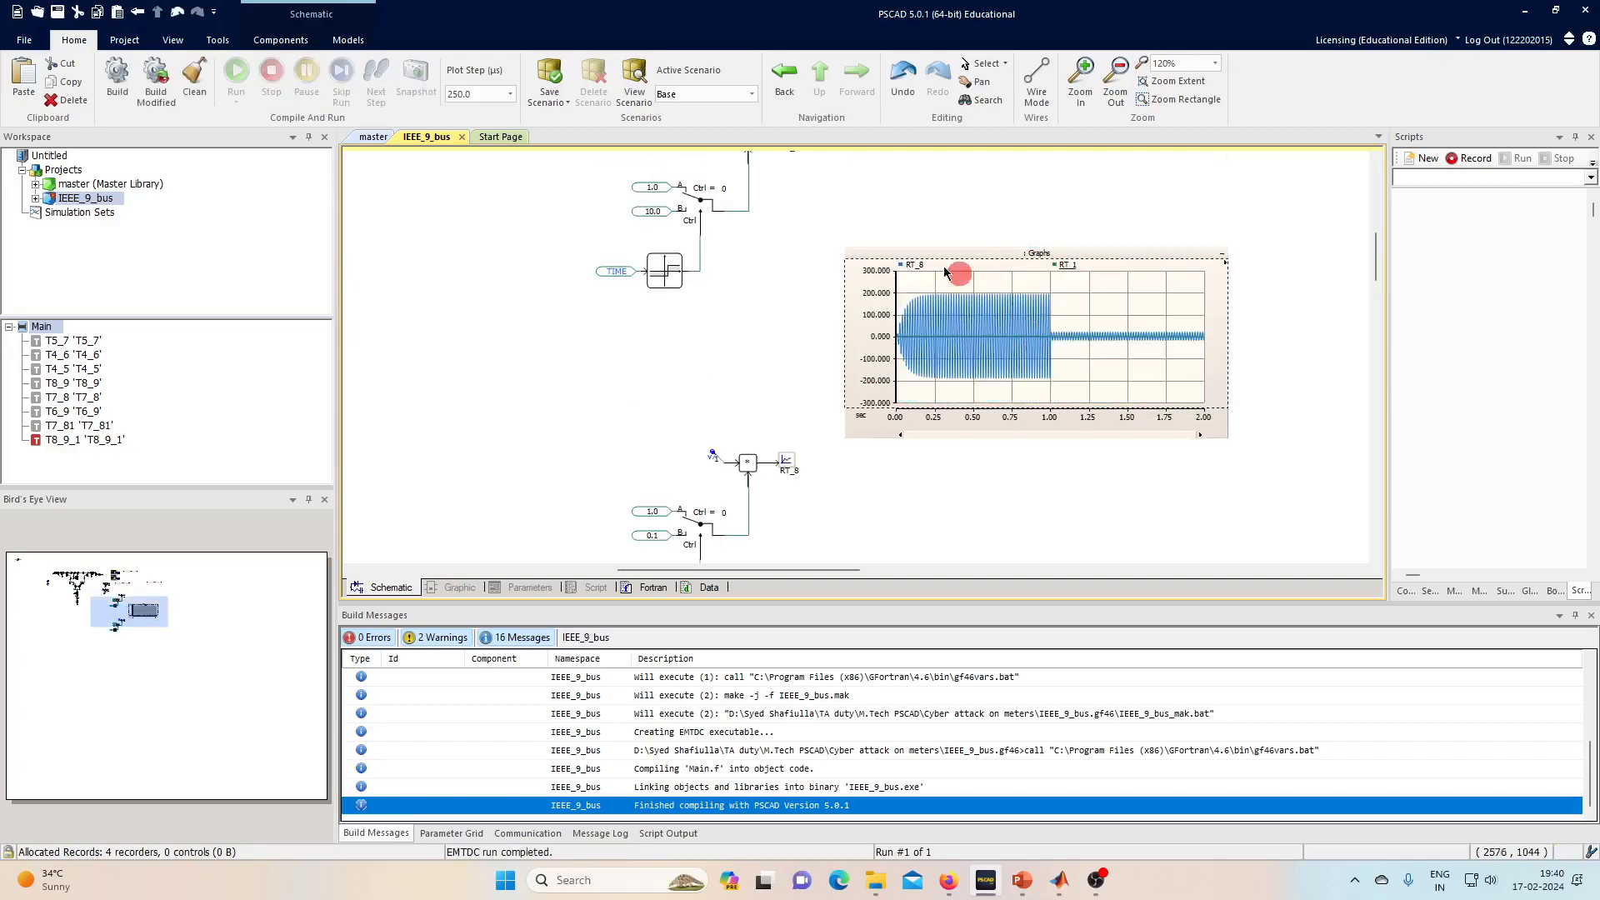
left_click(900, 264)
left_click(964, 295)
left_click(997, 352)
key("y")
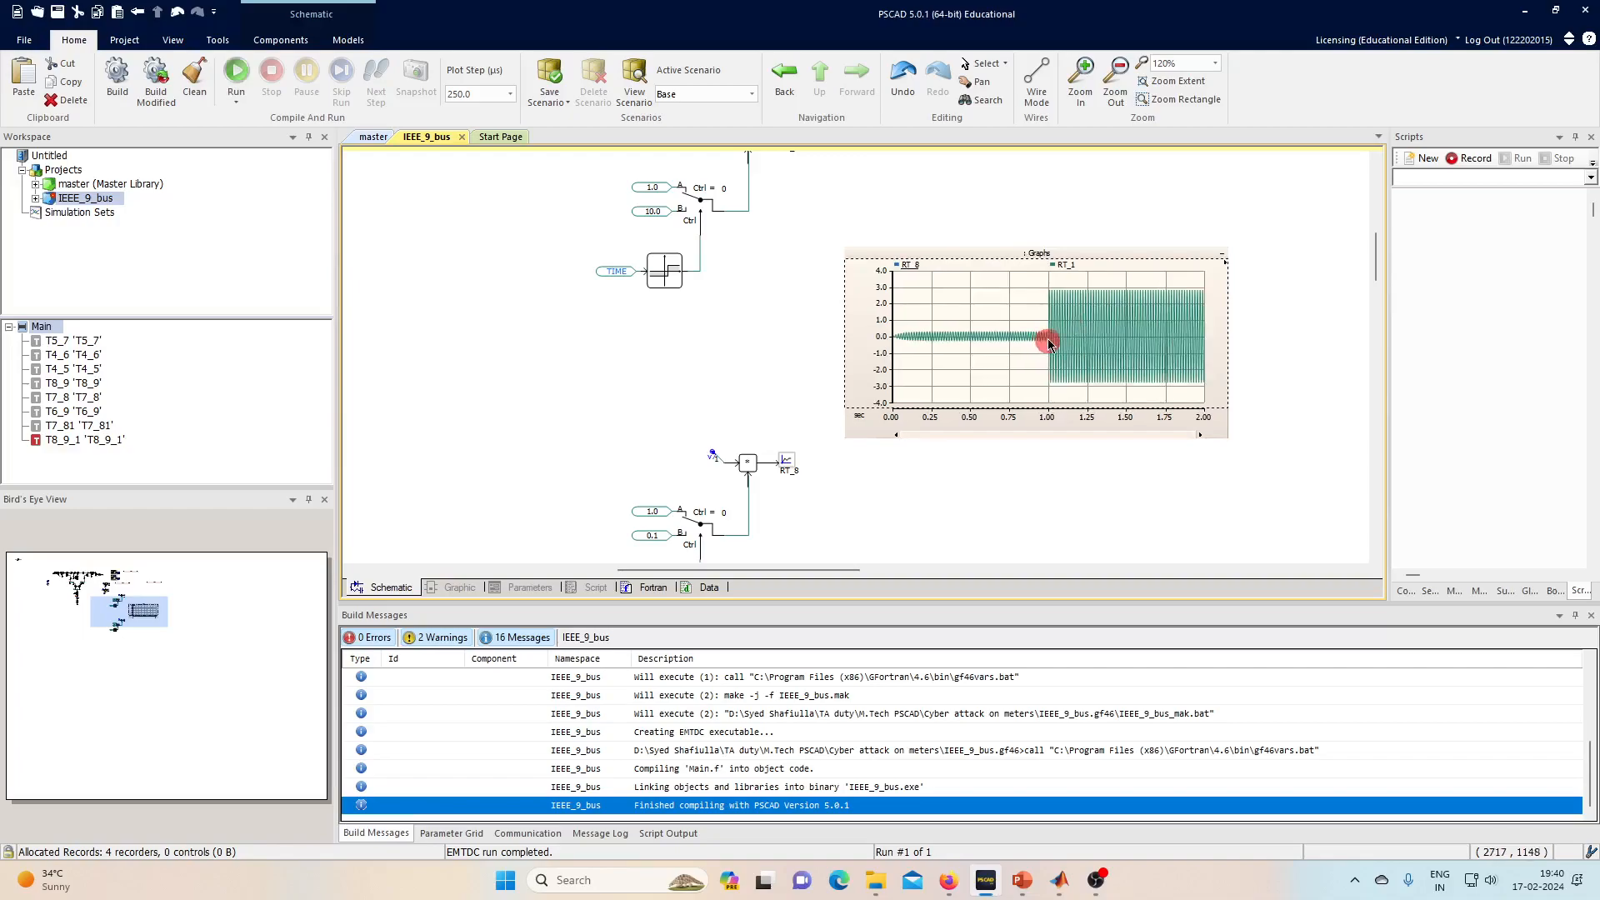
- Zoom the time axis to 0.90–1.15 s, then reset it to 0–2 s
scroll(1075, 341, "up", 1)
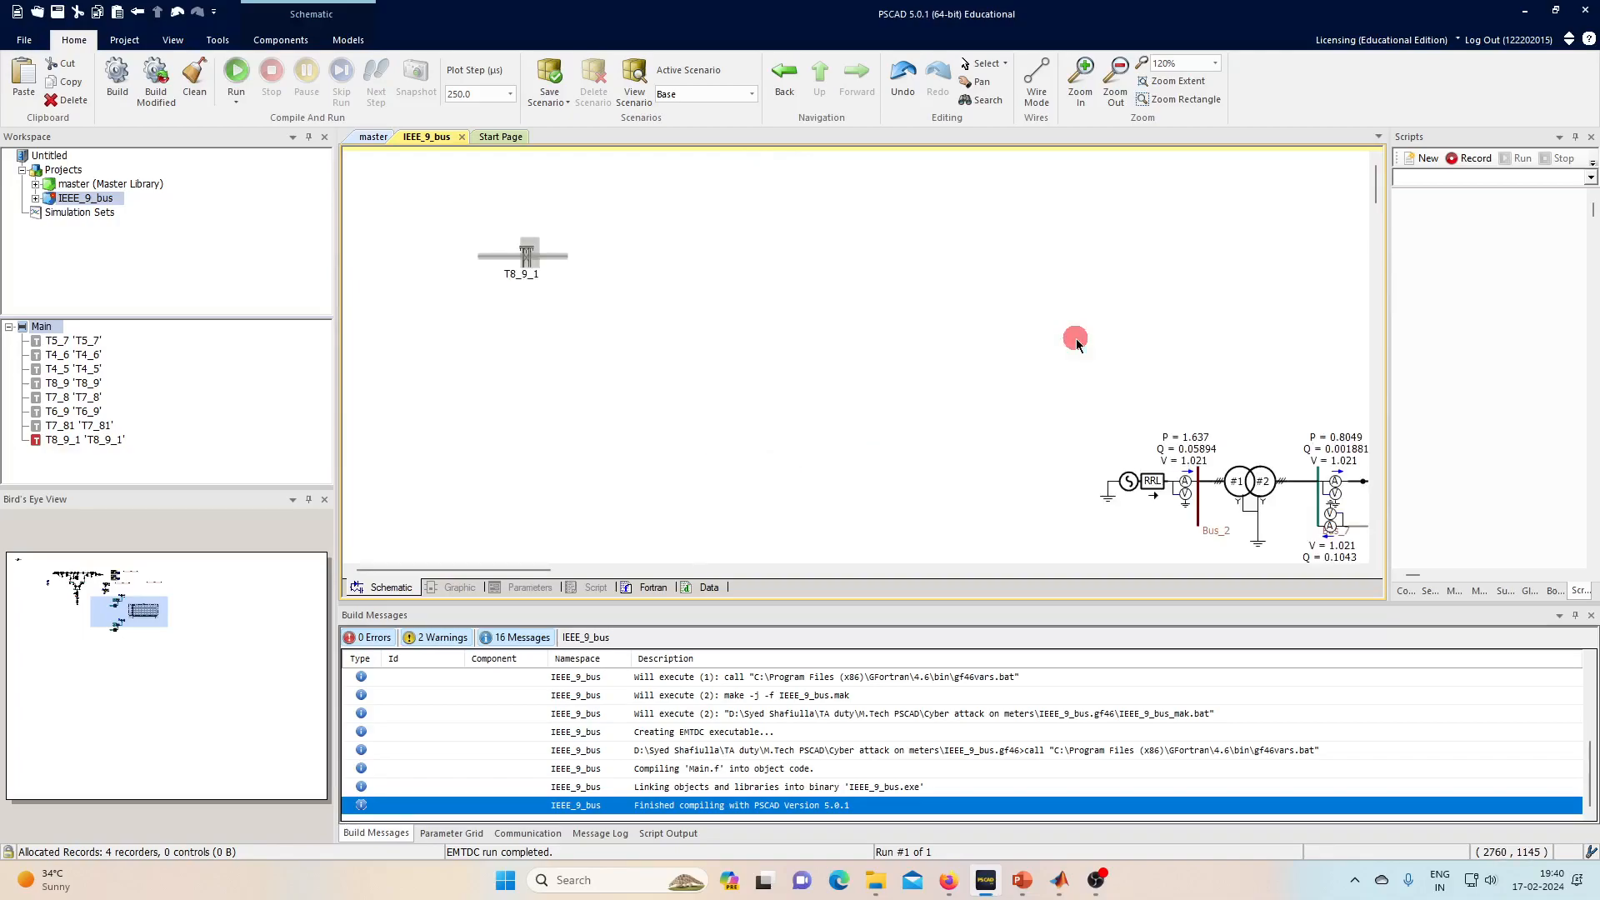
scroll(826, 400, "down", 2)
left_click(143, 609)
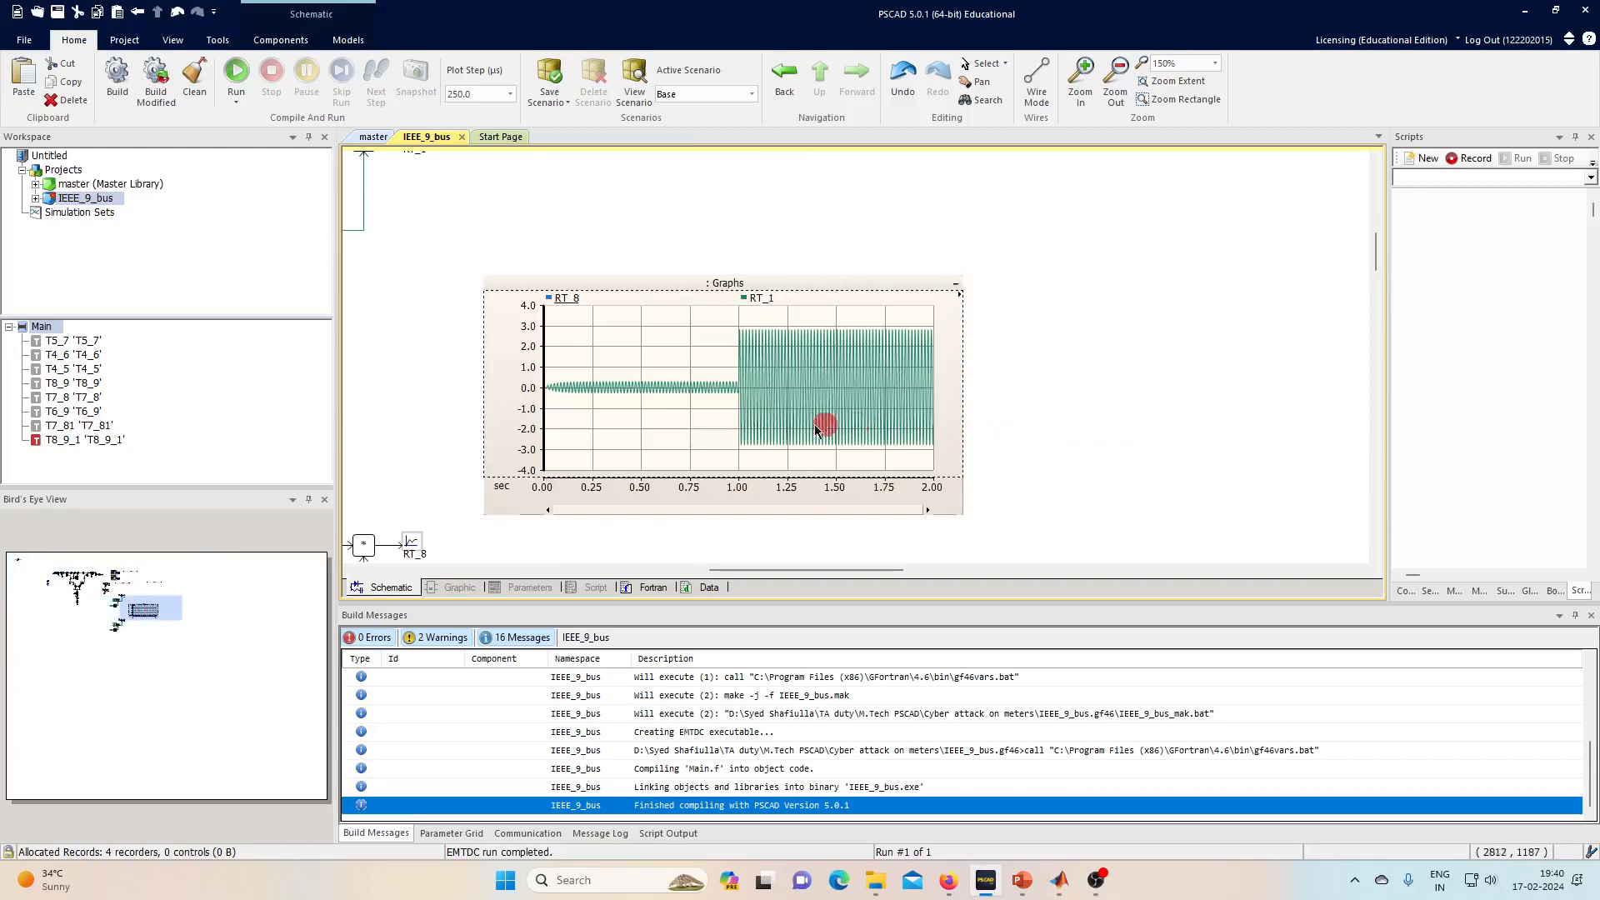
scroll(746, 413, "up", 1)
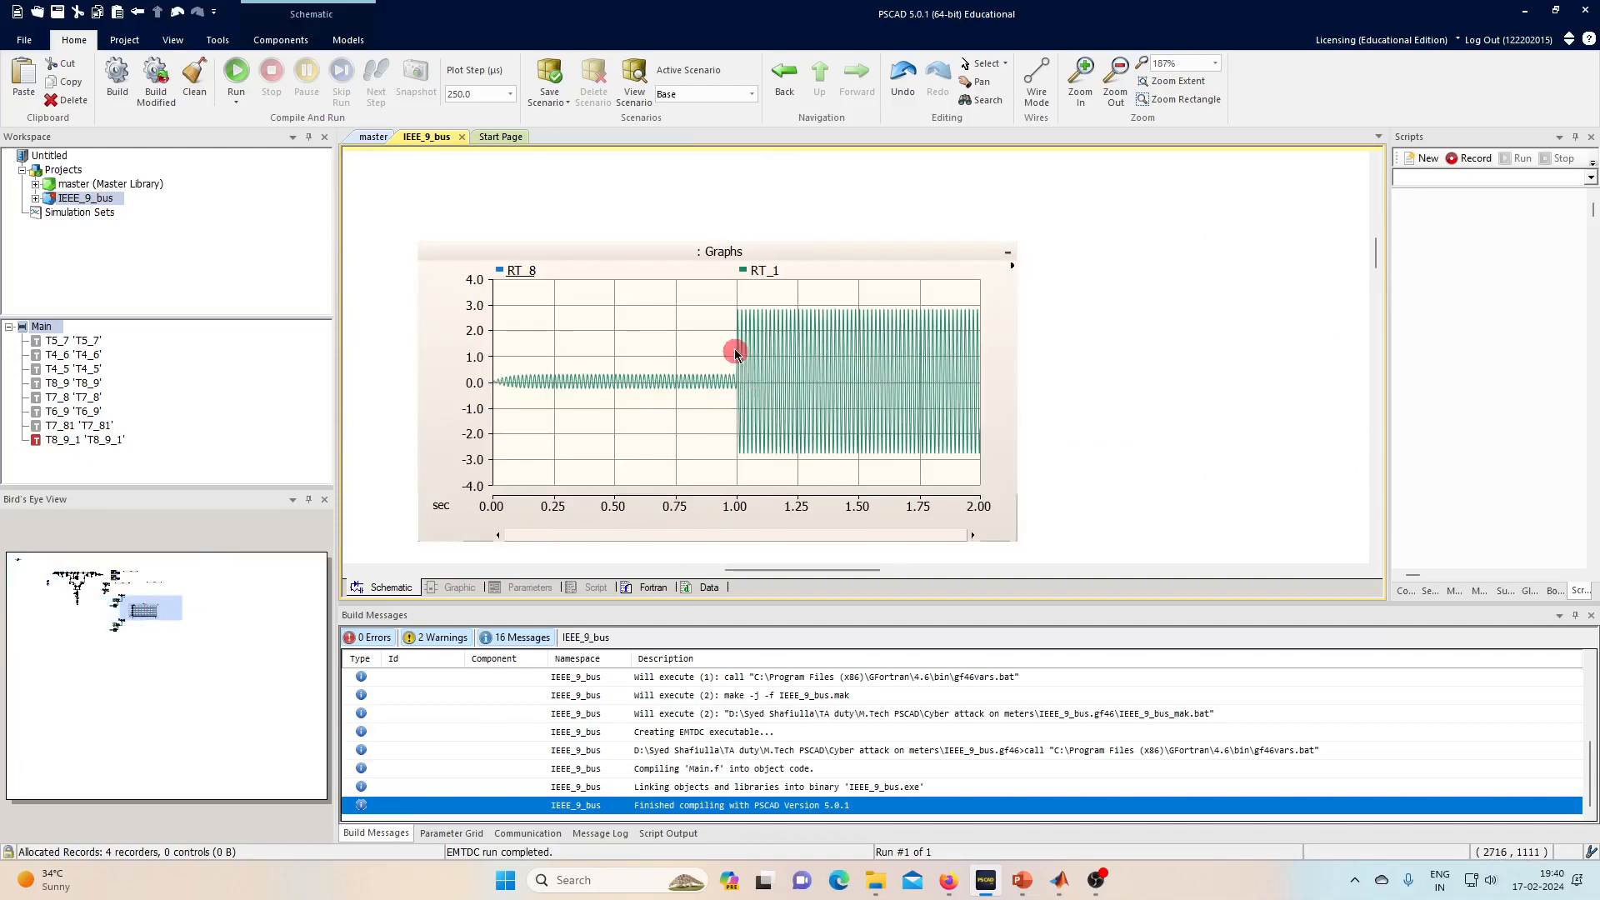
left_click_drag(717, 360, 773, 367)
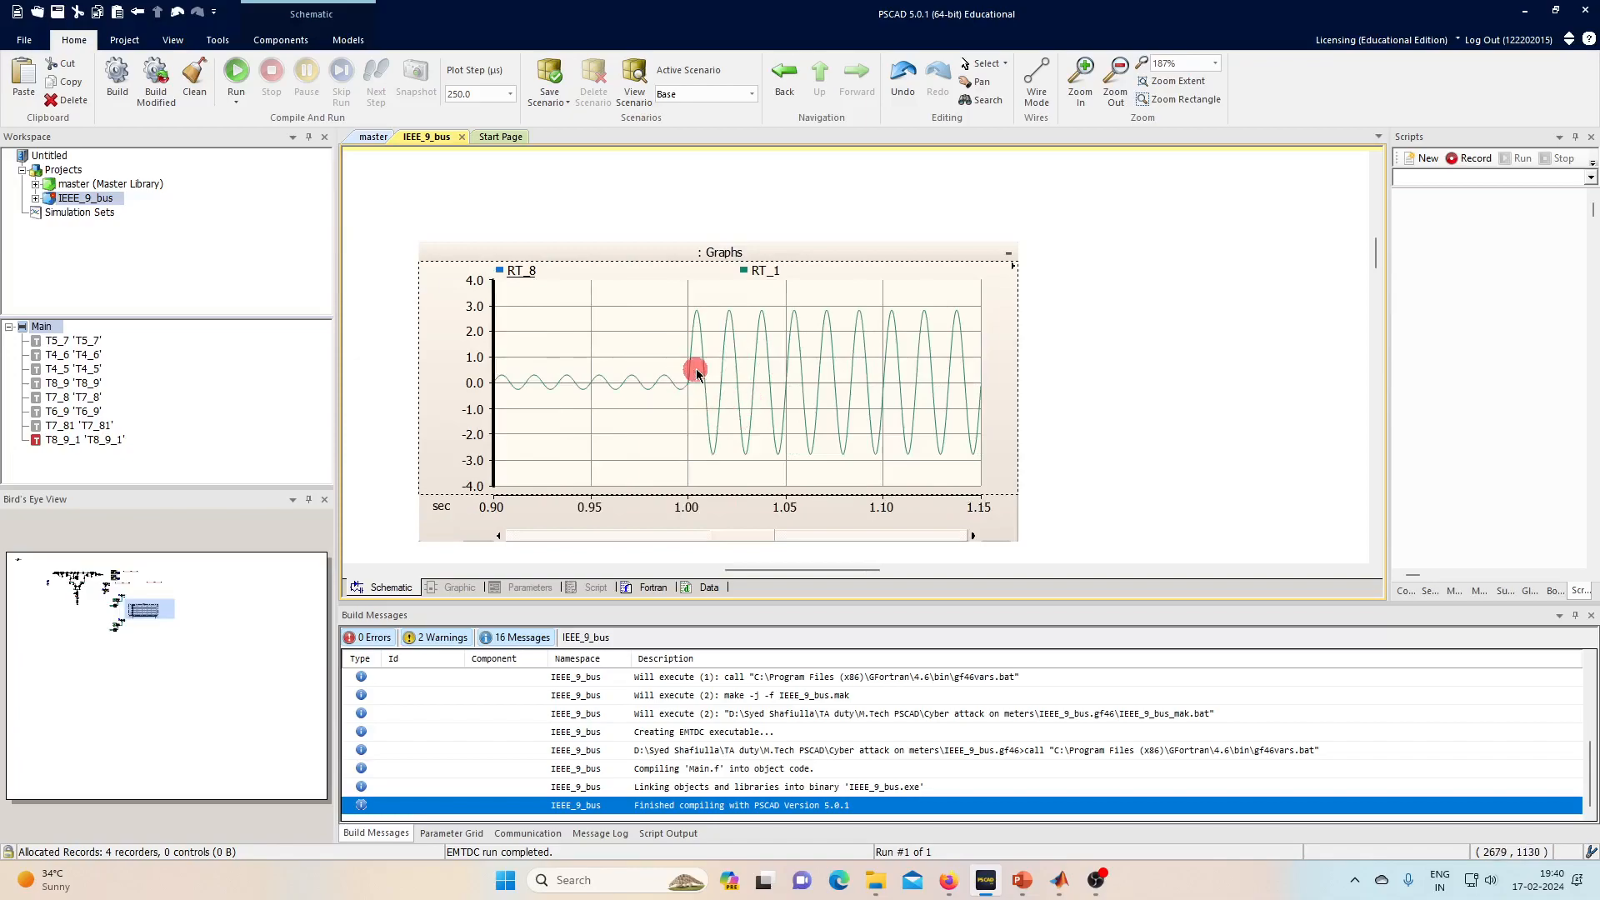
key("x")
- Hide RT_1, make RT_8 visible, and fit the vertical axis to about ±300
left_click(756, 272)
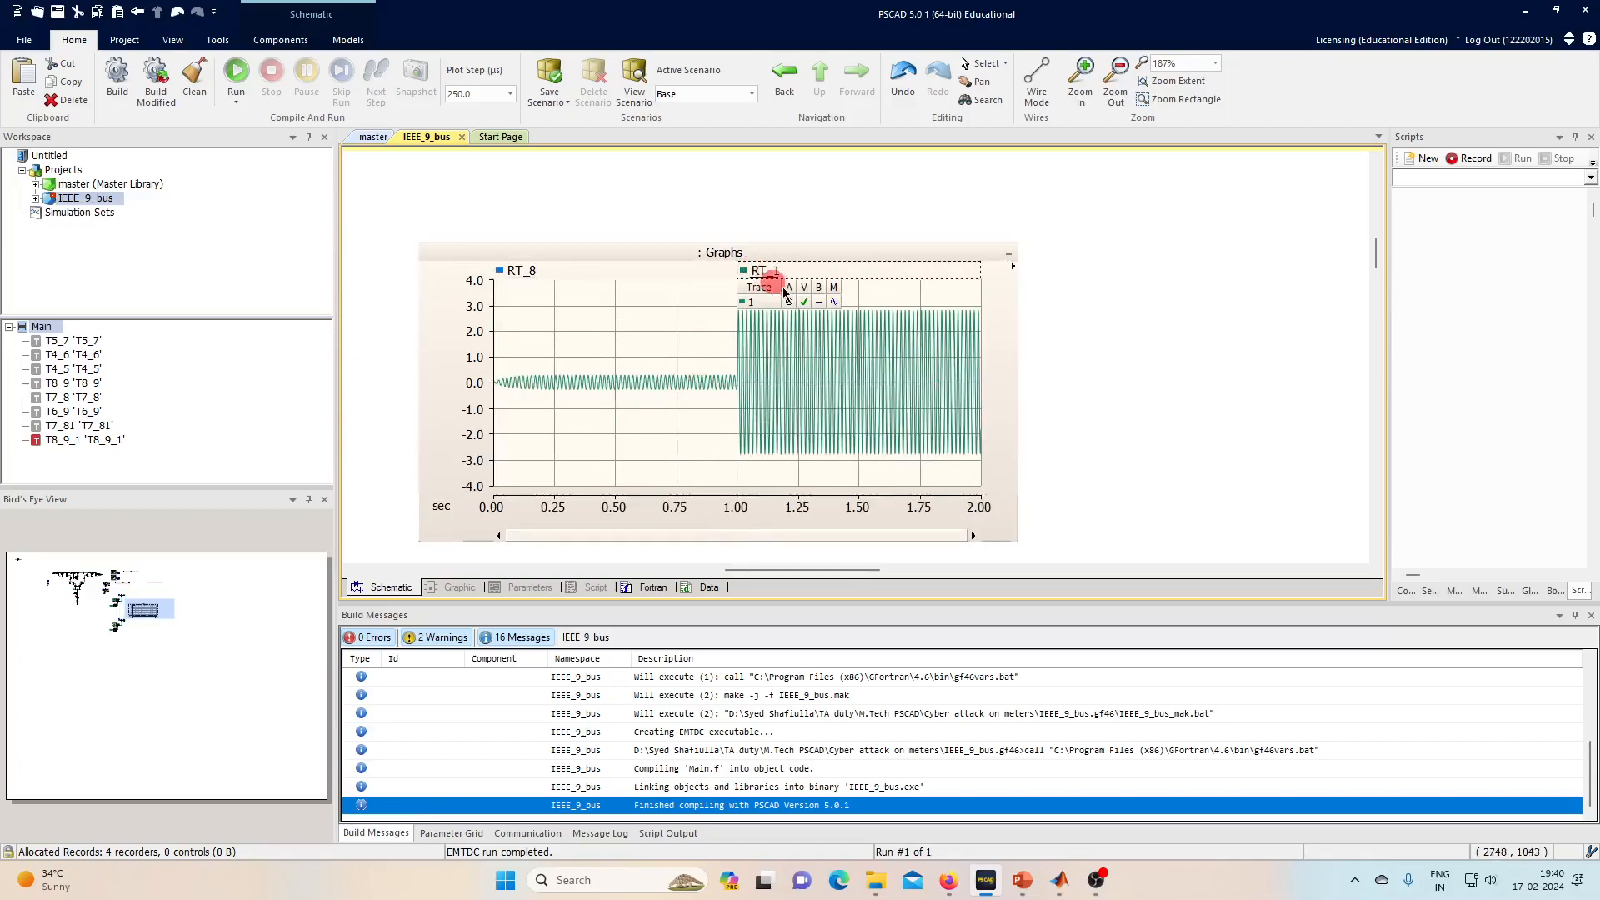
left_click(804, 302)
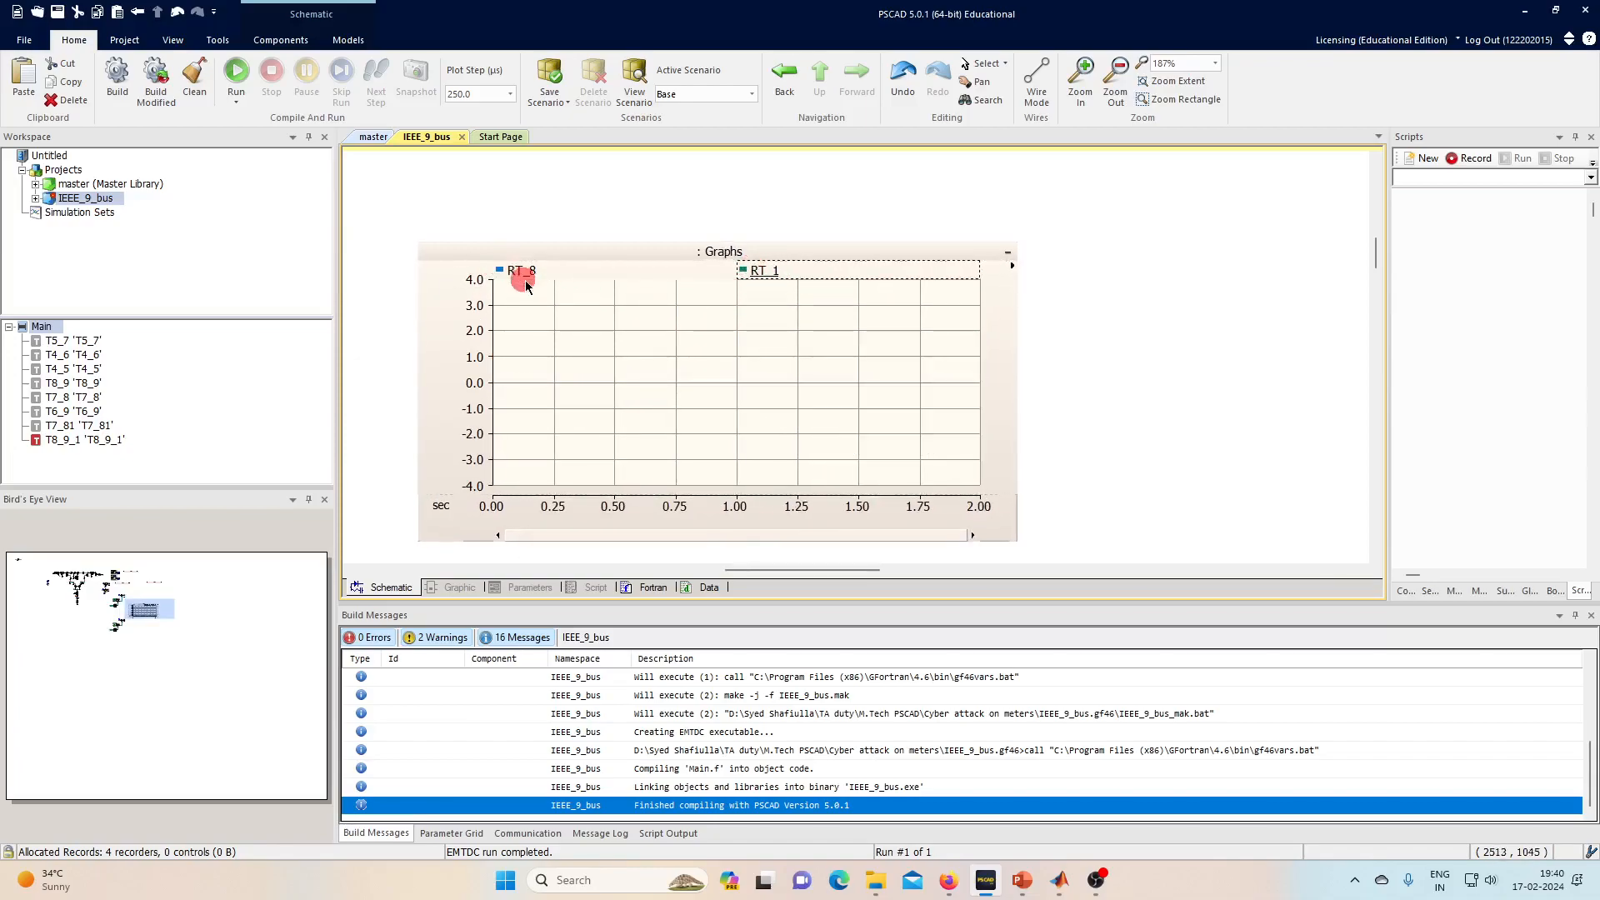
left_click(521, 271)
left_click(568, 302)
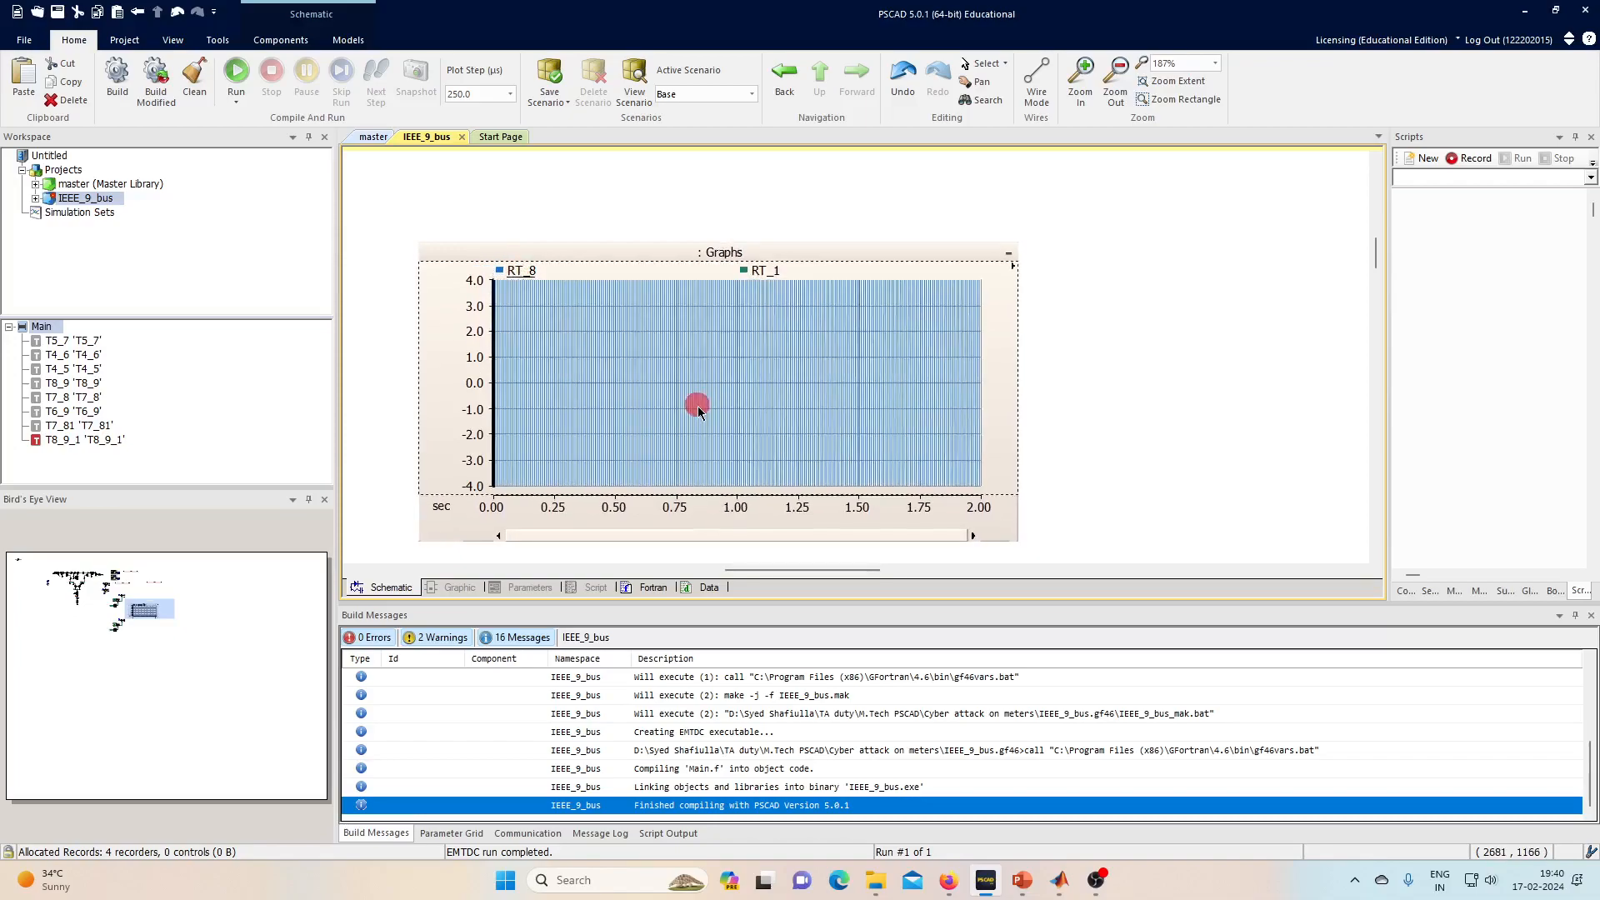
key("y")
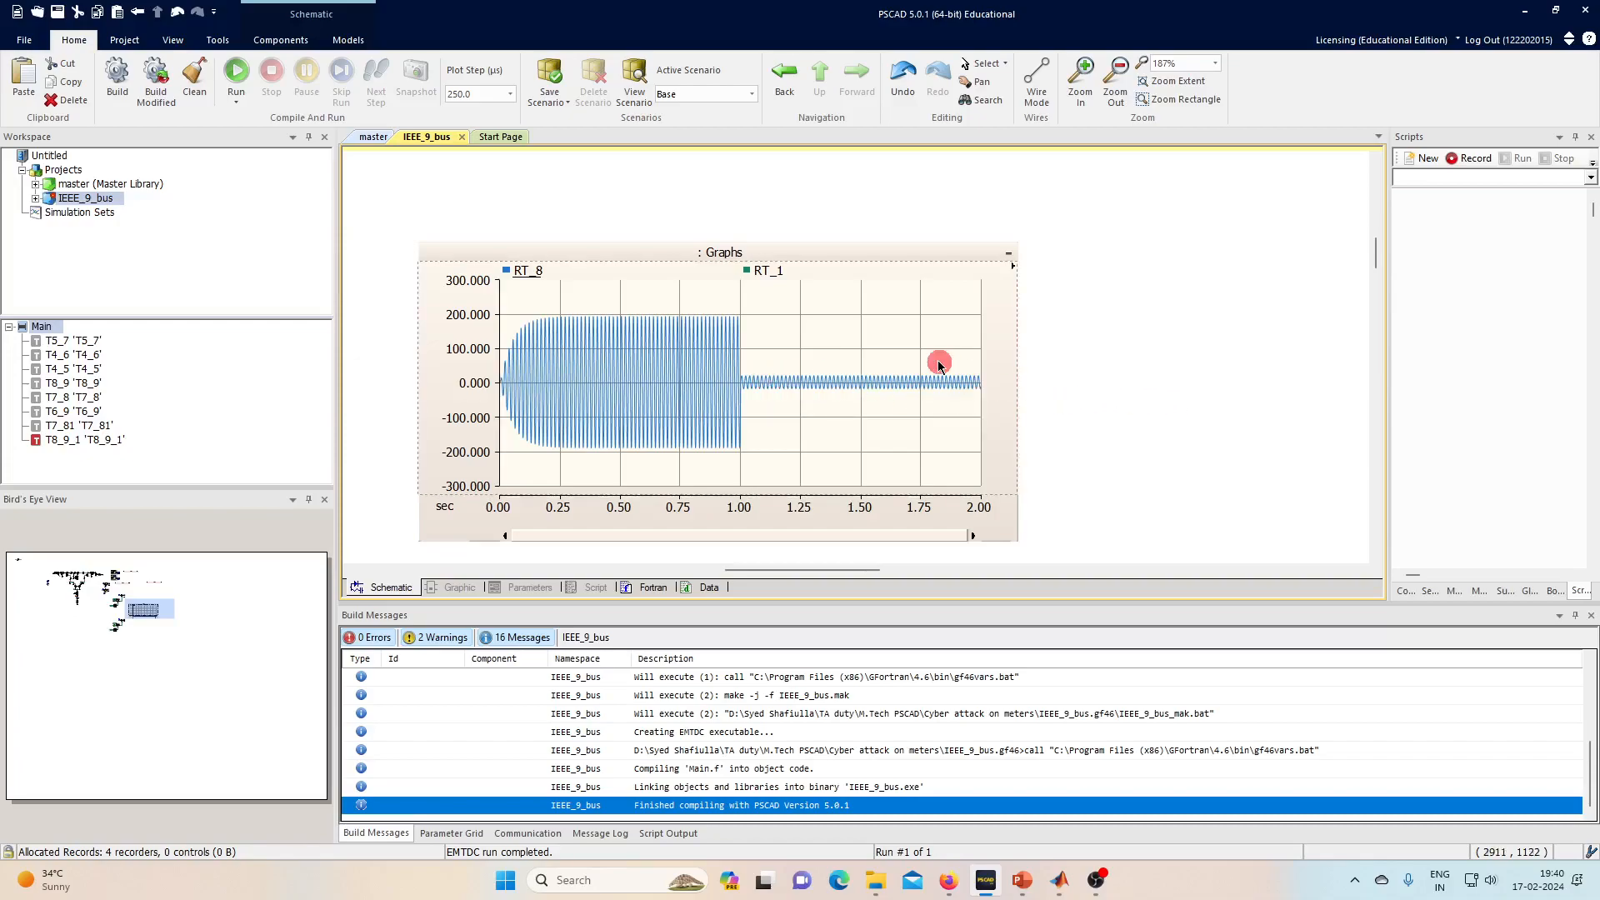
scroll(961, 381, "down", 1)
scroll(961, 381, "down", 4)
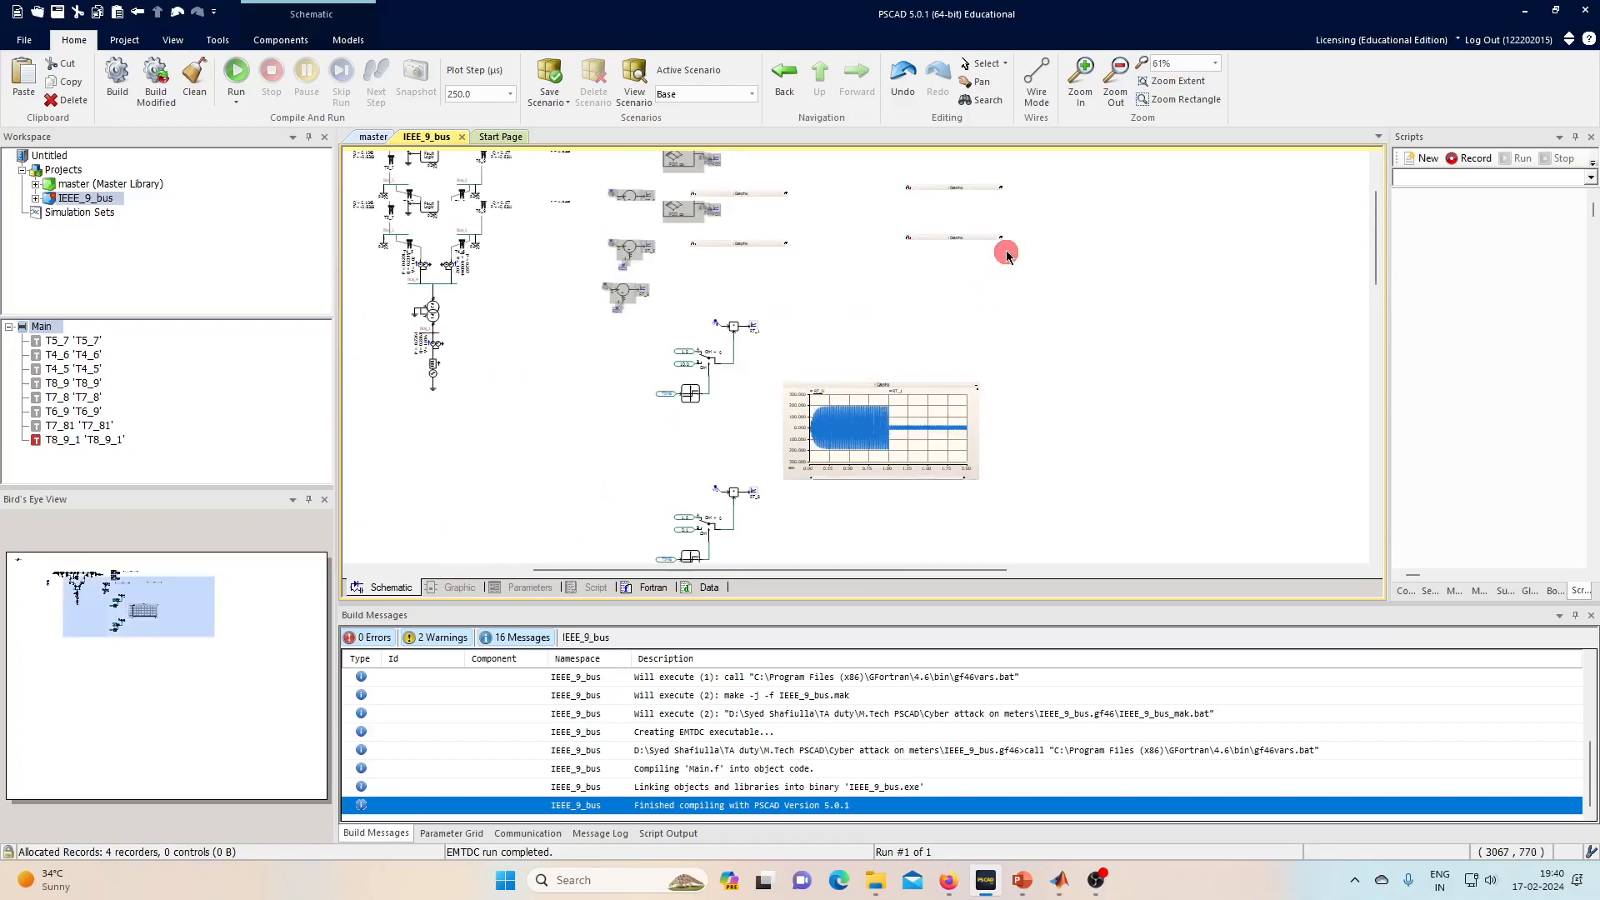
- Expand the collapsed graph into a full plot
left_click(1003, 241)
left_click(1014, 291)
scroll(1014, 291, "up", 2)
left_click(701, 401)
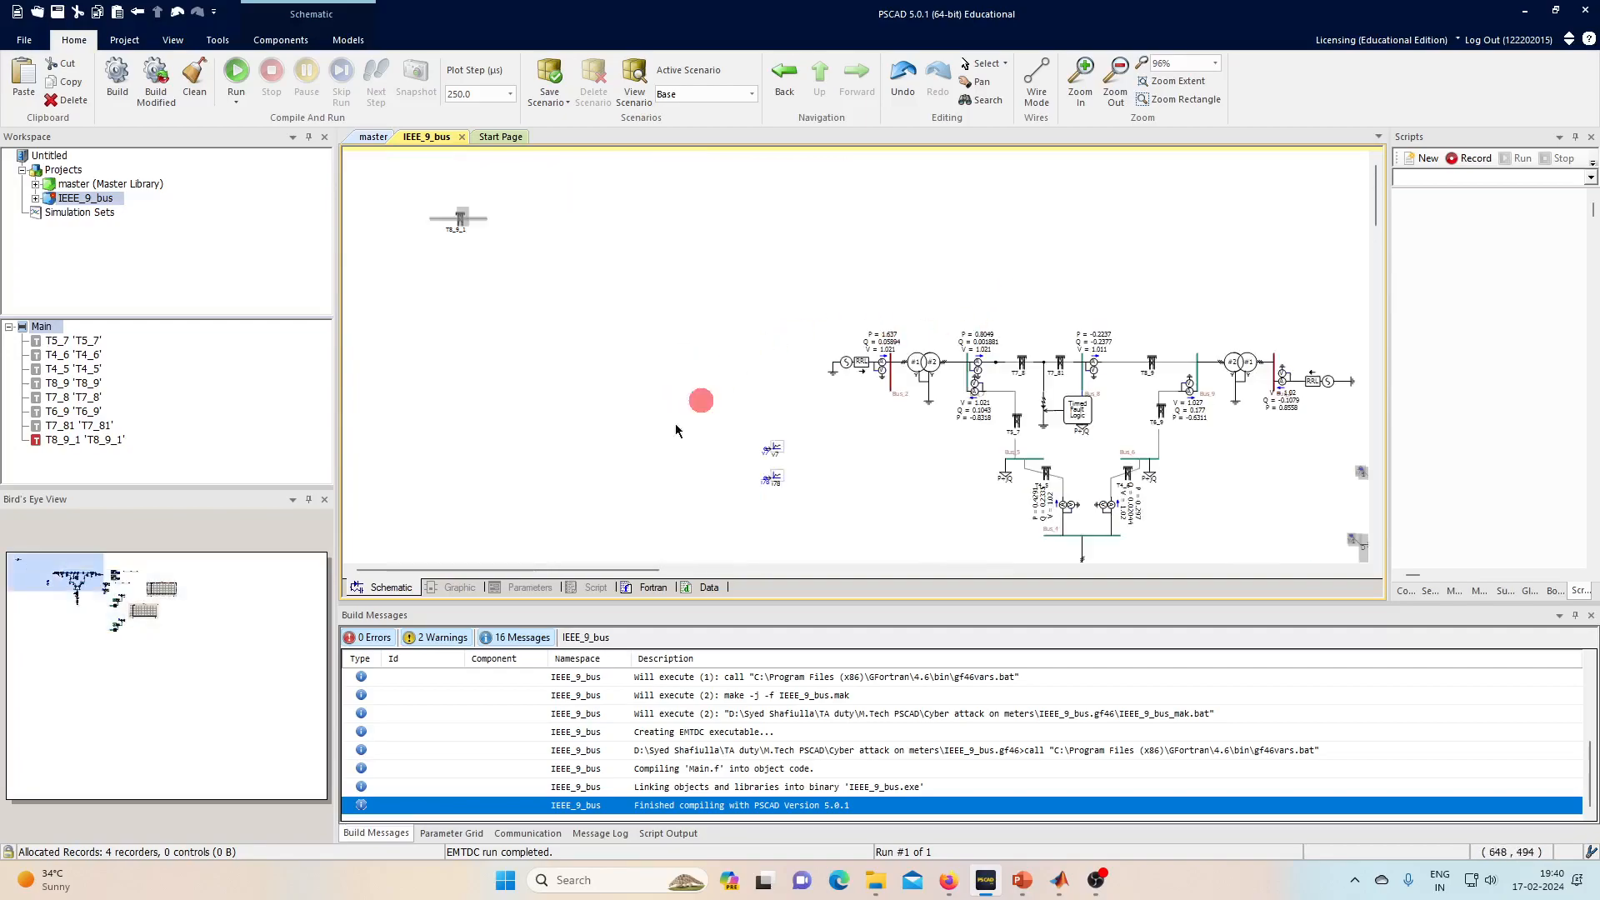
- Move between the graphs area and the 9-bus network to locate the RT_8/RT_1 graph
left_click(162, 596)
scroll(915, 392, "up", 1)
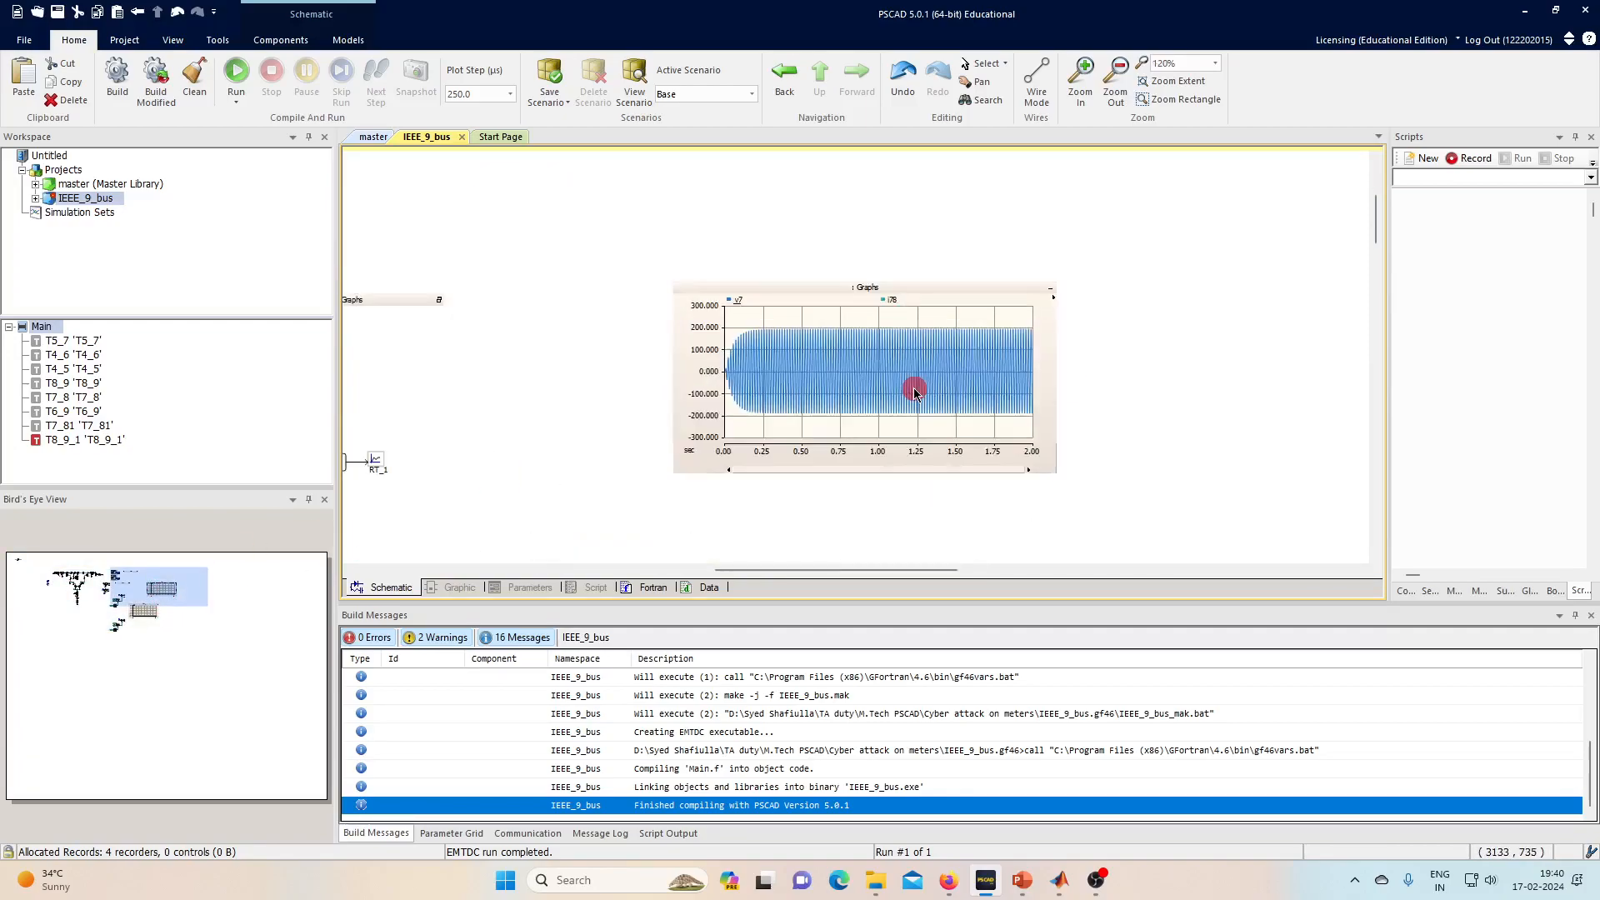
scroll(913, 379, "up", 1)
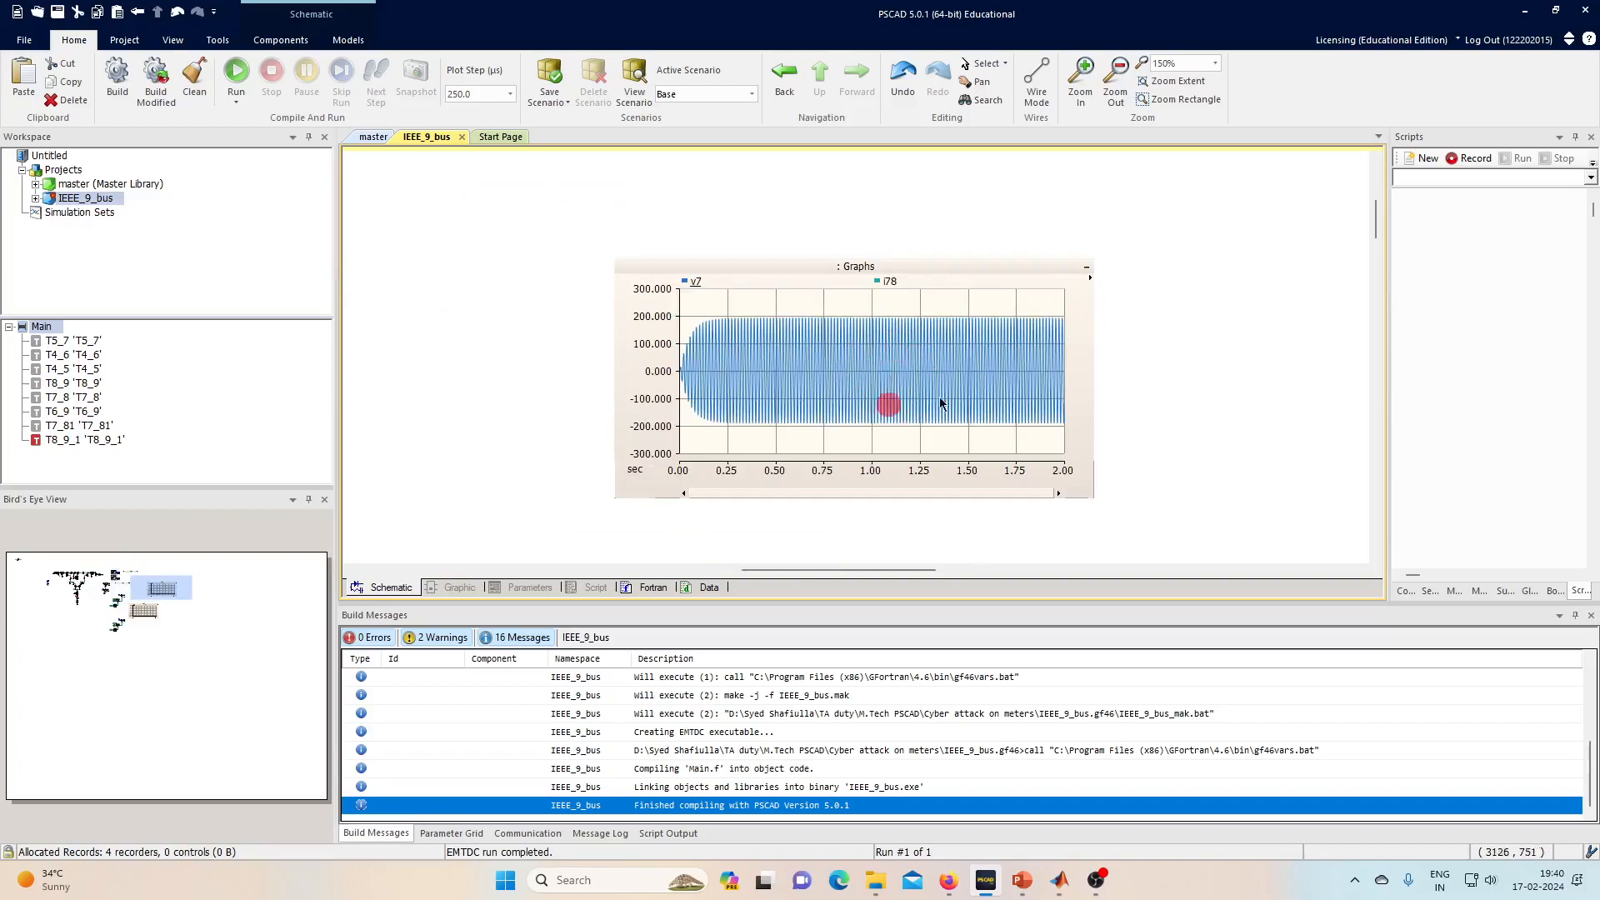
scroll(986, 354, "down", 2)
left_click(74, 581)
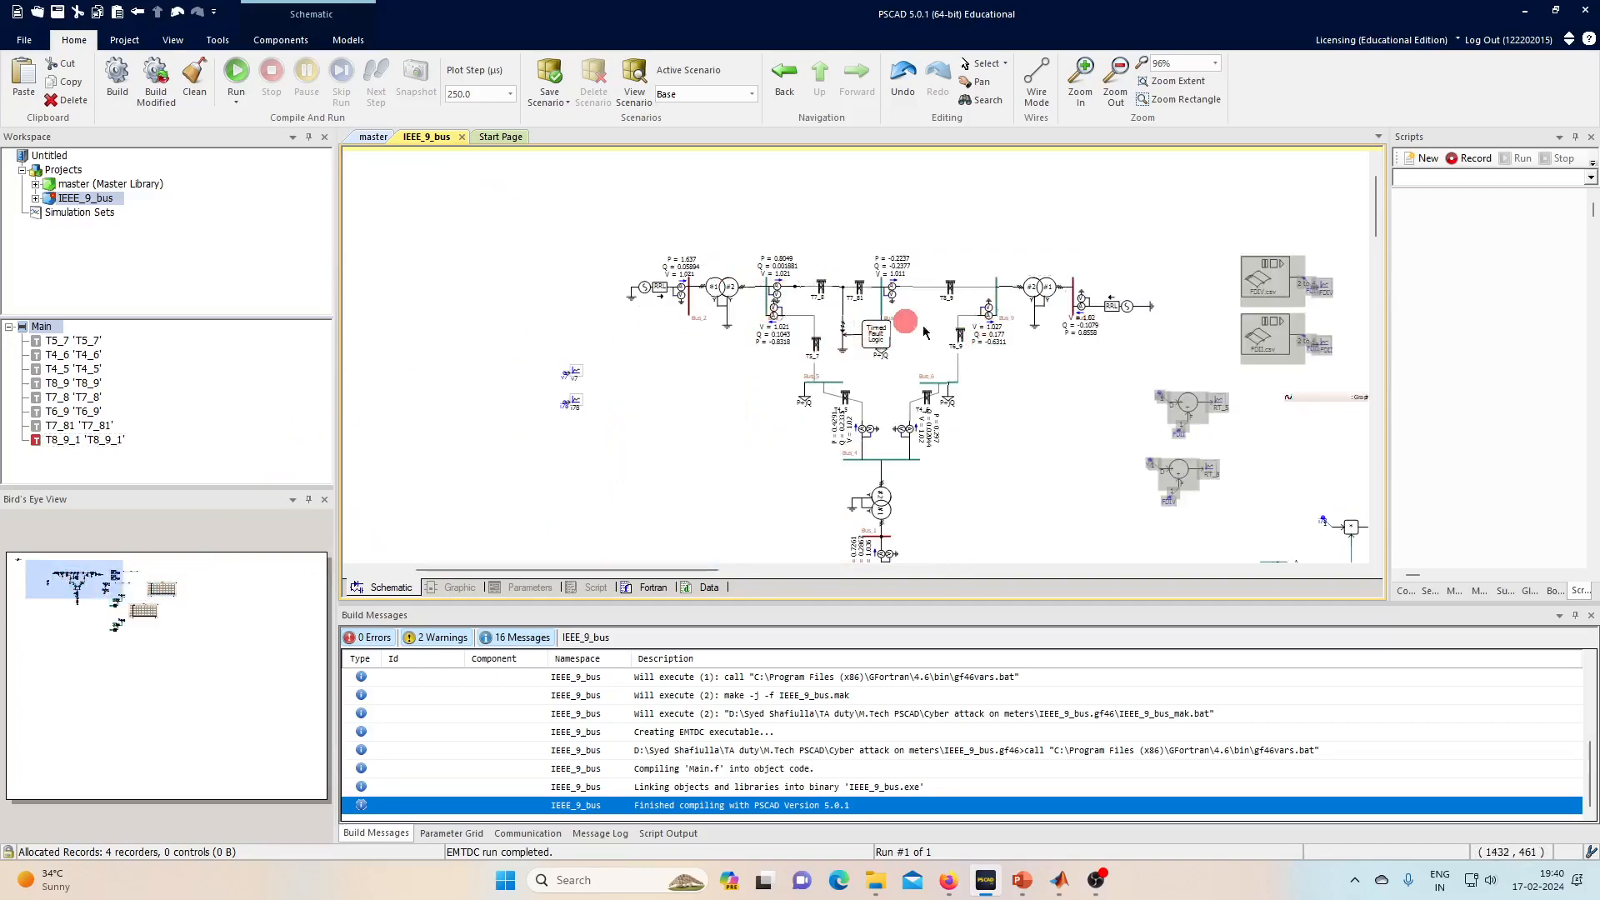
left_click(145, 623)
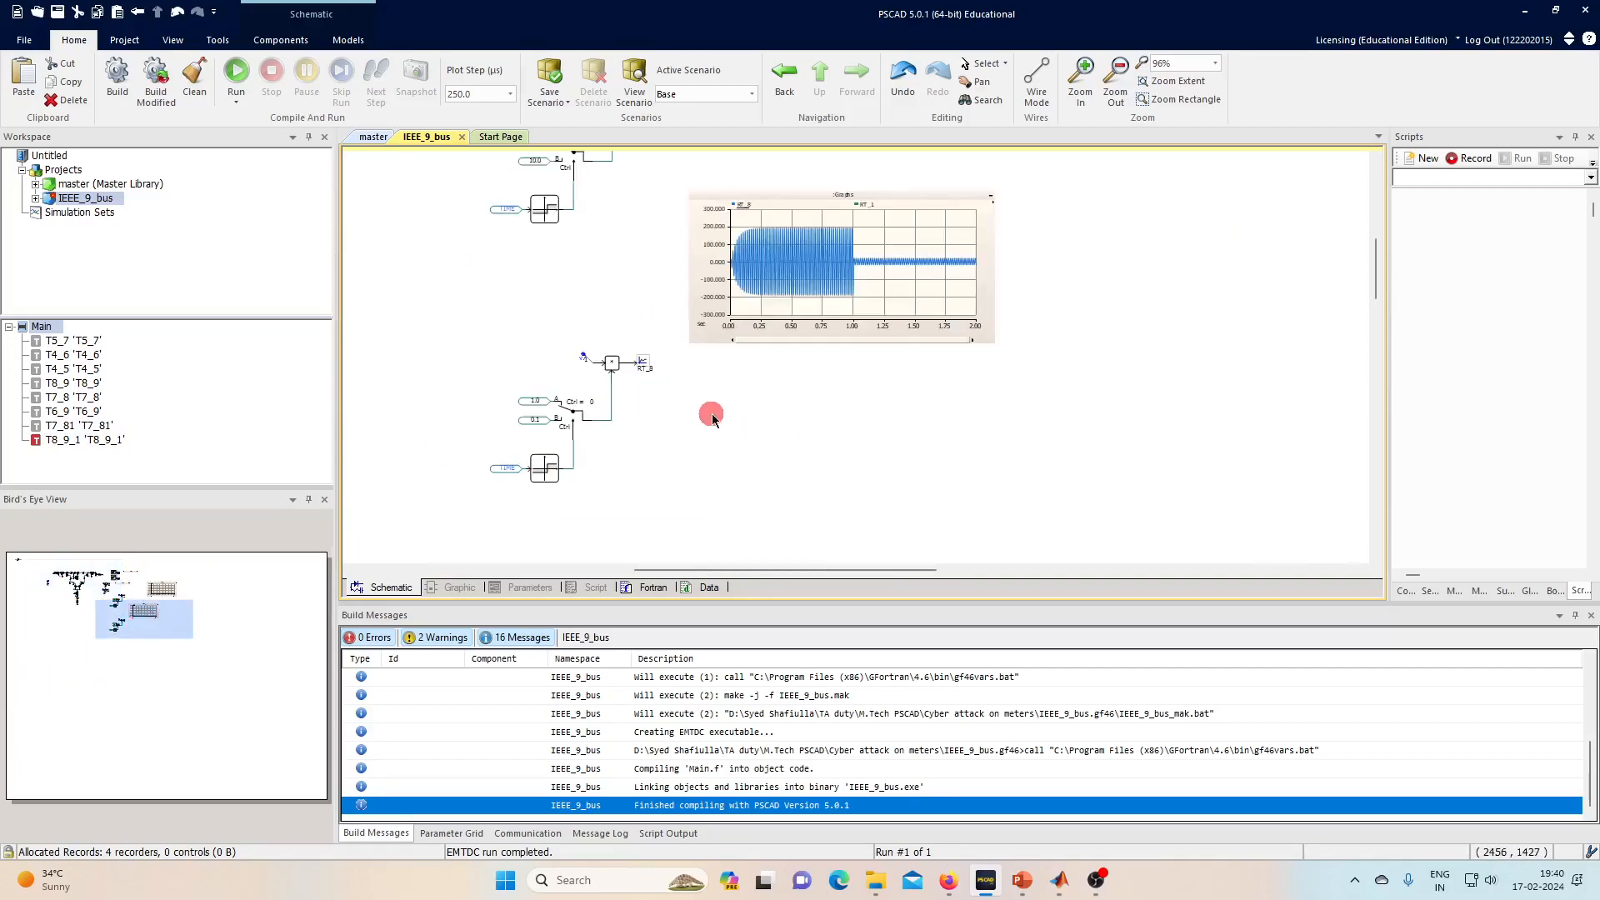
scroll(847, 416, "up", 1)
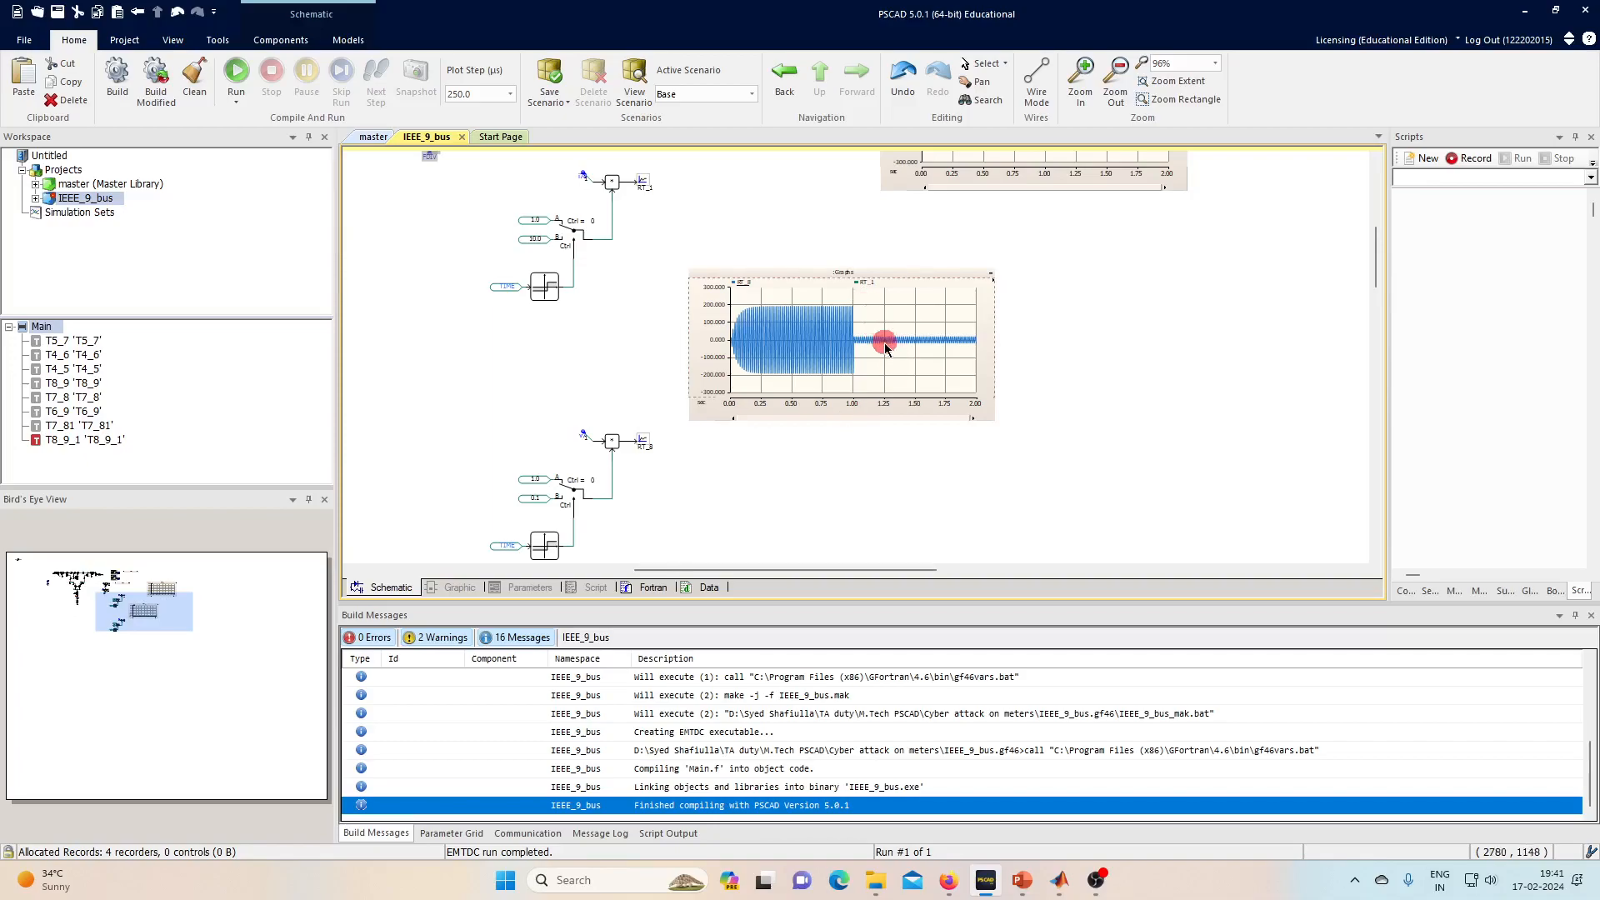
scroll(882, 345, "up", 1)
scroll(884, 346, "up", 1)
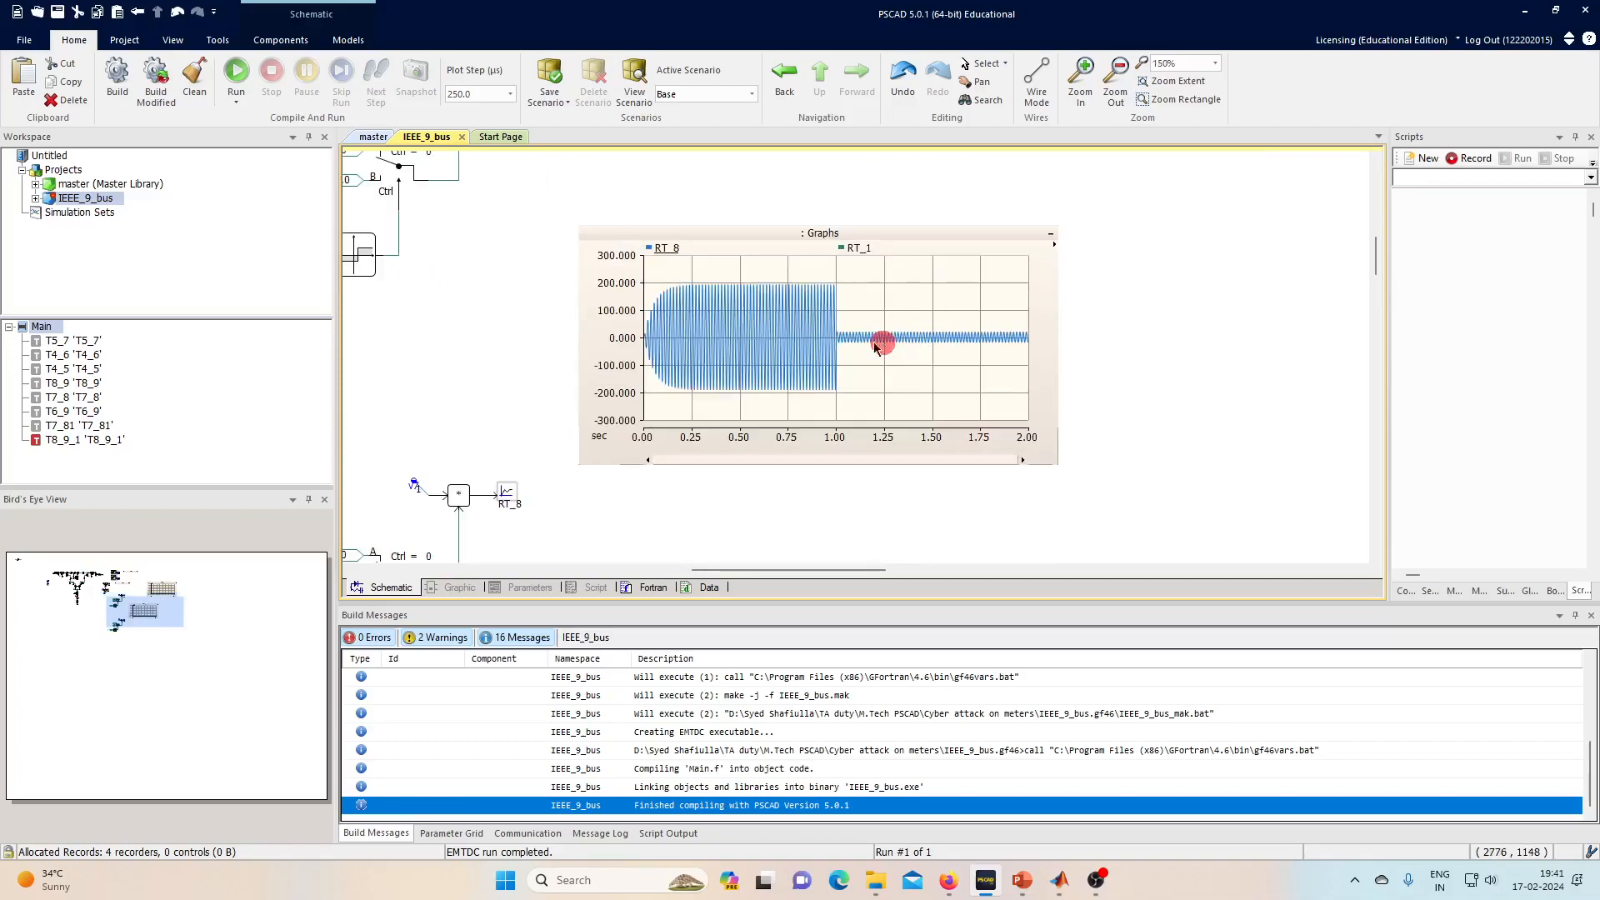
- Make the RT_1 trace visible on the RT_8/RT_1 graph and save the IEEE_9_bus project
left_click(842, 249)
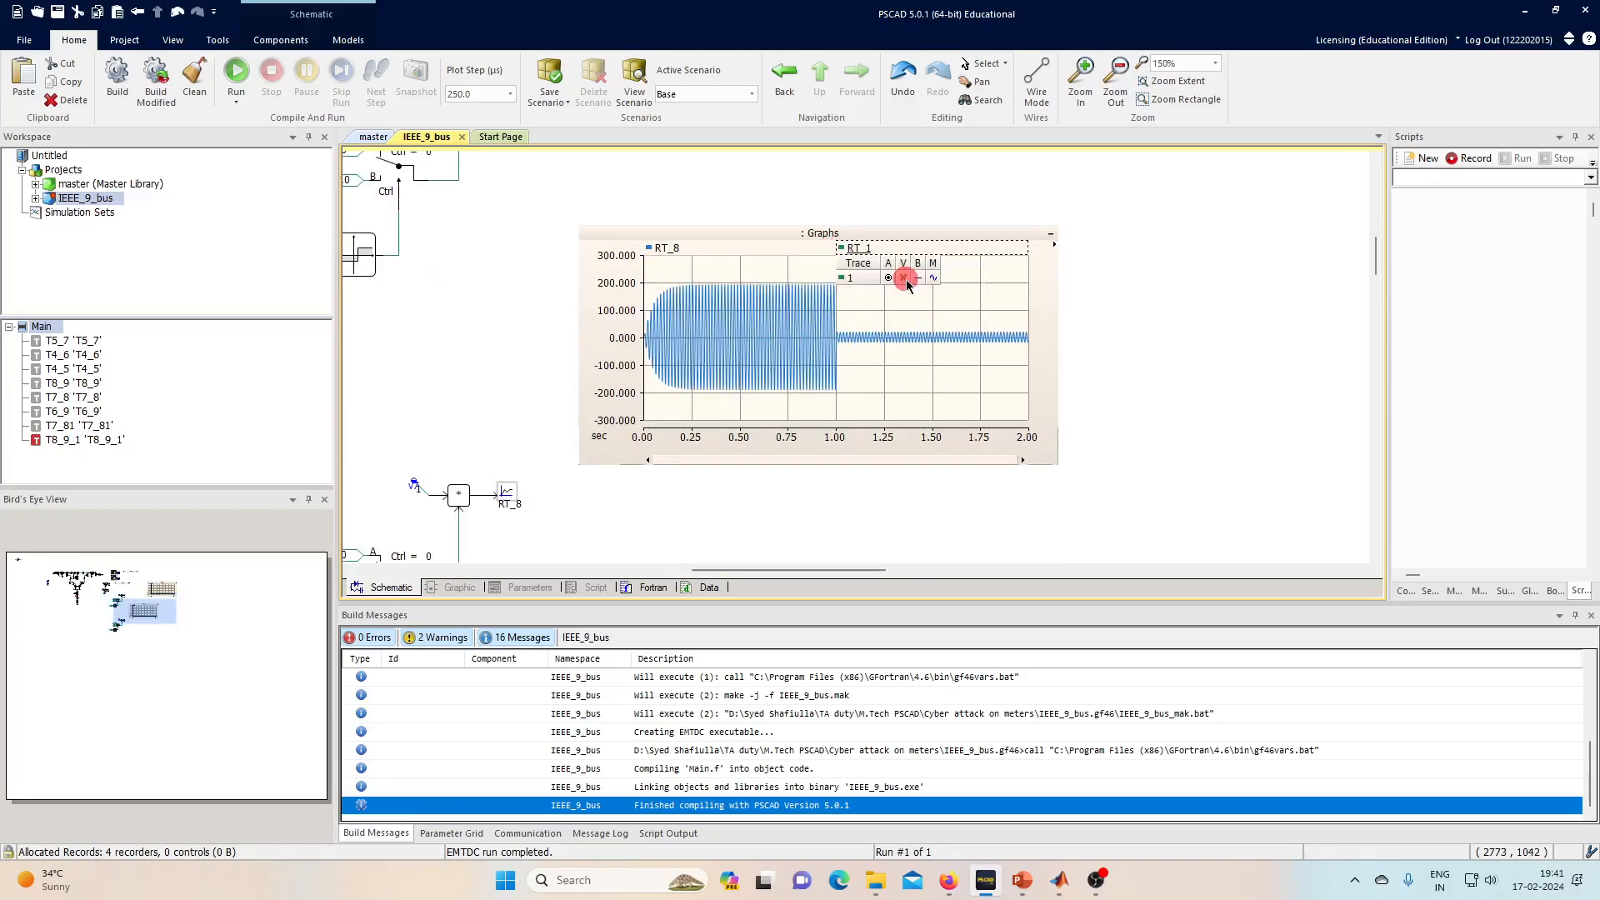
left_click(904, 278)
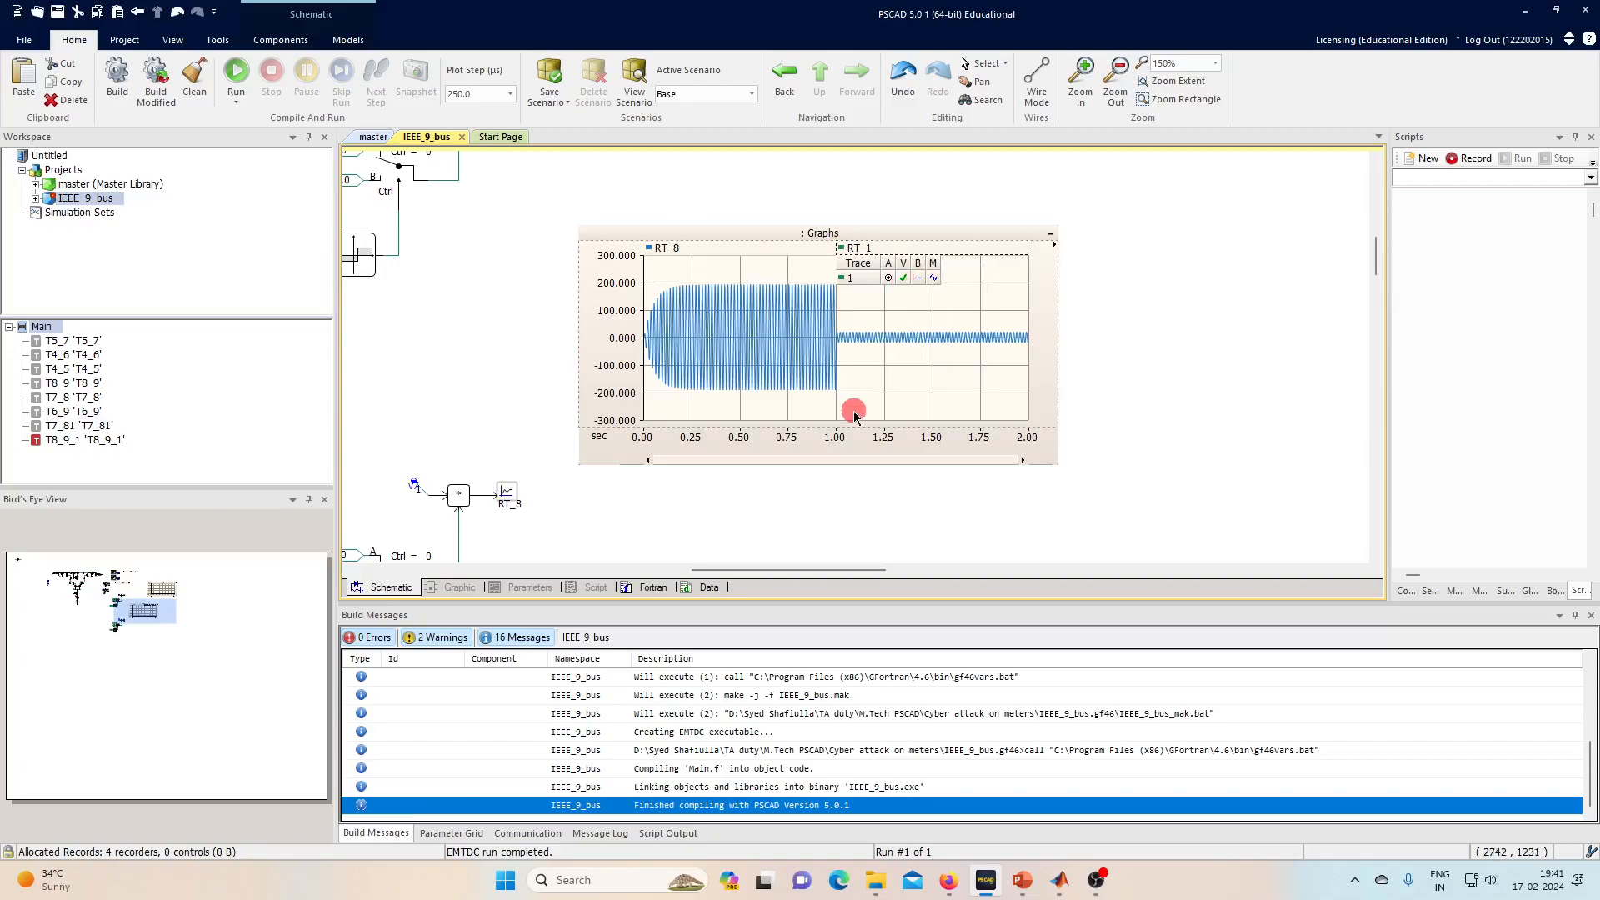
left_click(855, 414)
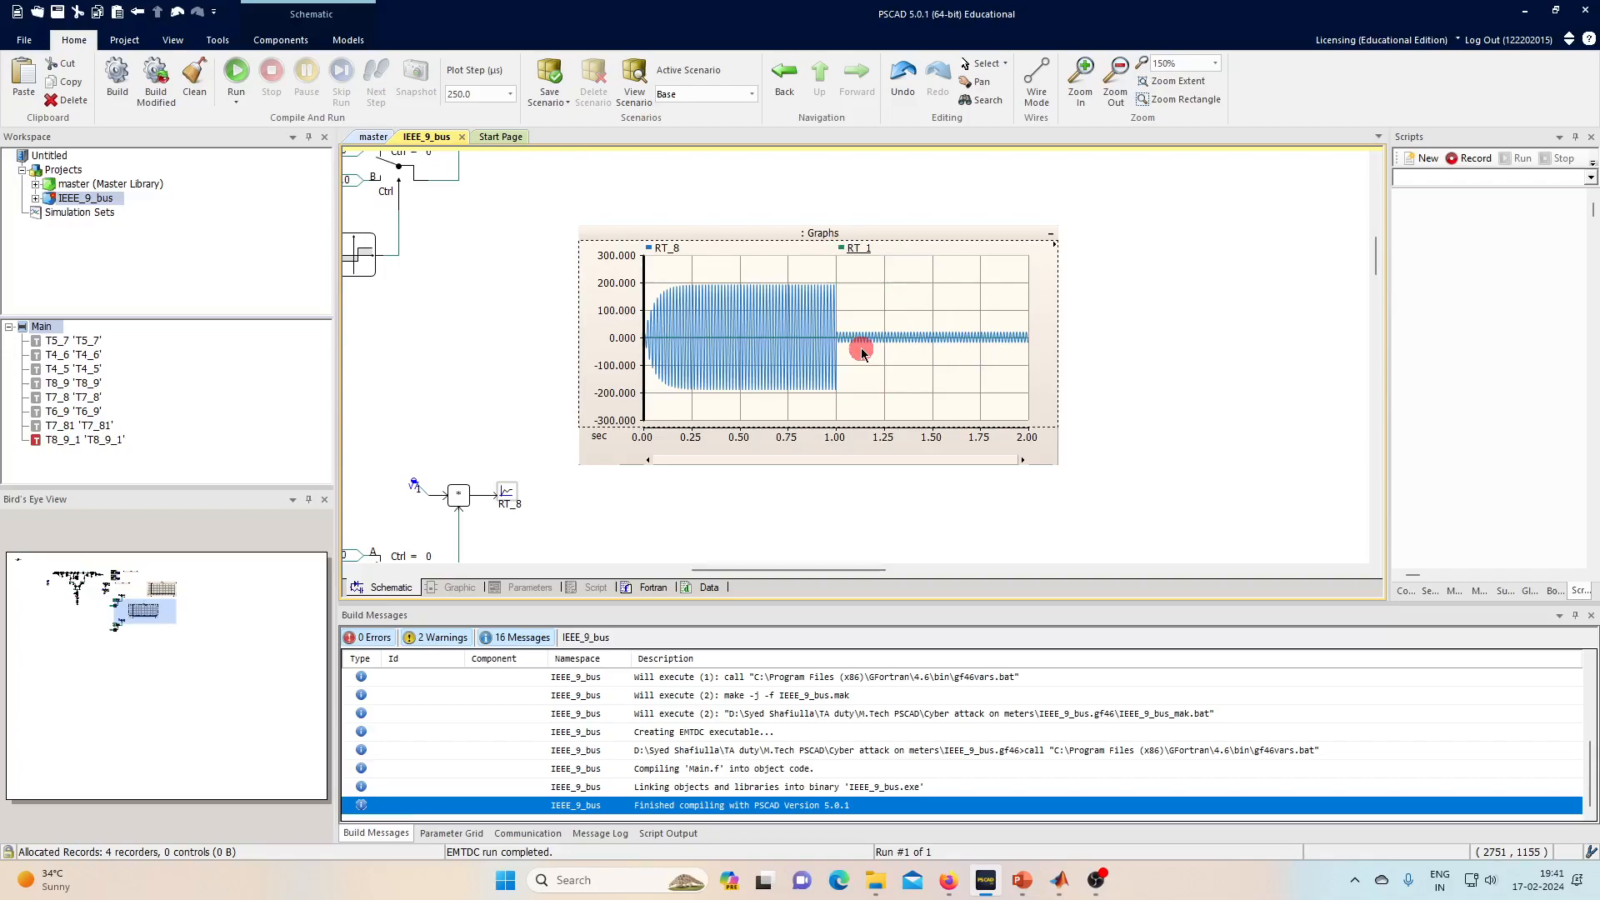
key("ctrl+s")
scroll(847, 489, "down", 5)
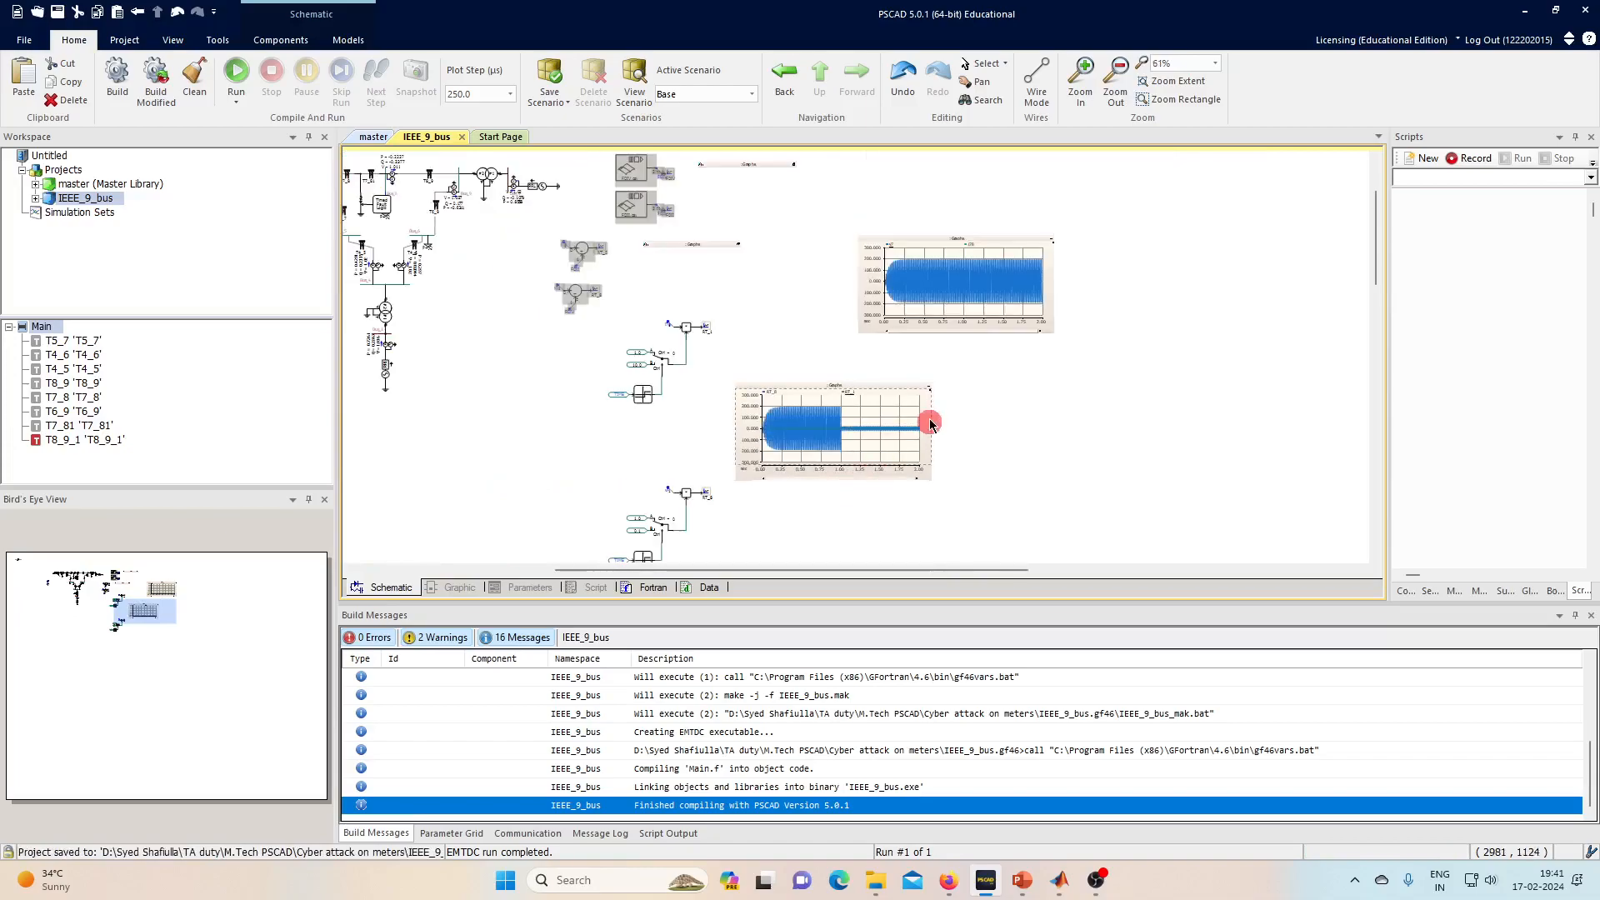
- Collapse the RT_1/RT_8 graph to a title bar and move it up and right
left_click(932, 391)
left_click(929, 386)
left_click_drag(787, 387, 811, 362)
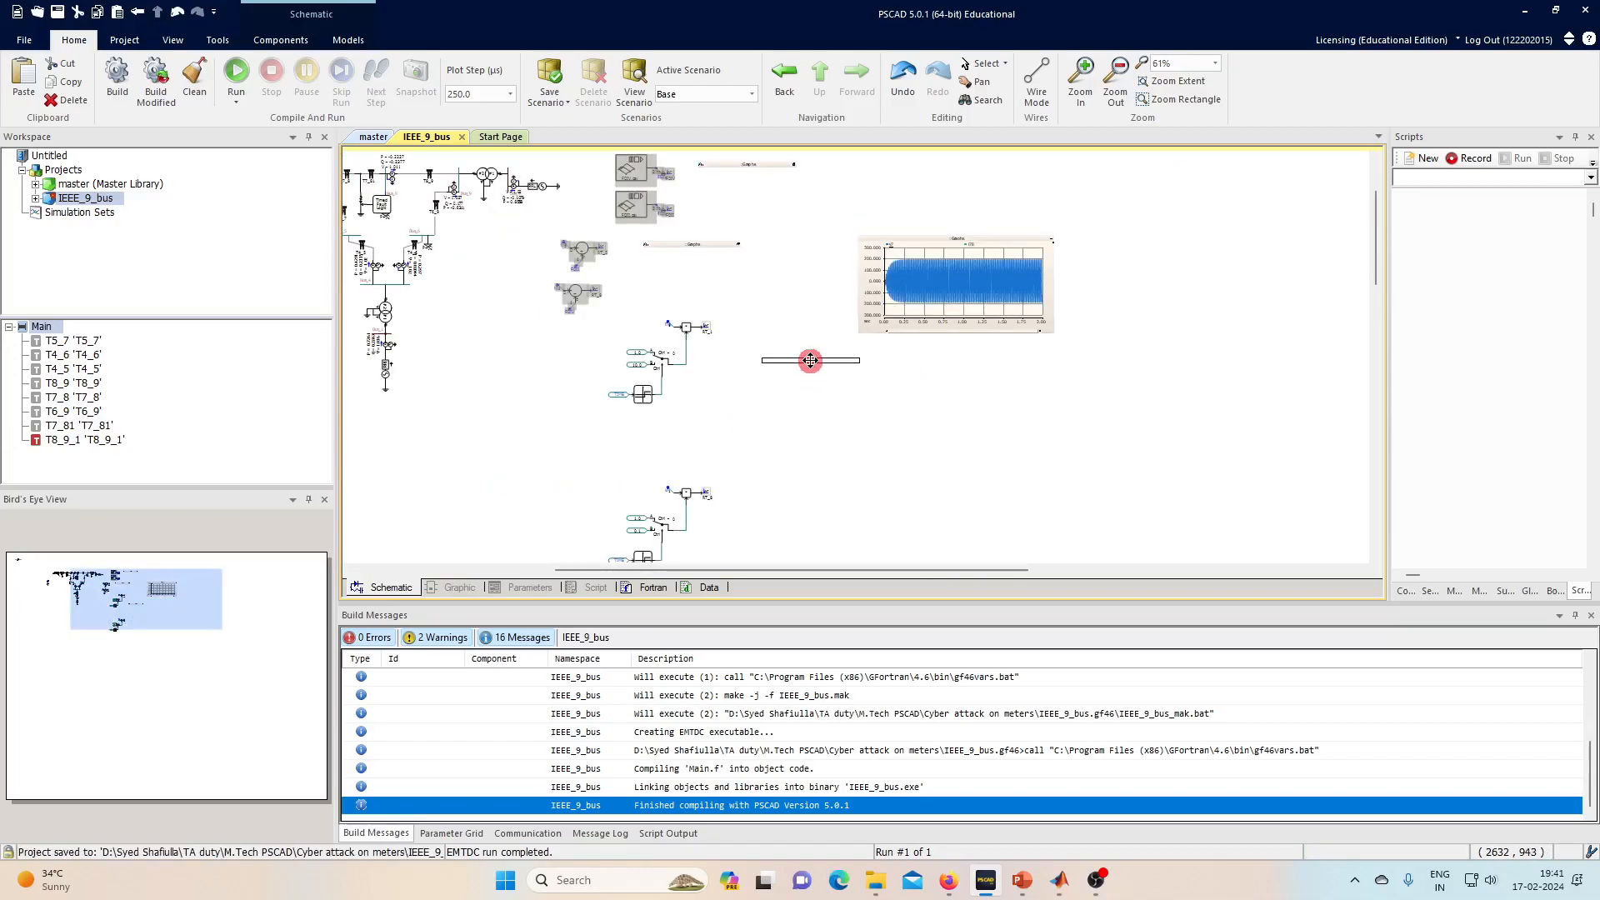
scroll(635, 504, "down", 2)
- Drag the lower RT_8 scaling circuit up next to the upper one and select both circuits
left_click_drag(590, 356, 747, 479)
left_click_drag(595, 426, 676, 355)
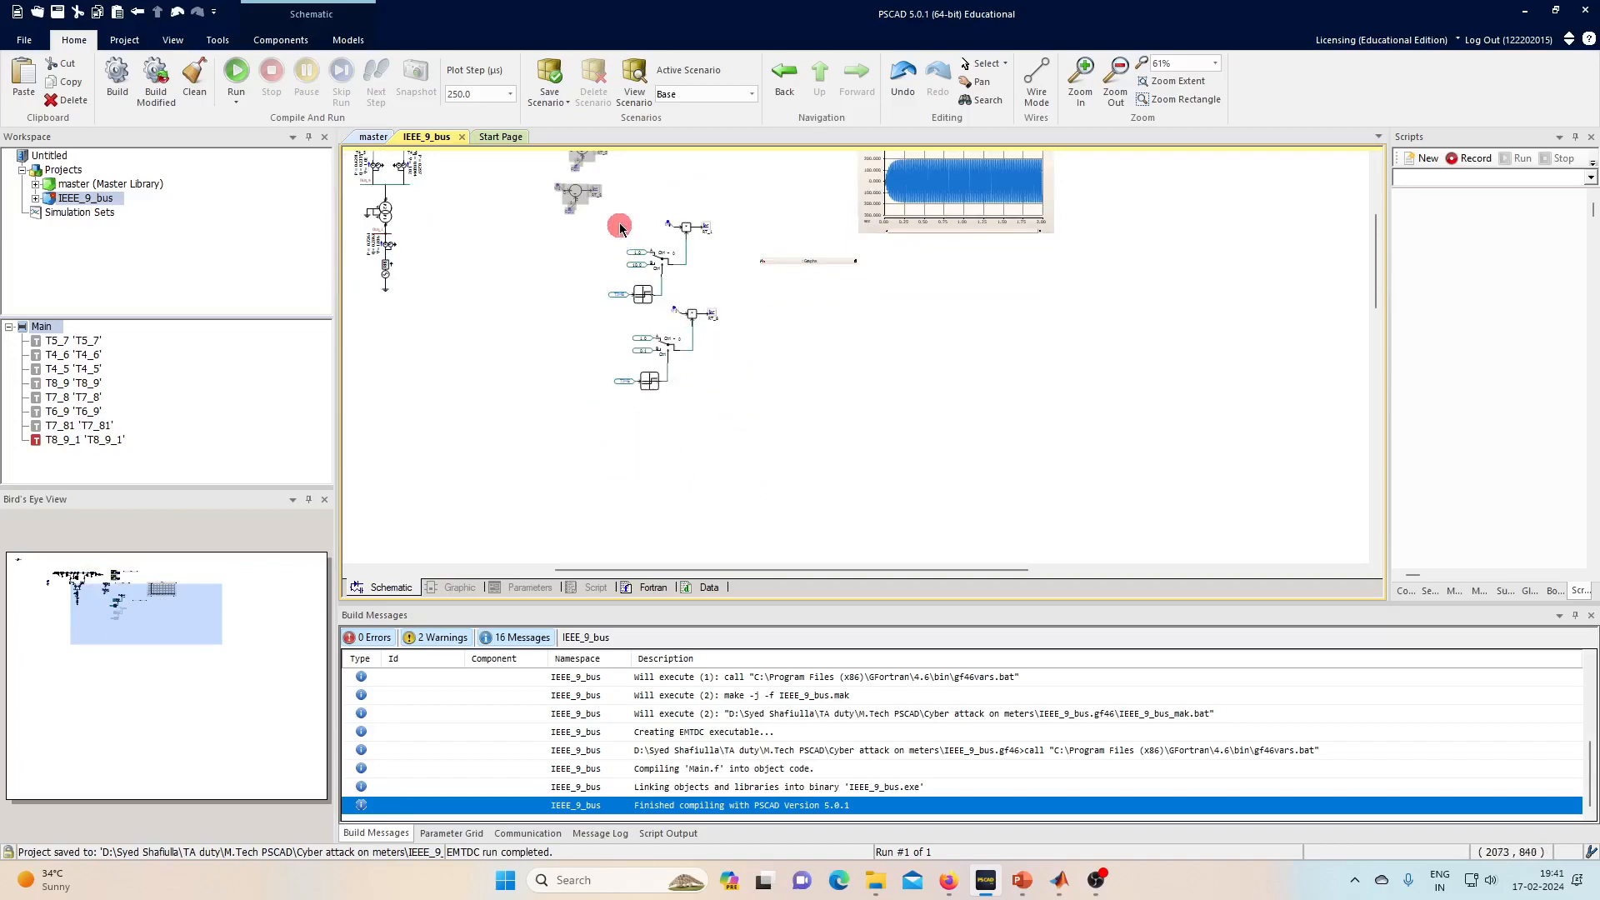
left_click_drag(598, 210, 746, 454)
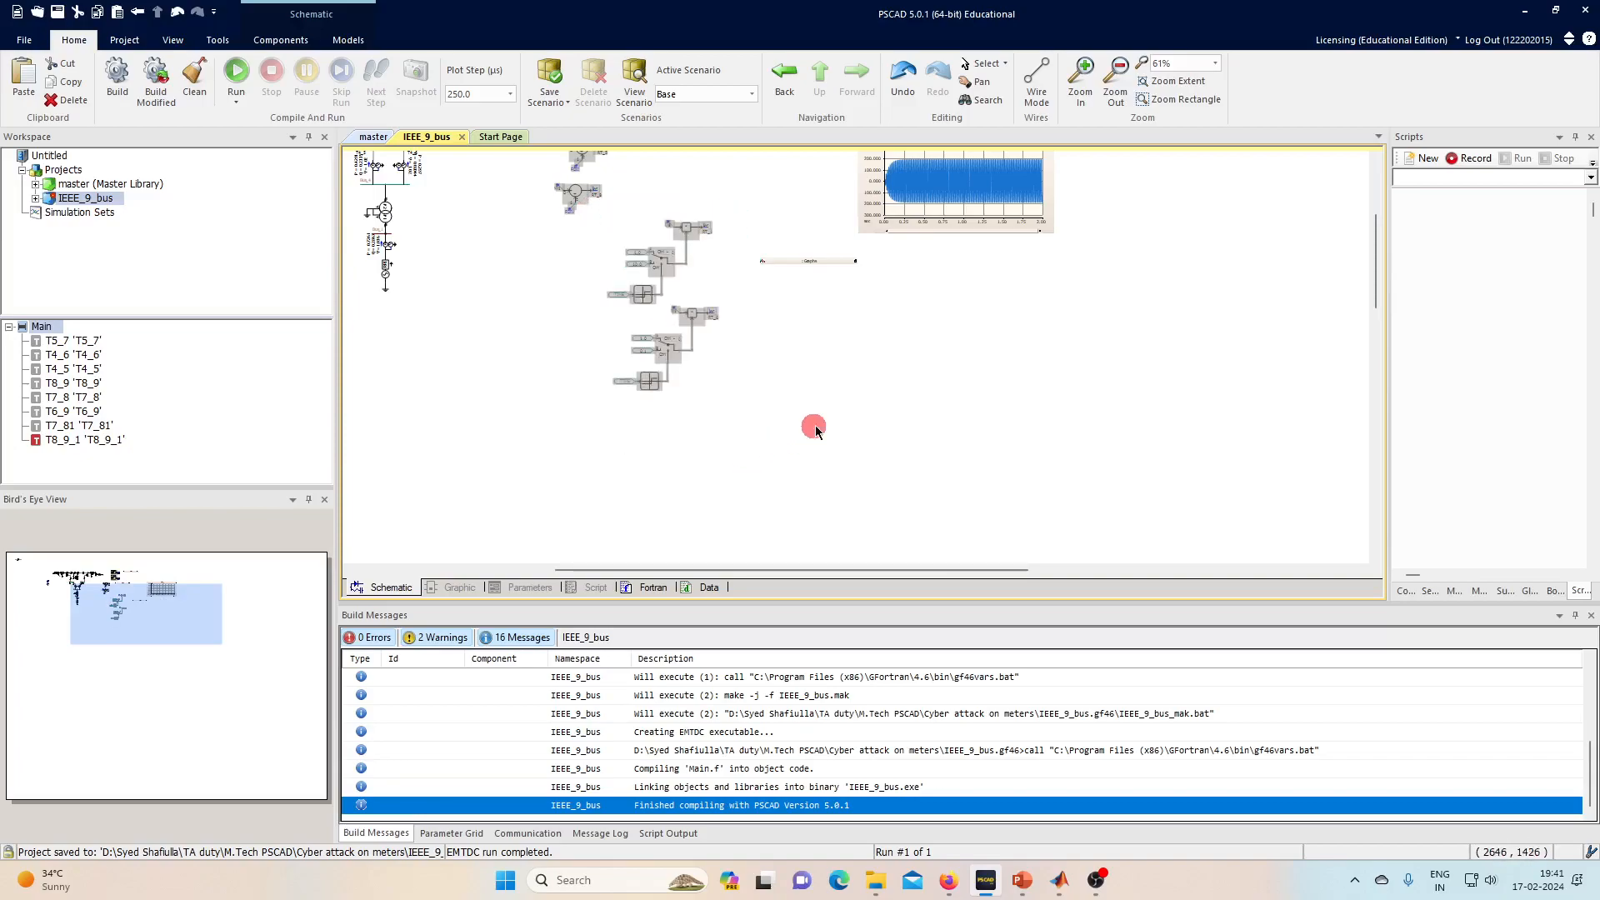
scroll(553, 455, "up", 5)
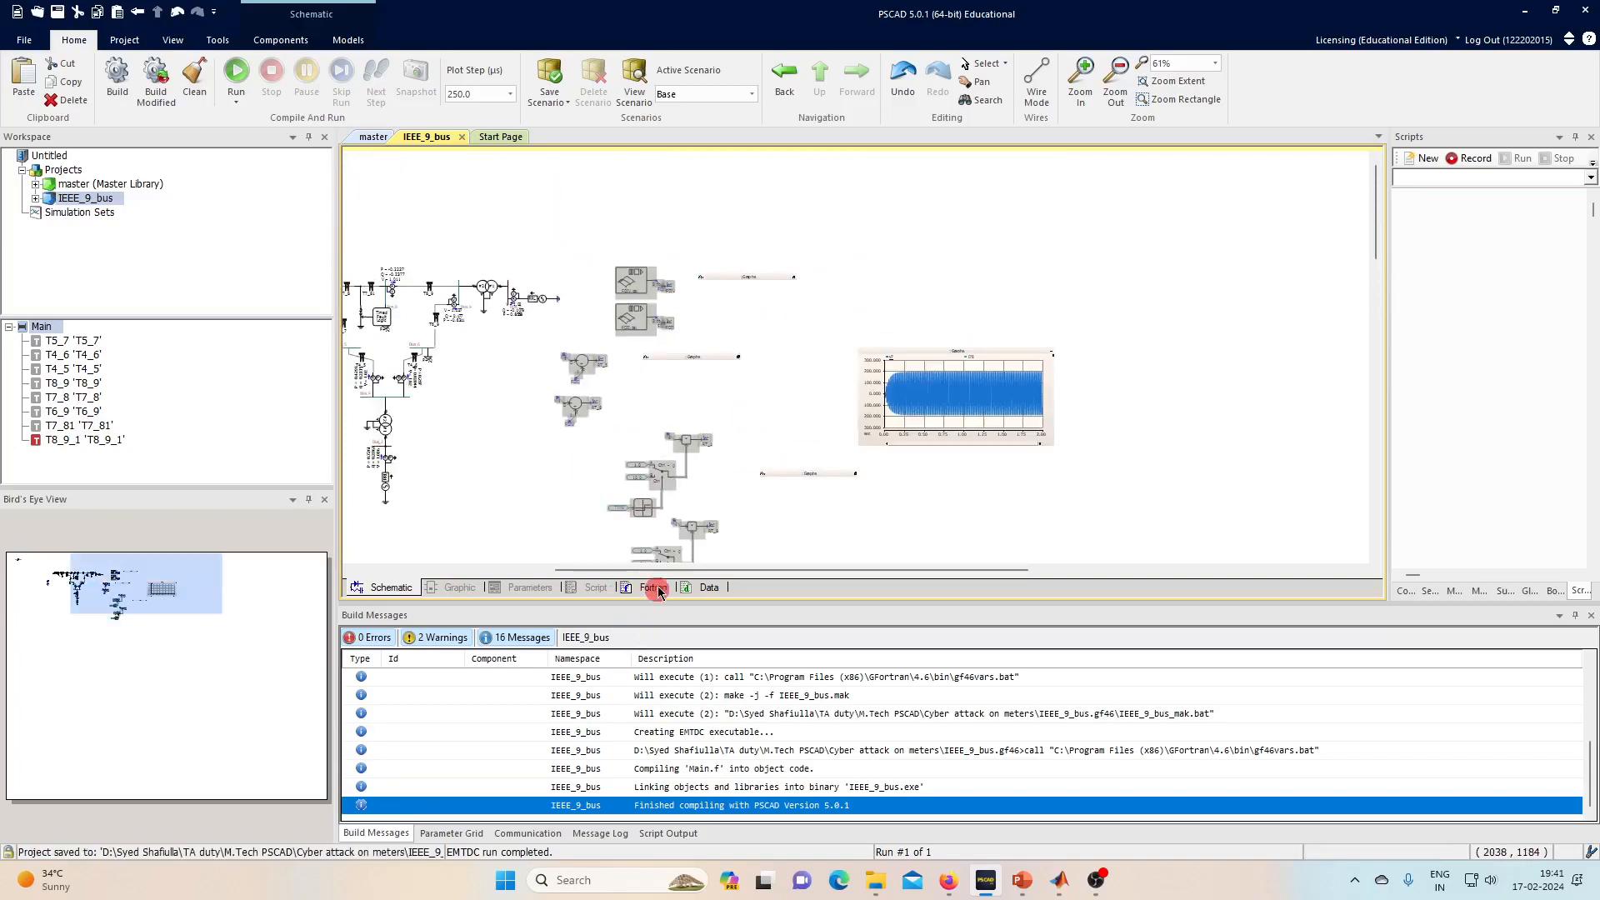
left_click_drag(664, 569, 550, 574)
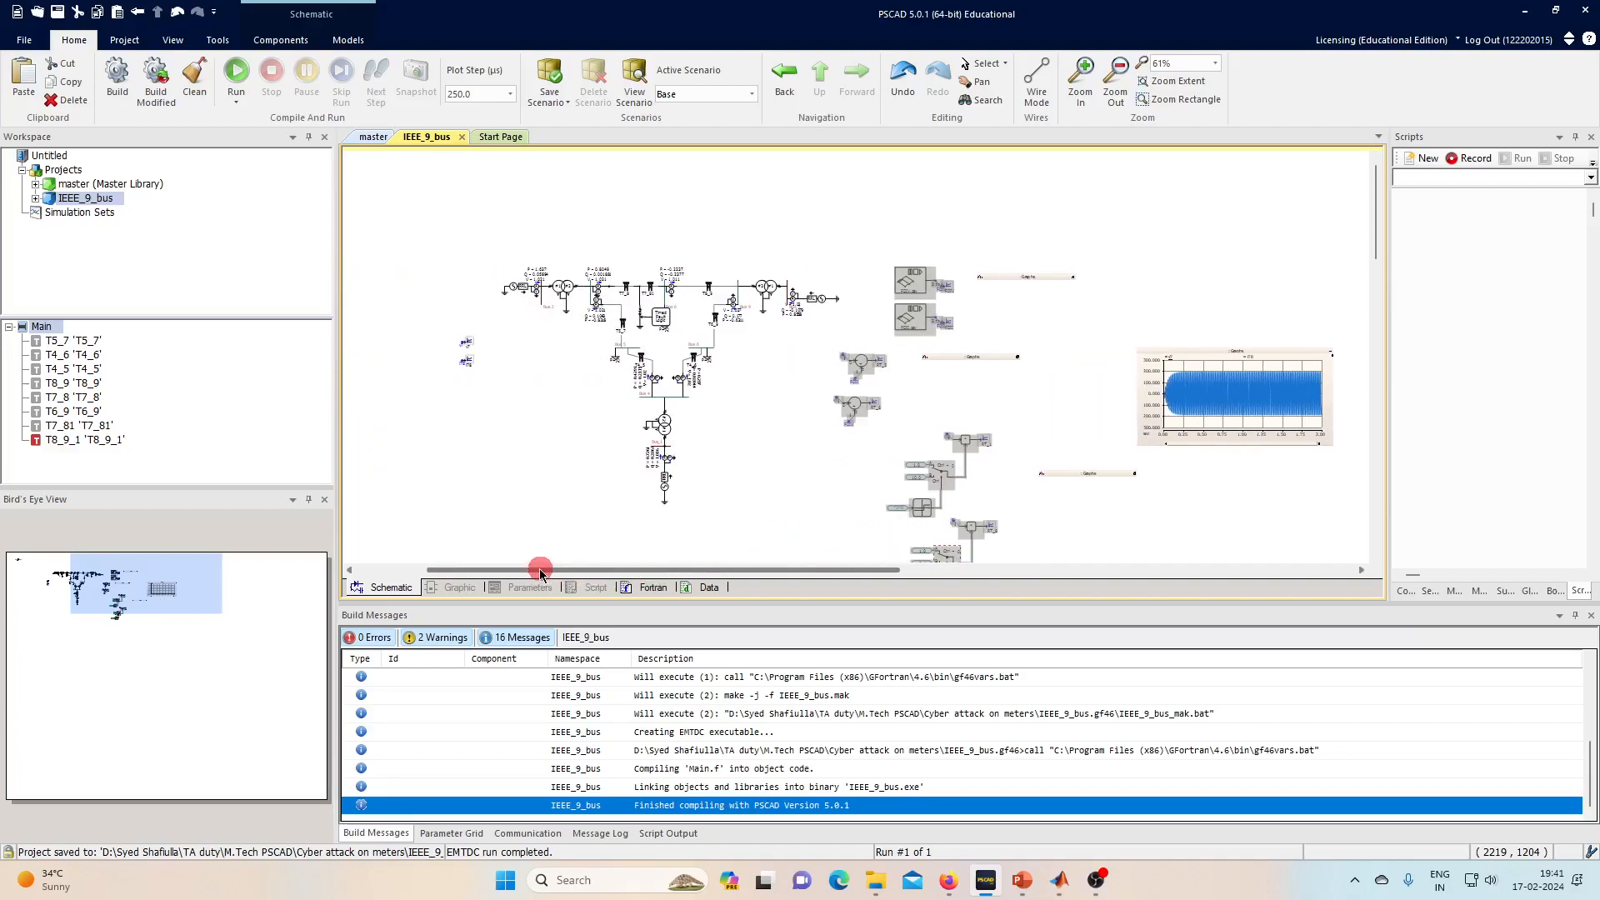
- Set the Three Phase Fault to Phase A in Fault and Fault to Neutral = Yes, then run the simulation
scroll(674, 309, "up", 1)
scroll(673, 309, "up", 2)
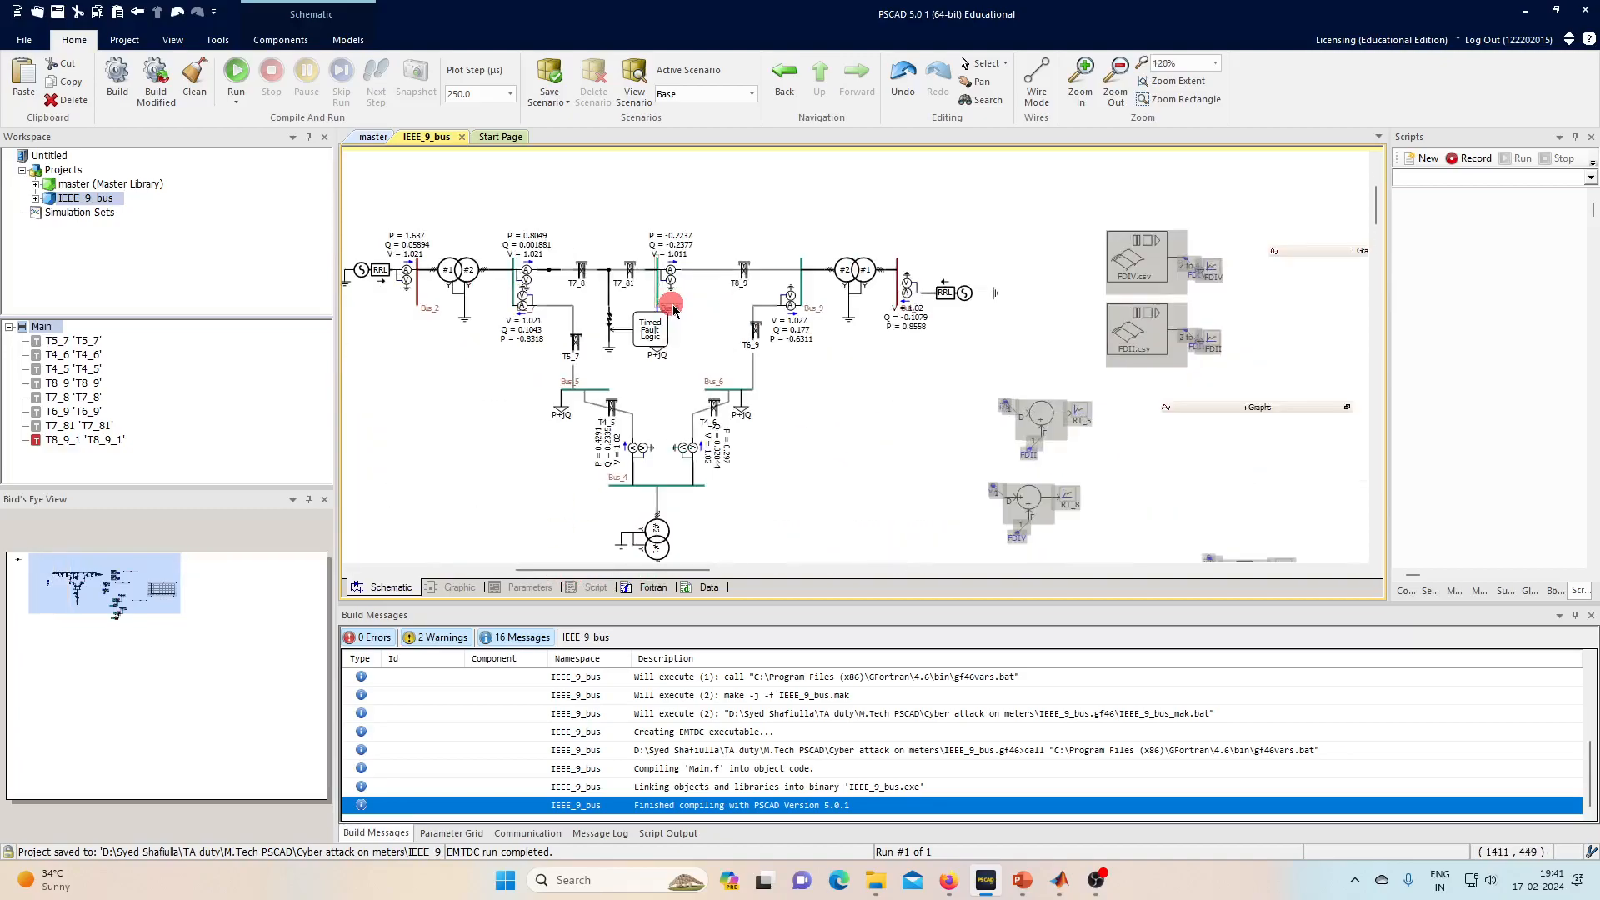
scroll(600, 310, "up", 1)
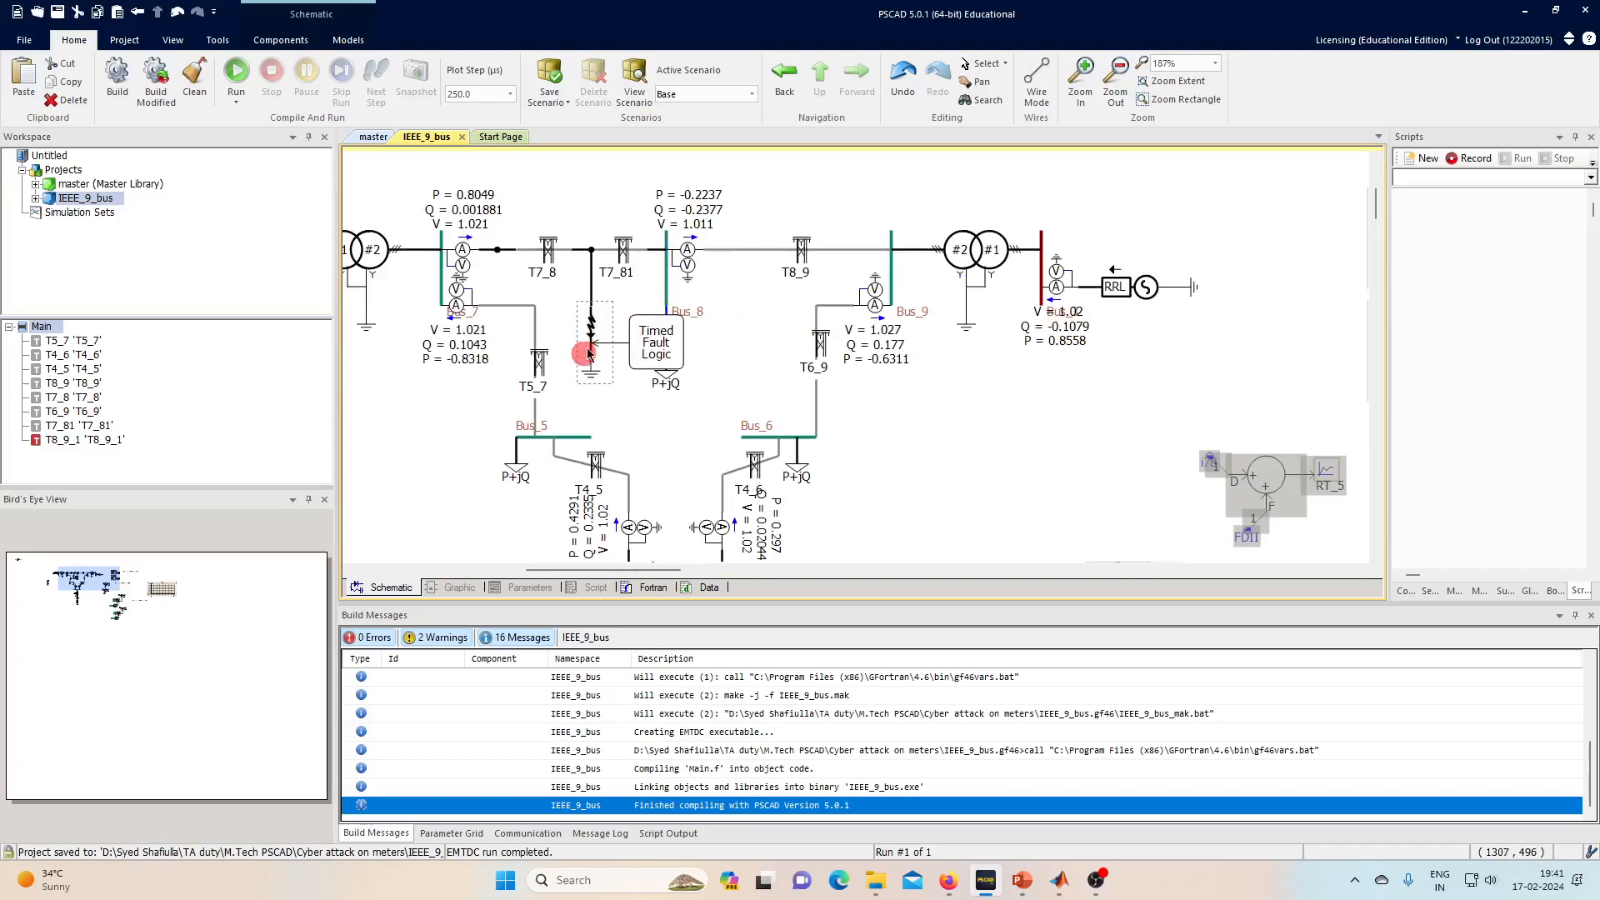
double_click(592, 335)
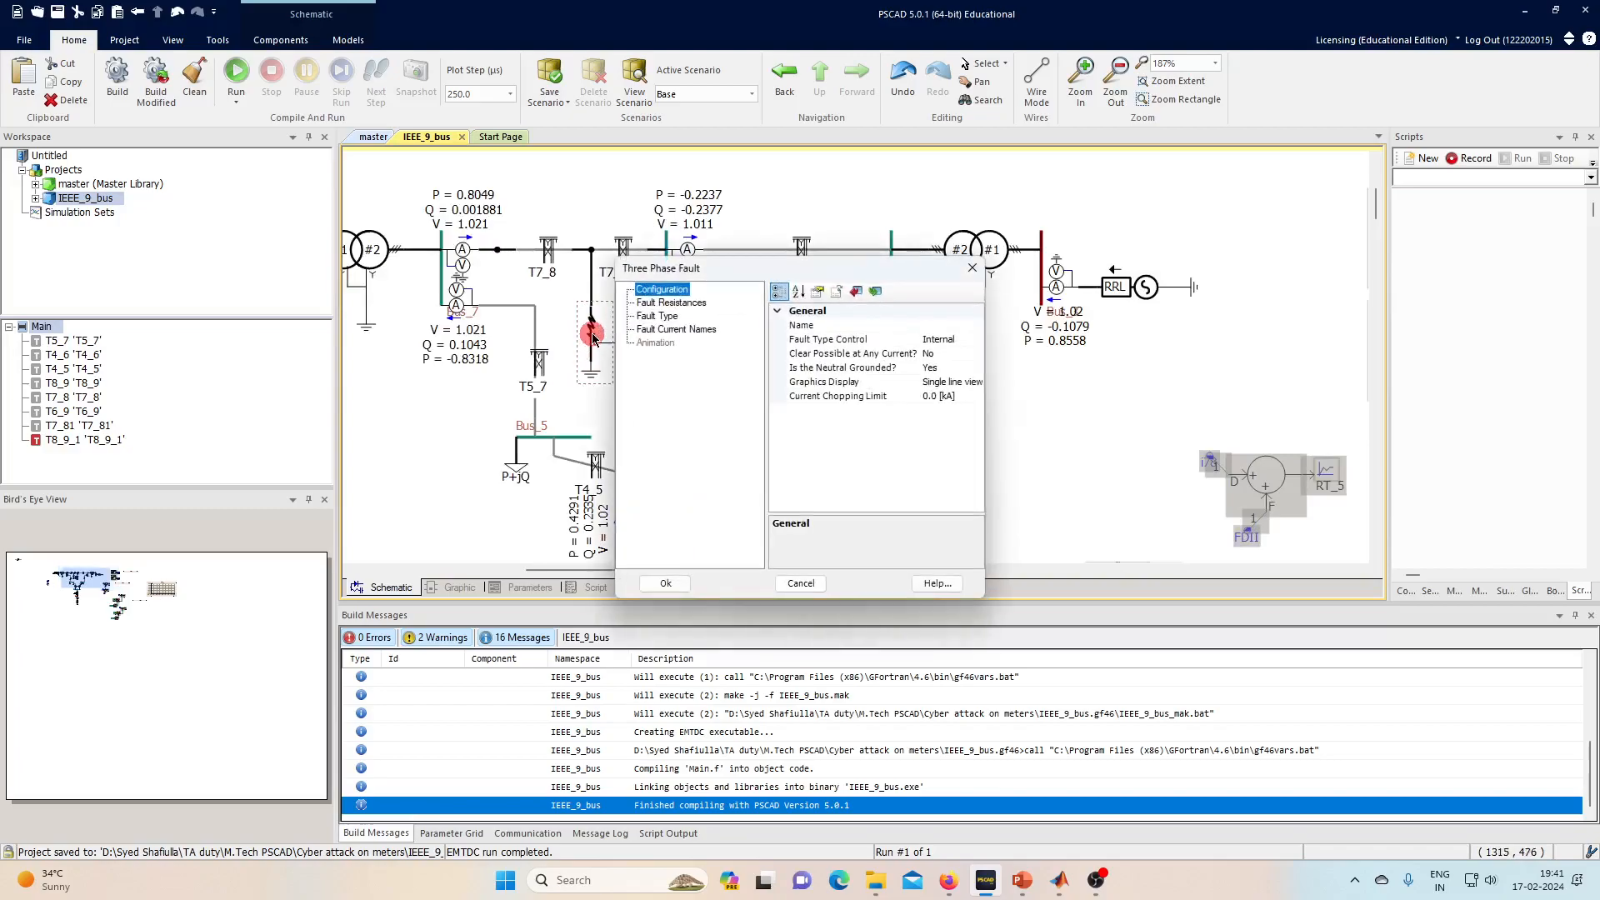
left_click(673, 304)
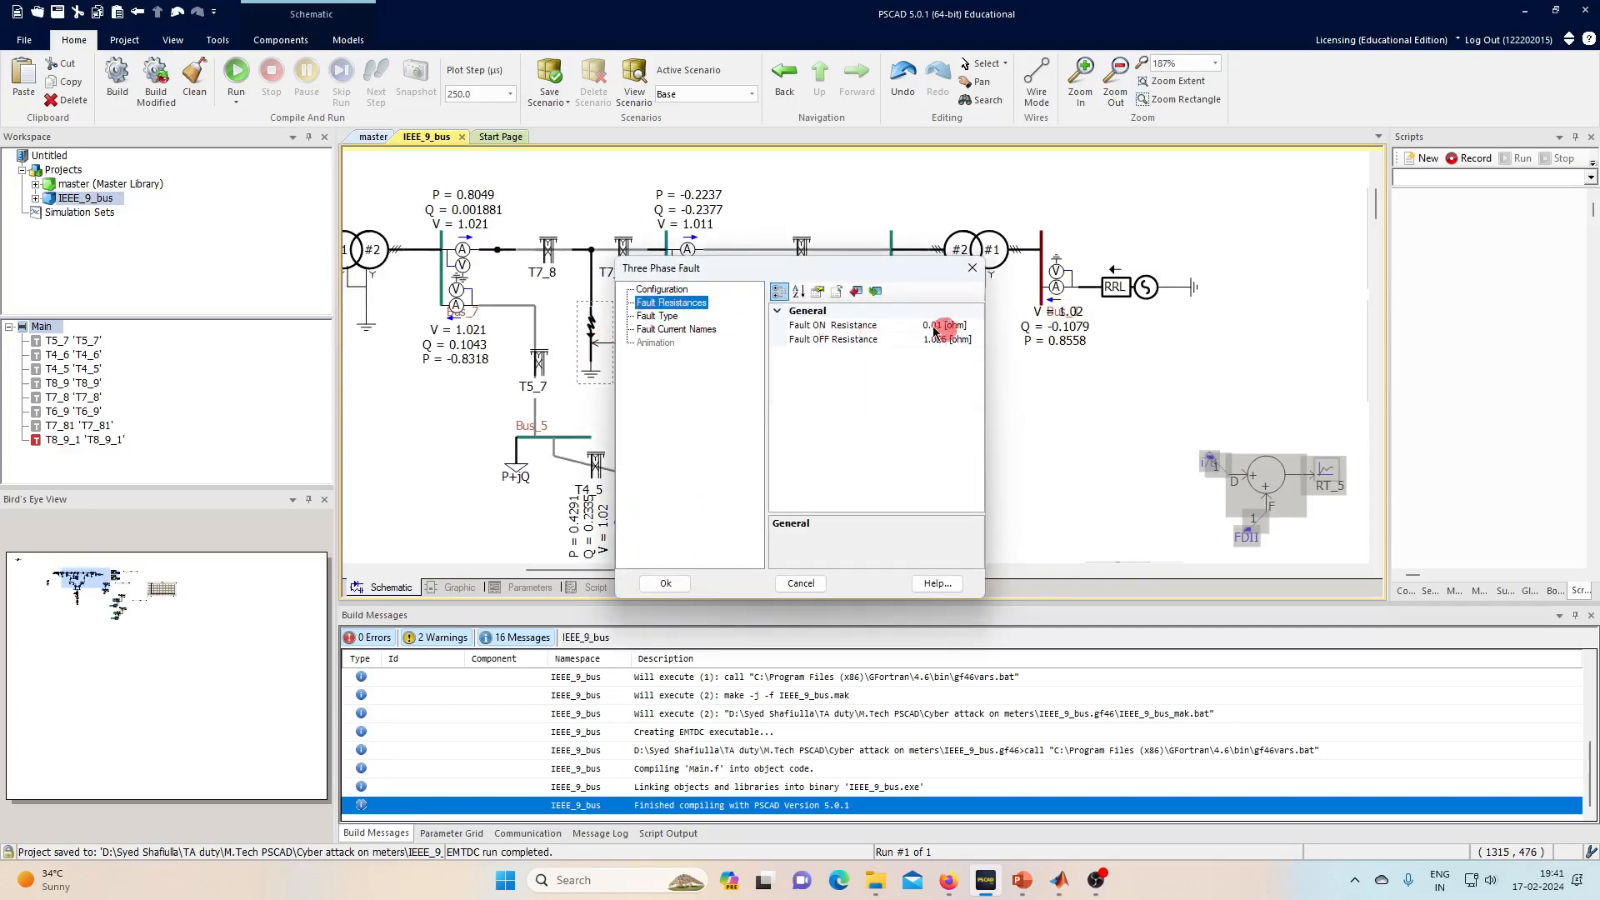
left_click(655, 331)
left_click(665, 318)
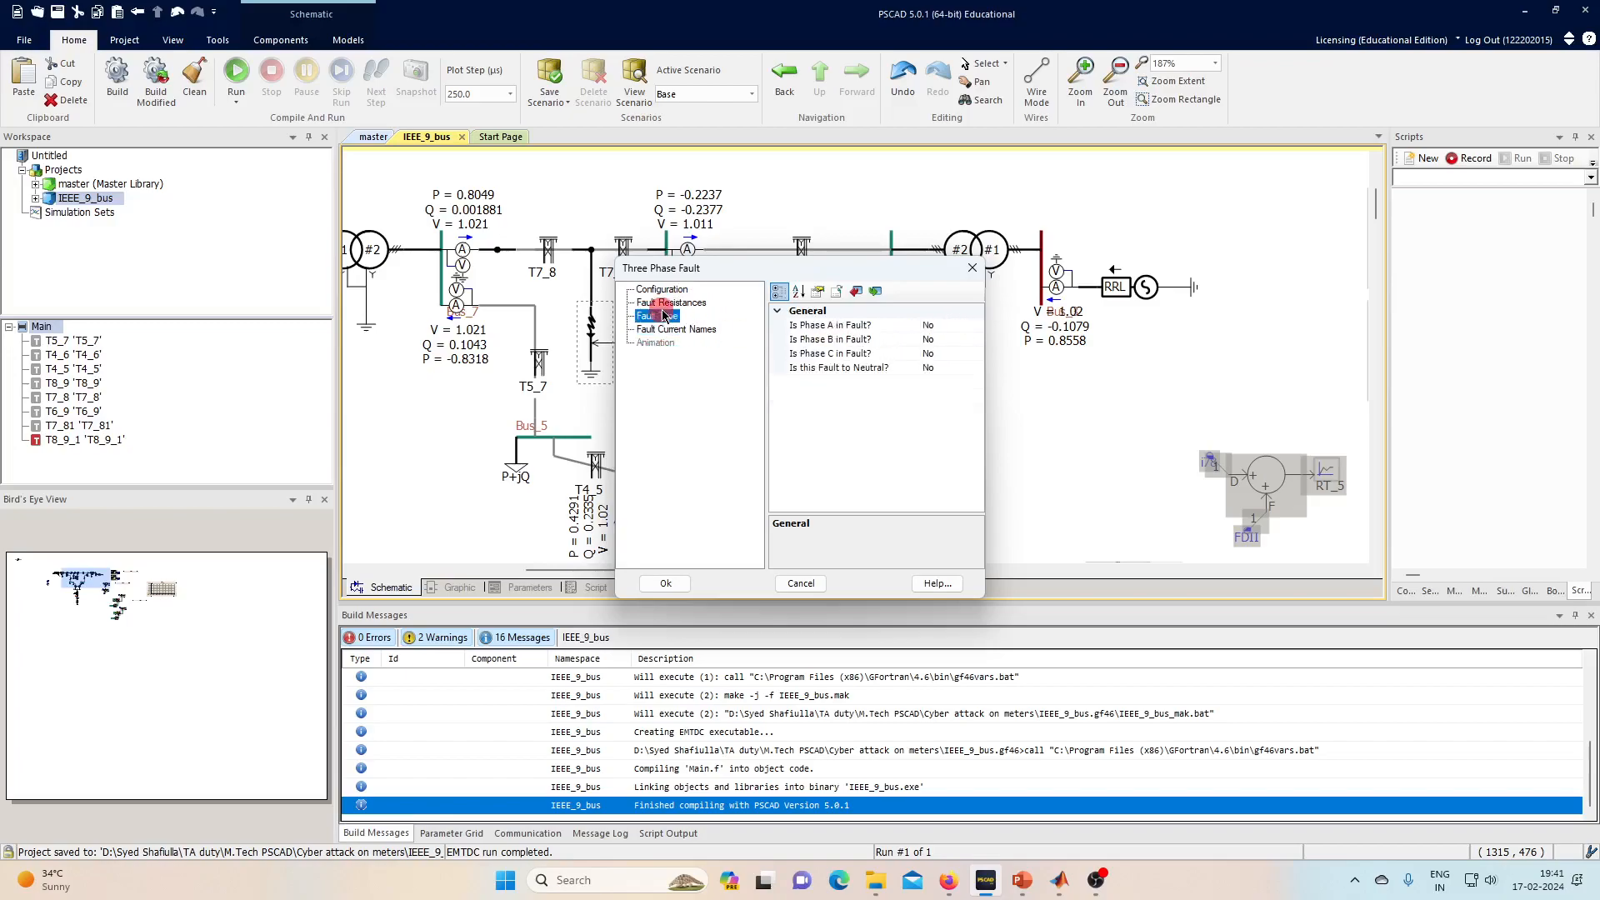
double_click(955, 325)
double_click(942, 370)
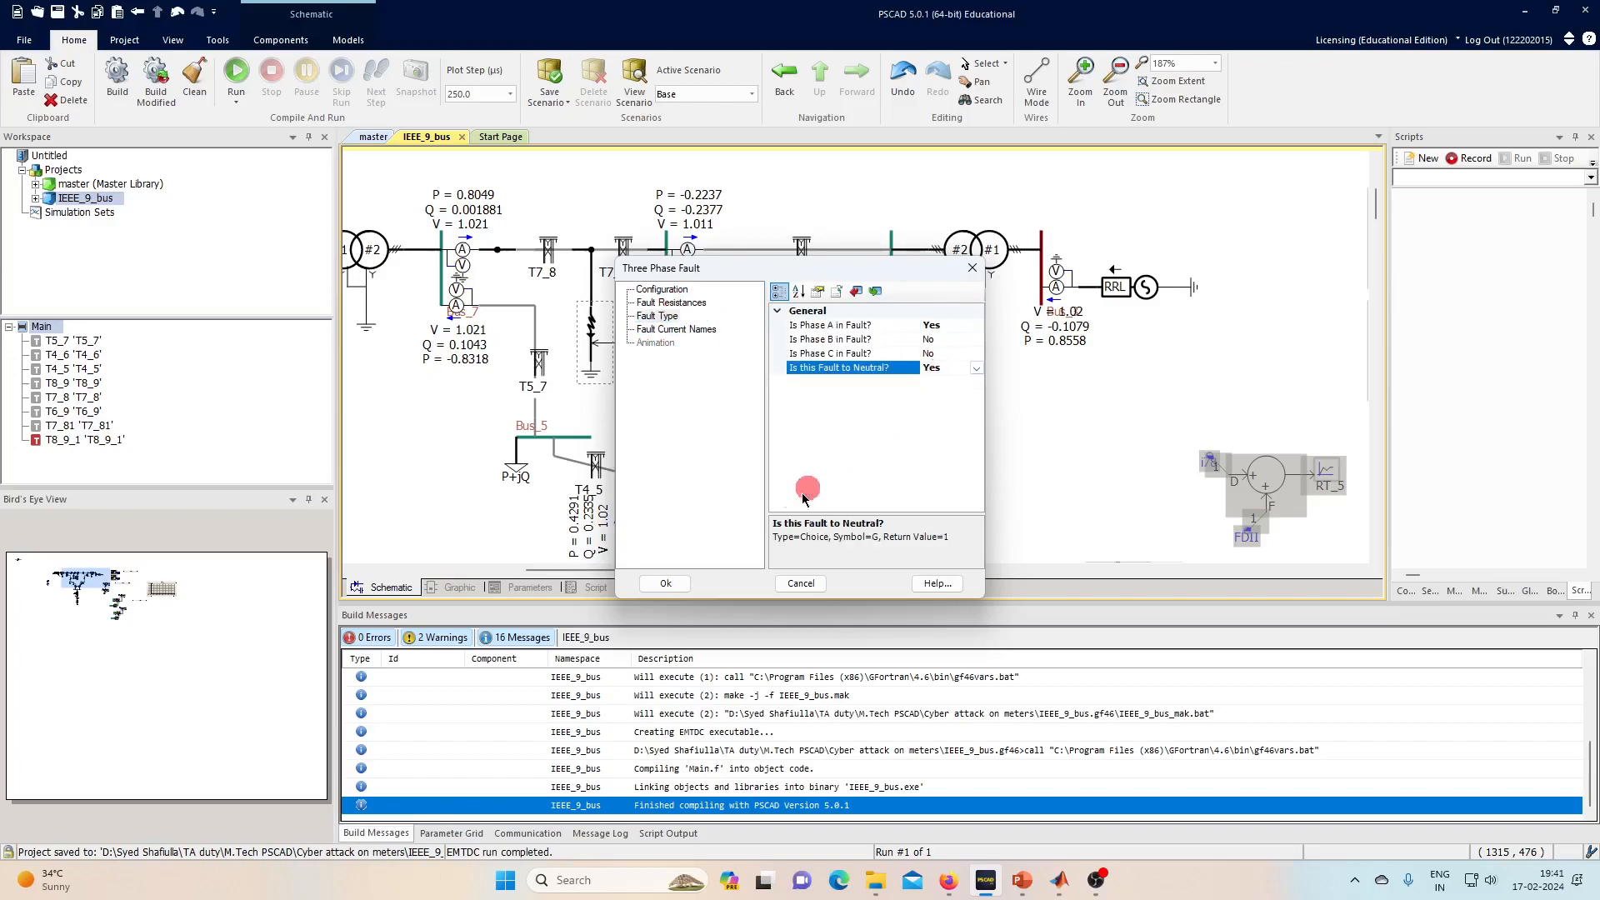
left_click(660, 596)
scroll(1090, 439, "down", 4)
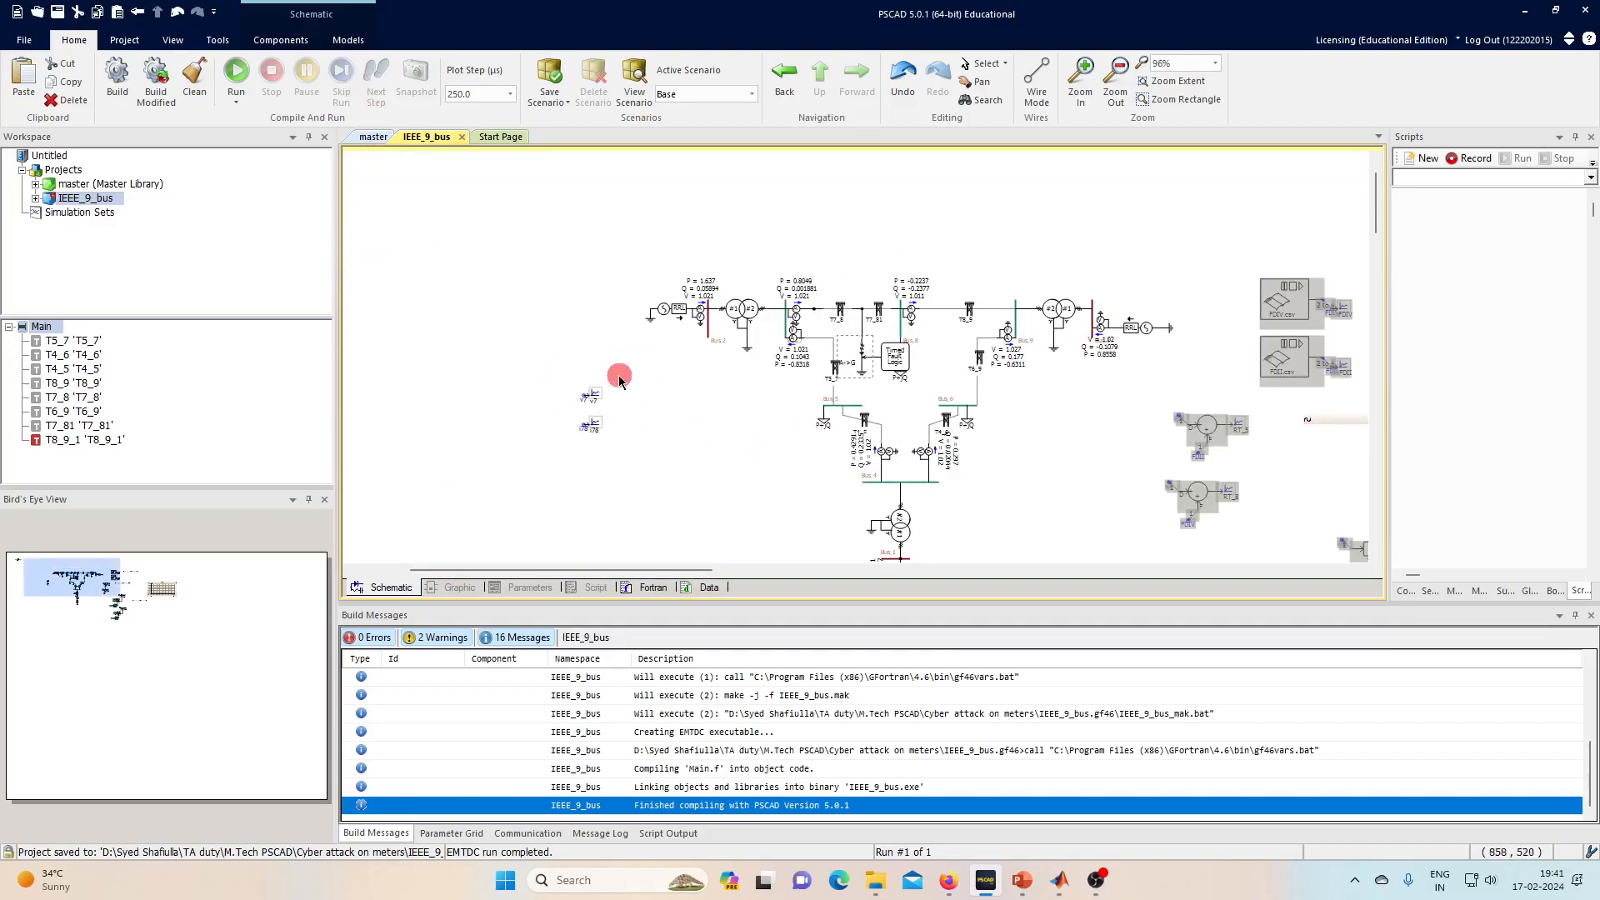
left_click(236, 71)
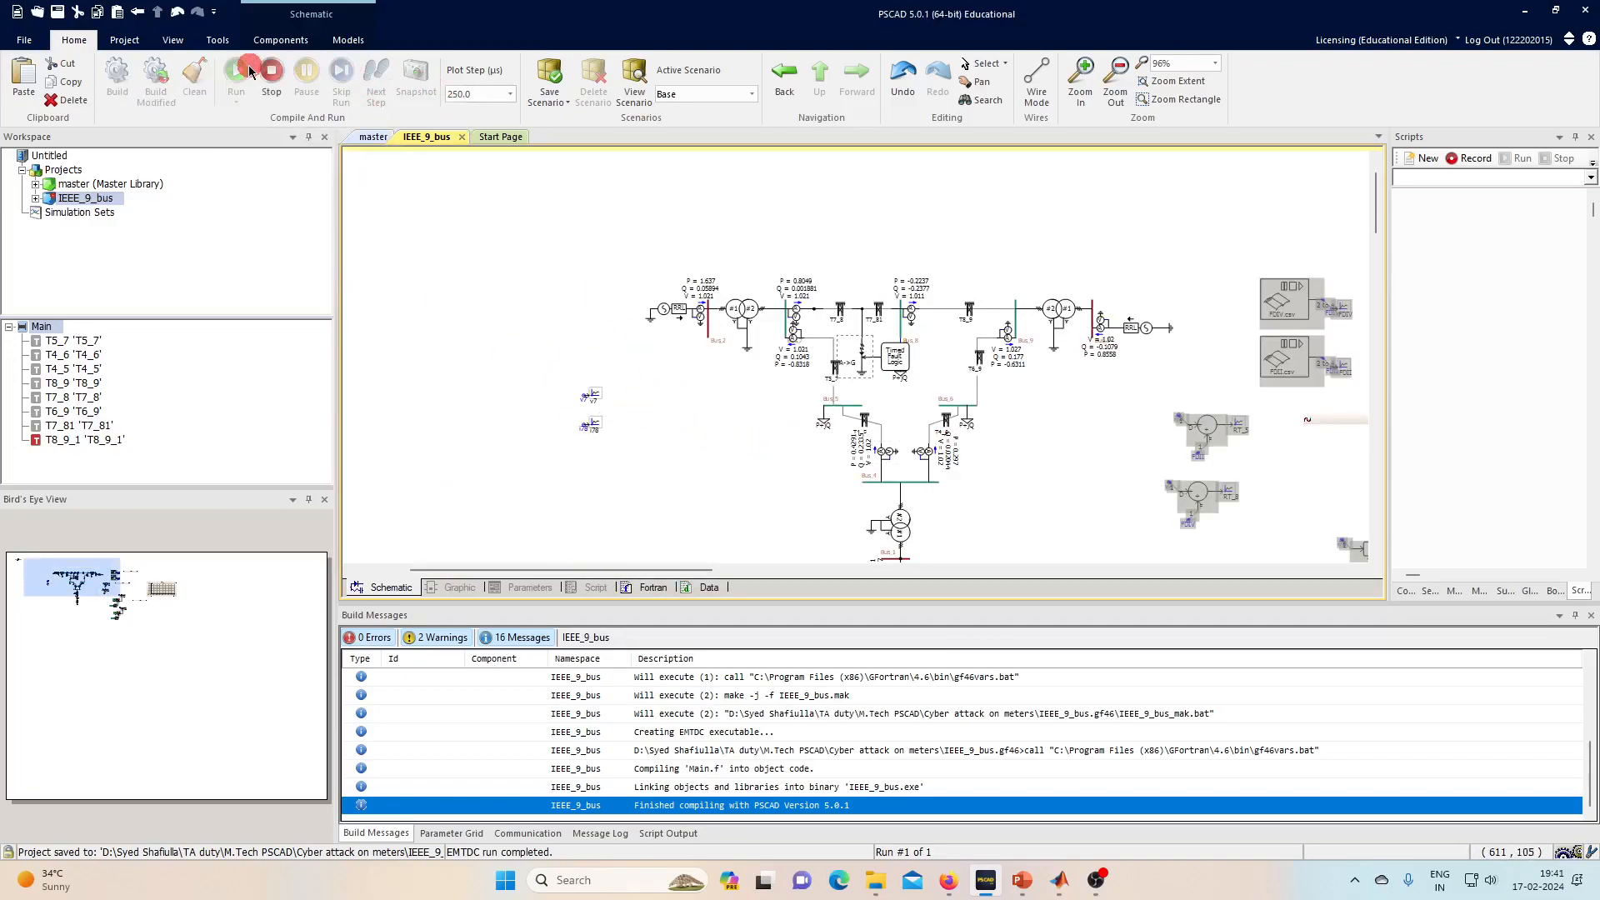
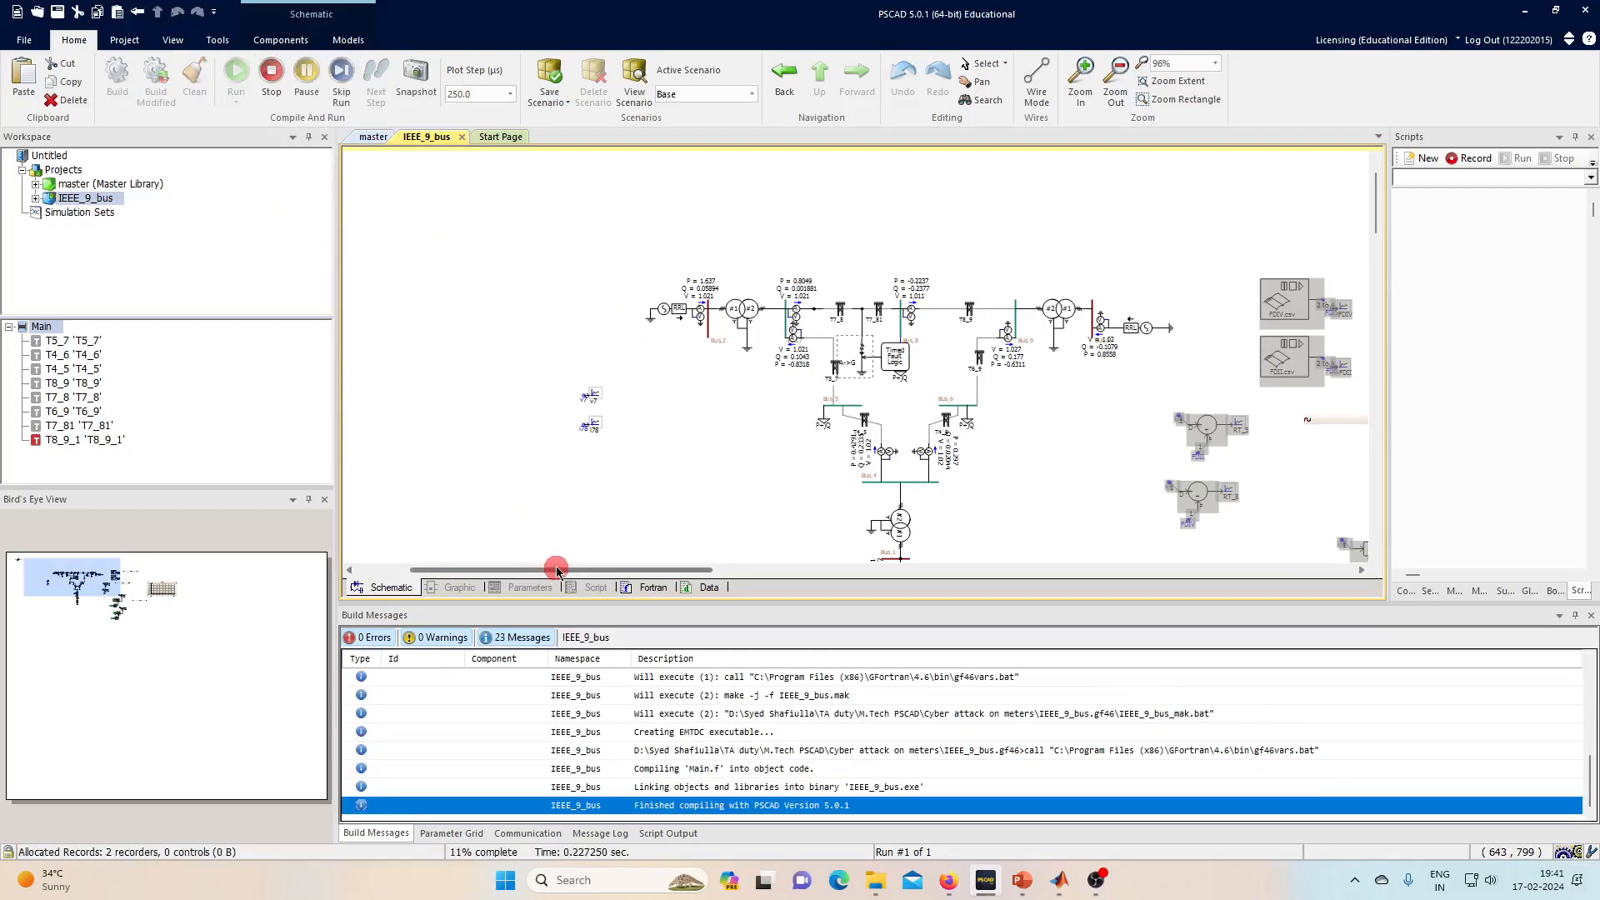
- Open the Timed Fault Logic settings and check the Duration of Fault value
left_click_drag(556, 571, 811, 592)
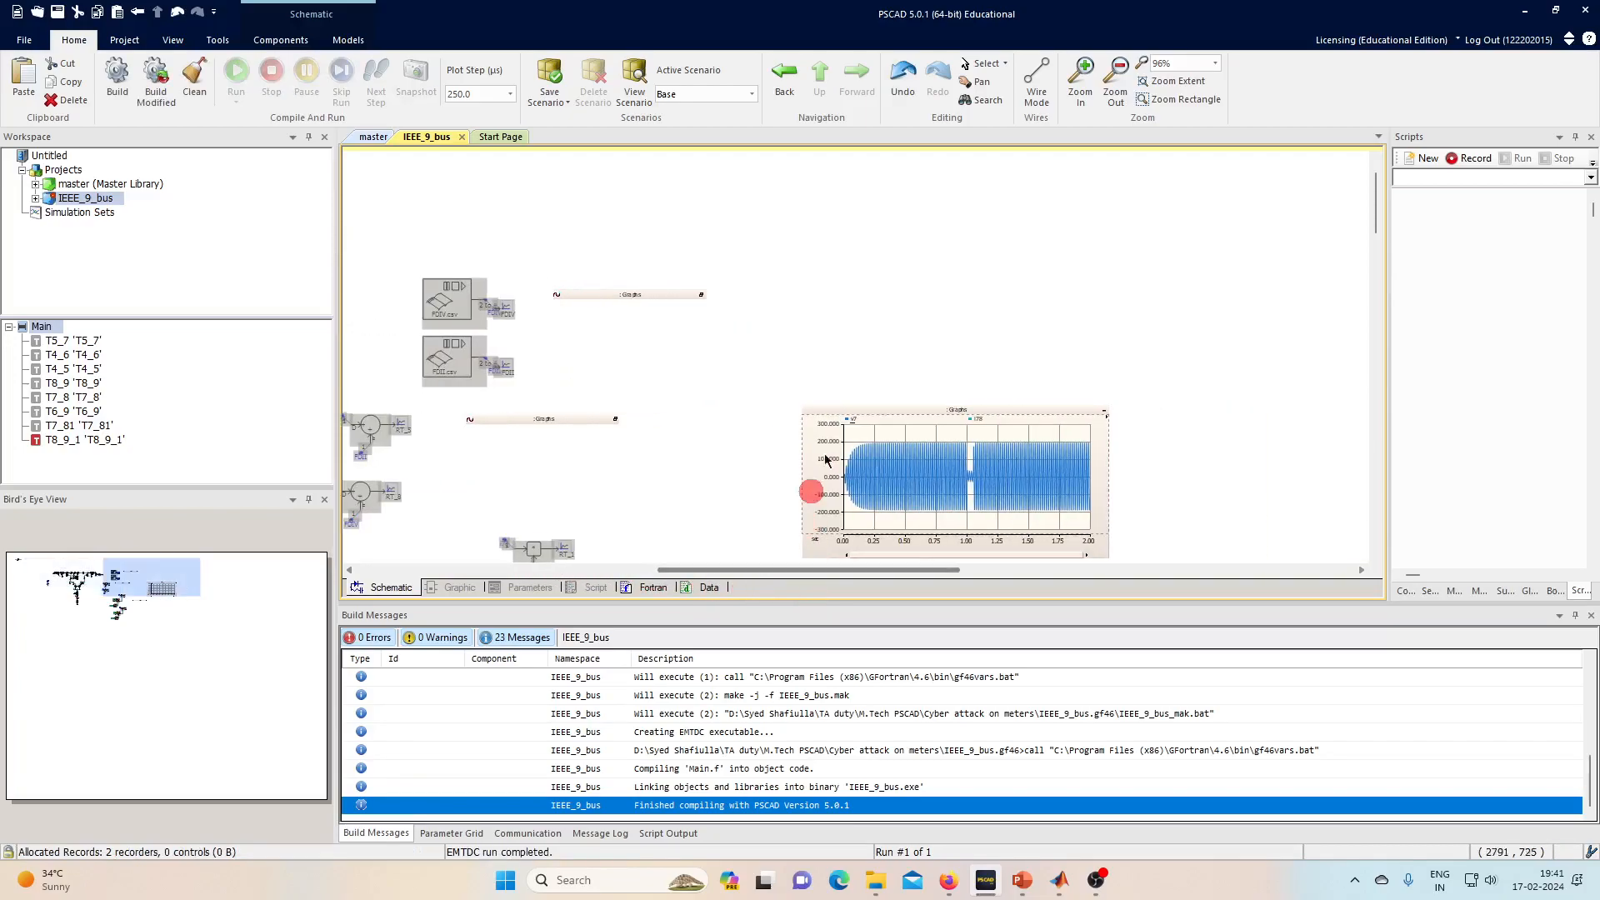
left_click(1000, 485)
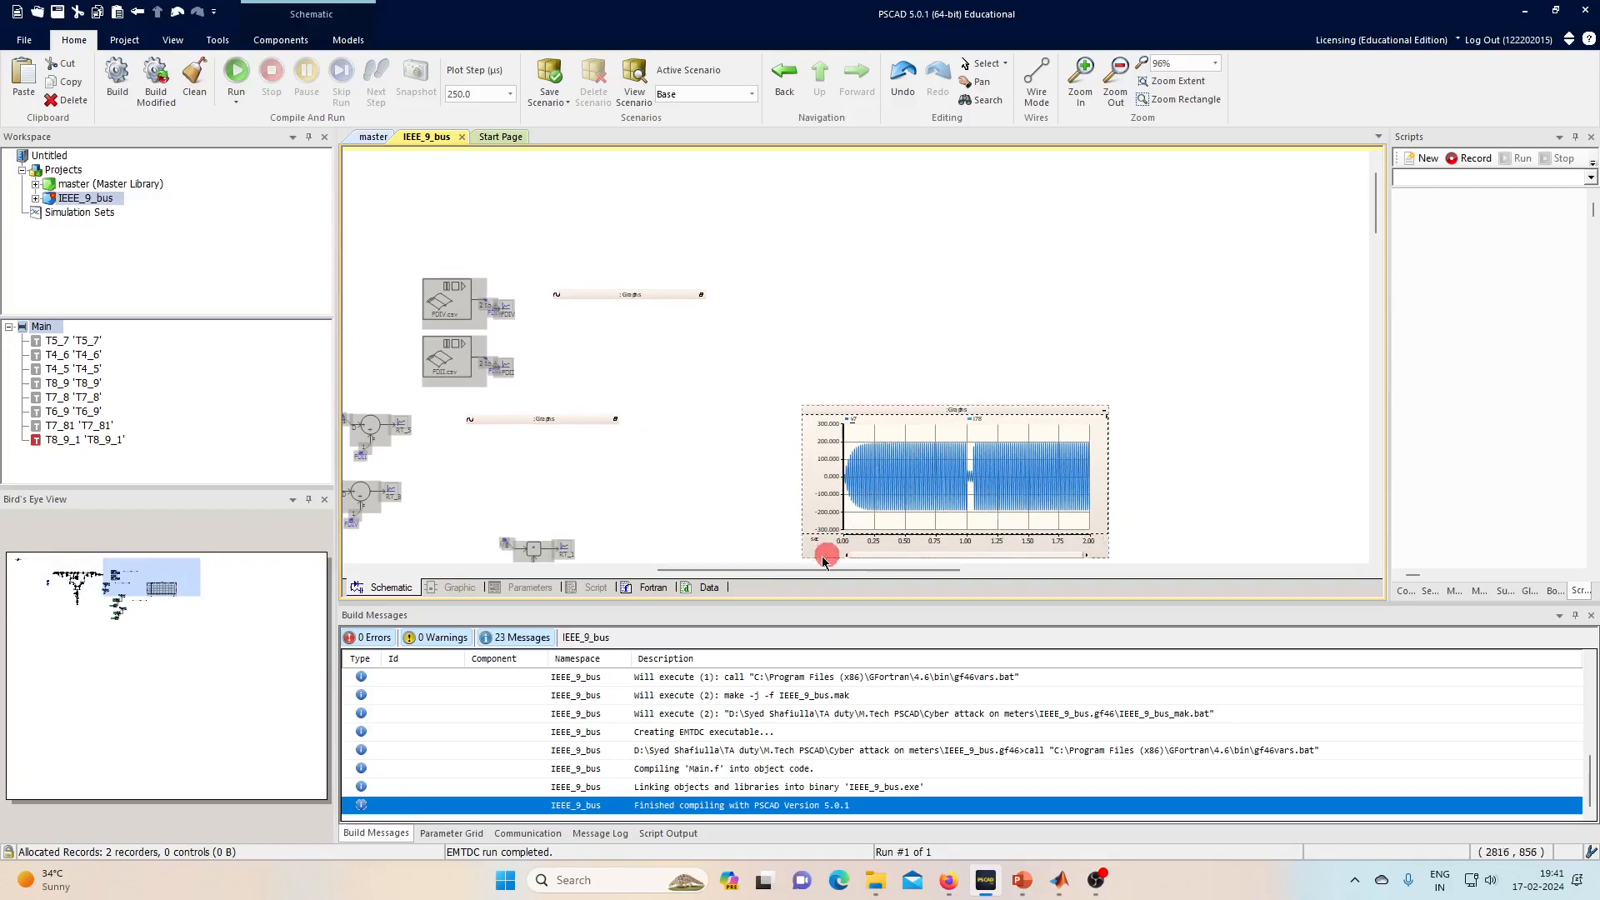
left_click_drag(807, 572, 593, 575)
left_click(715, 361)
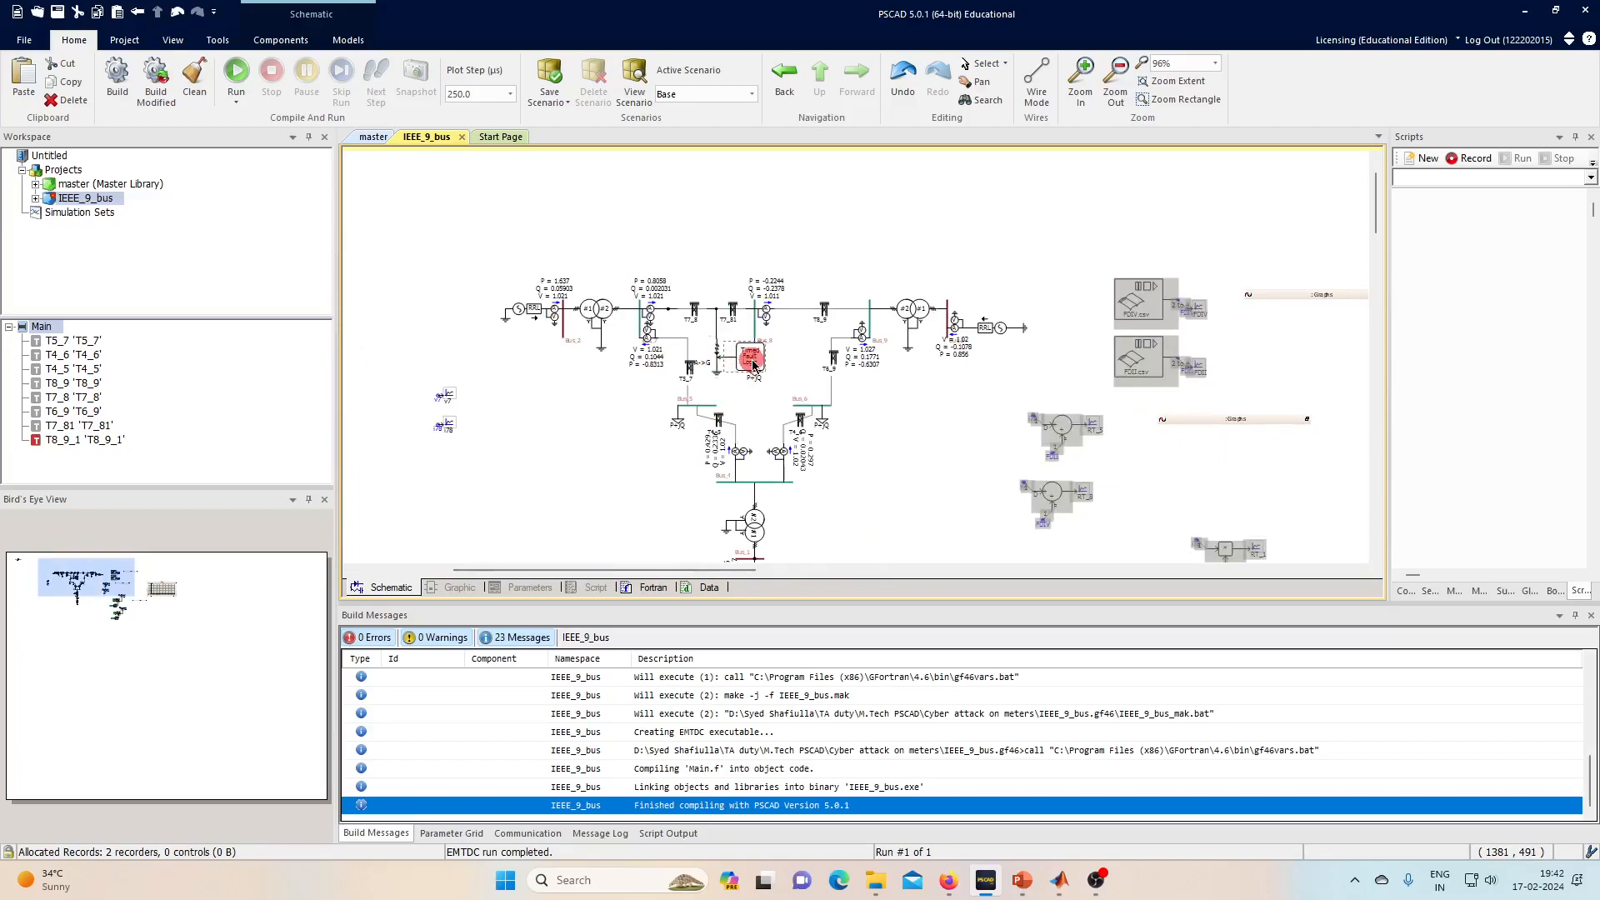
double_click(753, 364)
left_click(862, 356)
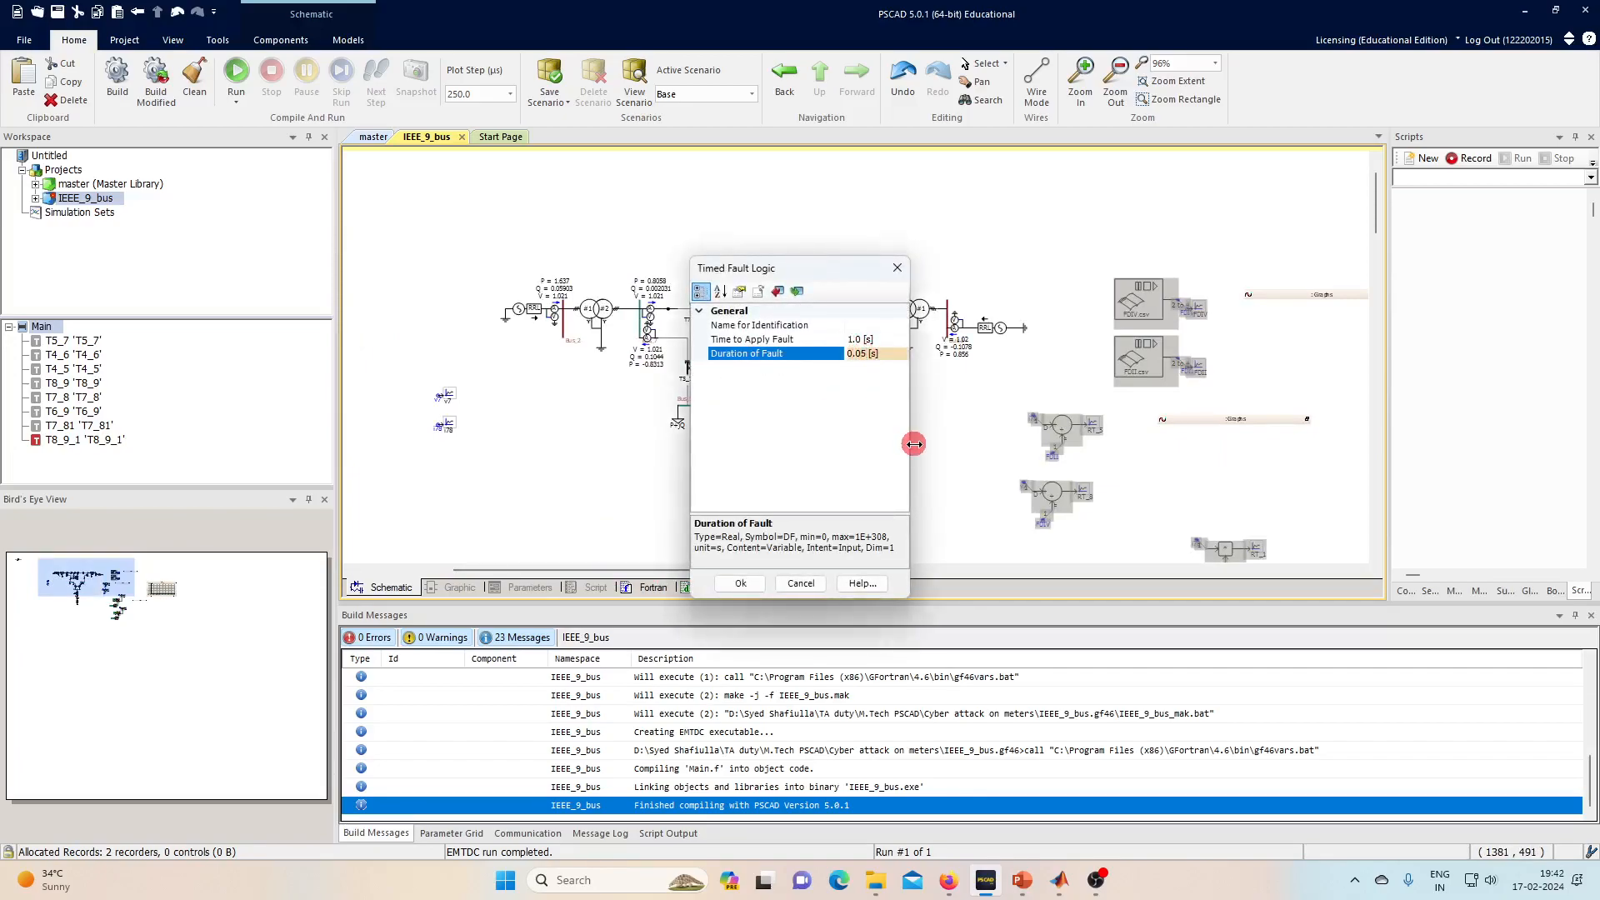
key("Return")
- Rerun the simulation and bring the v7 results graph into view
left_click(227, 75)
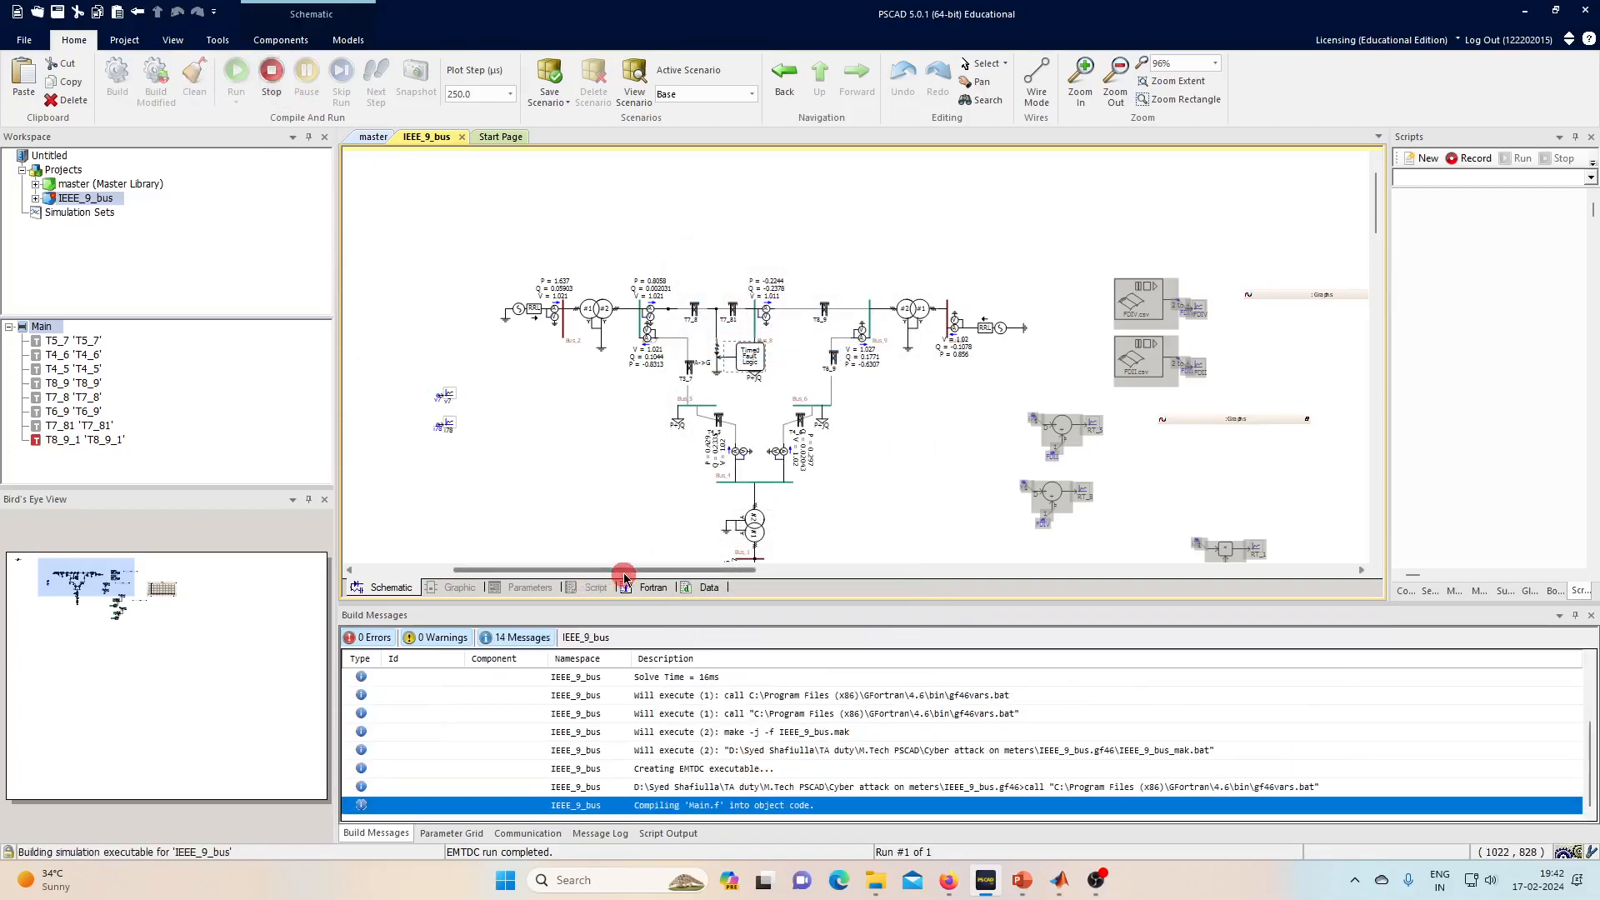
left_click_drag(626, 574, 889, 591)
scroll(793, 492, "up", 3)
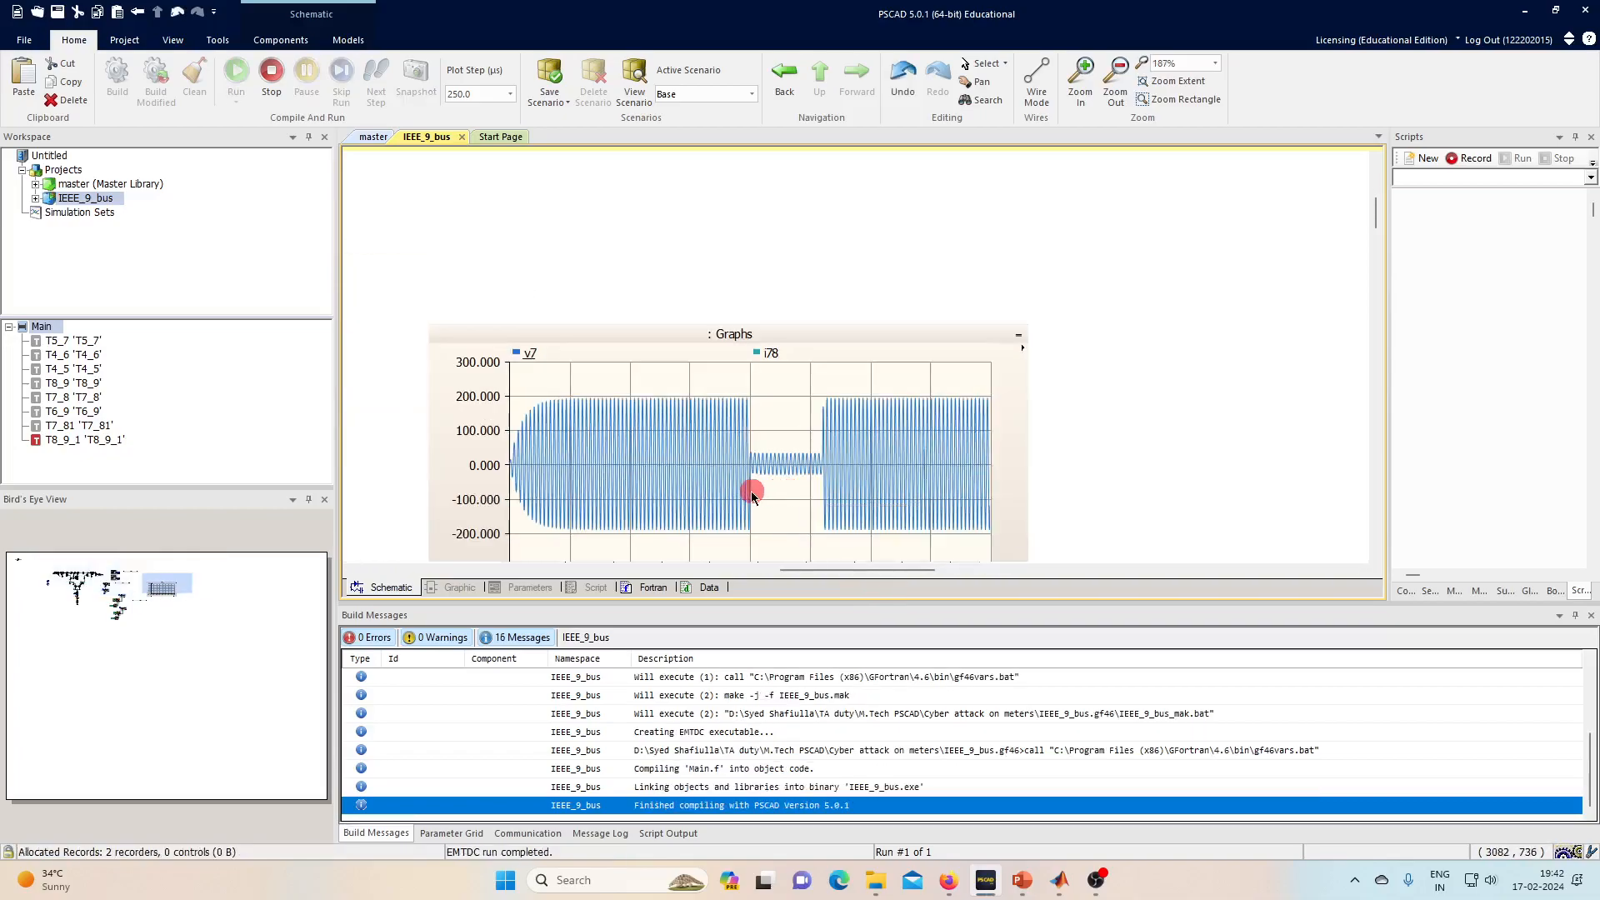
- Make the i78 trace visible on the results graph via its legend options
left_click(752, 495)
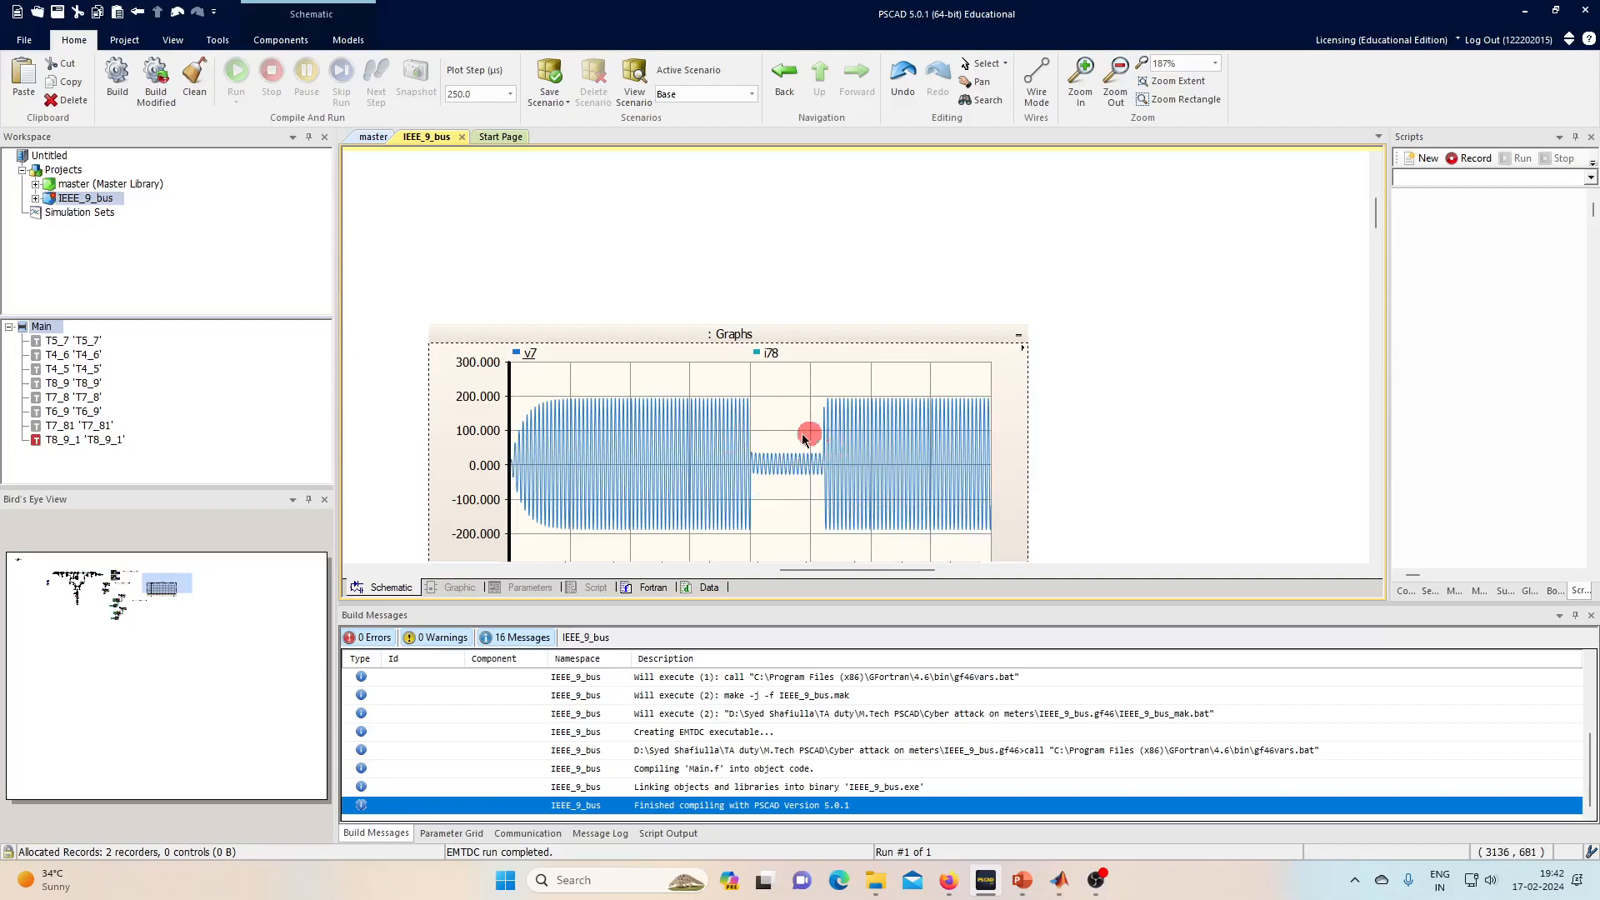
left_click(518, 350)
left_click(679, 414)
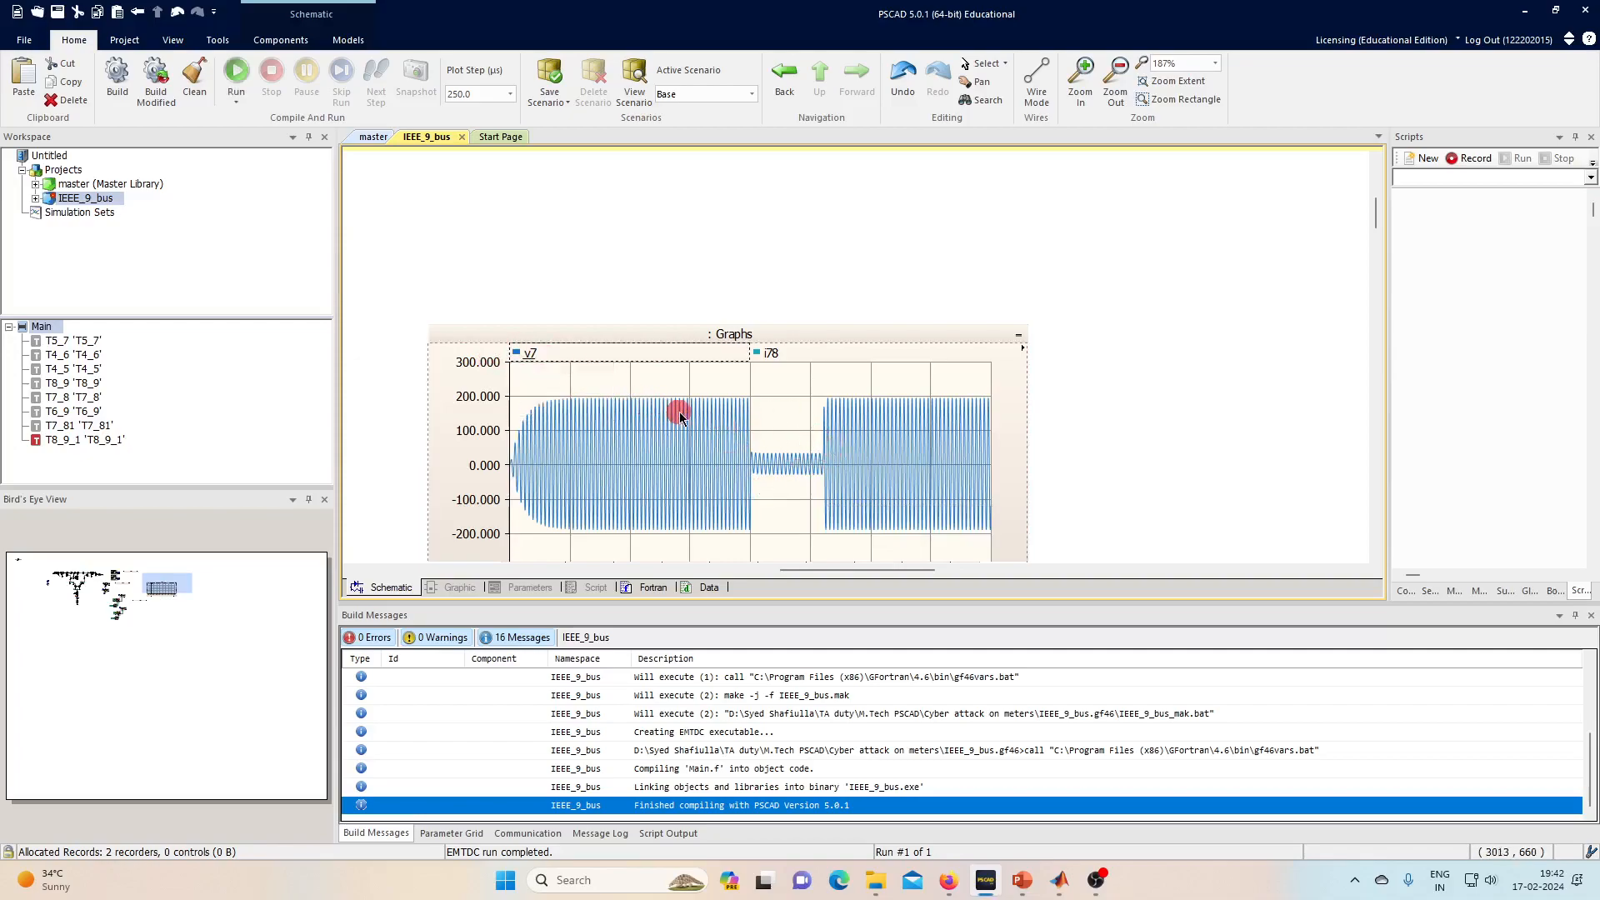
left_click(762, 355)
left_click(819, 384)
left_click(776, 488)
- Hide the v7 trace, then show it again alongside i78
left_click(521, 351)
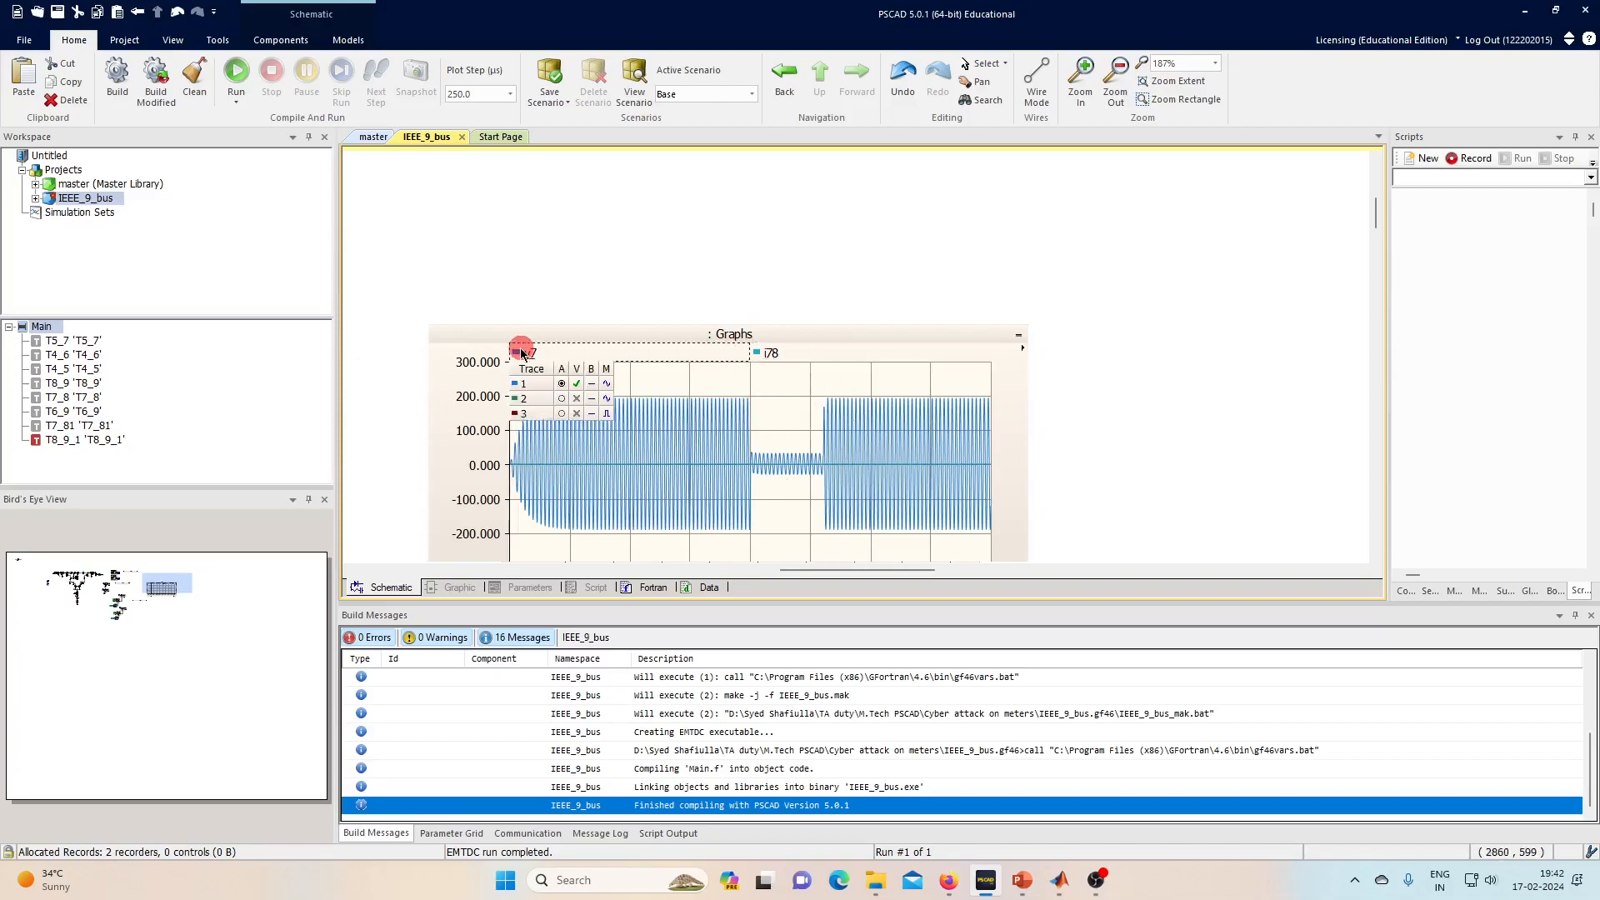
left_click(563, 385)
left_click(733, 475)
mouse_move(735, 484)
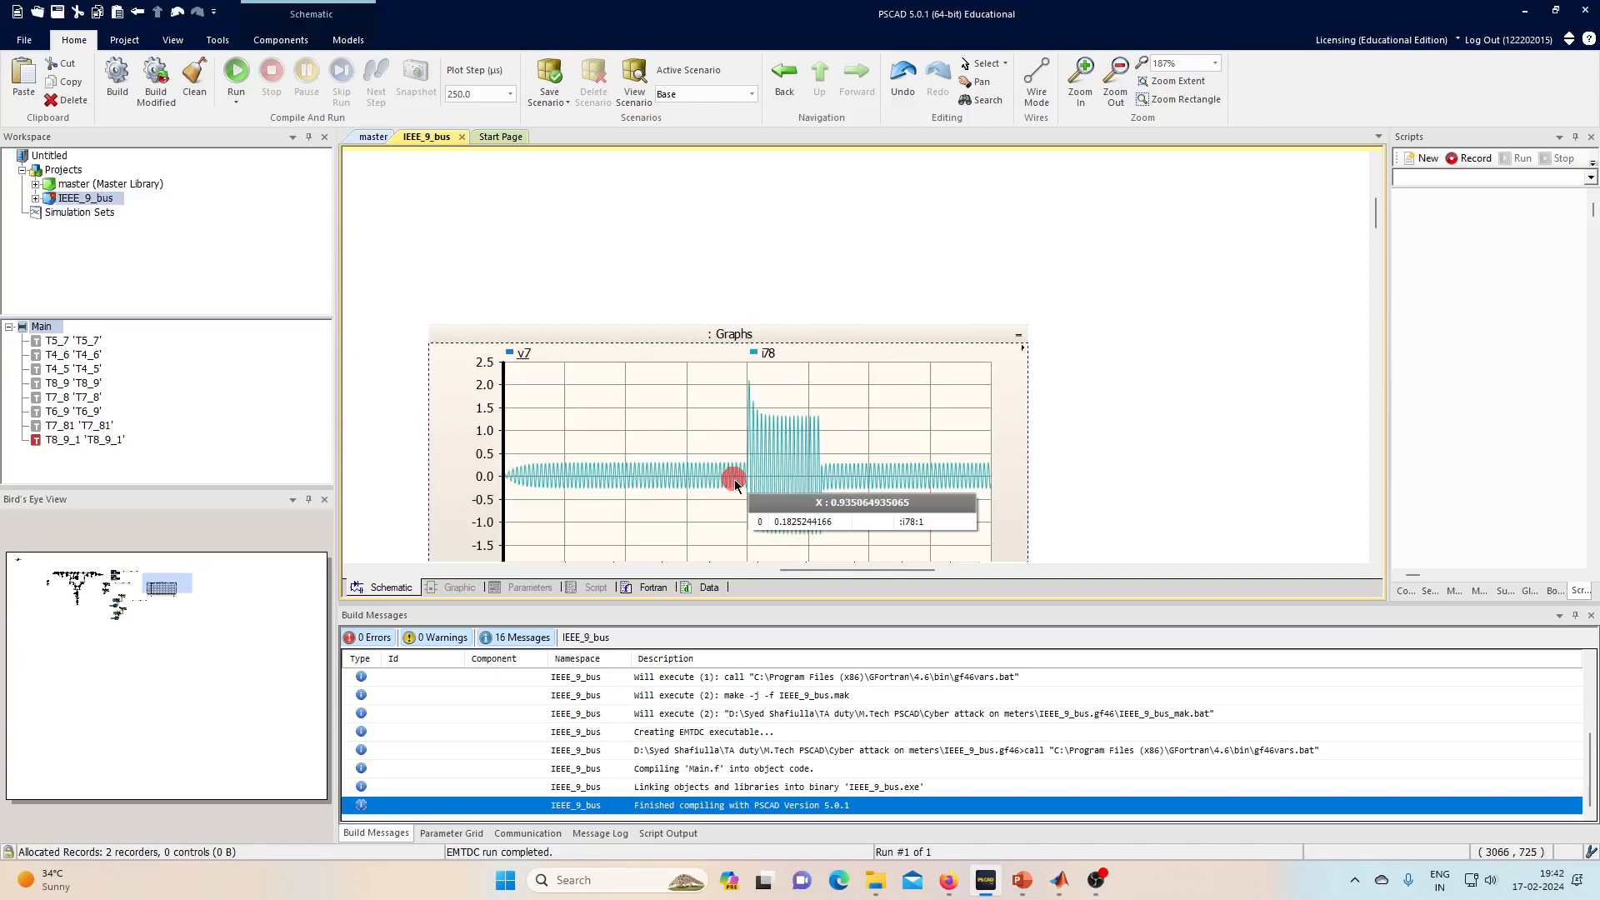
scroll(800, 372, "down", 2)
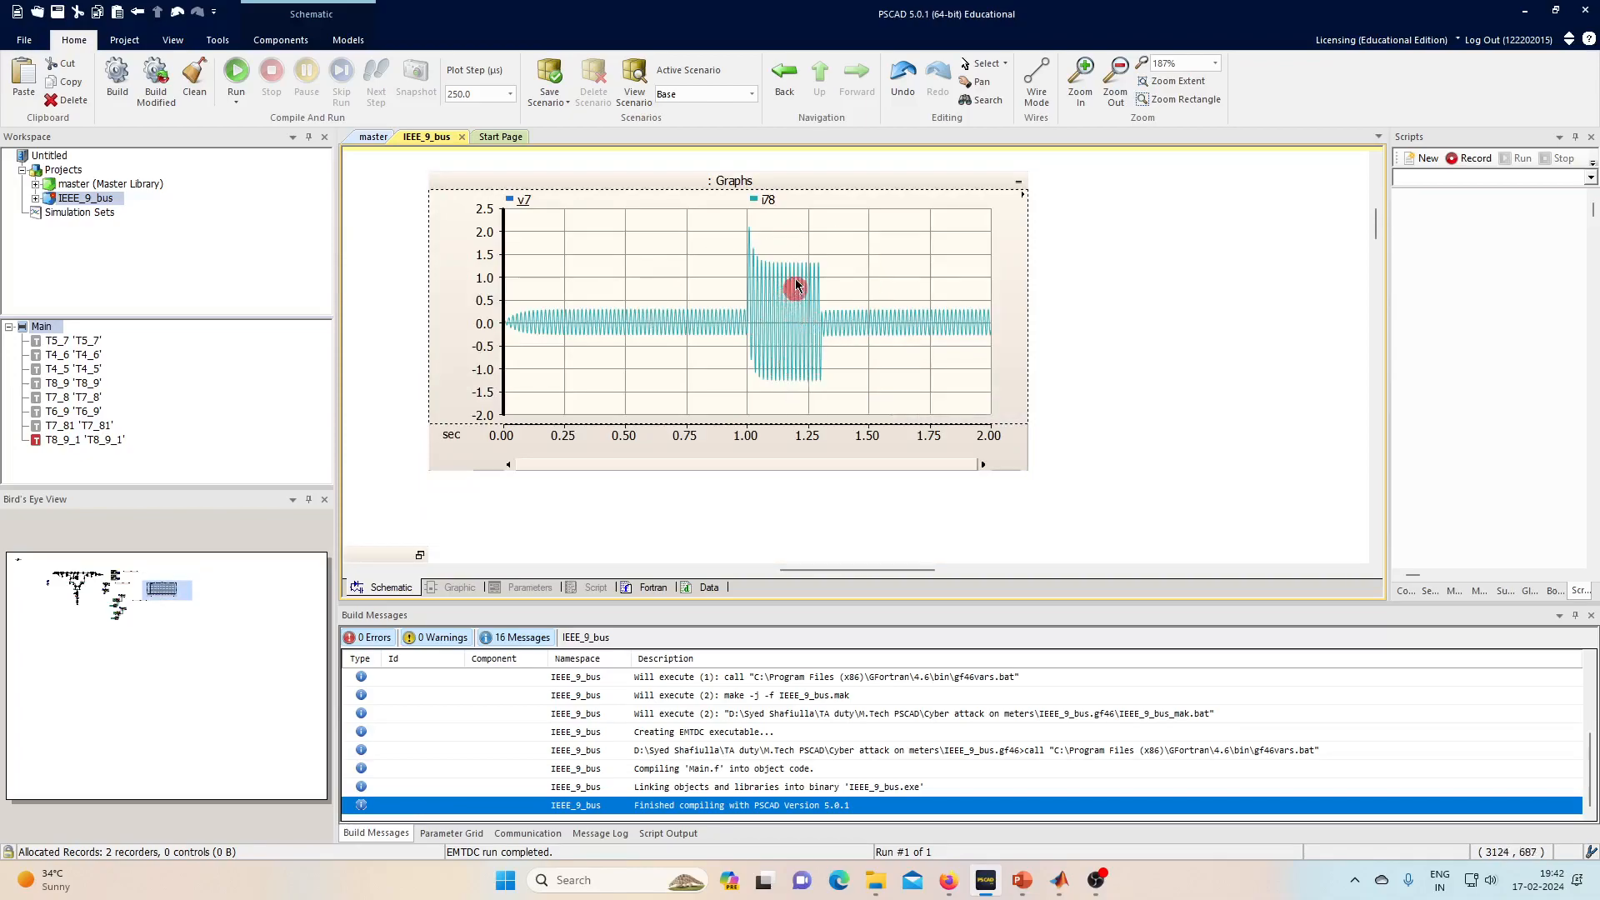
left_click(518, 203)
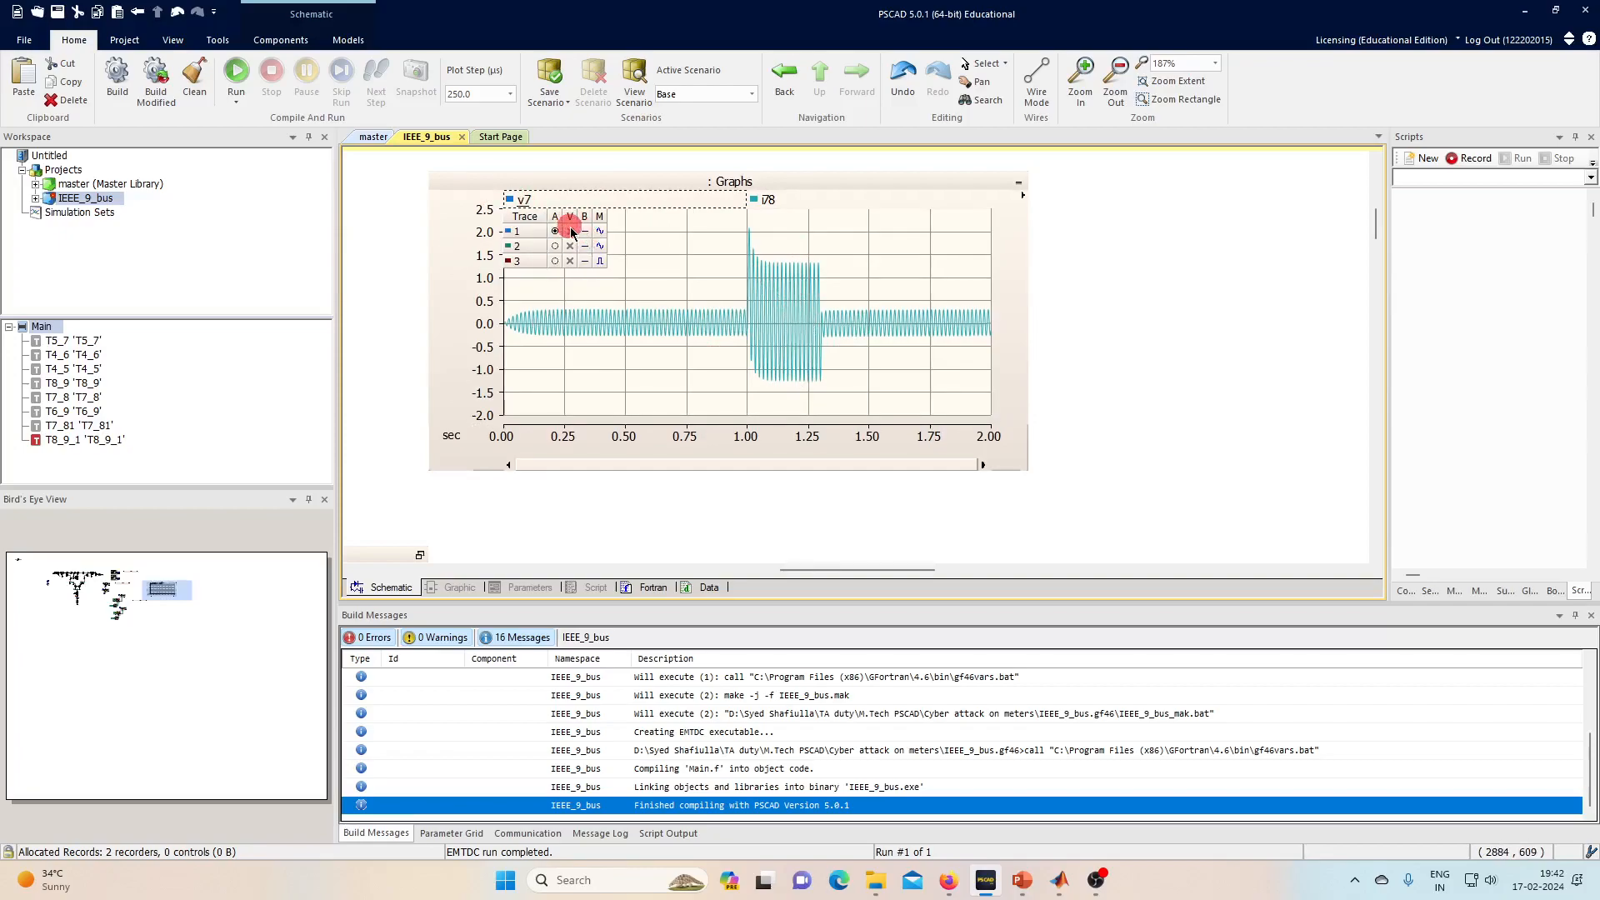
left_click(572, 231)
mouse_move(732, 307)
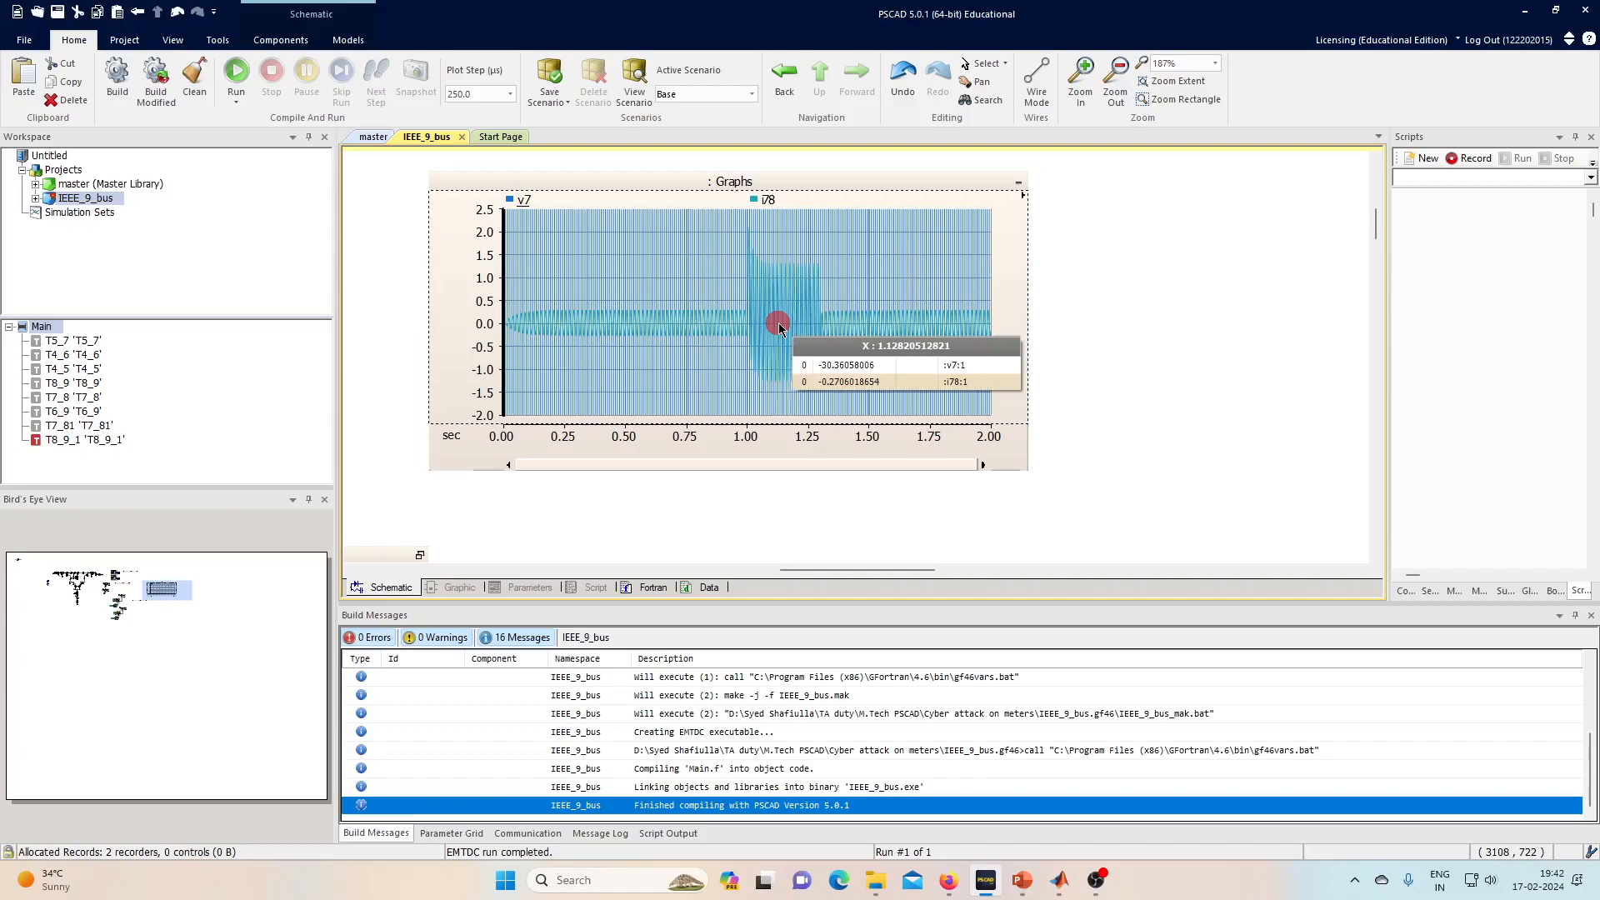
- Copy the graph's Visible Area data to the clipboard
right_click(790, 367)
mouse_move(877, 510)
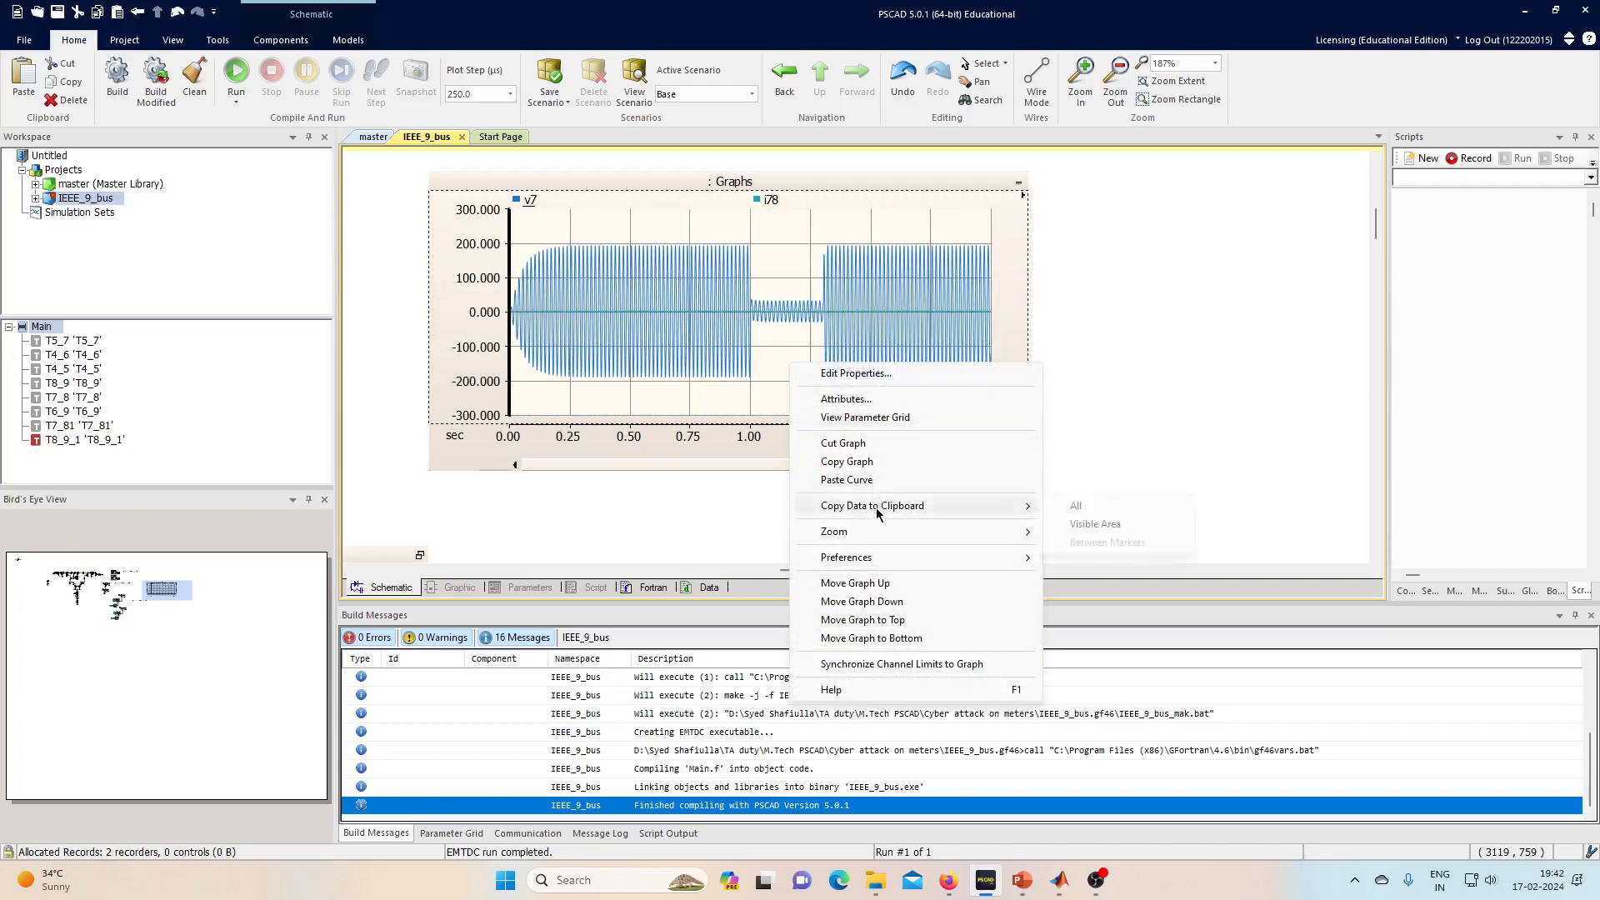
left_click(1102, 520)
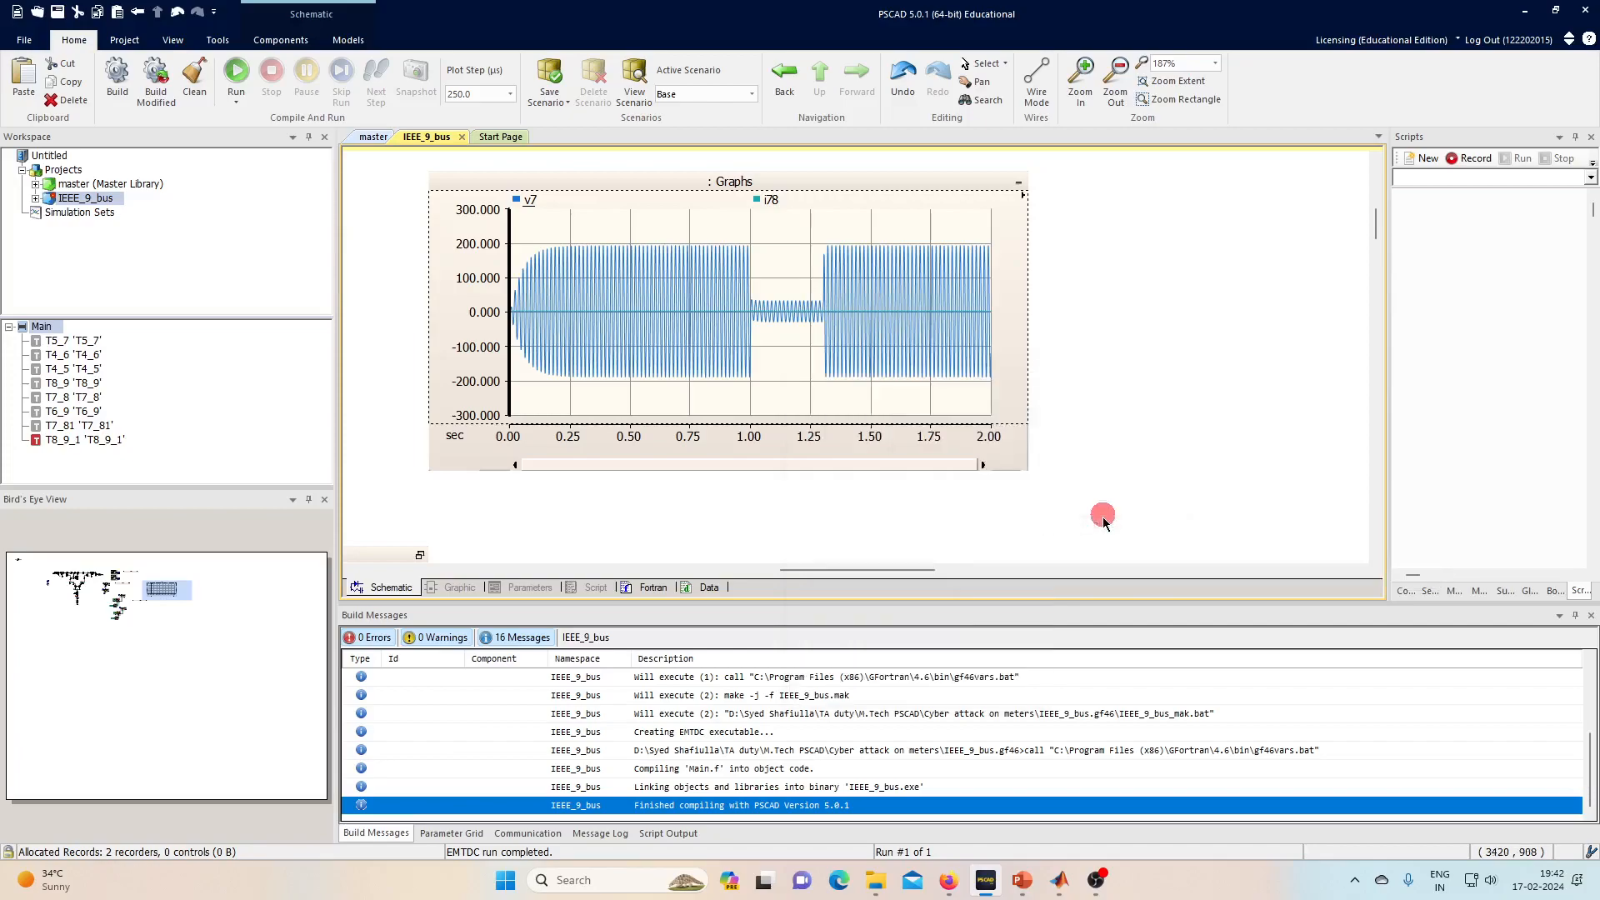
- Search Windows for 'note' and launch Notepad
key("super")
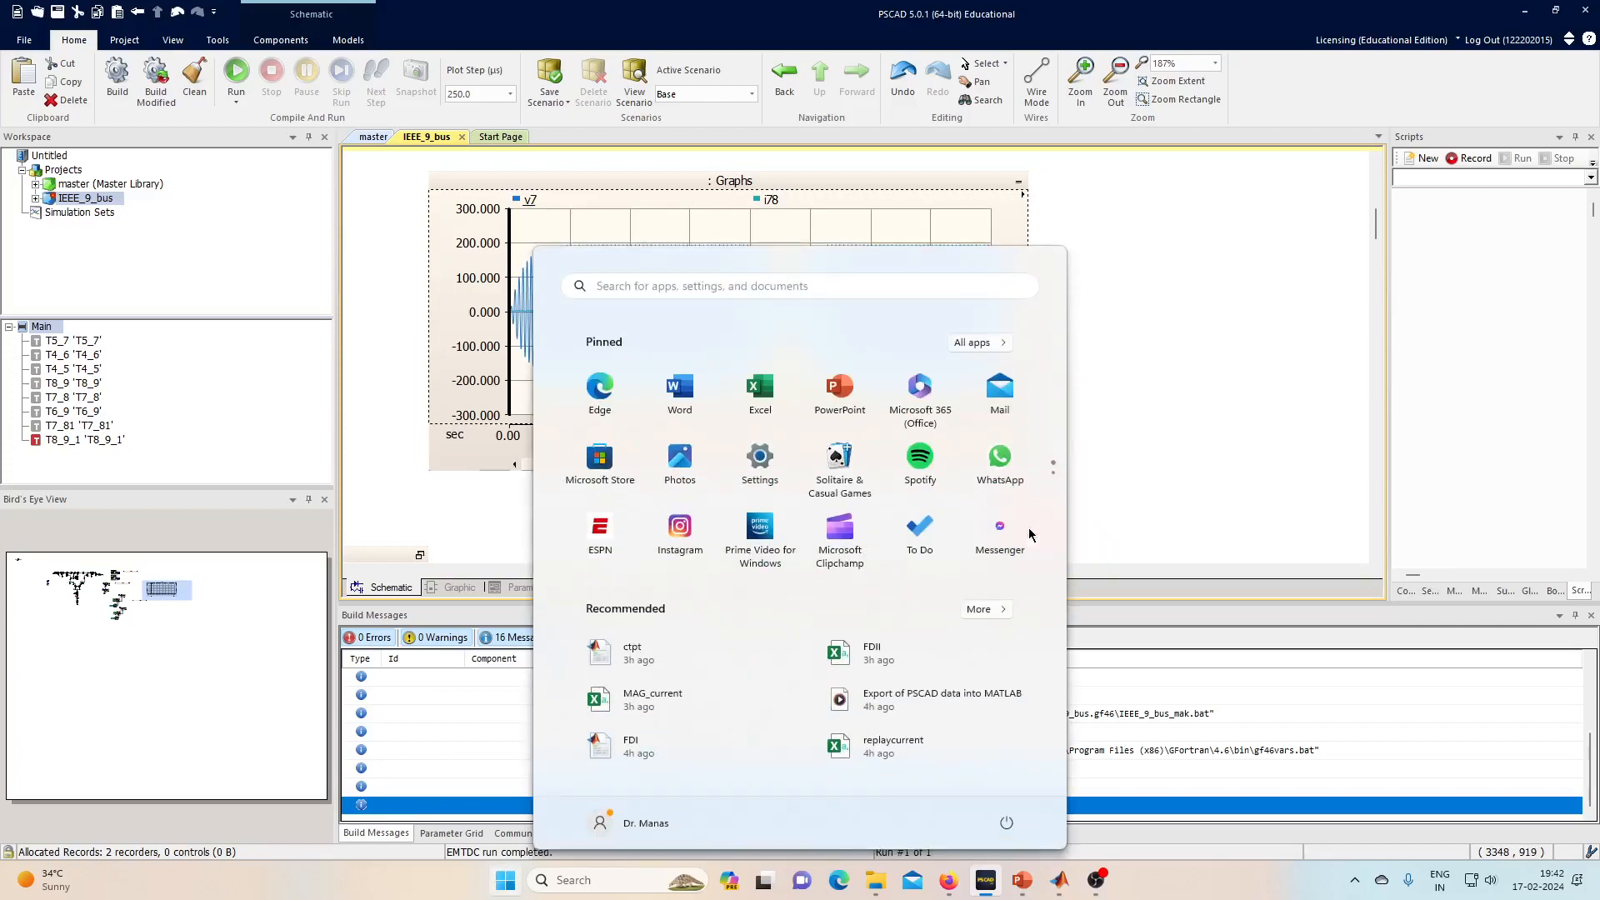
type("ote")
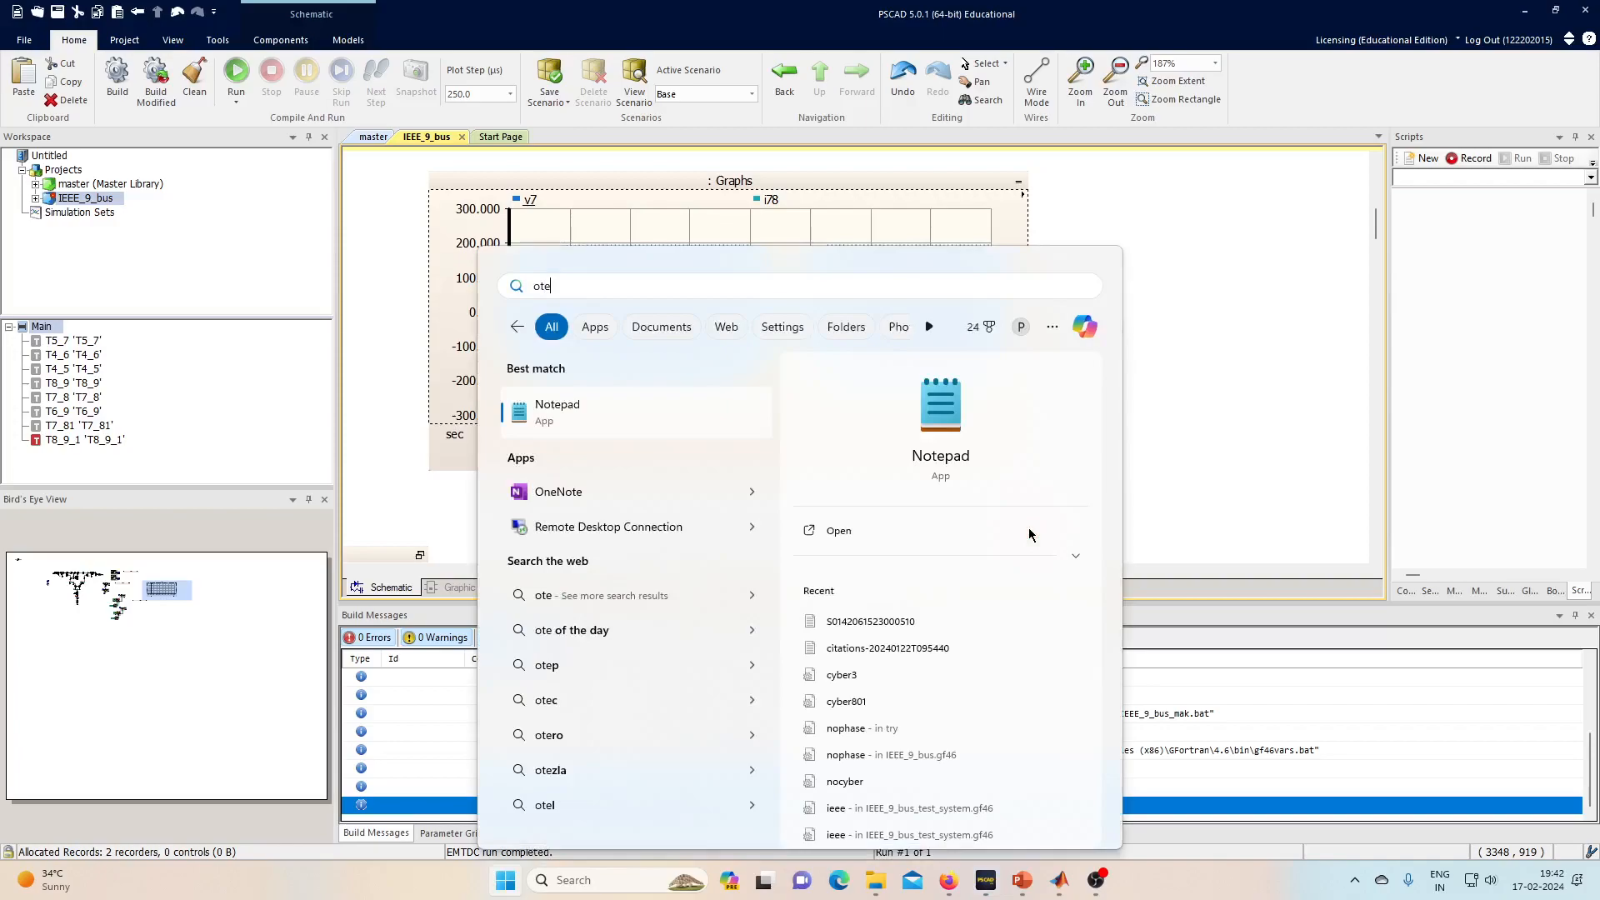
key("BackSpace")
key("BackSpace")
key("BackSpace")
type("note")
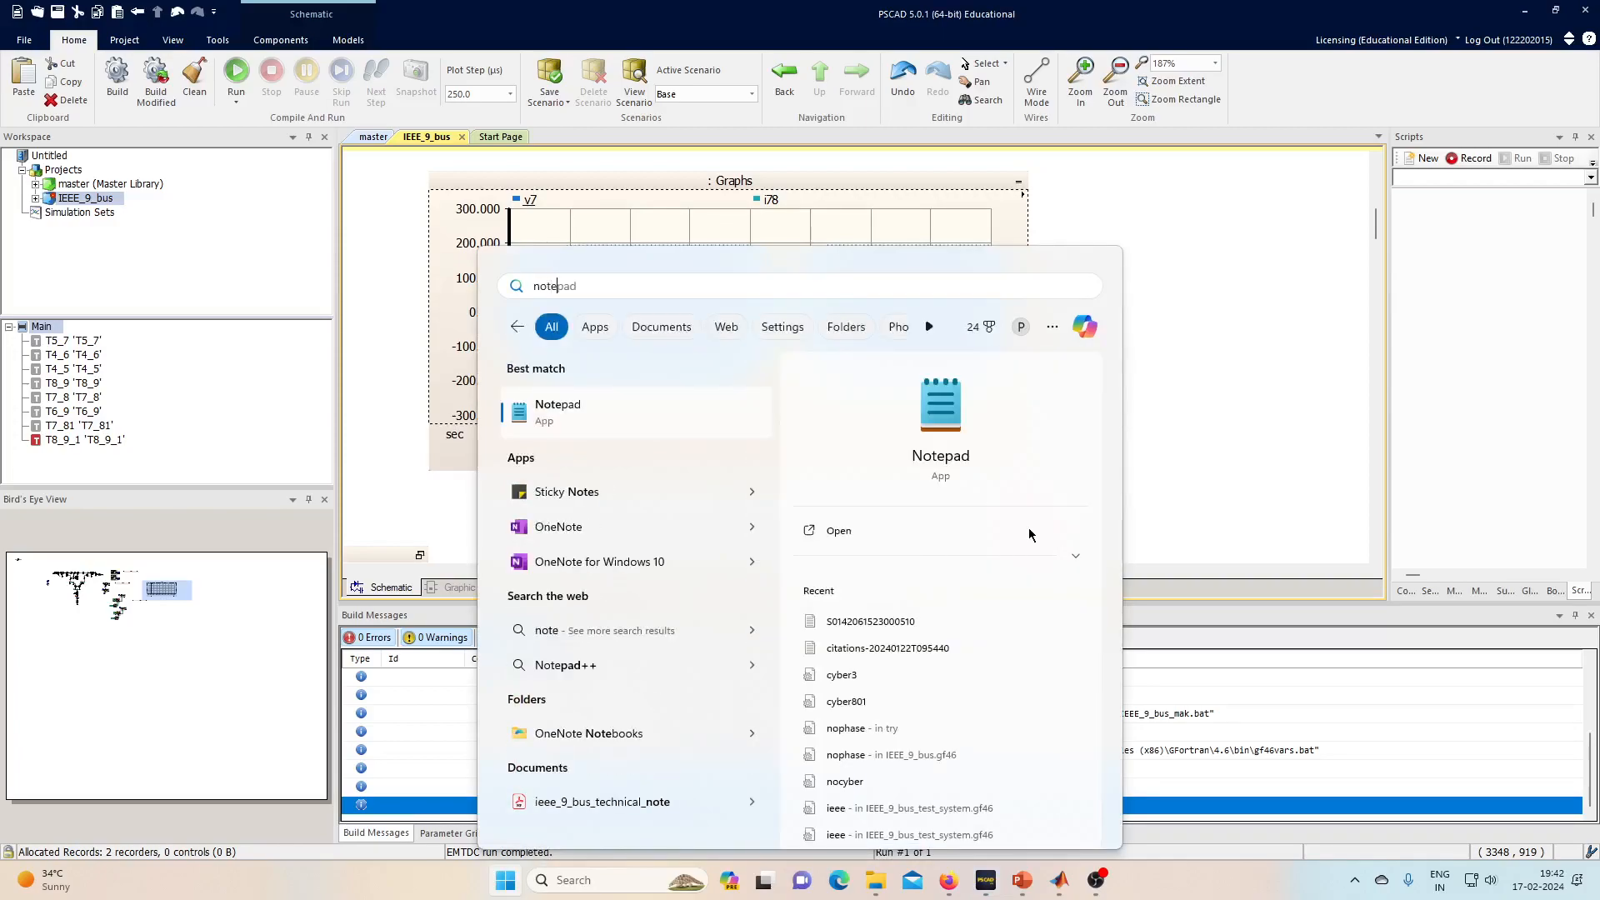
left_click(1028, 535)
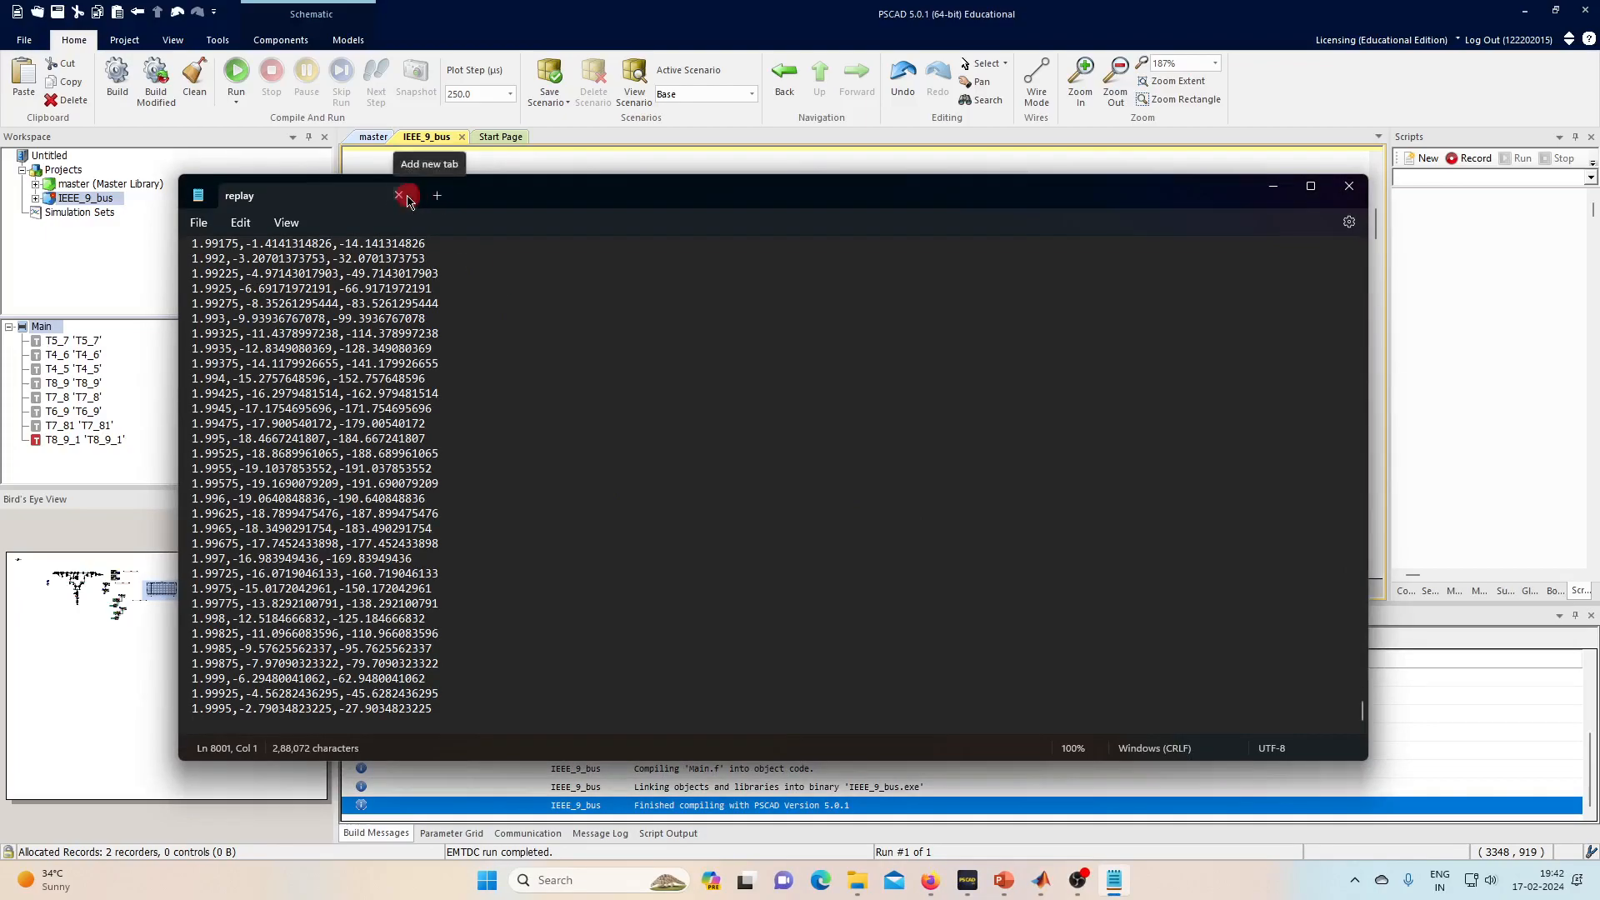
- Replace all of Notepad's text with the copied graph data
key("ctrl+a")
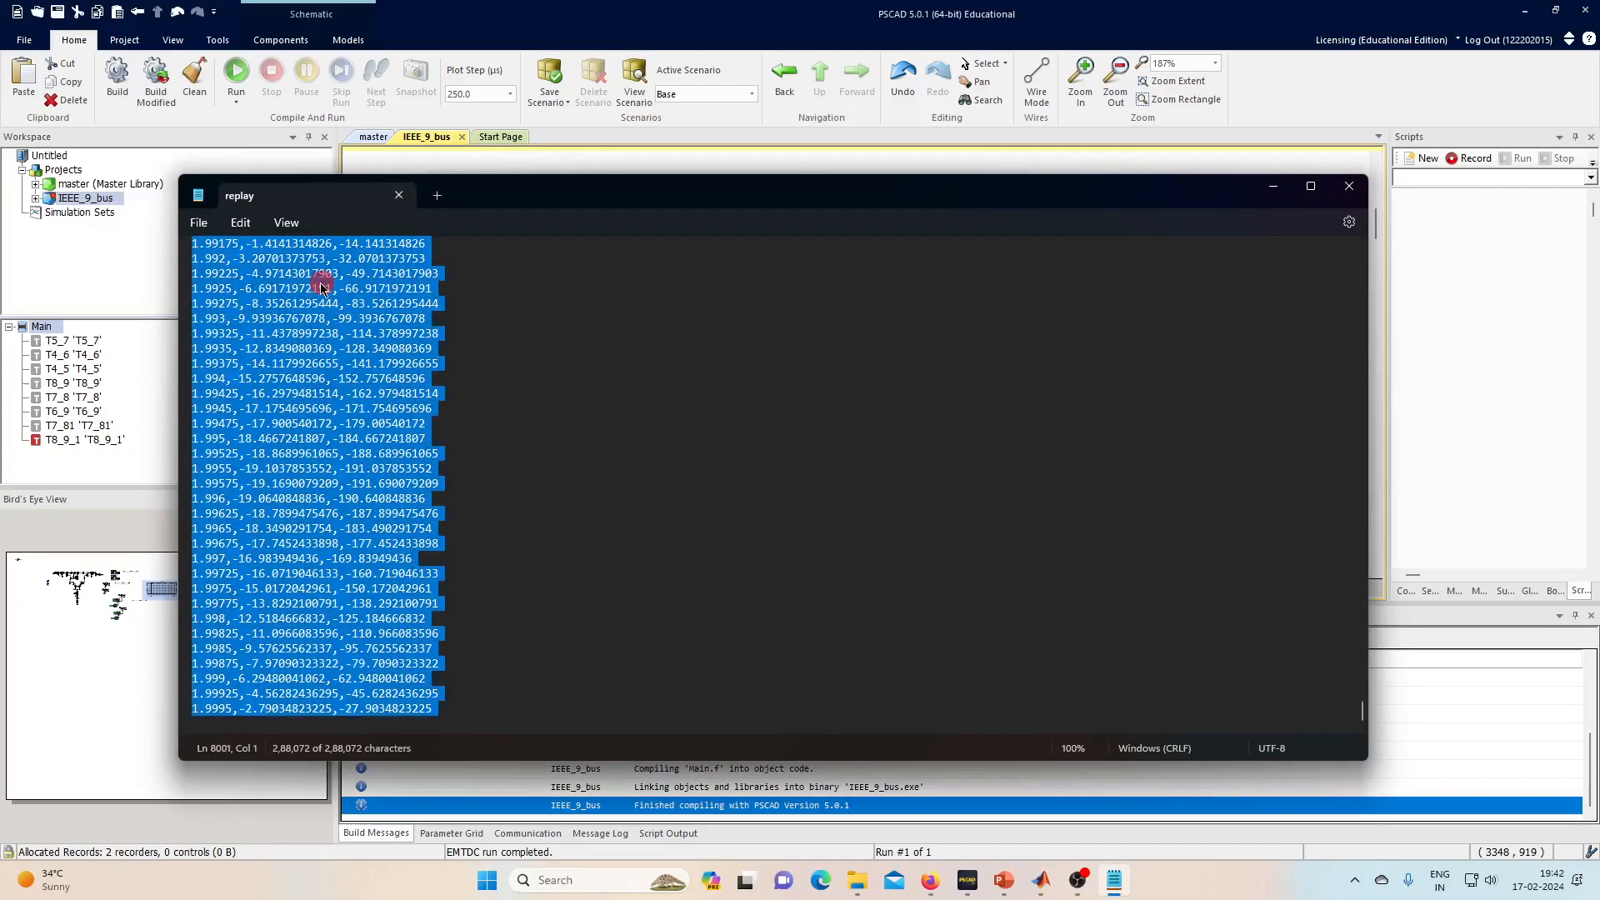
key("ctrl+v")
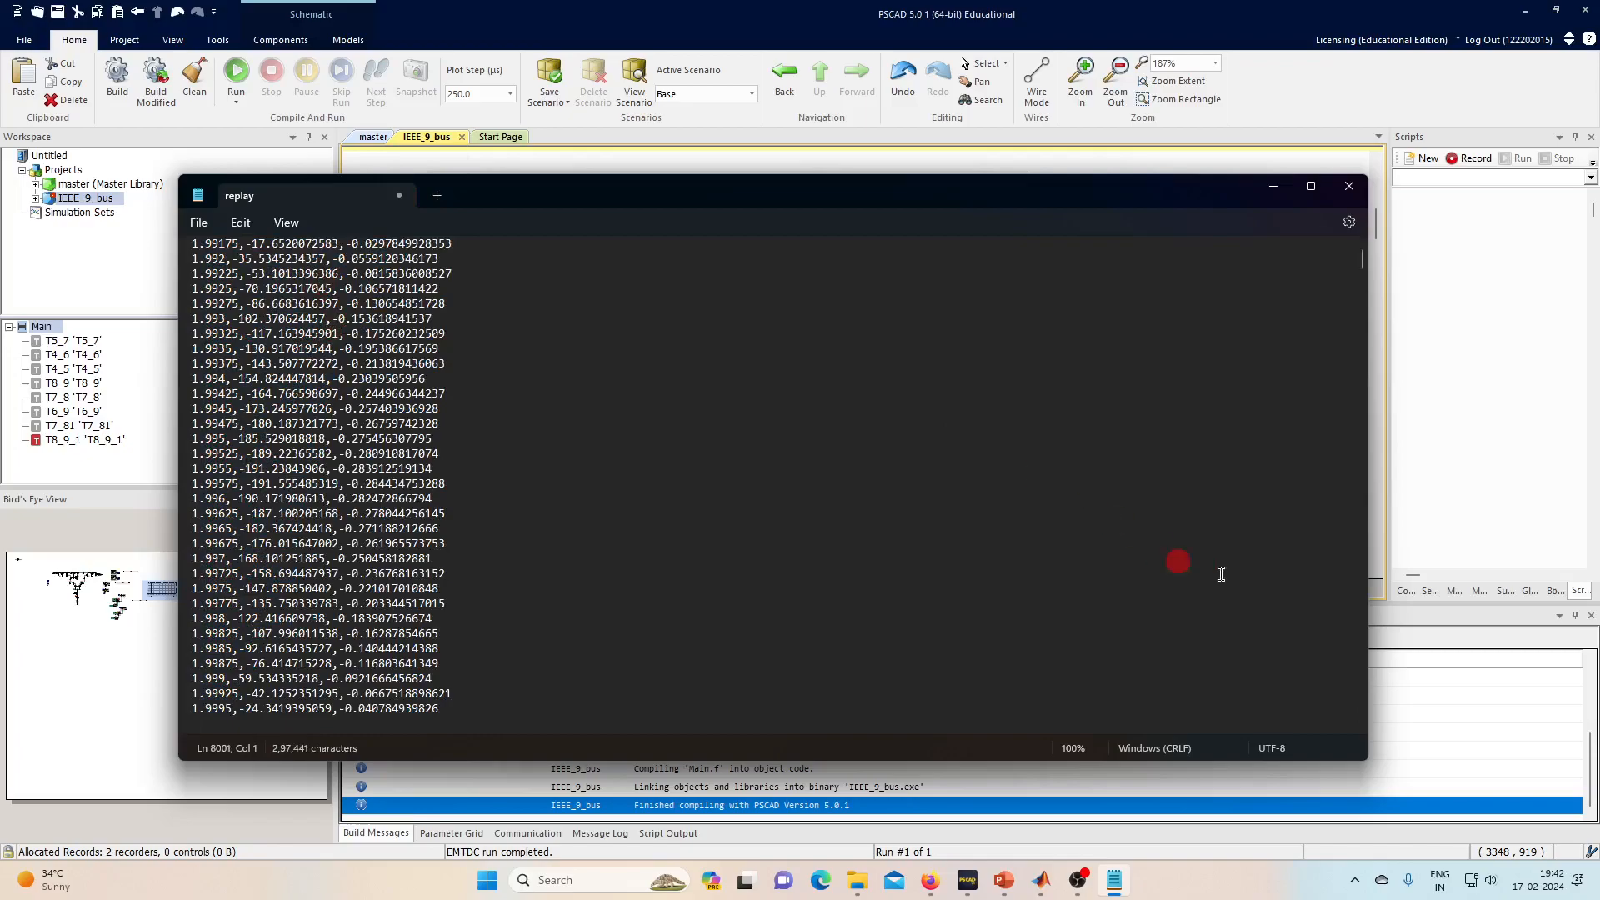
scroll(1344, 699, "up", 7)
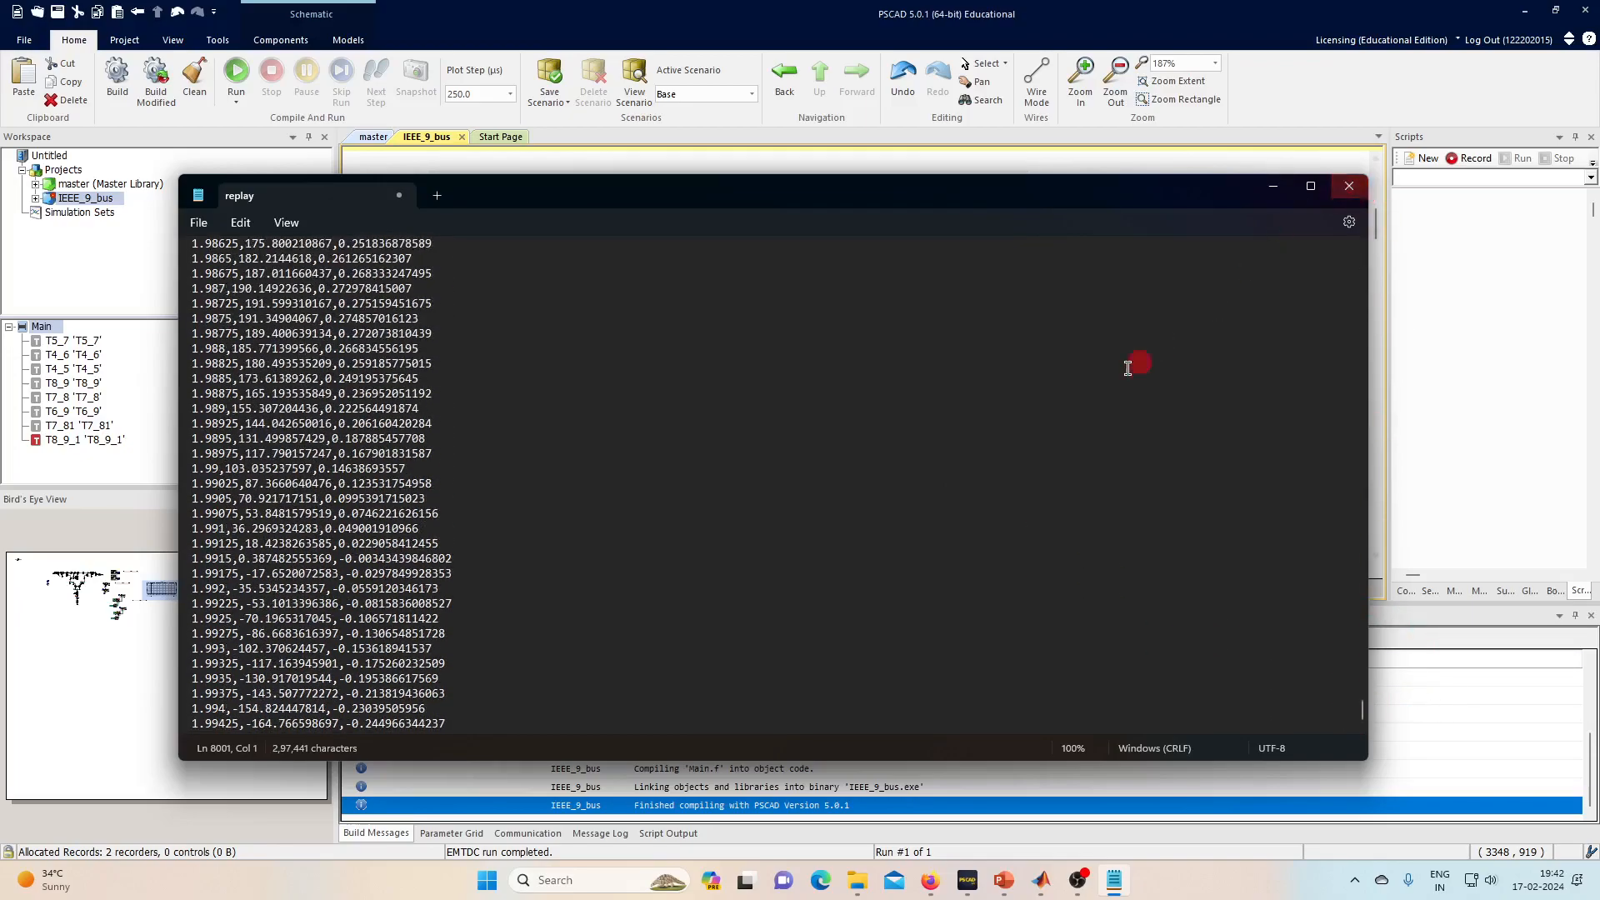
left_click_drag(1360, 717, 1396, 205)
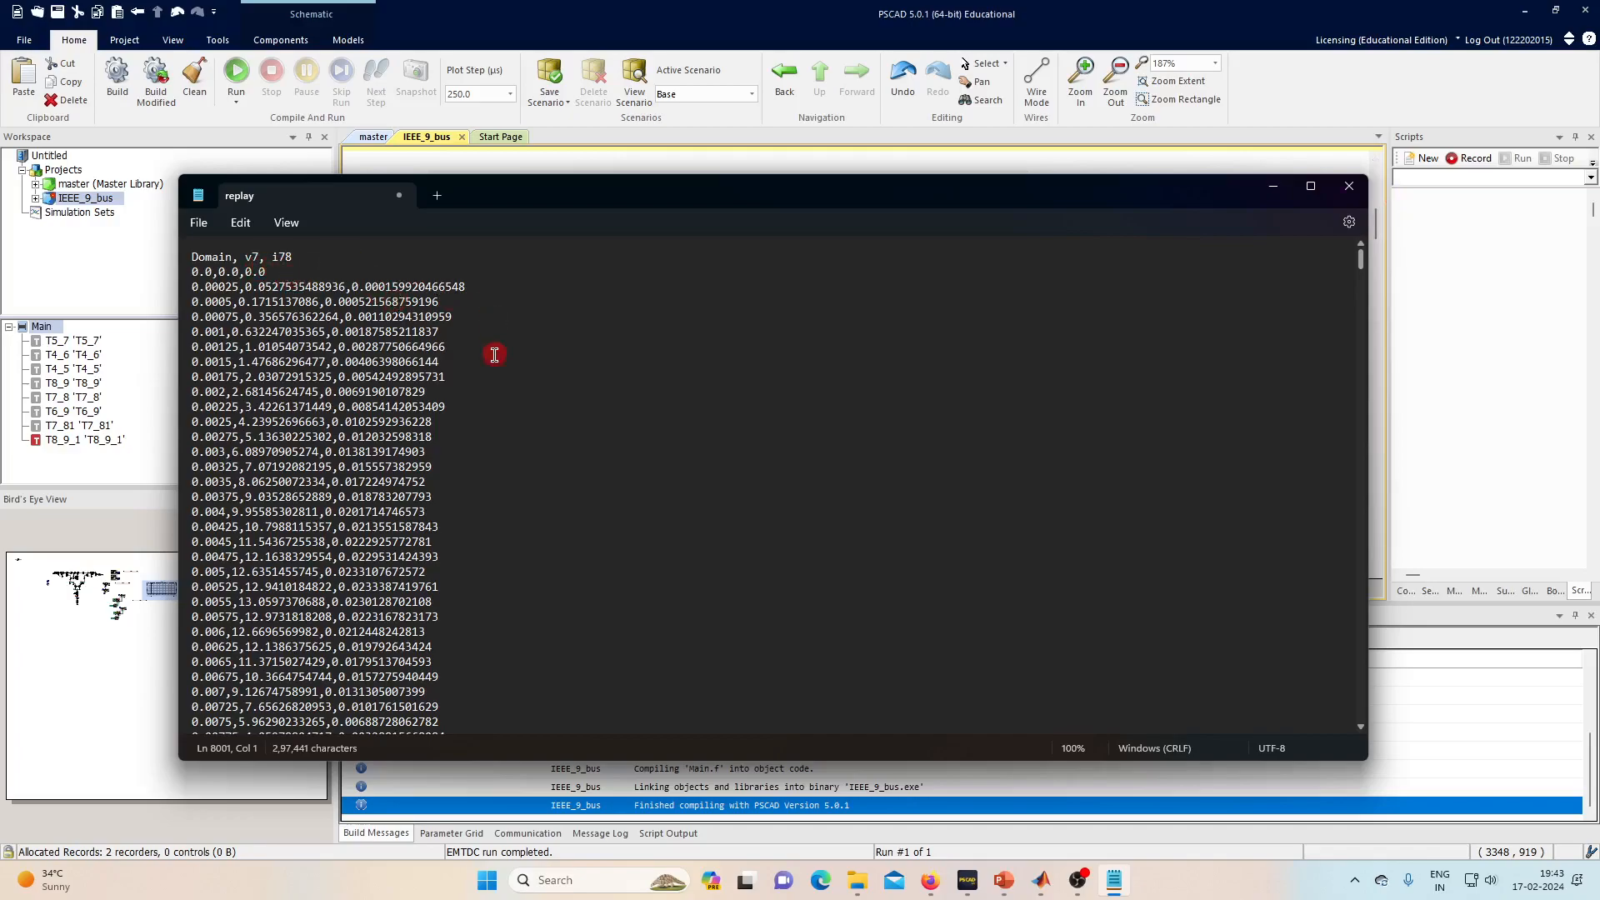
- Save the file as replay (.txt) in the Cyber attack on meters folder
left_click(199, 223)
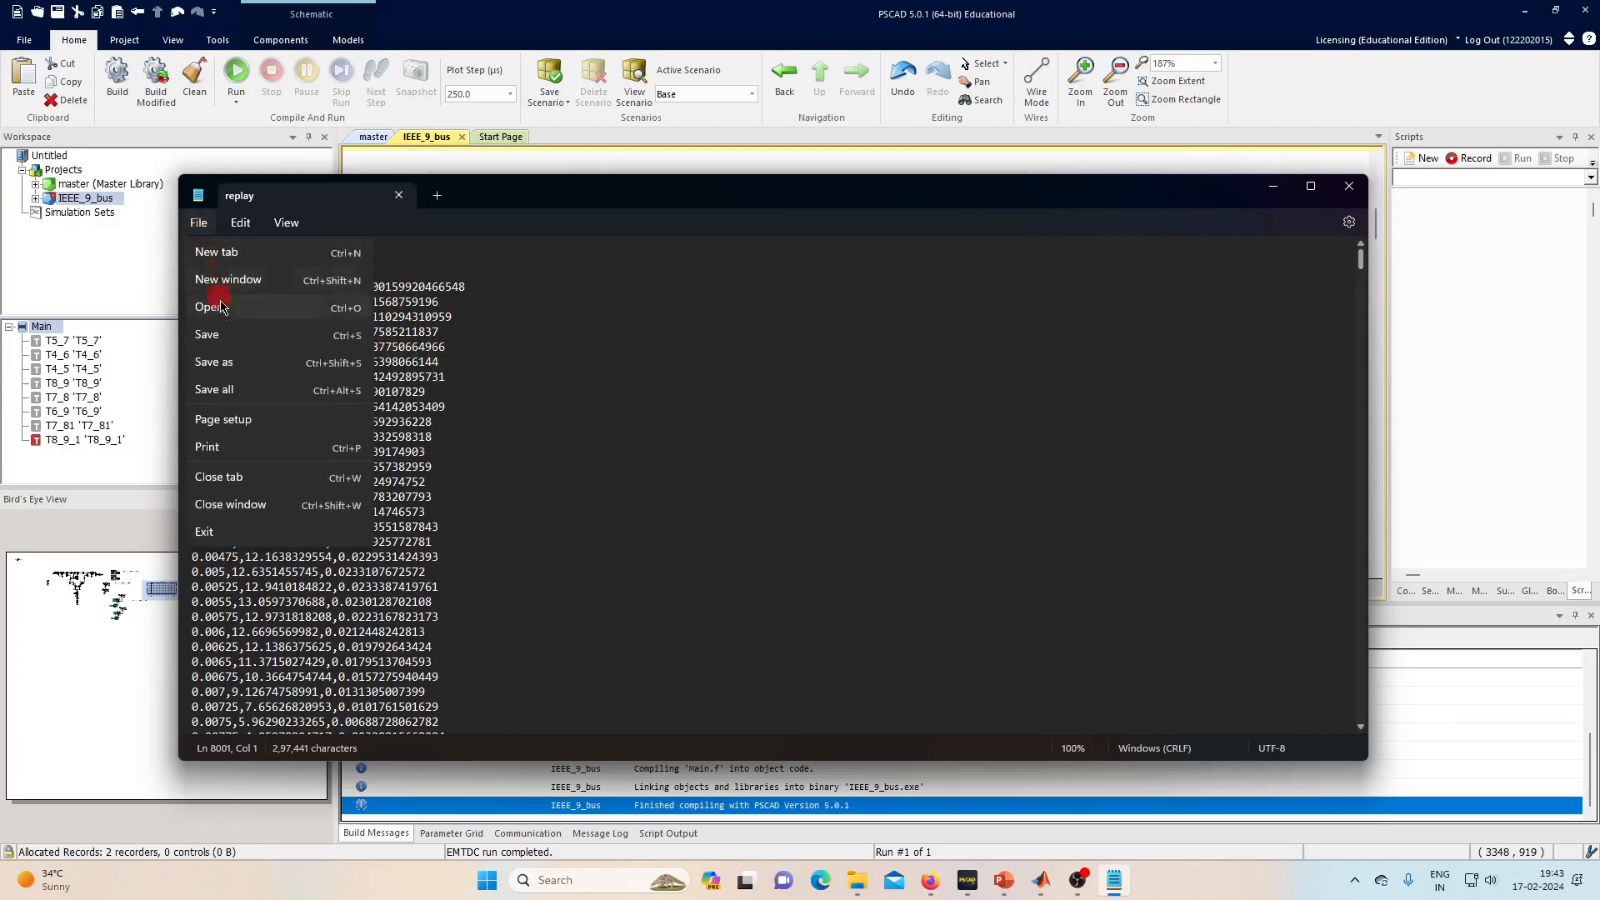
left_click(231, 363)
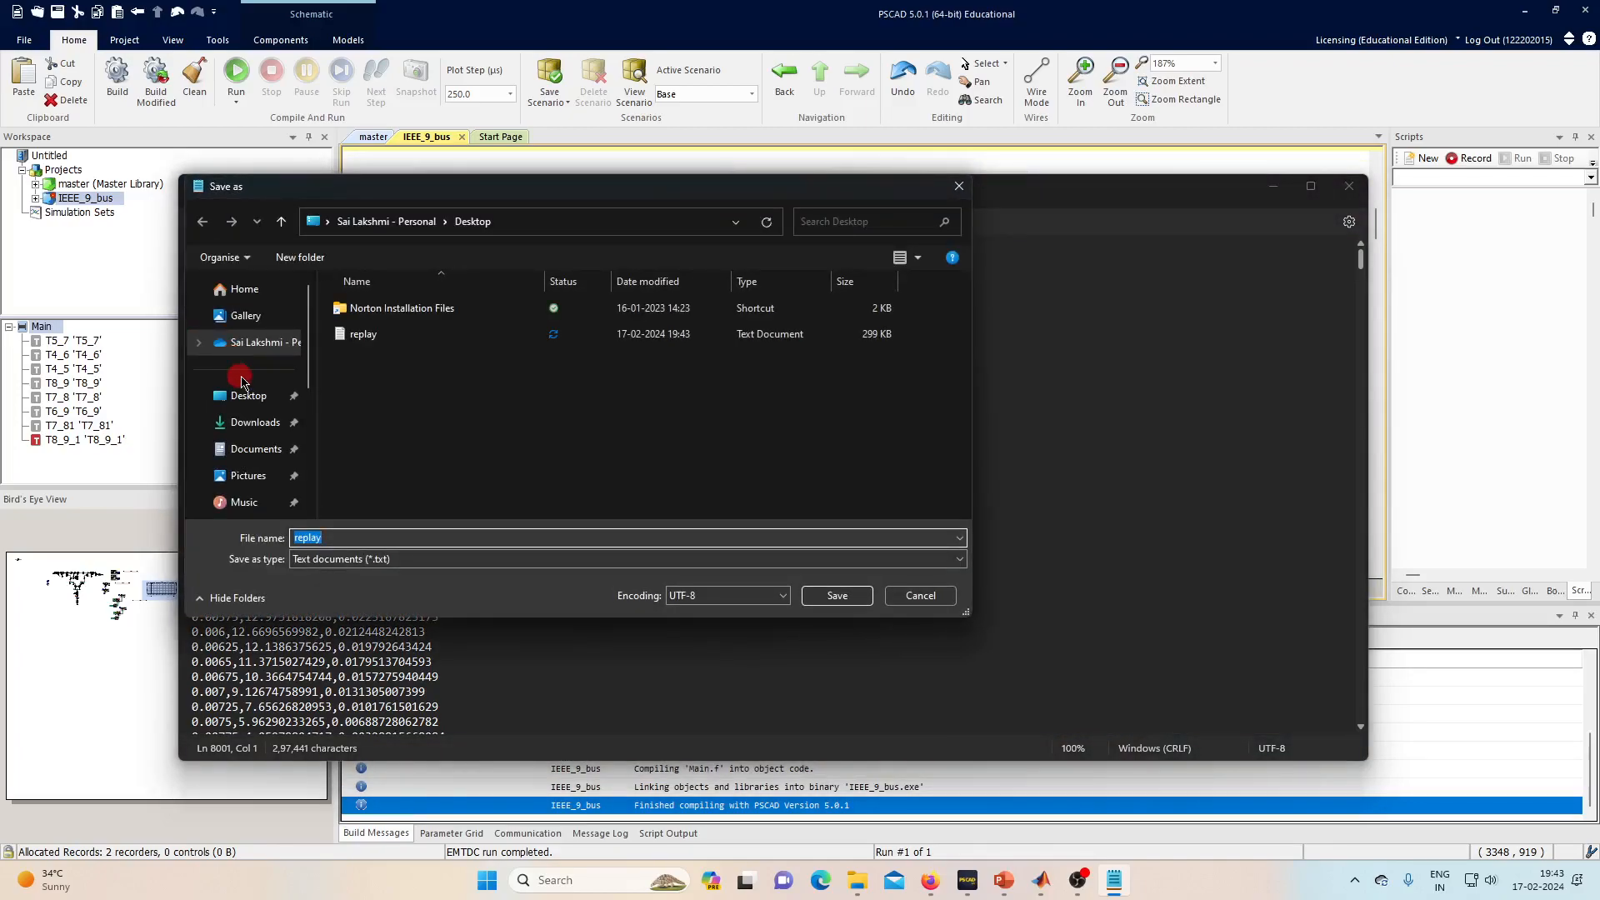
scroll(255, 423, "down", 3)
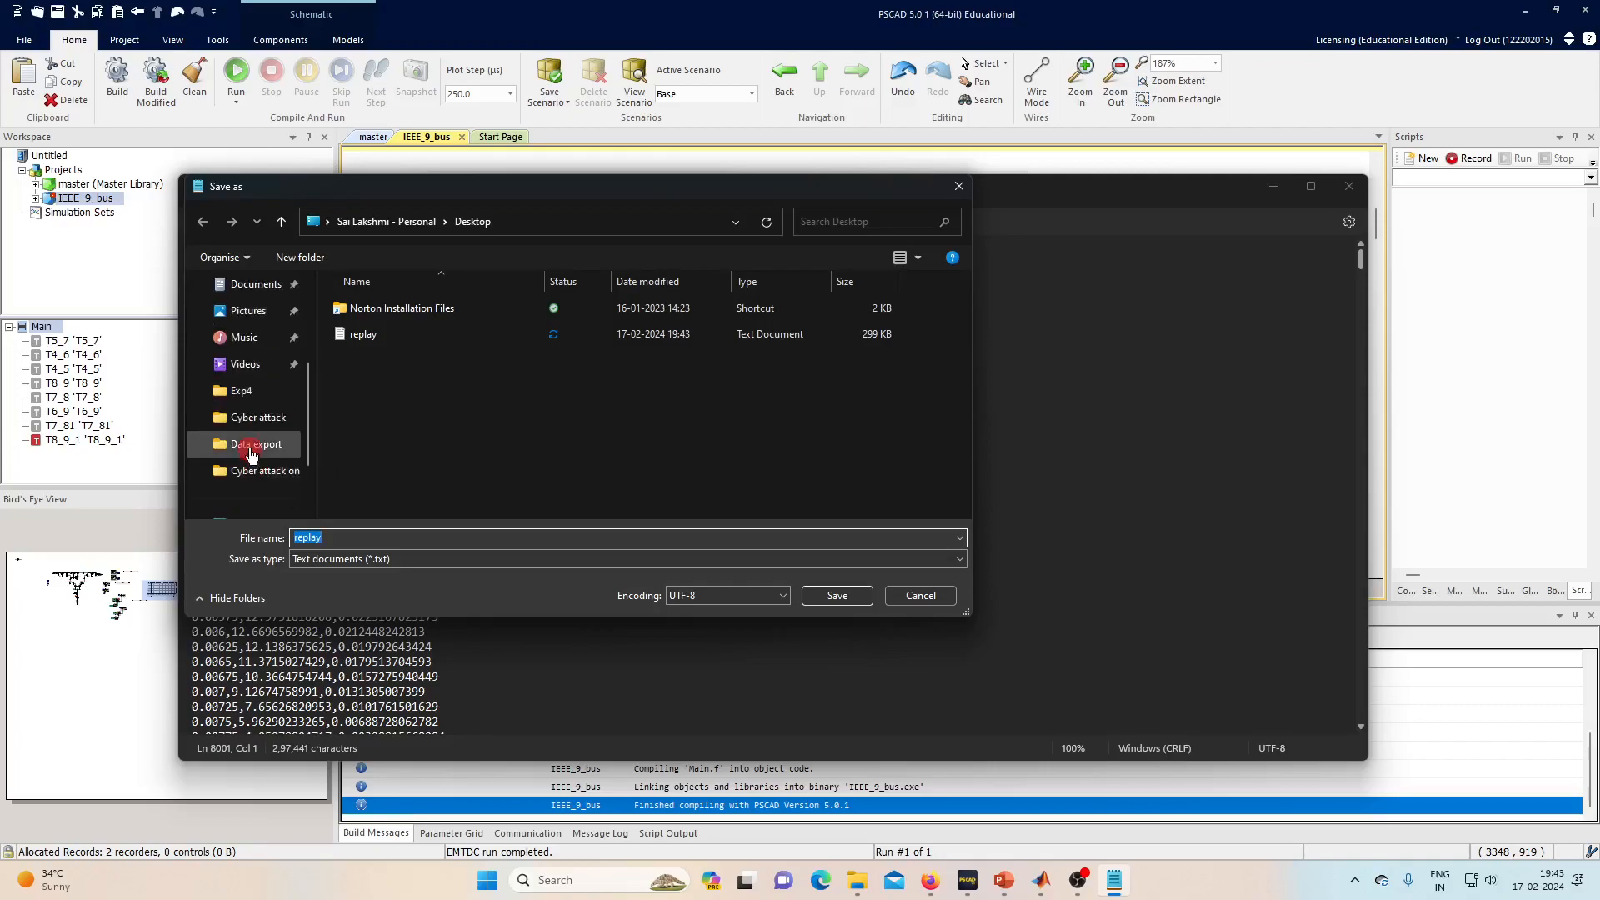
left_click(227, 470)
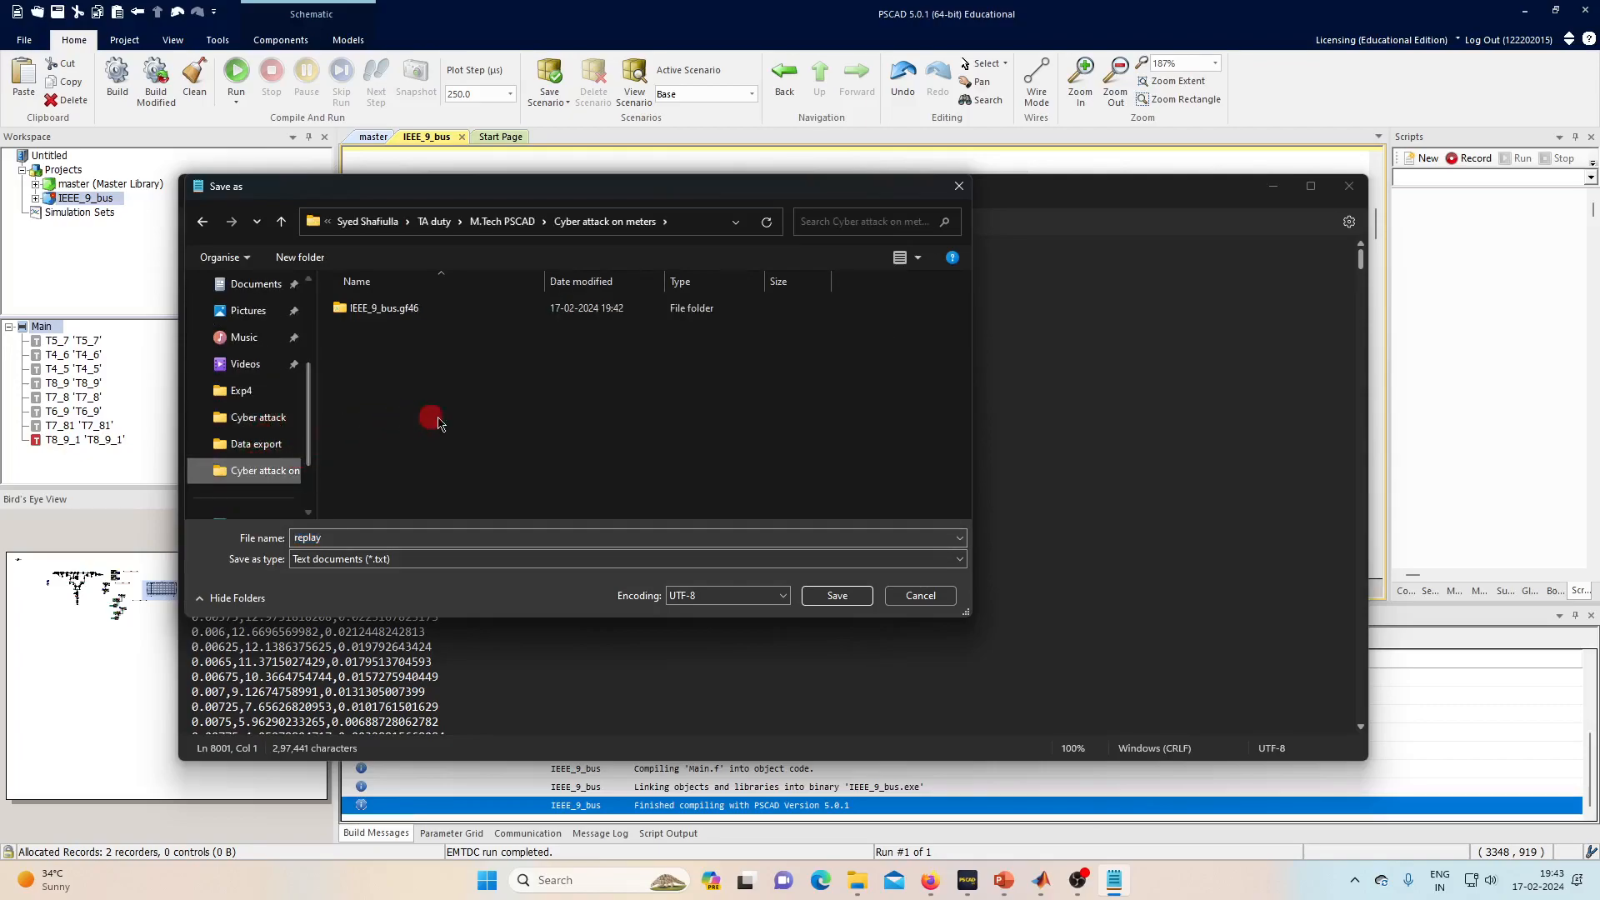
left_click(828, 596)
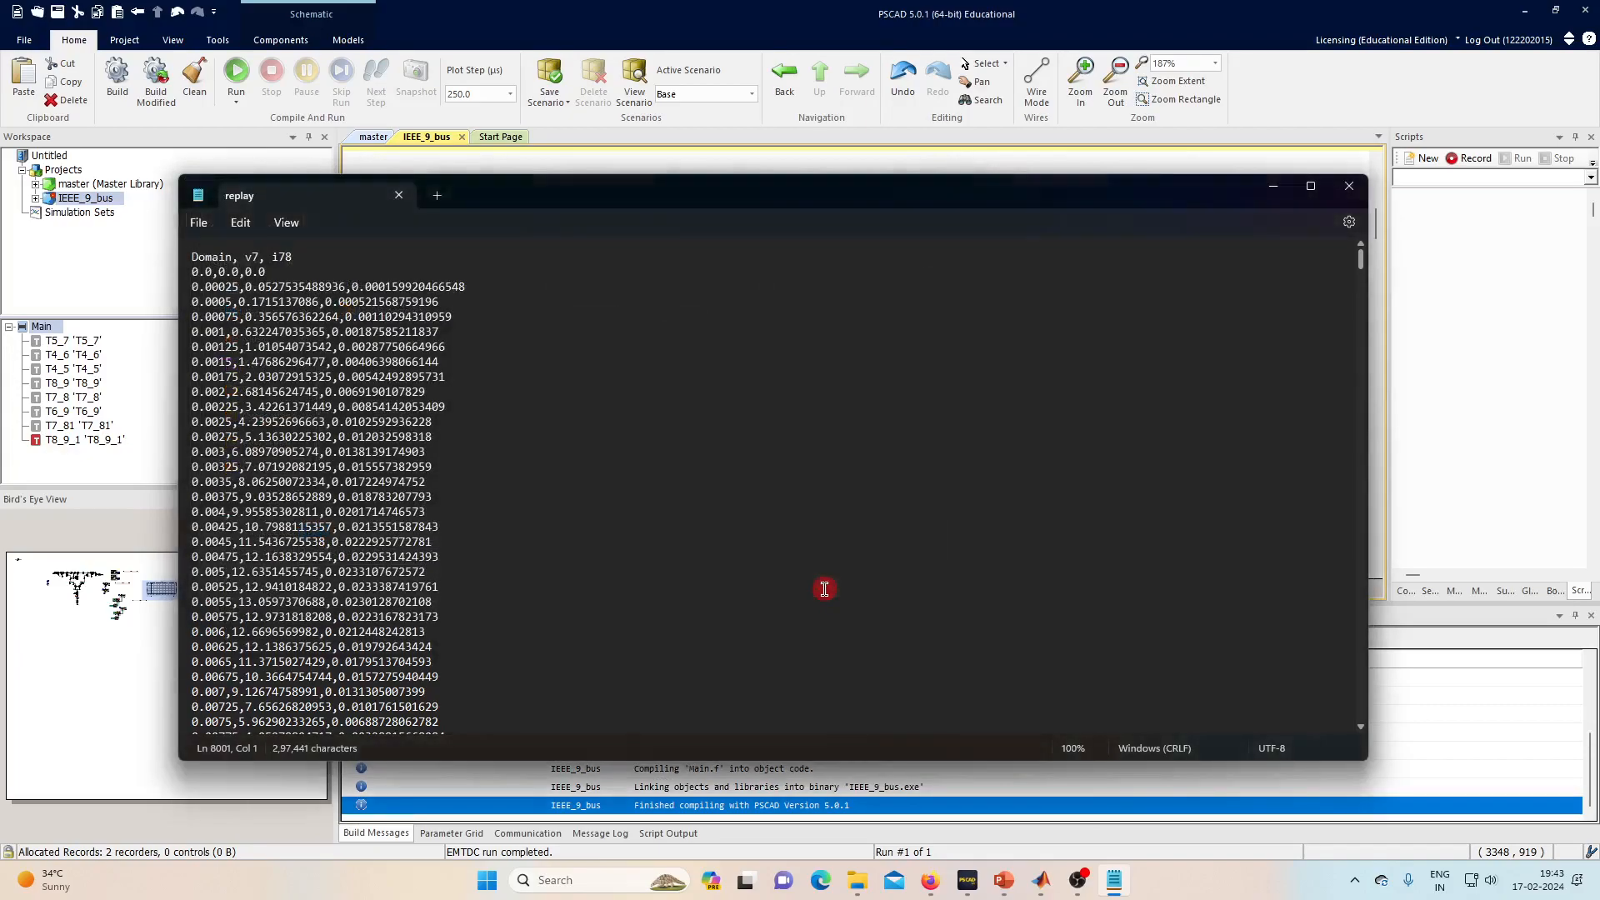
- Minimize Notepad and PSCAD and open the Cyber attack on meters folder
left_click(1278, 202)
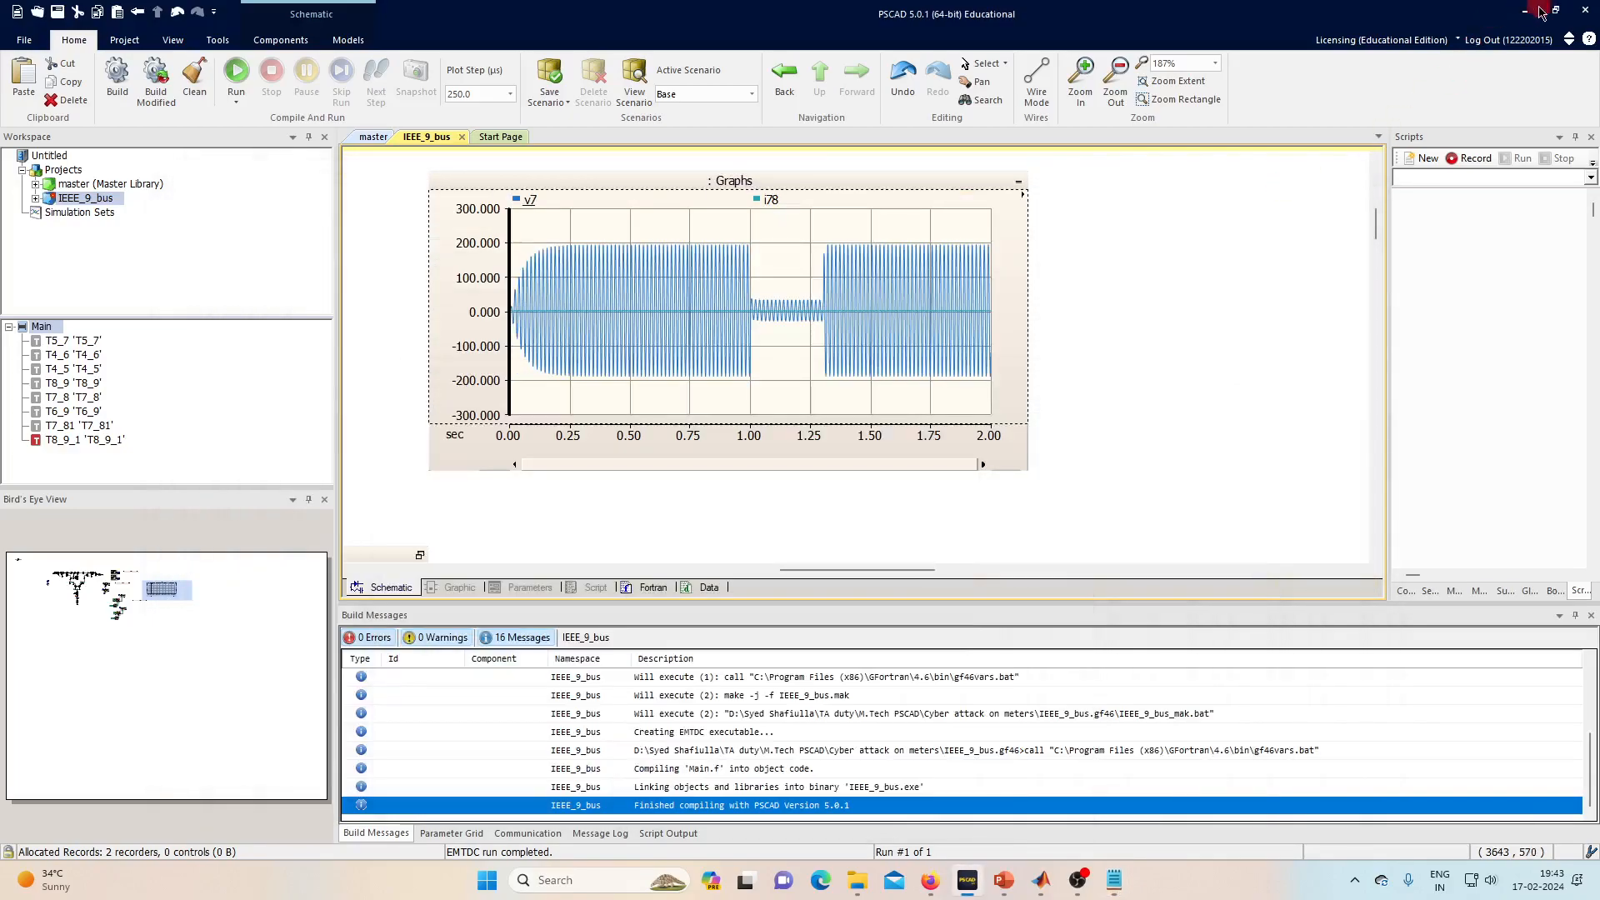
left_click(1525, 10)
left_click(859, 886)
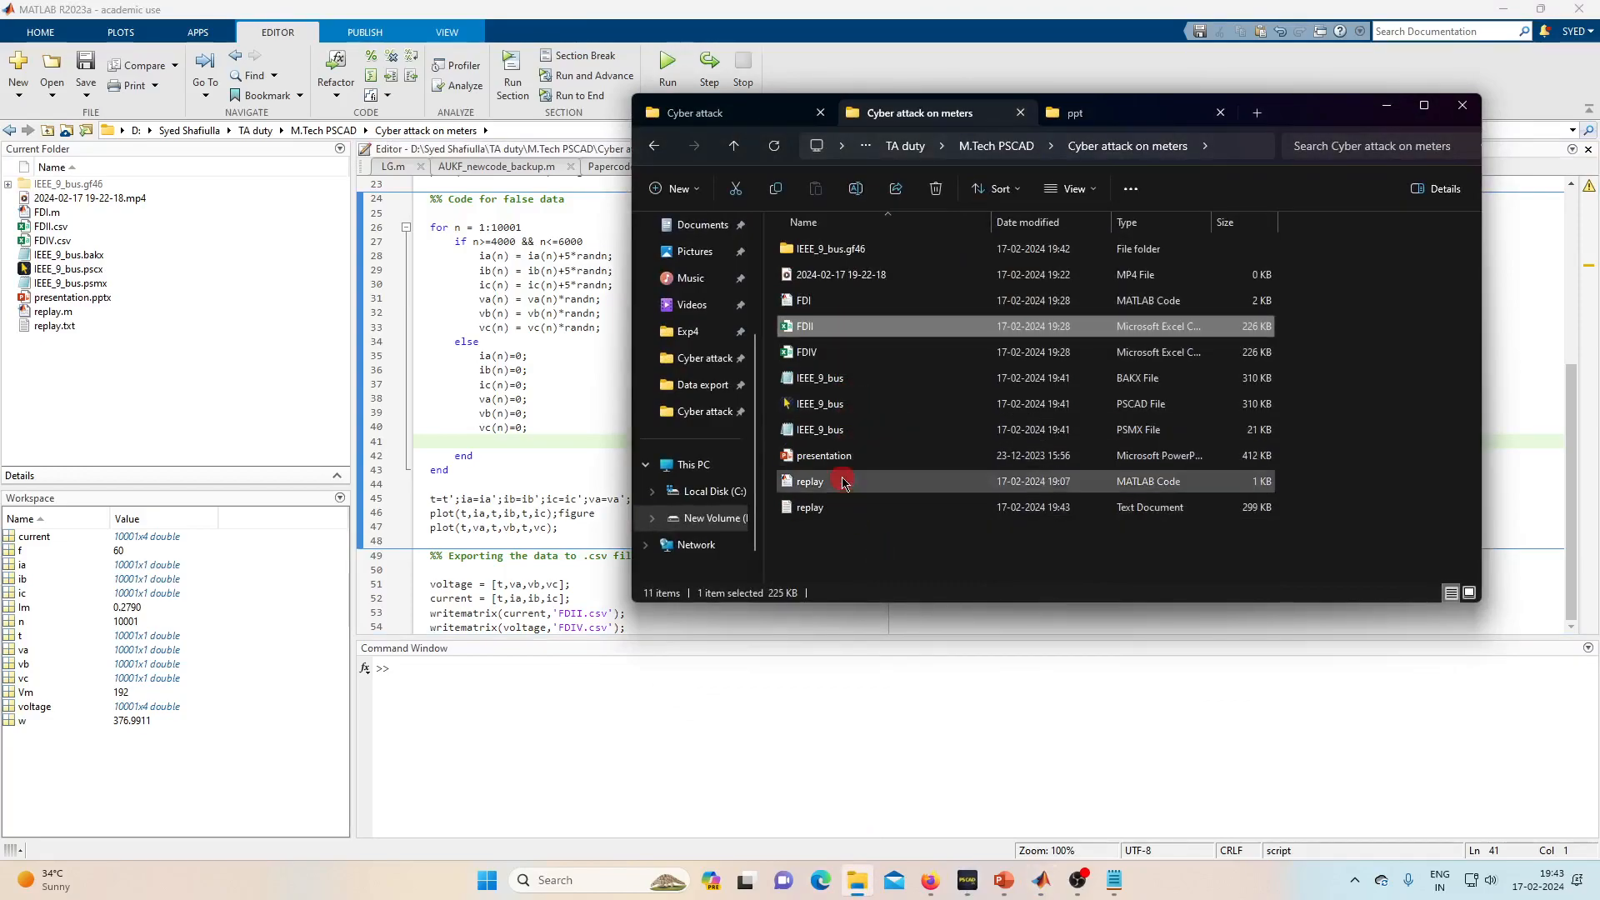
- In replay.m, change line 10 to va = data.v7;
left_click(1390, 109)
left_click(1160, 167)
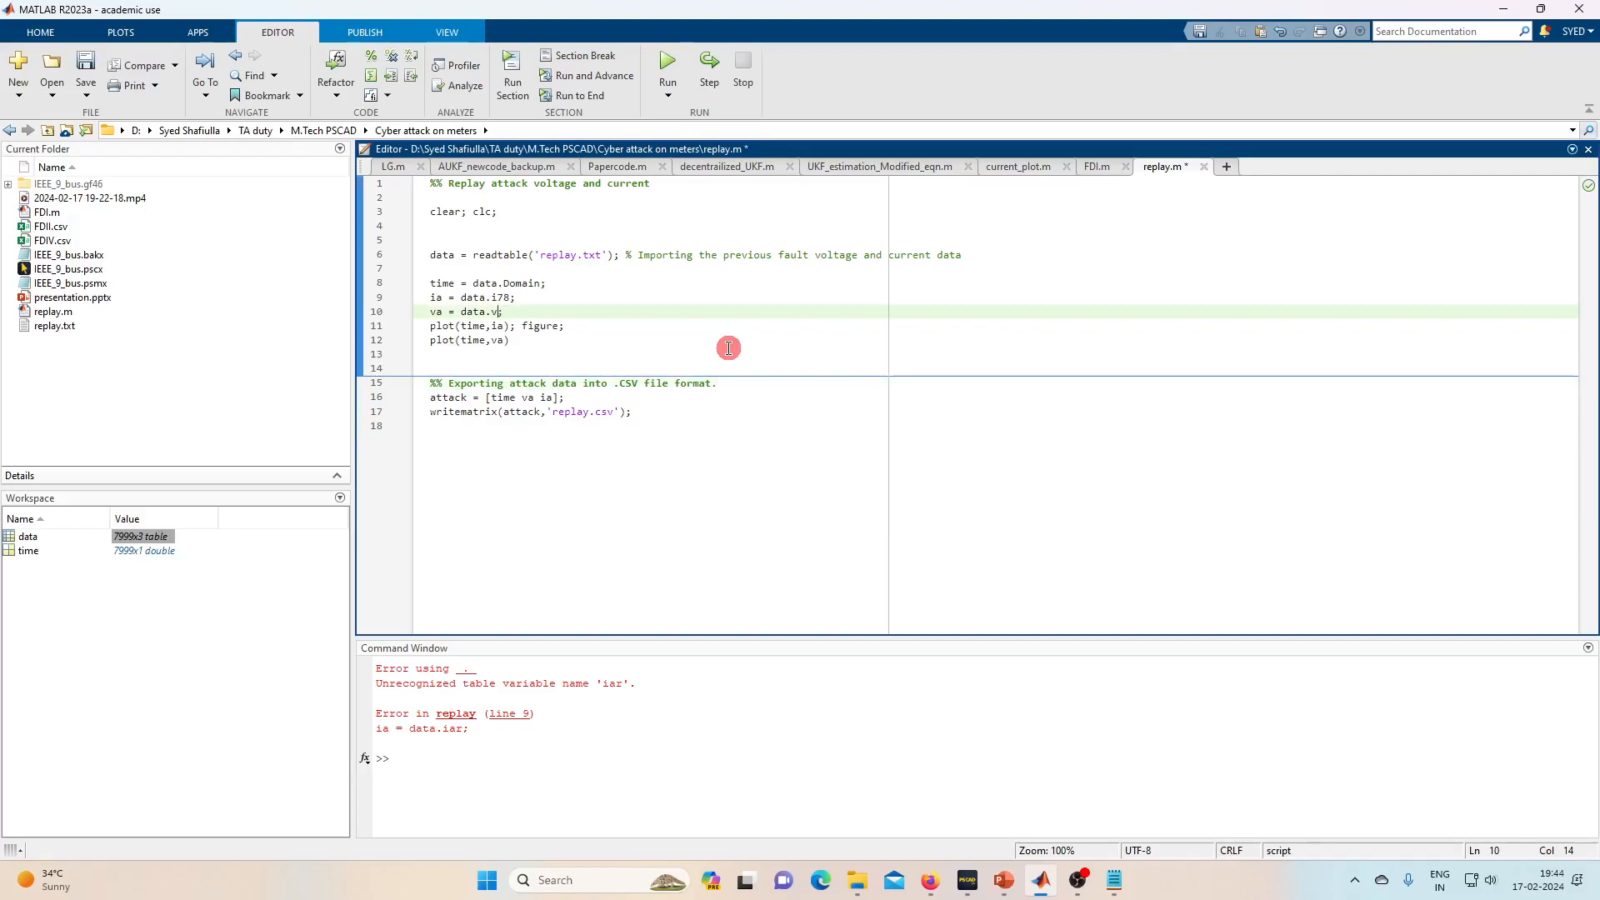
key("BackSpace")
type("v7")
- Save and run replay.m with F5, then close both plot figures
key("F5")
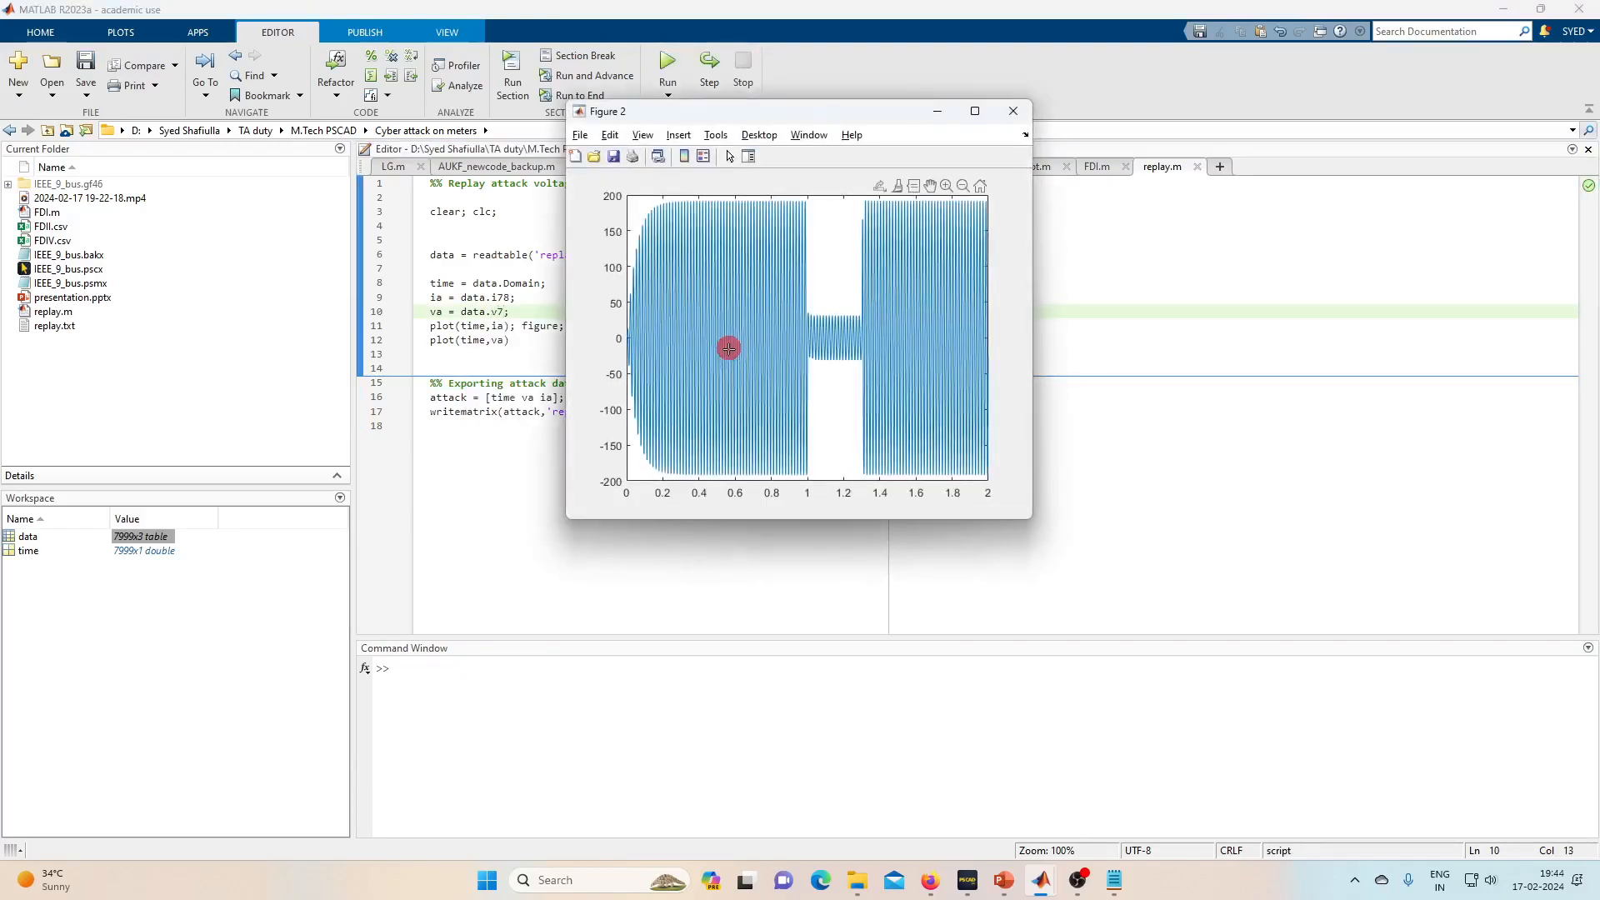
left_click(1021, 114)
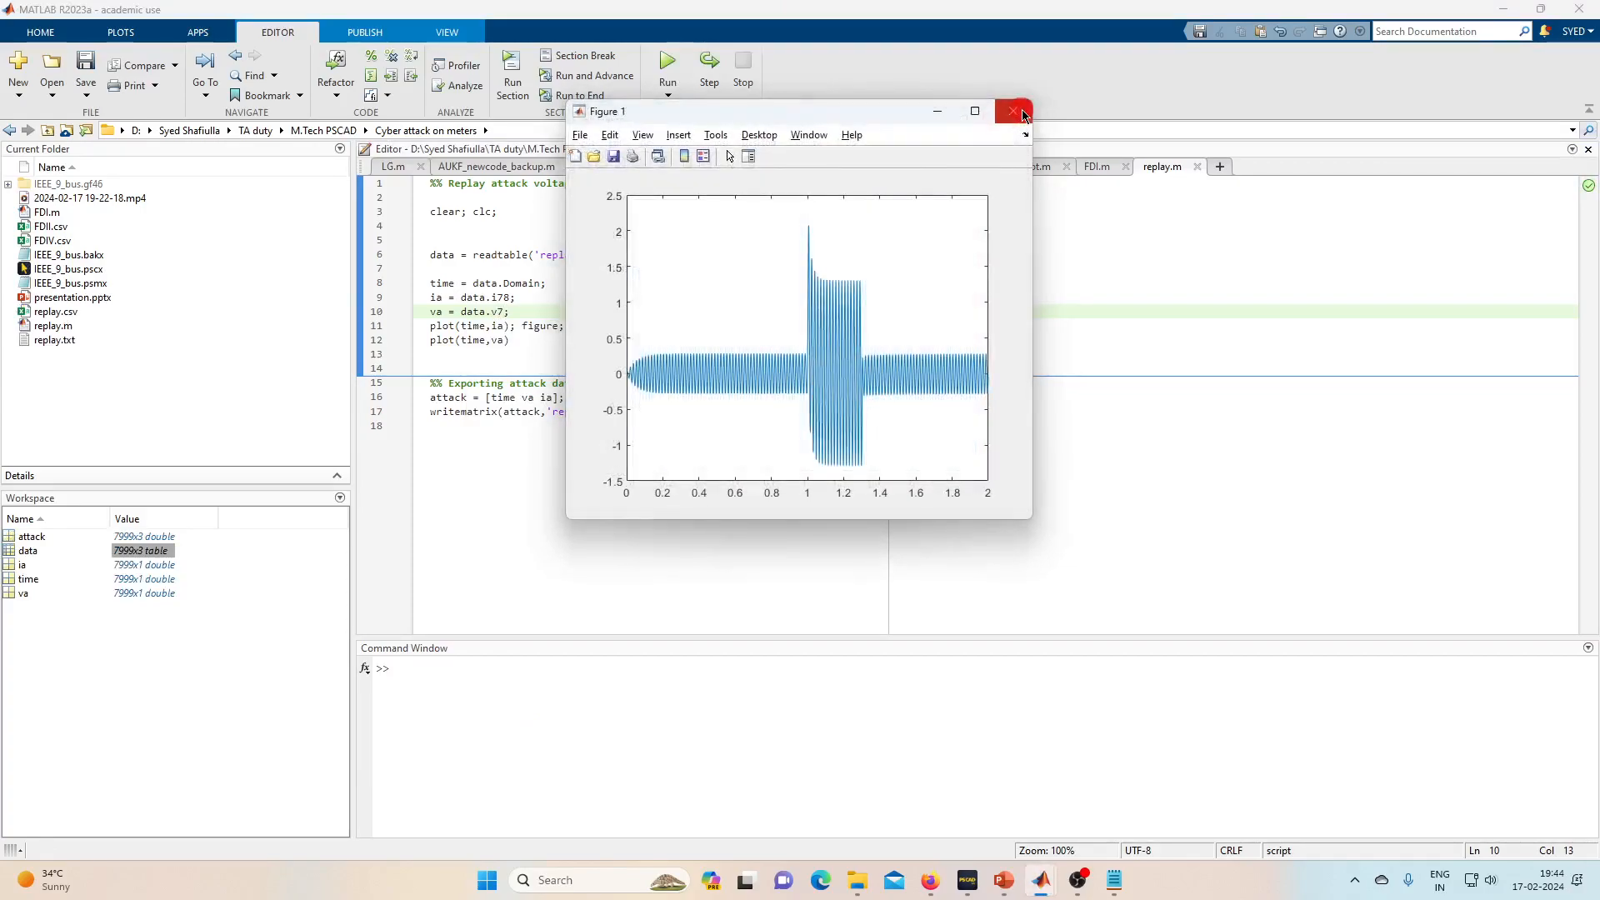
left_click(1024, 116)
left_click(747, 423)
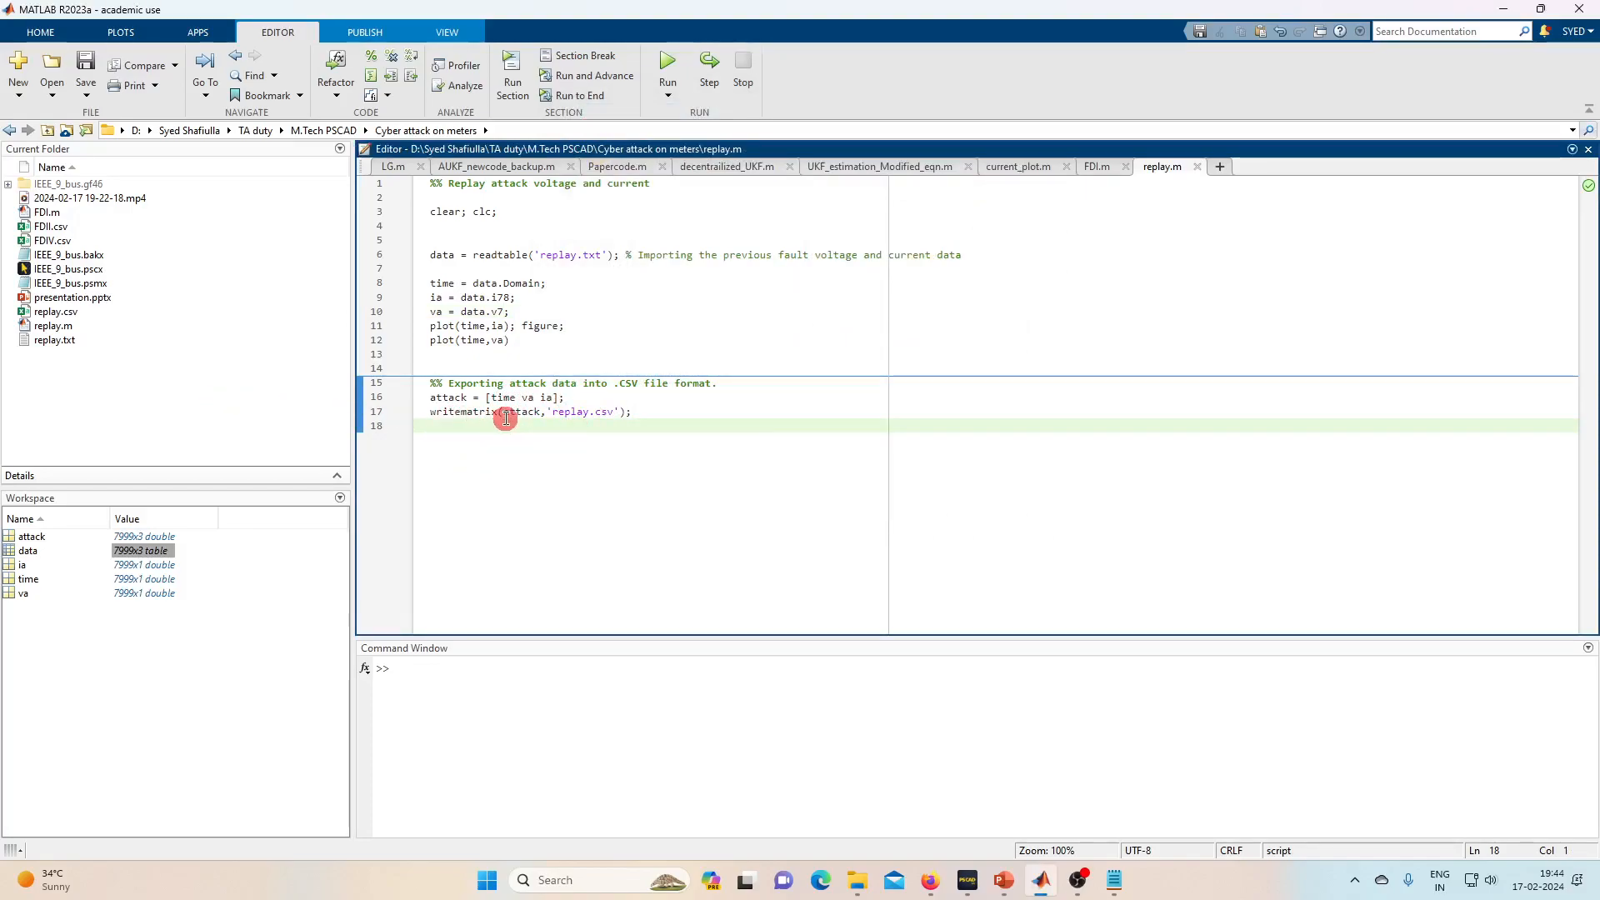
- Open replay.csv in Excel to inspect its time, voltage and current columns
mouse_move(852, 886)
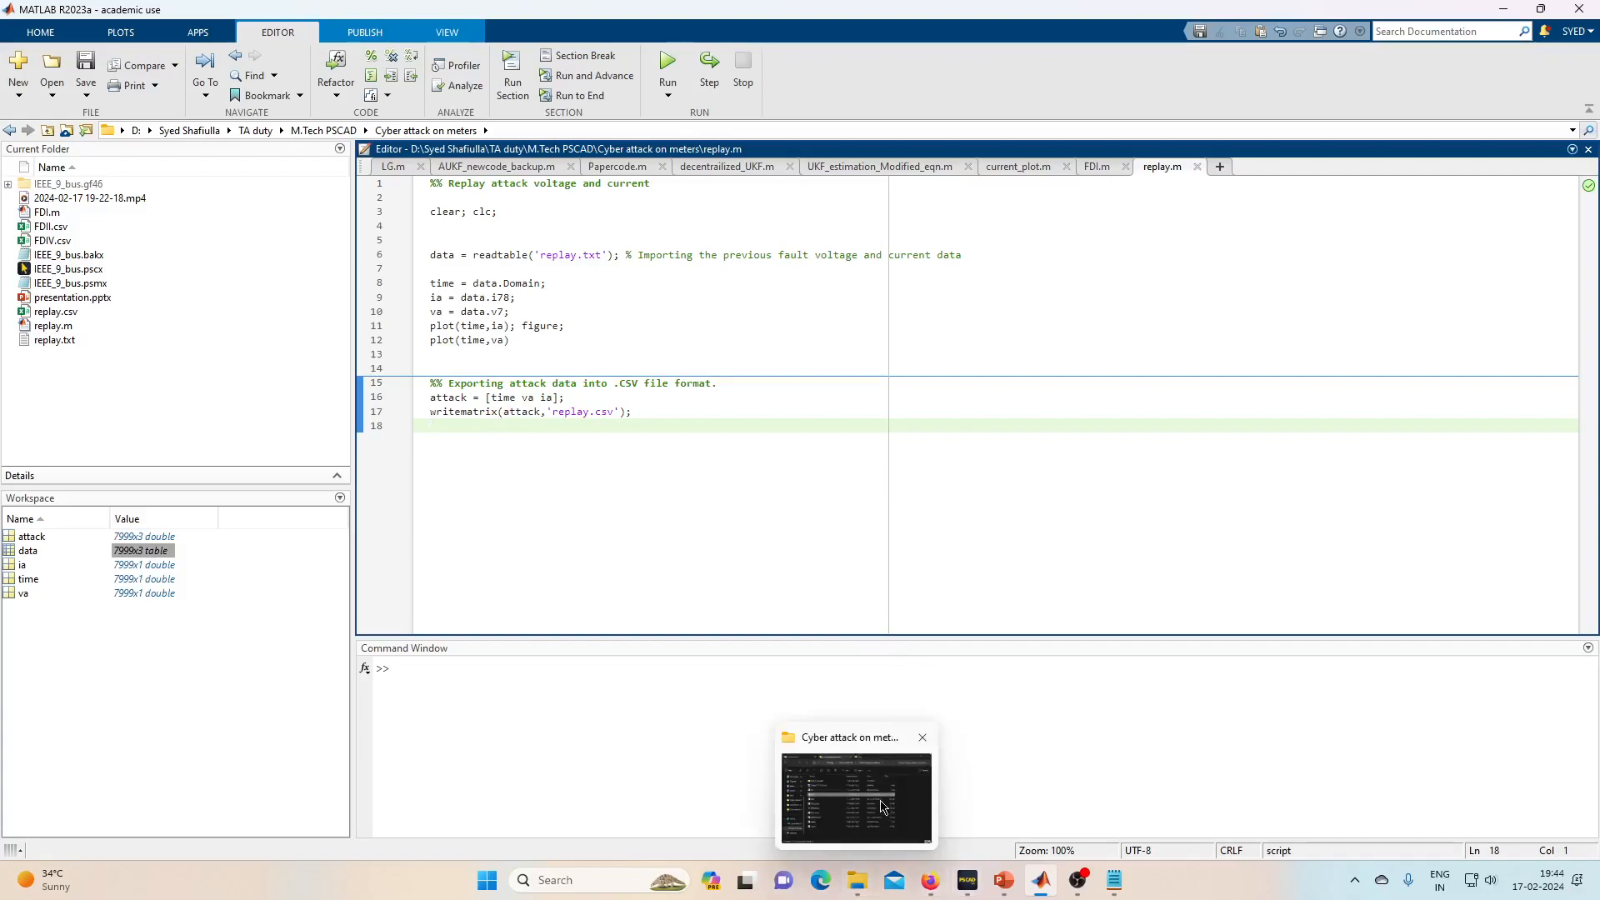
left_click(882, 783)
double_click(806, 538)
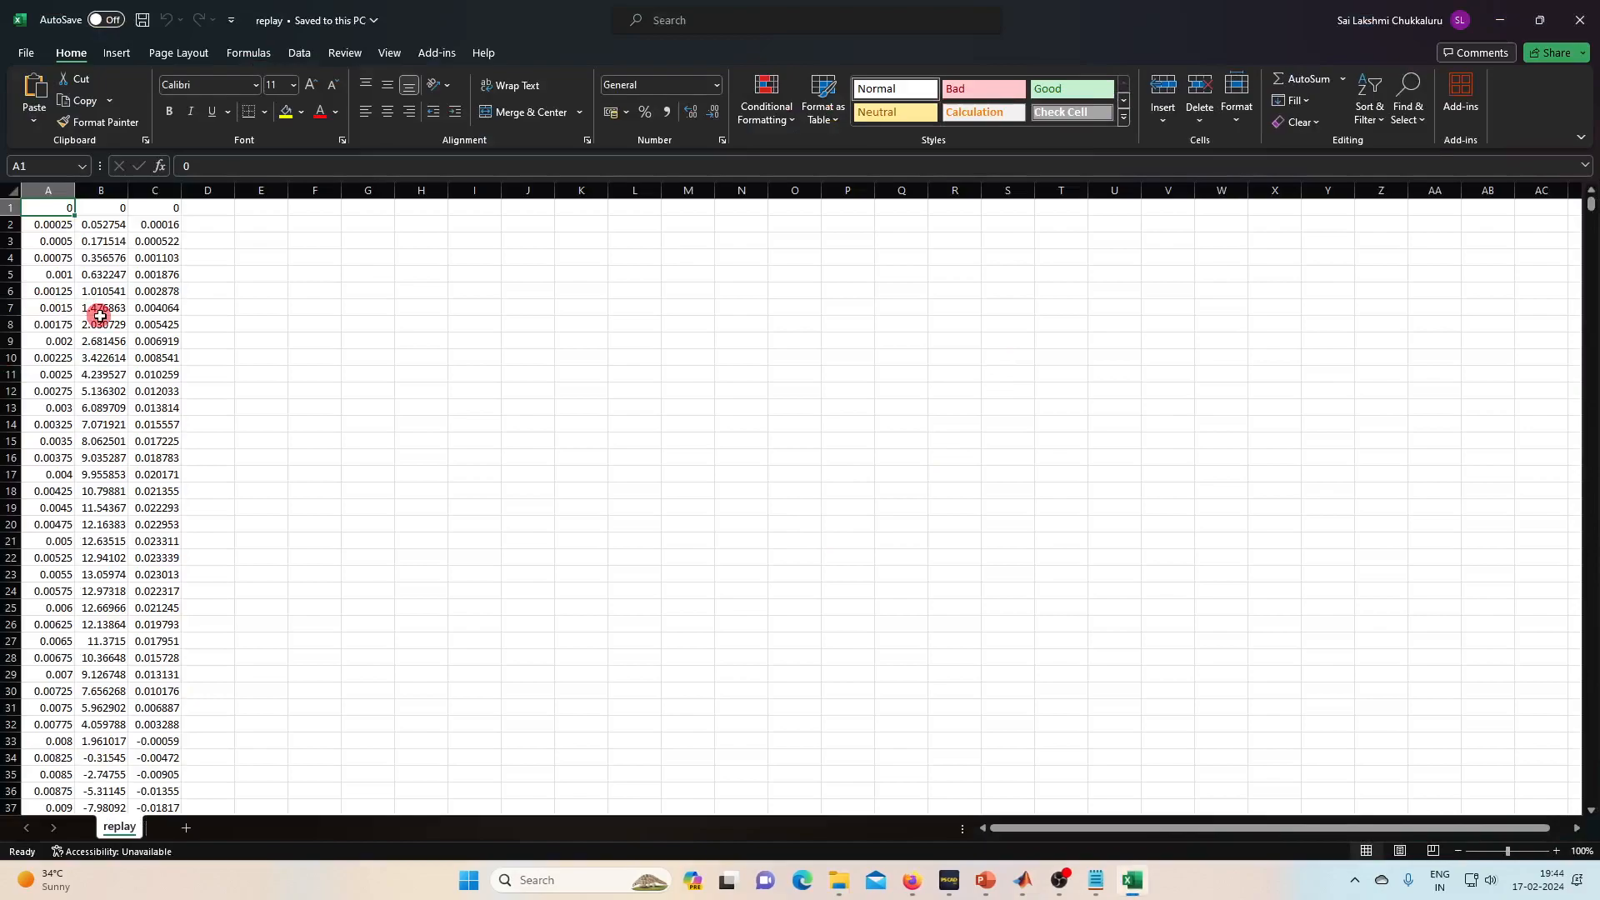
- Minimize Excel and File Explorer and return to the PSCAD model
left_click(1500, 19)
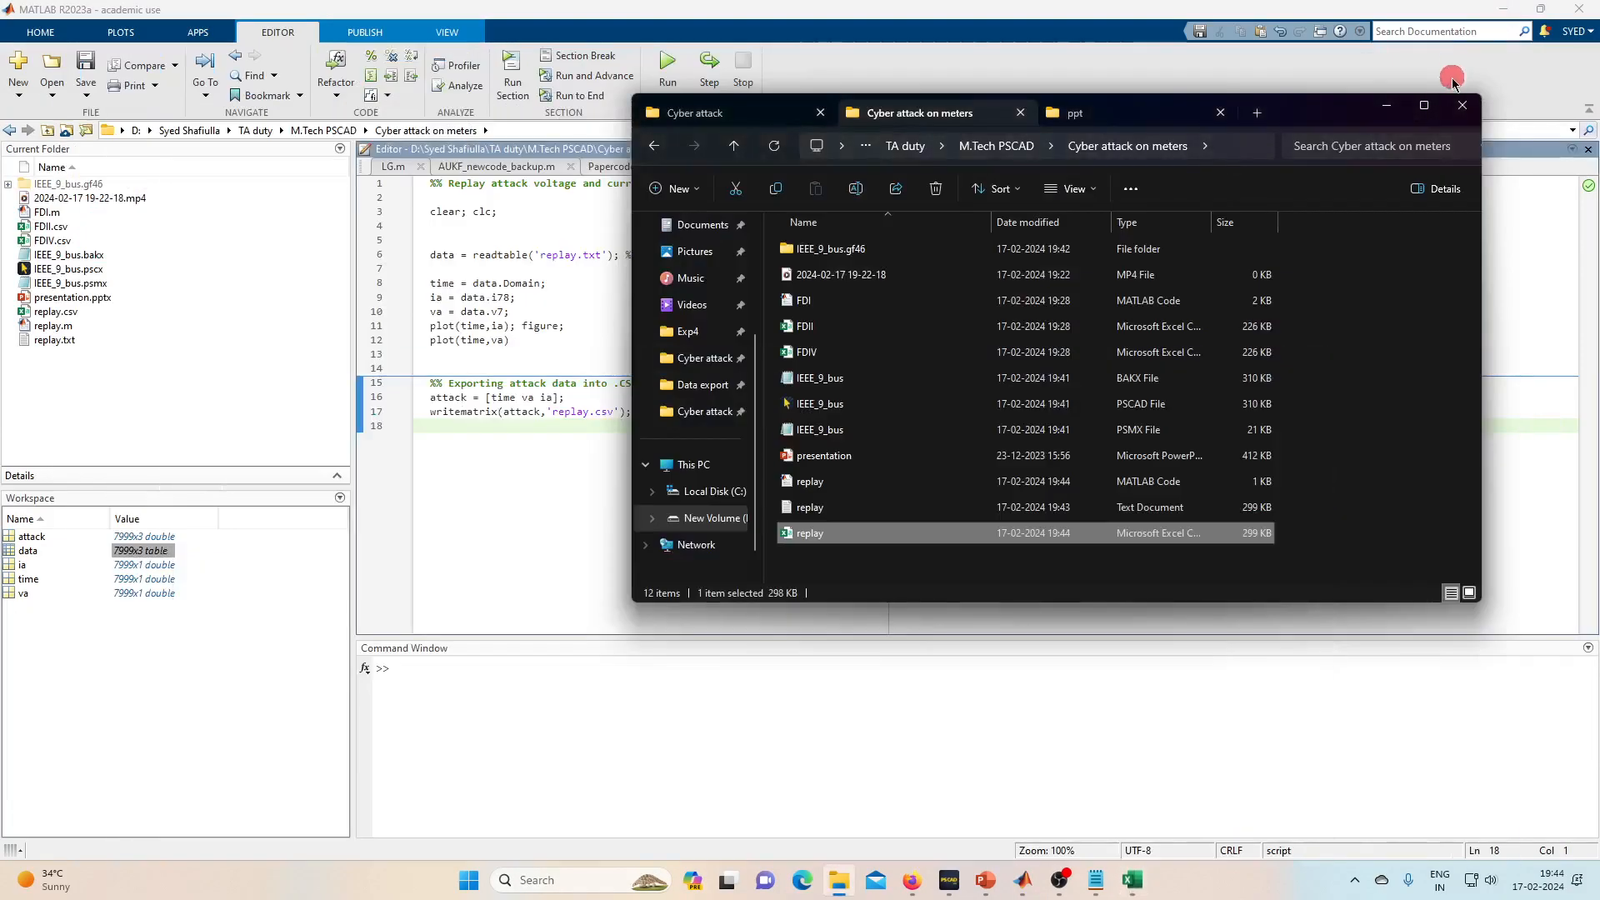
left_click(1387, 105)
left_click(948, 881)
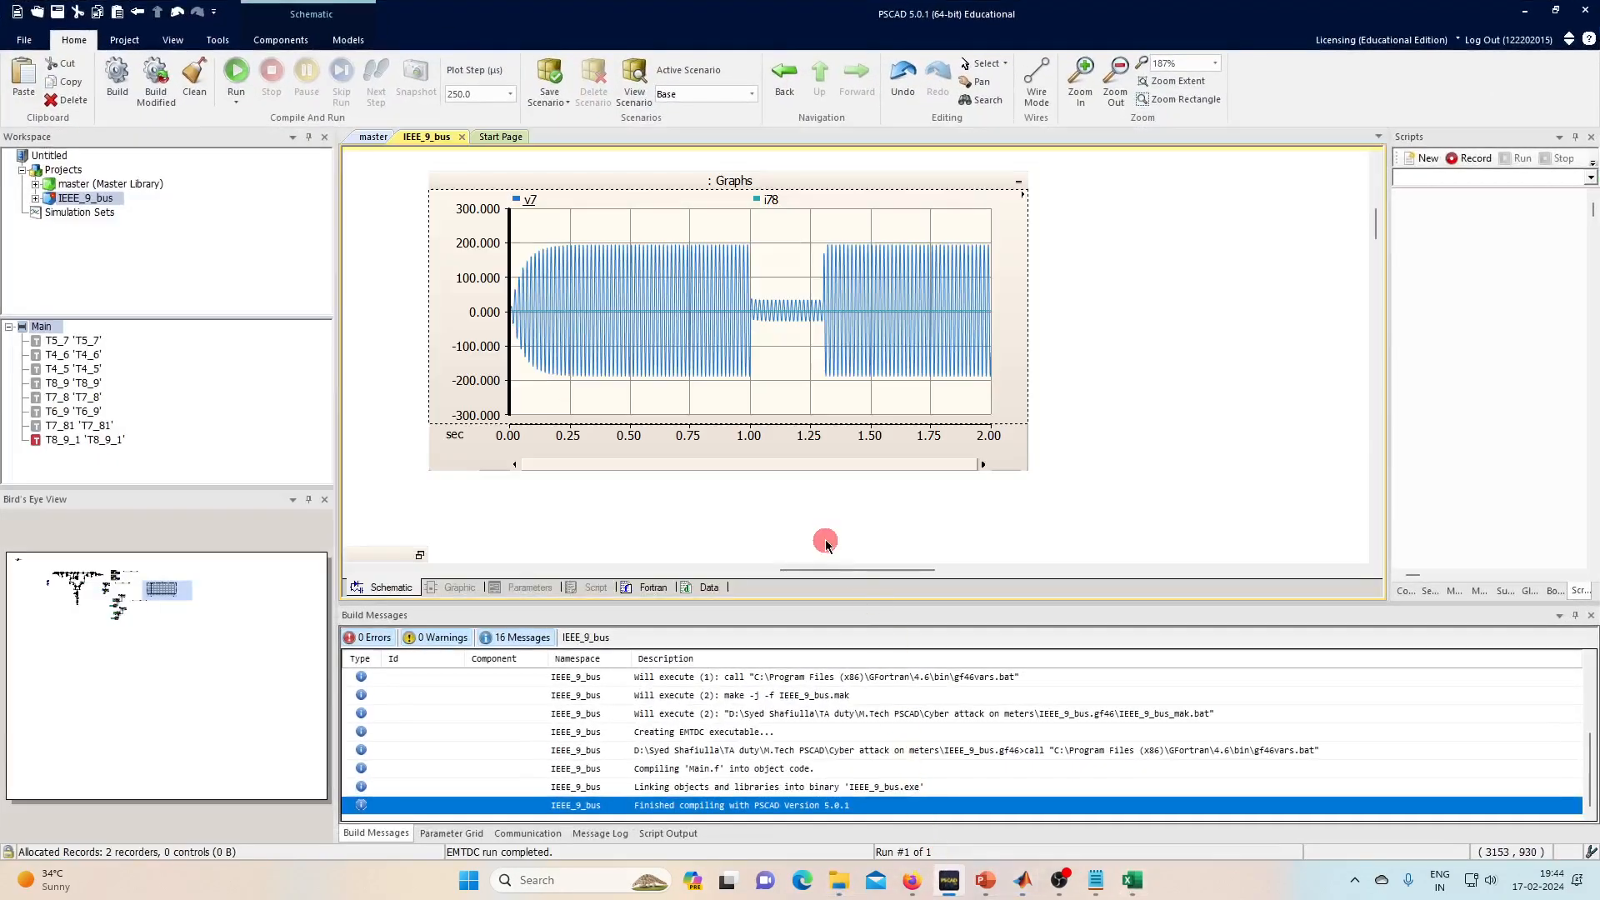
- Change the FDIV.csv File Read block to File Name replay.csv with 3 columns
scroll(428, 334, "down", 5)
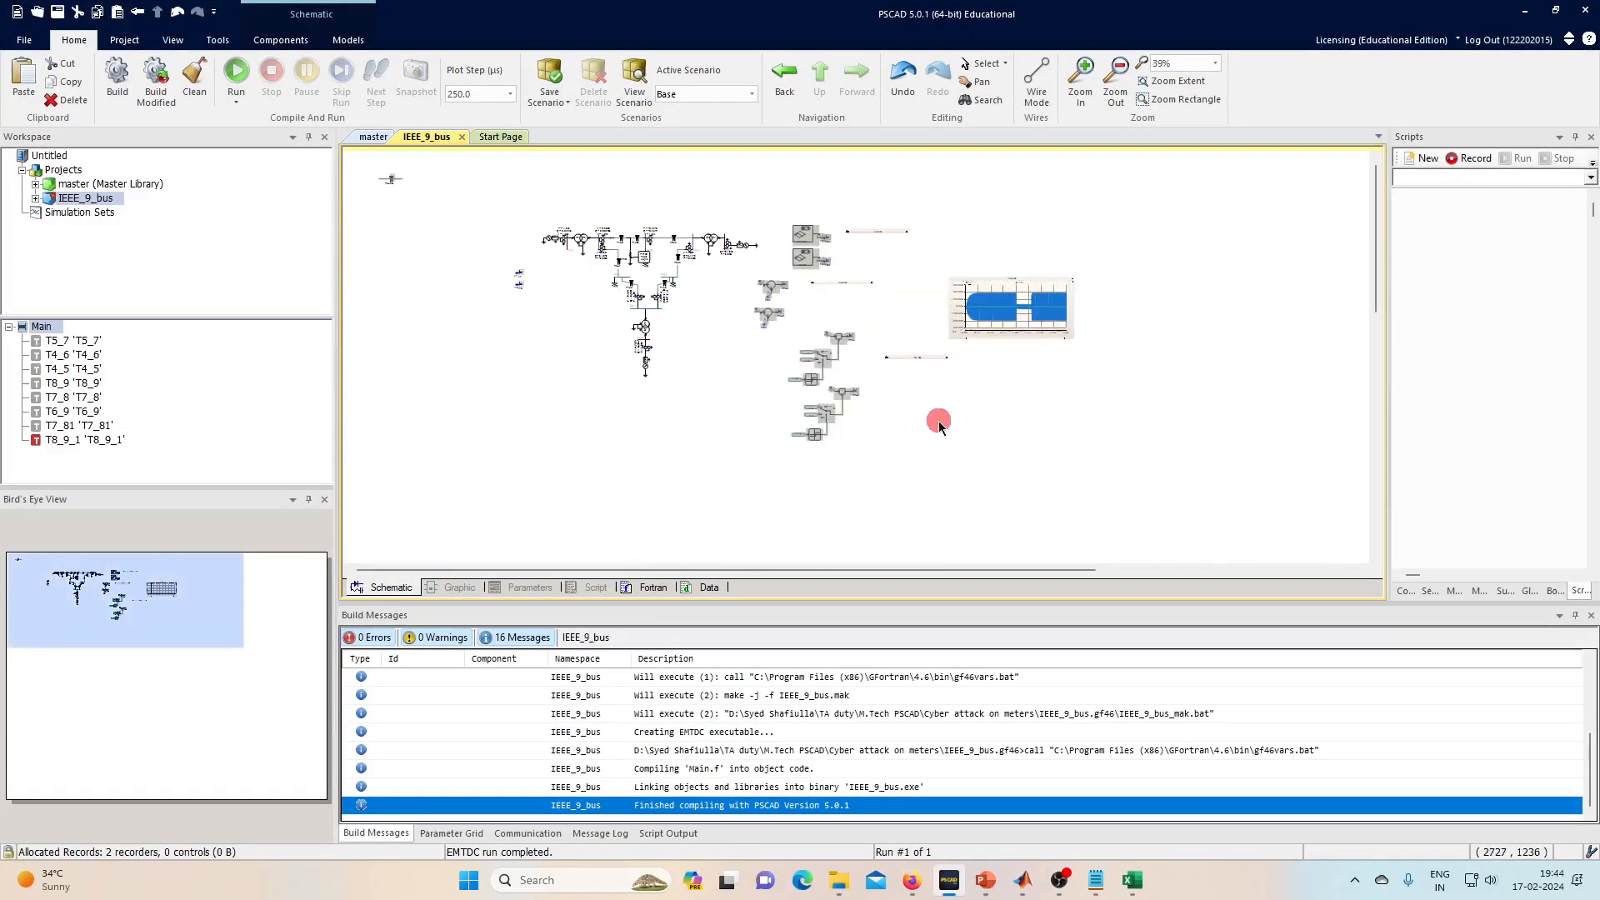
scroll(478, 396, "up", 1)
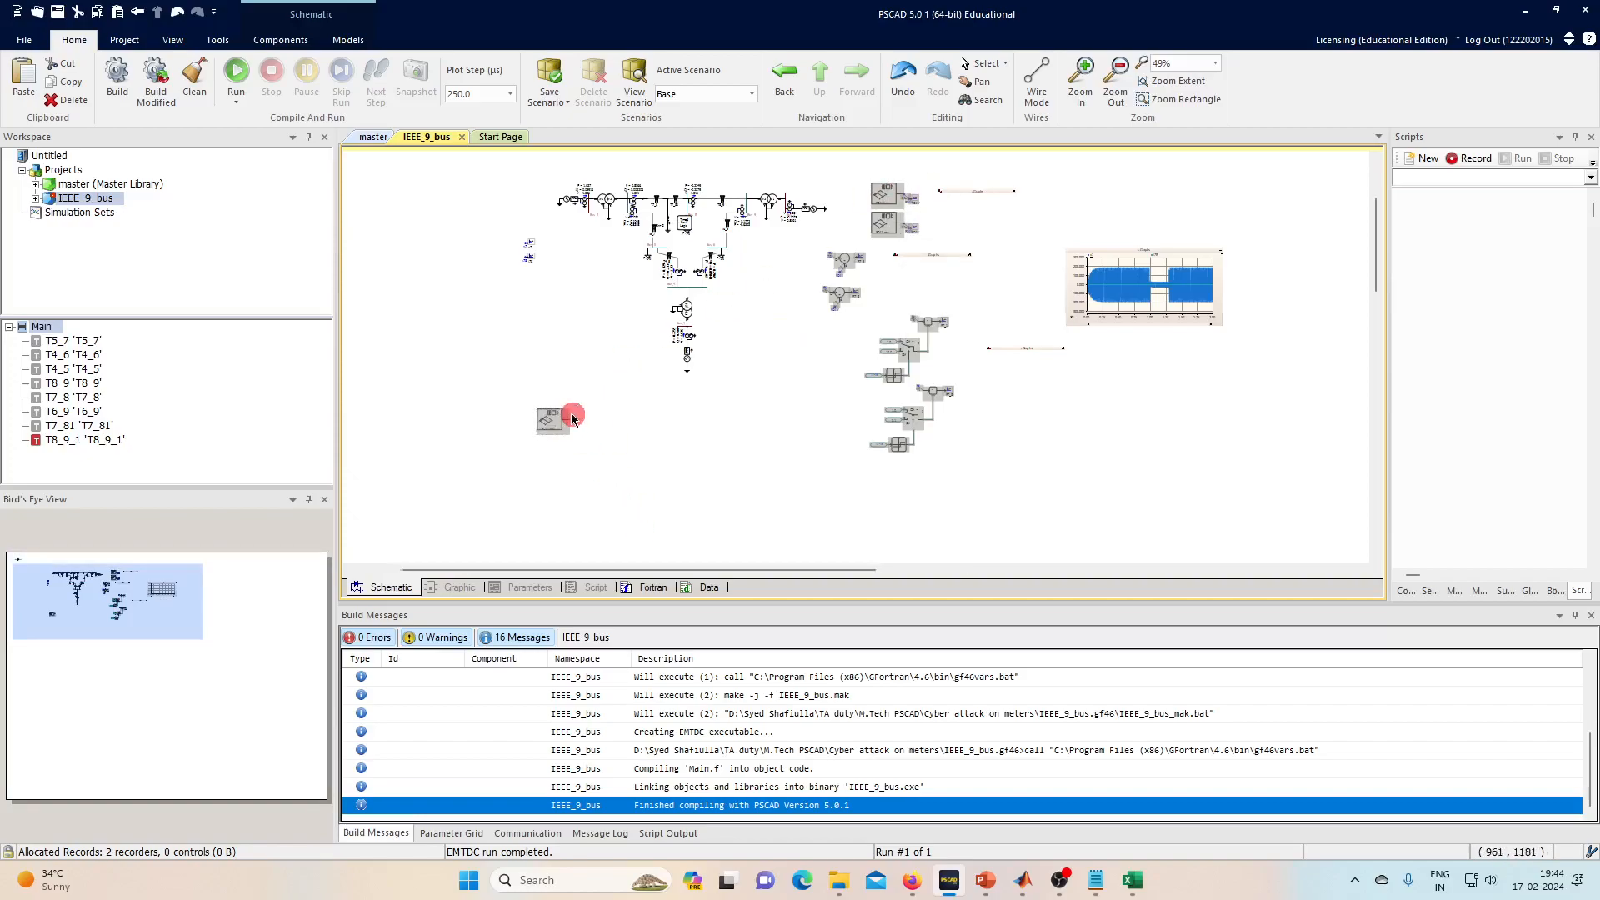
scroll(563, 419, "up", 5)
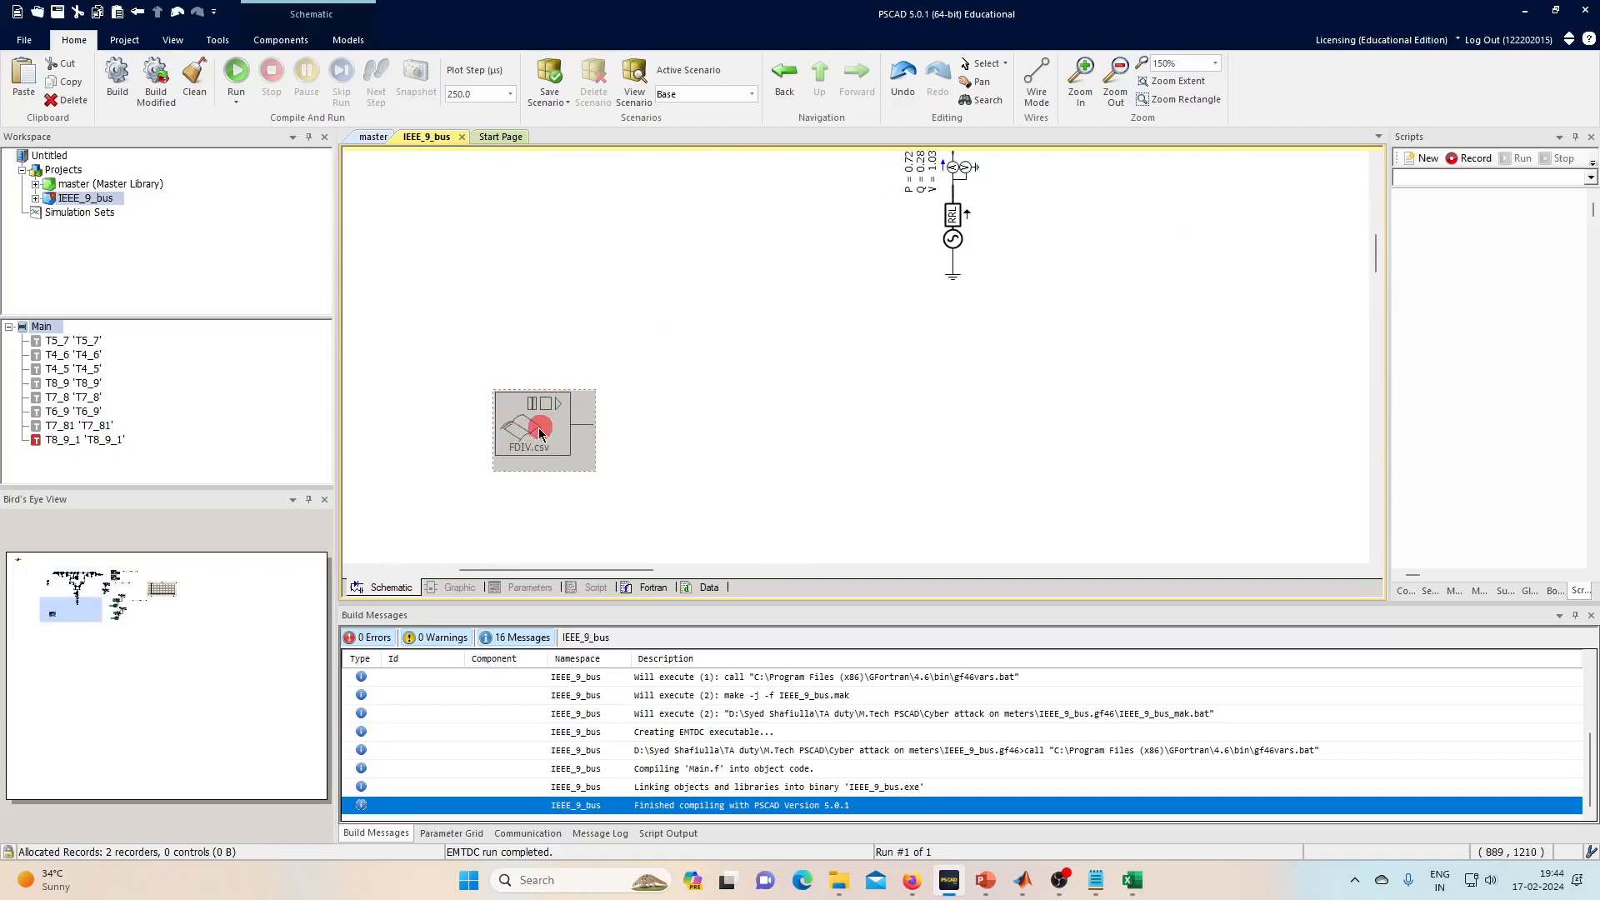
left_click(686, 430)
double_click(520, 428)
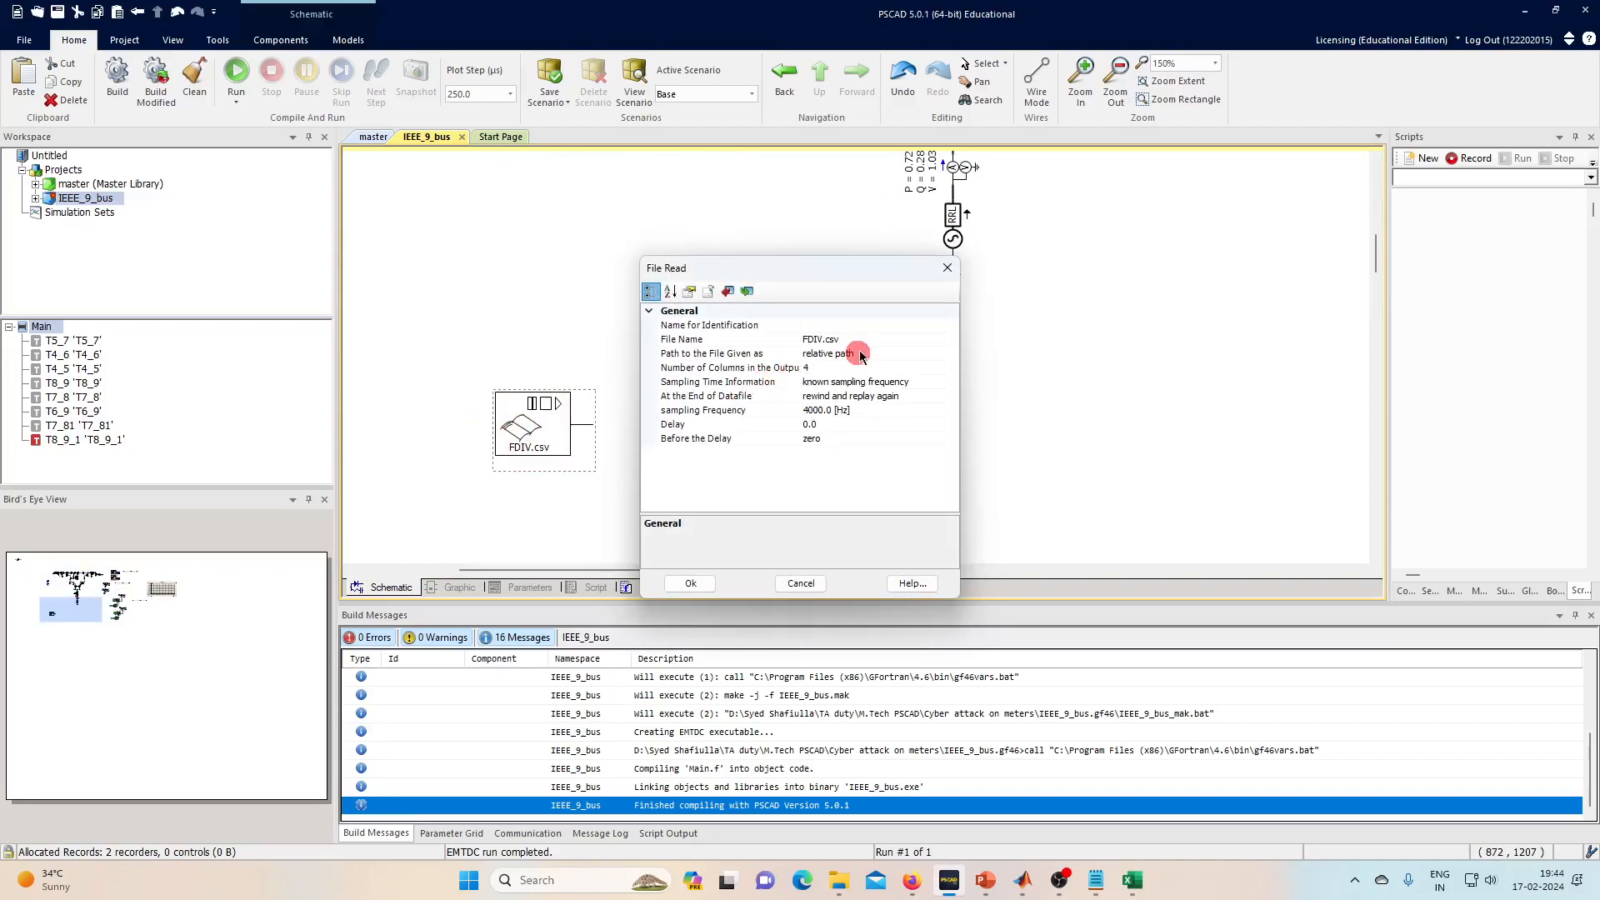
left_click(864, 339)
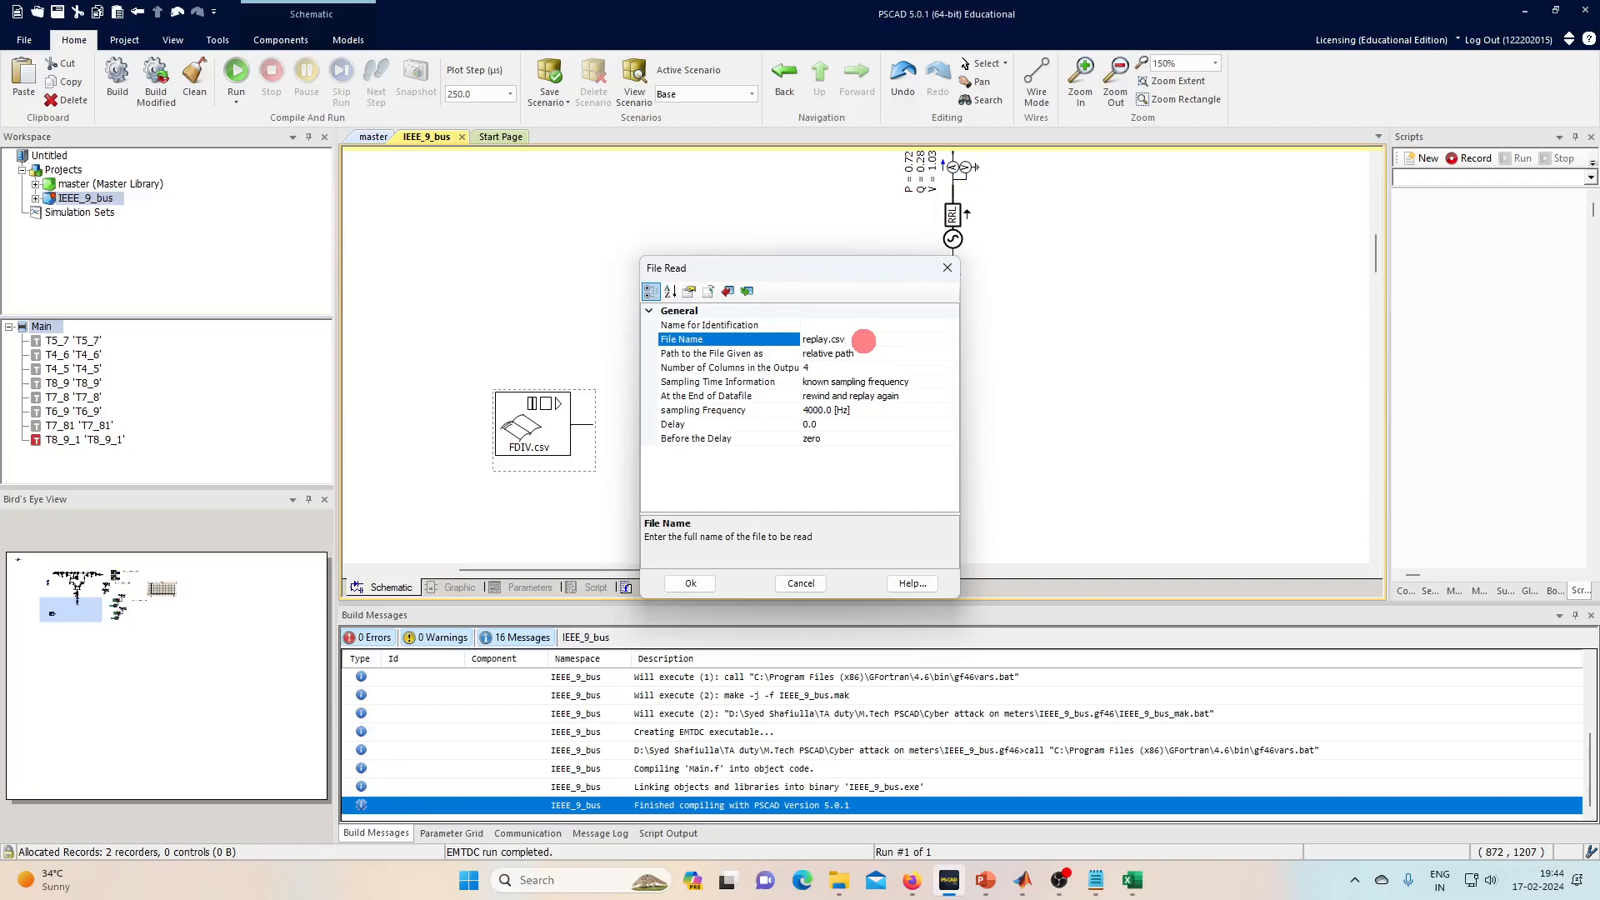
left_click(863, 368)
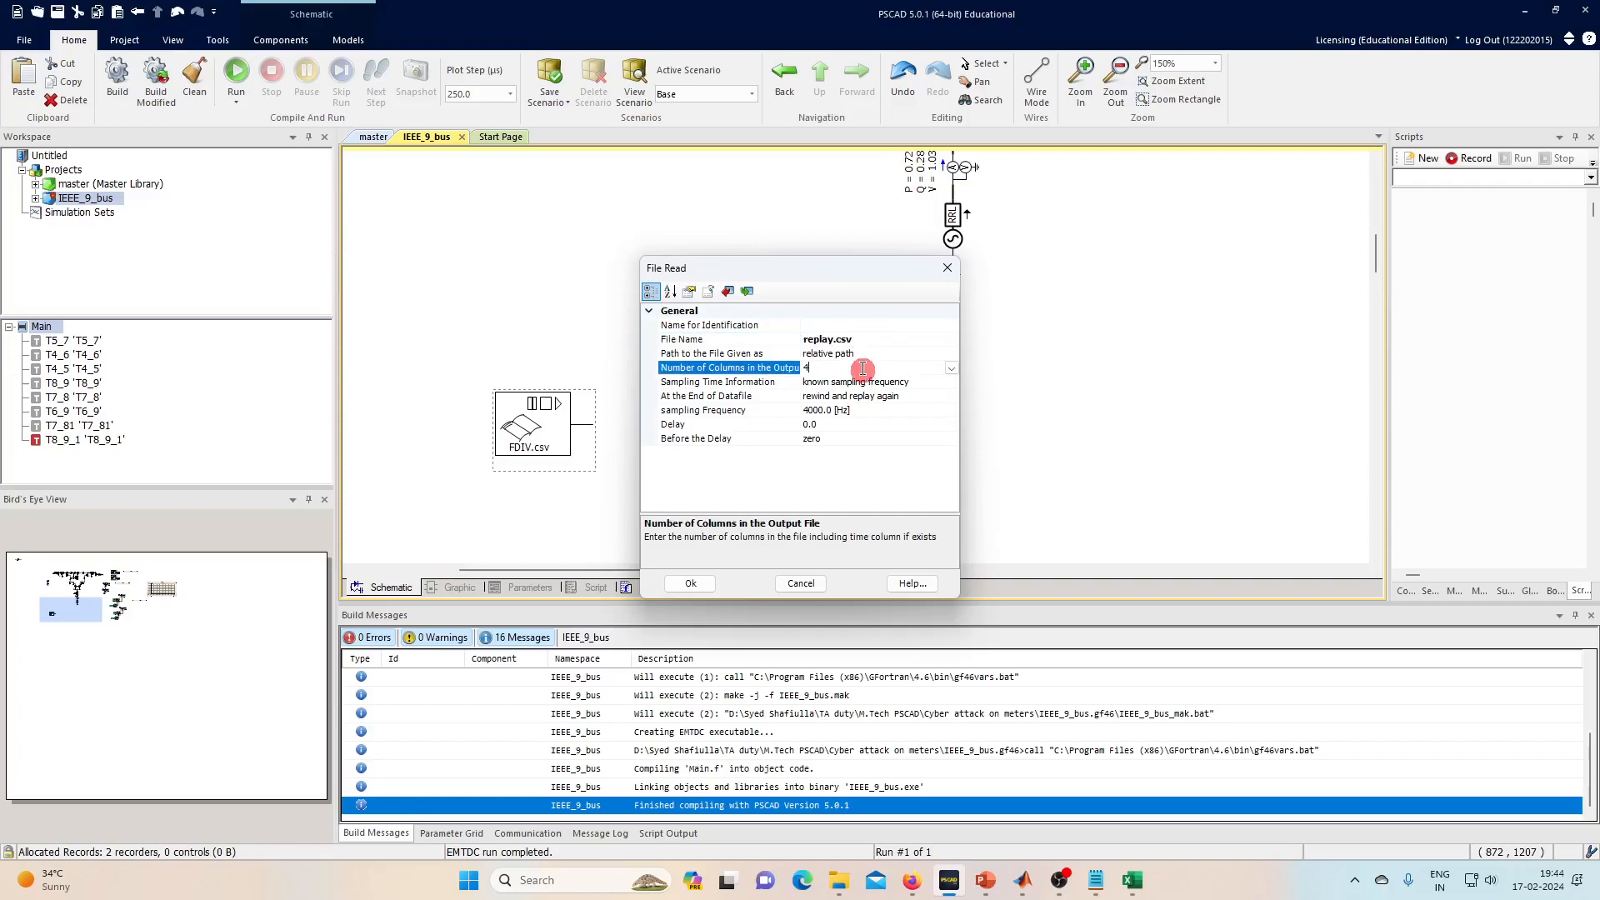
left_click(951, 367)
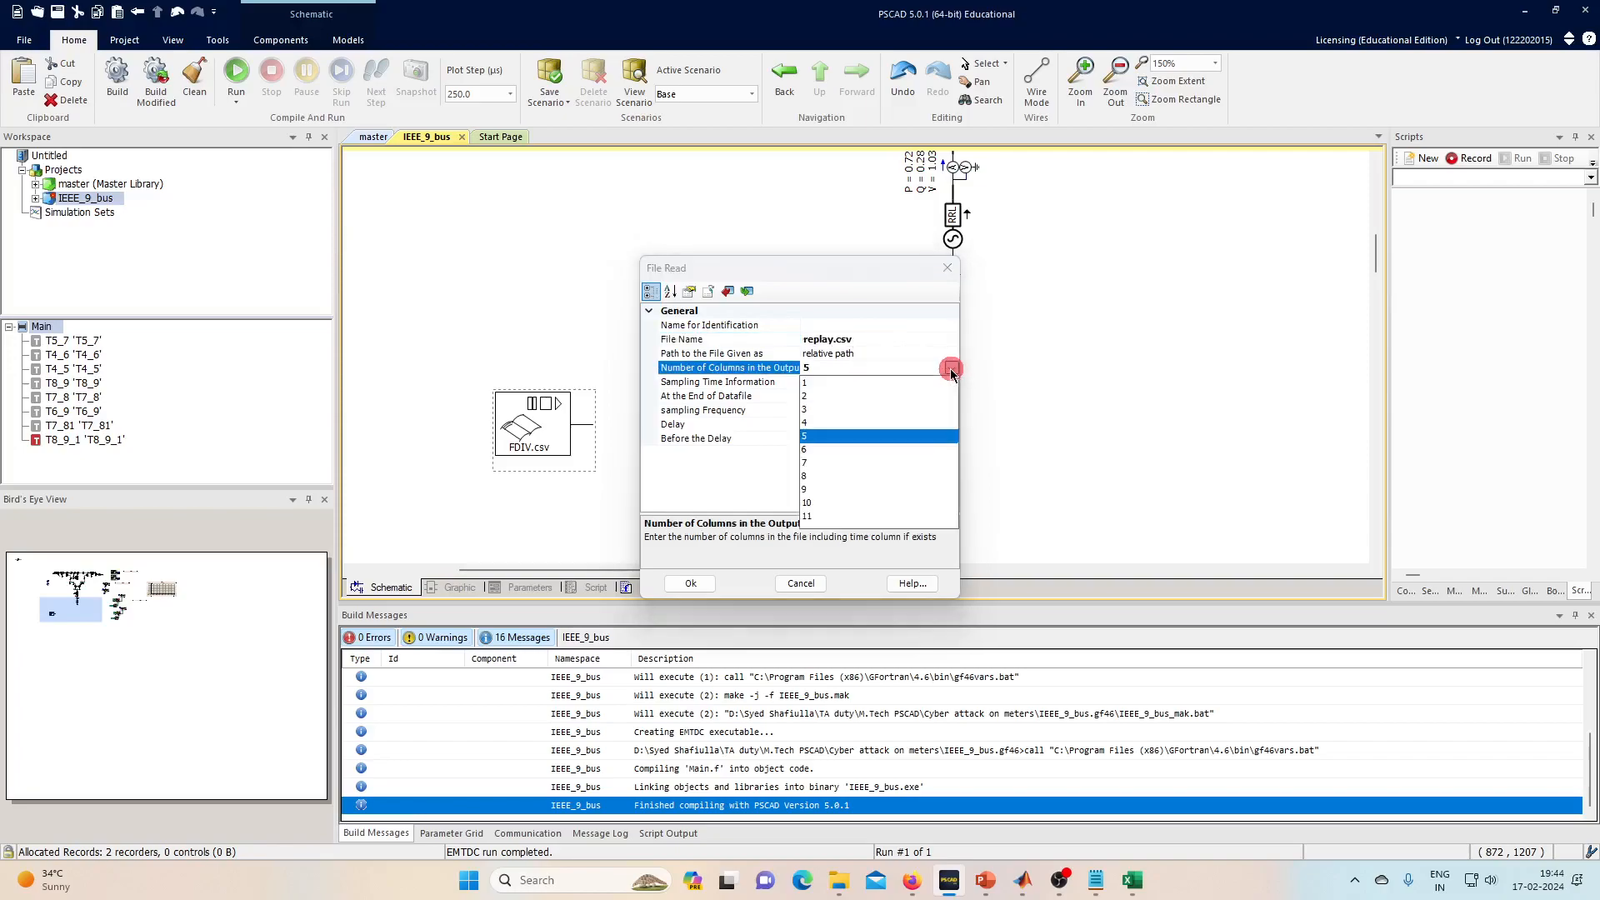
left_click(809, 410)
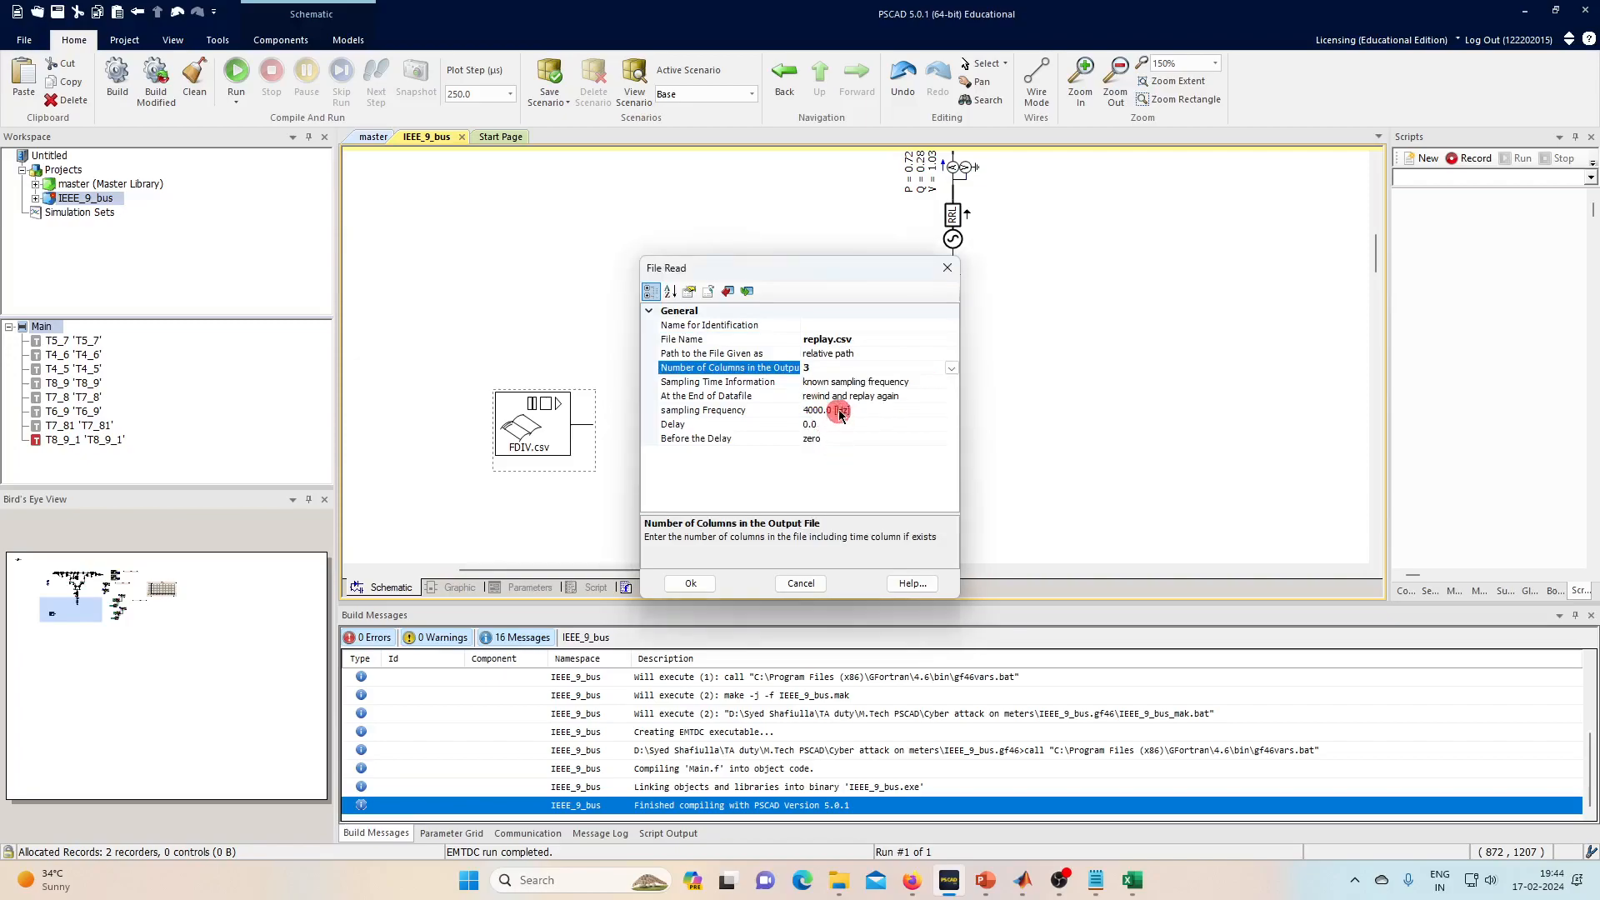
left_click(689, 584)
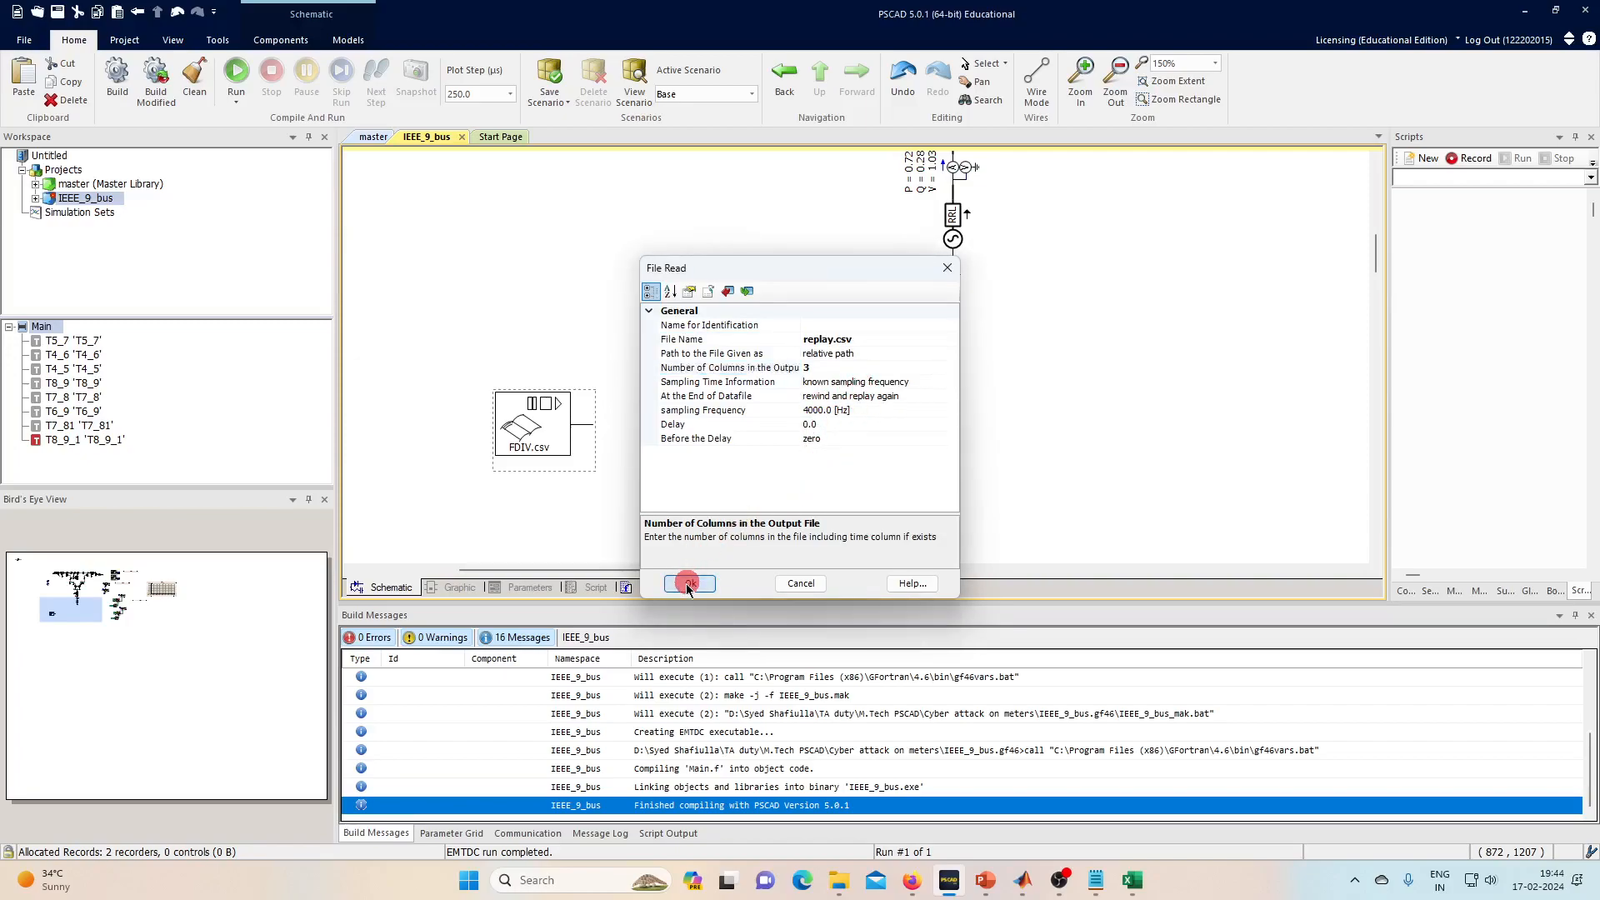
- Add a tap on the replay.csv output with Start at Index 2 and Dimension 2
left_click(275, 40)
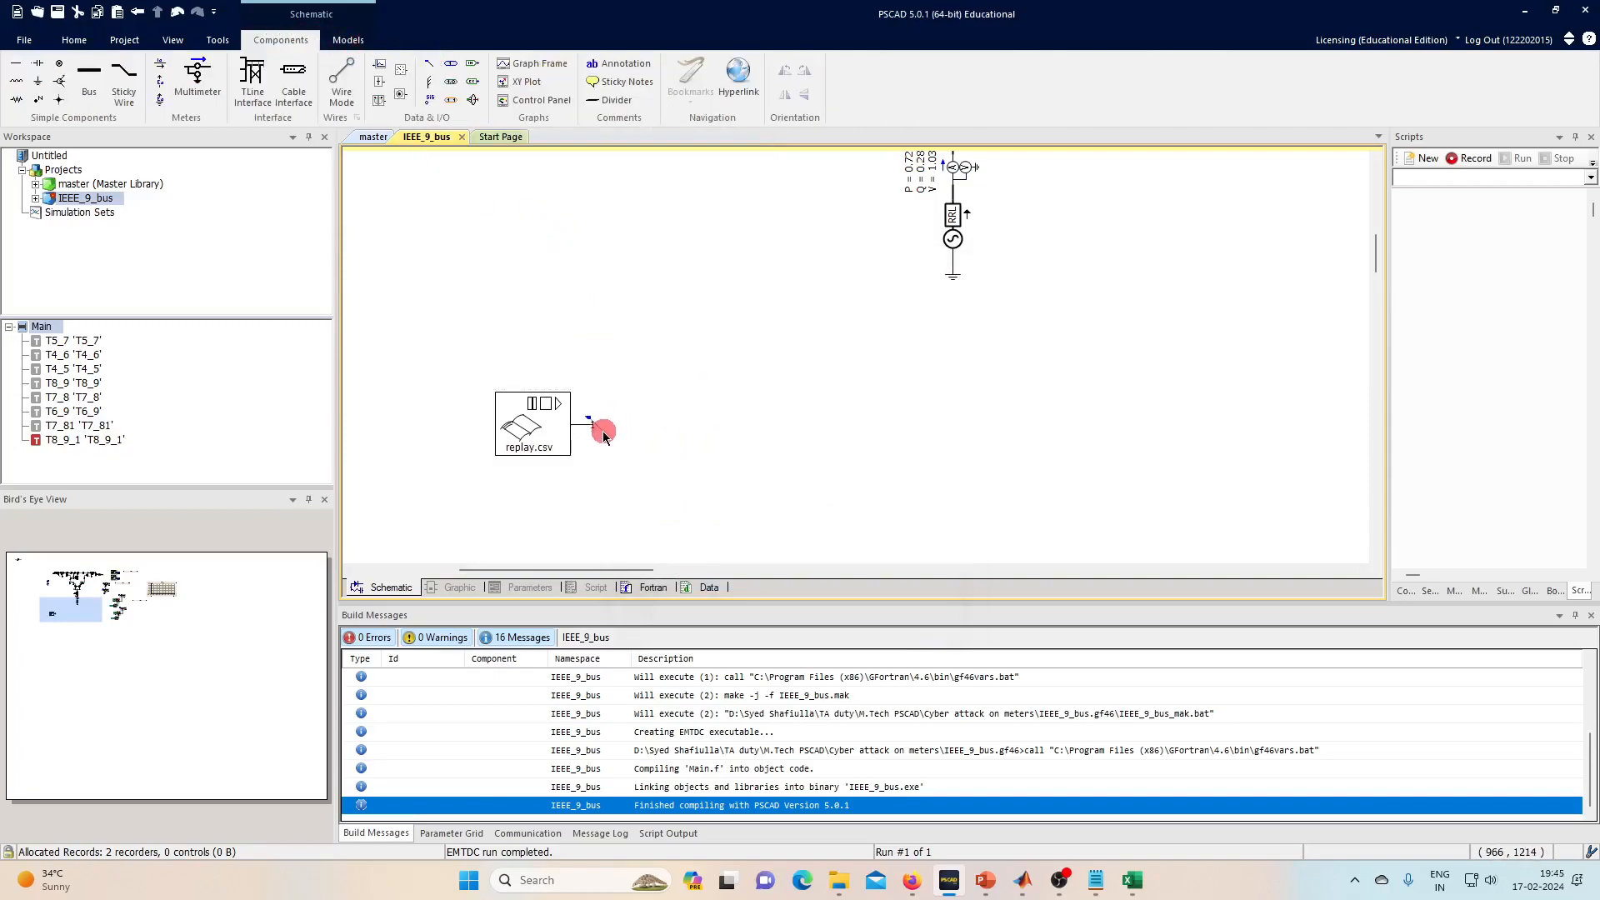
scroll(604, 434, "up", 2)
left_click_drag(603, 434, 614, 442)
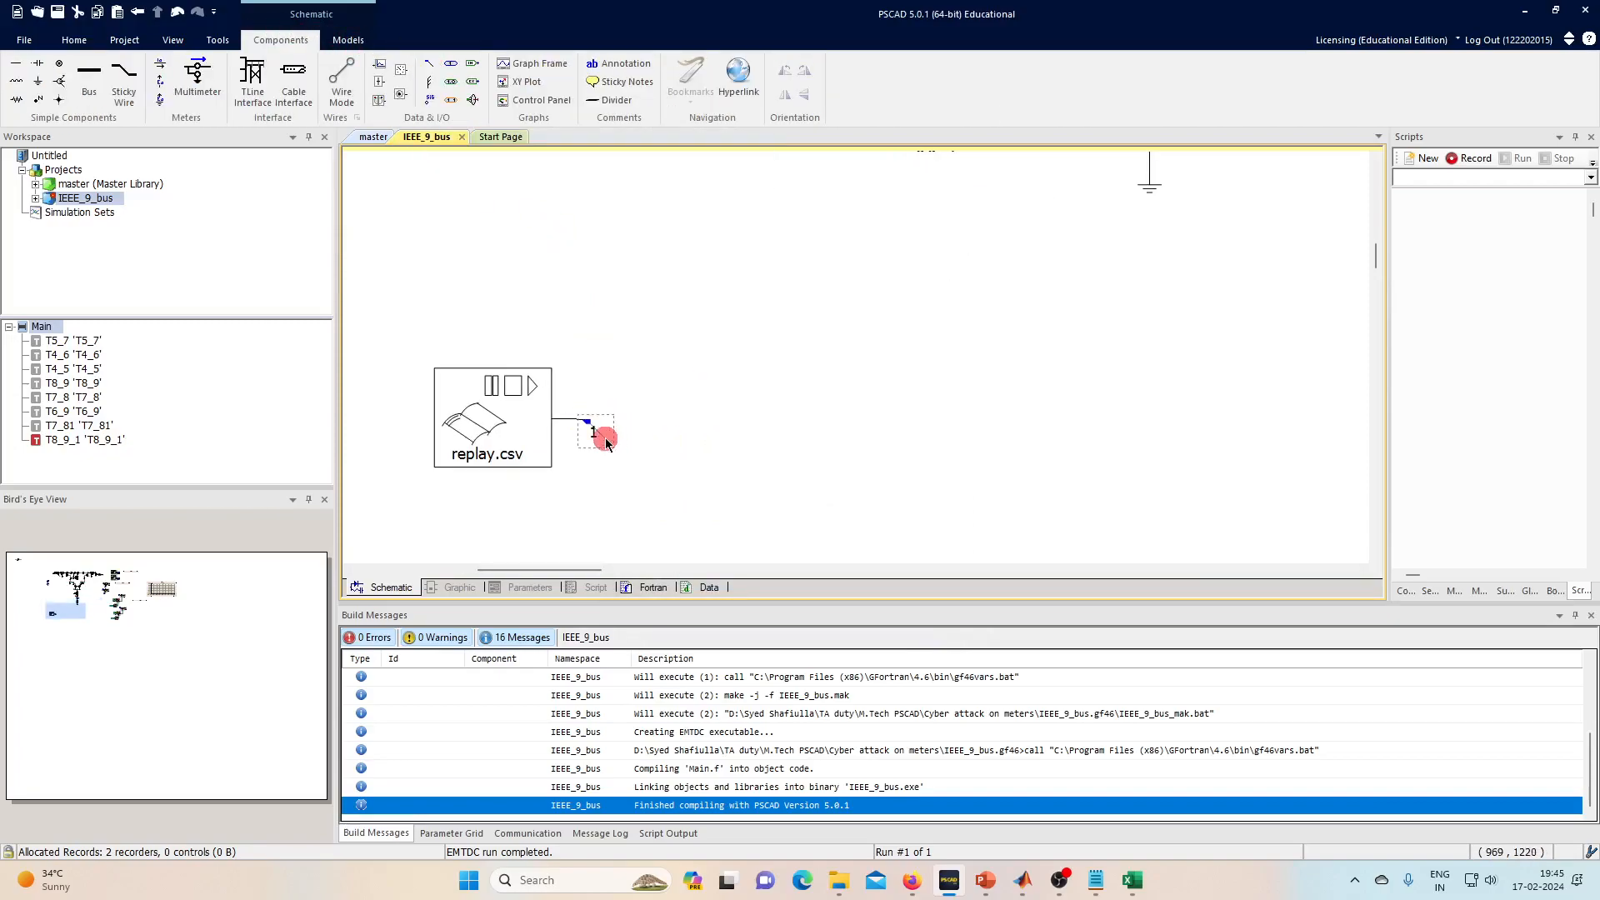
double_click(606, 442)
left_click(868, 341)
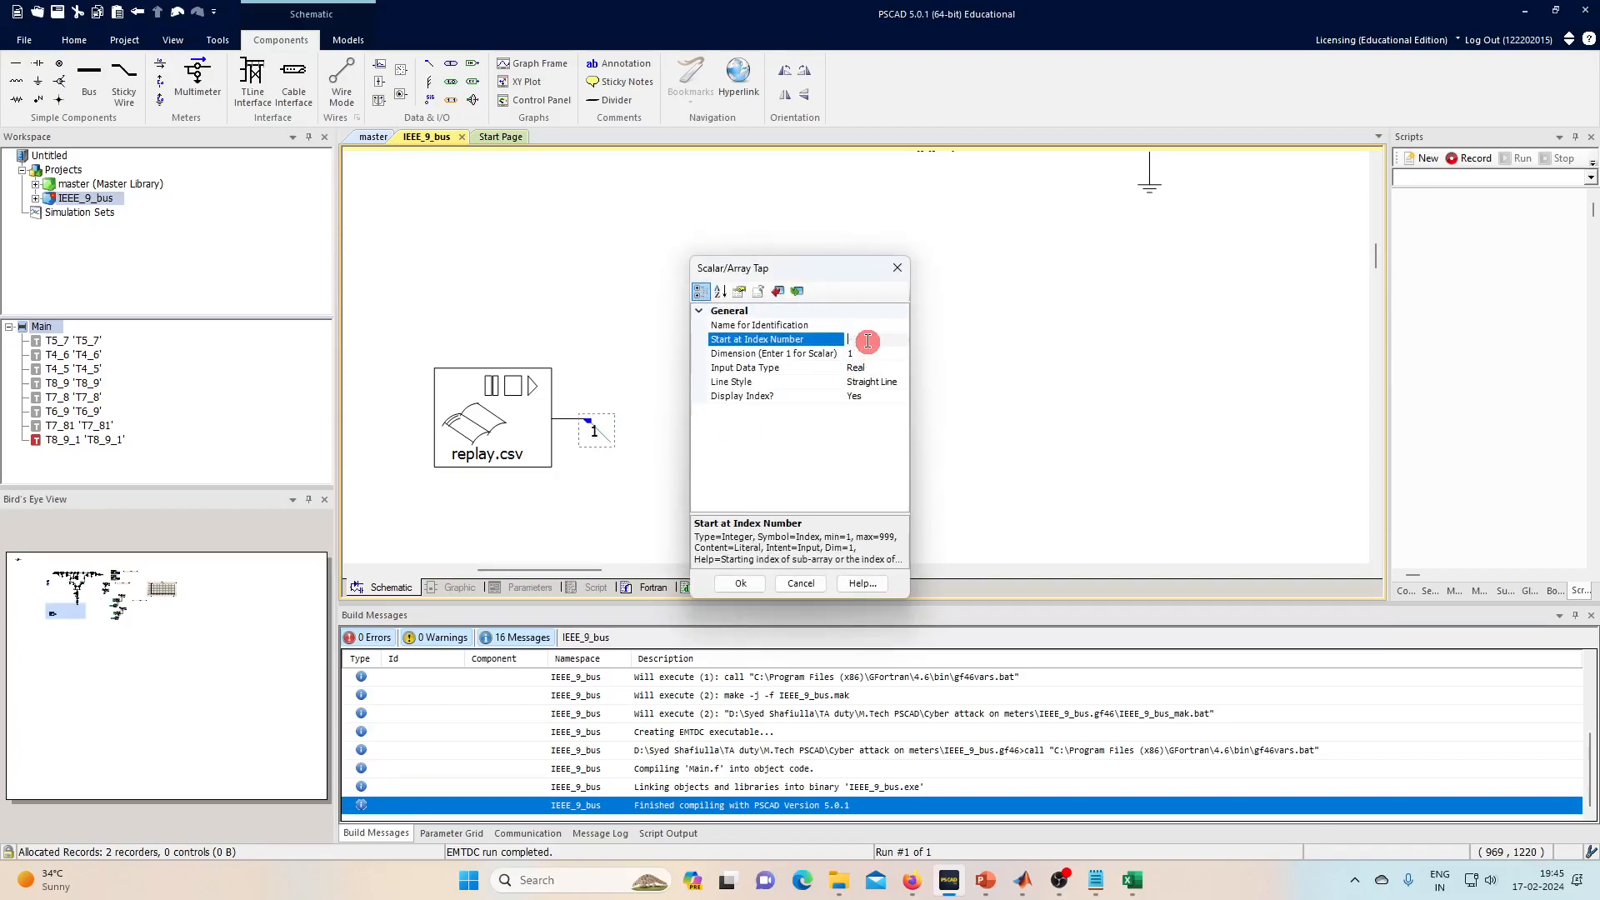
type("2")
left_click(867, 354)
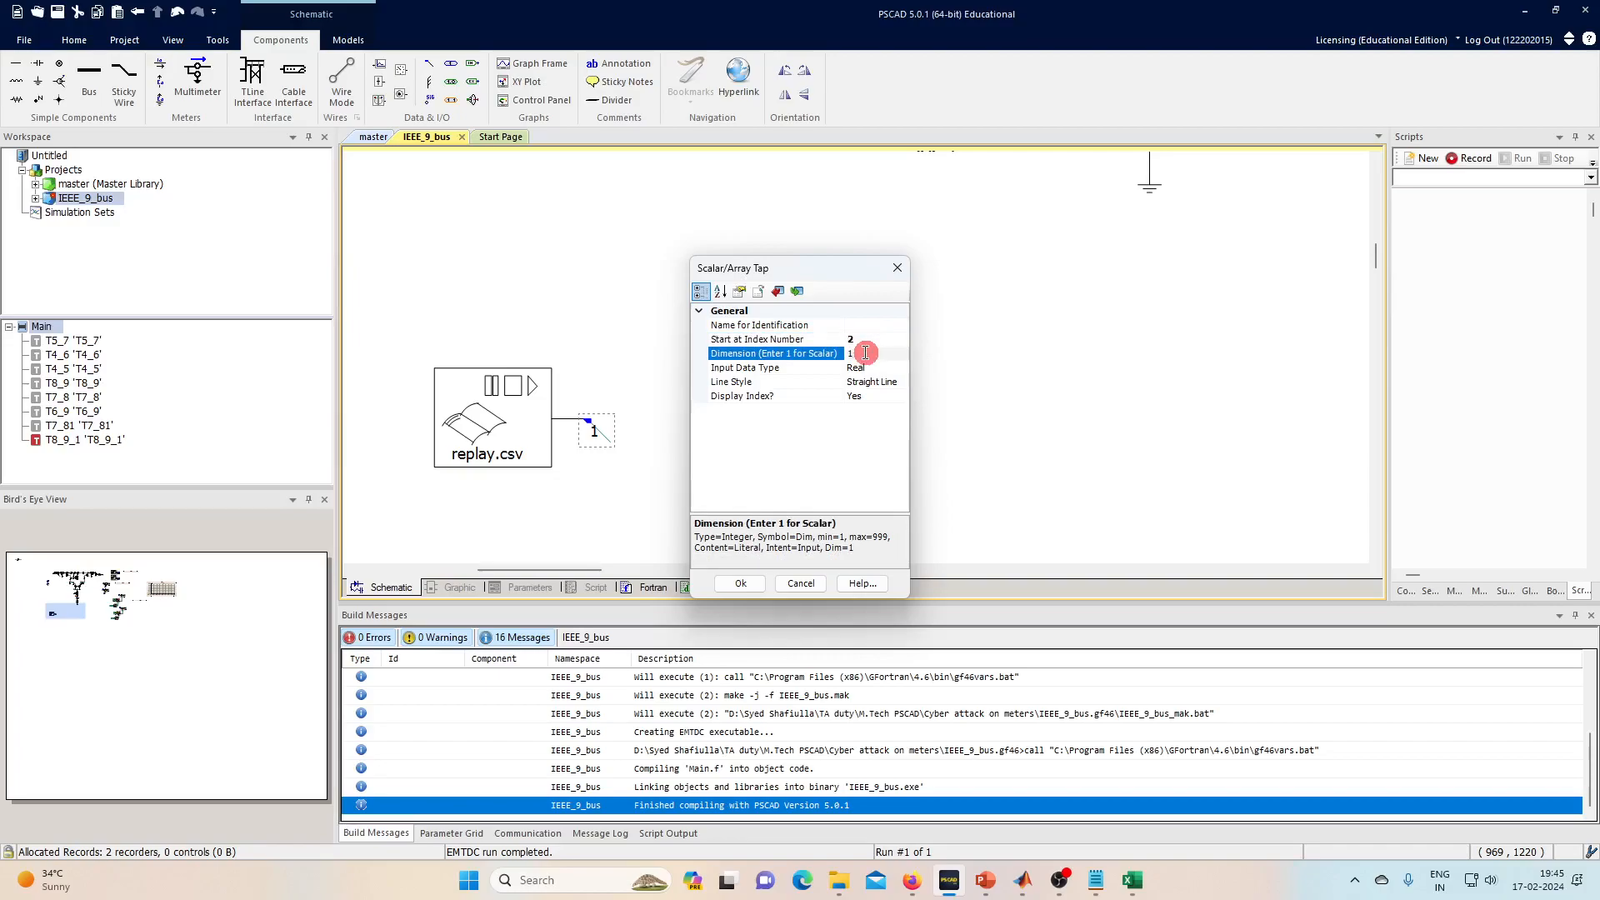
key("Return")
left_click(658, 360)
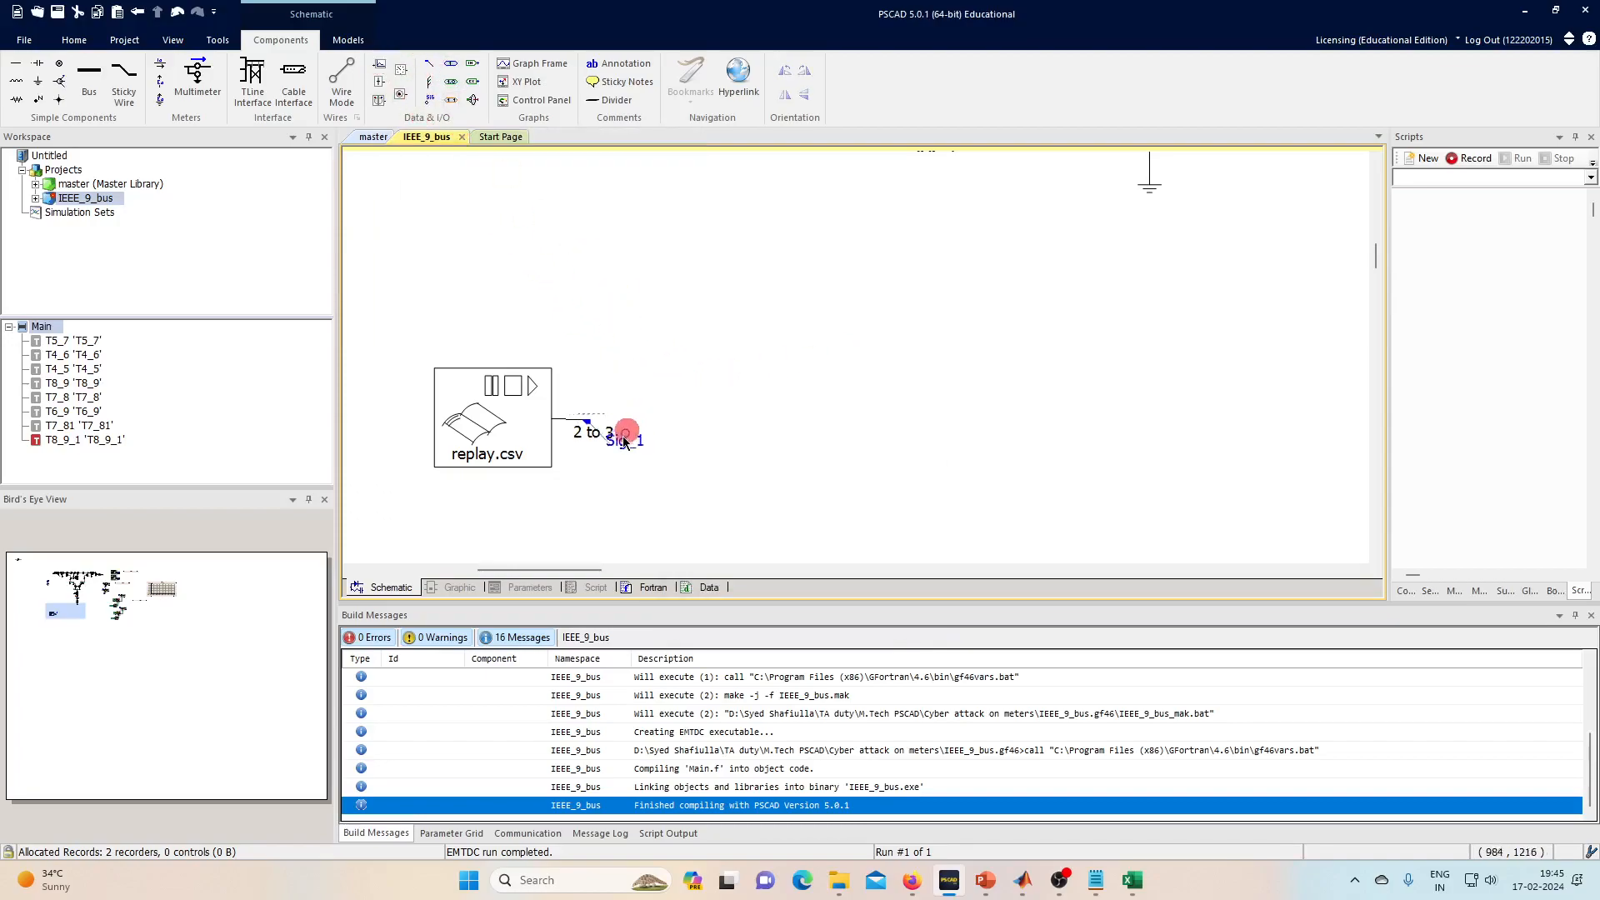
- Label the tapped signal replay and attach an output channel to it
left_click(612, 454)
double_click(613, 454)
left_click(832, 325)
double_click(832, 326)
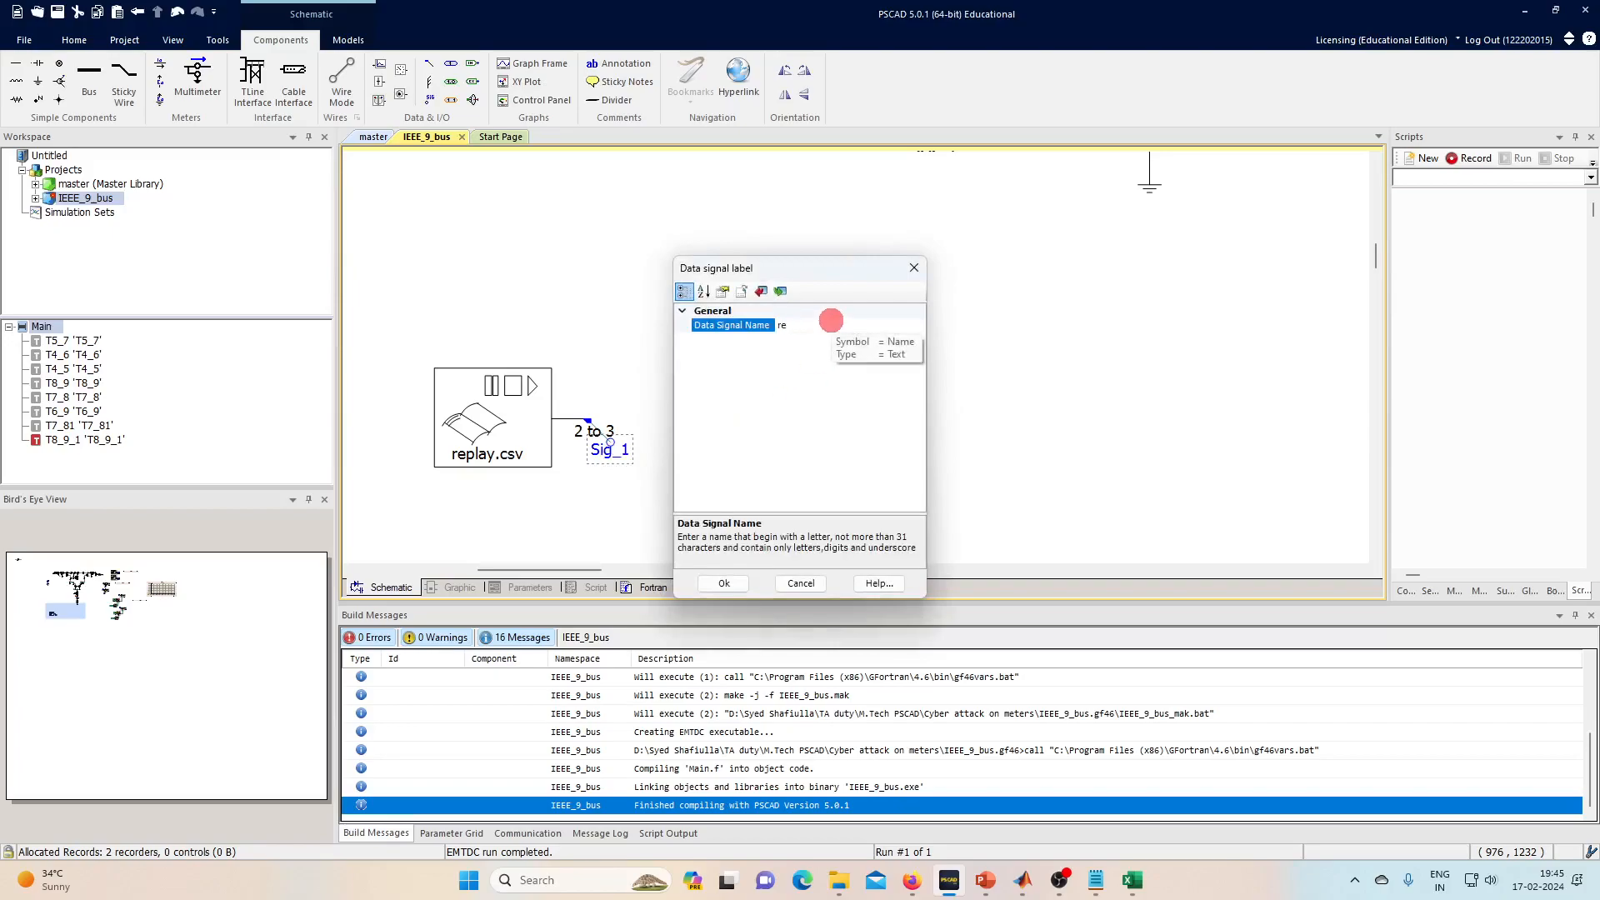
key("Return")
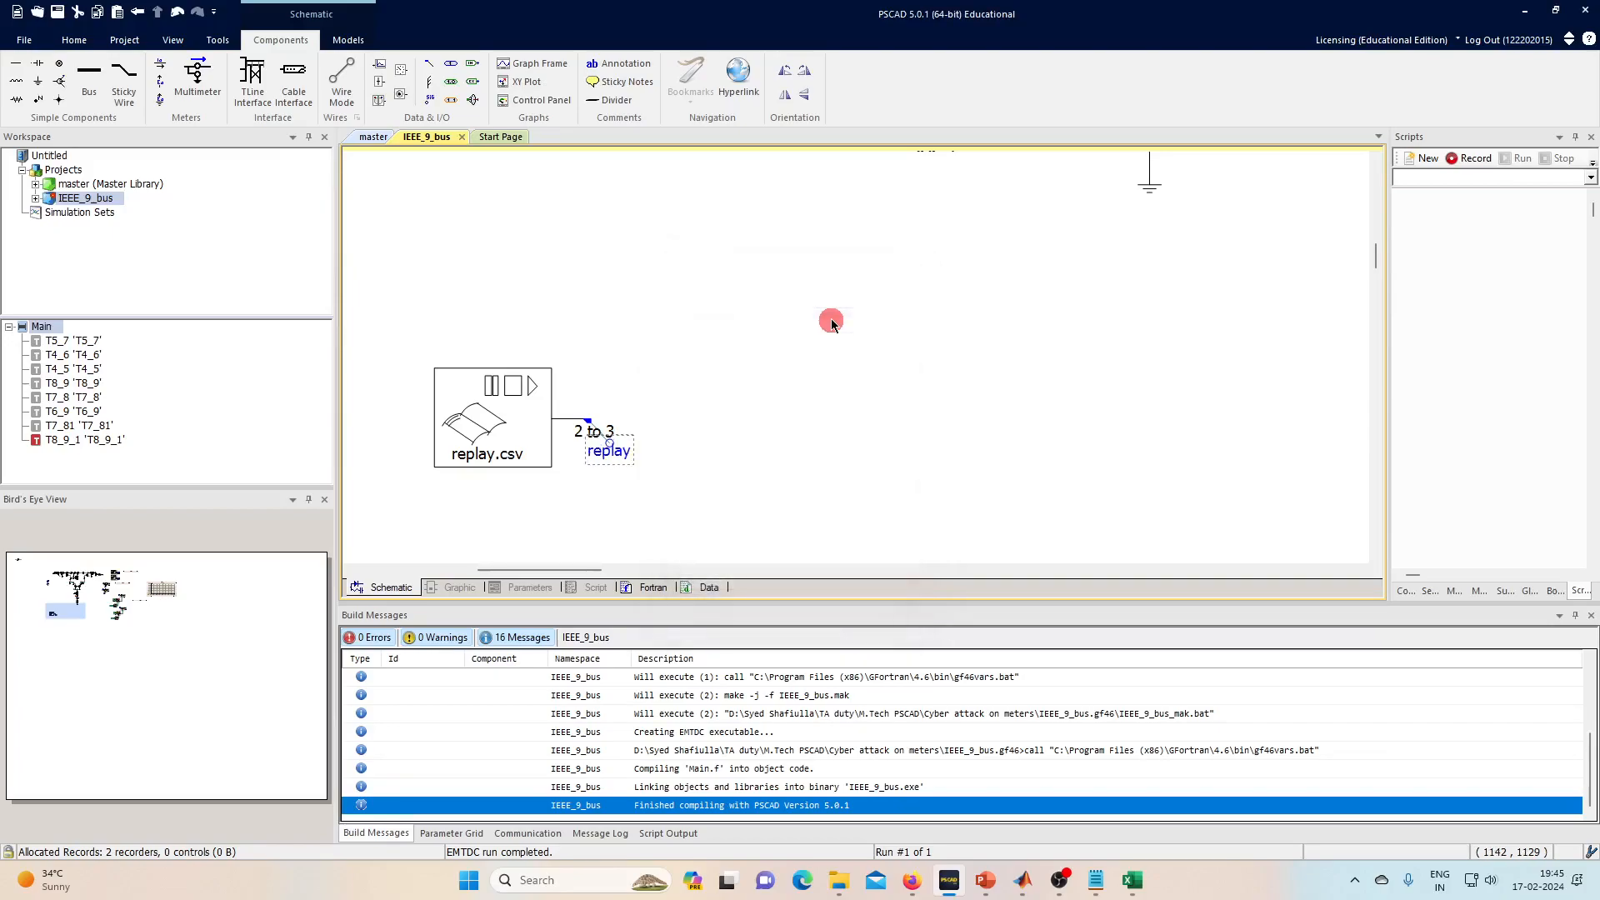
left_click(384, 64)
left_click(615, 445)
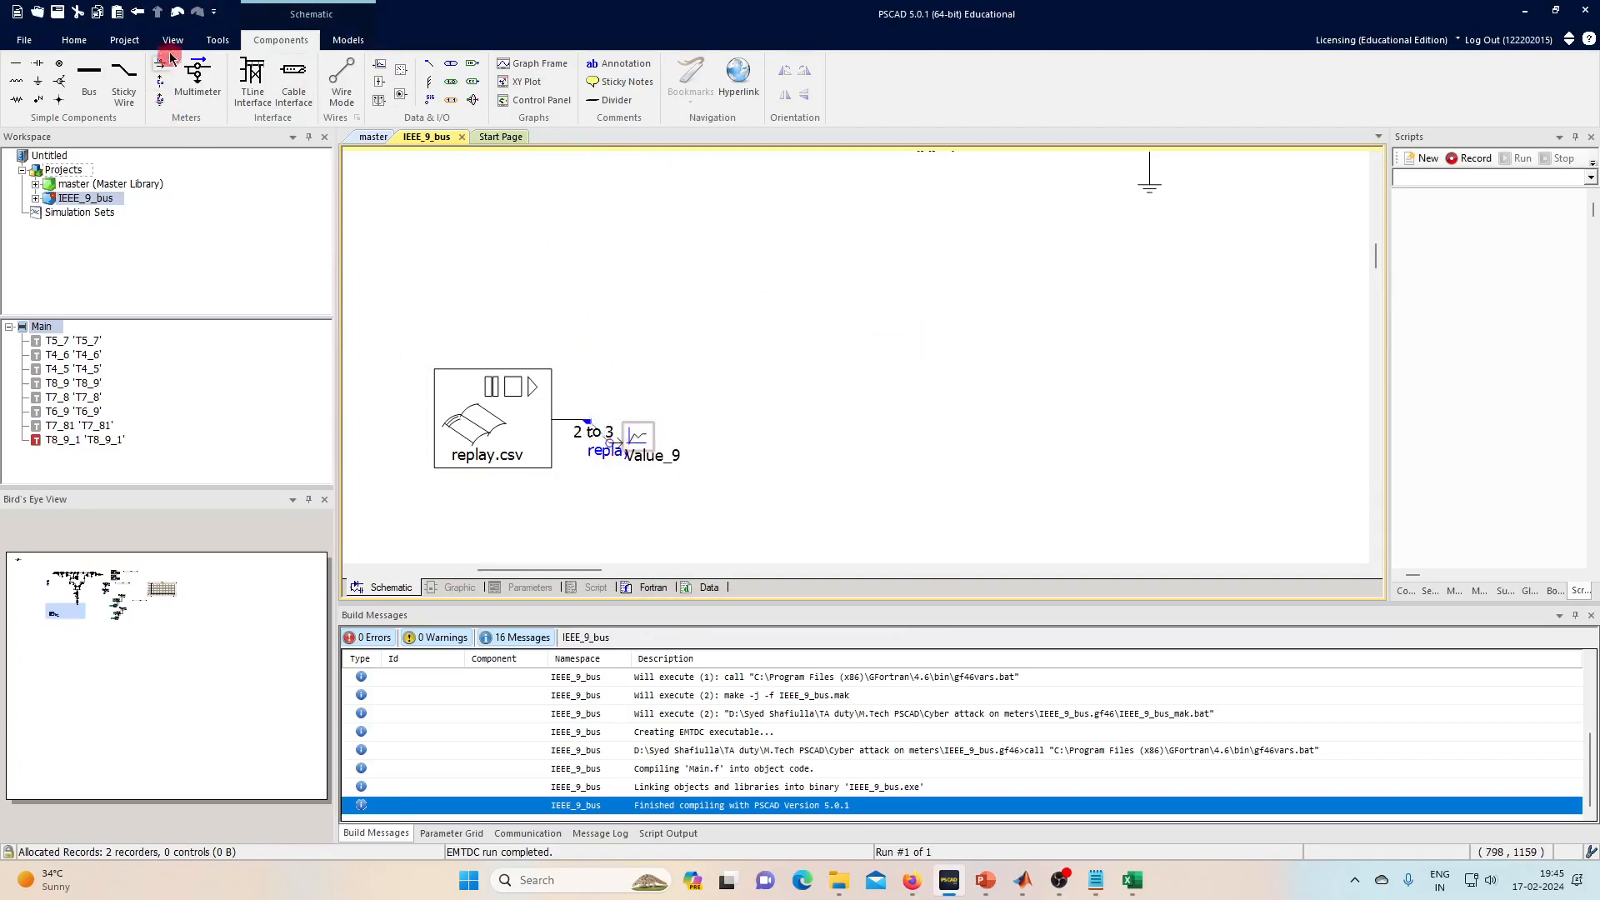
- Add the Value_9 output channel as a graph and place its frame
left_click(74, 40)
left_click(617, 432)
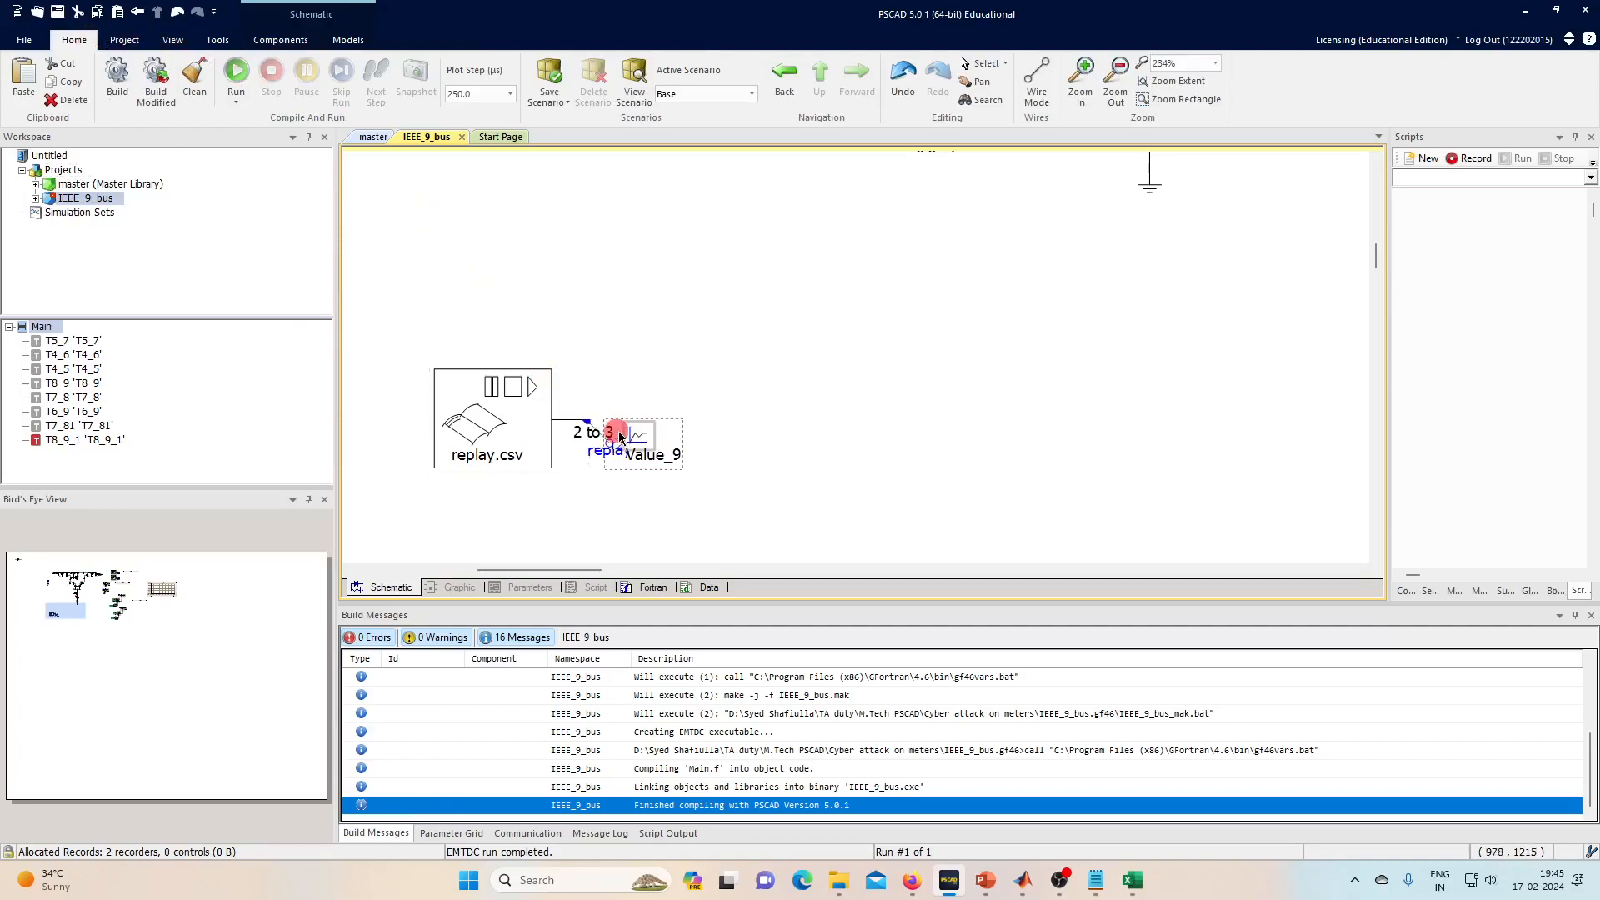
right_click(627, 433)
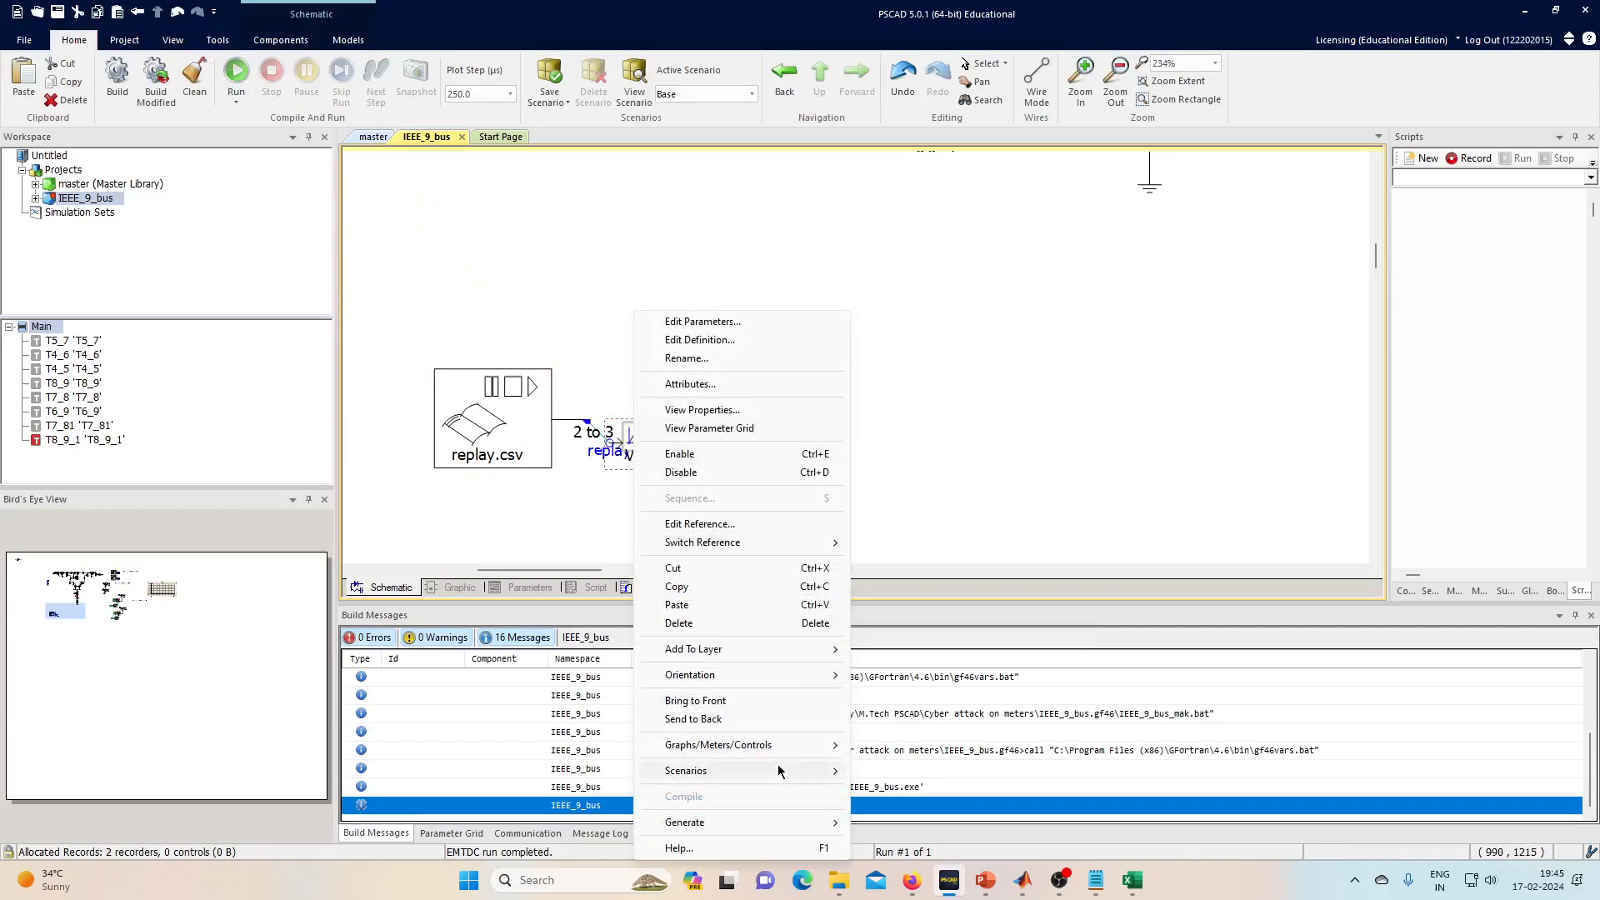
left_click(913, 646)
left_click(738, 312)
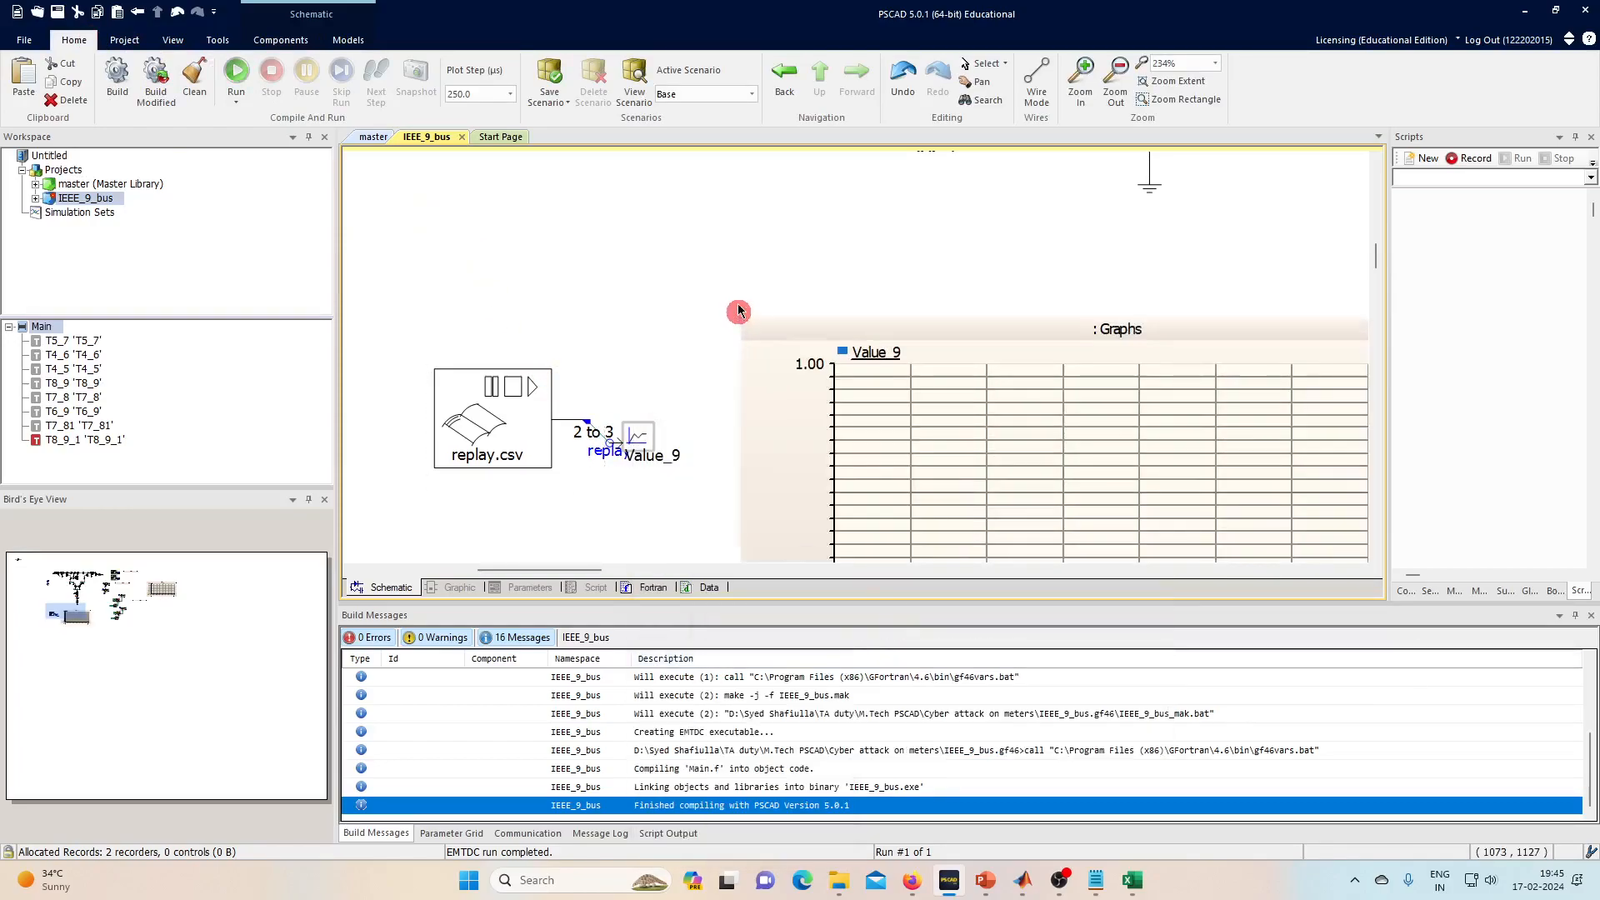
left_click(705, 245)
- Run the simulation so the replay graph plots the waveform dipping 1.0–1.25 s
left_click(797, 345)
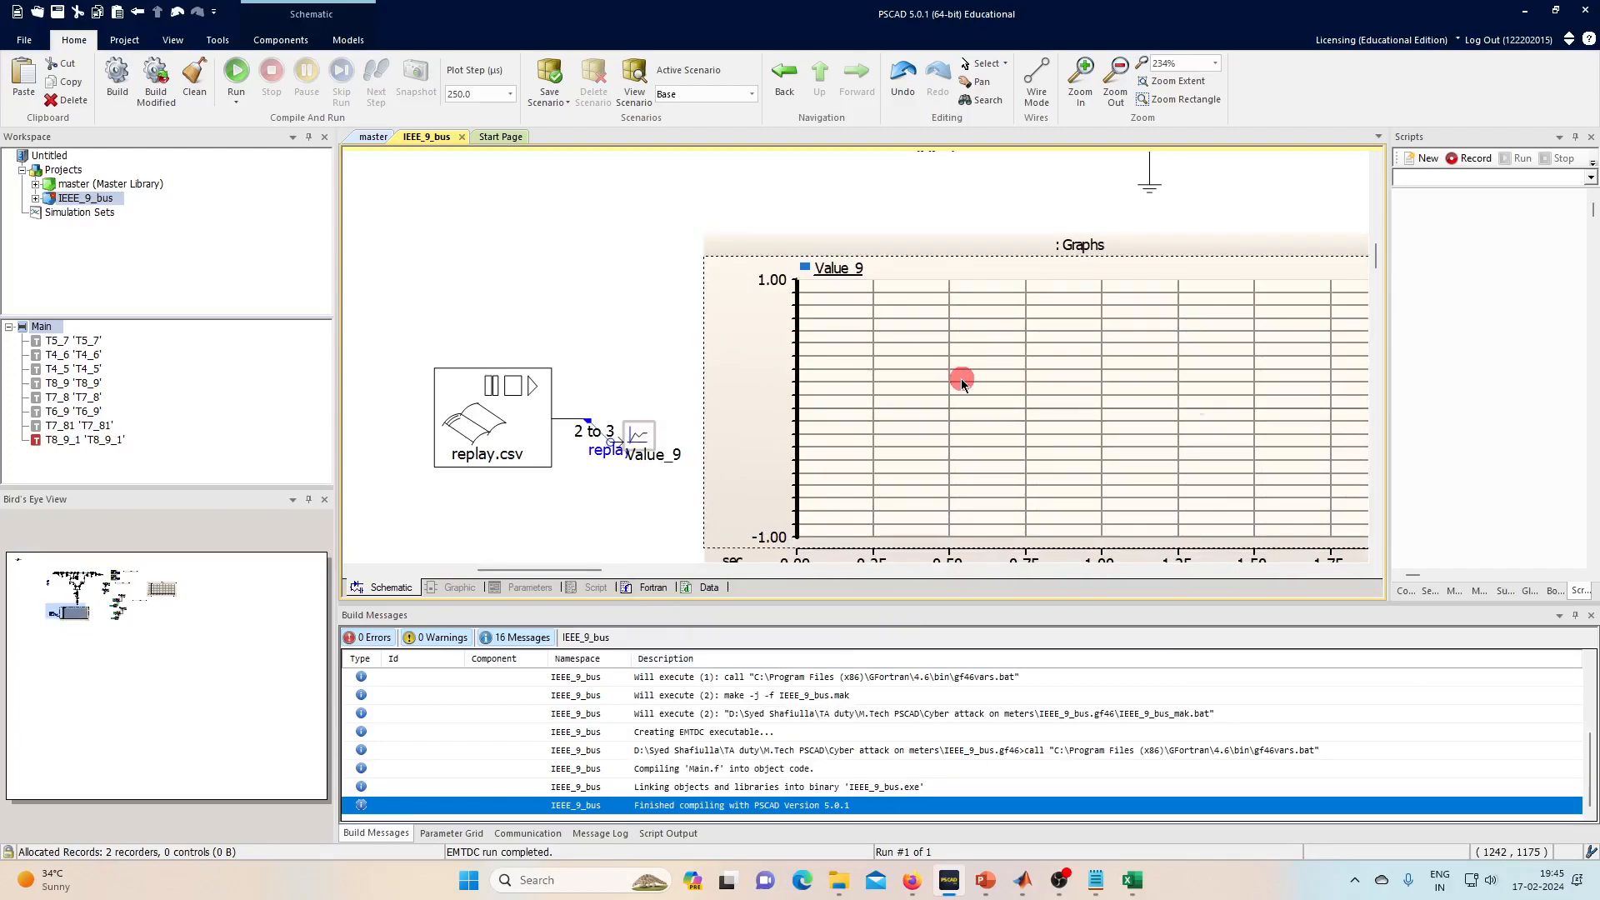
left_click(236, 72)
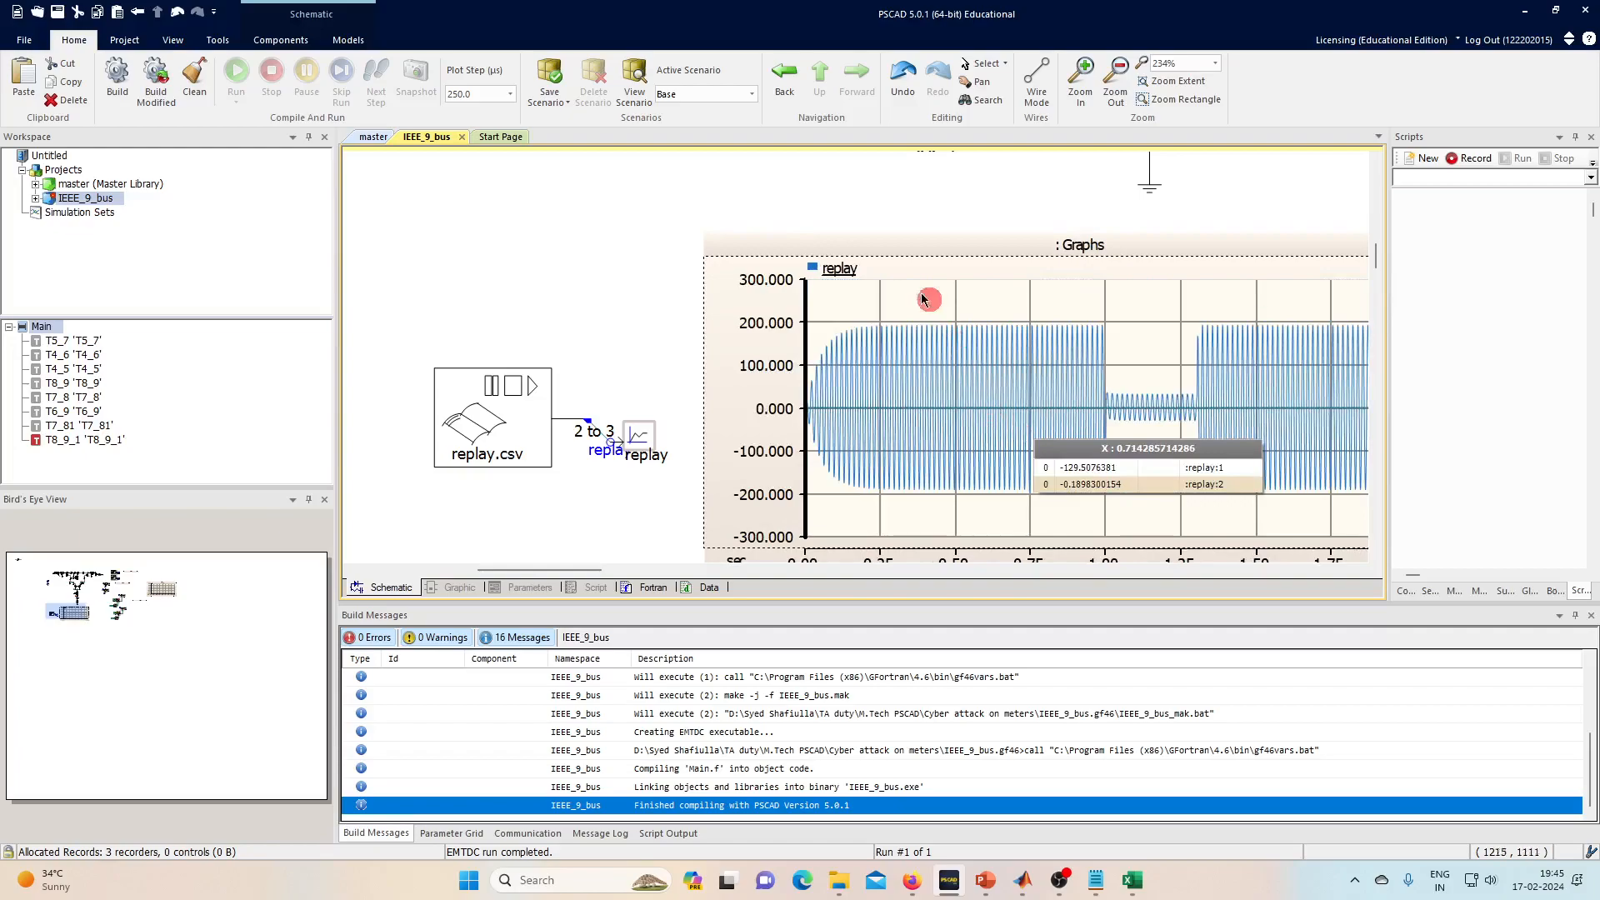
scroll(597, 258, "down", 4)
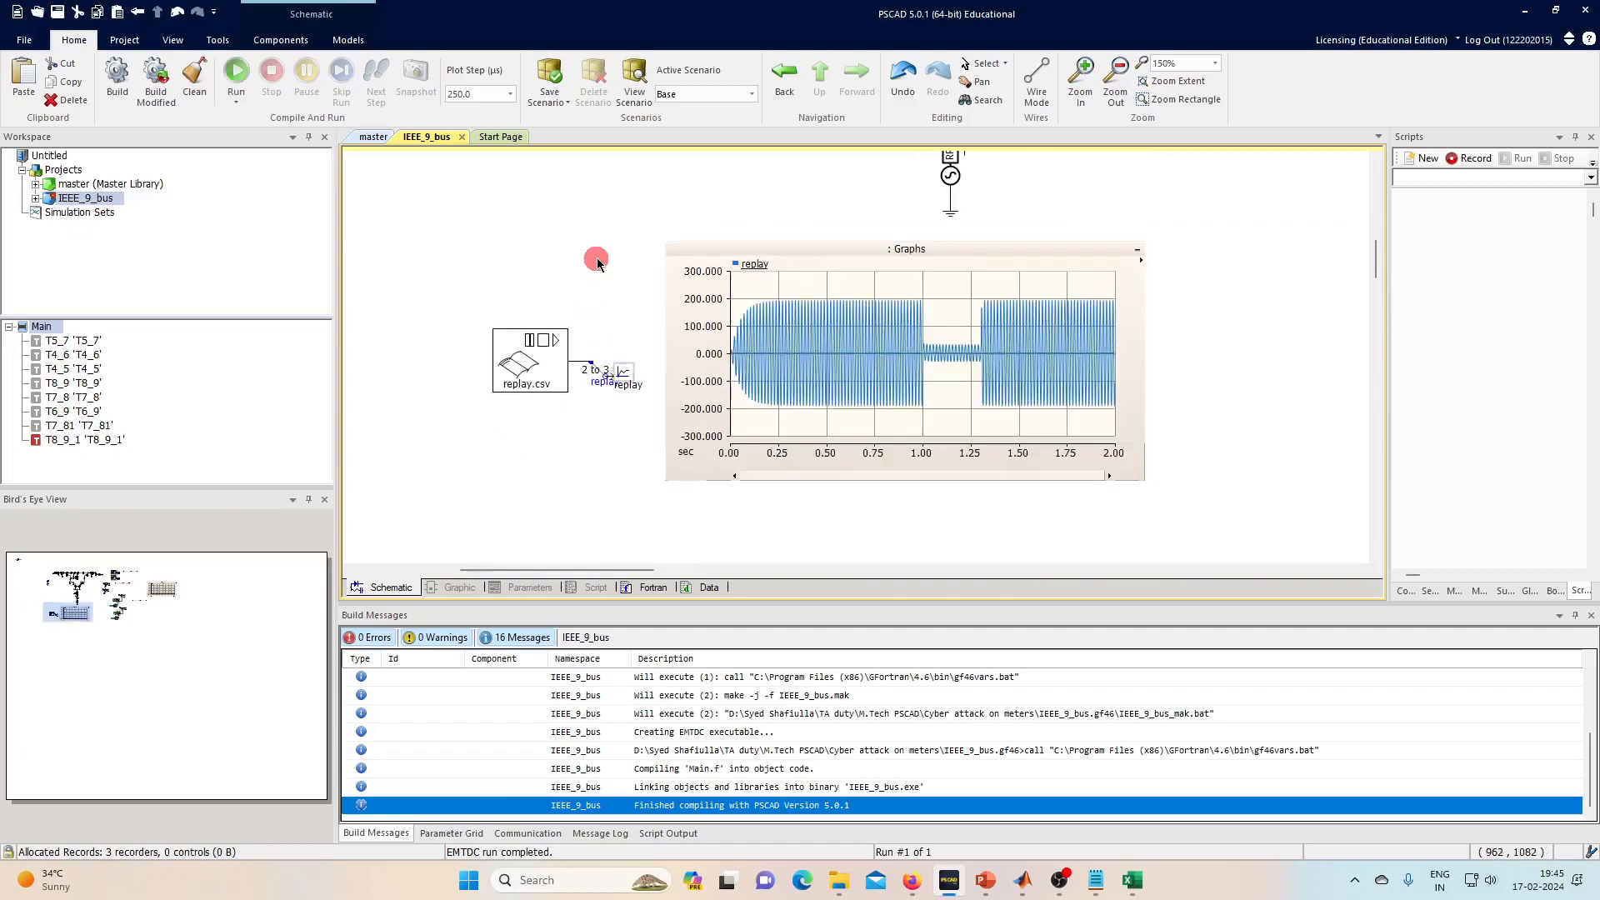
- Collapse the replay graph frame down to its title bar
left_click(1033, 254)
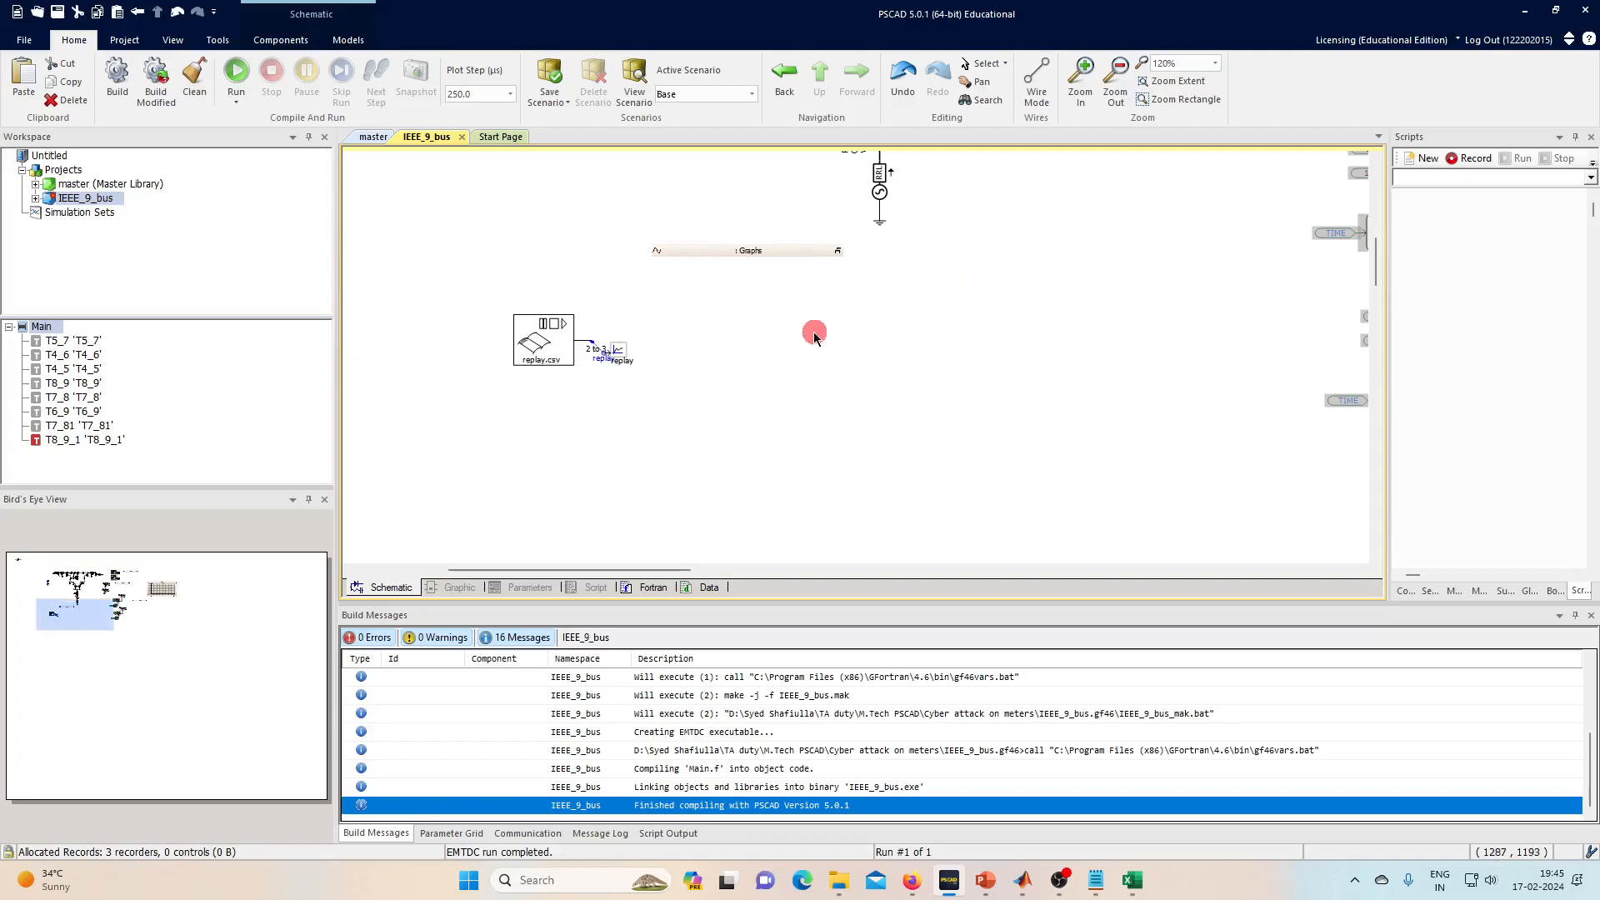
left_click_drag(593, 569, 741, 569)
scroll(697, 370, "up", 3)
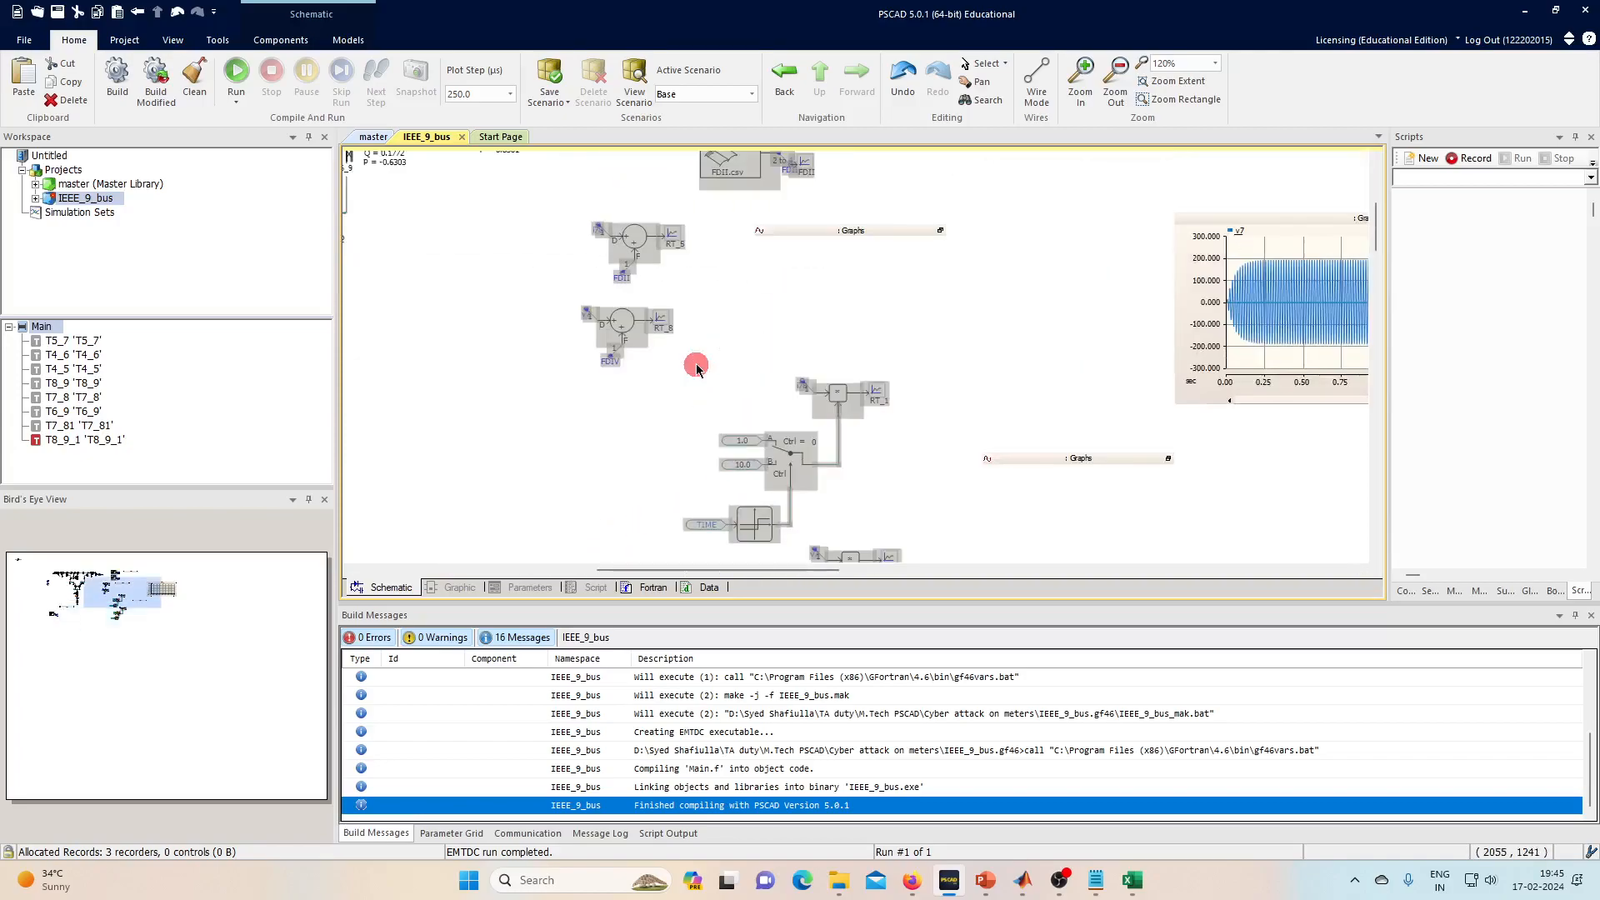
- Select and shift the two summing-junction blocks, then pan back to the replay.csv block
left_click_drag(551, 306, 714, 490)
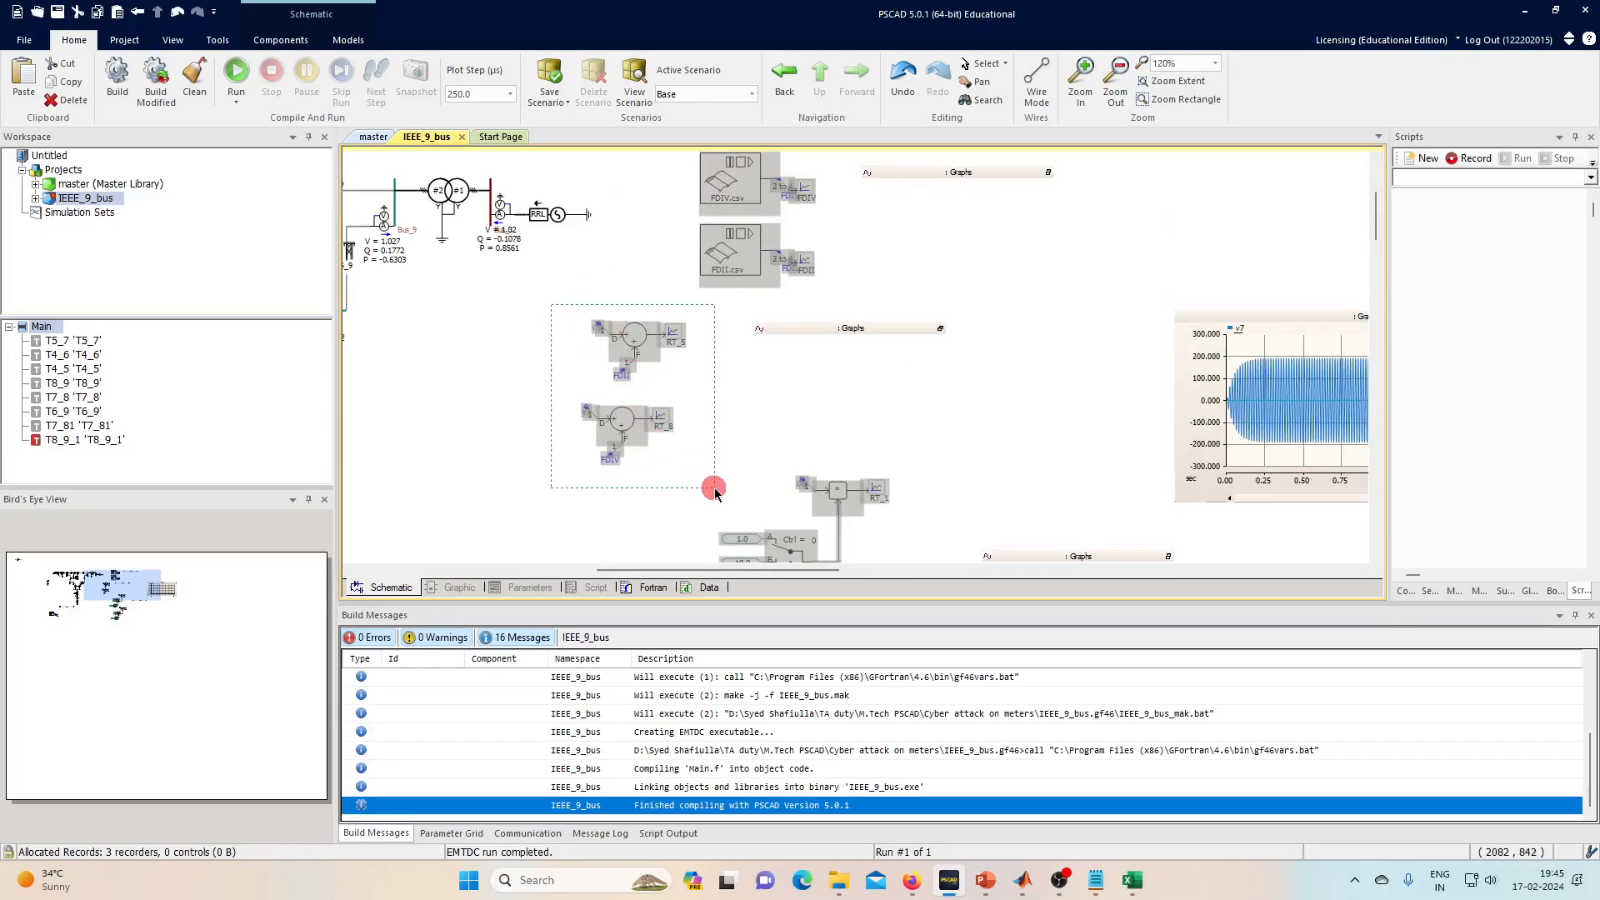
left_click_drag(714, 490, 606, 463)
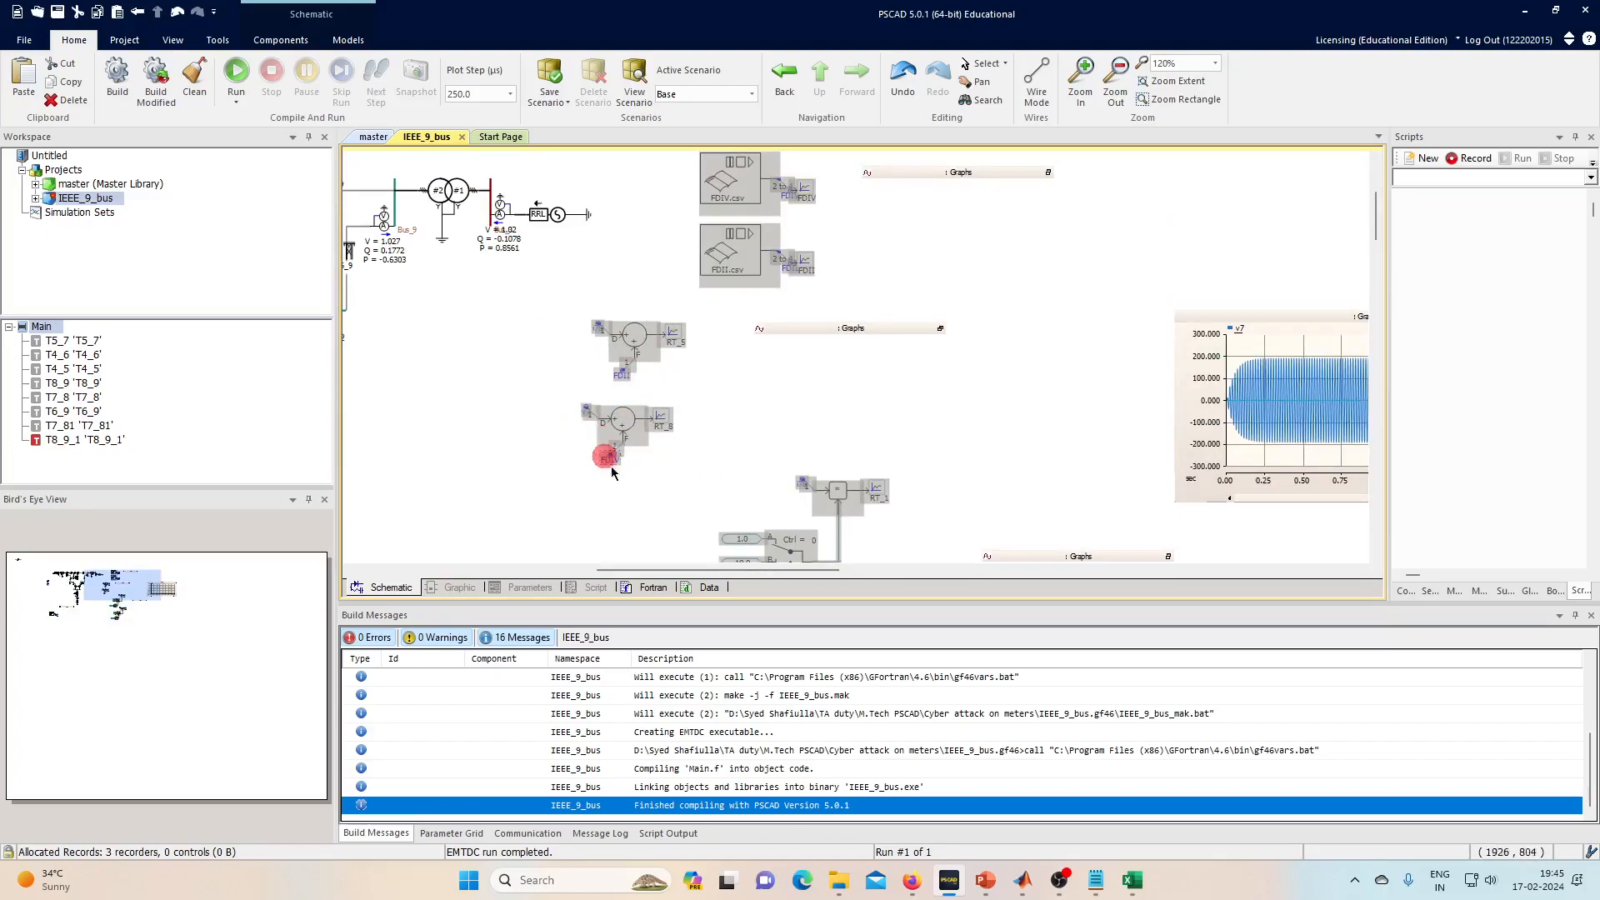
left_click_drag(725, 575, 411, 566)
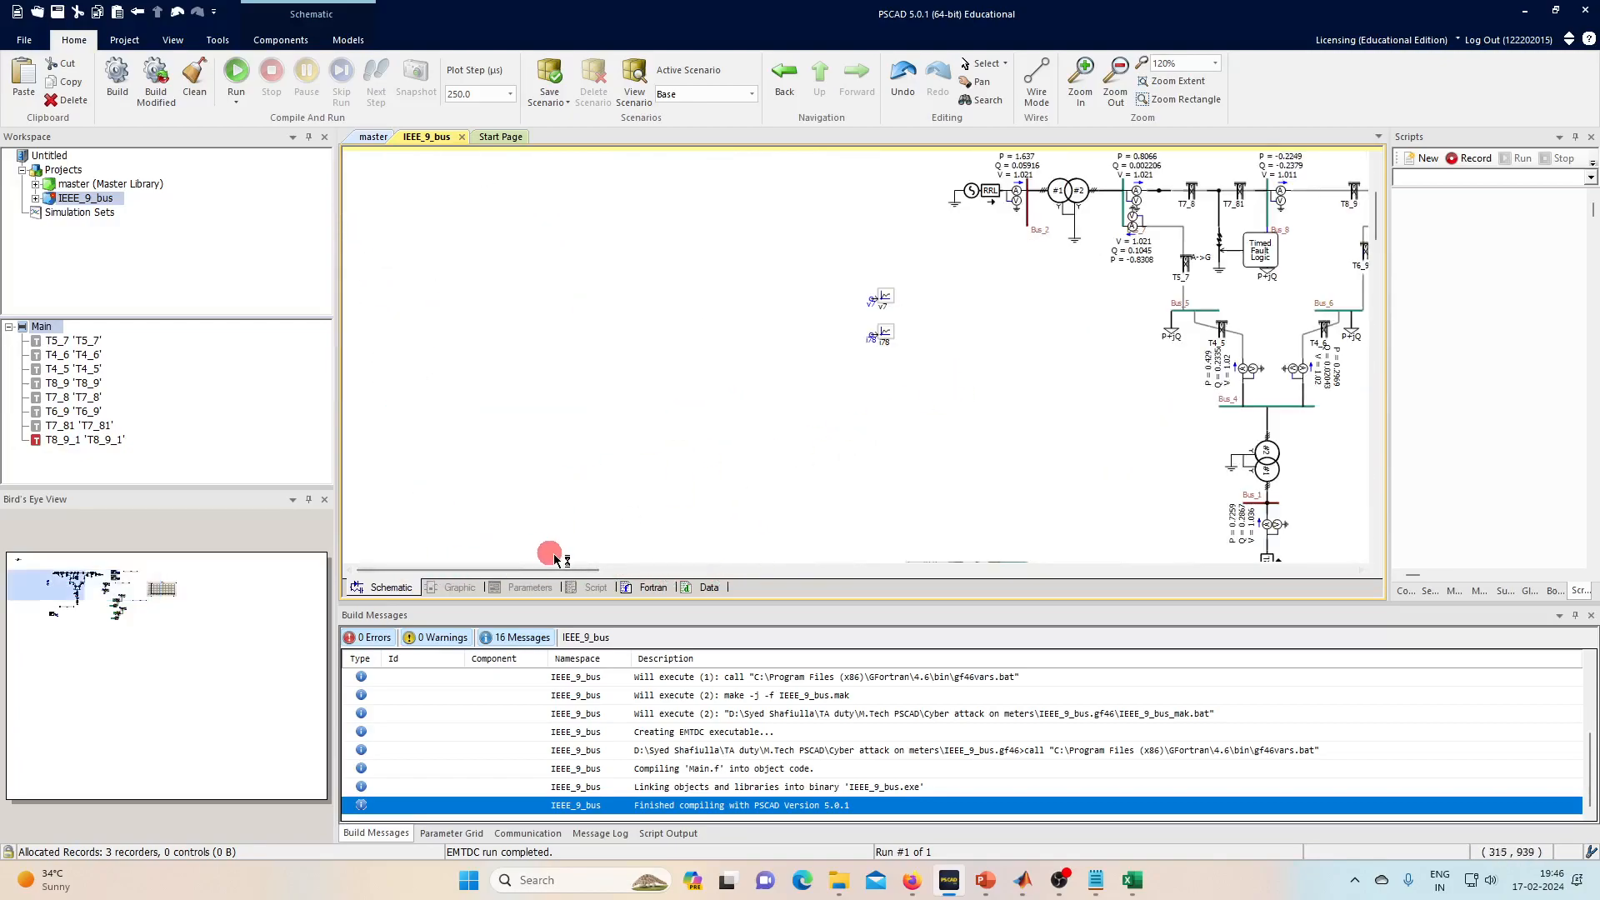
scroll(642, 403, "down", 5)
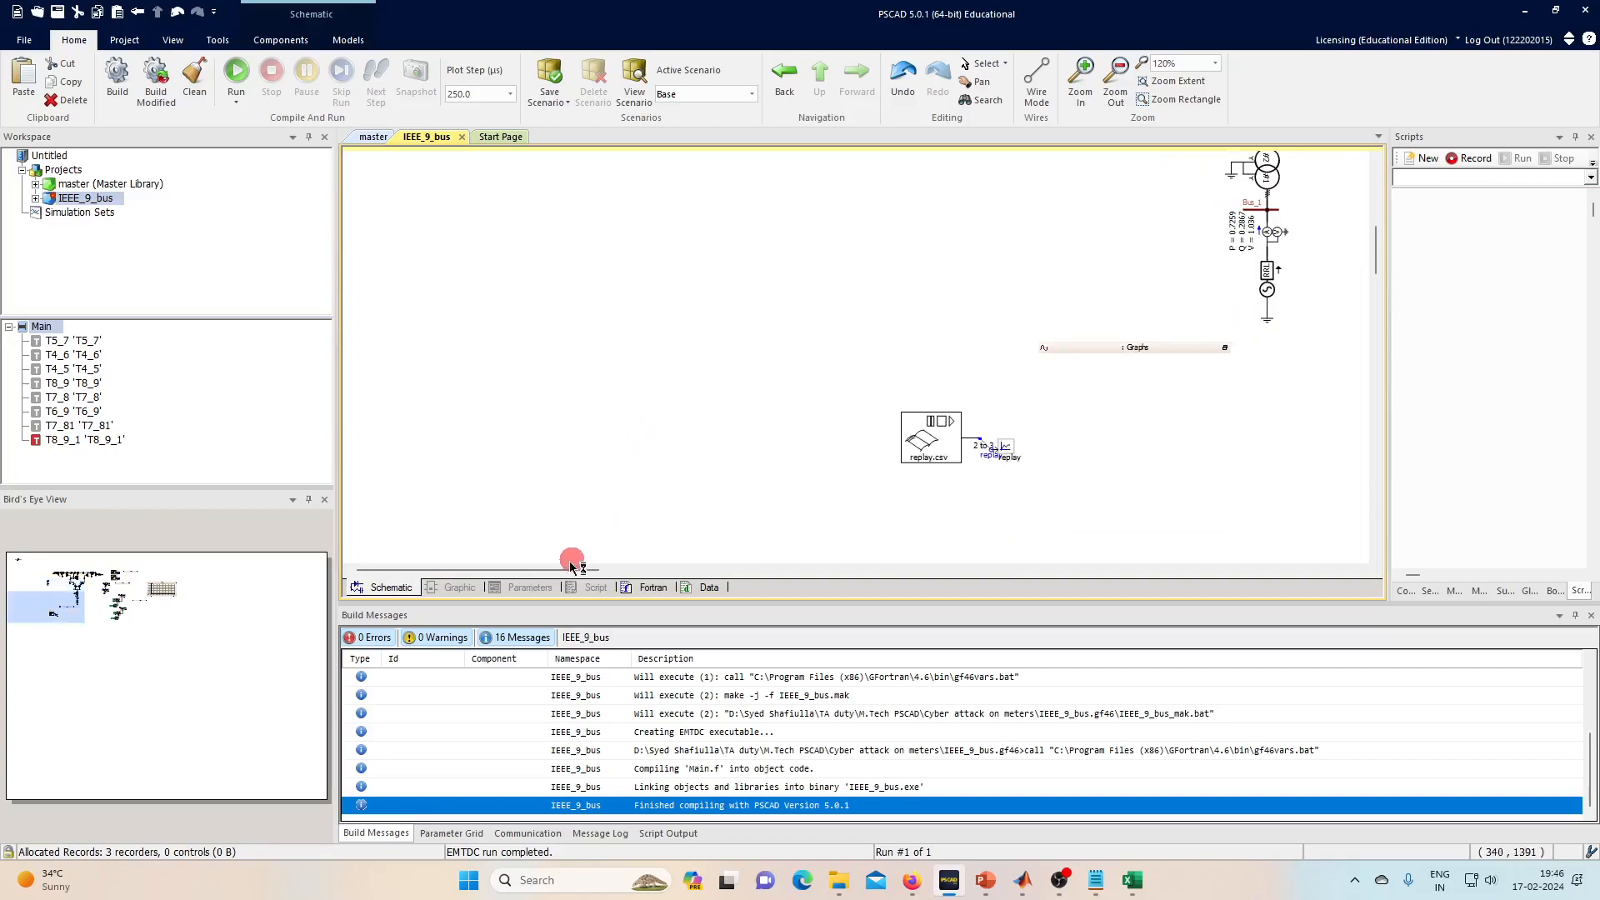
left_click_drag(572, 561, 659, 572)
- Add a data signal label below the replay.csv File Read block and name its signal
left_click(582, 469)
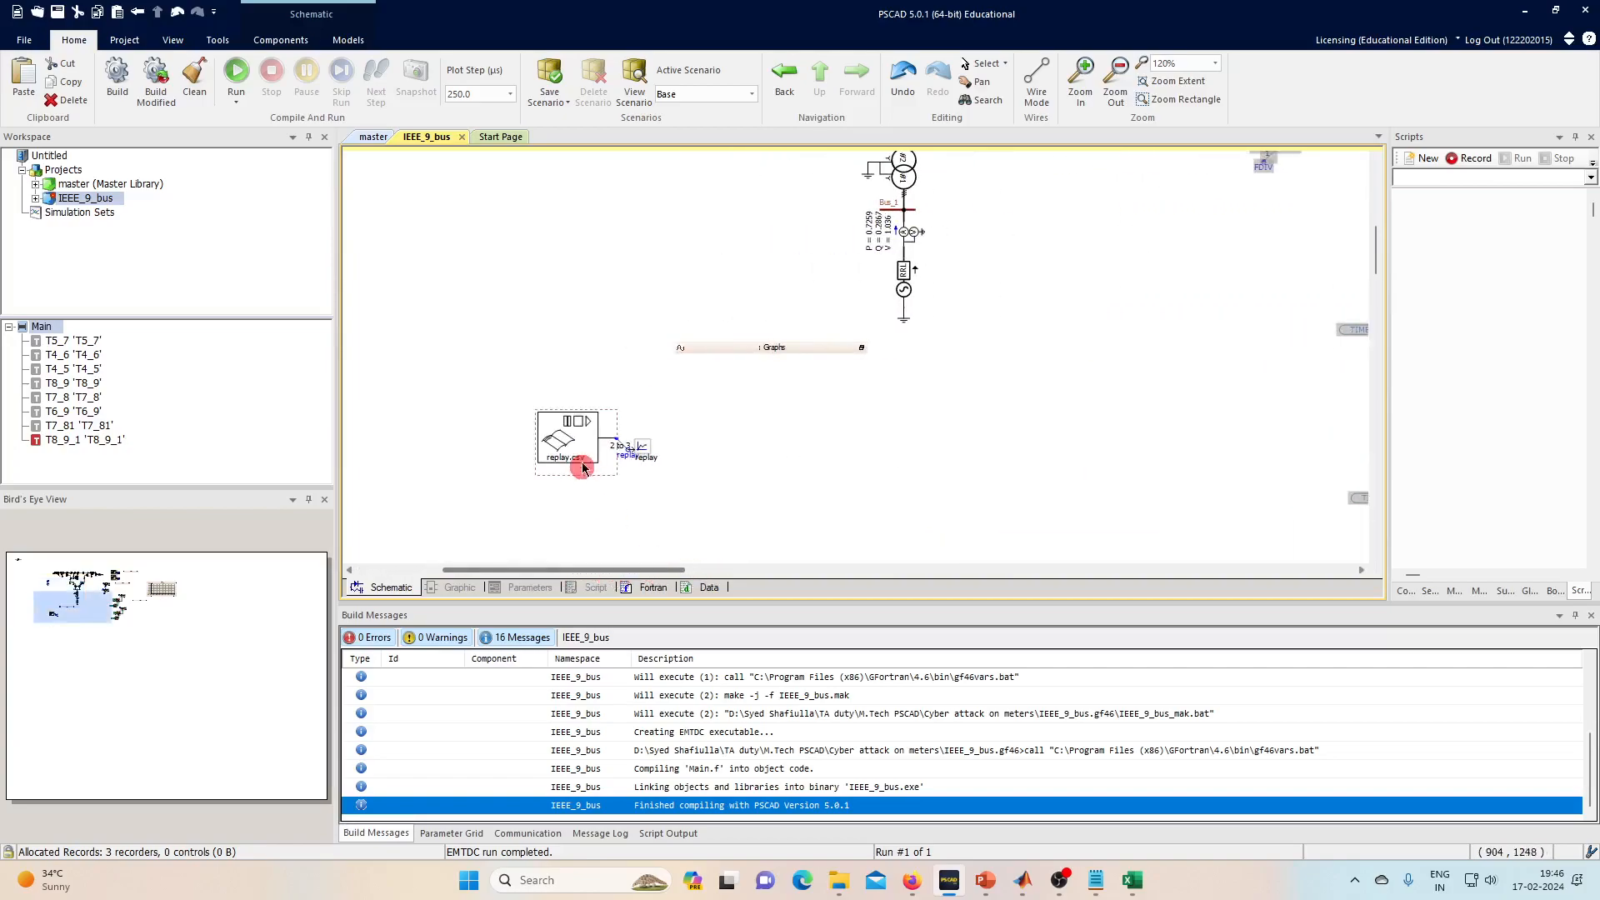
scroll(614, 497, "up", 2)
scroll(611, 489, "down", 2)
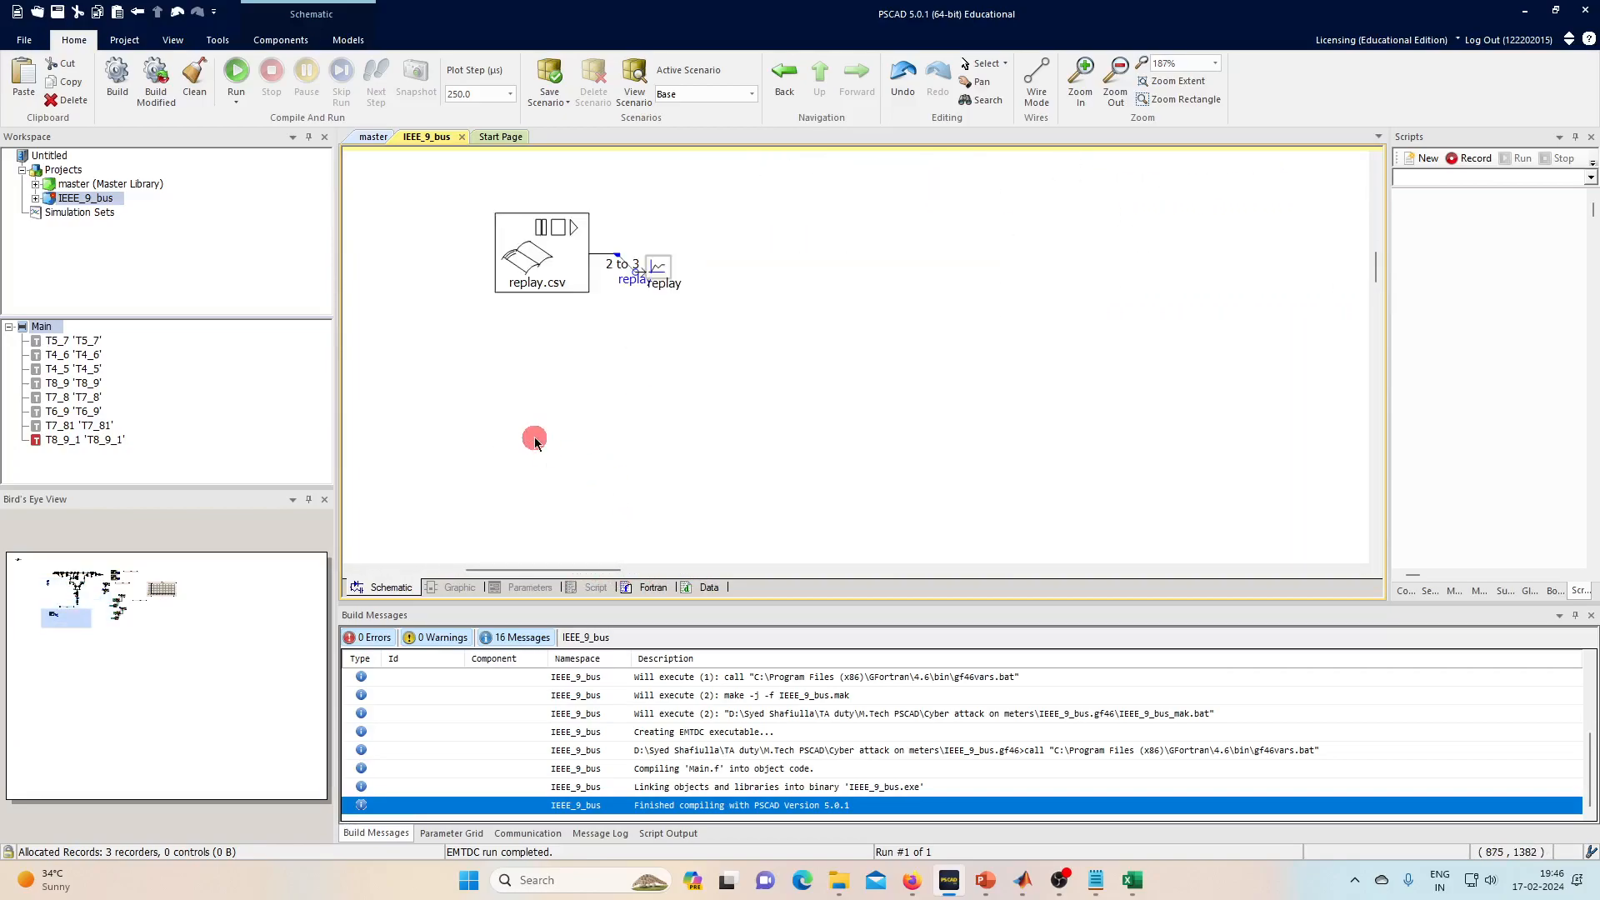
left_click(271, 39)
left_click(430, 100)
left_click(514, 350)
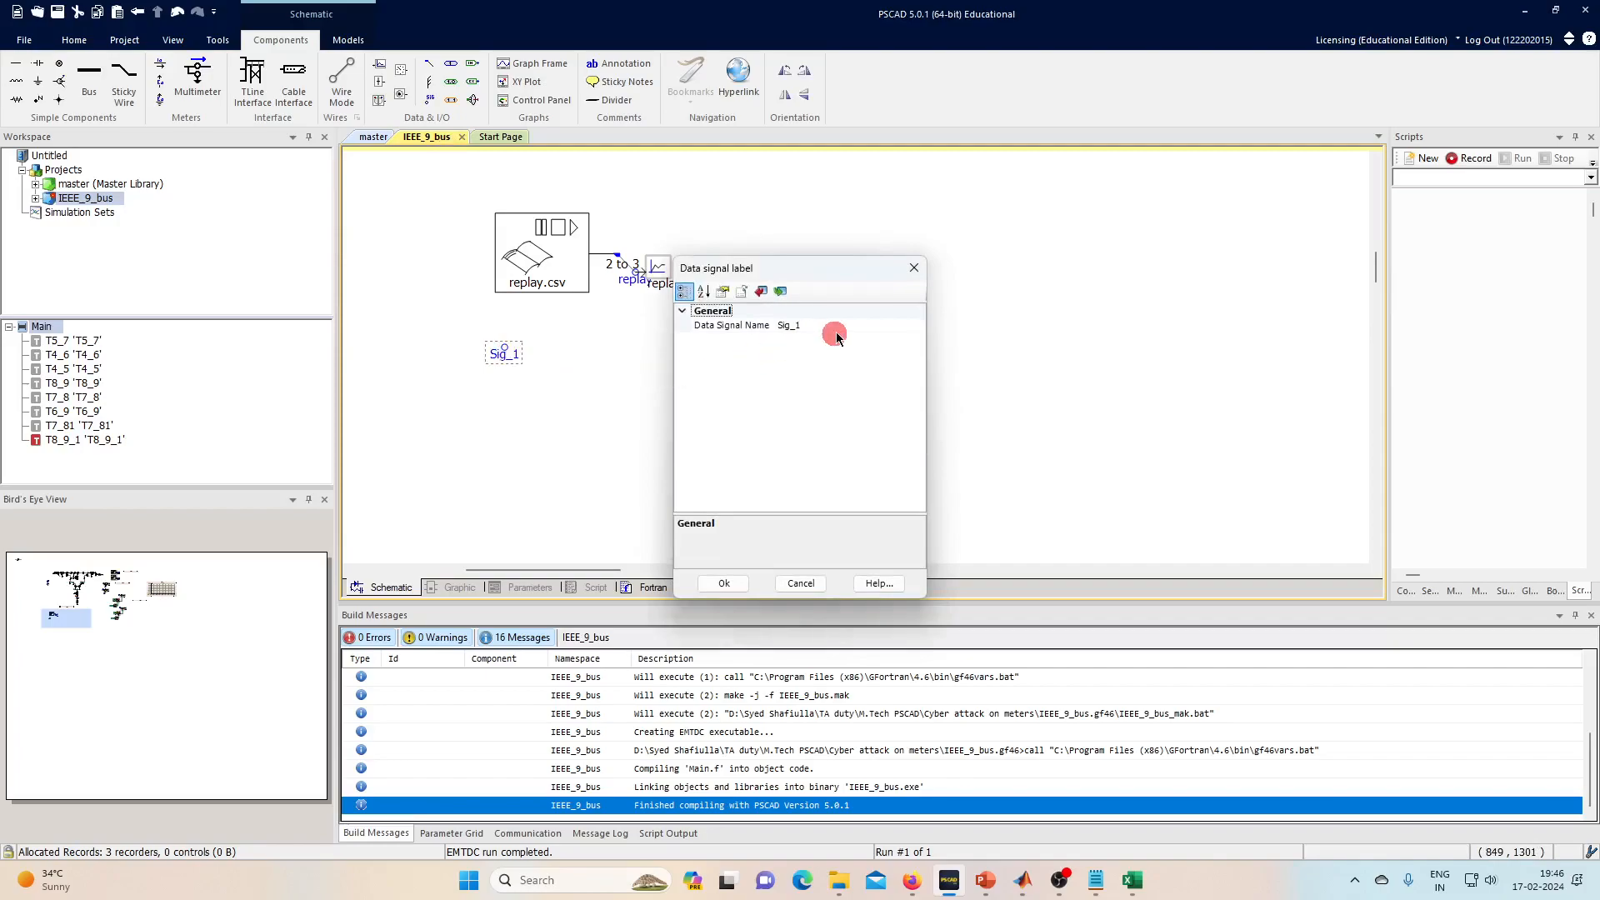
left_click(835, 325)
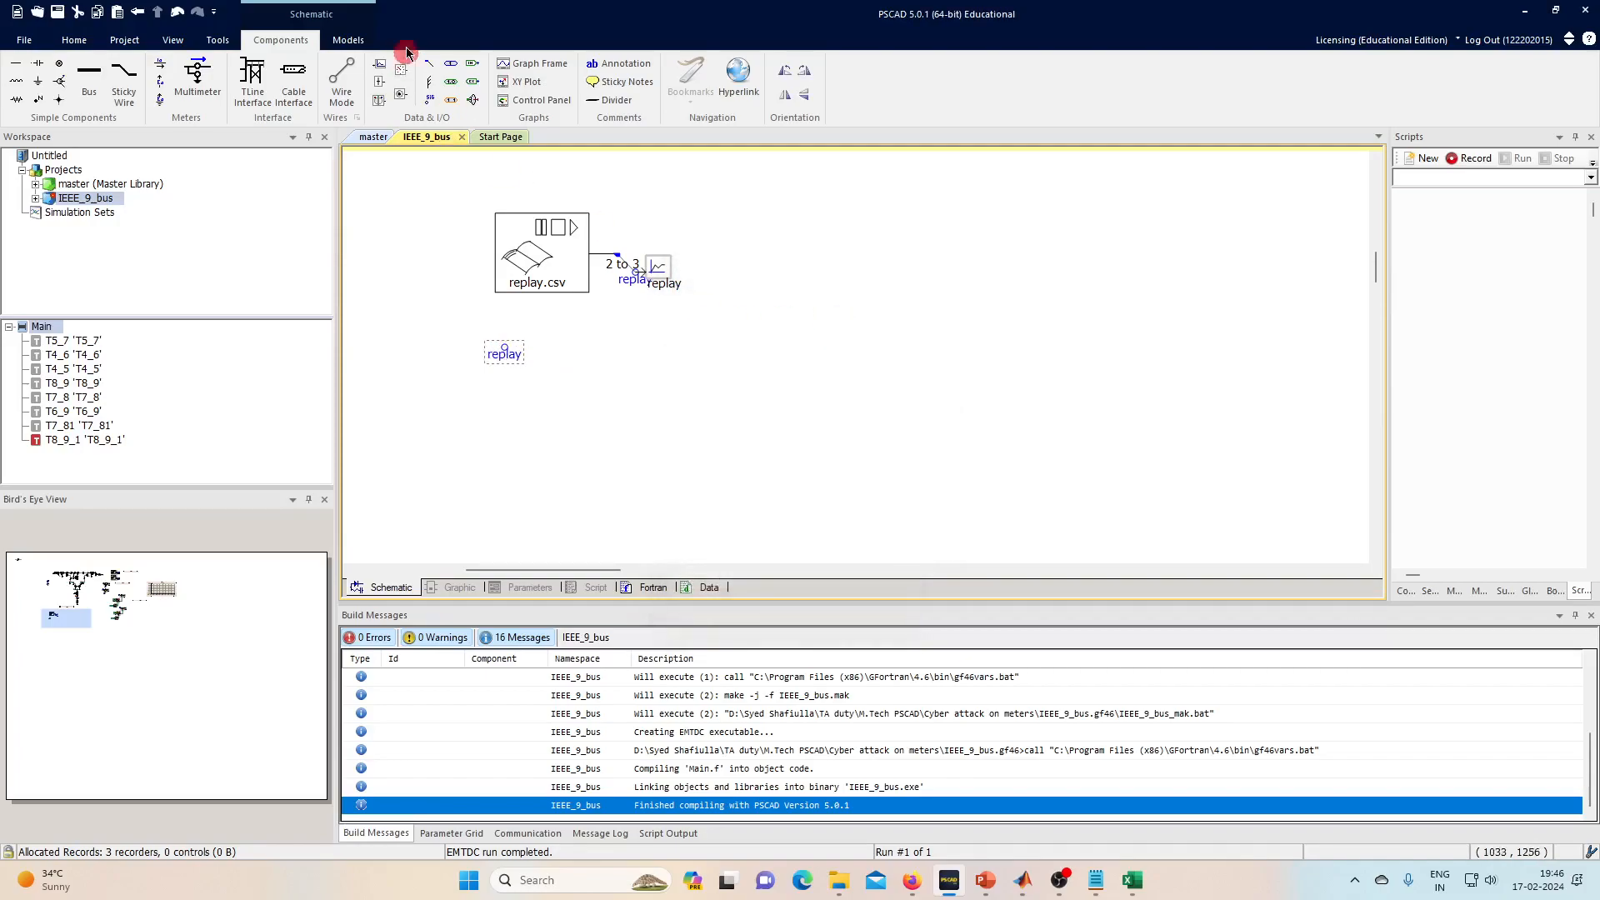
- Attach a data tap to the replay label, then paste a copy of the label and tap below it
left_click(431, 69)
left_click(525, 370)
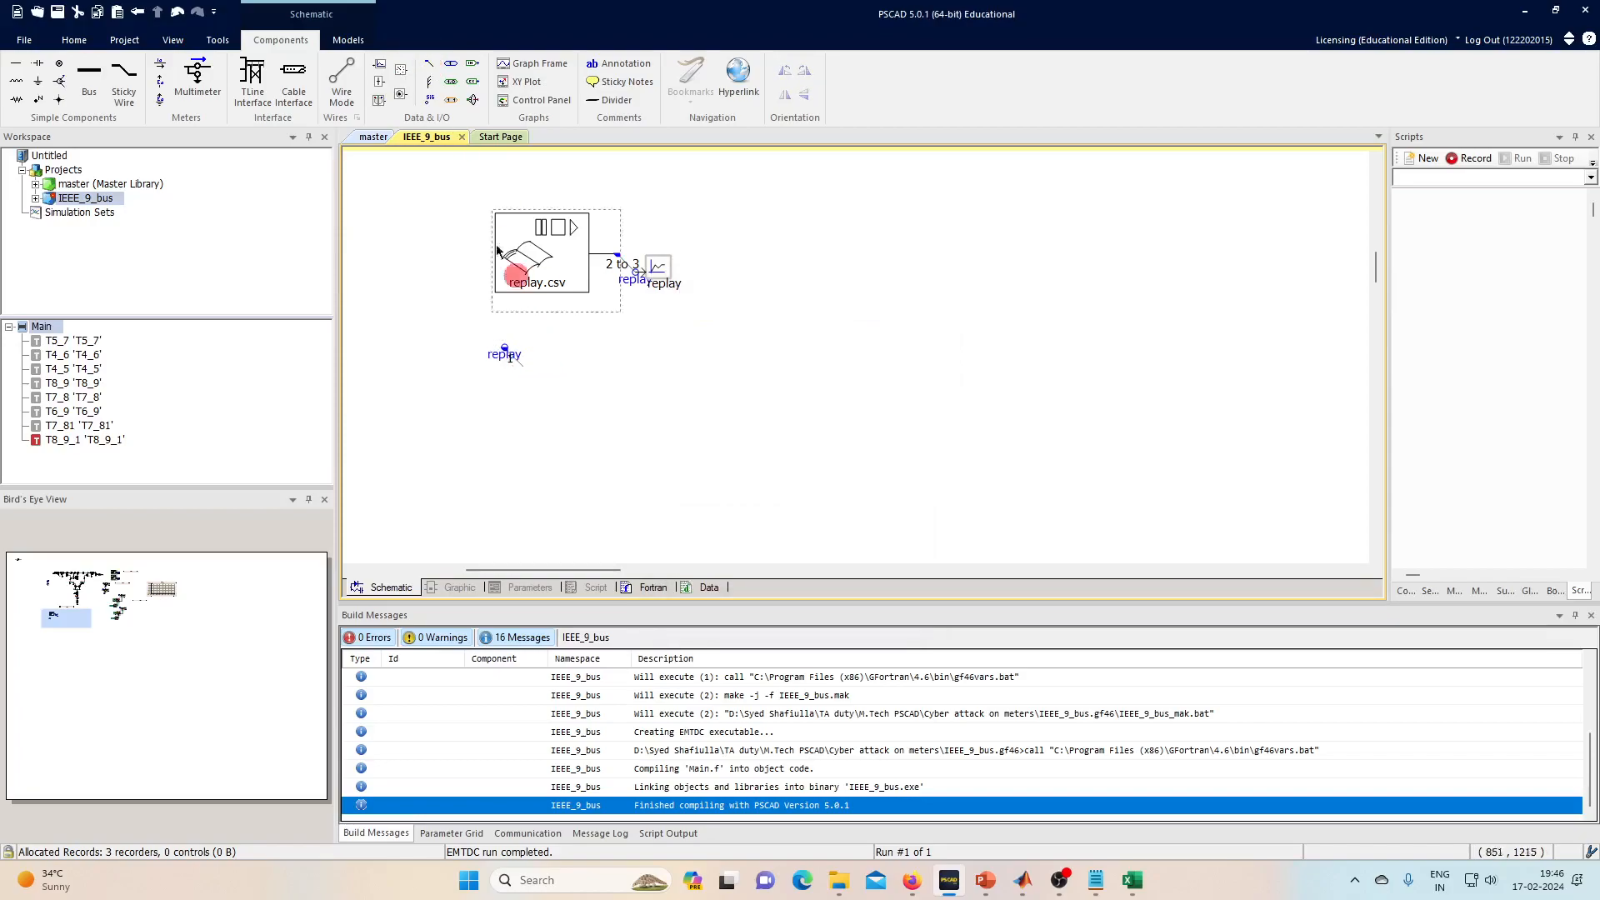
left_click(552, 390)
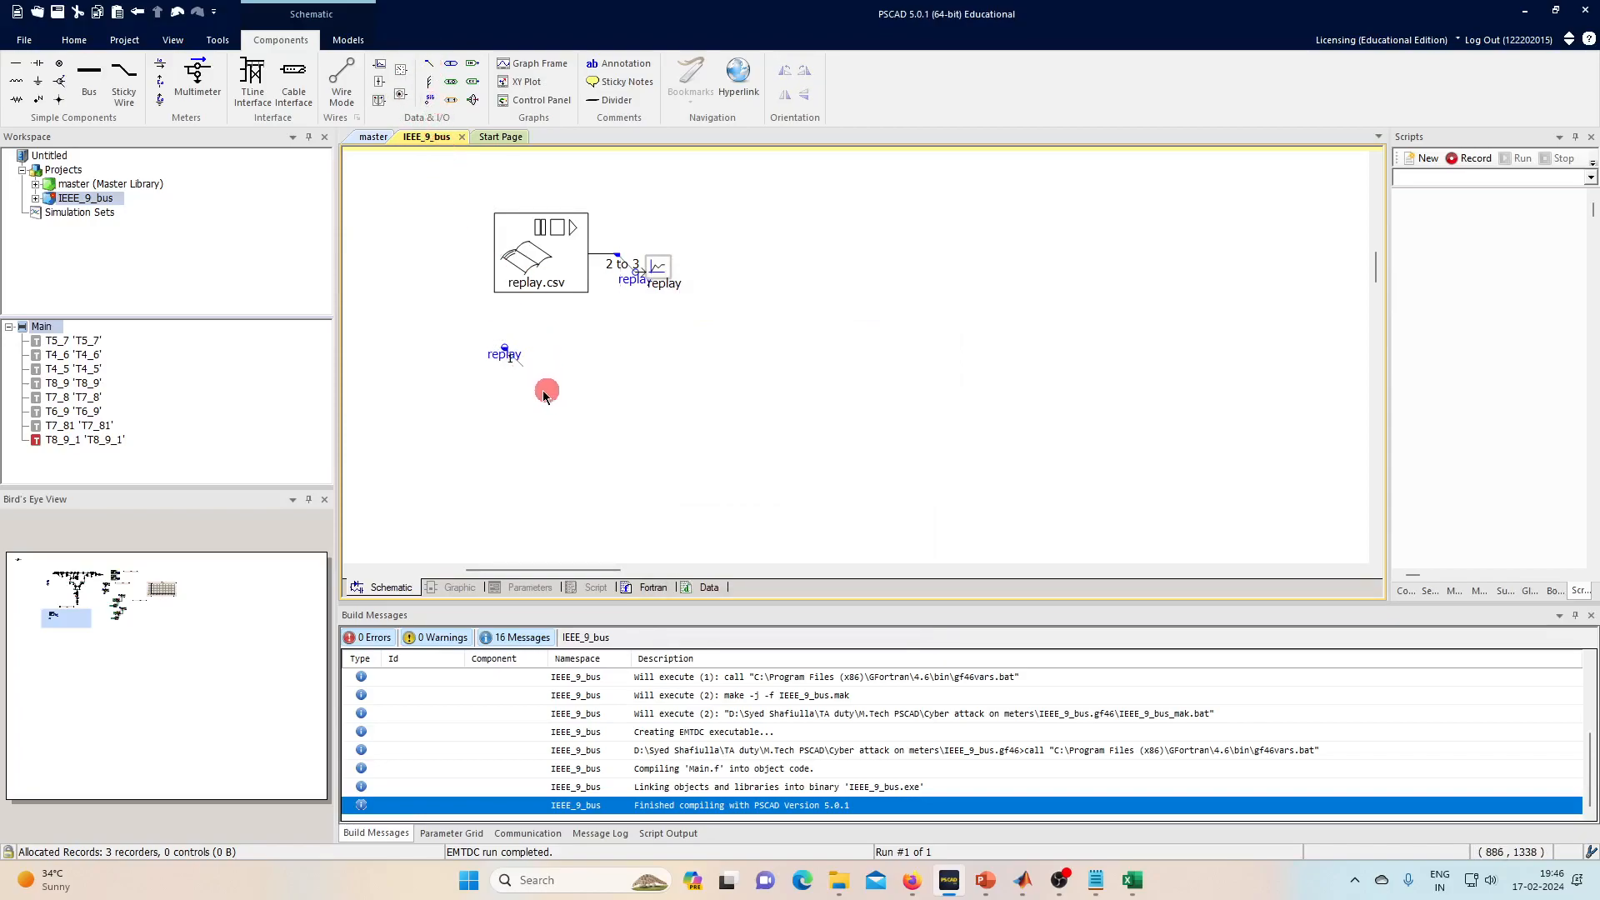
left_click_drag(468, 316, 537, 385)
left_click(523, 415)
left_click(568, 415)
- Connect a new output channel Value_10 to the first replay tap
left_click(382, 64)
left_click(572, 367)
left_click_drag(574, 370, 520, 362)
- Set the second replay tap's index to 2 and connect output channel Value_11 to it
double_click(535, 419)
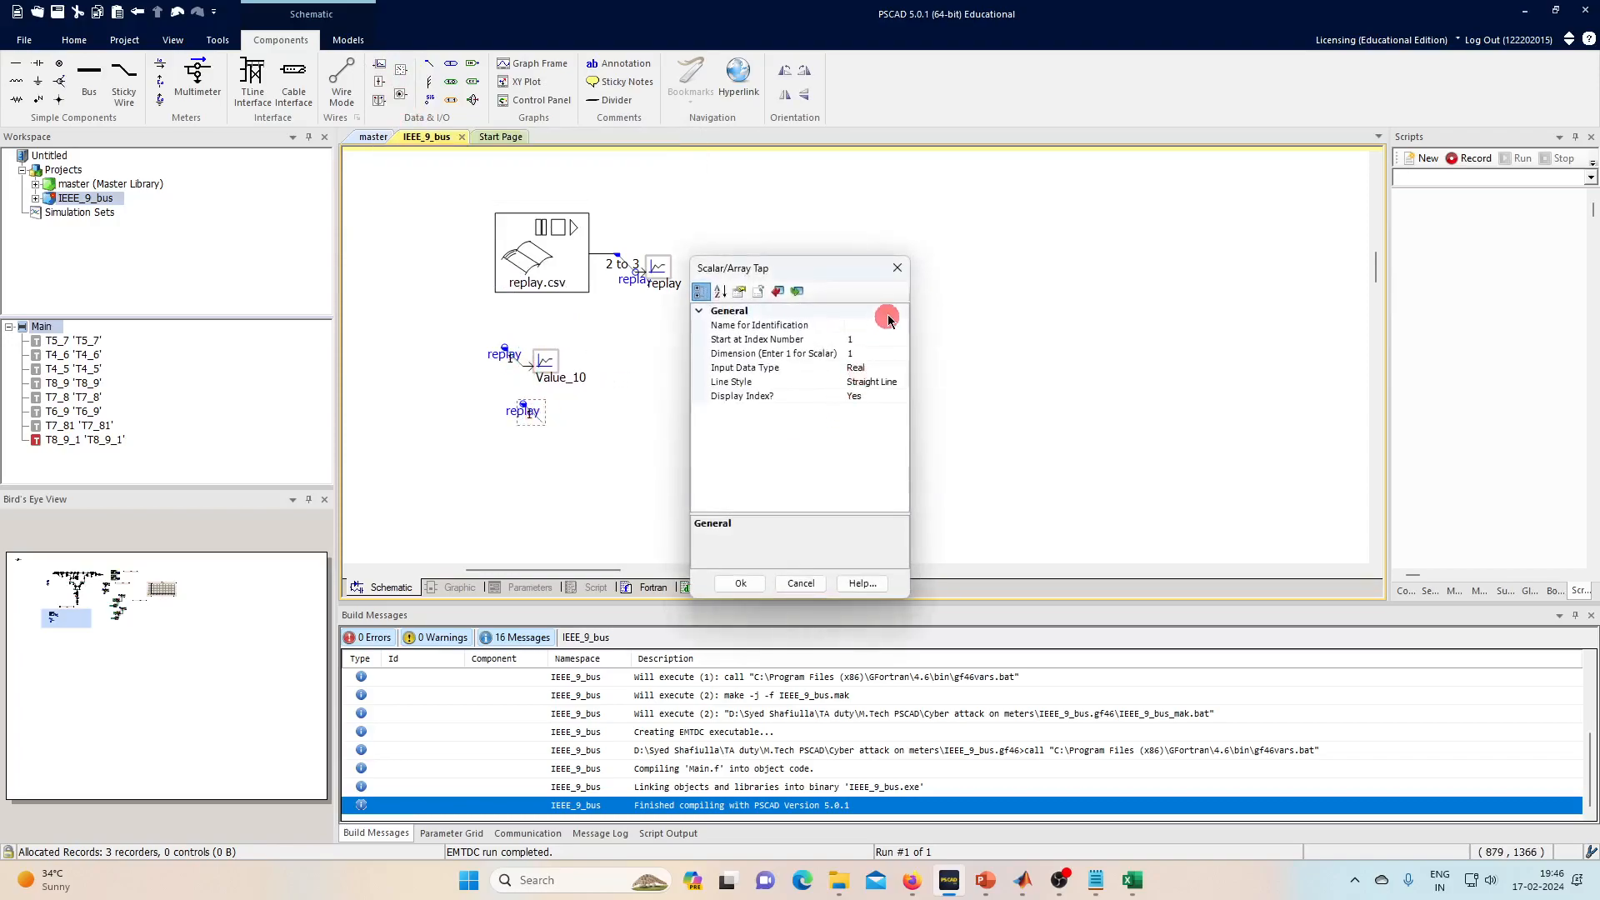
left_click(886, 342)
type("2")
key("Return")
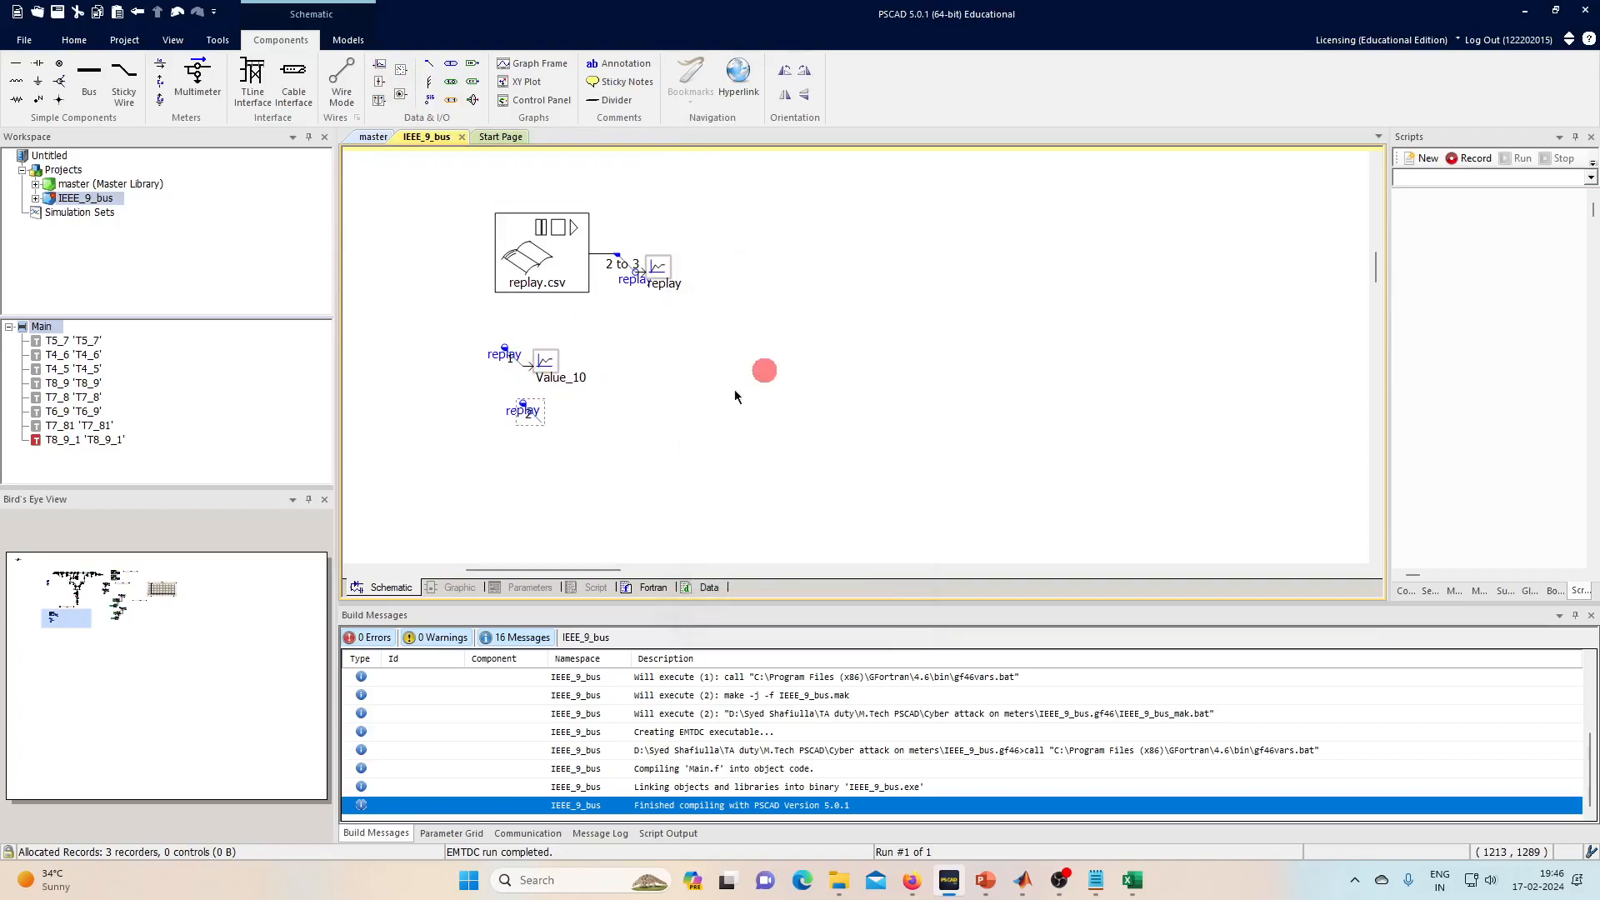
left_click(390, 74)
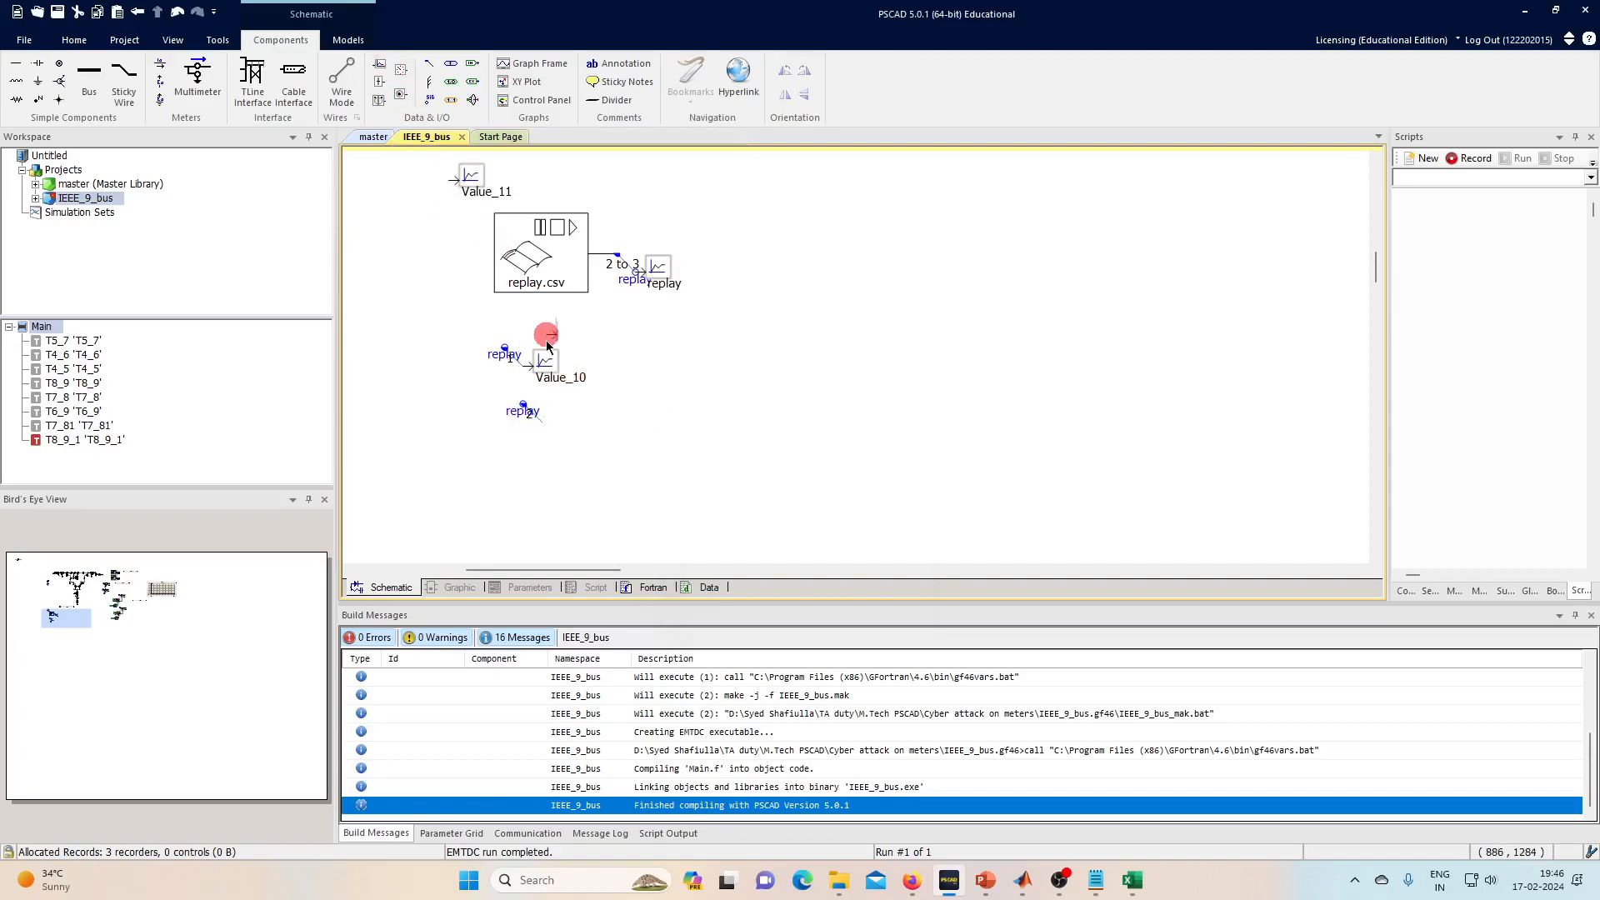
left_click(551, 422)
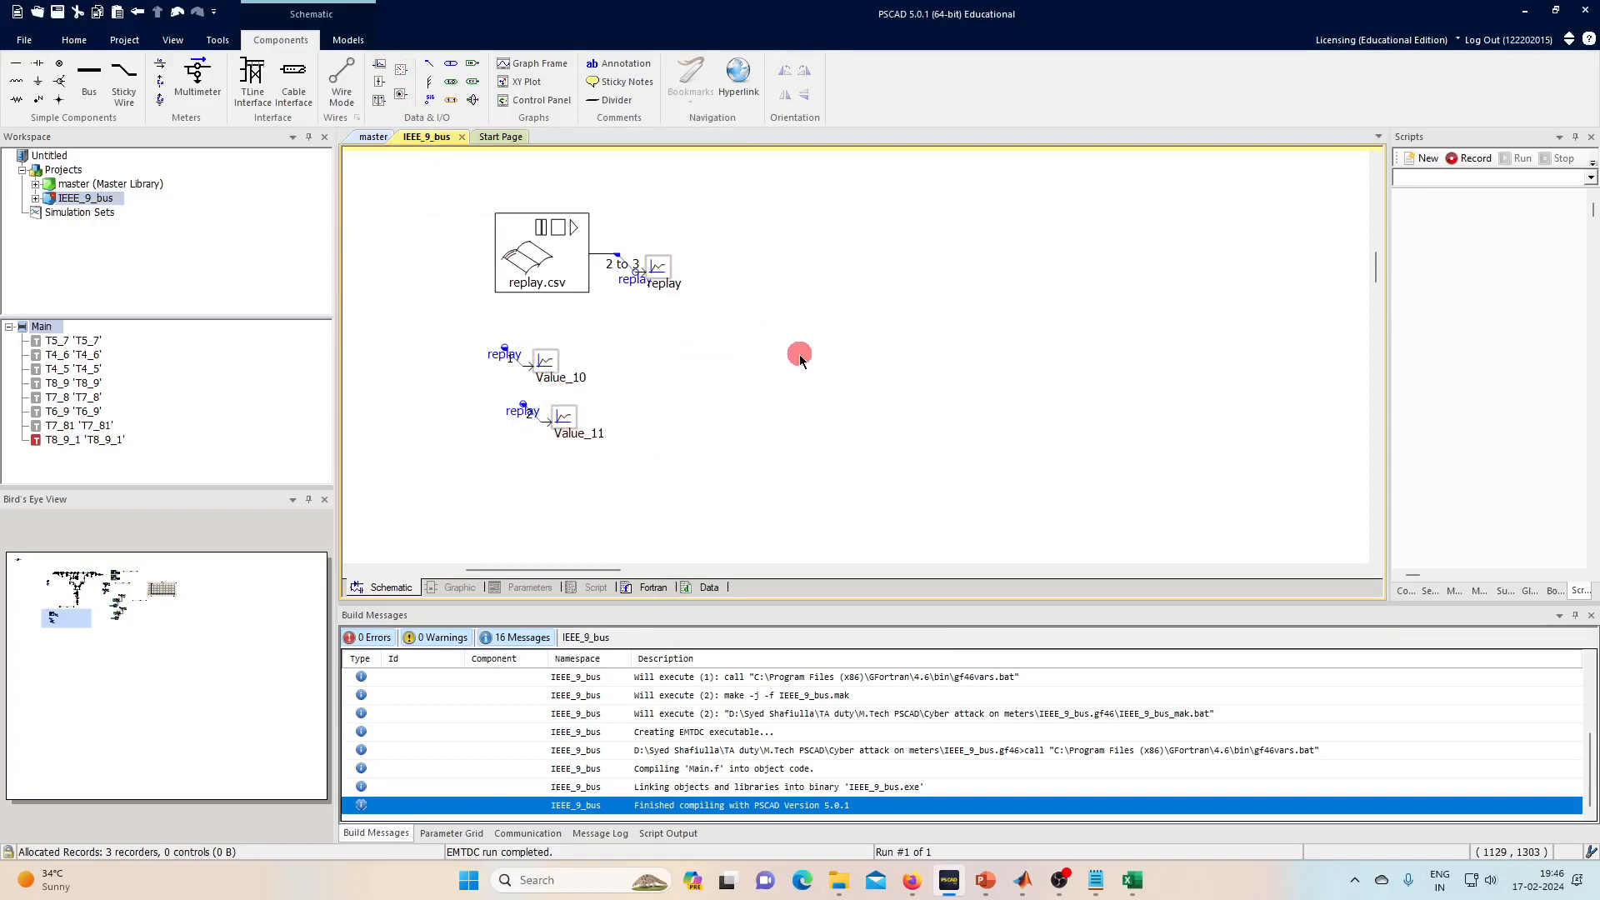
left_click(540, 65)
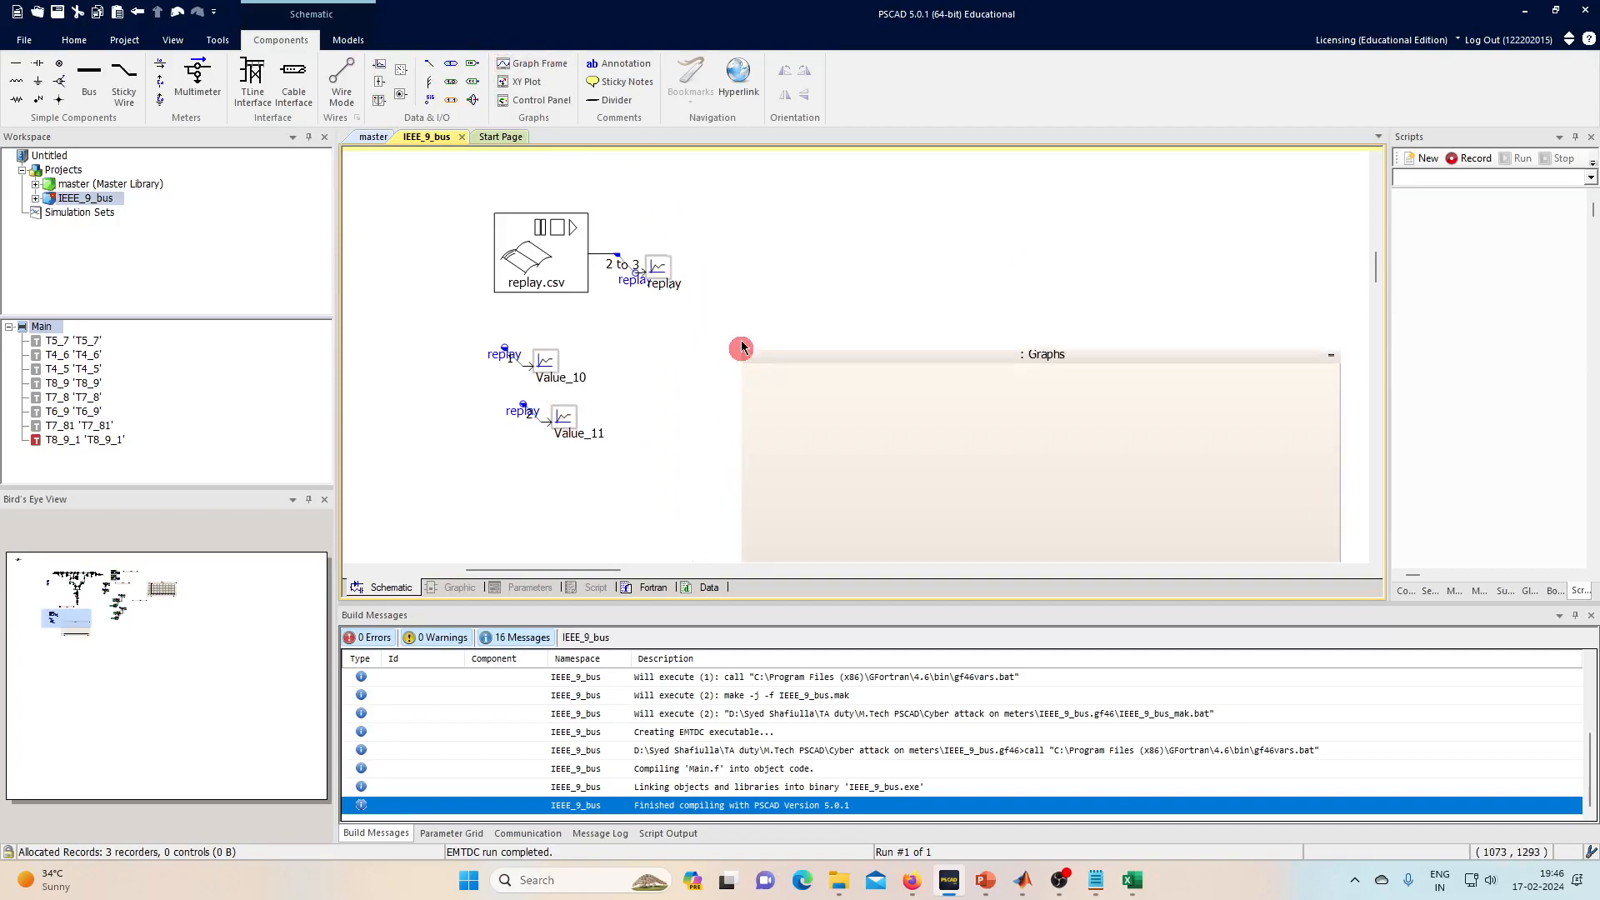
- Place the Graphs frame with Value_10 and Value_11 plotted, then run the simulation
left_click(729, 312)
left_click_drag(638, 475, 921, 428)
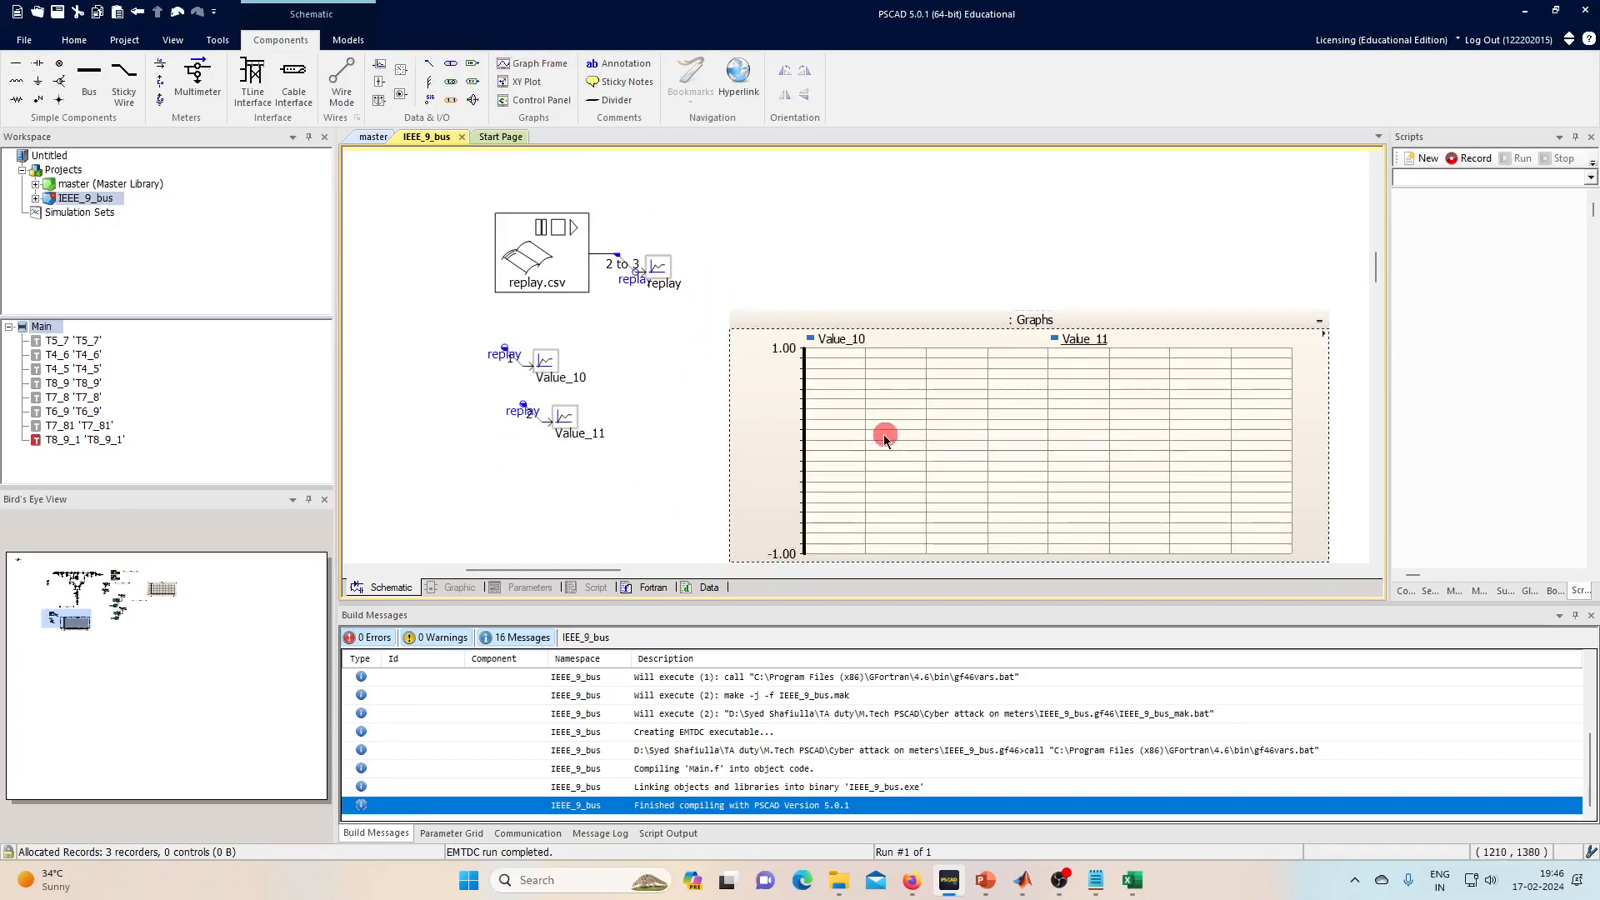
left_click(74, 40)
left_click(236, 73)
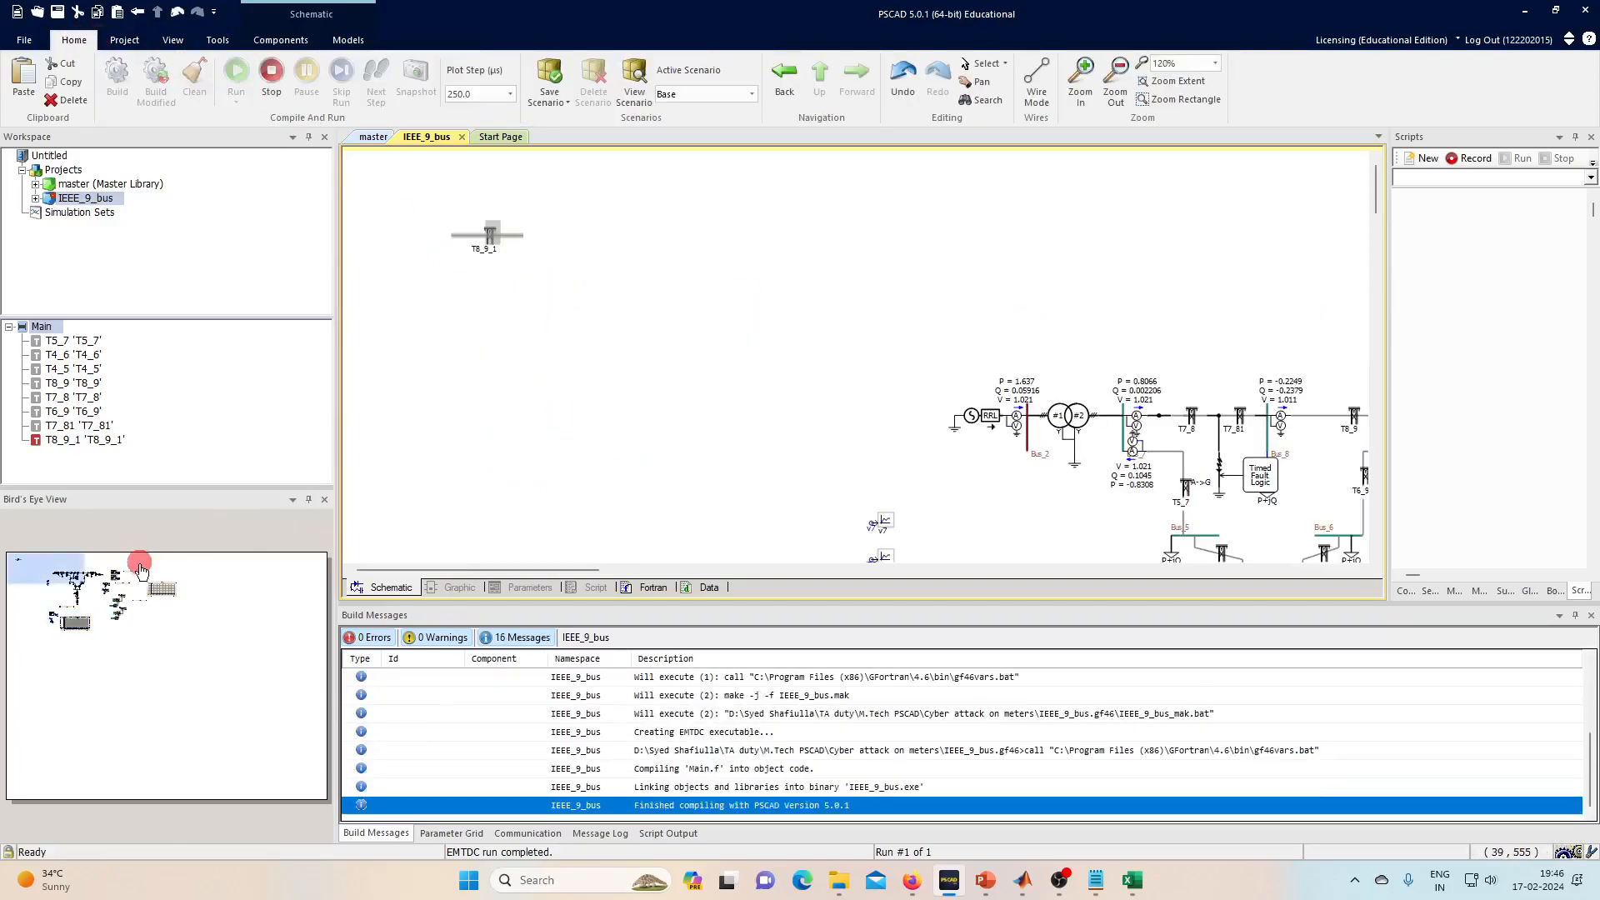
- Find the replay graph and rescale its Y axis to fit the waveforms
scroll(701, 209, "down", 3)
scroll(699, 206, "down", 1)
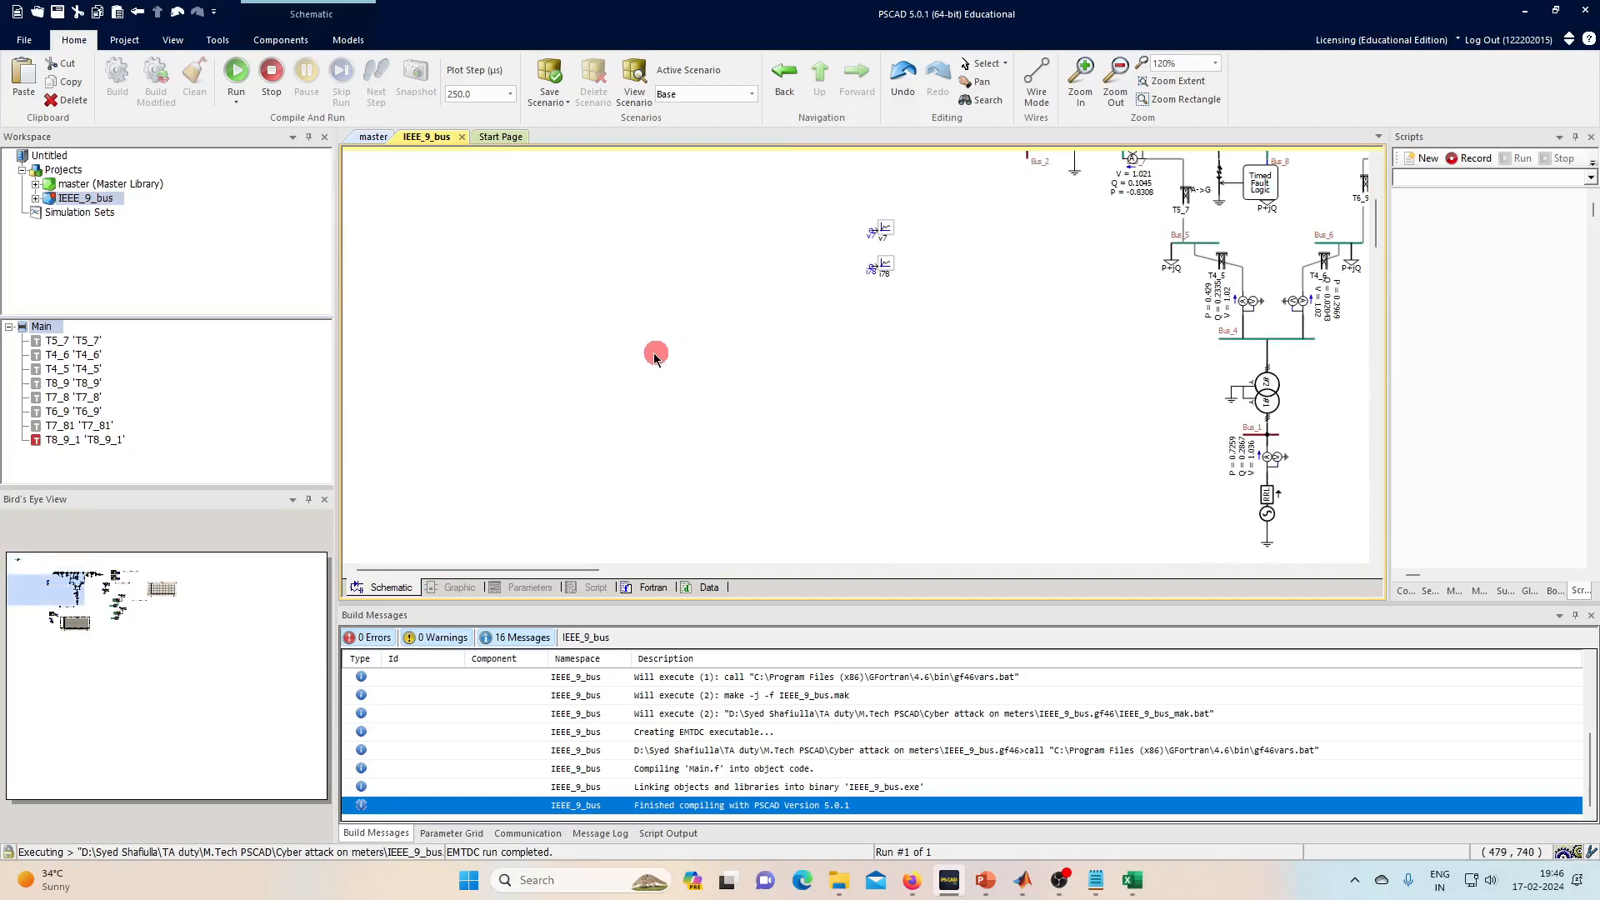
left_click(70, 625)
left_click(915, 344)
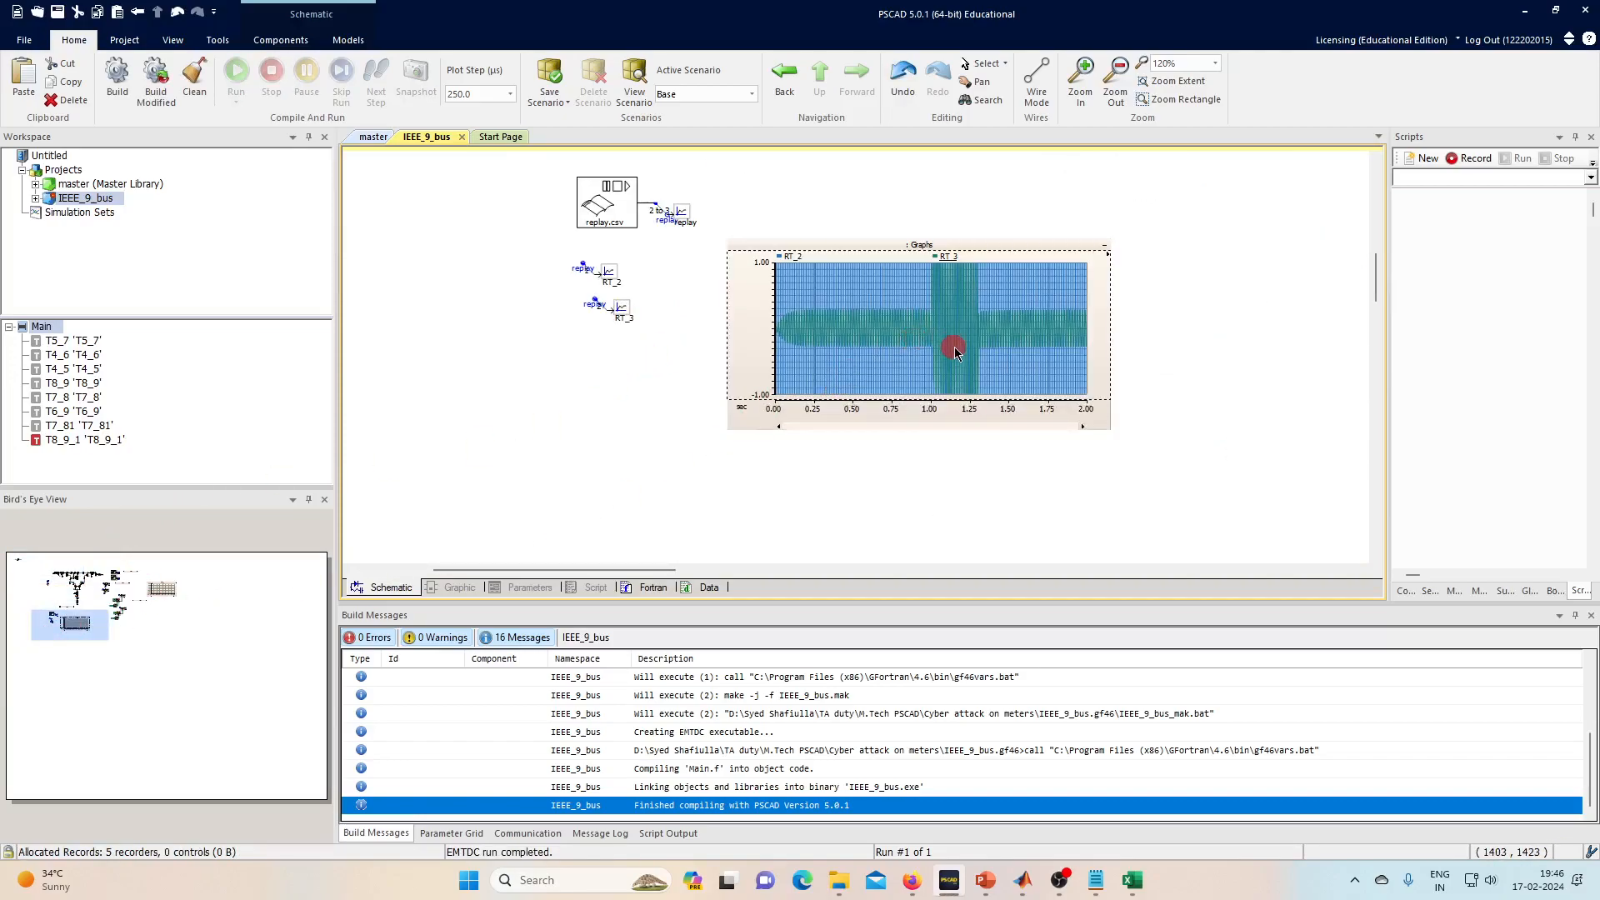
scroll(952, 344, "up", 1)
left_click(84, 636)
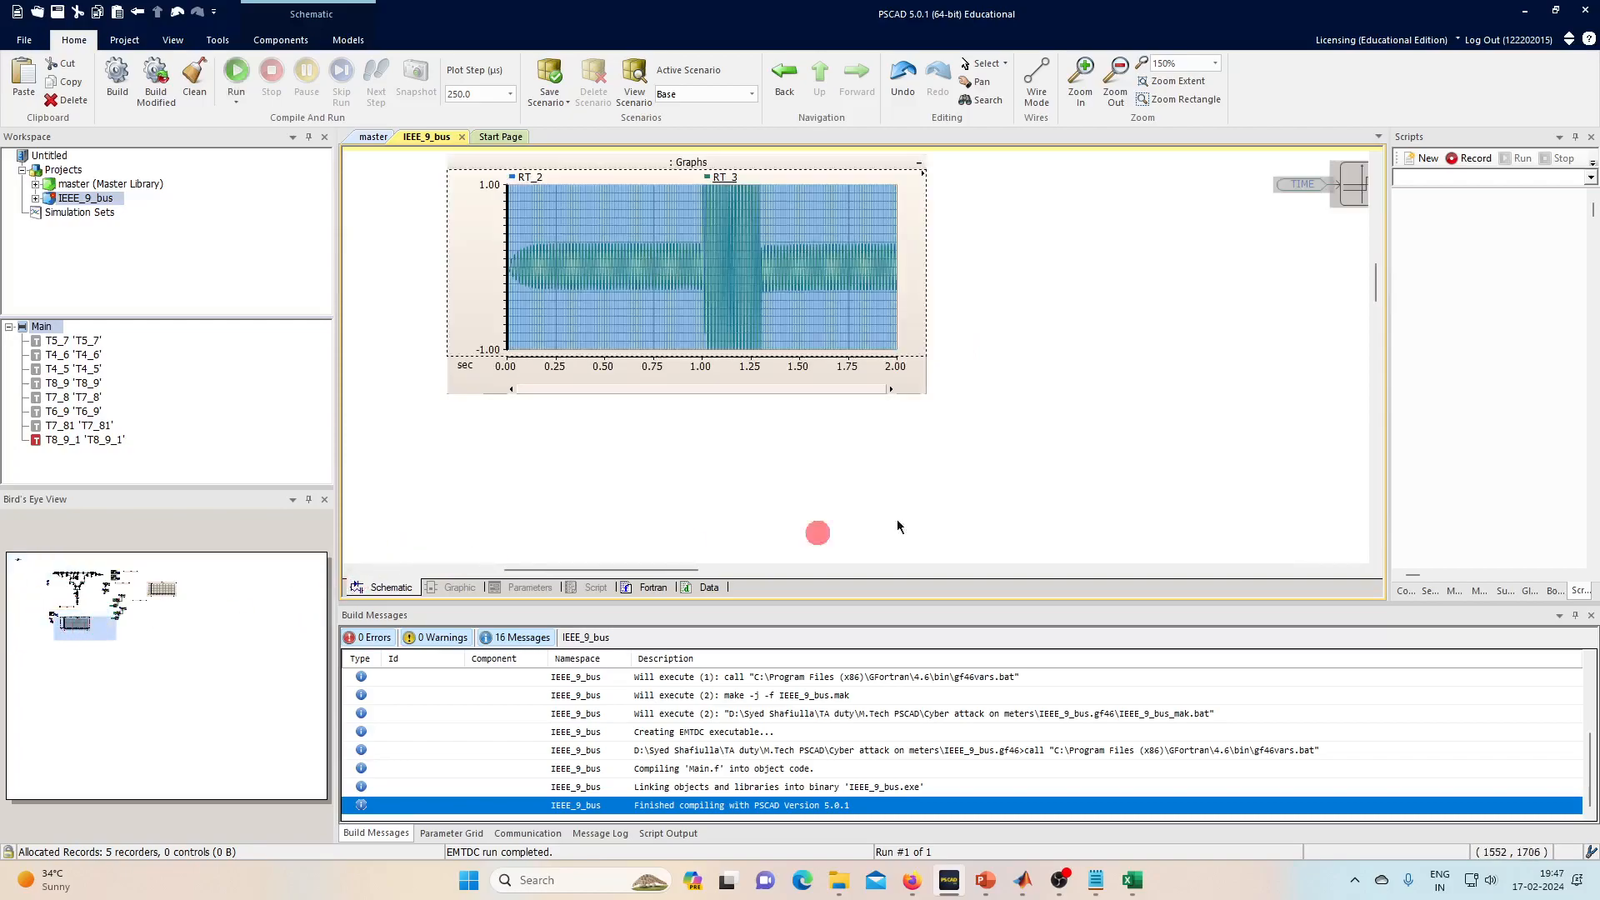
scroll(671, 438, "up", 2)
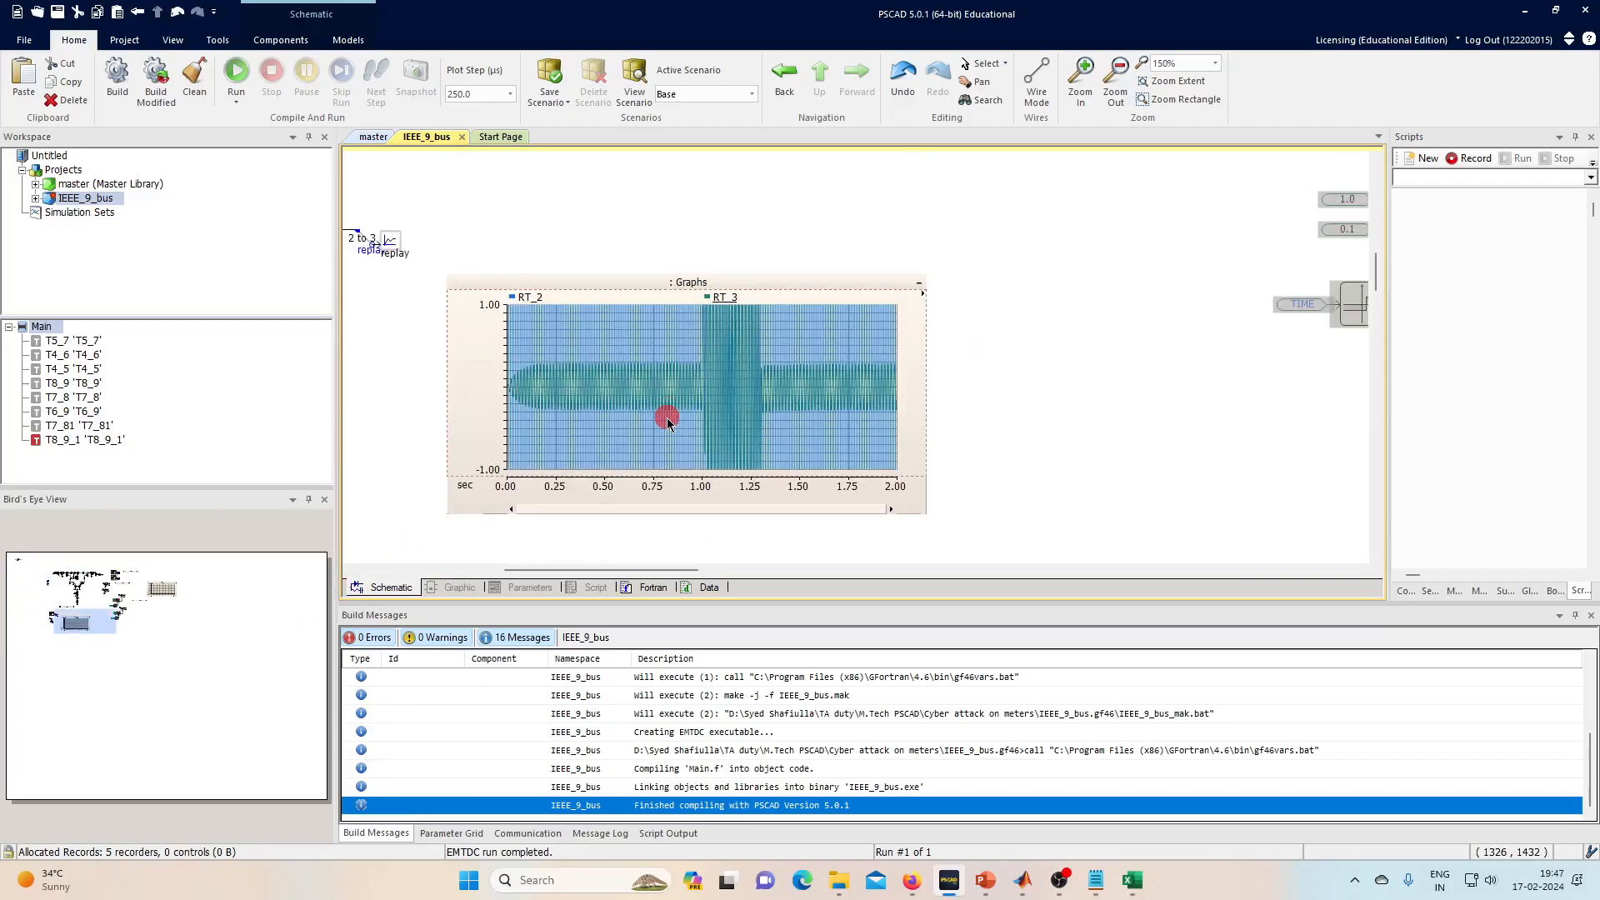
left_click(623, 366)
key("y")
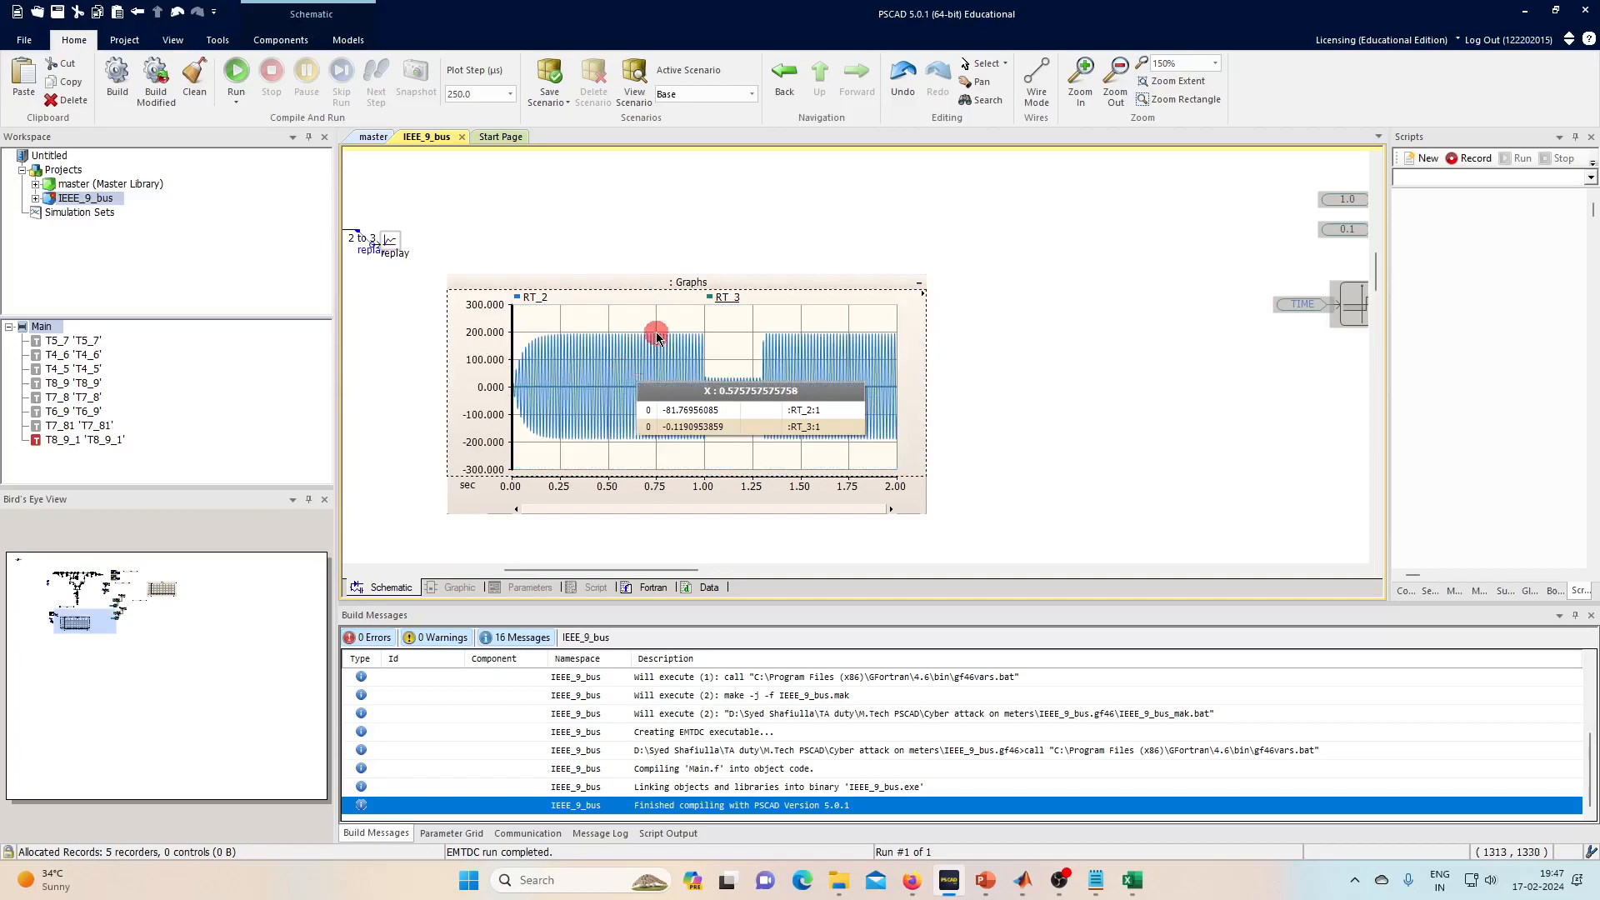
- Hide the RT_2 trace so only RT_3 is shown on the replay graph
left_click(530, 298)
left_click(580, 328)
left_click(736, 359)
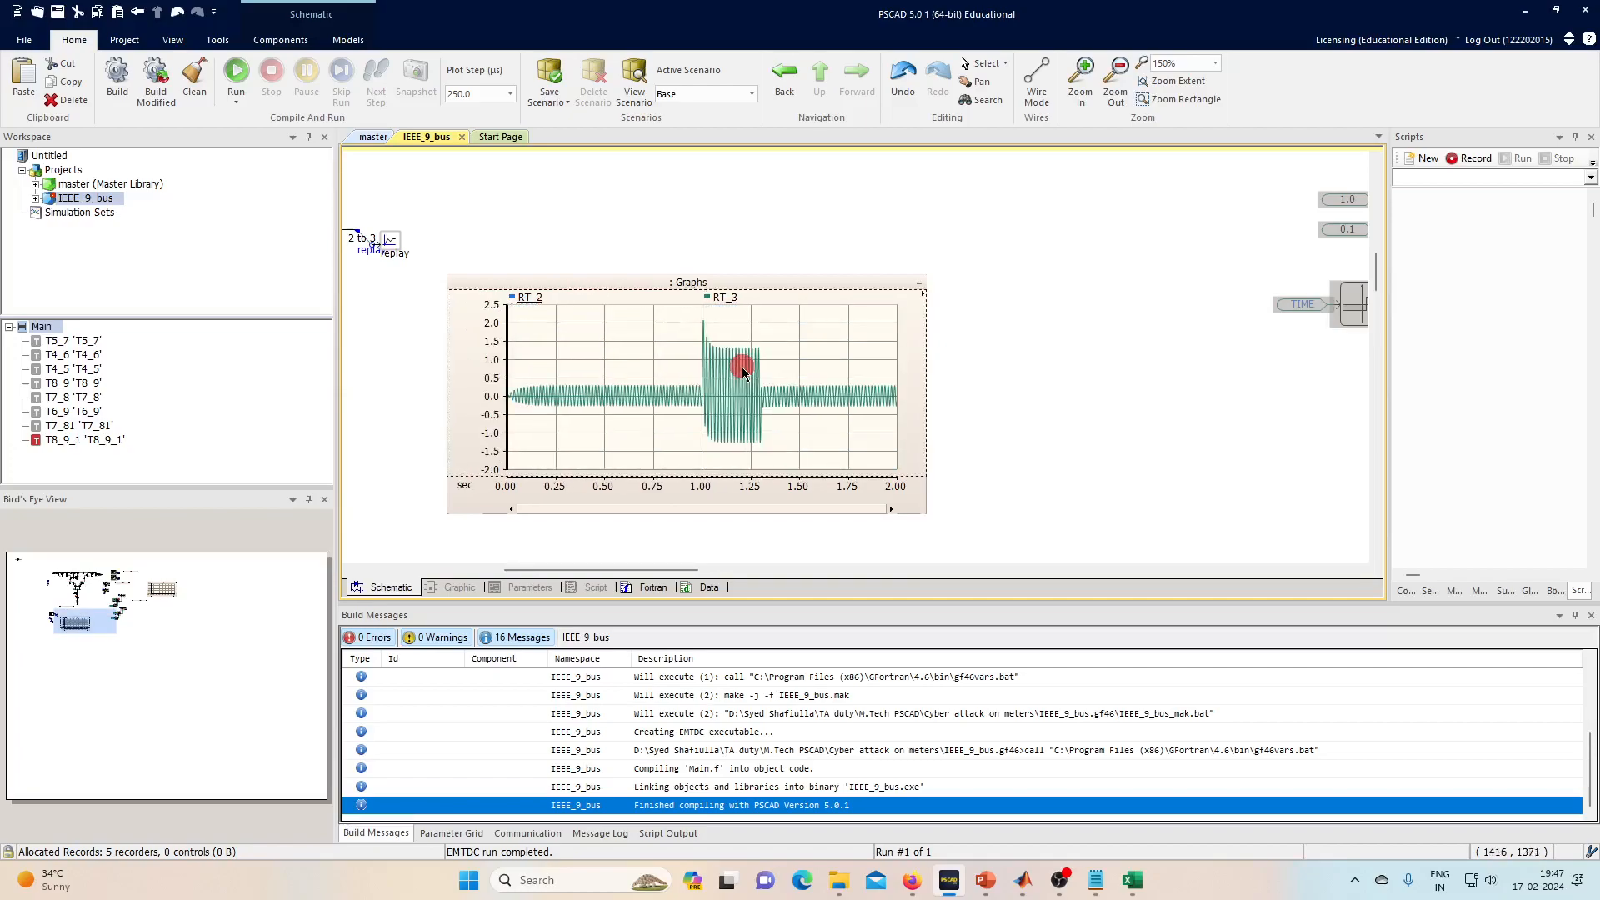
scroll(740, 365, "up", 6)
left_click(656, 476)
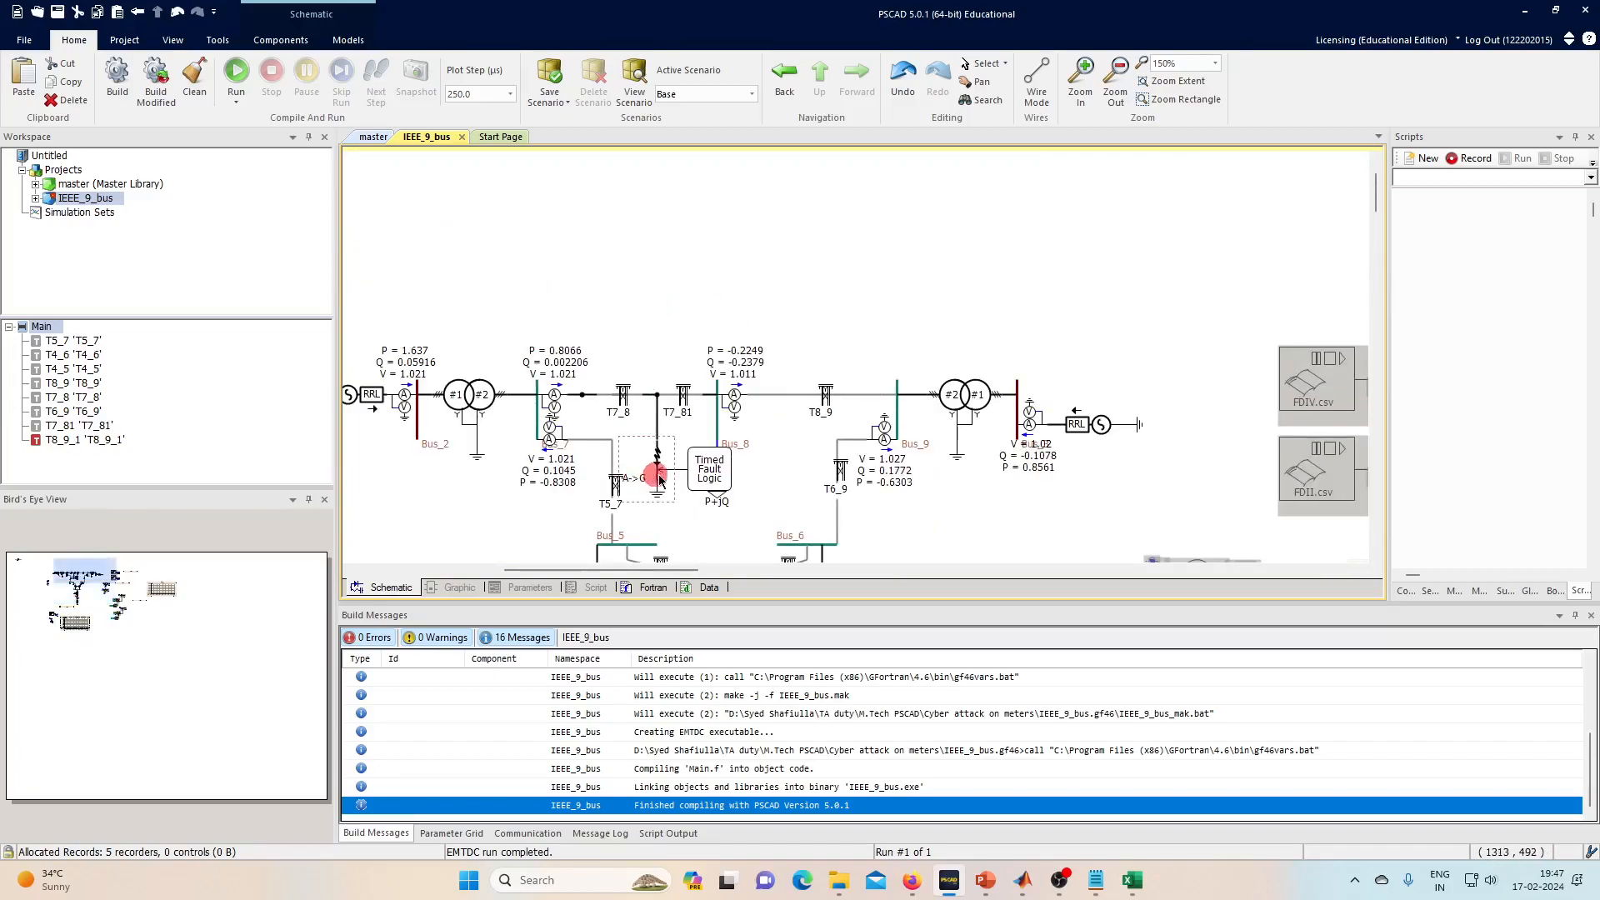
- Set 'Is Phase A in Fault?' to No on the Three Phase Fault and rerun the simulation
double_click(656, 473)
left_click(669, 317)
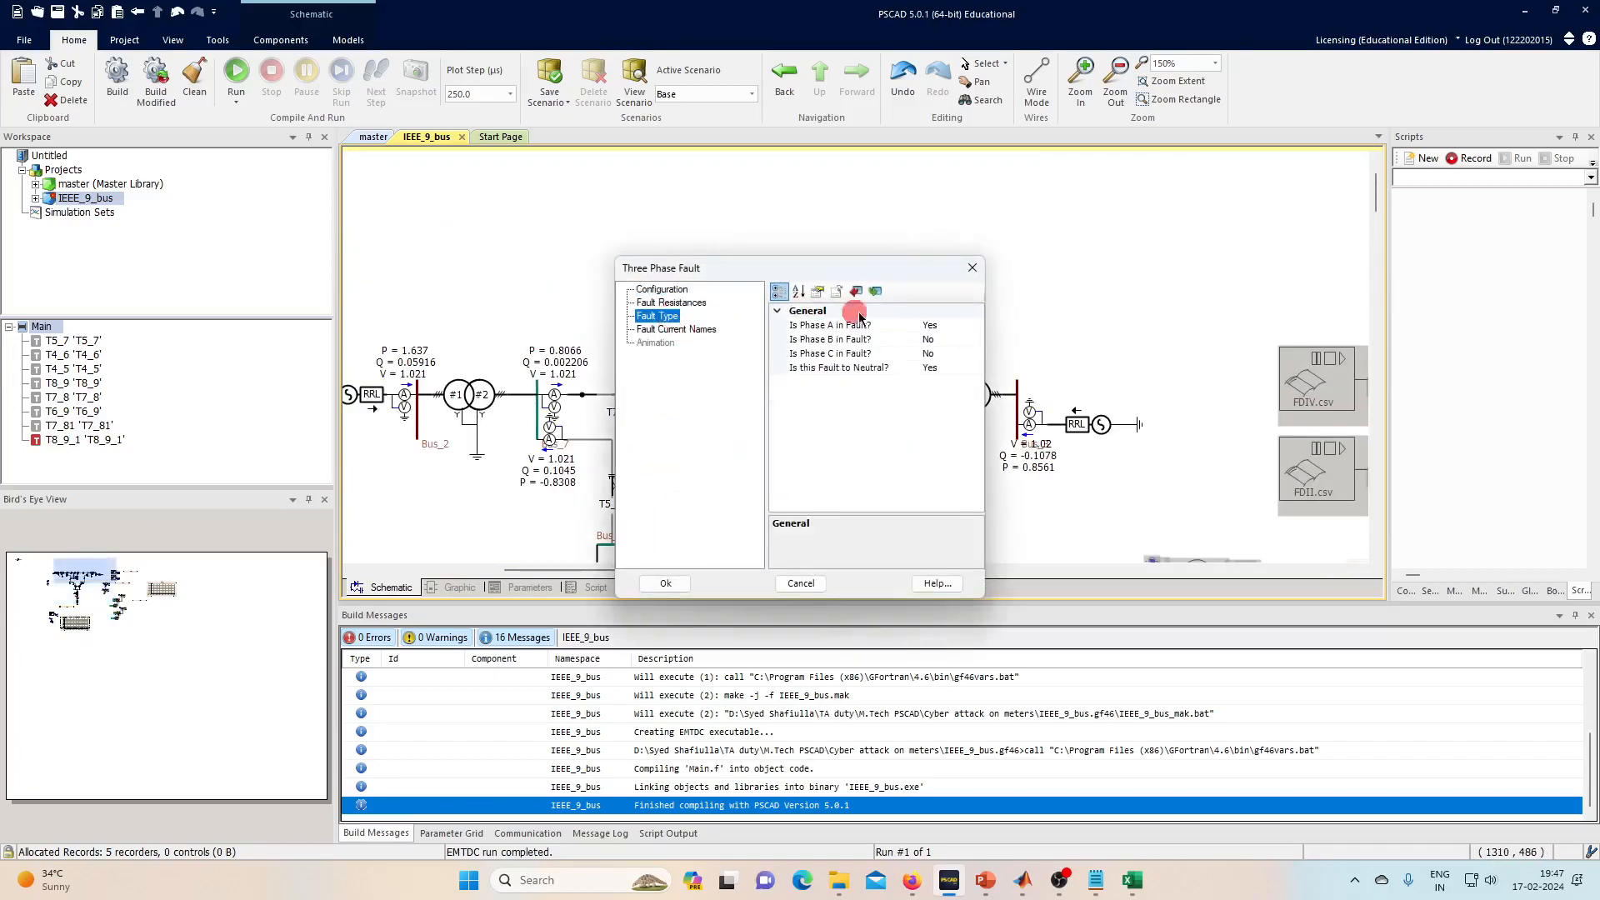
left_click(957, 323)
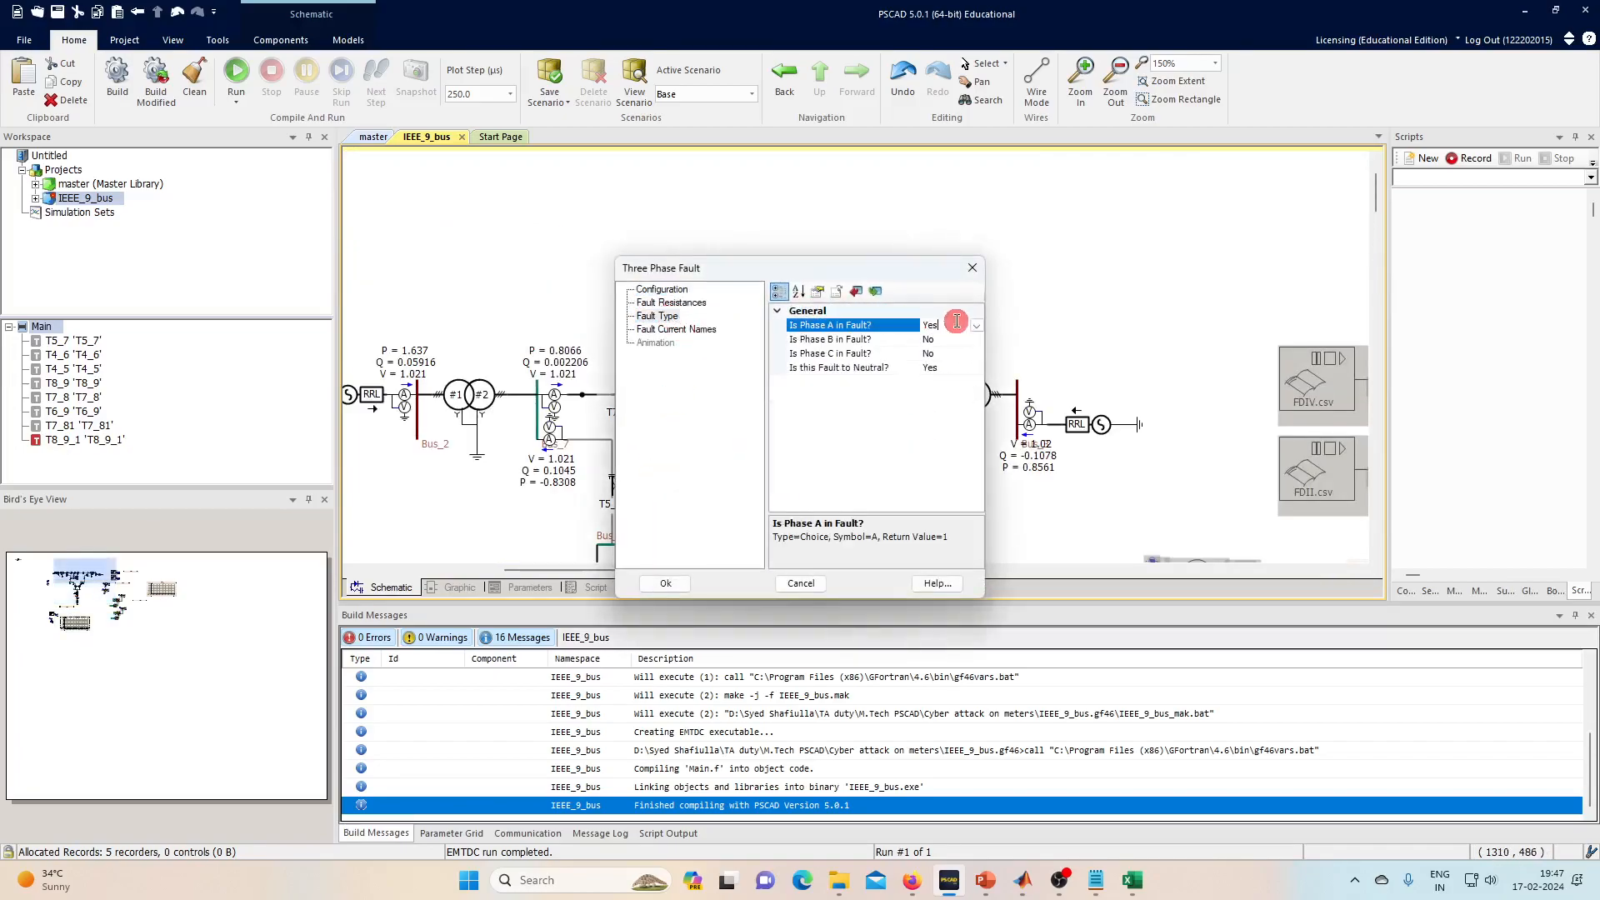
left_click(942, 369)
left_click(654, 583)
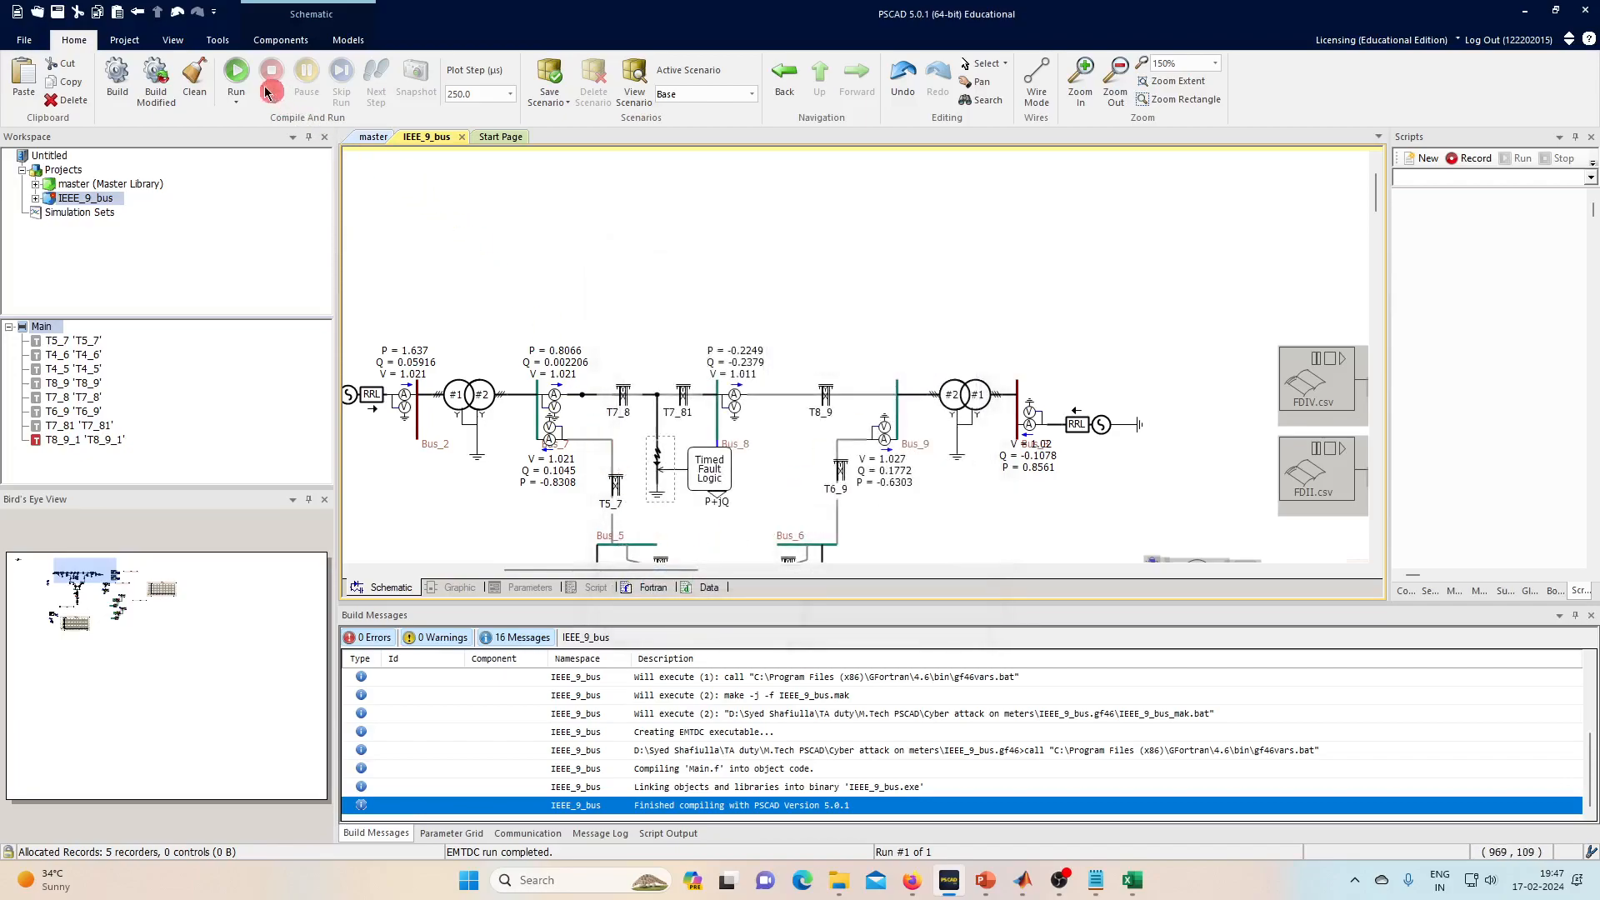
left_click(237, 77)
- Hide the v7 trace and rescale the graph's Y axis to the i78 waveform
scroll(854, 283, "down", 7)
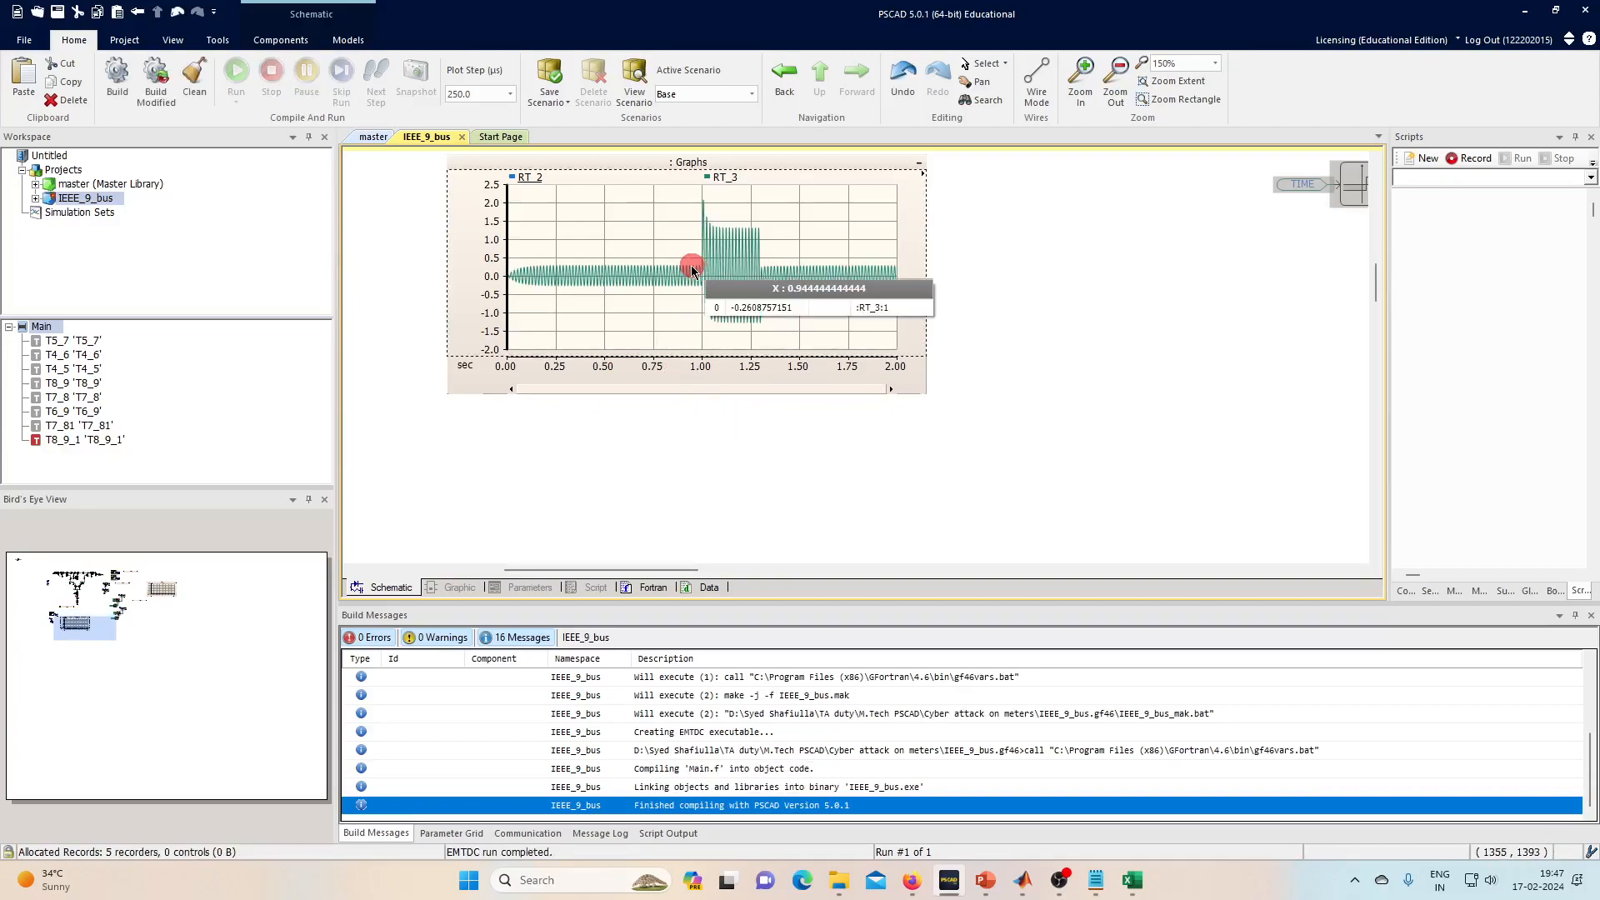
scroll(665, 268, "up", 2)
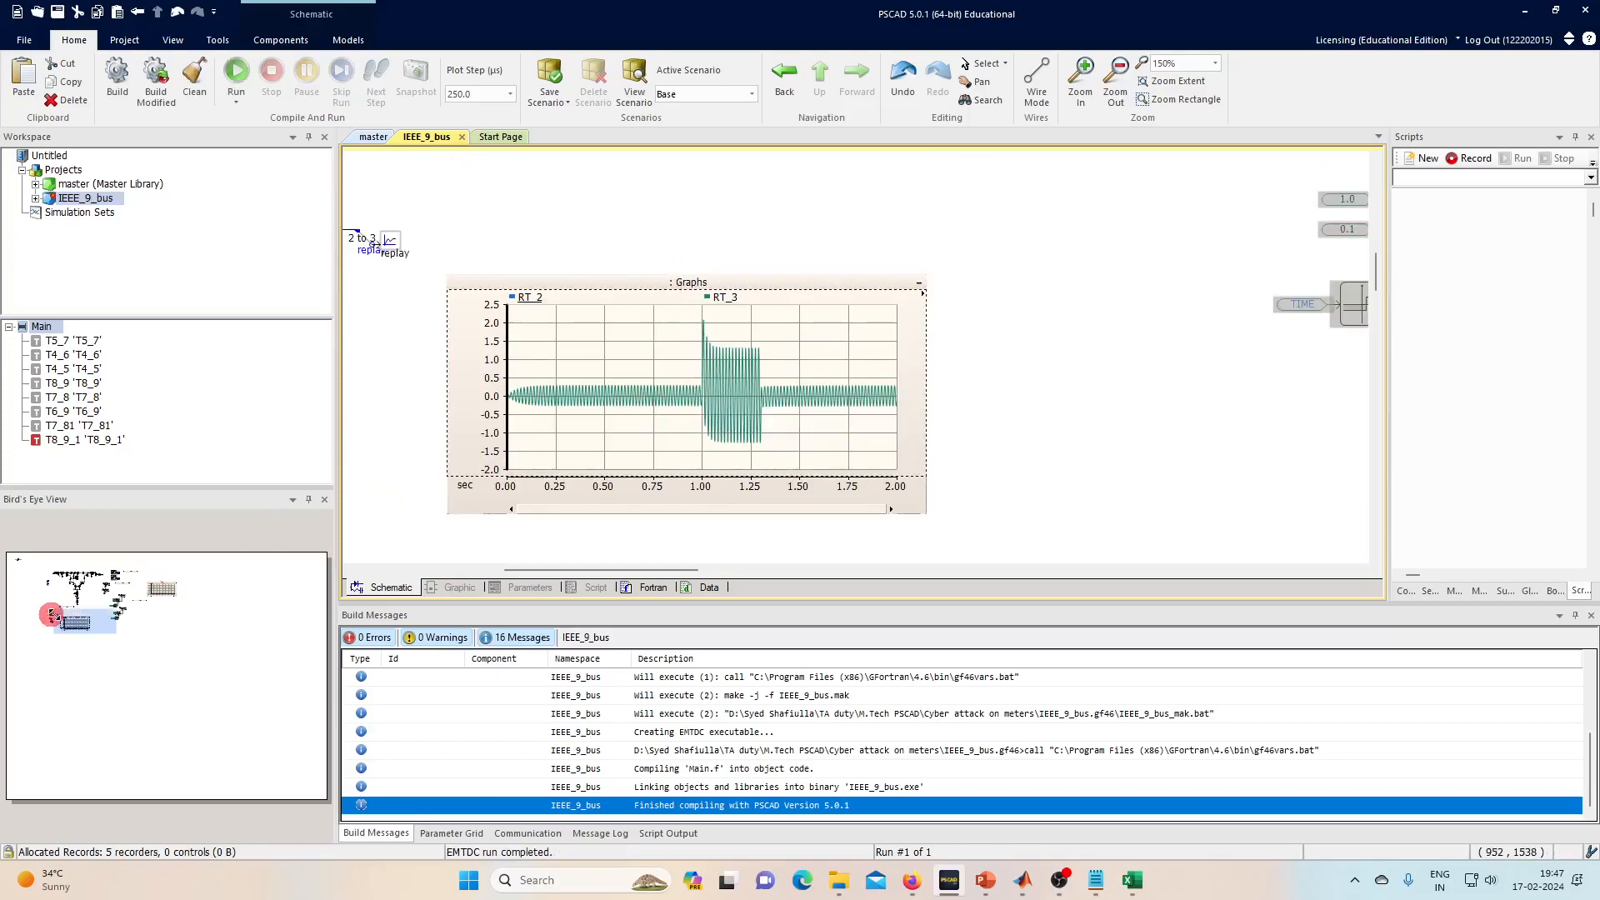
left_click(162, 590)
left_click(874, 336)
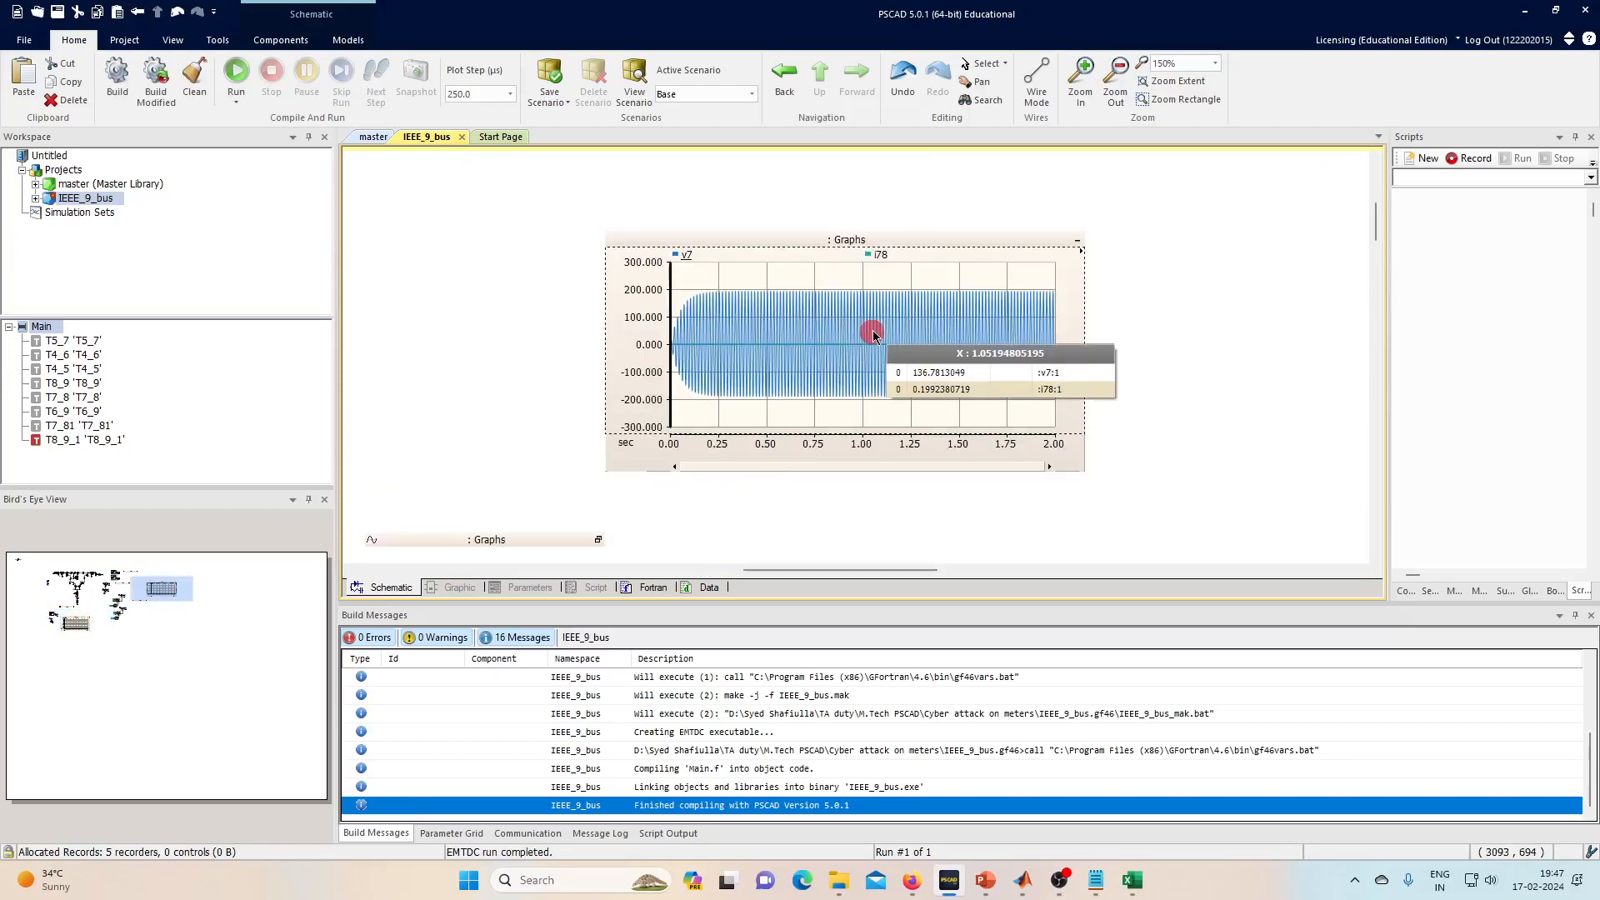
left_click(684, 255)
left_click(735, 287)
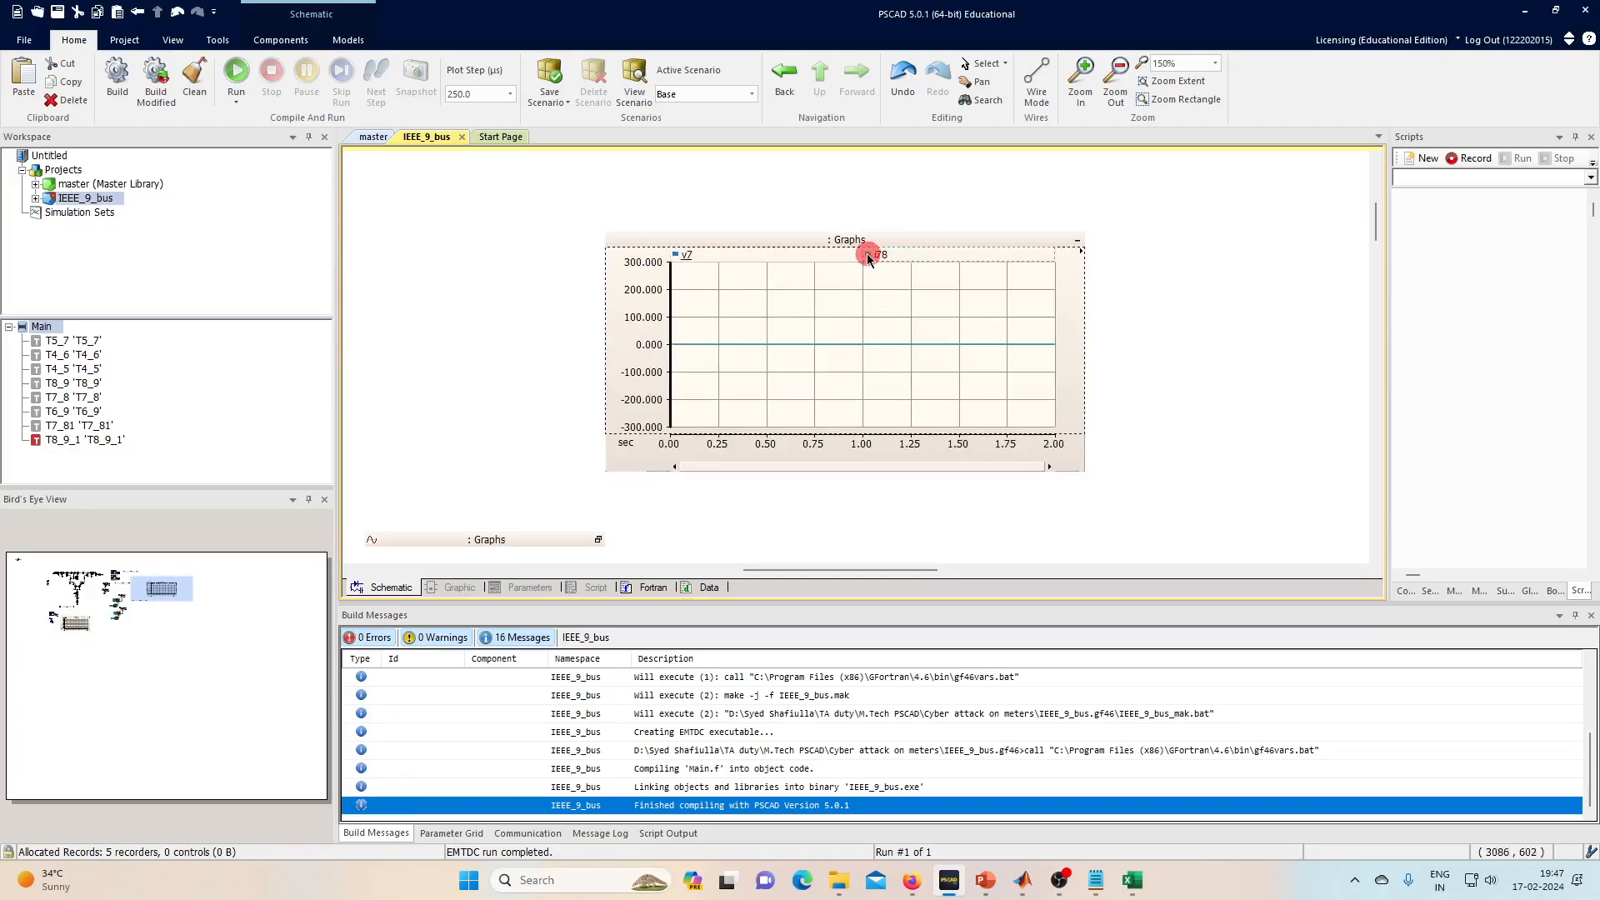
left_click(877, 254)
left_click(871, 338)
key("y")
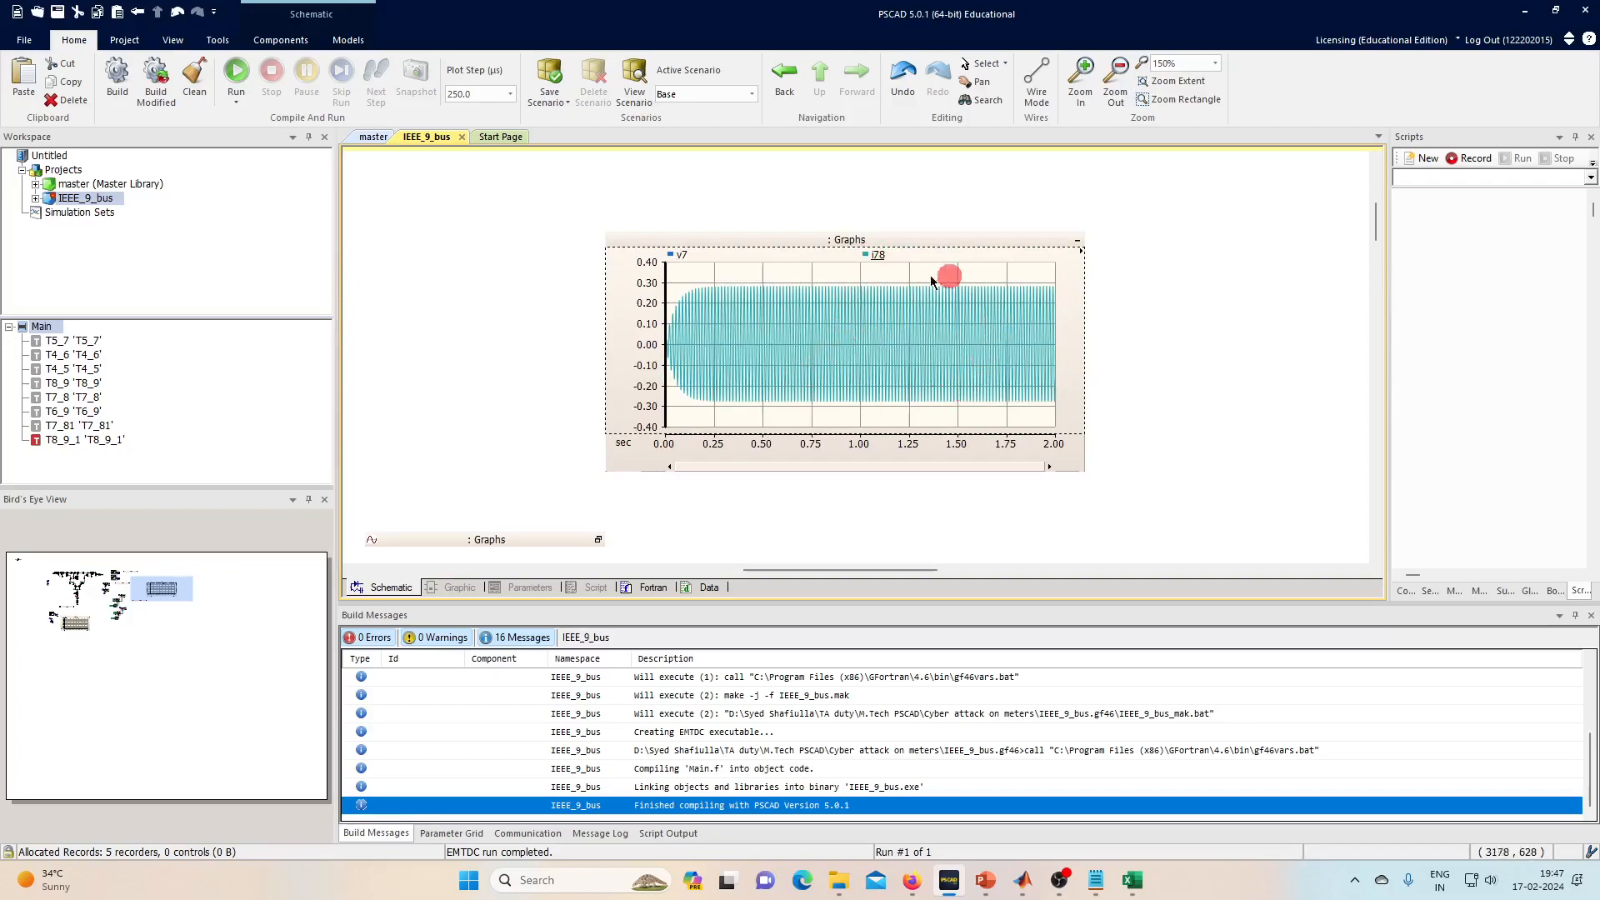
right_click(952, 322)
left_click(225, 617)
- Show the RT_2 trace again on the replay graph and rescale to fit both traces
left_click(79, 627)
left_click(855, 310)
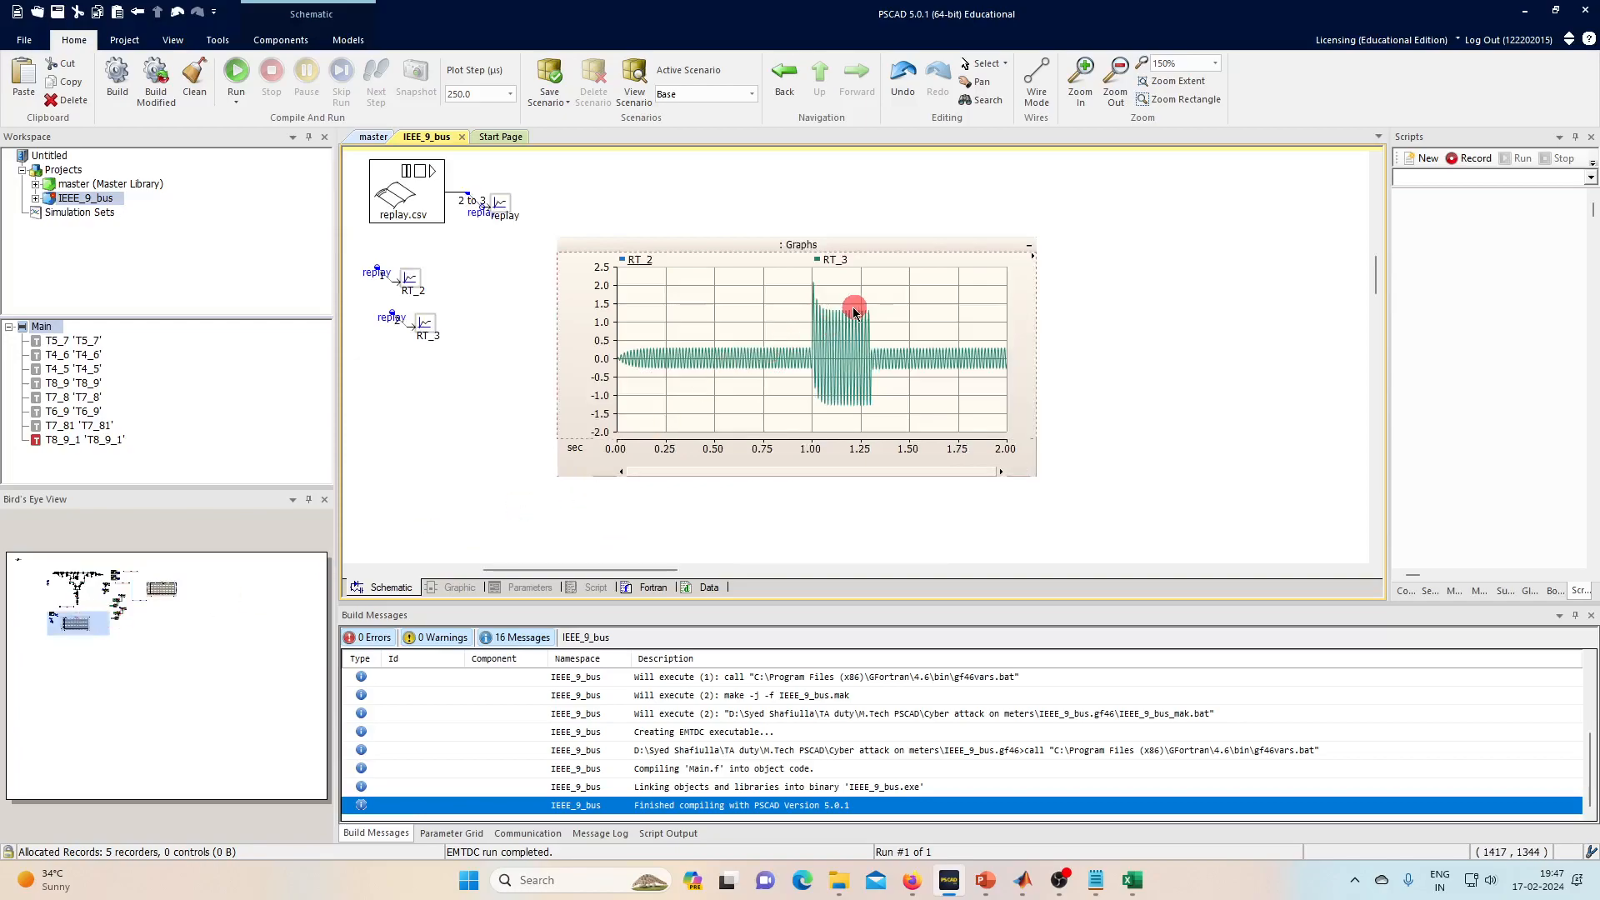
left_click(418, 234)
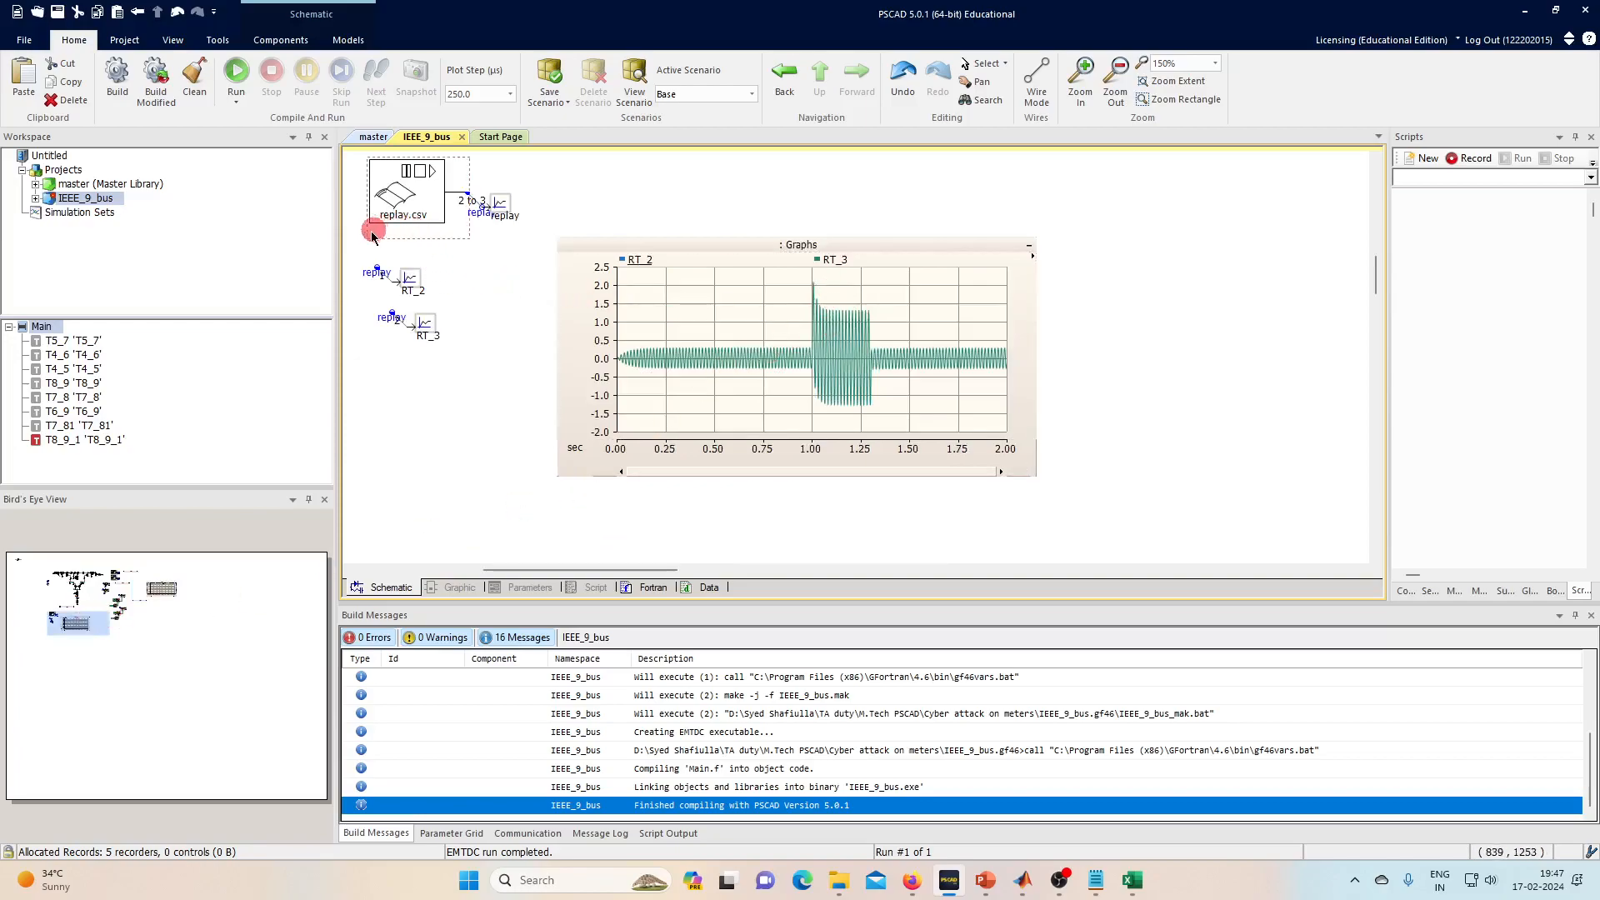
left_click(445, 342)
left_click(867, 325)
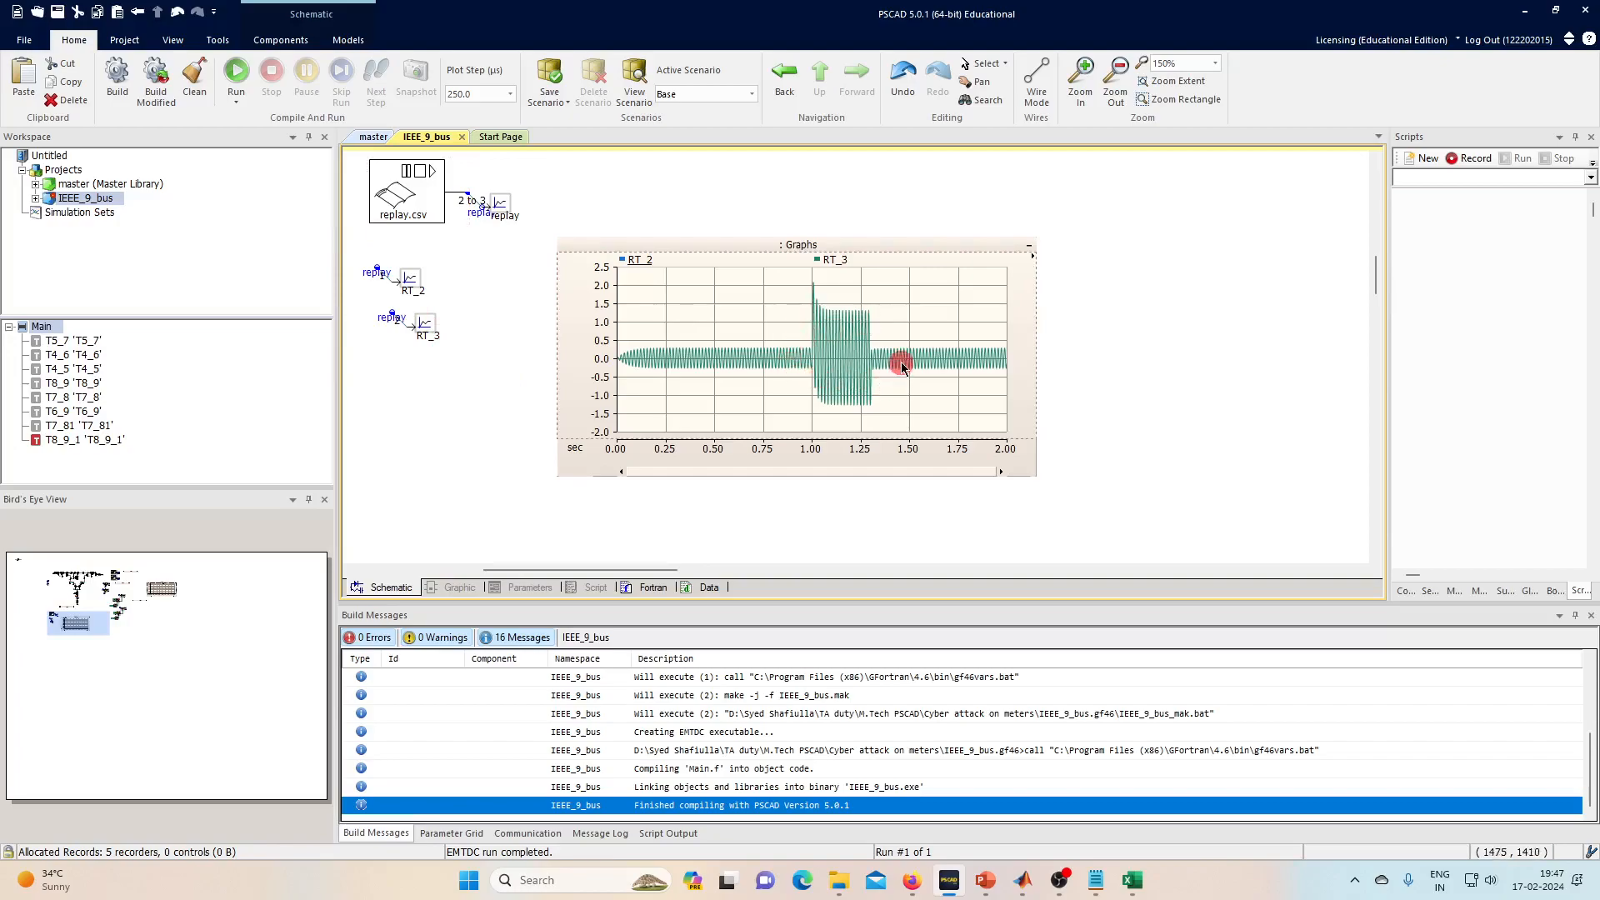
left_click(625, 258)
left_click(684, 289)
left_click(838, 376)
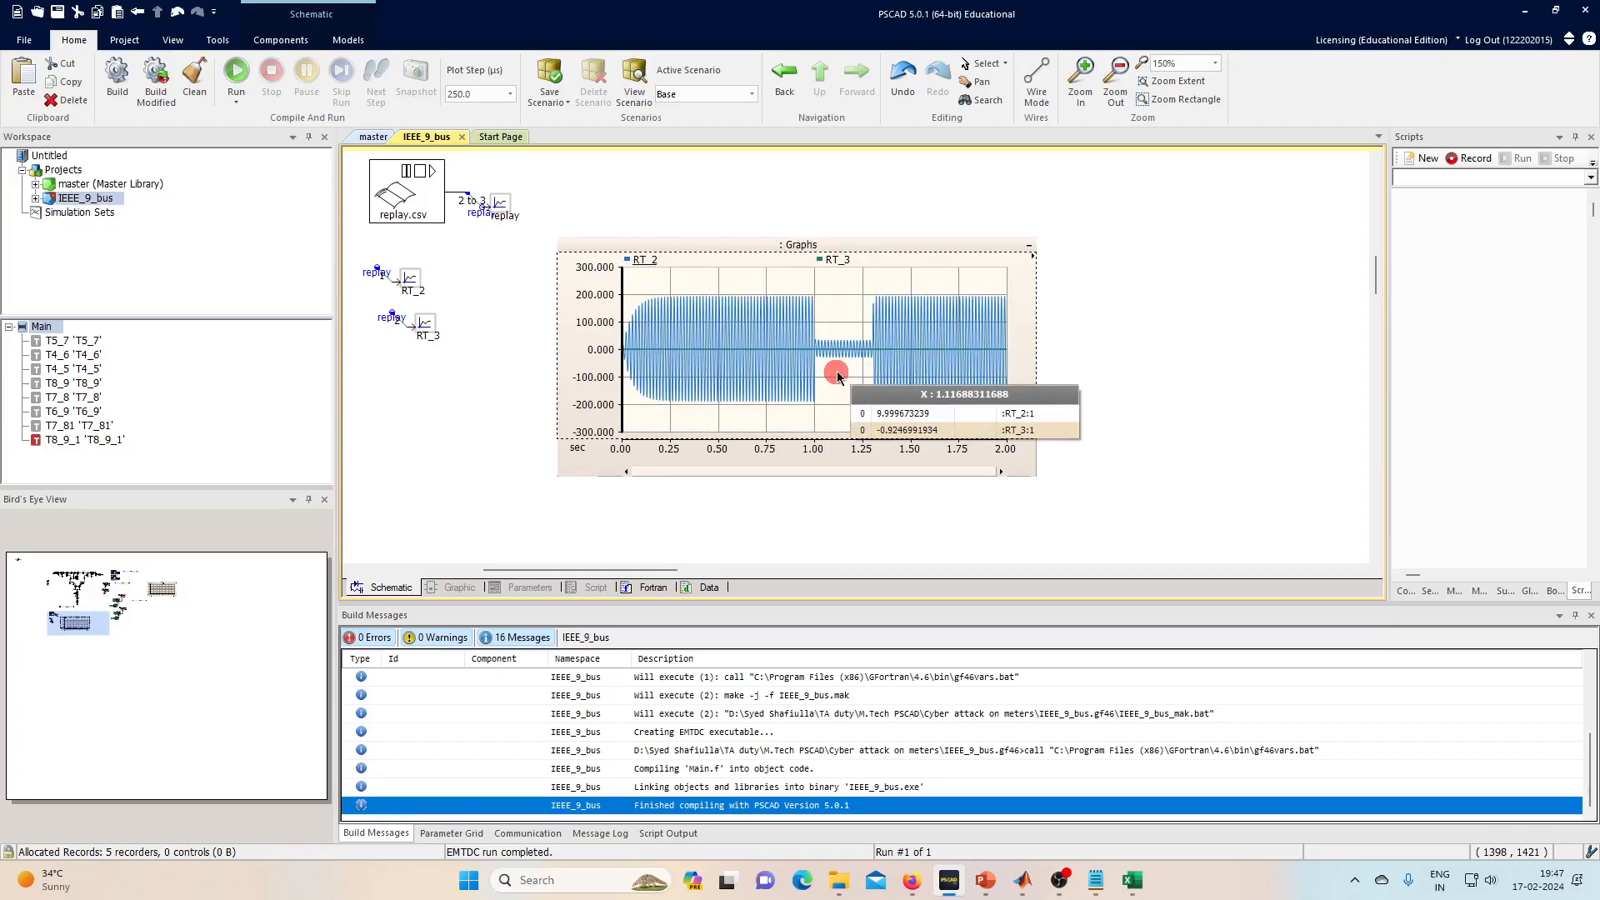